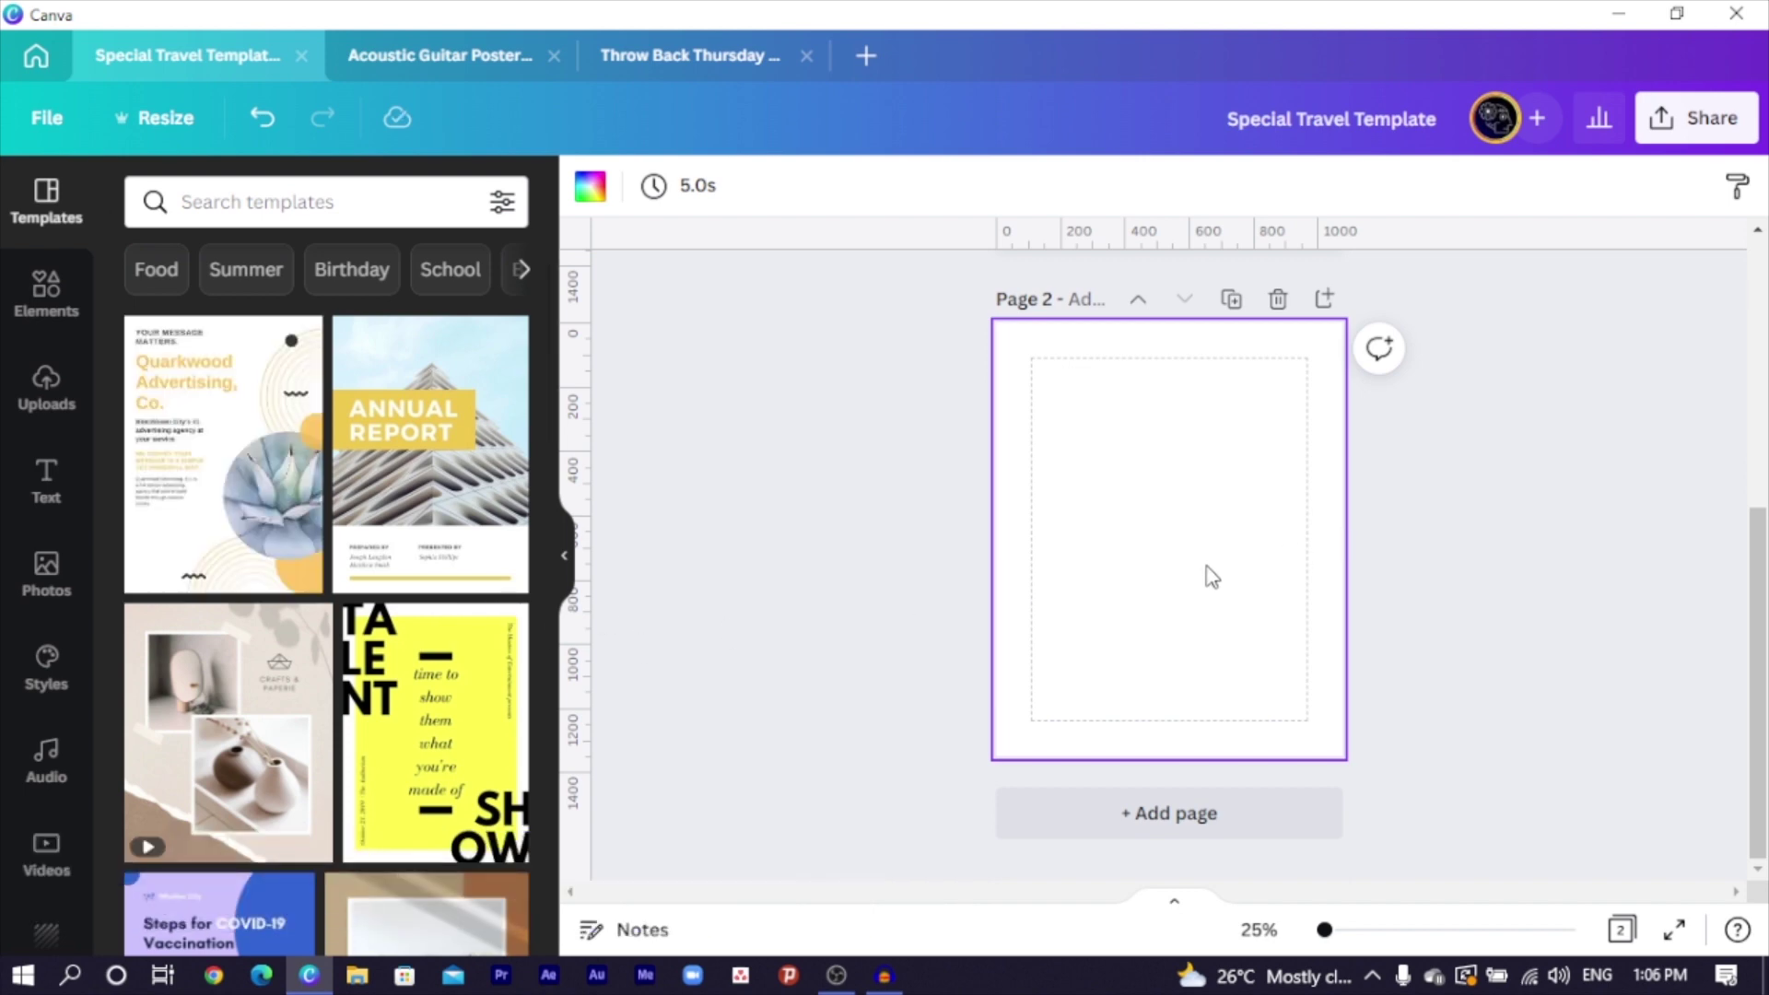
Add a circle shape to the center of page 2 and fill it with the medium blue document color
{"action": "key", "text": "c"}
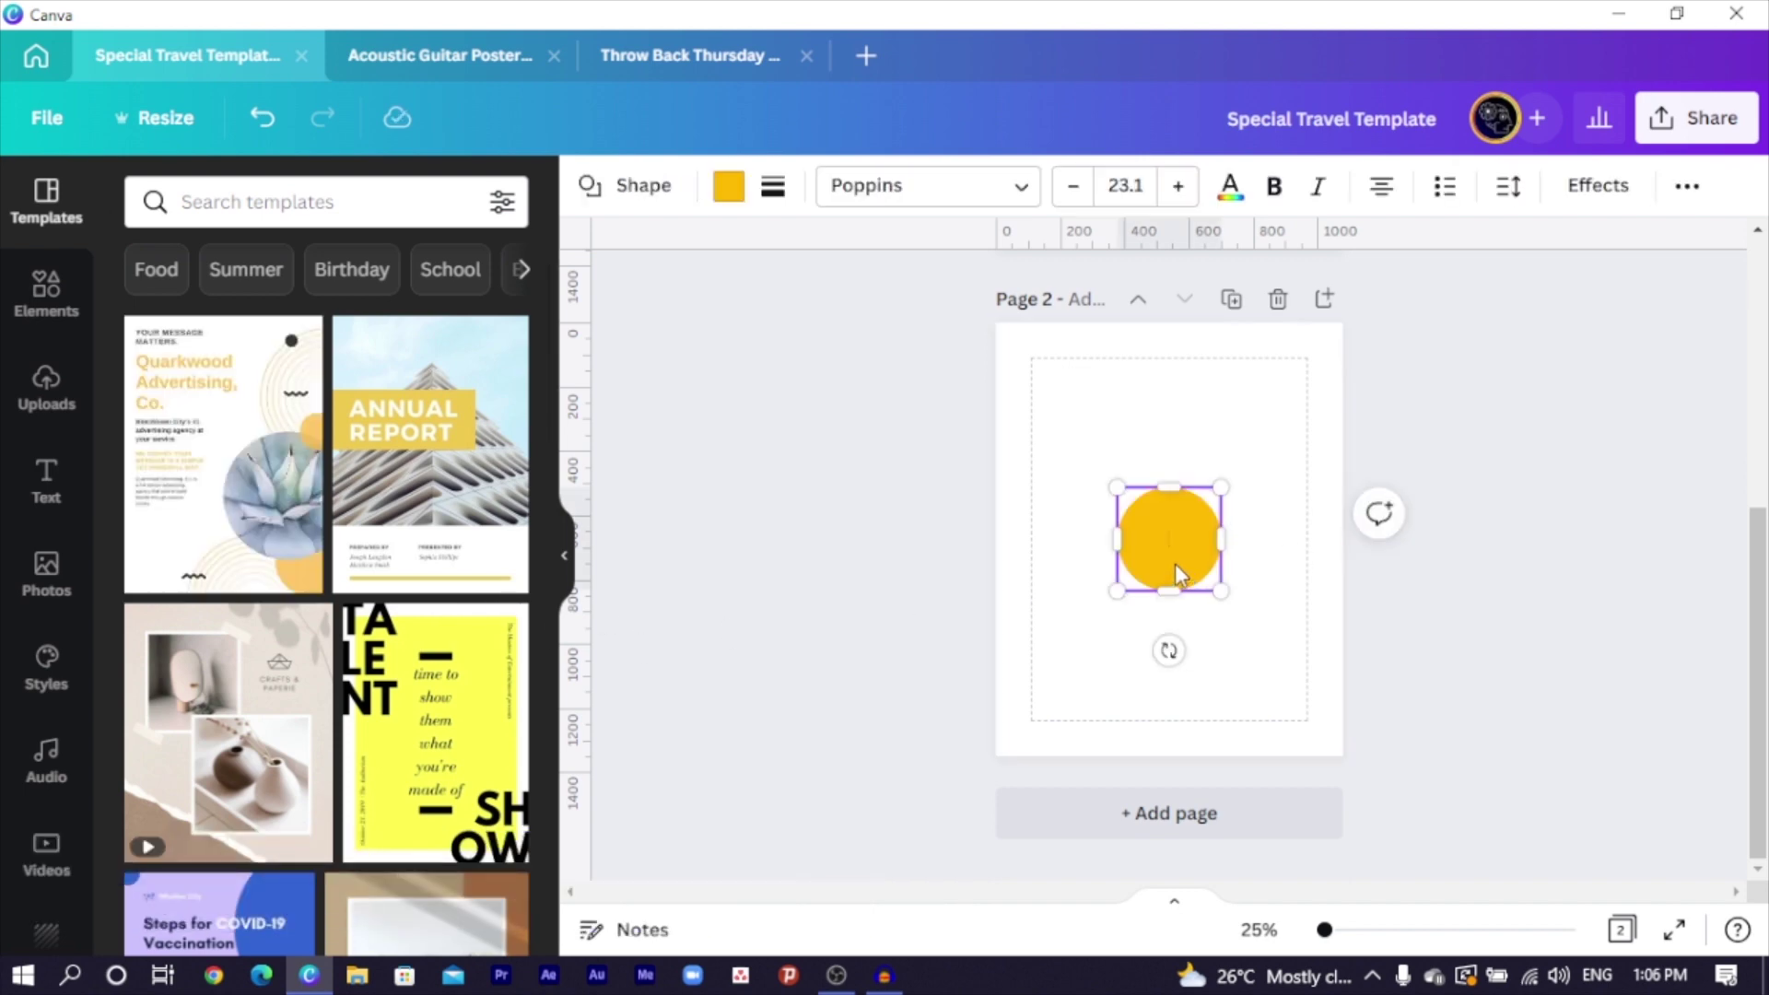
{"action": "left_click", "coordinate": [727, 186]}
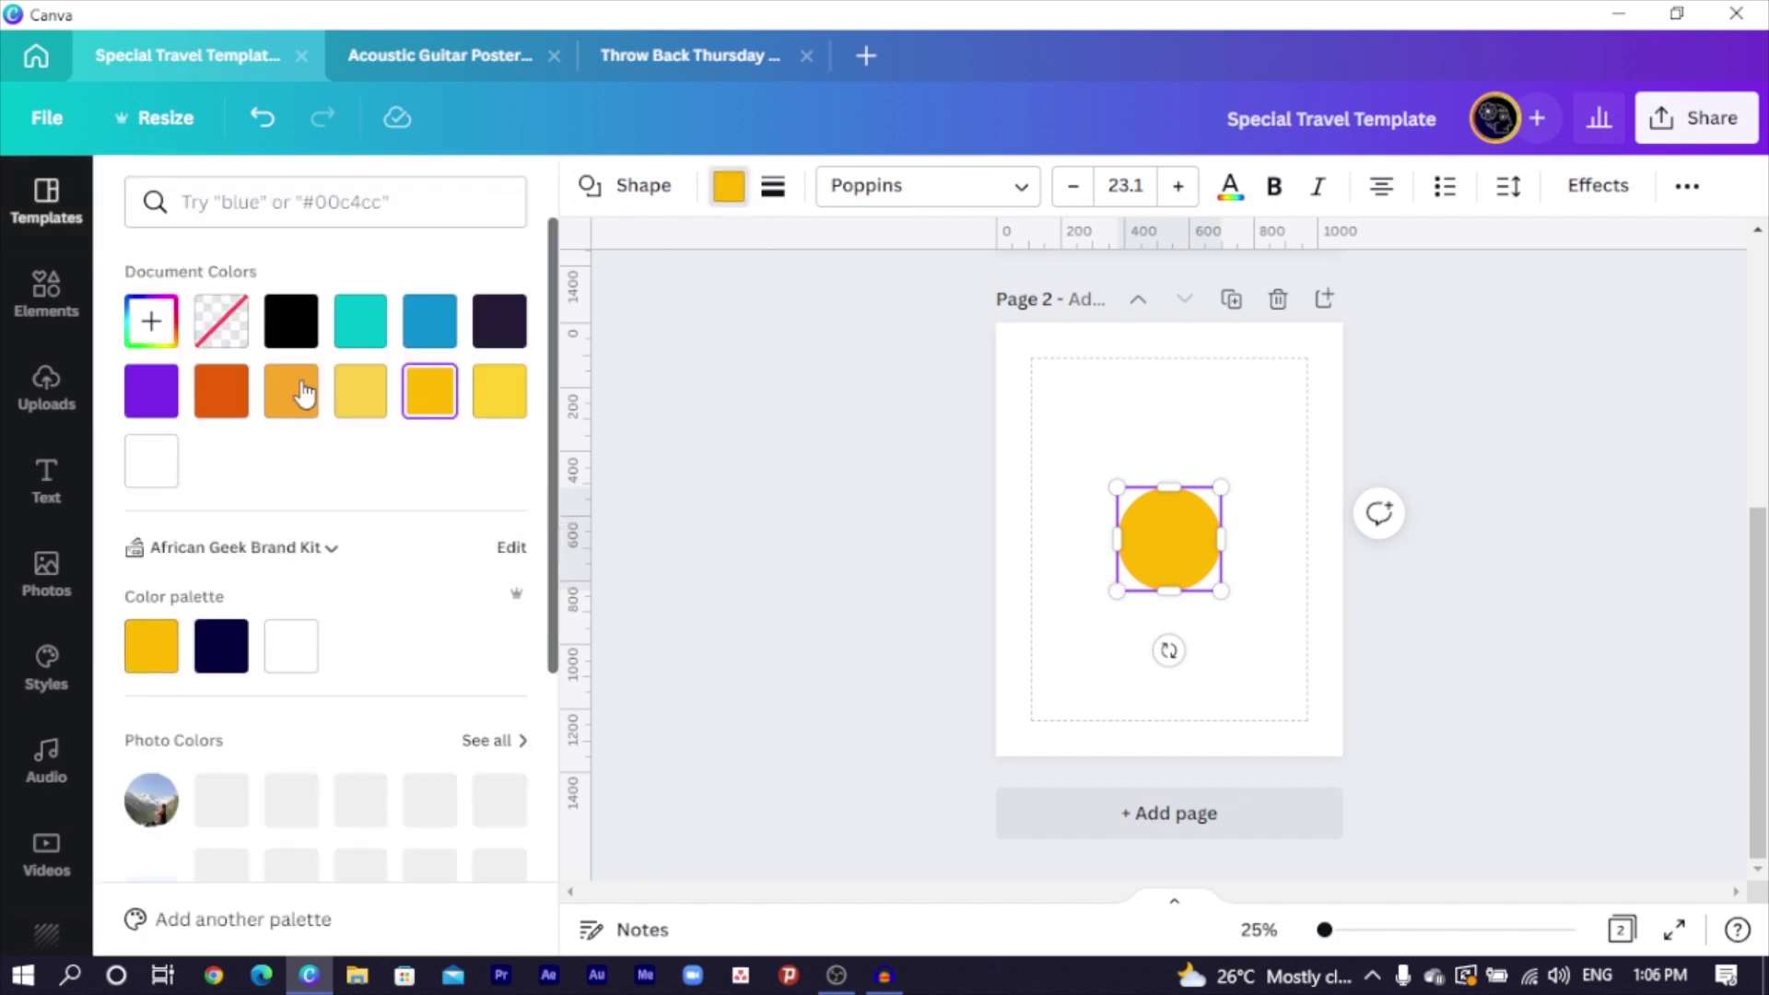
{"action": "left_click", "coordinate": [394, 334]}
{"action": "left_click", "coordinate": [422, 336]}
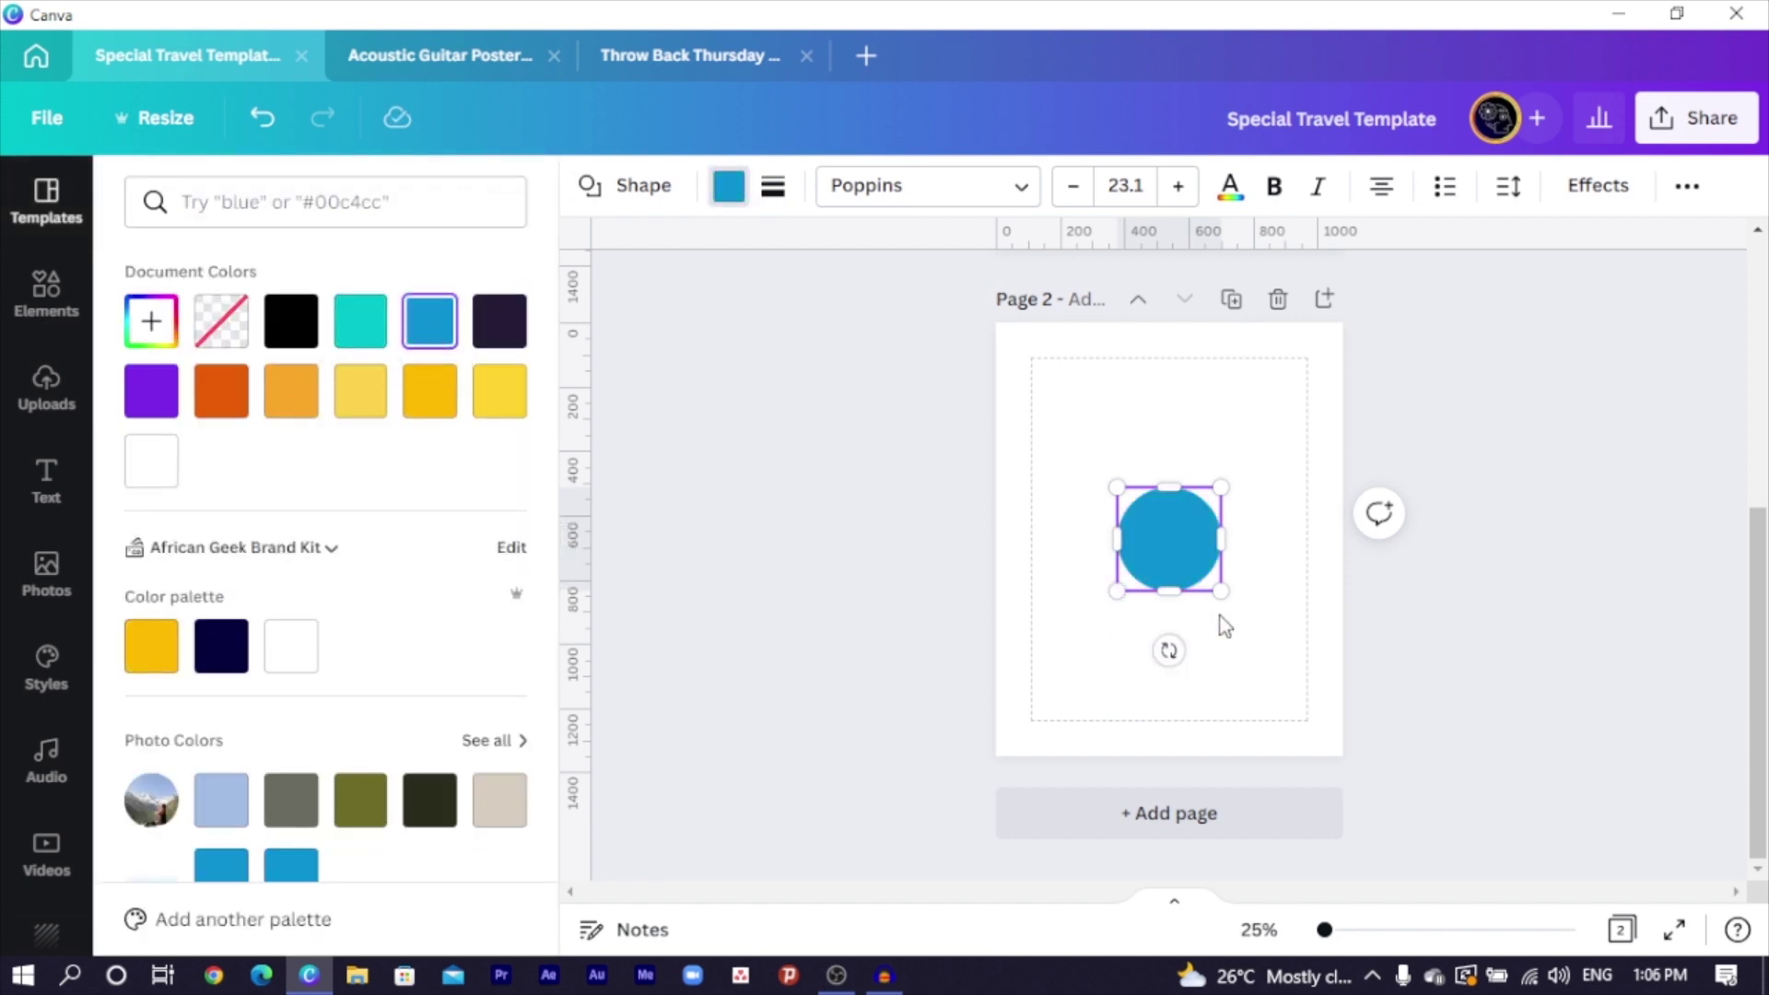
{"action": "left_click_drag", "start_coordinate": [1163, 549], "coordinate": [1070, 603]}
{"action": "key", "text": "ctrl+plus"}
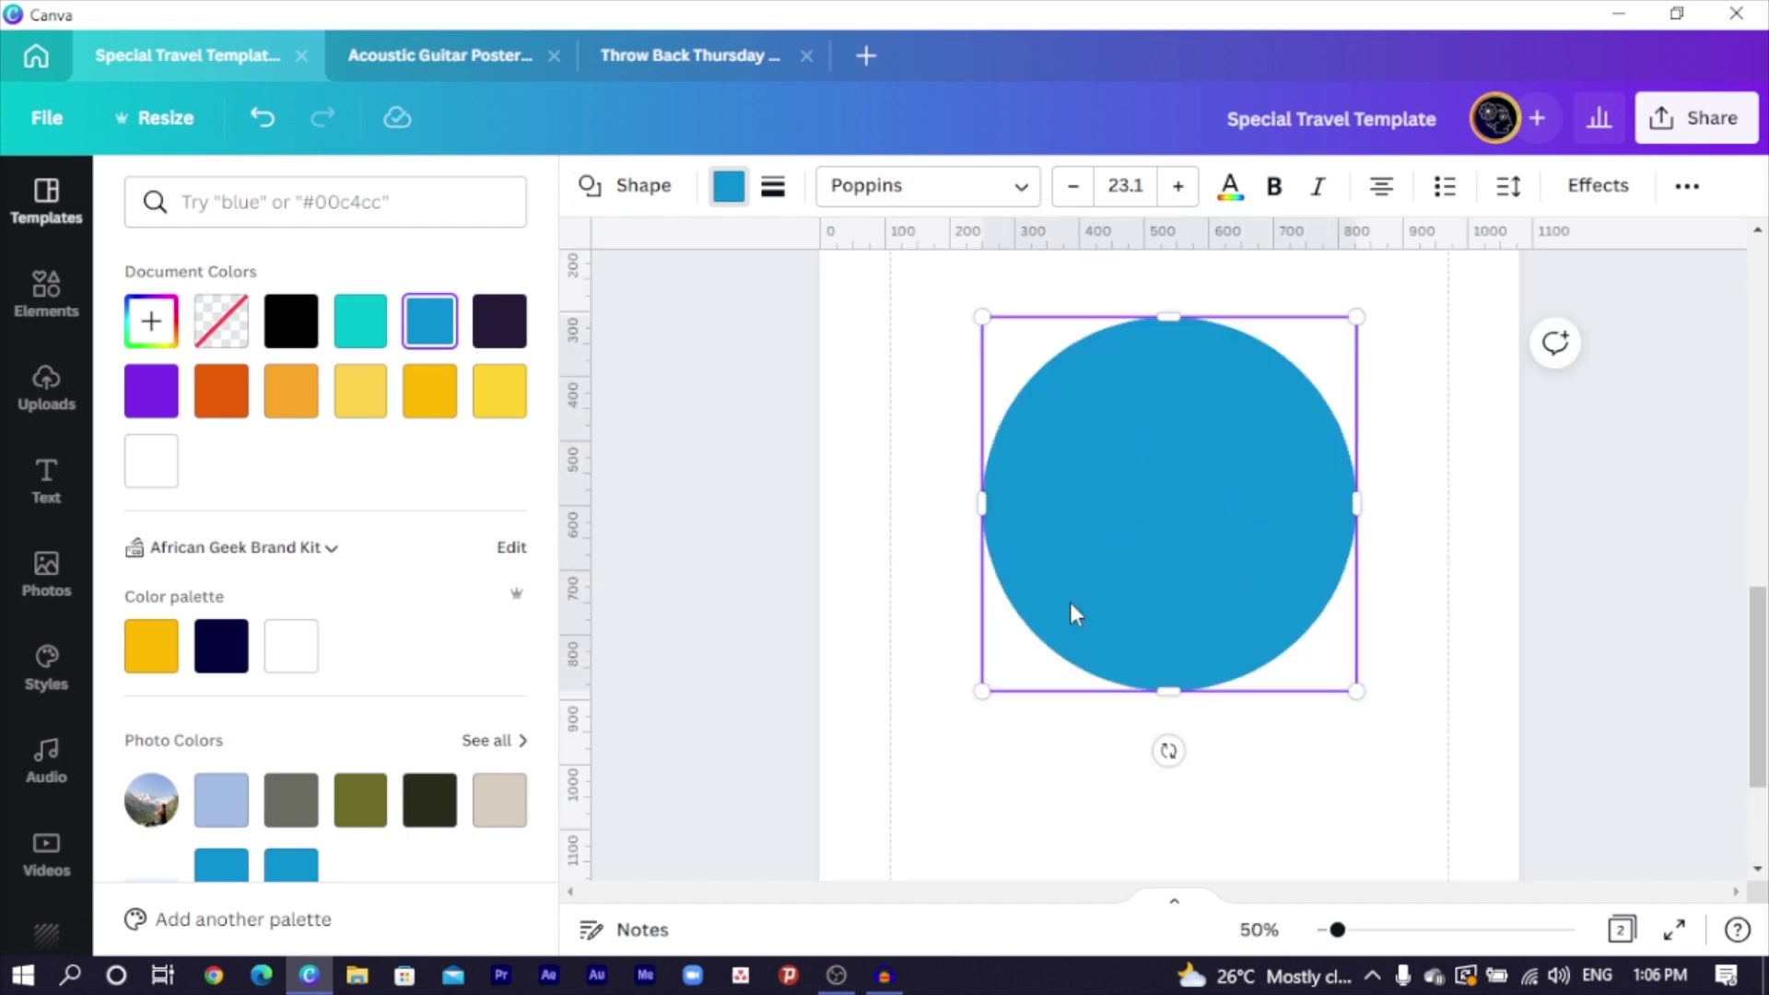
Duplicate the blue circle and fill the copy with white
{"action": "left_click", "coordinate": [910, 734]}
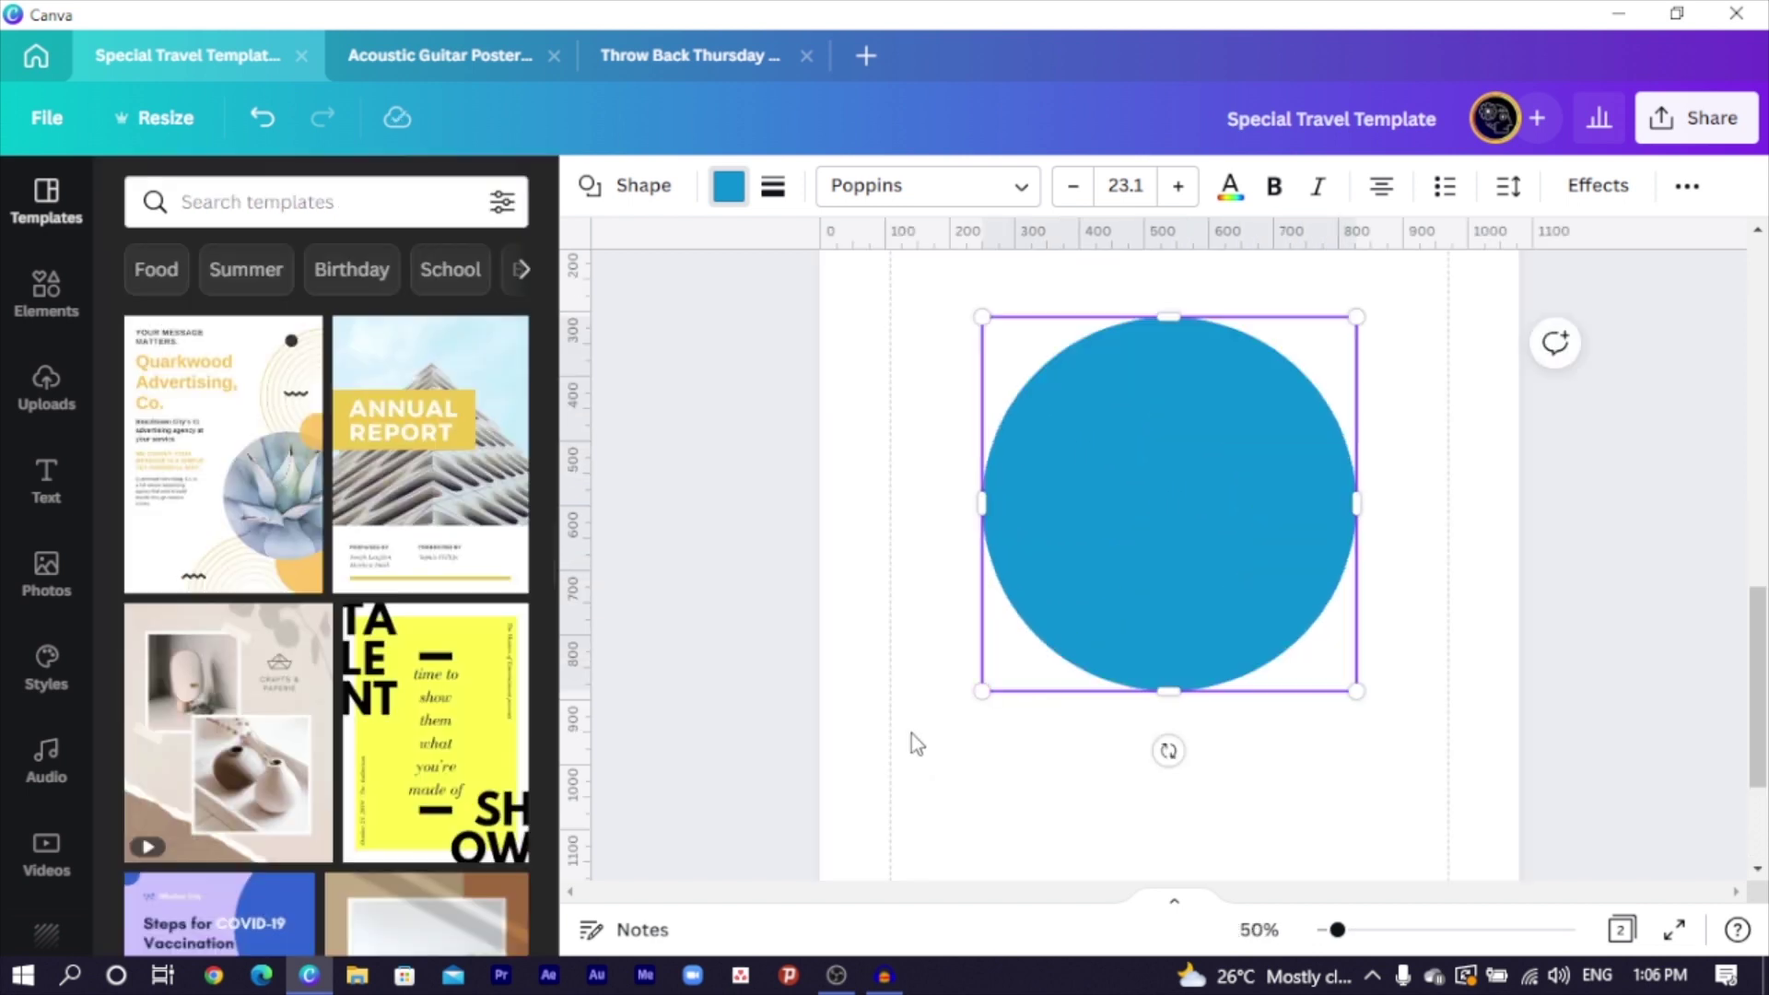
{"action": "left_click", "coordinate": [1005, 808]}
{"action": "left_click", "coordinate": [1118, 611]}
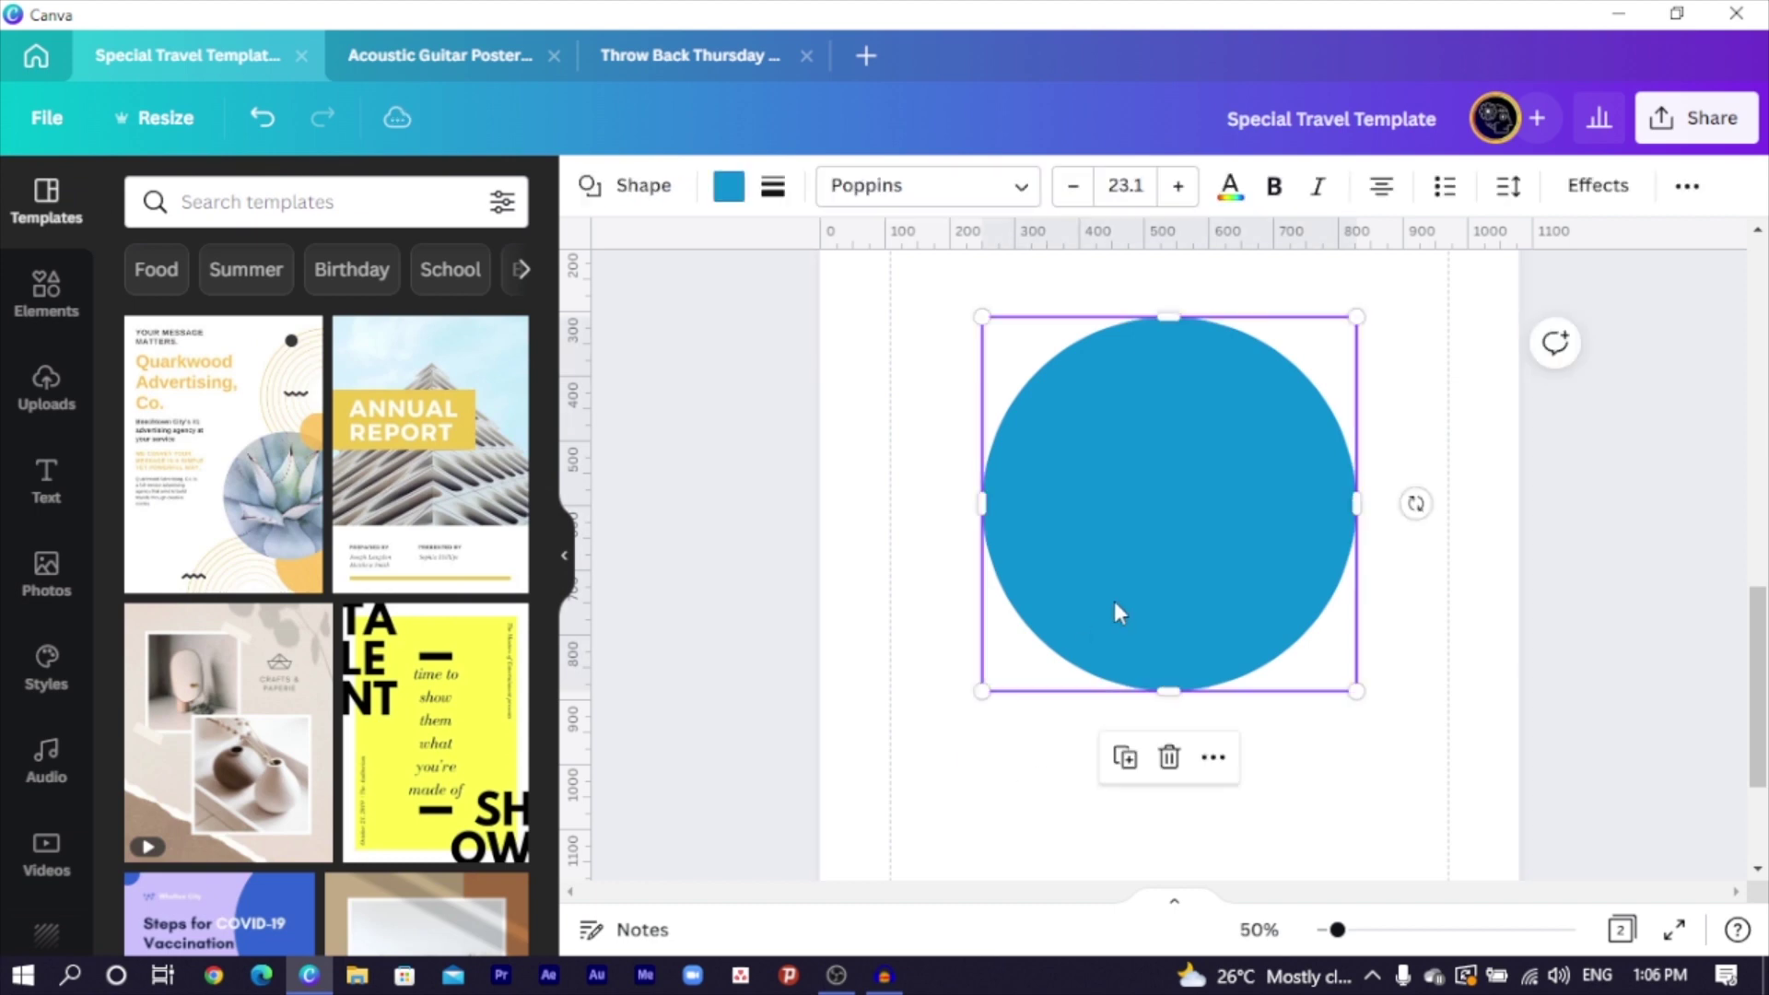
{"action": "left_click", "coordinate": [728, 187]}
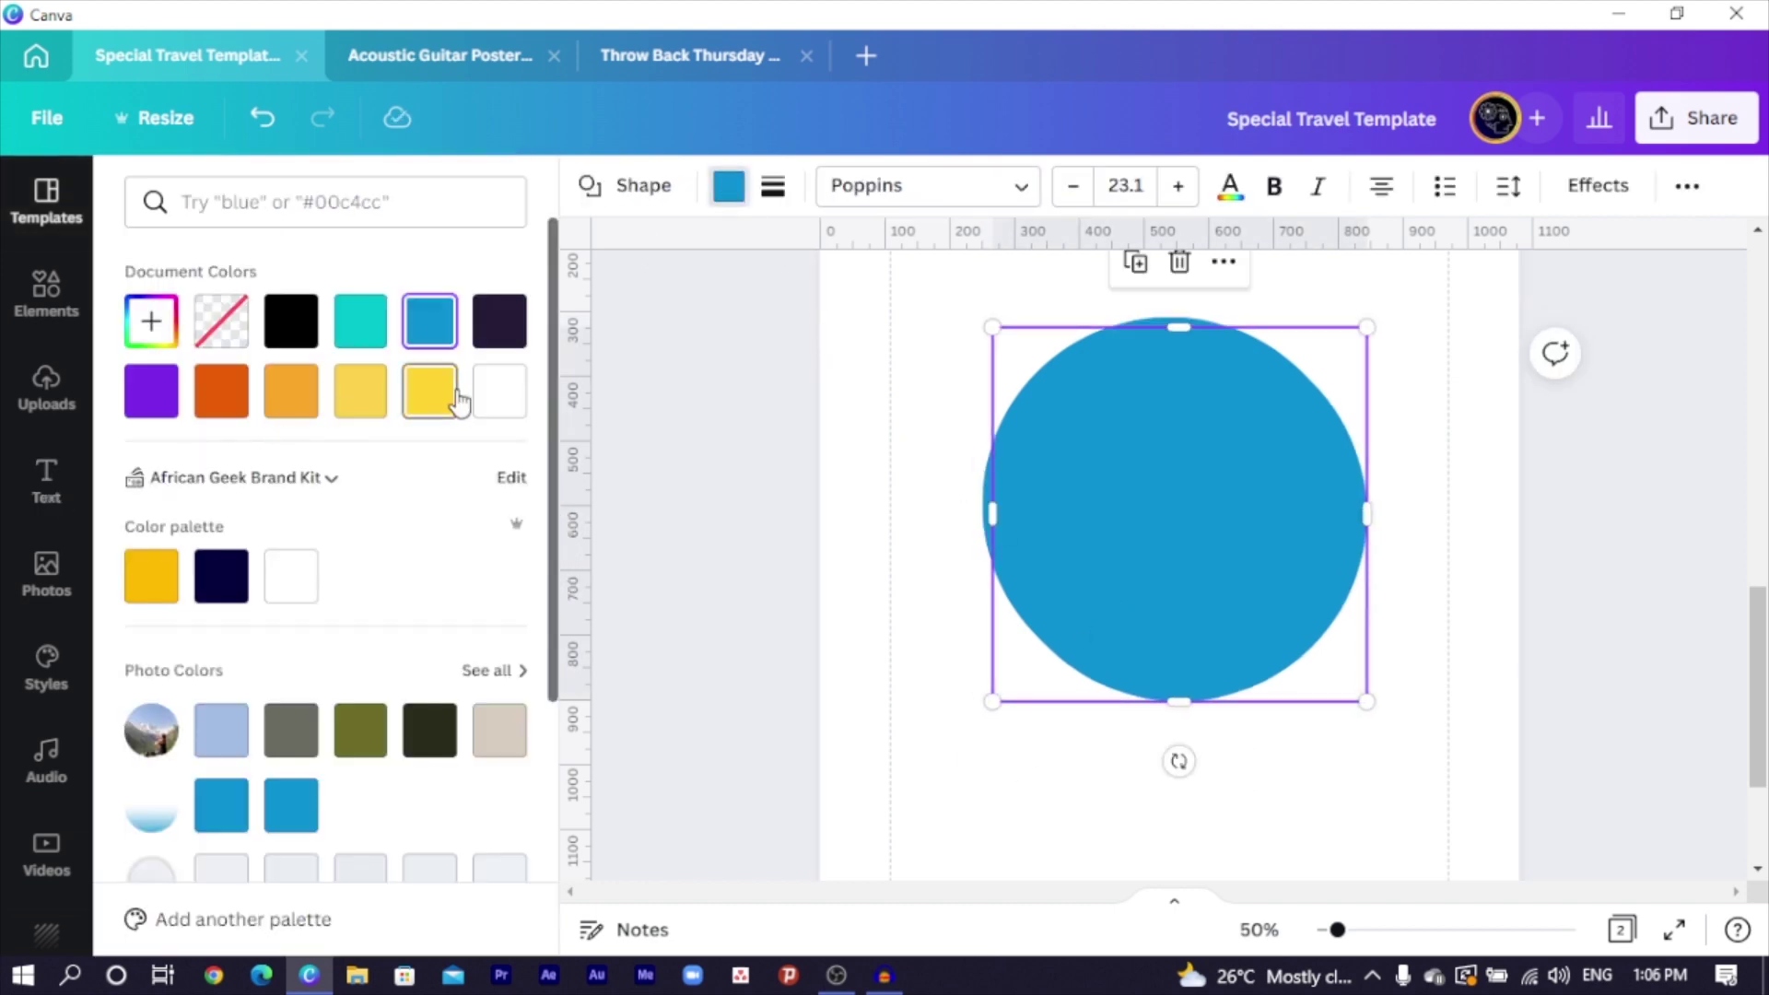
{"action": "left_click", "coordinate": [499, 391]}
Align the white circle exactly over the blue one and shrink it about its center so a blue ring shows
{"action": "left_click_drag", "start_coordinate": [1157, 513], "coordinate": [1146, 498]}
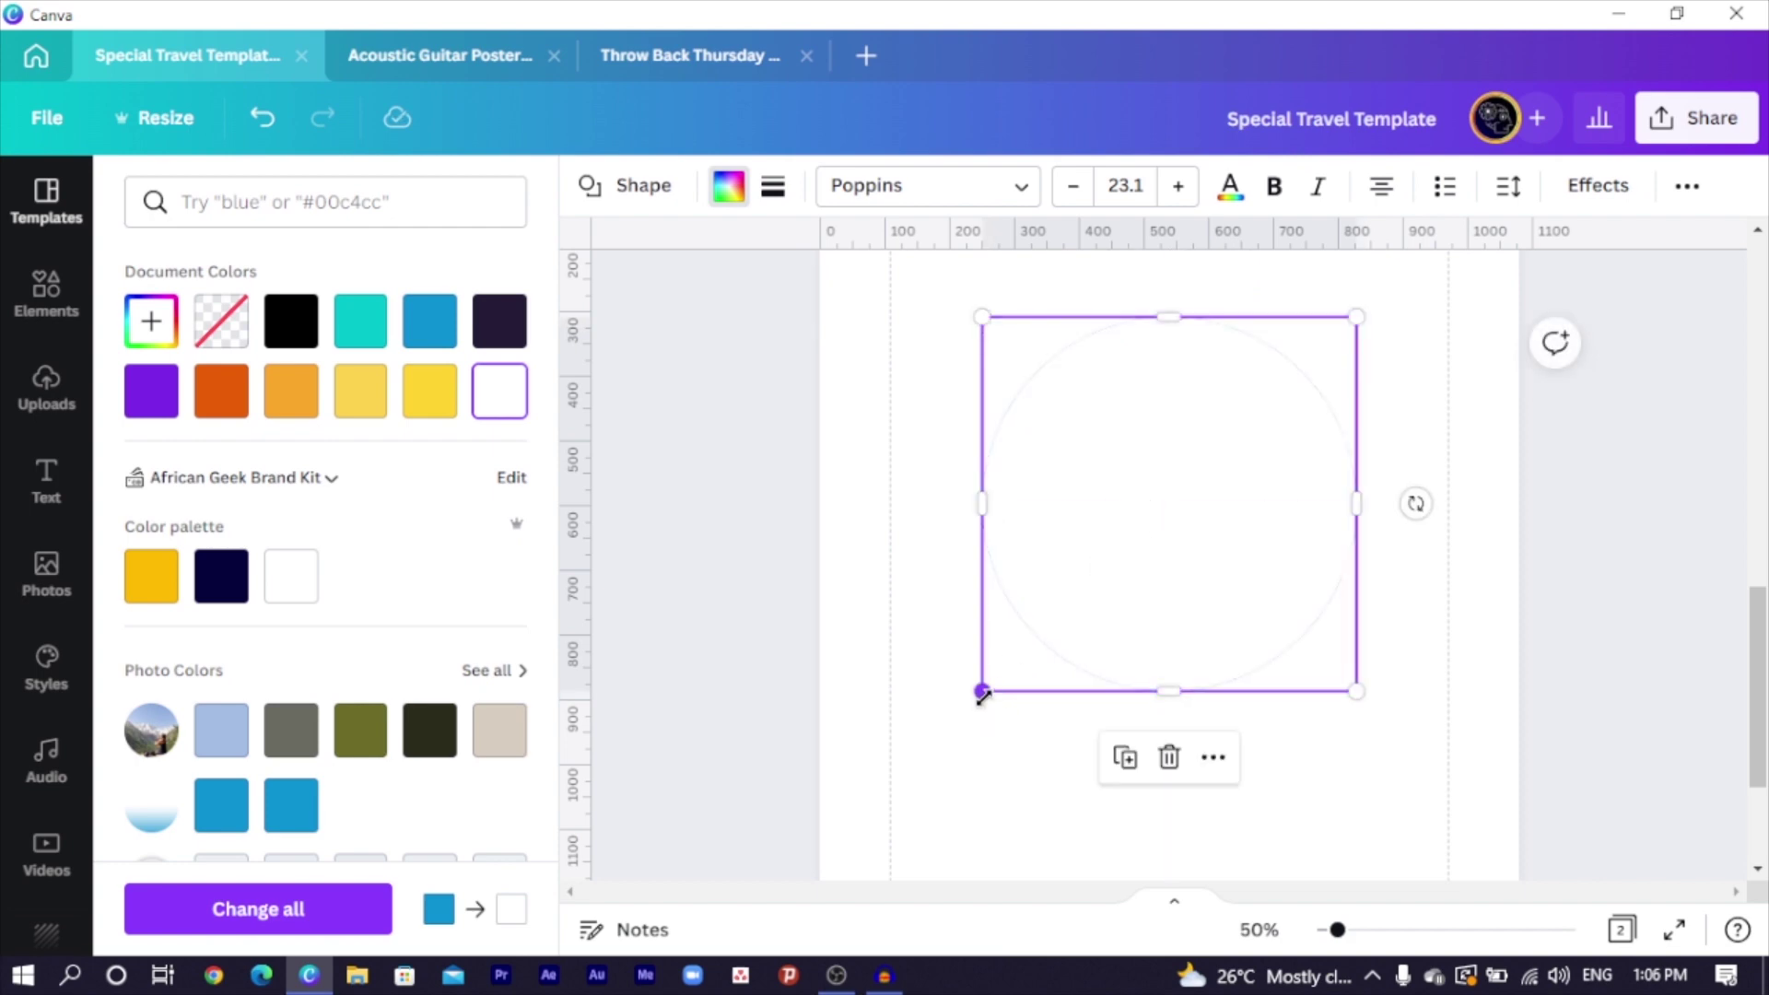
{"action": "left_click_drag", "start_coordinate": [981, 691], "coordinate": [1024, 691]}
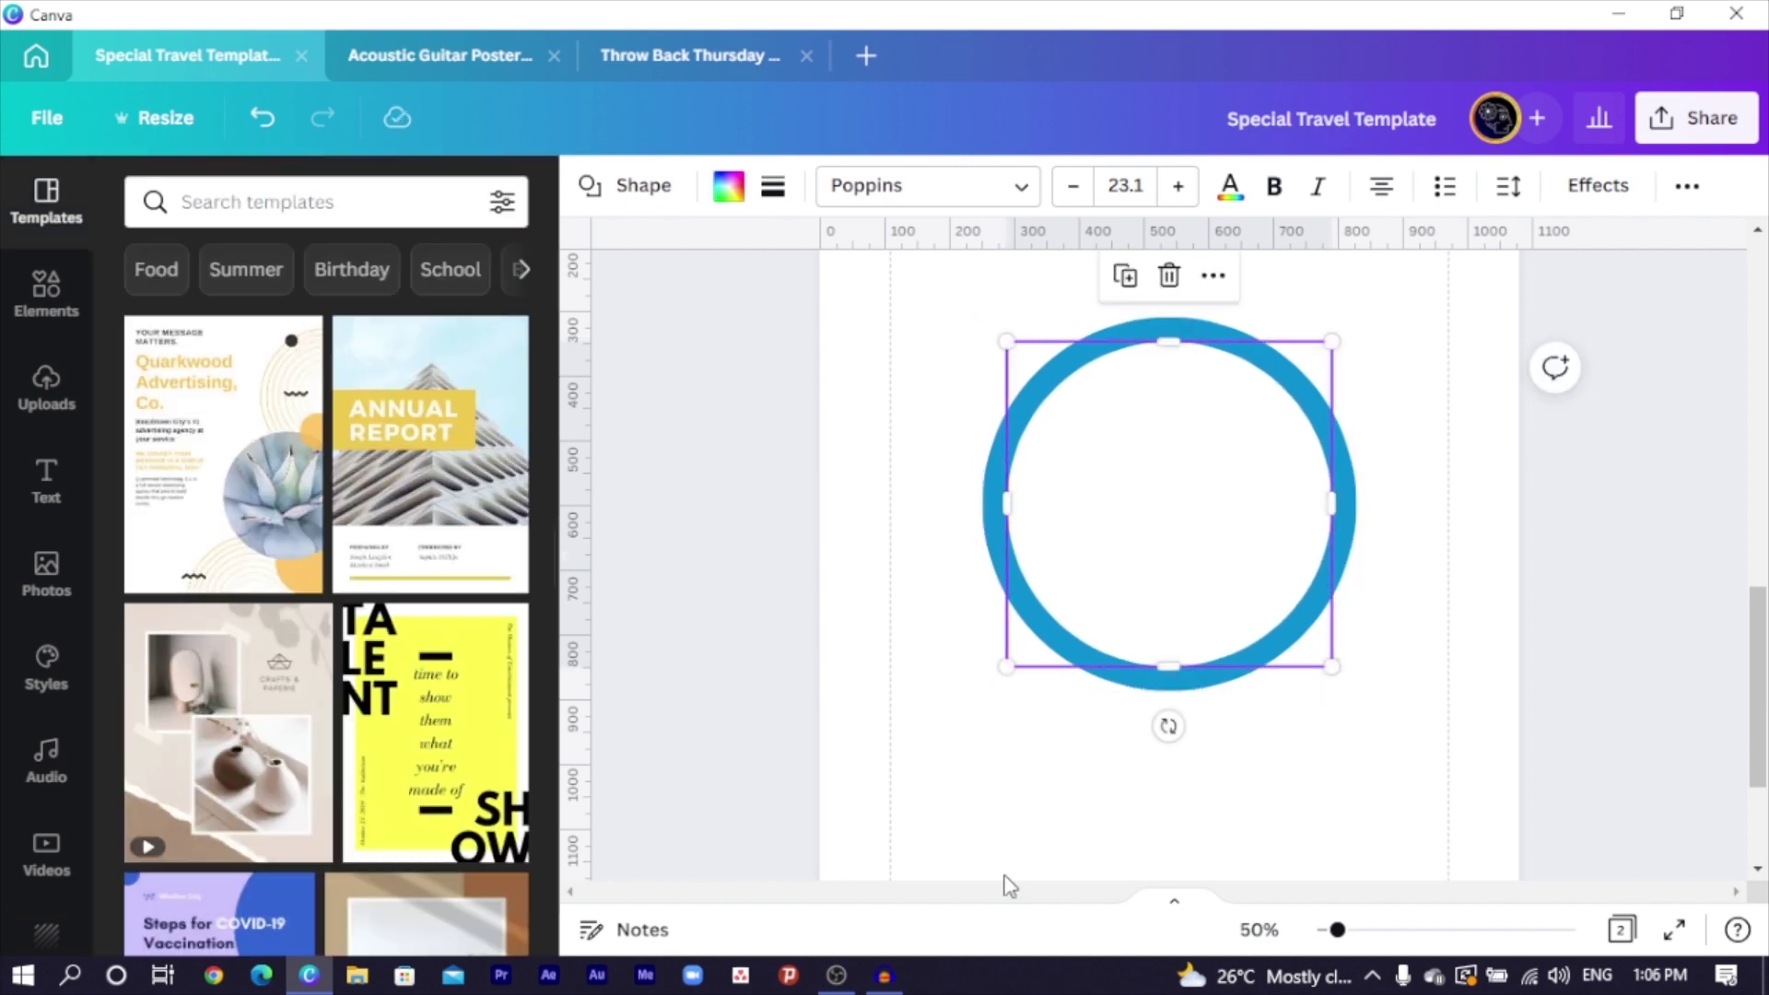
{"action": "left_click", "coordinate": [1014, 759]}
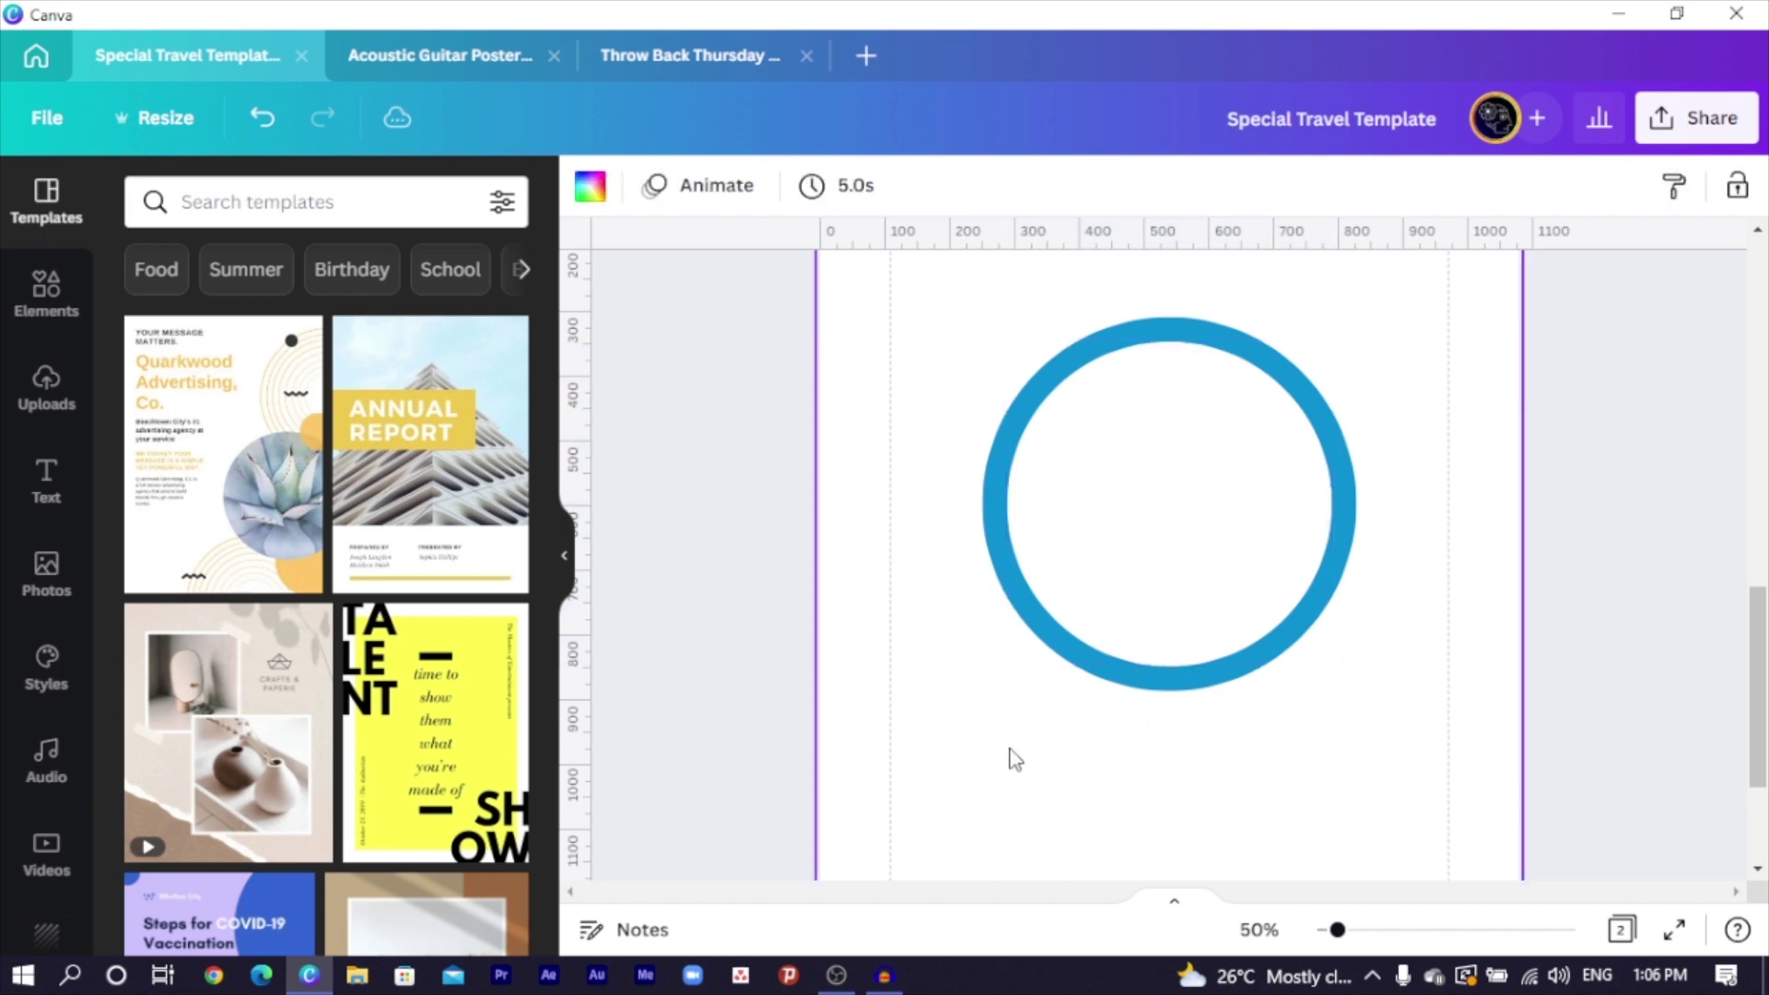
Add a circular photo frame, center it on the white circle and scale it down to leave a white rim
{"action": "left_click", "coordinate": [33, 333]}
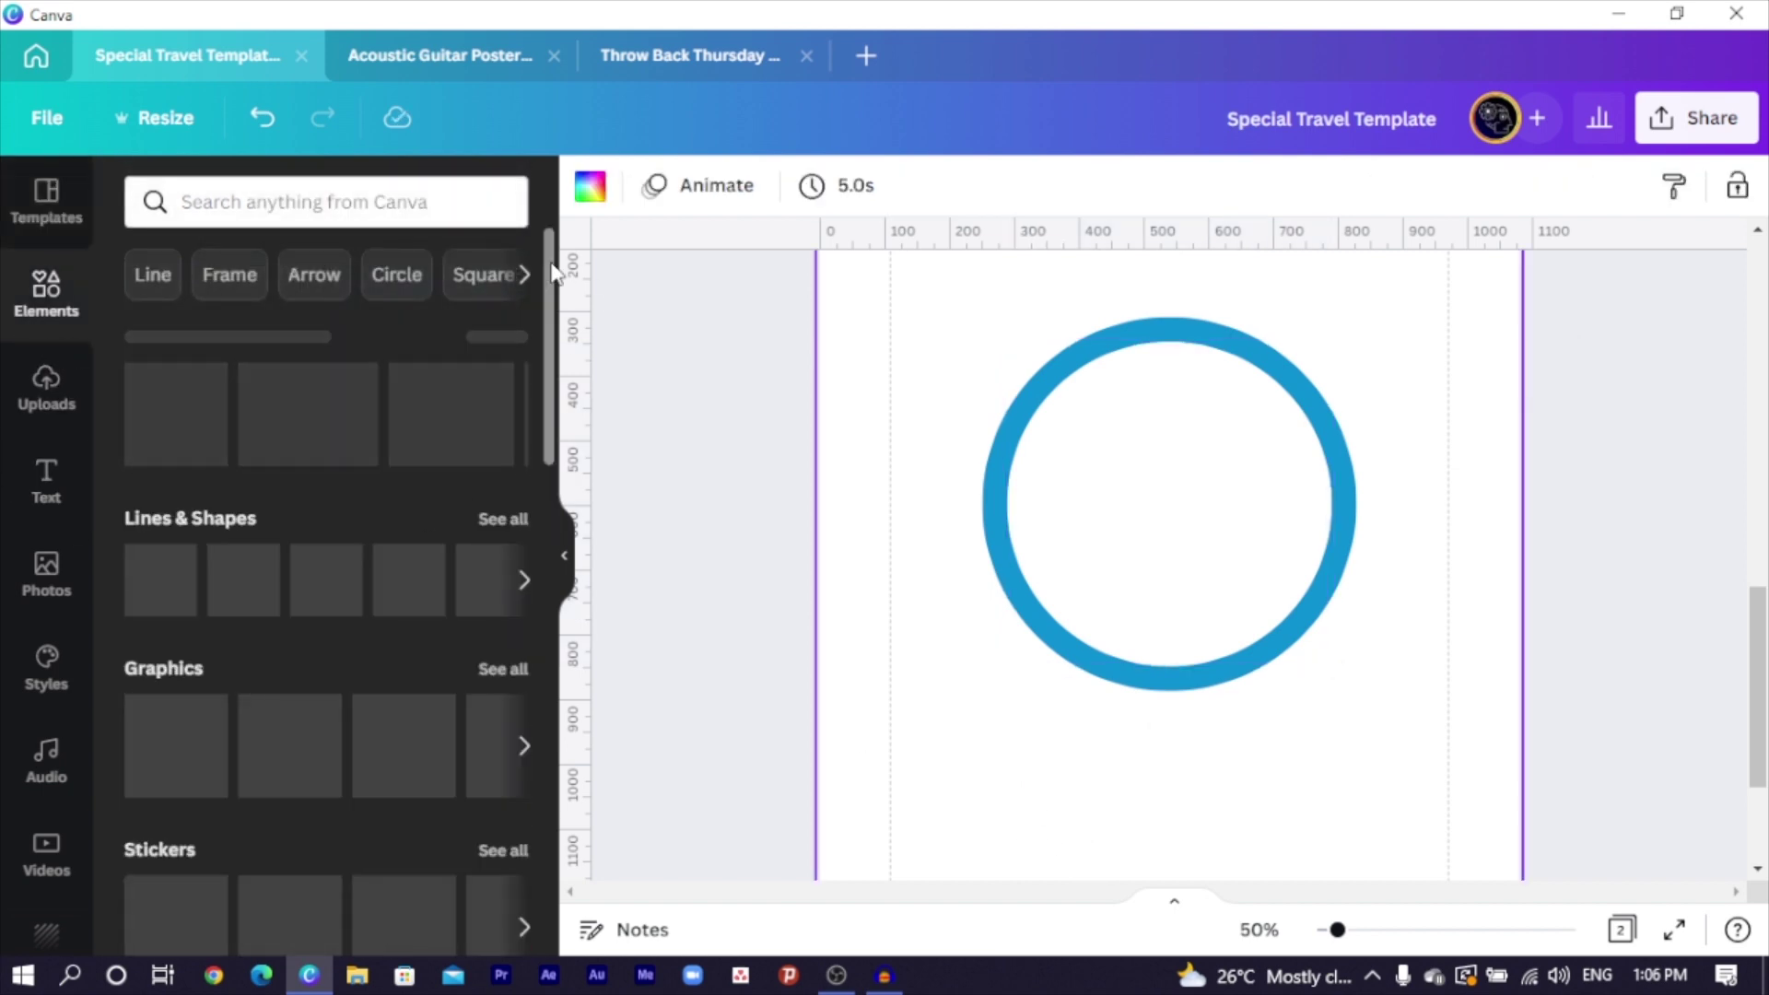
{"action": "left_click_drag", "start_coordinate": [551, 272], "coordinate": [545, 608]}
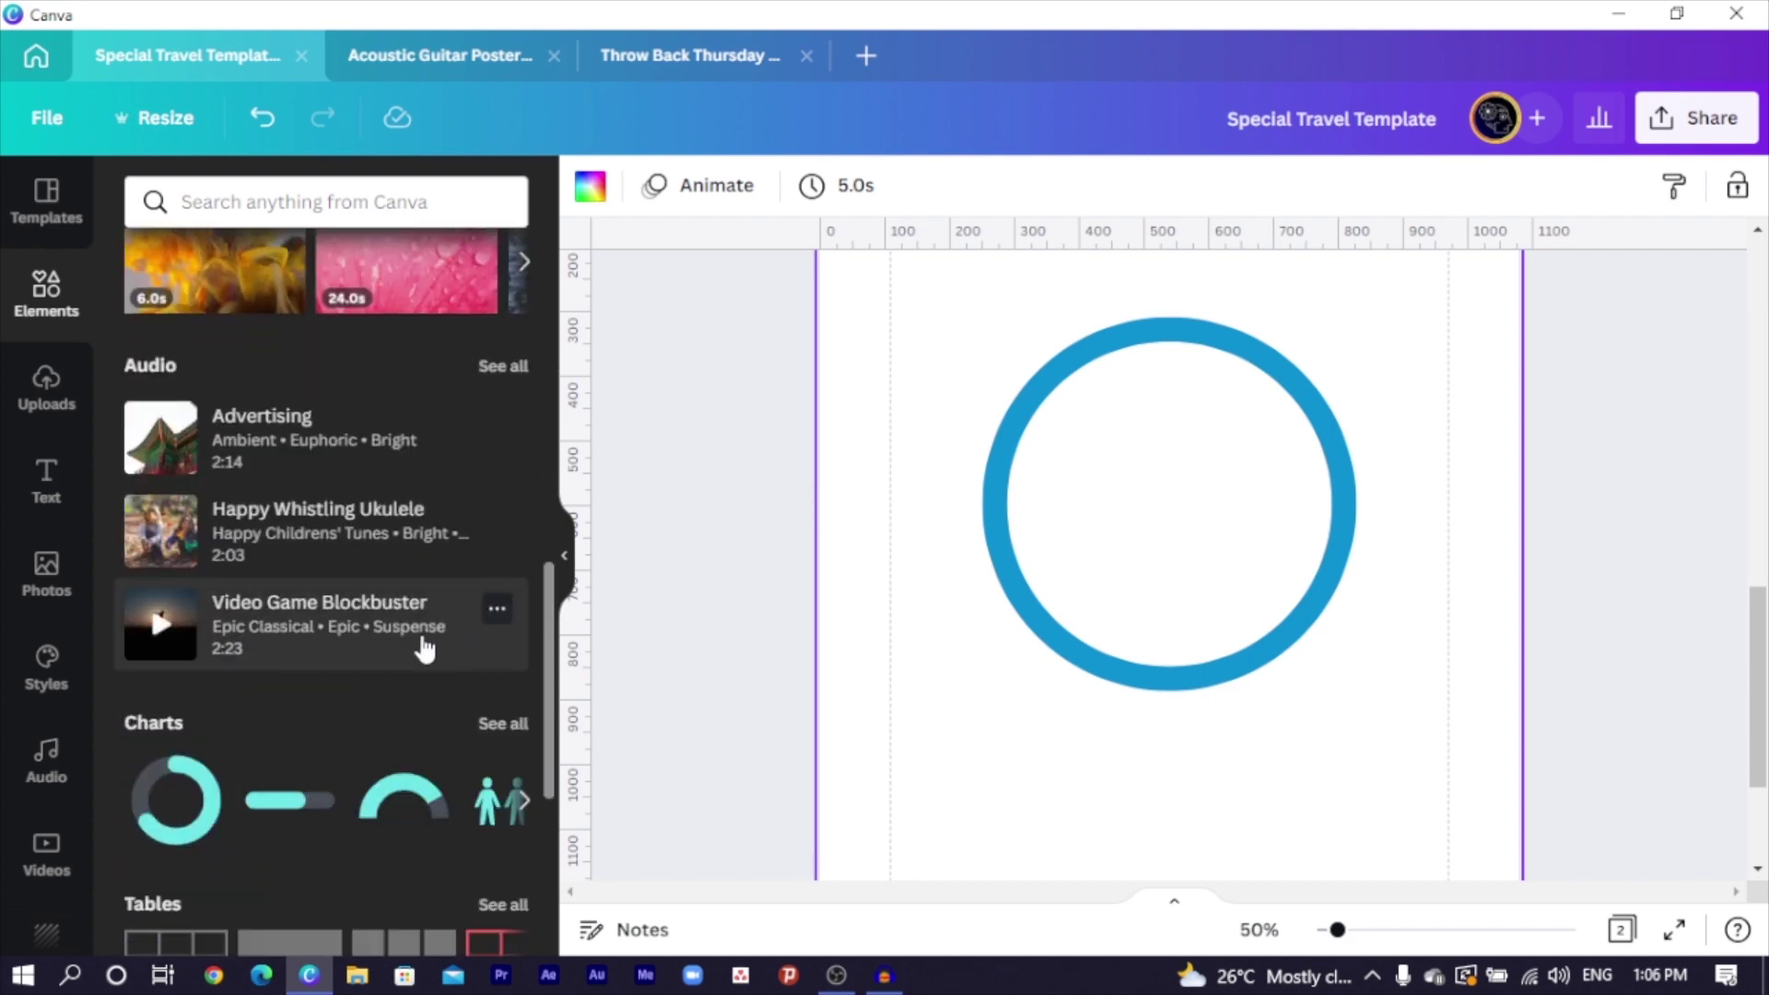
{"action": "scroll", "coordinate": [344, 672], "scroll_direction": "down", "scroll_amount": 7}
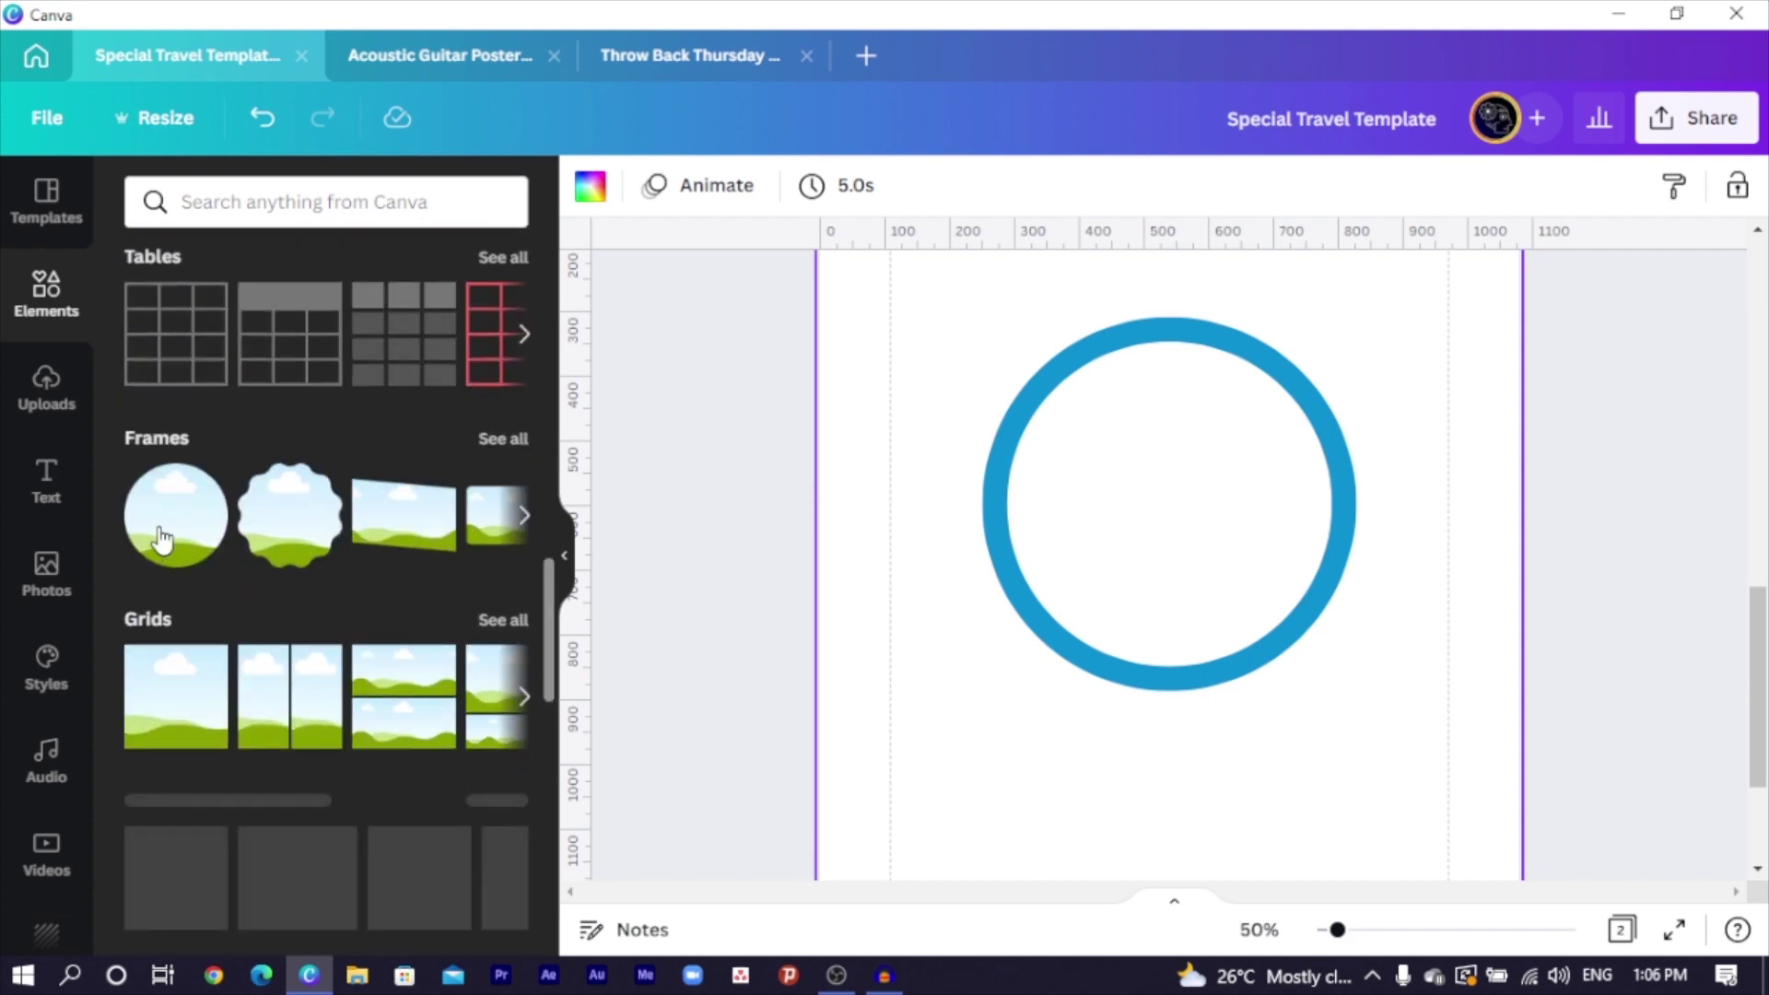
{"action": "left_click", "coordinate": [161, 539]}
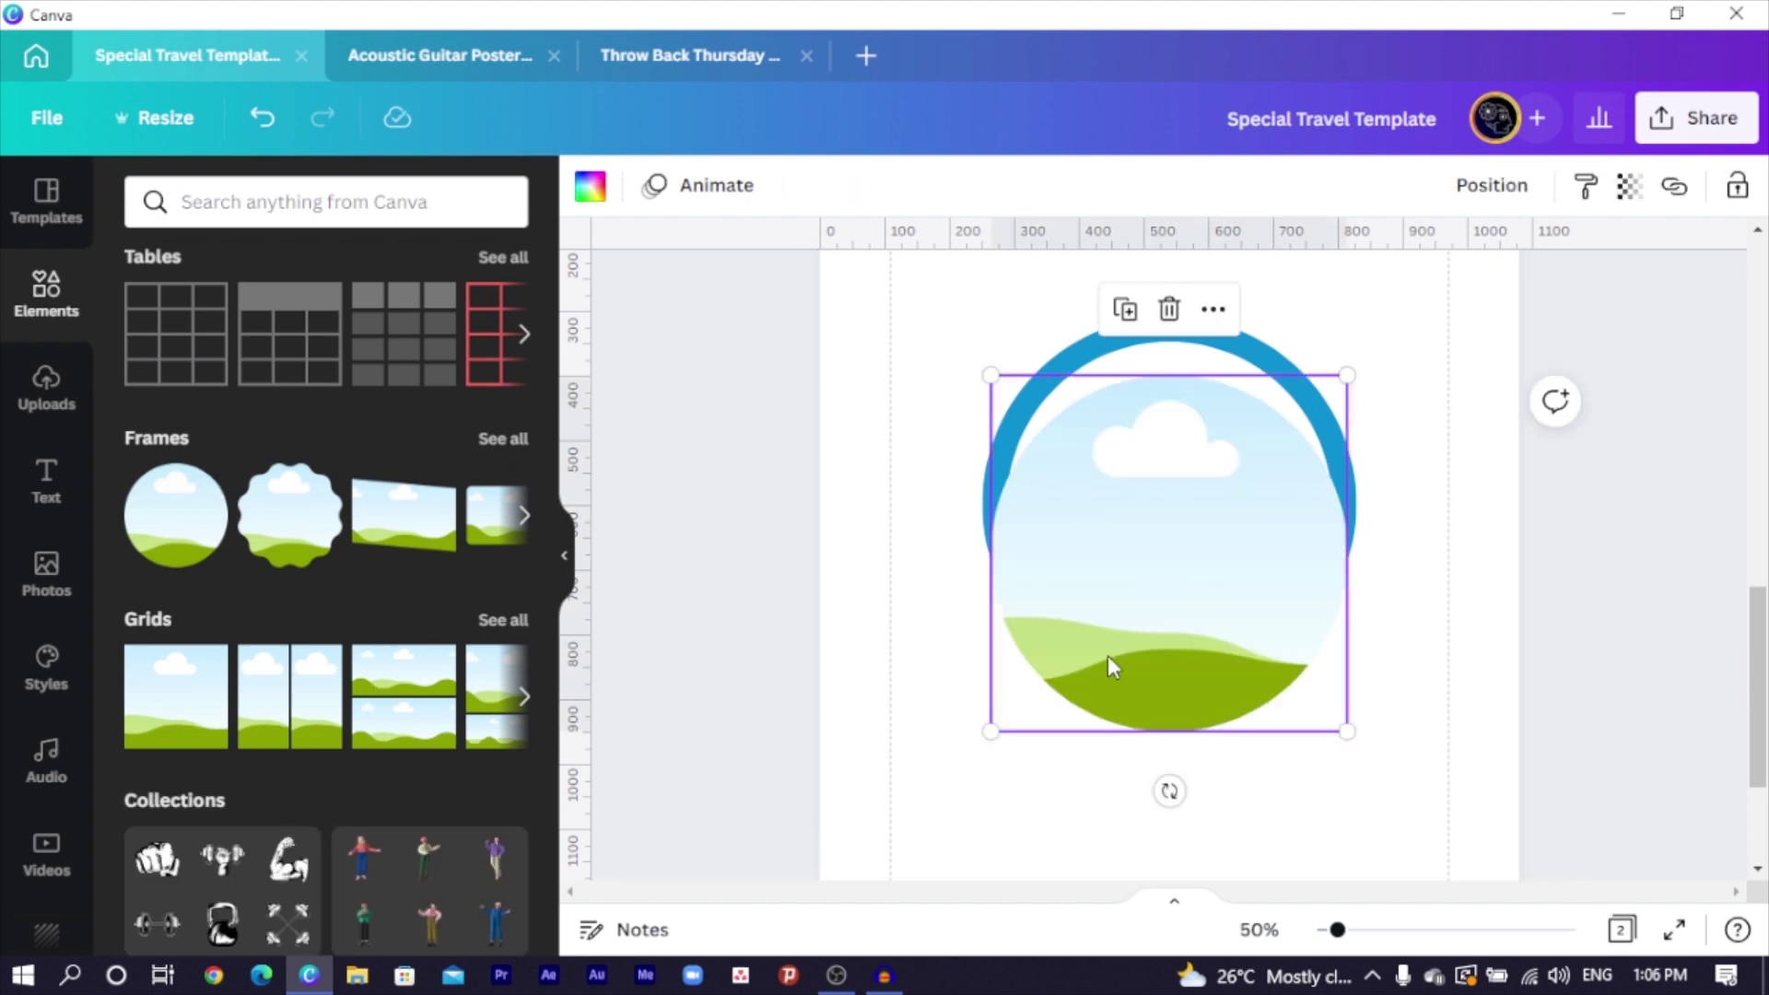
{"action": "left_click_drag", "start_coordinate": [1140, 617], "coordinate": [1135, 561]}
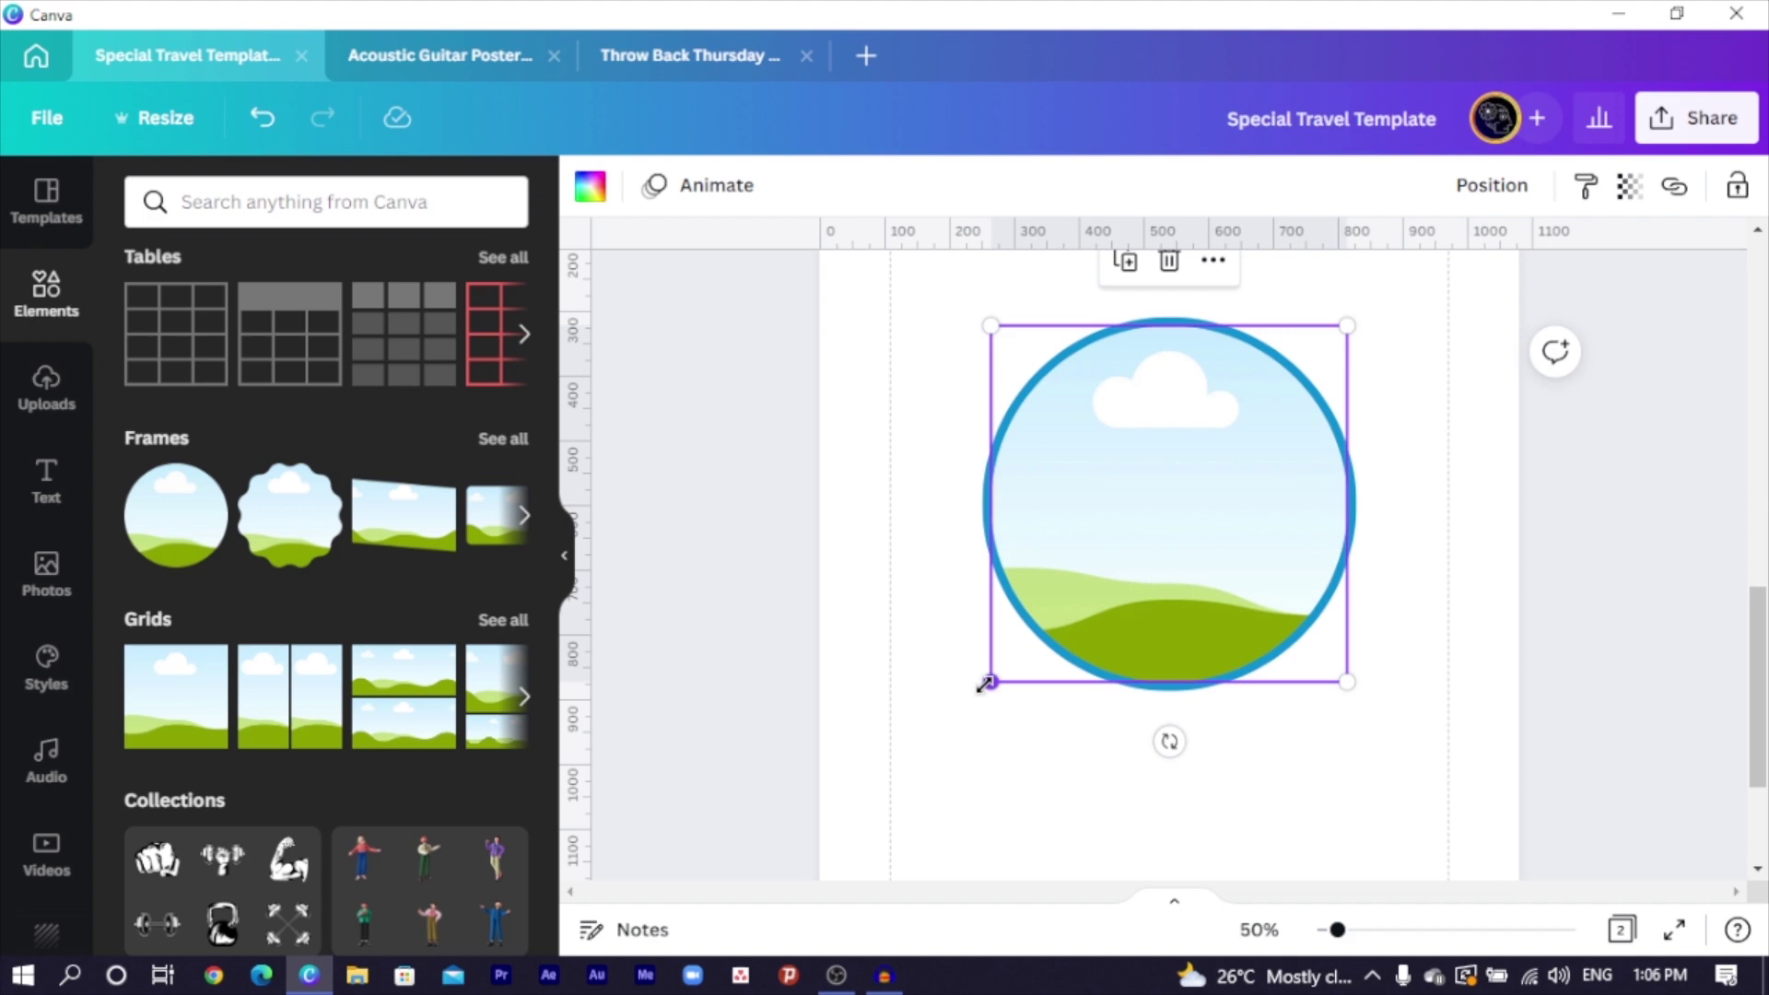
{"action": "left_click_drag", "start_coordinate": [989, 684], "coordinate": [1035, 666]}
{"action": "left_click", "coordinate": [865, 719]}
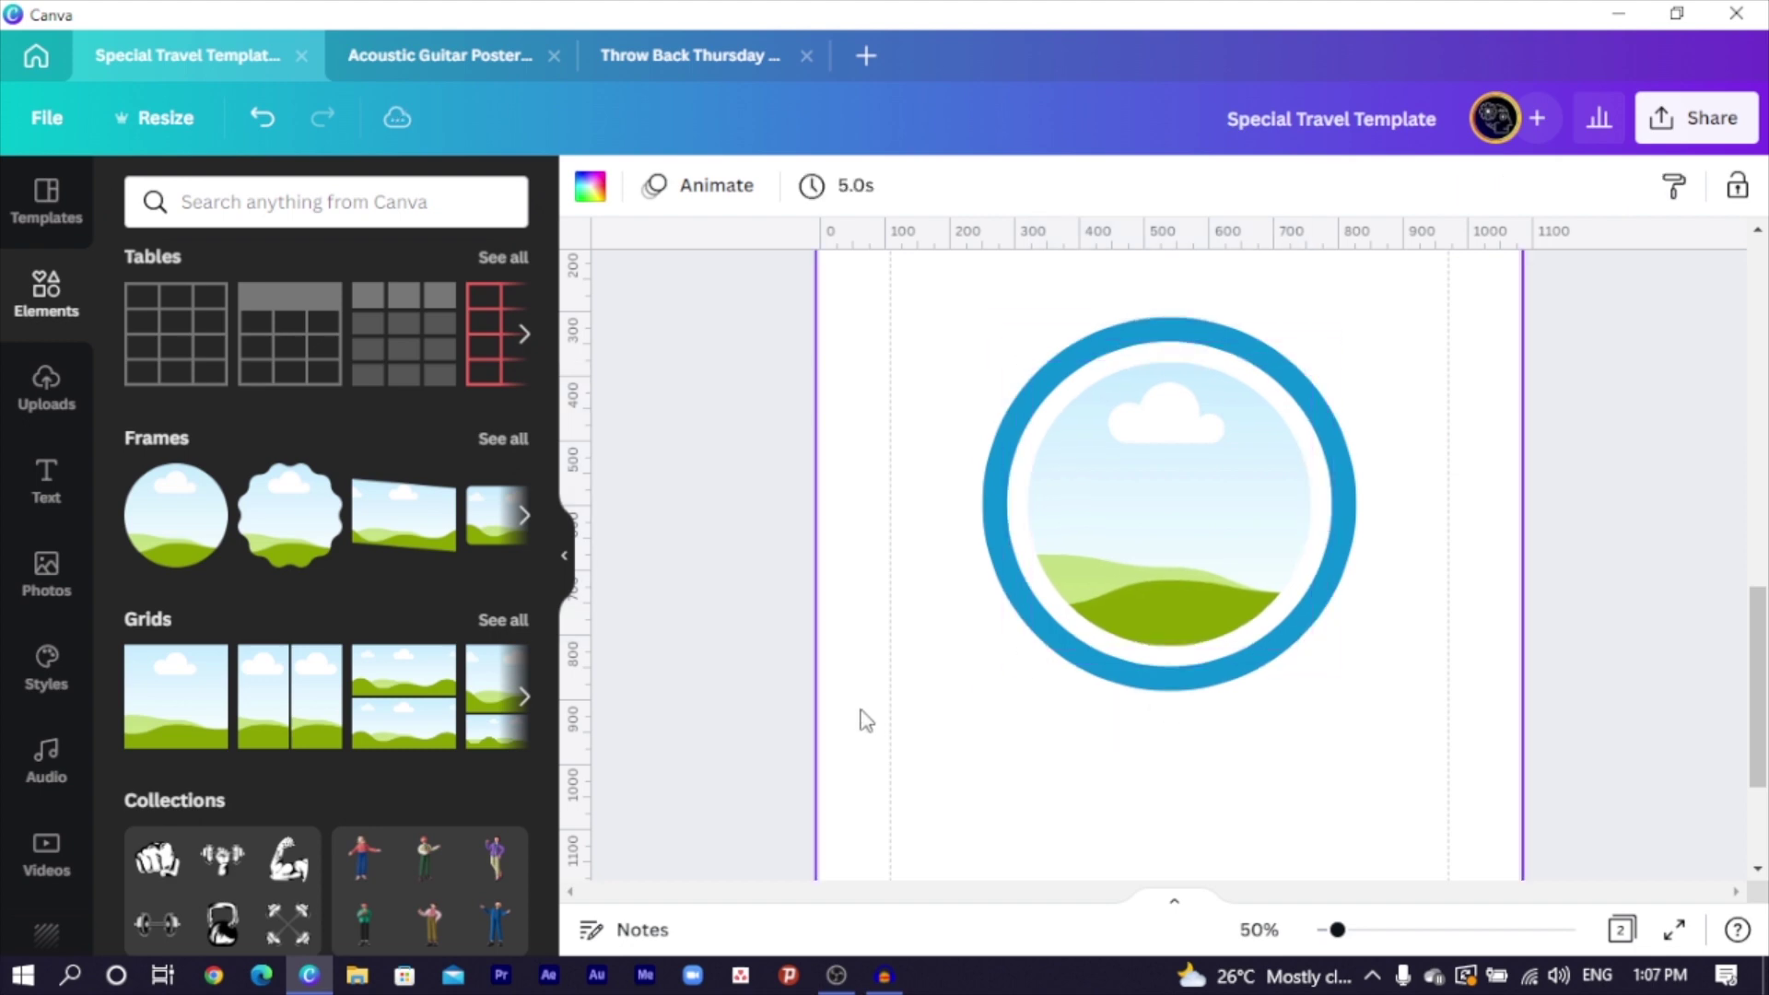
Enlarge both circles and the frame together beyond the page width and position them over the upper part of page 2
{"action": "left_click_drag", "start_coordinate": [756, 561], "coordinate": [1591, 557]}
{"action": "left_click_drag", "start_coordinate": [983, 693], "coordinate": [829, 841]}
{"action": "scroll", "coordinate": [1042, 761], "scroll_direction": "up", "scroll_amount": 2}
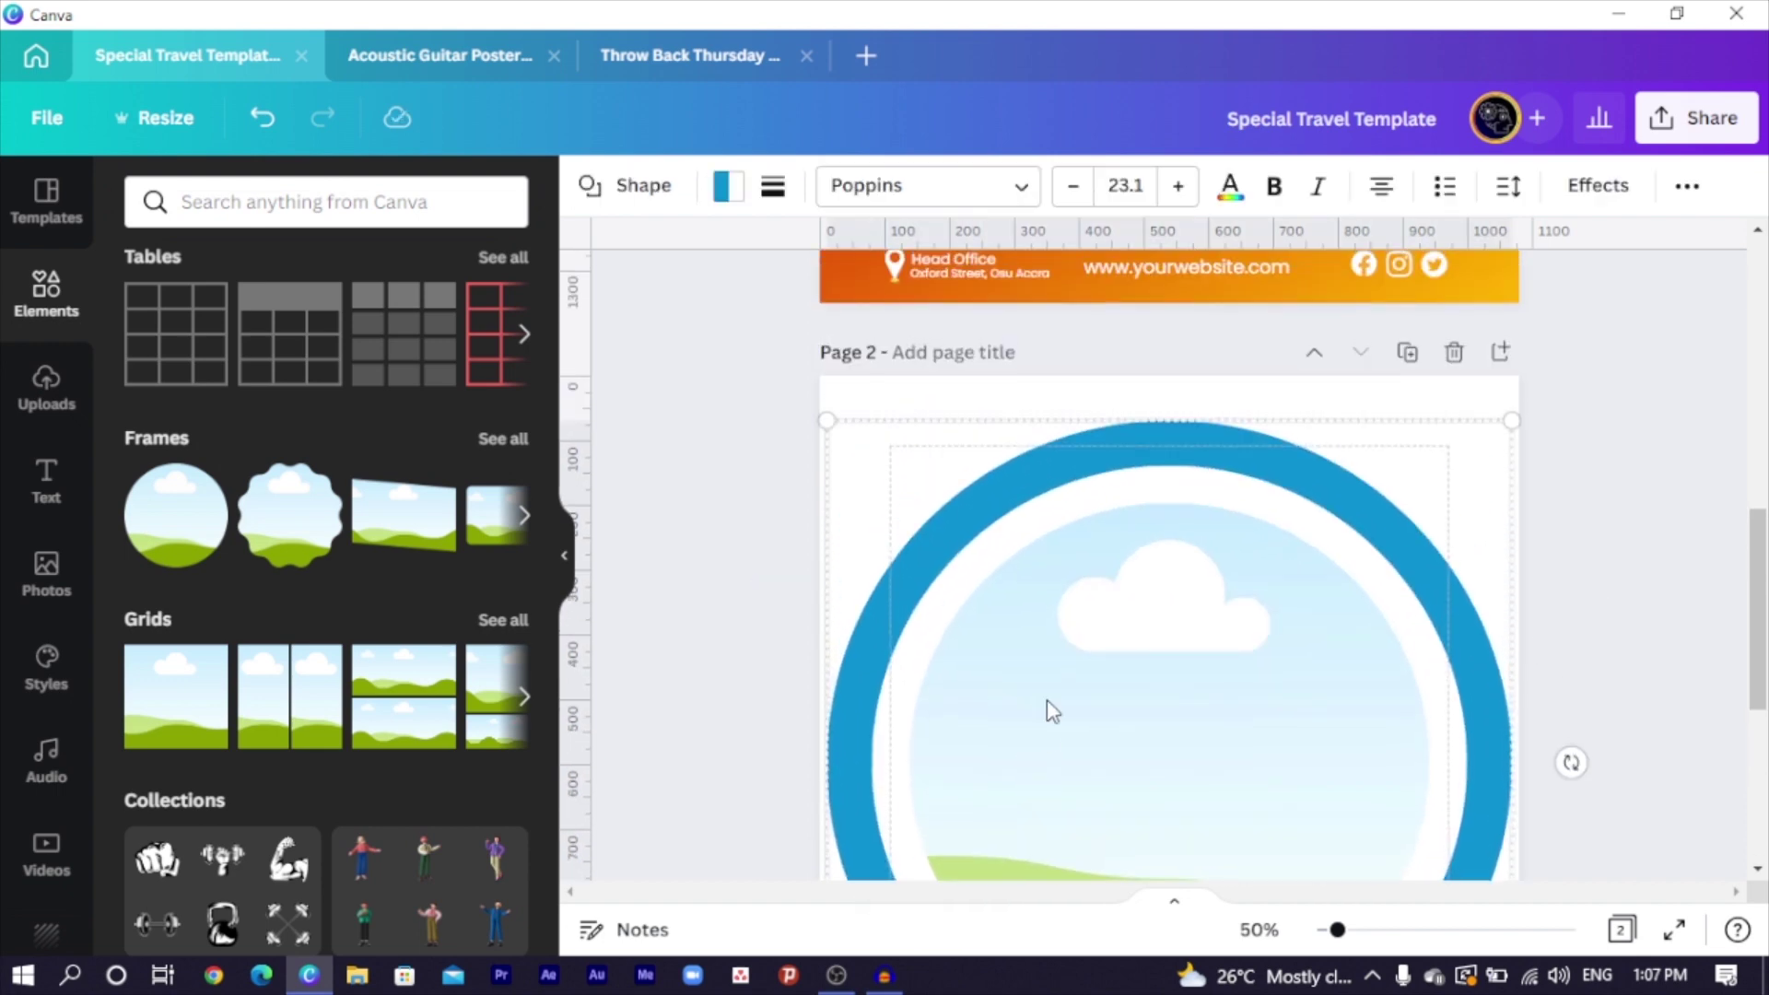
{"action": "left_click_drag", "start_coordinate": [1049, 709], "coordinate": [1078, 481]}
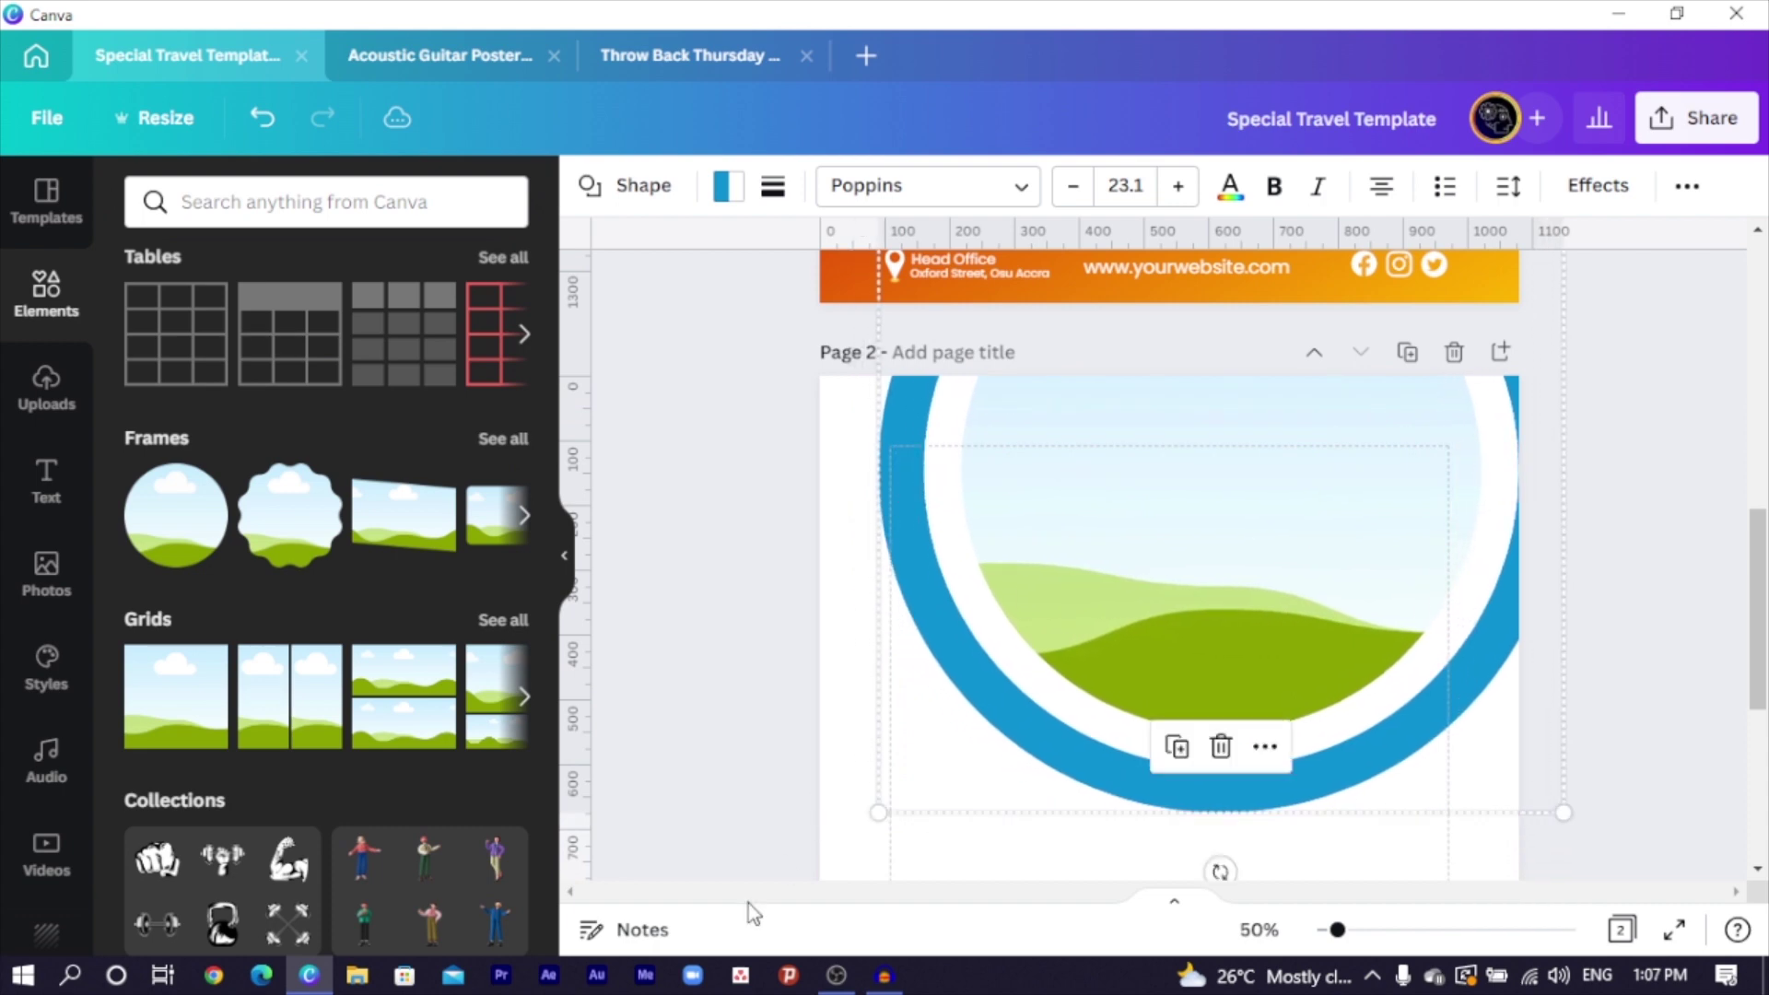
{"action": "left_click_drag", "start_coordinate": [878, 814], "coordinate": [728, 902]}
{"action": "left_click_drag", "start_coordinate": [1058, 728], "coordinate": [1056, 677]}
{"action": "left_click", "coordinate": [778, 845]}
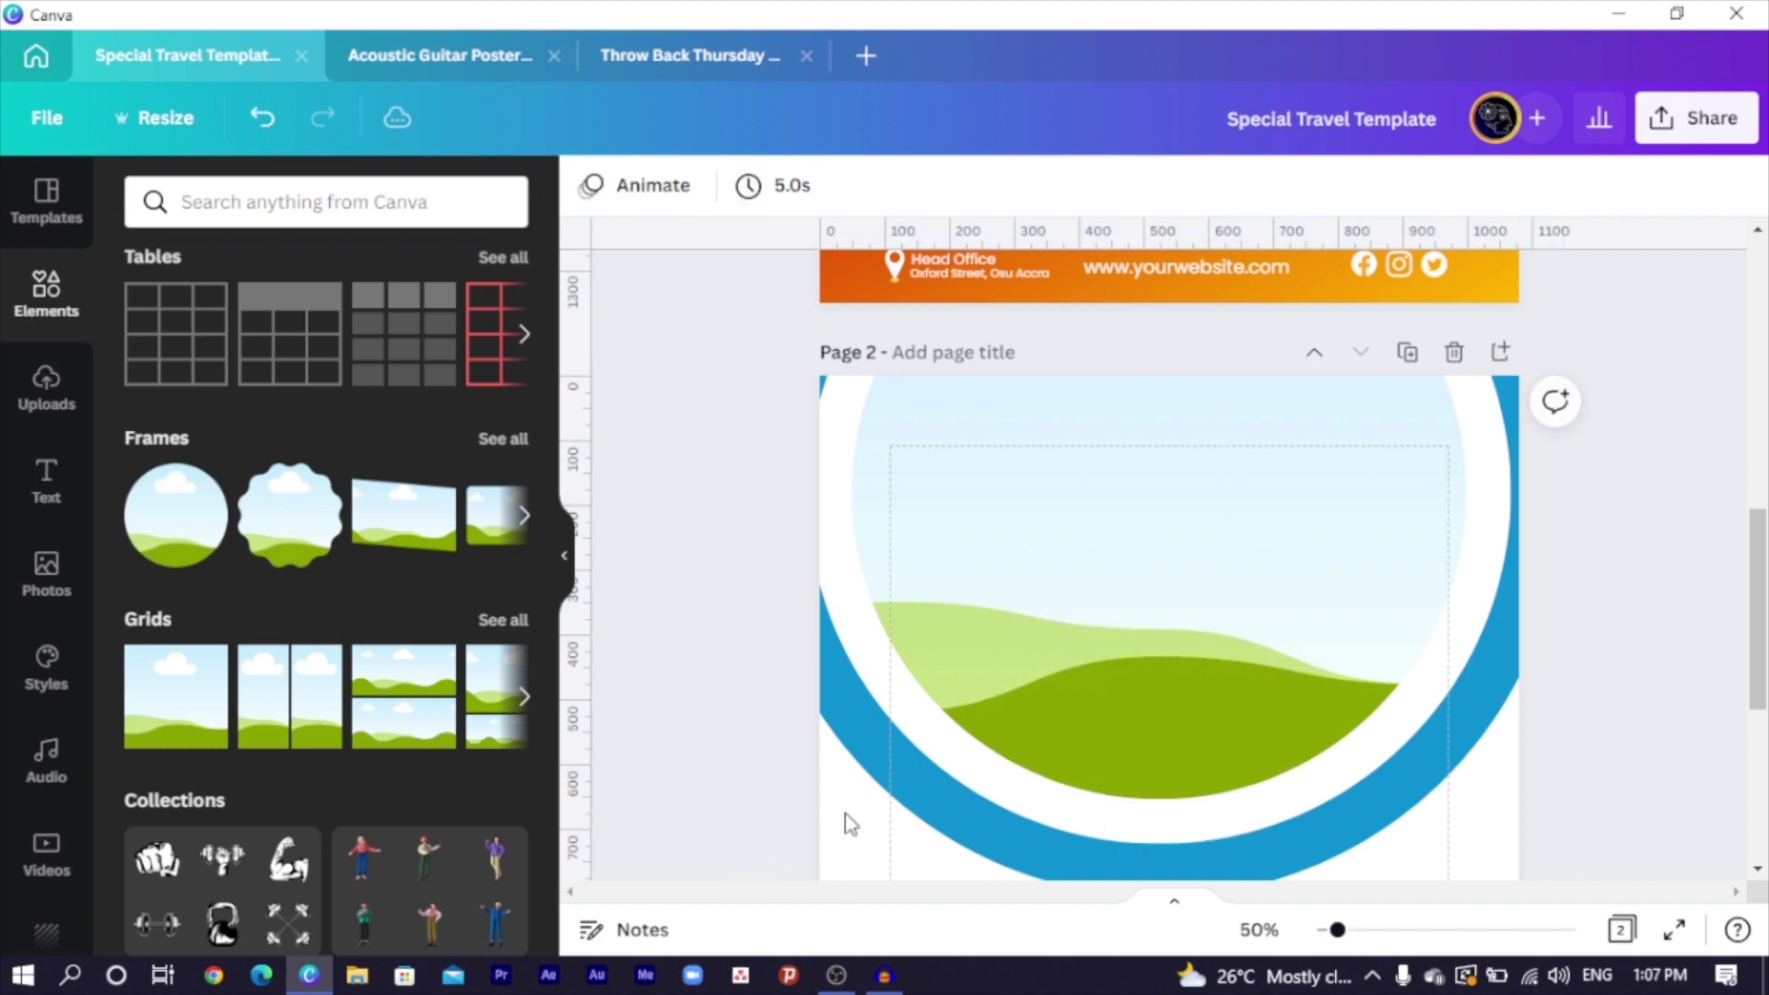
Enlarge the white circle and the photo frame about their centers to thin the blue ring and the white rim
{"action": "left_click", "coordinate": [999, 818]}
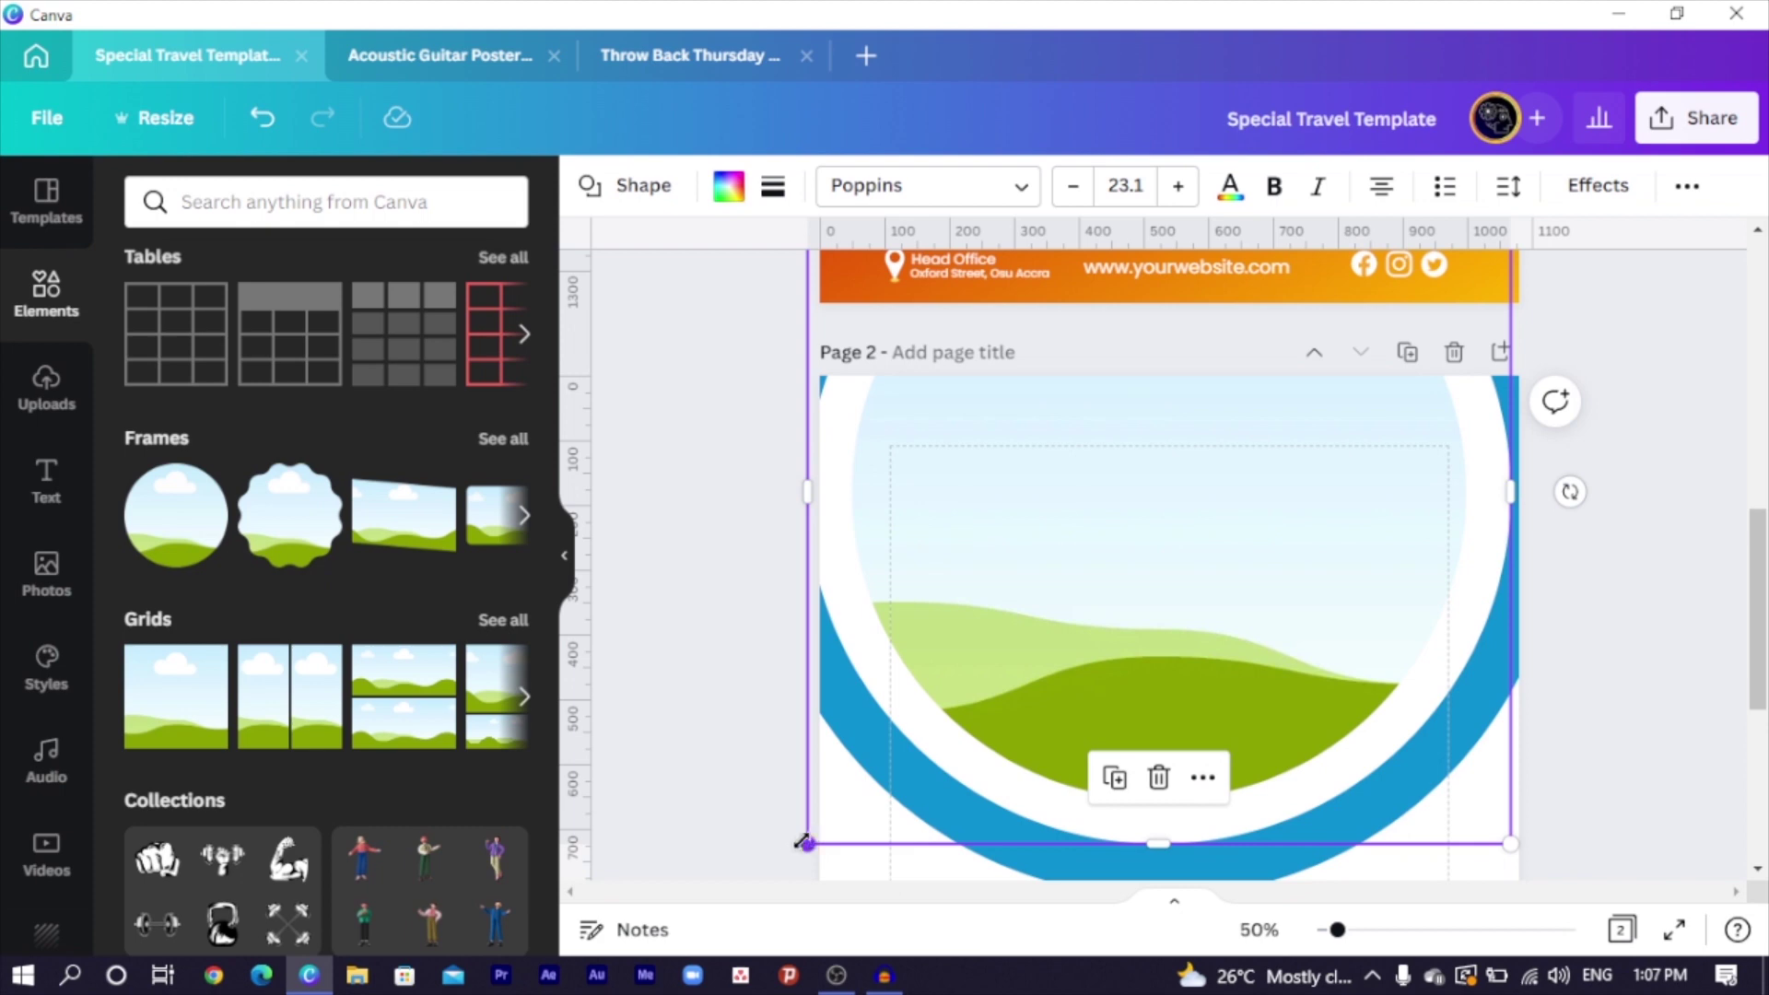
{"action": "left_click_drag", "start_coordinate": [802, 842], "coordinate": [777, 853]}
{"action": "left_click", "coordinate": [1007, 710]}
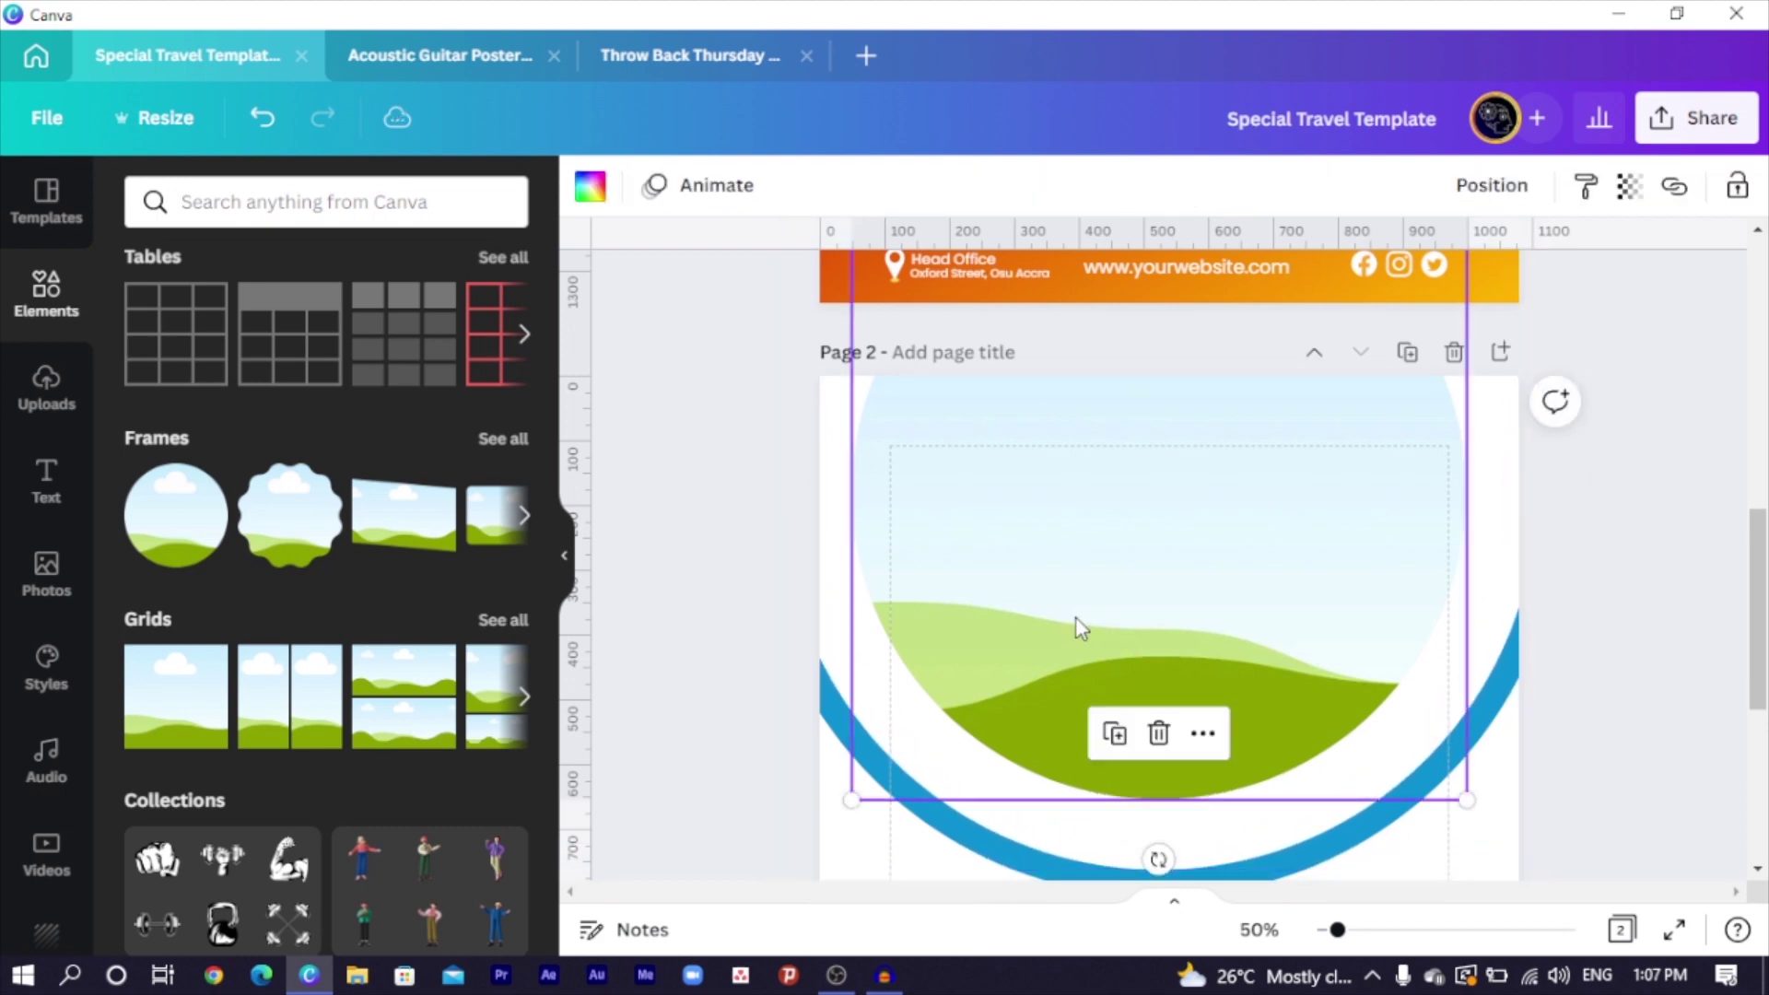
{"action": "left_click_drag", "start_coordinate": [841, 801], "coordinate": [776, 850]}
{"action": "left_click", "coordinate": [728, 824]}
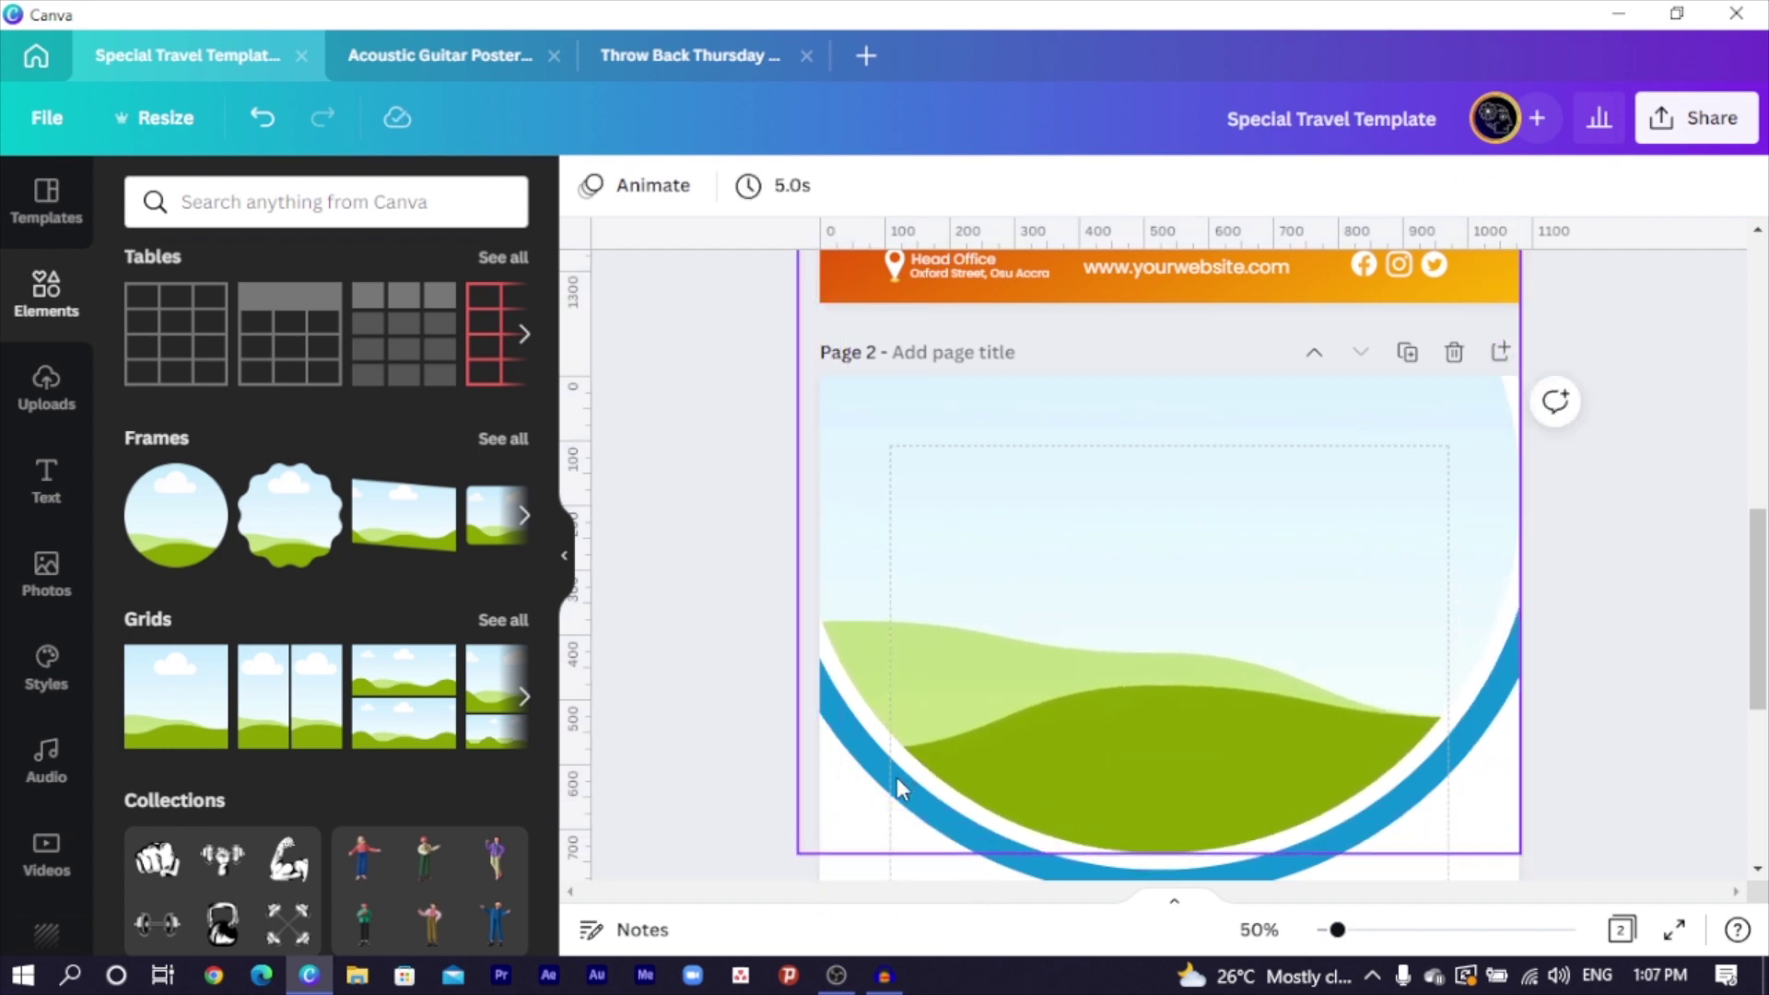
Try to widen the white circle horizontally and align it to the page center to taper the blue ring
{"action": "left_click", "coordinate": [1120, 873]}
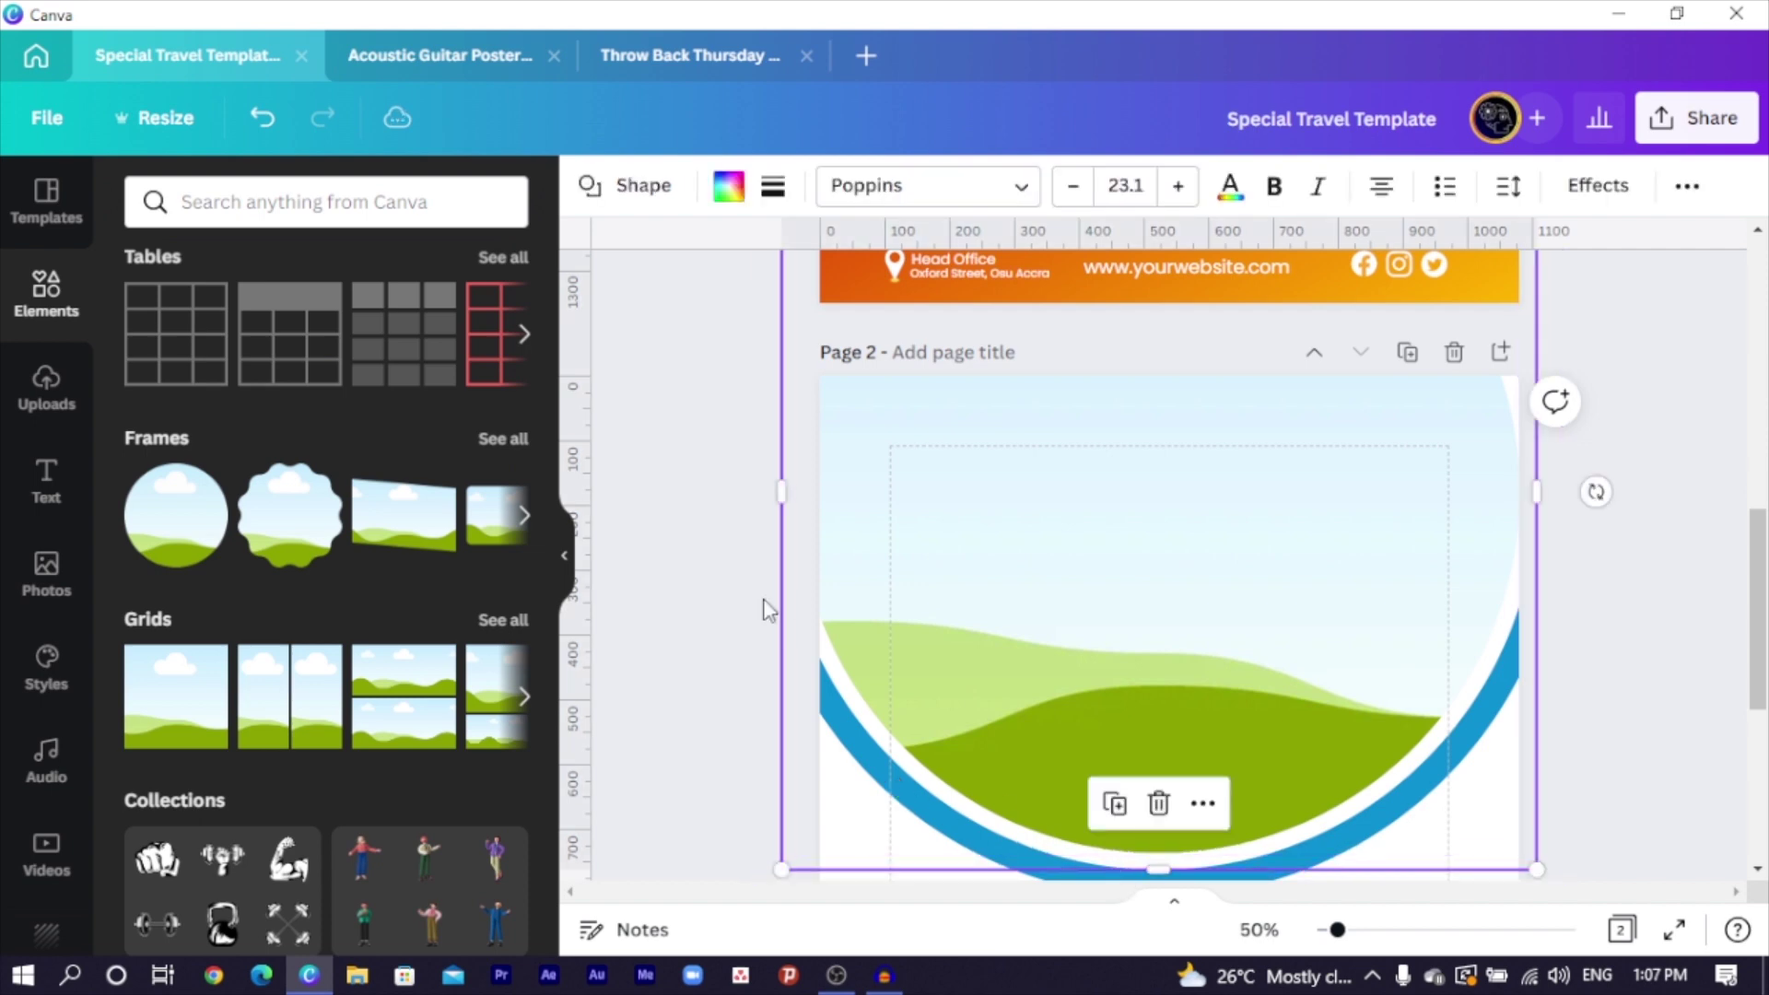
{"action": "left_click_drag", "start_coordinate": [787, 489], "coordinate": [740, 491]}
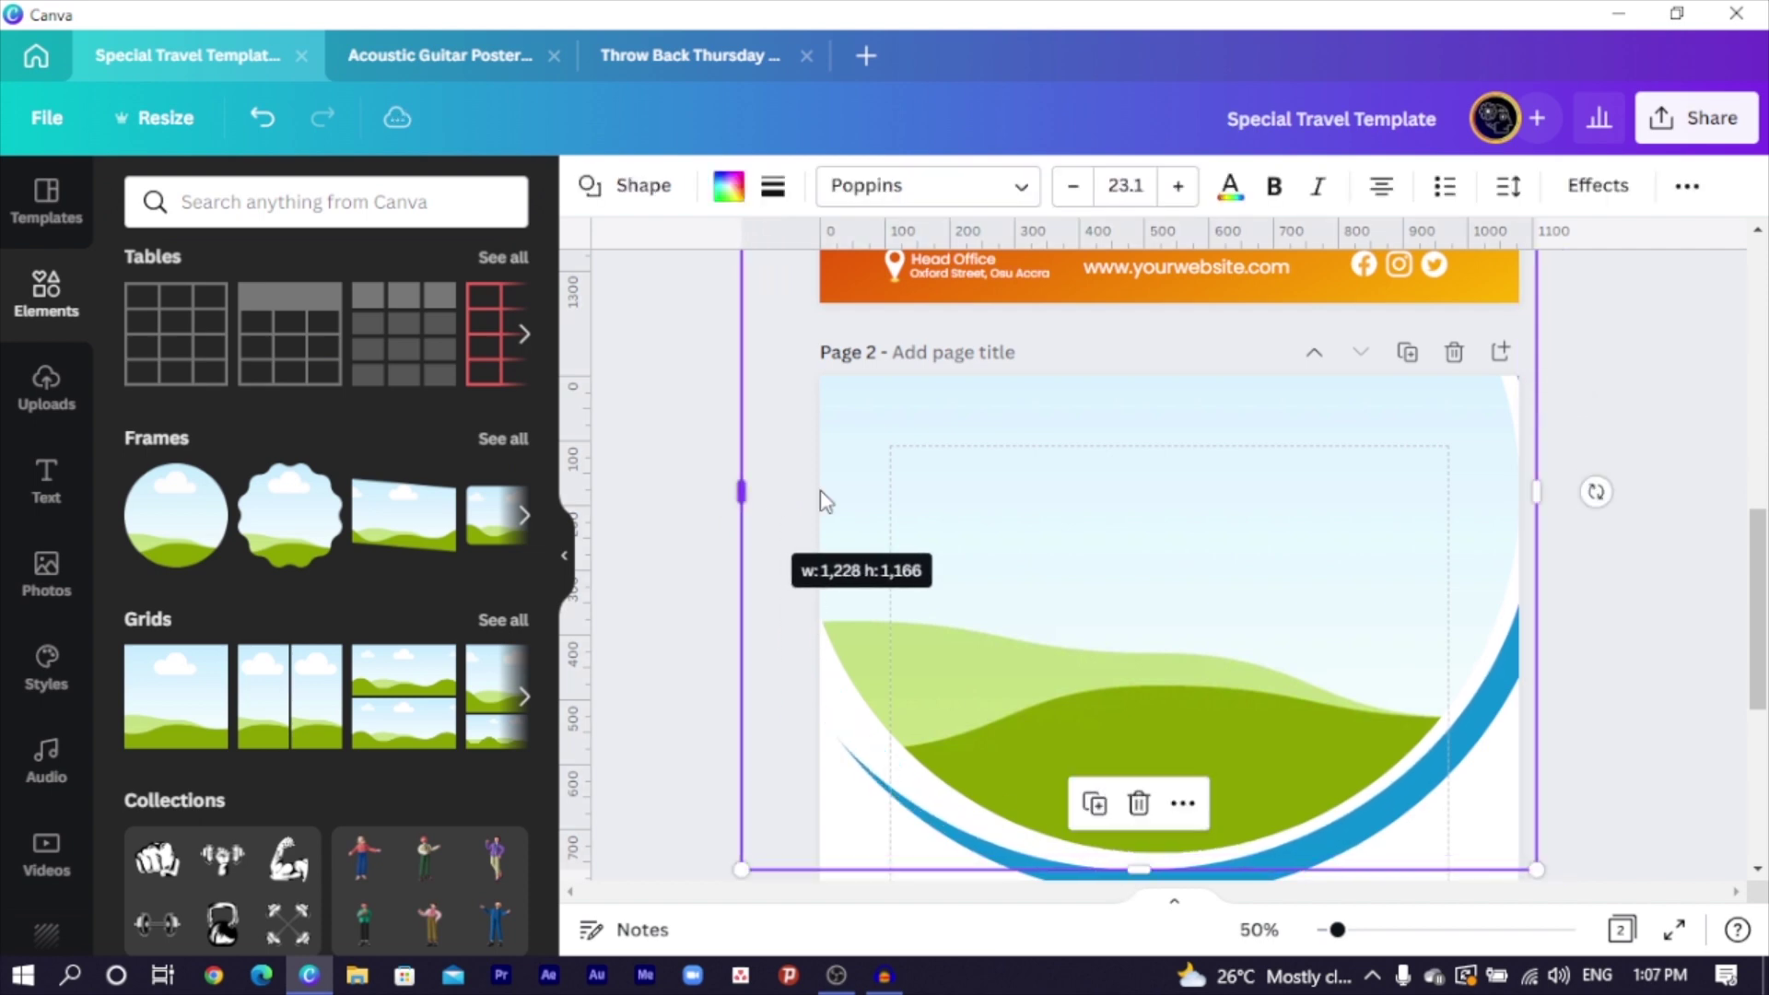
{"action": "left_click", "coordinate": [1687, 187]}
{"action": "left_click", "coordinate": [1472, 262]}
{"action": "left_click", "coordinate": [1326, 488]}
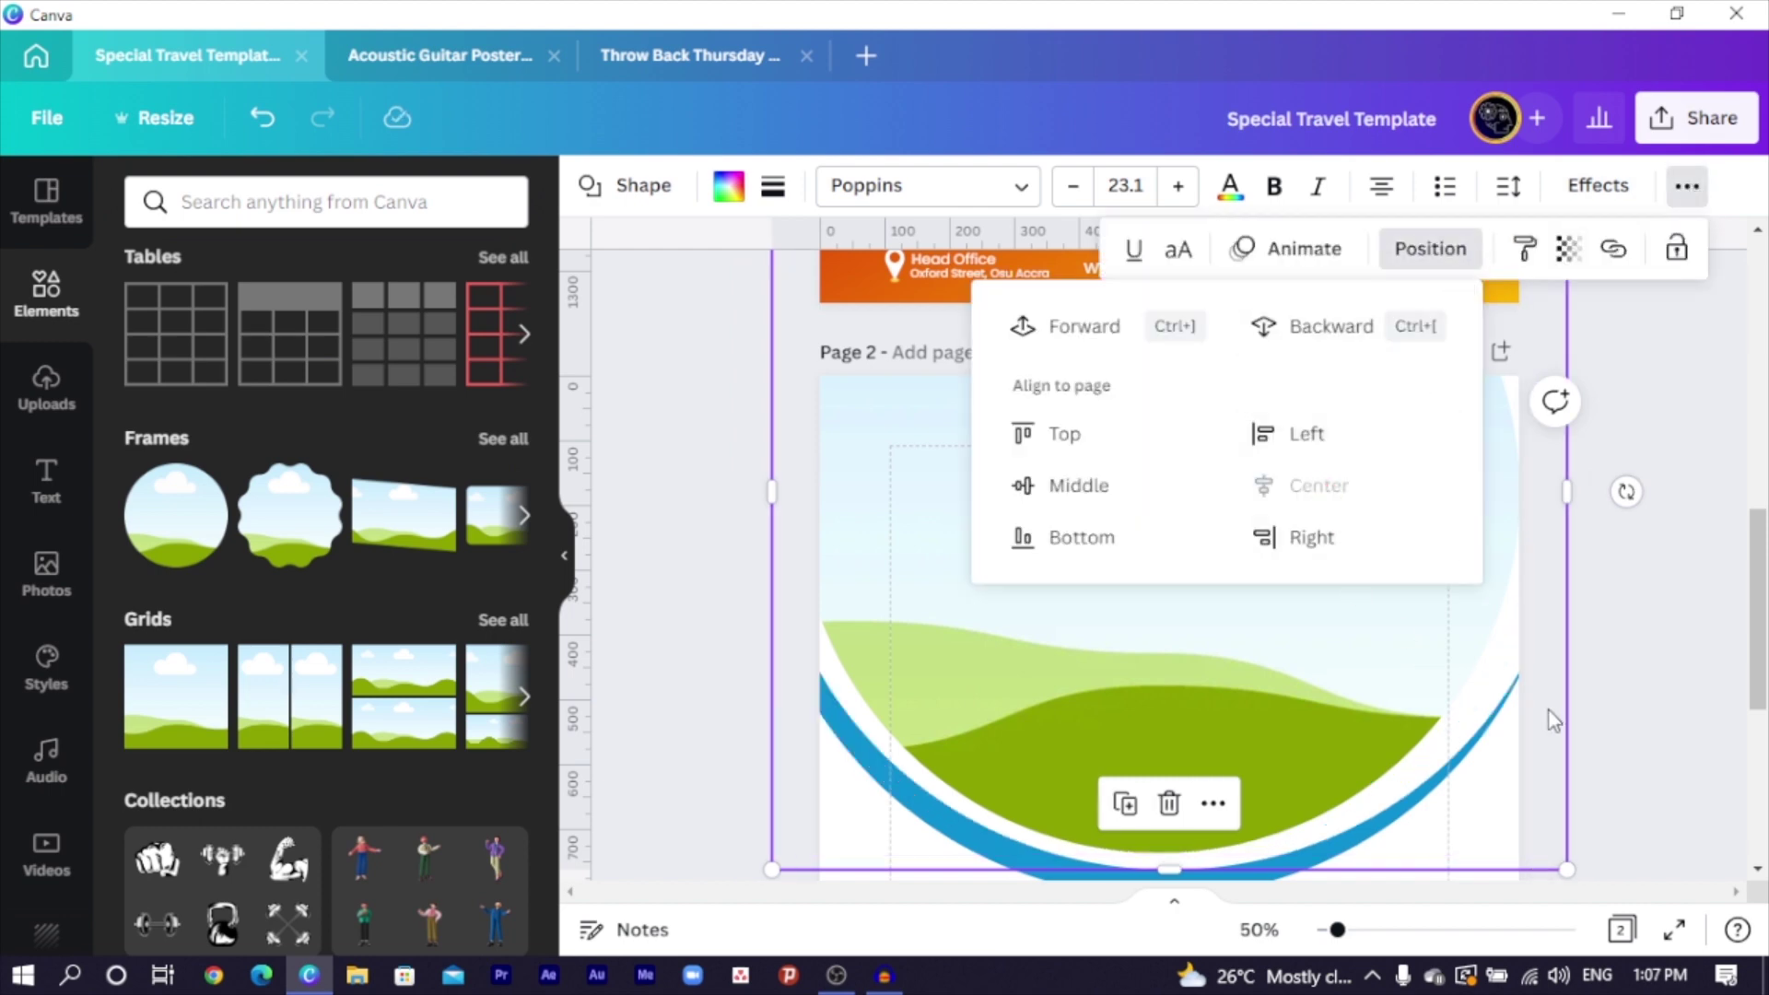
{"action": "left_click", "coordinate": [1607, 719]}
Undo the frame's downward nudge and the white circle's widening and centering, and clear the selection
{"action": "left_click", "coordinate": [1410, 812]}
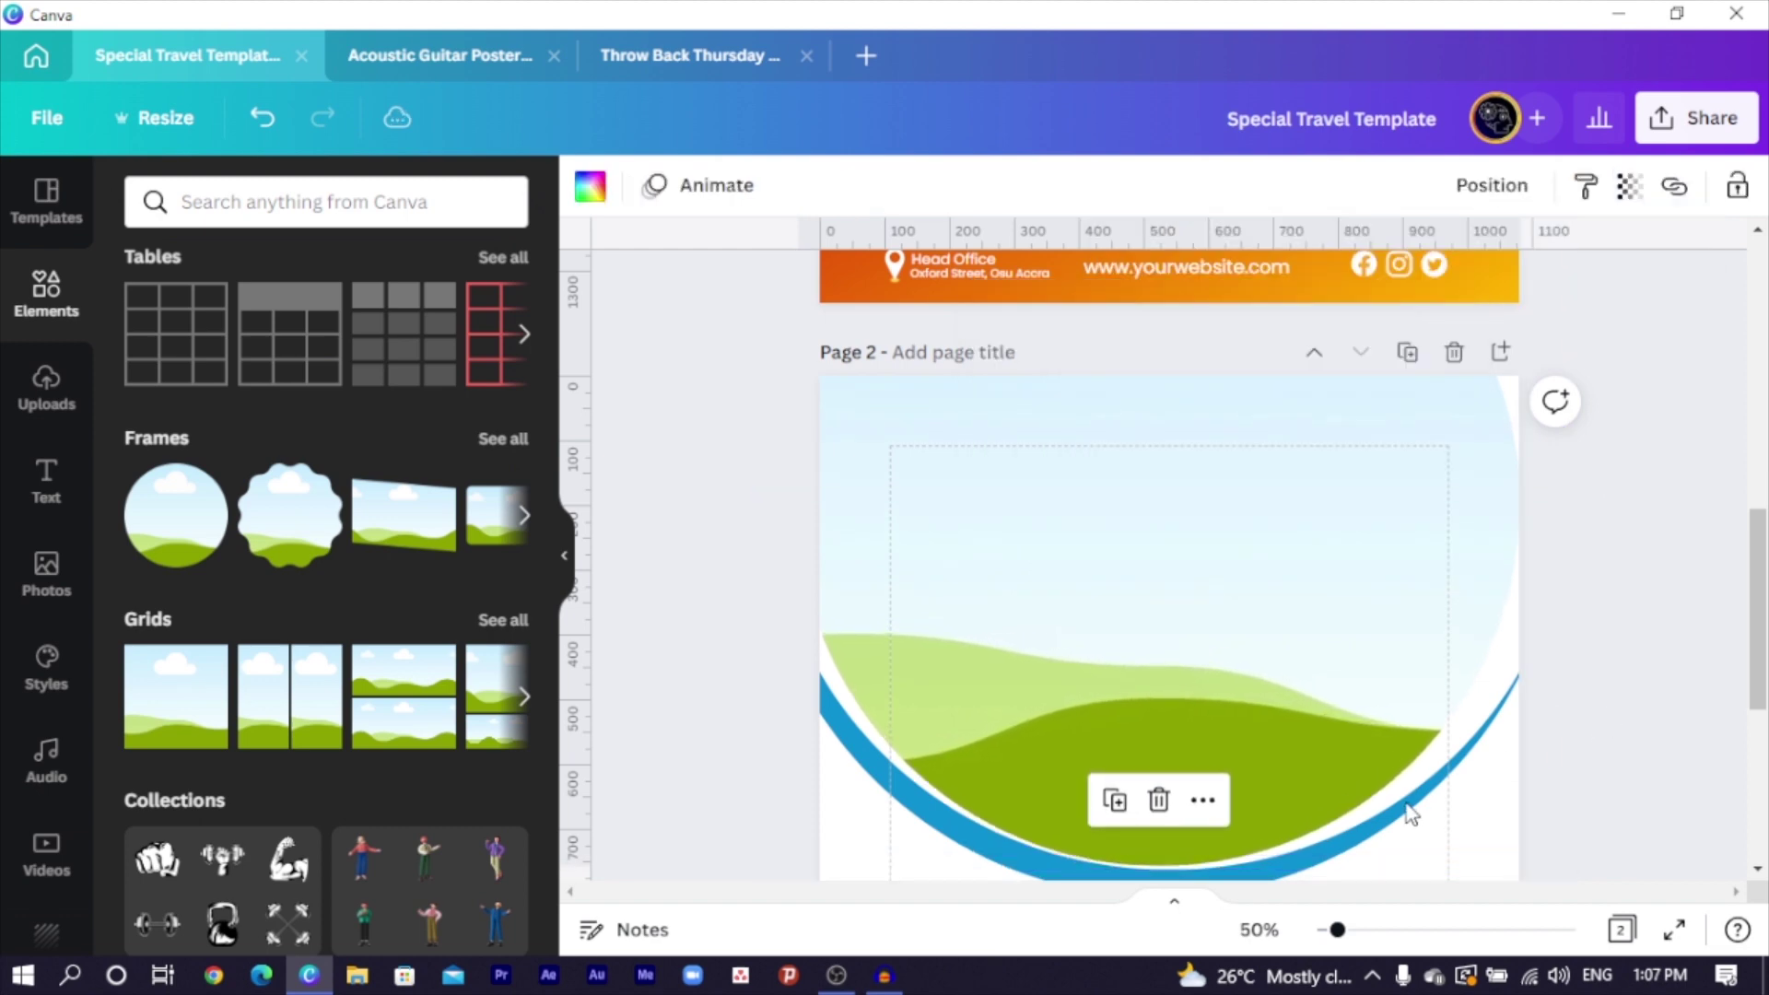
{"action": "key", "text": "ctrl+z"}
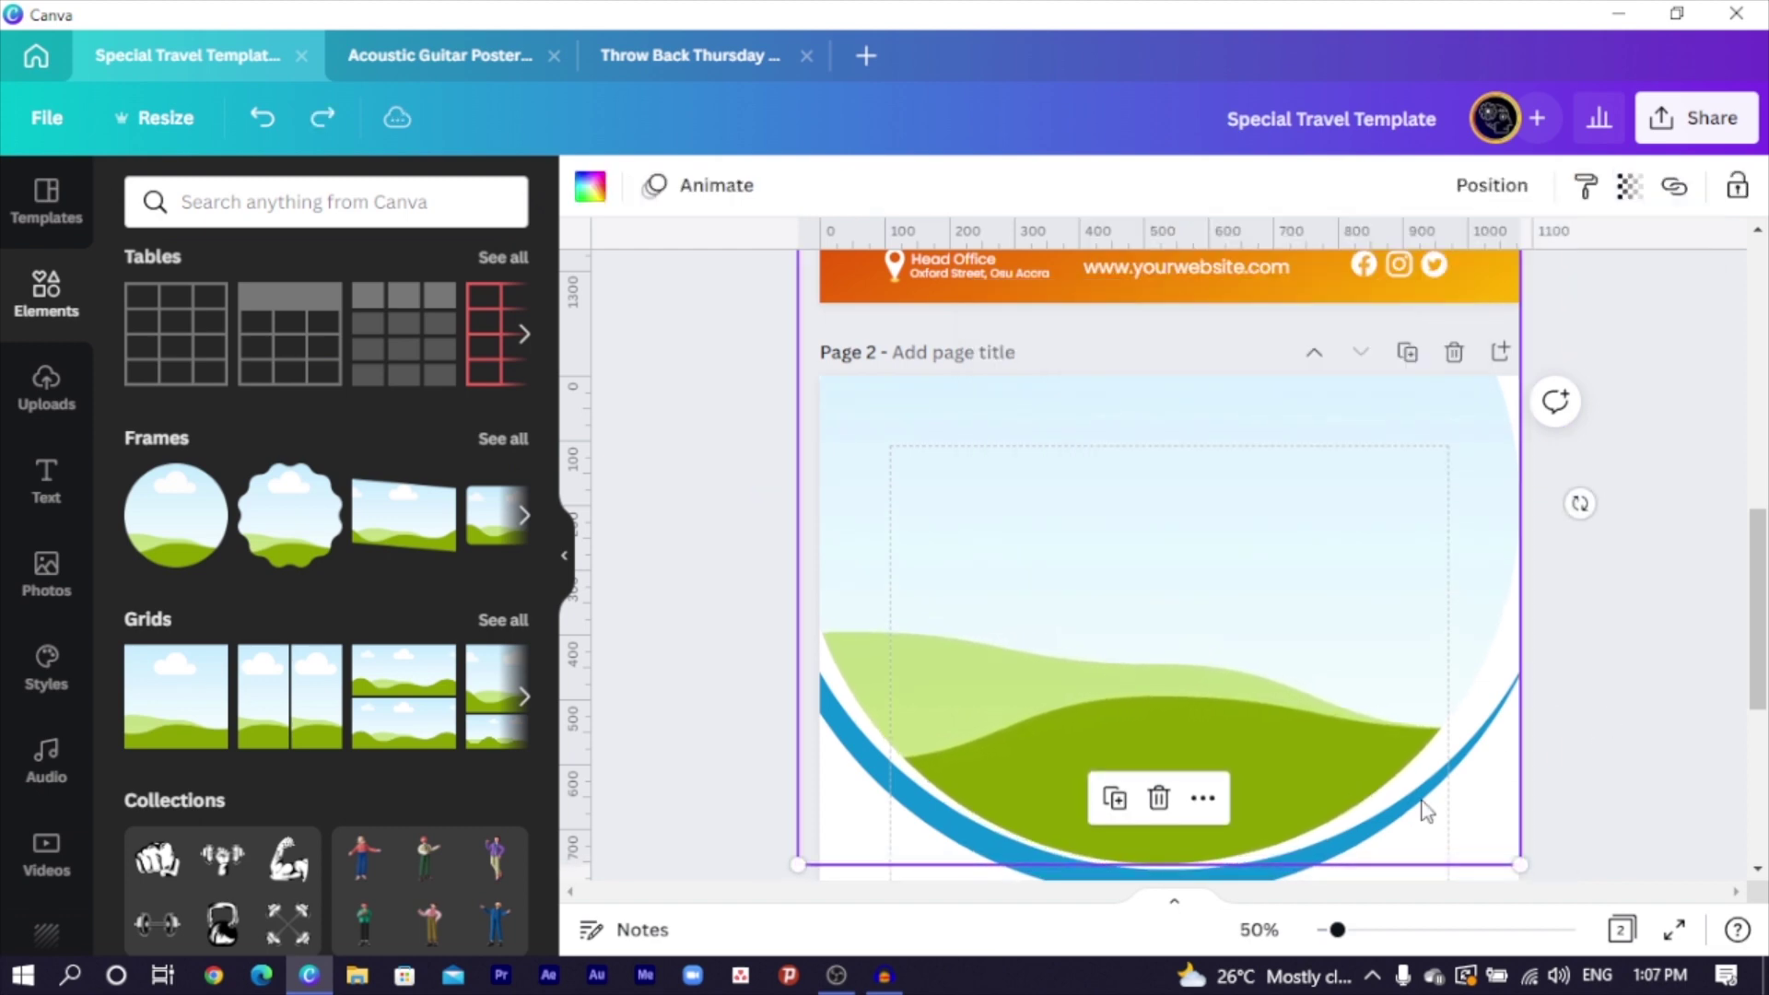
{"action": "key", "text": "ctrl+z"}
{"action": "key", "text": "ctrl+z"}
{"action": "key", "text": "ctrl+z"}
{"action": "key", "text": "ctrl+z"}
{"action": "key", "text": "ctrl+z"}
{"action": "key", "text": "ctrl+z"}
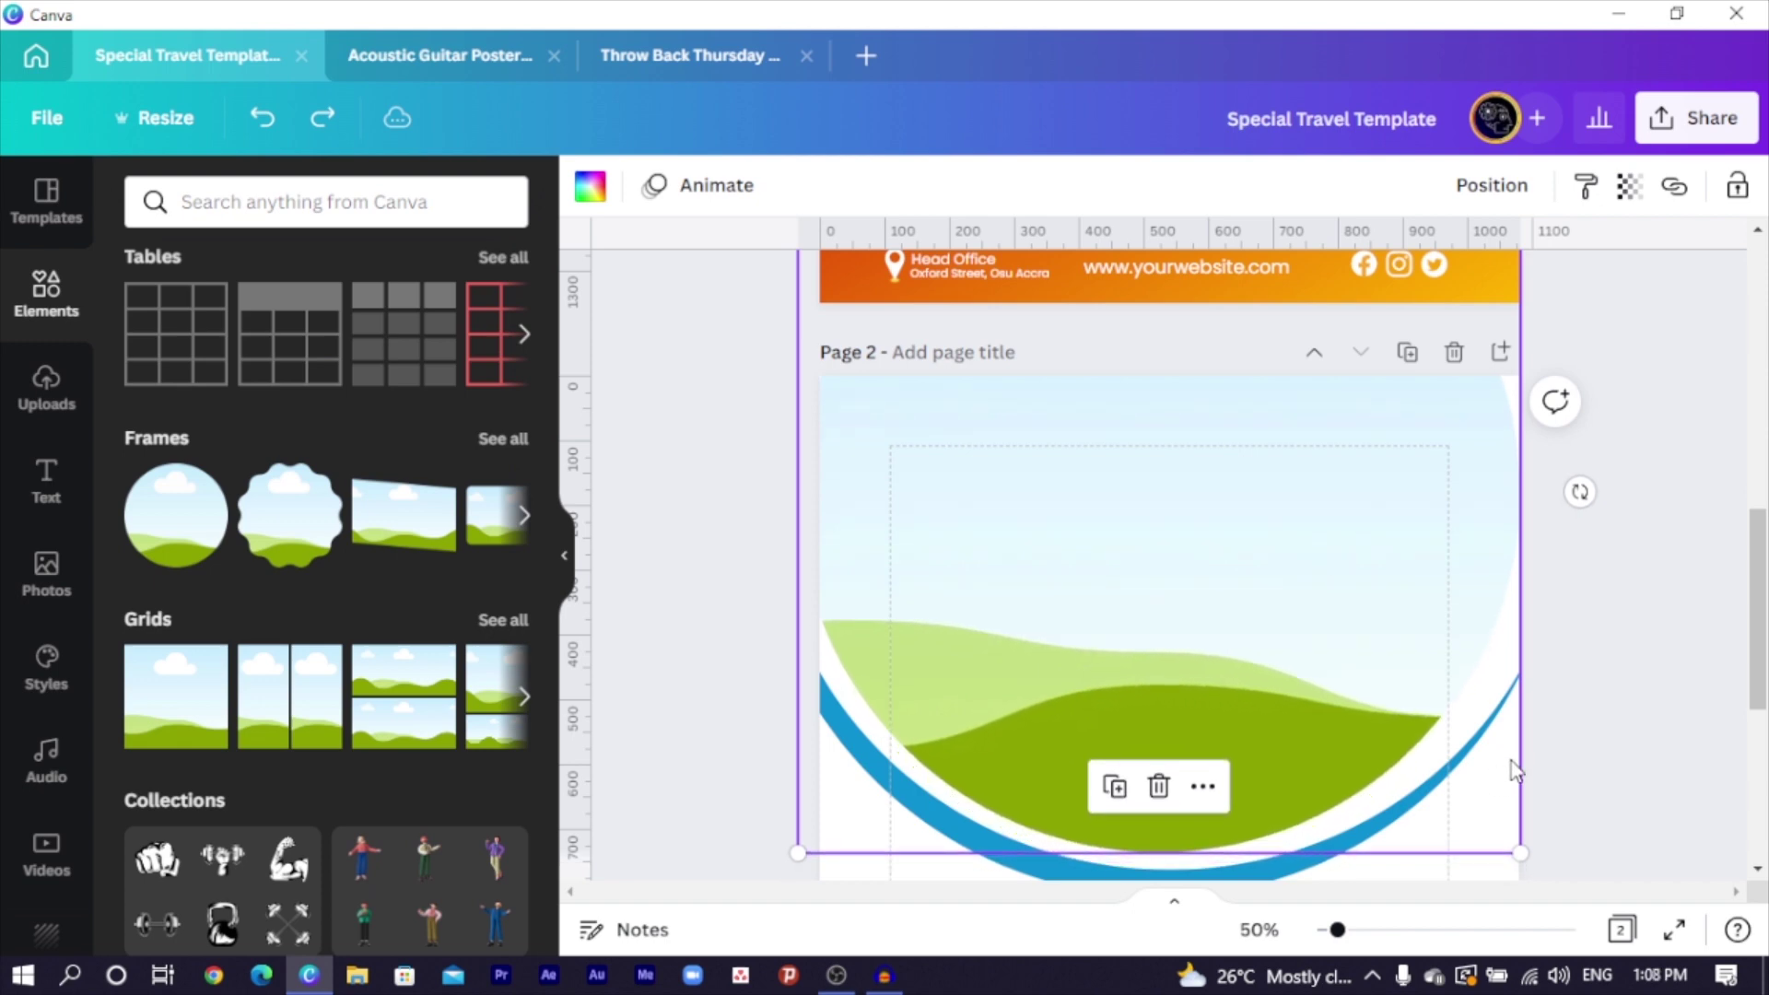
{"action": "left_click", "coordinate": [1663, 751]}
Move both circles and the photo frame together slightly higher on page 2, keeping them horizontally centered
{"action": "scroll", "coordinate": [1545, 706], "scroll_direction": "down", "scroll_amount": 3}
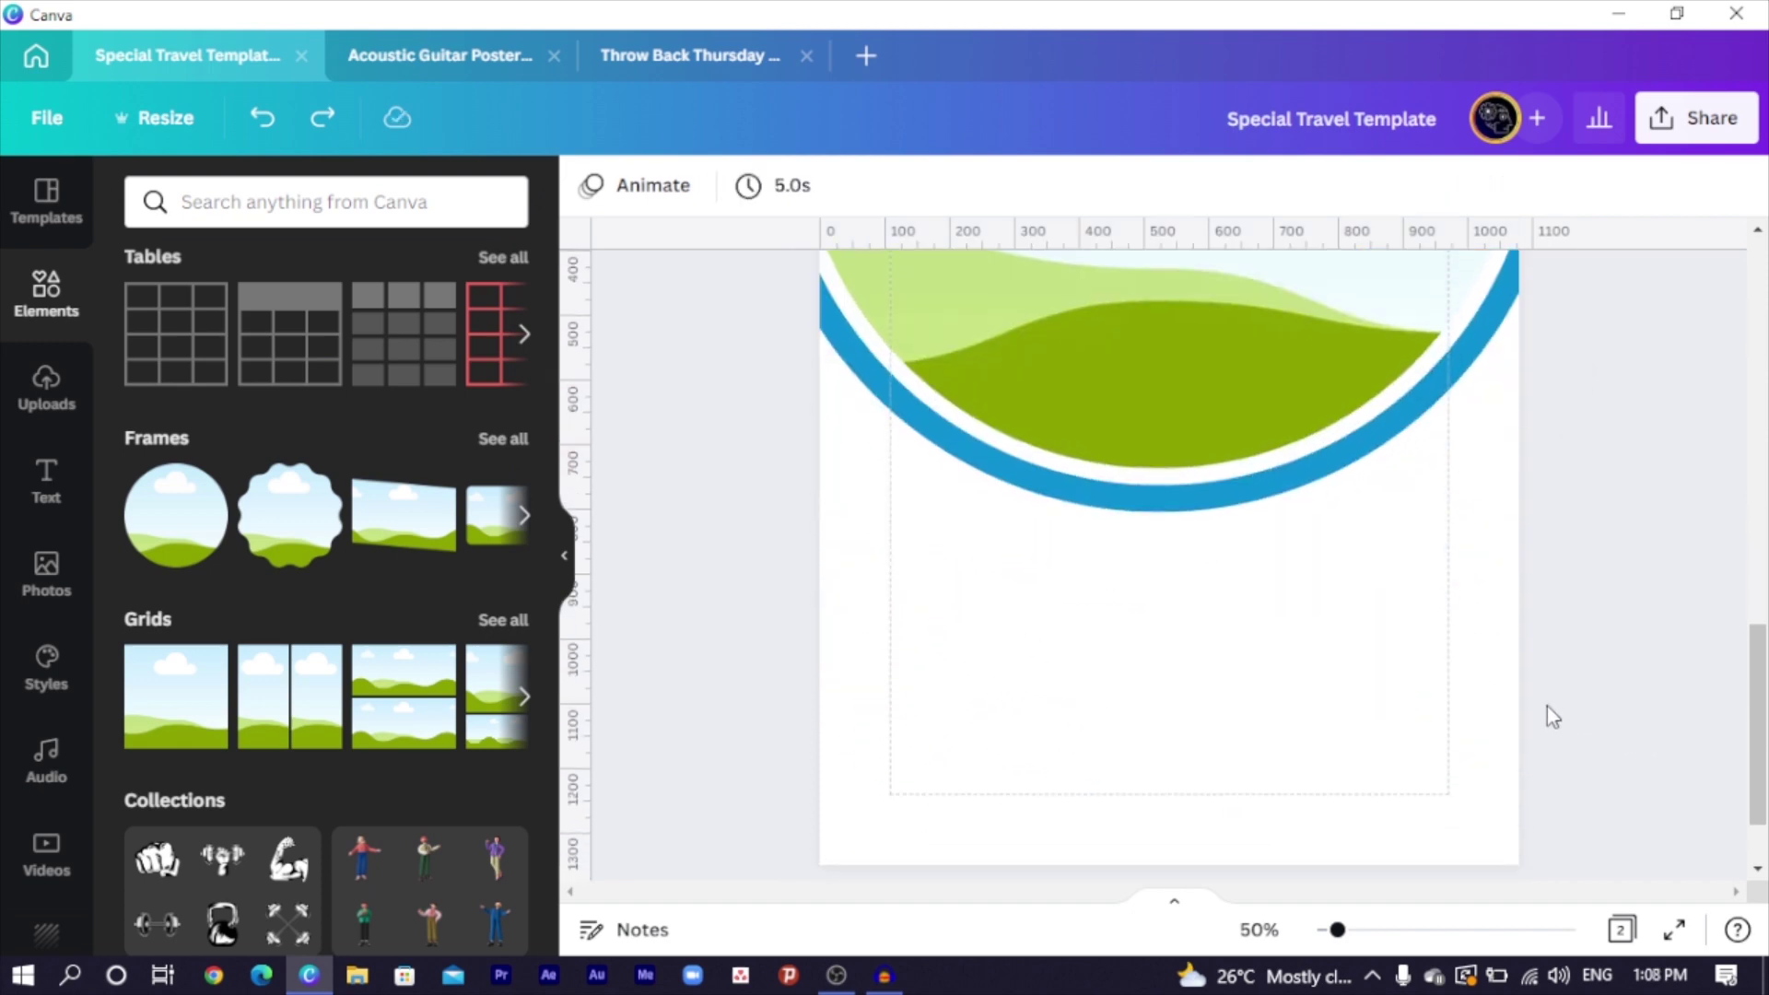
{"action": "scroll", "coordinate": [1539, 706], "scroll_direction": "down", "scroll_amount": 3}
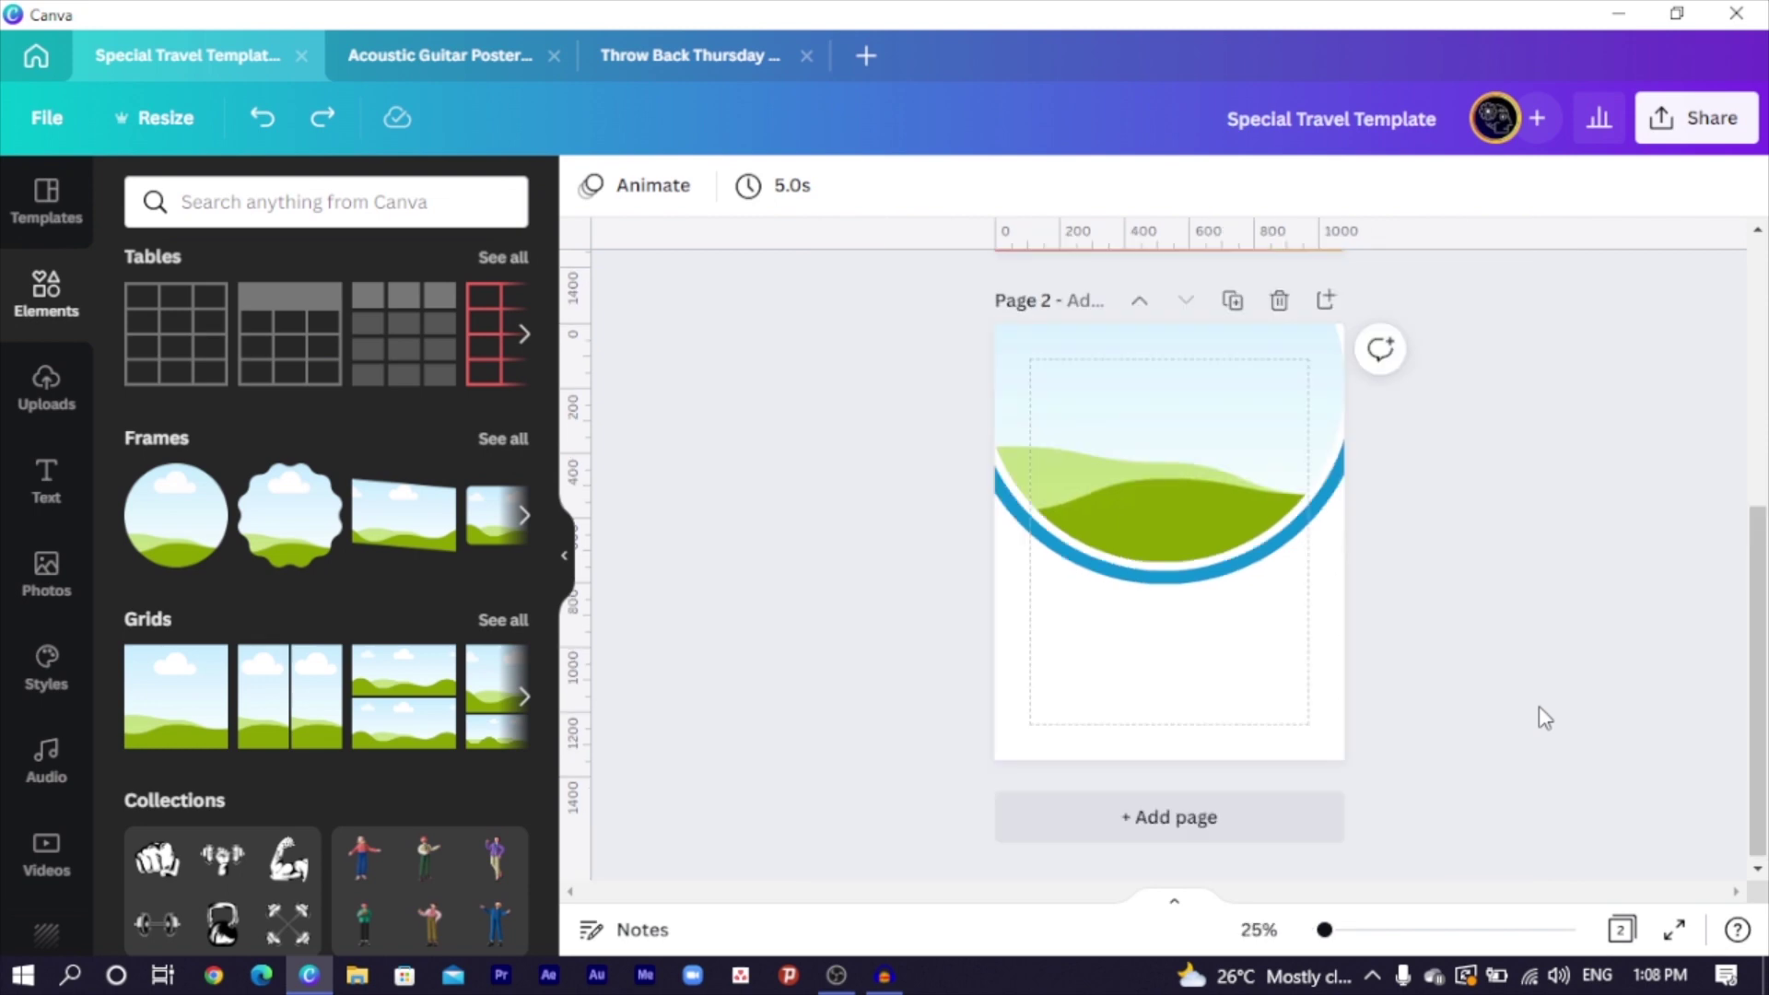
{"action": "left_click_drag", "start_coordinate": [1491, 534], "coordinate": [1174, 419]}
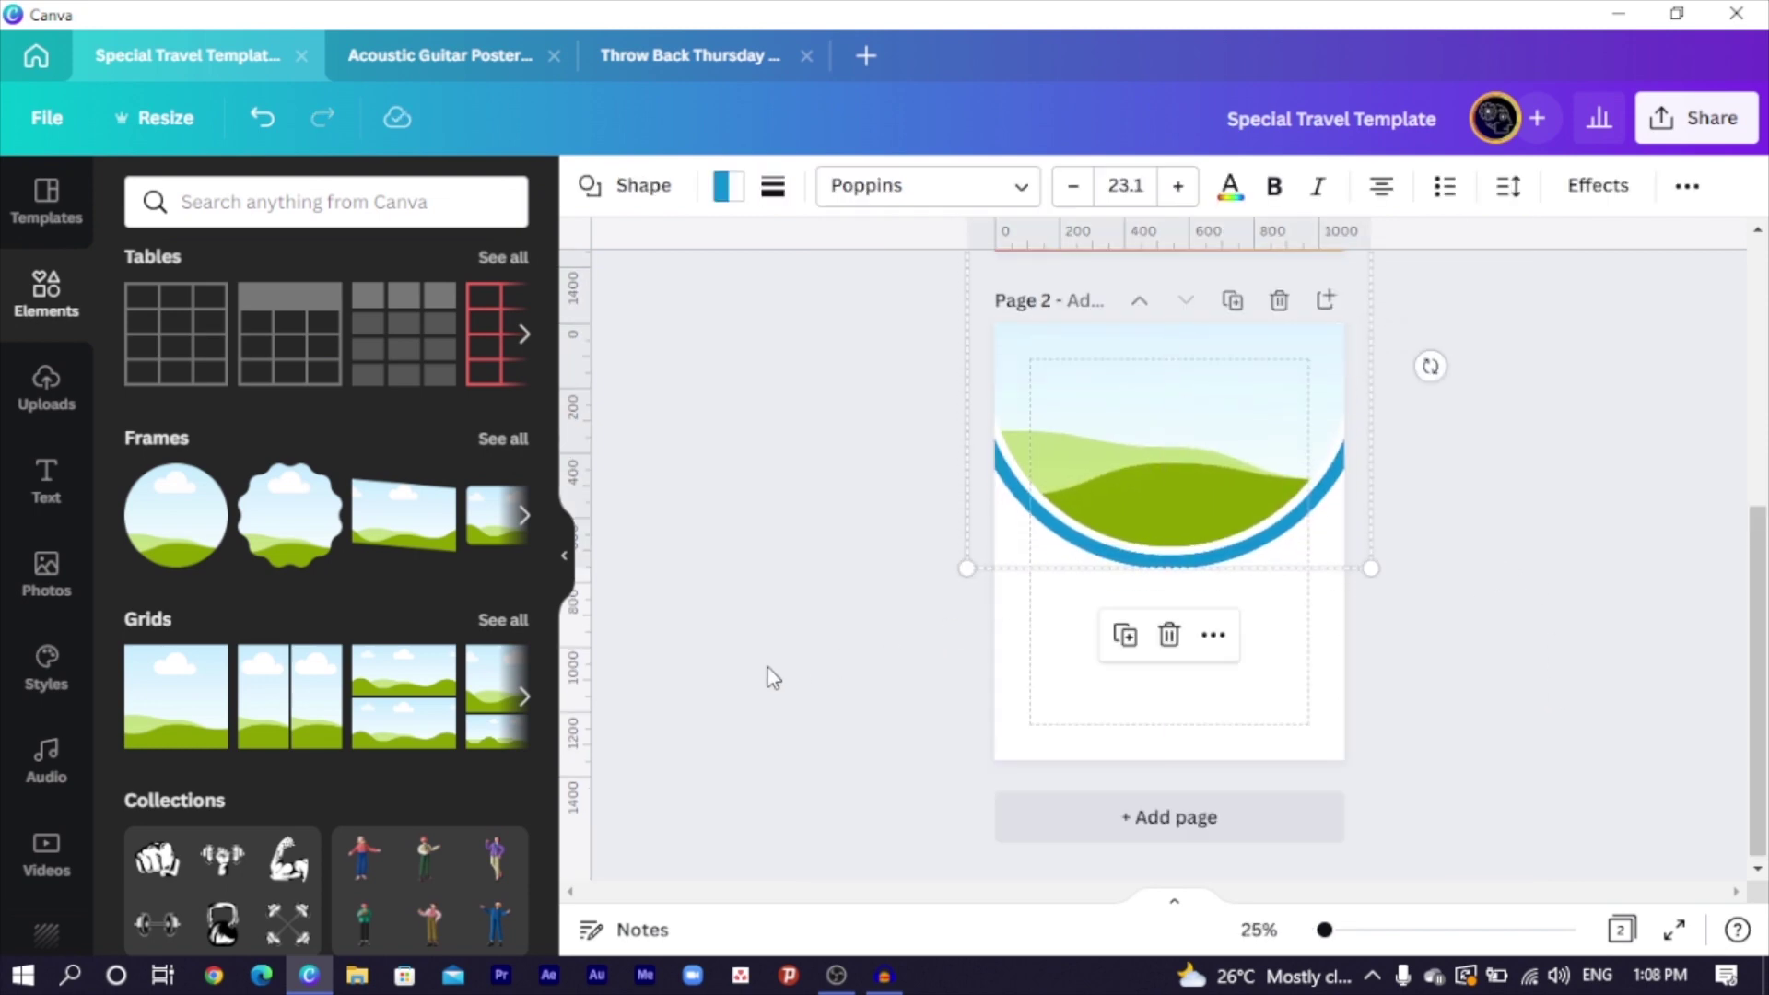
{"action": "left_click", "coordinate": [767, 667]}
Add a blue square shape to page 2 and open the details of the Square element under Lines & Shapes
{"action": "left_click", "coordinate": [1159, 671]}
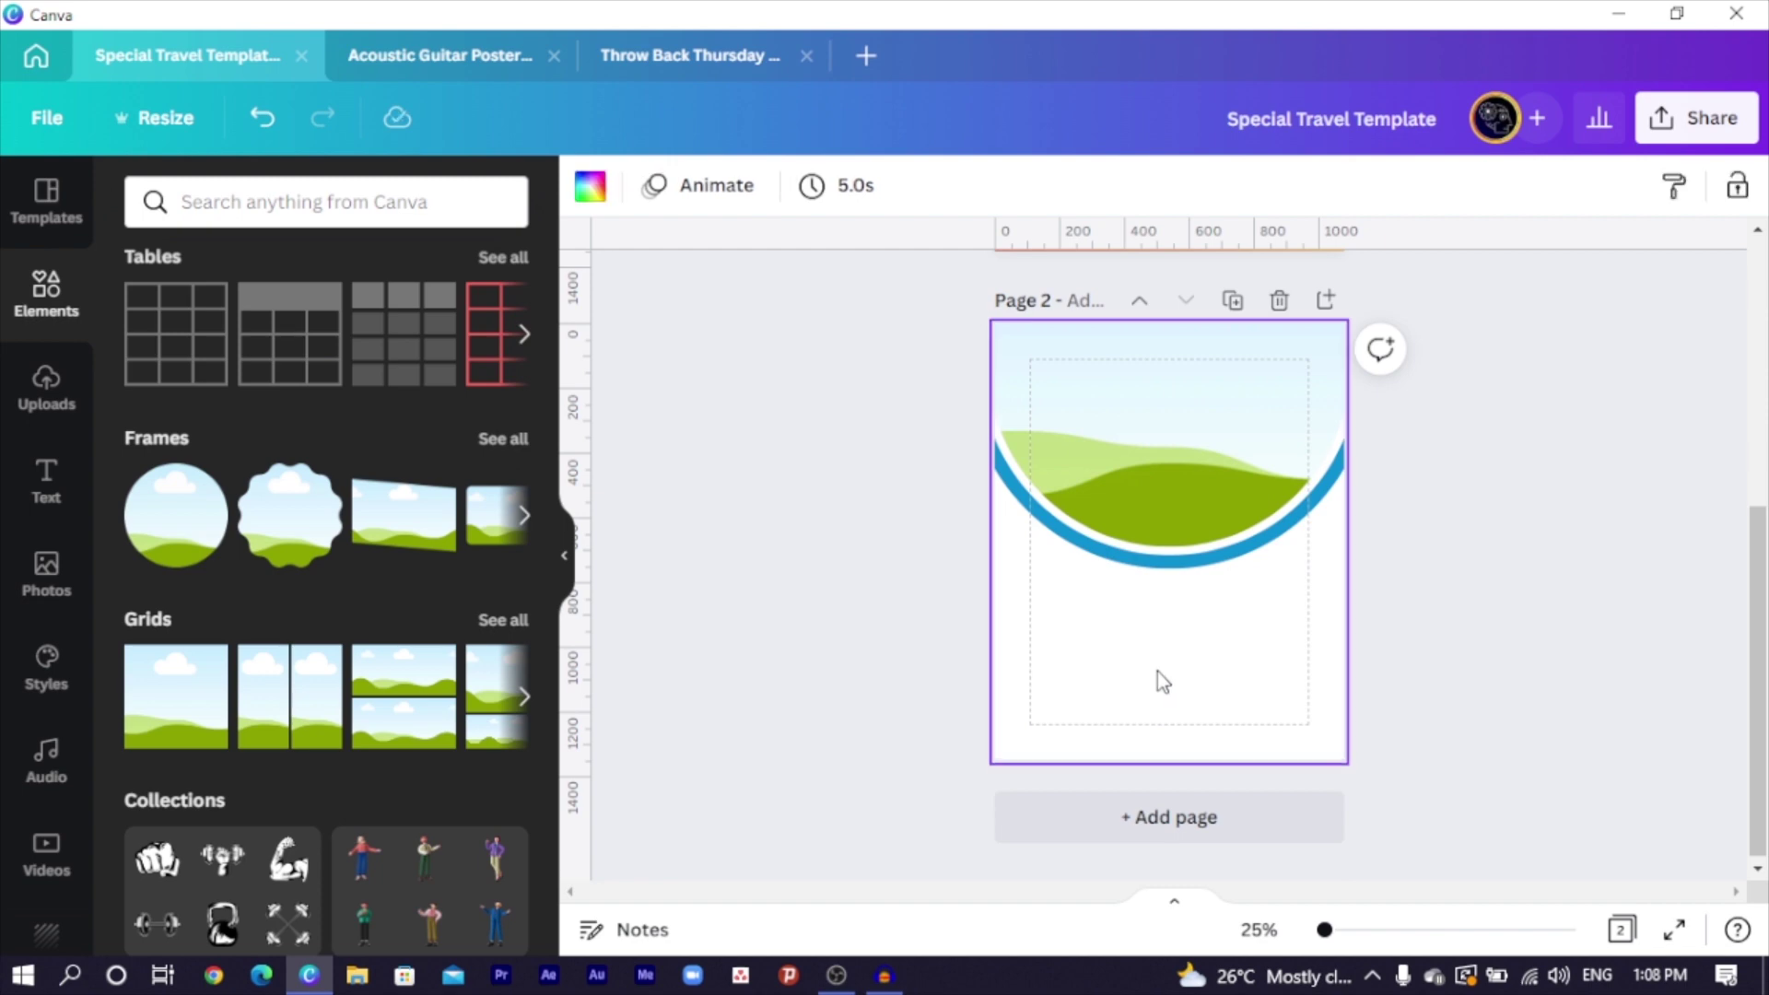
{"action": "key", "text": "r"}
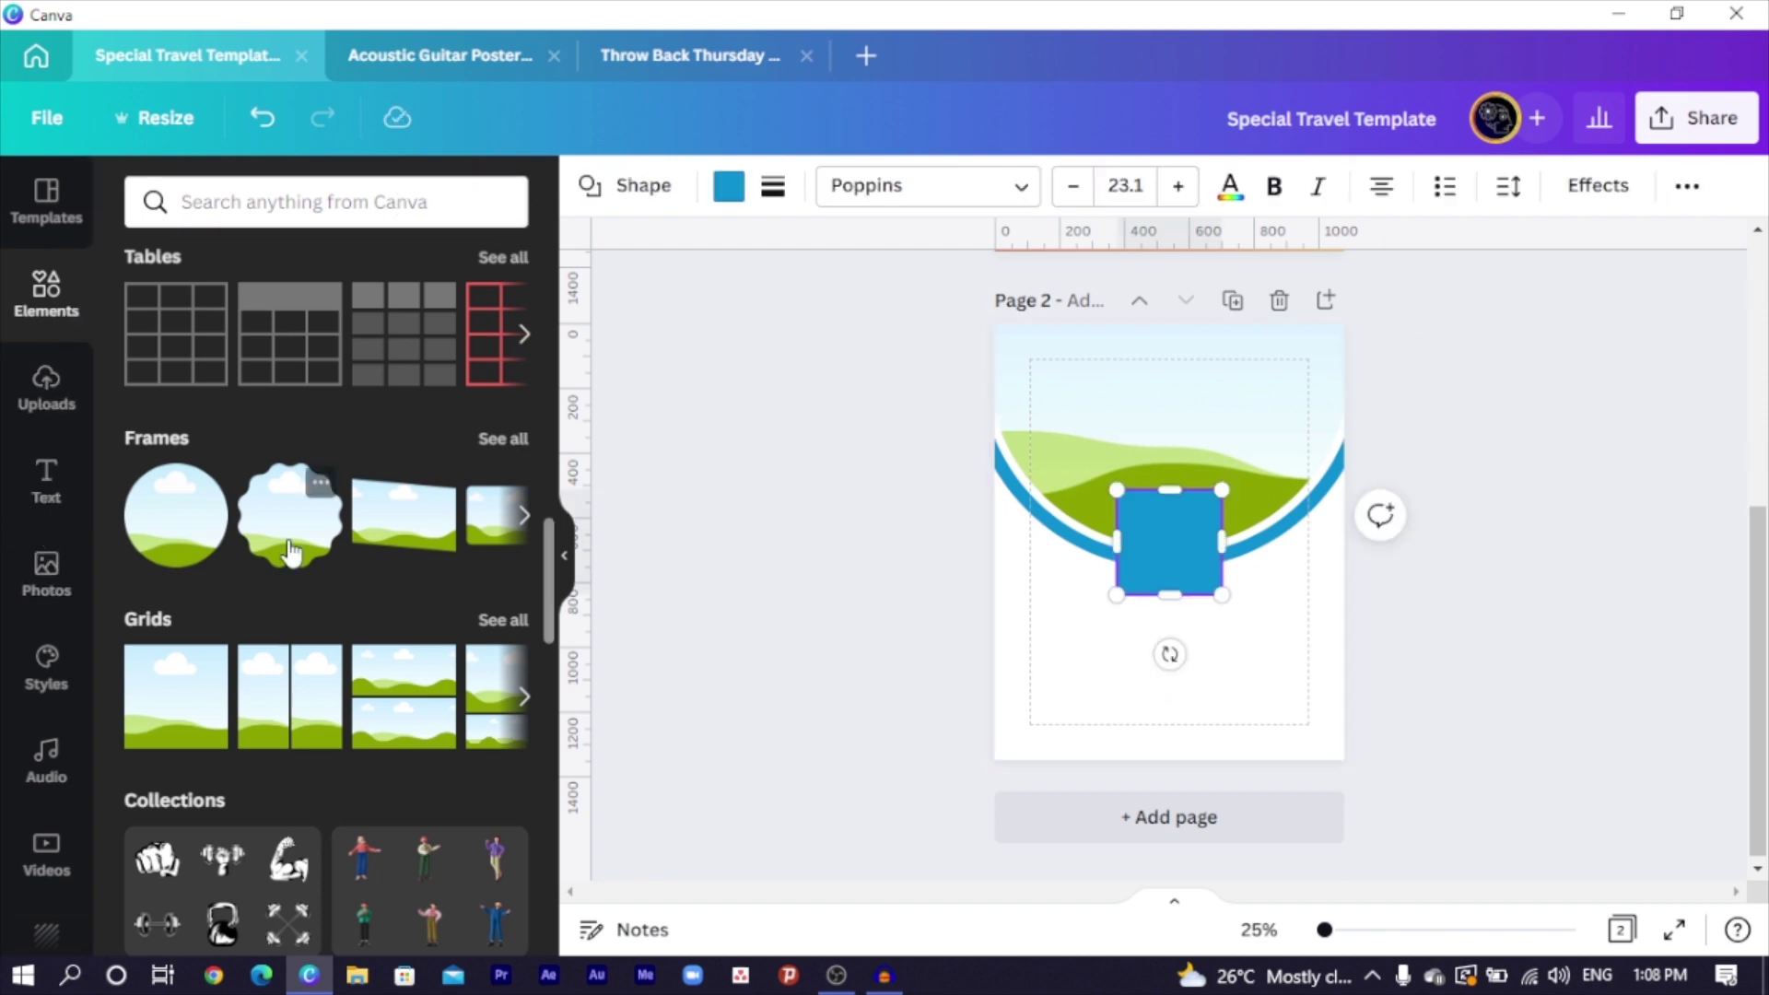
{"action": "scroll", "coordinate": [277, 552], "scroll_direction": "up", "scroll_amount": 10}
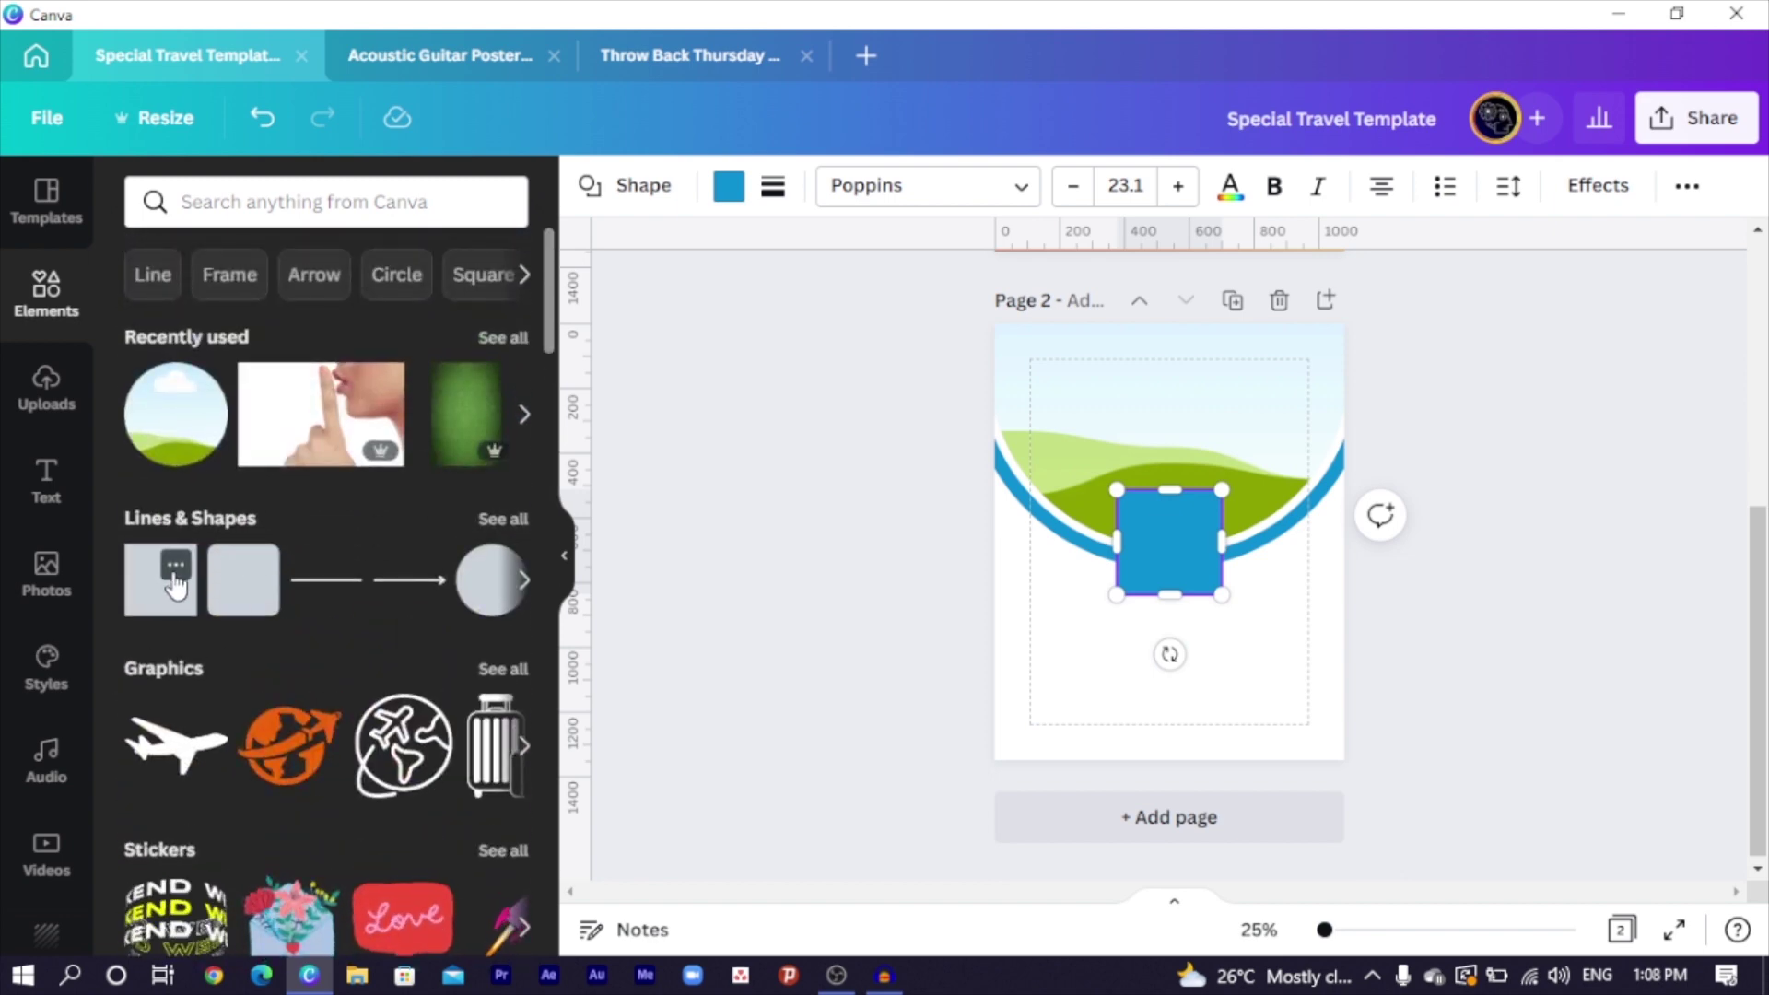
{"action": "mouse_move", "coordinate": [150, 605]}
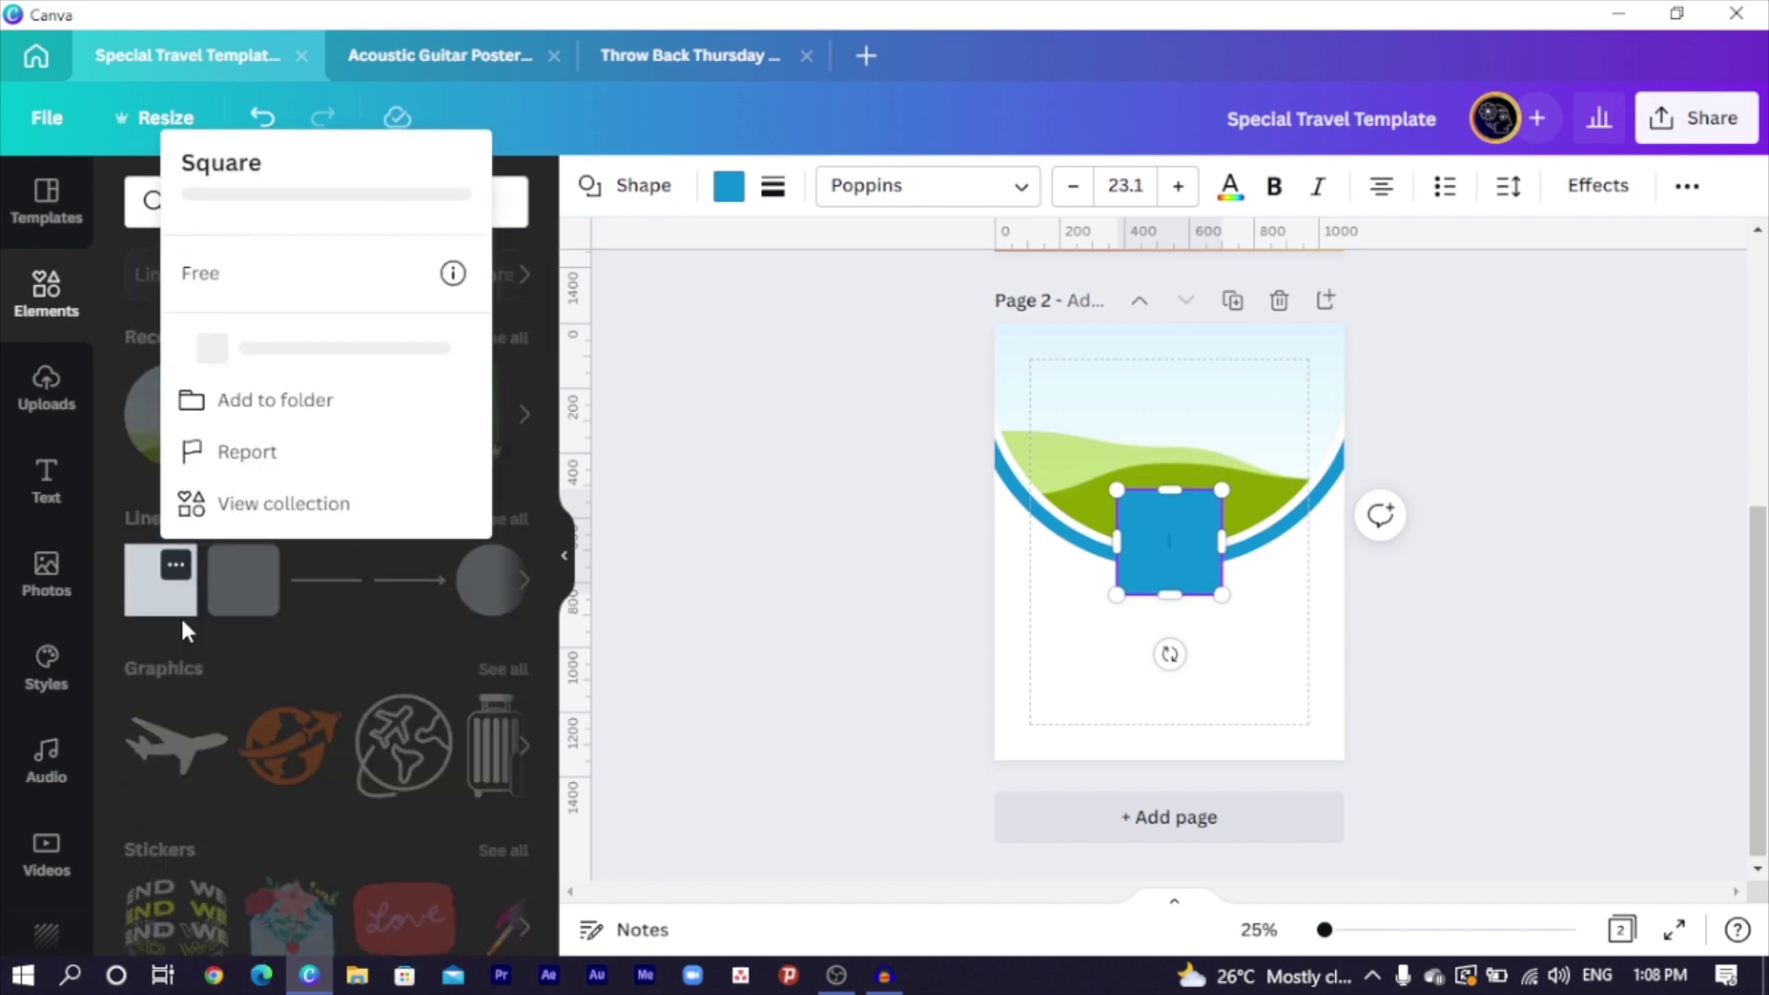
Stretch the blue square into a rectangle about 1,275 wide and 608 high, spanning past both edges of page 2
{"action": "left_click", "coordinate": [1131, 604]}
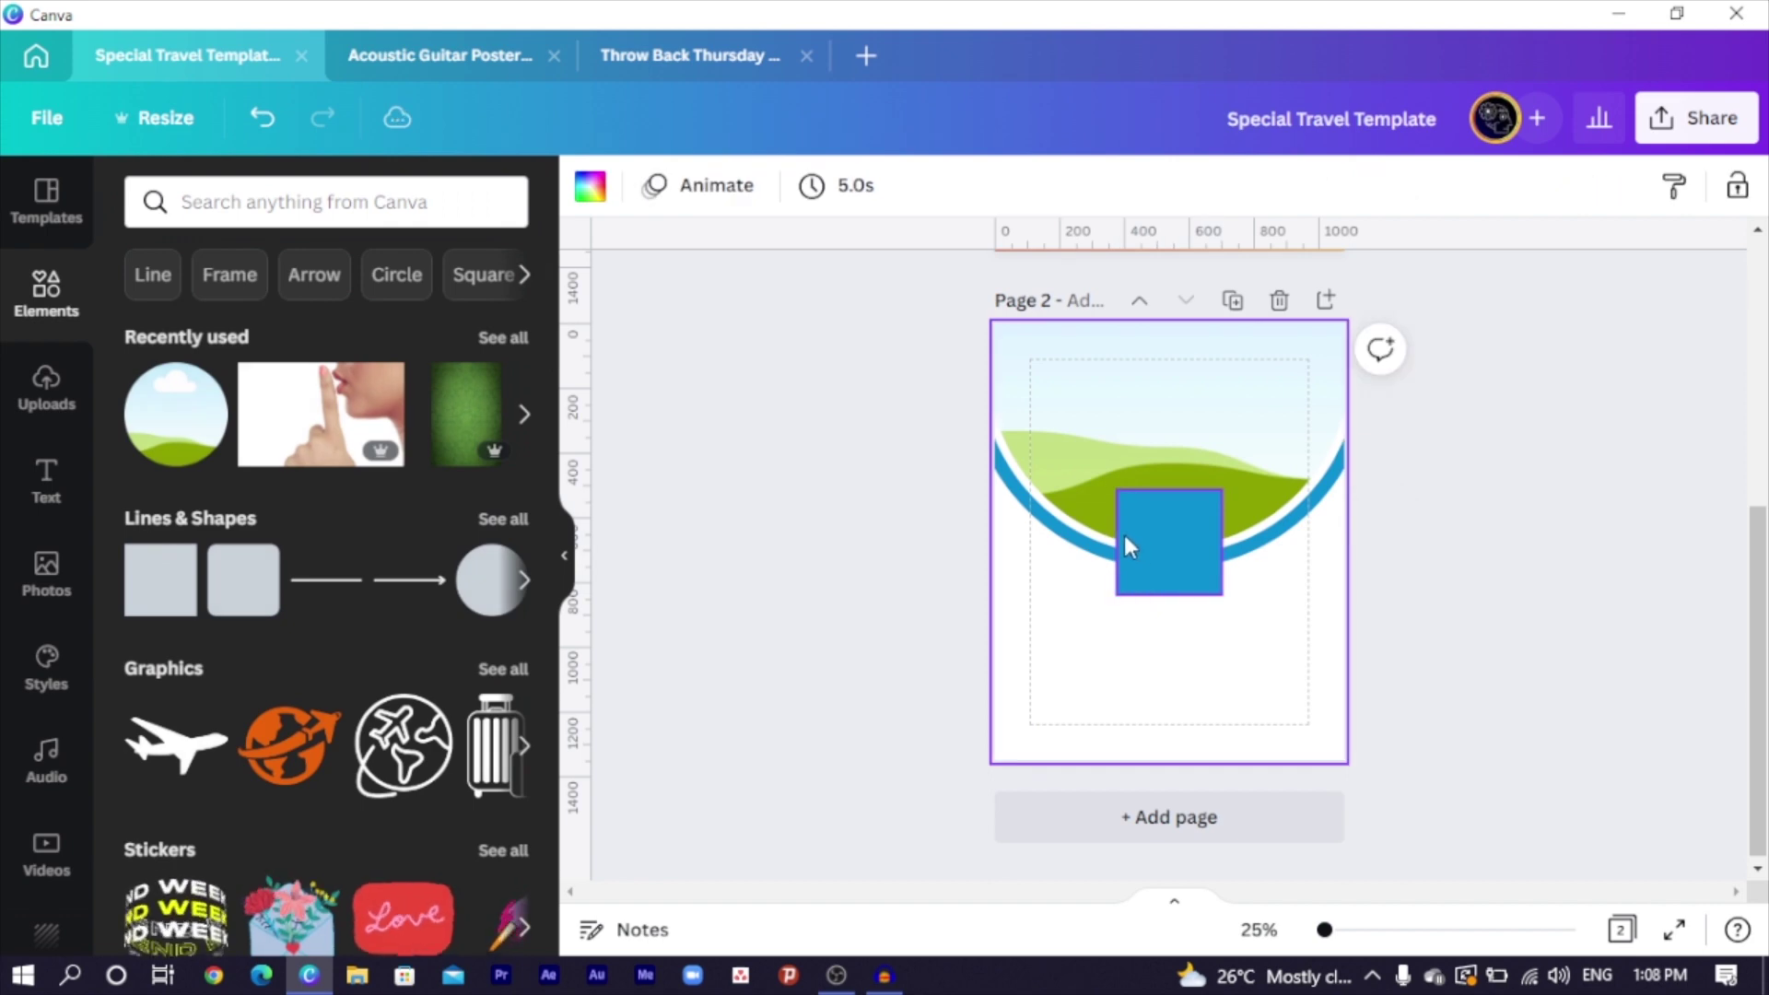
{"action": "left_click", "coordinate": [1122, 532]}
{"action": "left_click_drag", "start_coordinate": [1116, 541], "coordinate": [961, 589]}
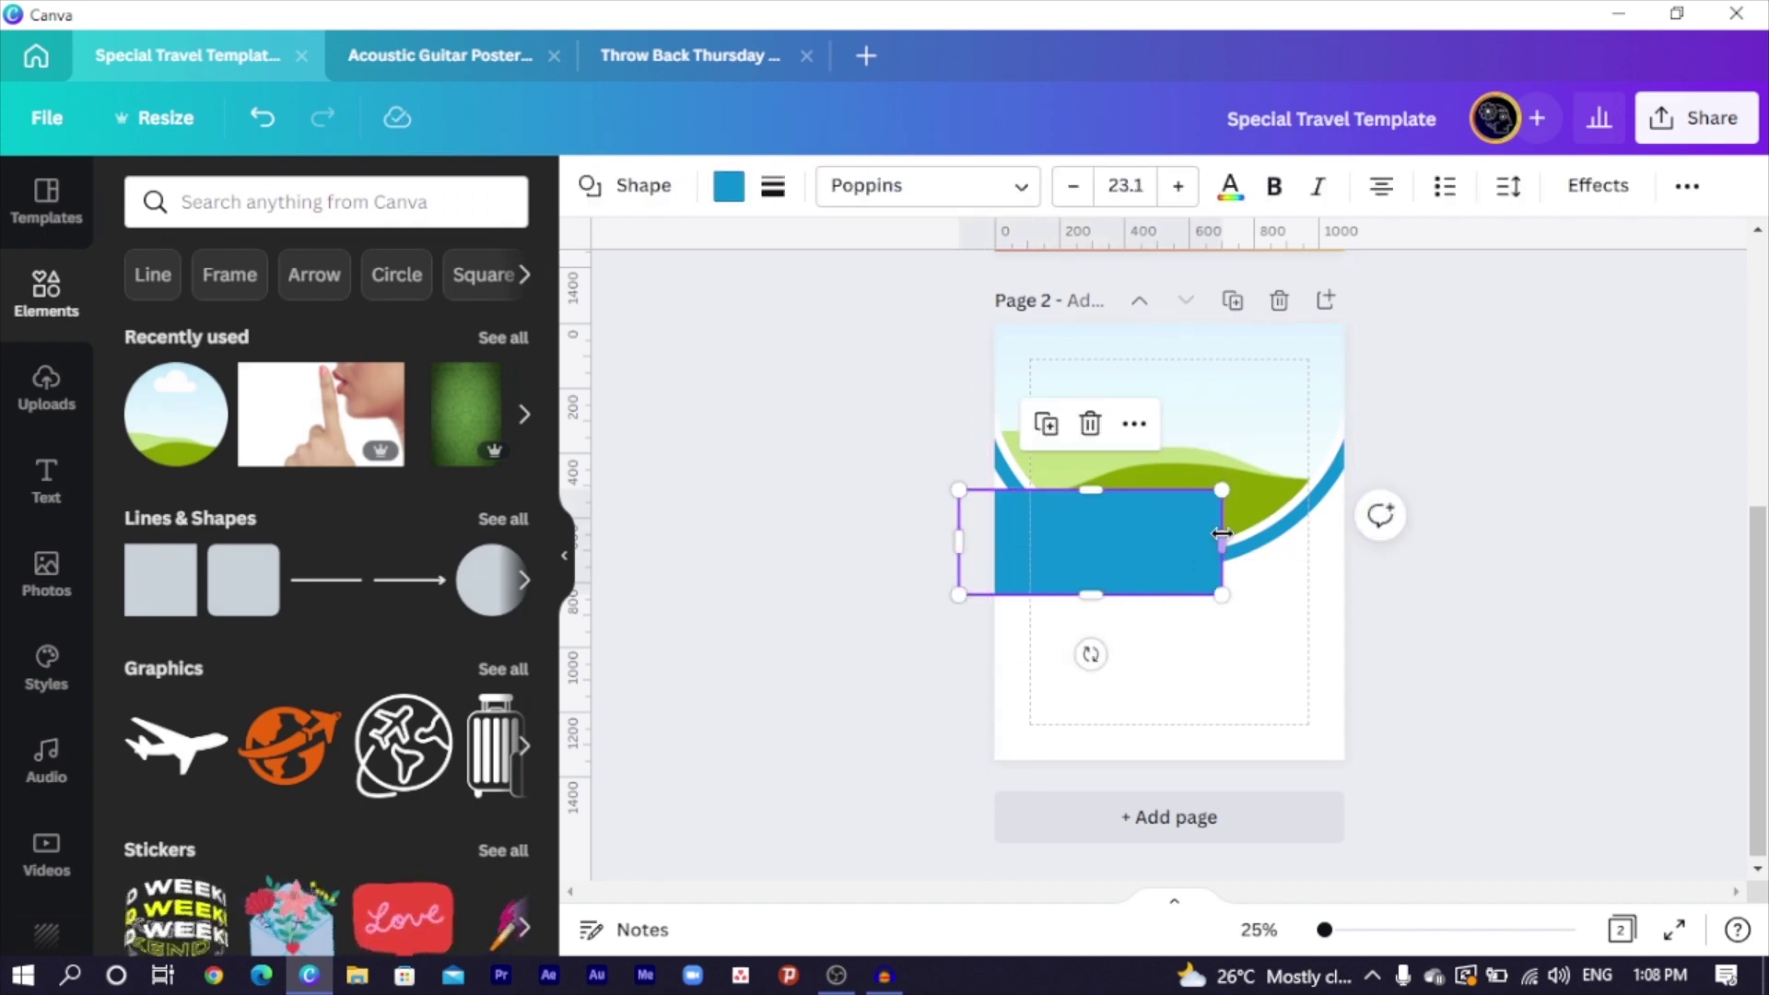
{"action": "left_click_drag", "start_coordinate": [1222, 542], "coordinate": [1371, 542]}
{"action": "left_click_drag", "start_coordinate": [1164, 491], "coordinate": [1163, 452]}
{"action": "left_click_drag", "start_coordinate": [1144, 594], "coordinate": [1140, 662]}
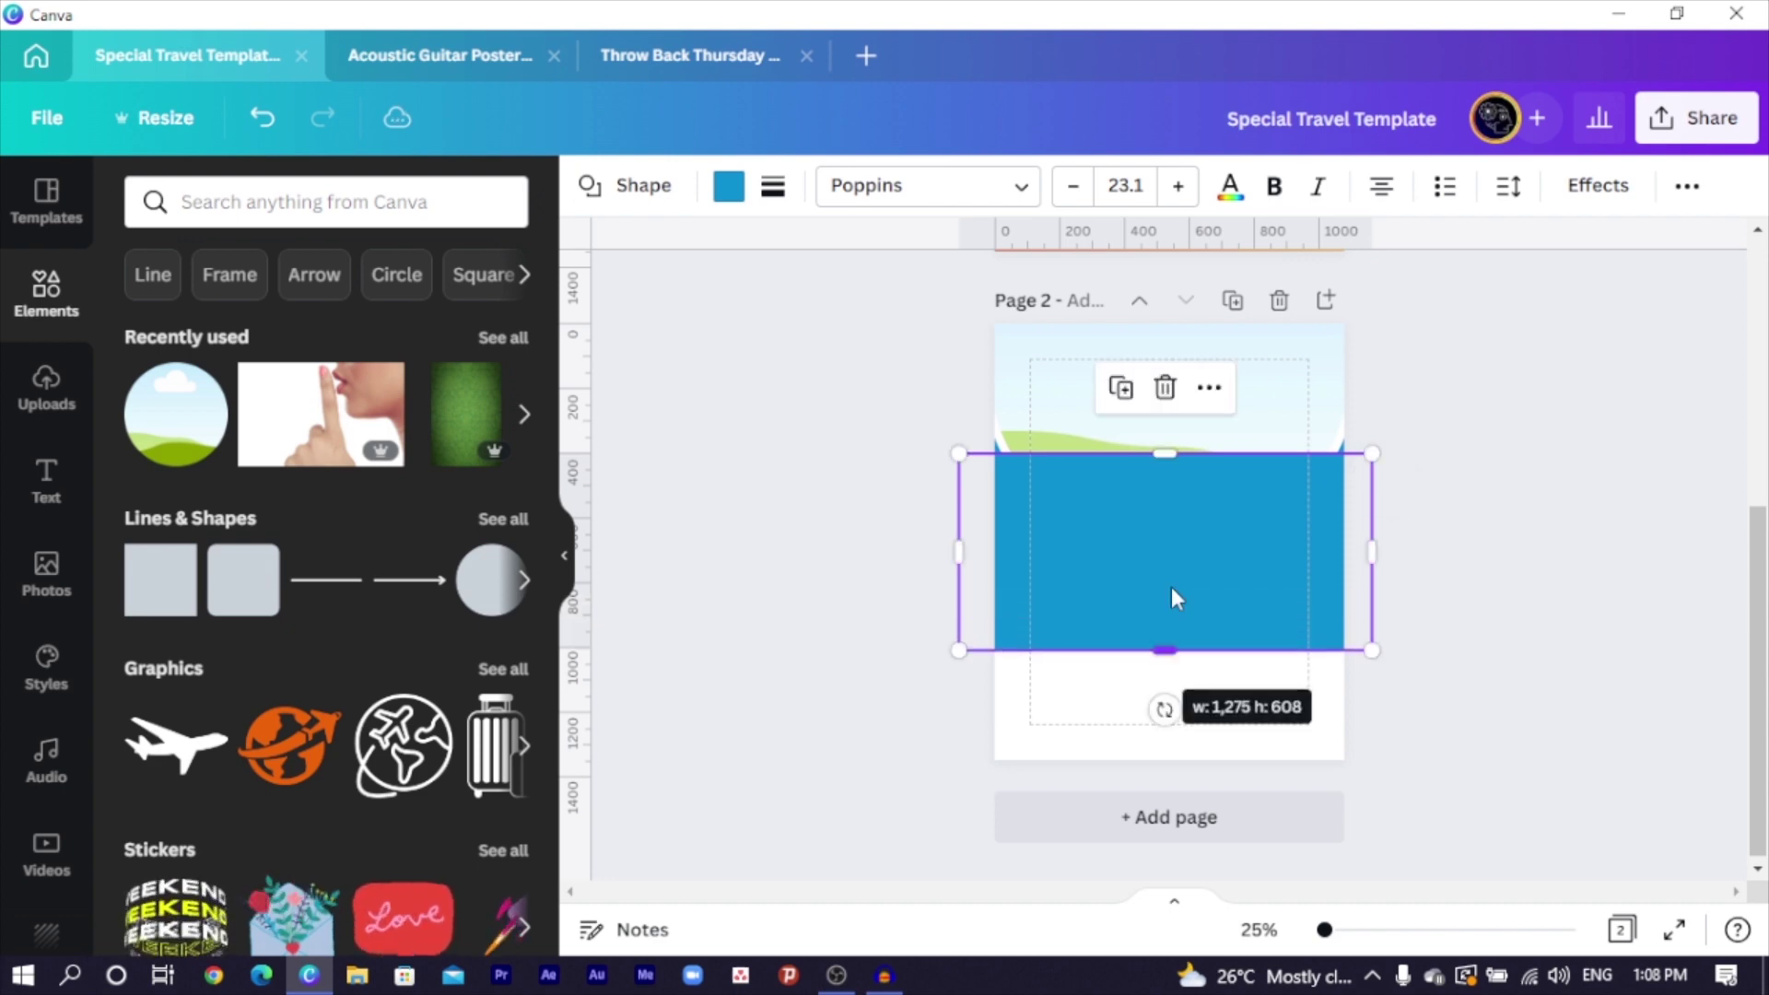
Recolour the wide blue rectangle with the dark purple #251C38 from the document colours
{"action": "left_click", "coordinate": [728, 184]}
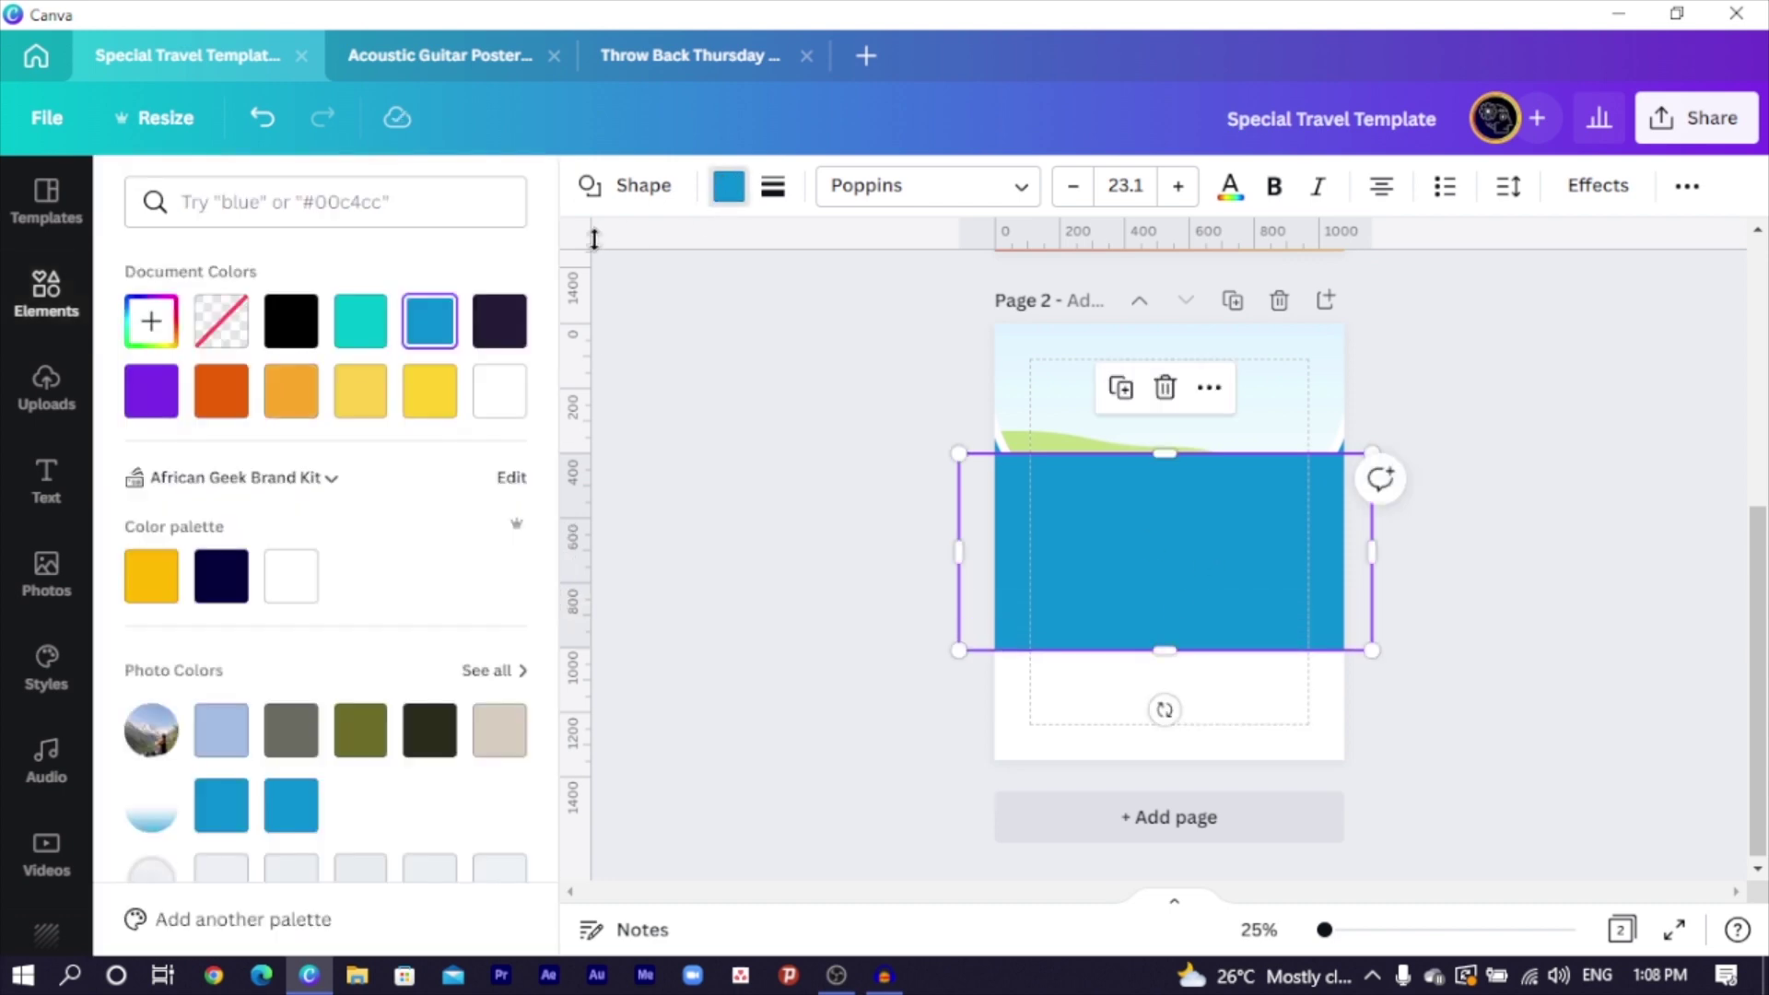
{"action": "left_click", "coordinate": [509, 326]}
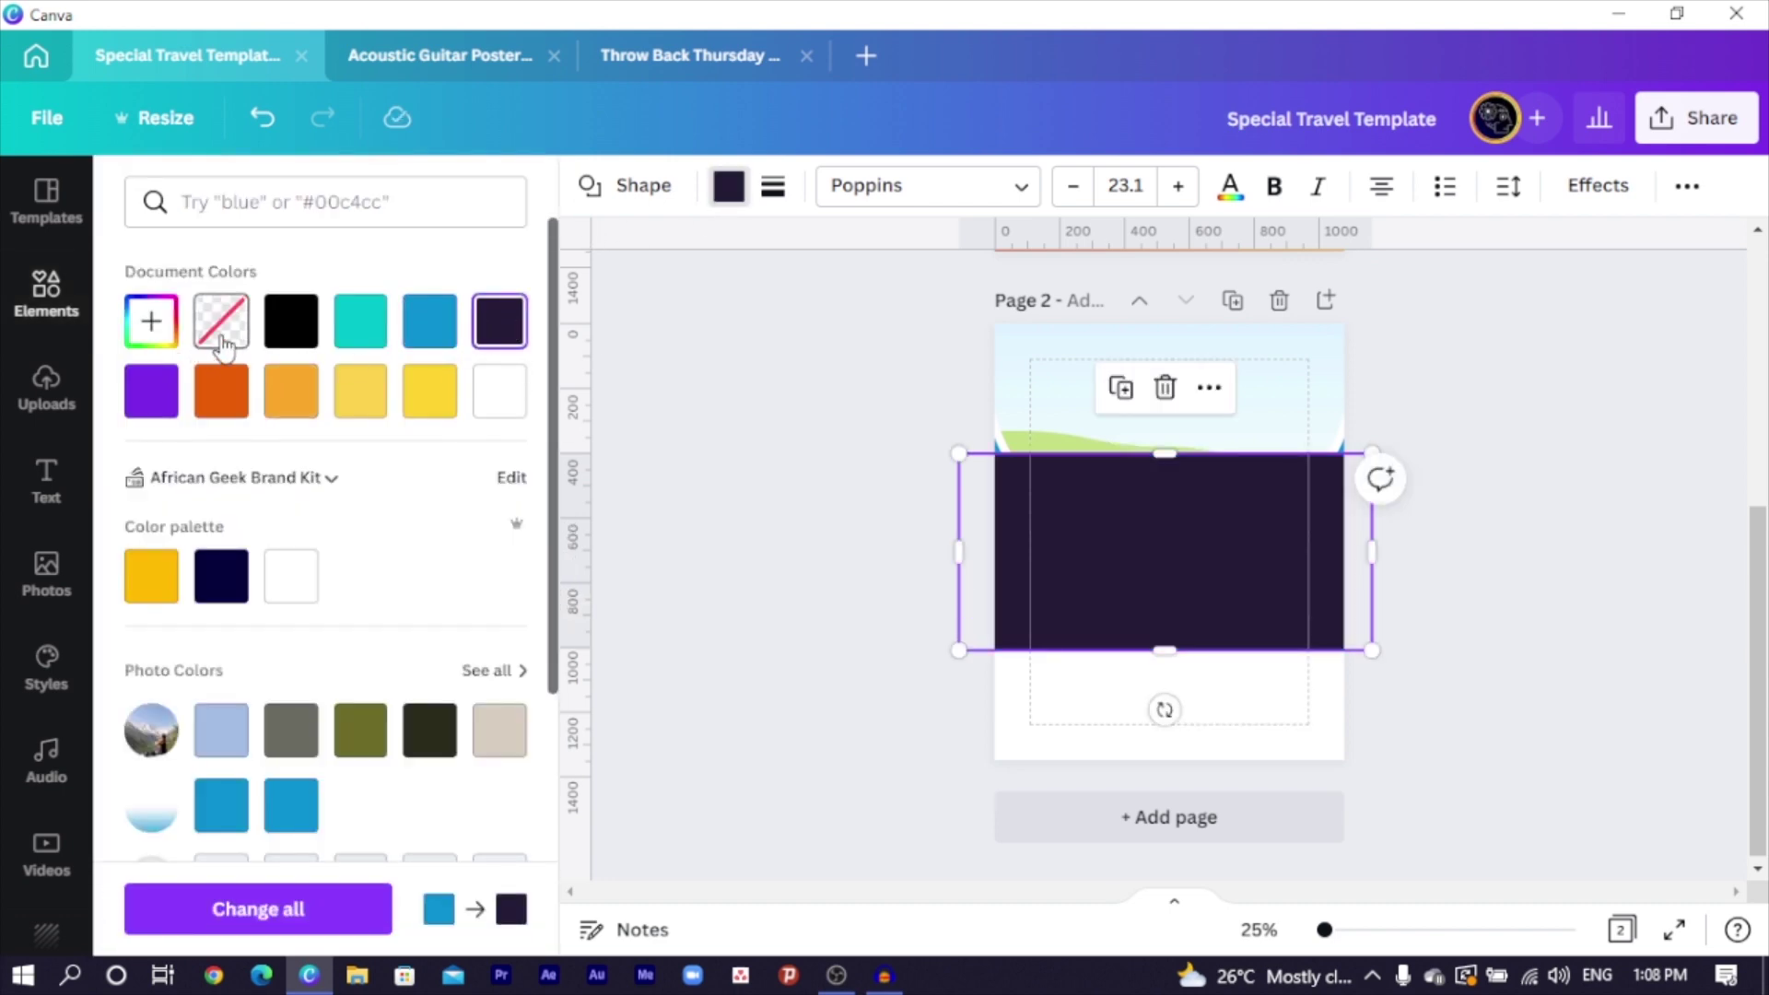
{"action": "left_click", "coordinate": [147, 322]}
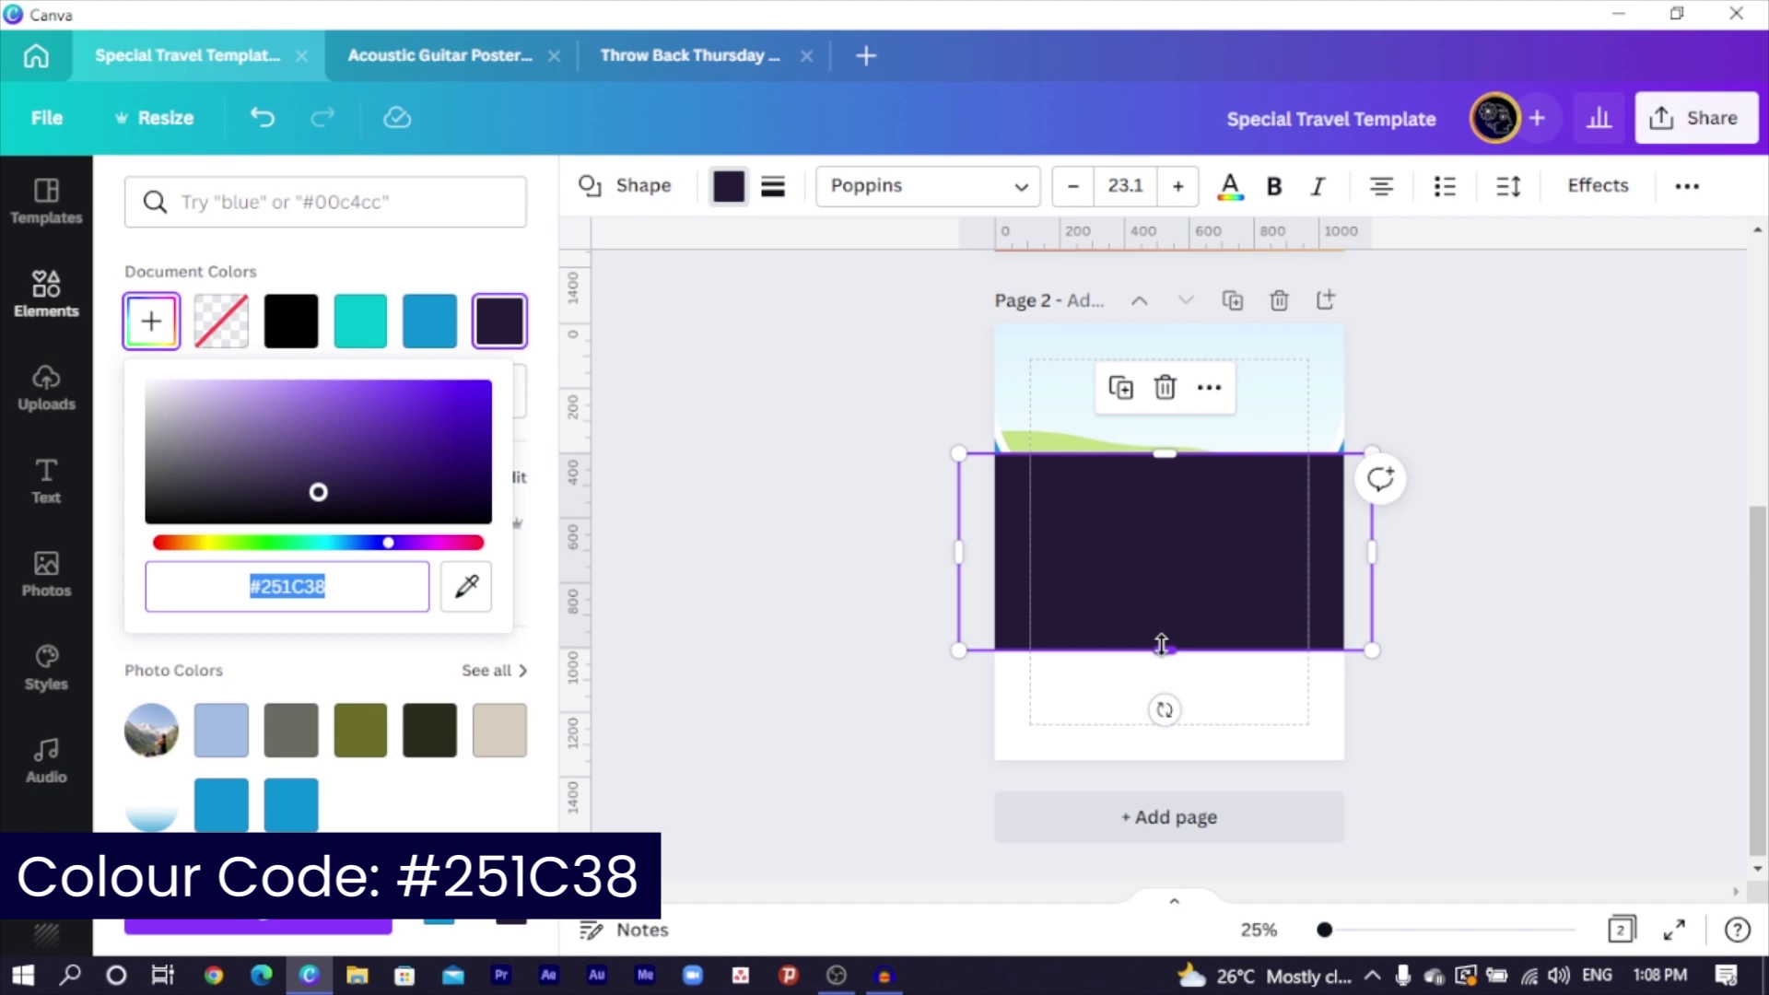
Send the dark purple rectangle behind all other elements on page 2 and lock it in place
{"action": "left_click", "coordinate": [1153, 544]}
{"action": "right_click", "coordinate": [1152, 543]}
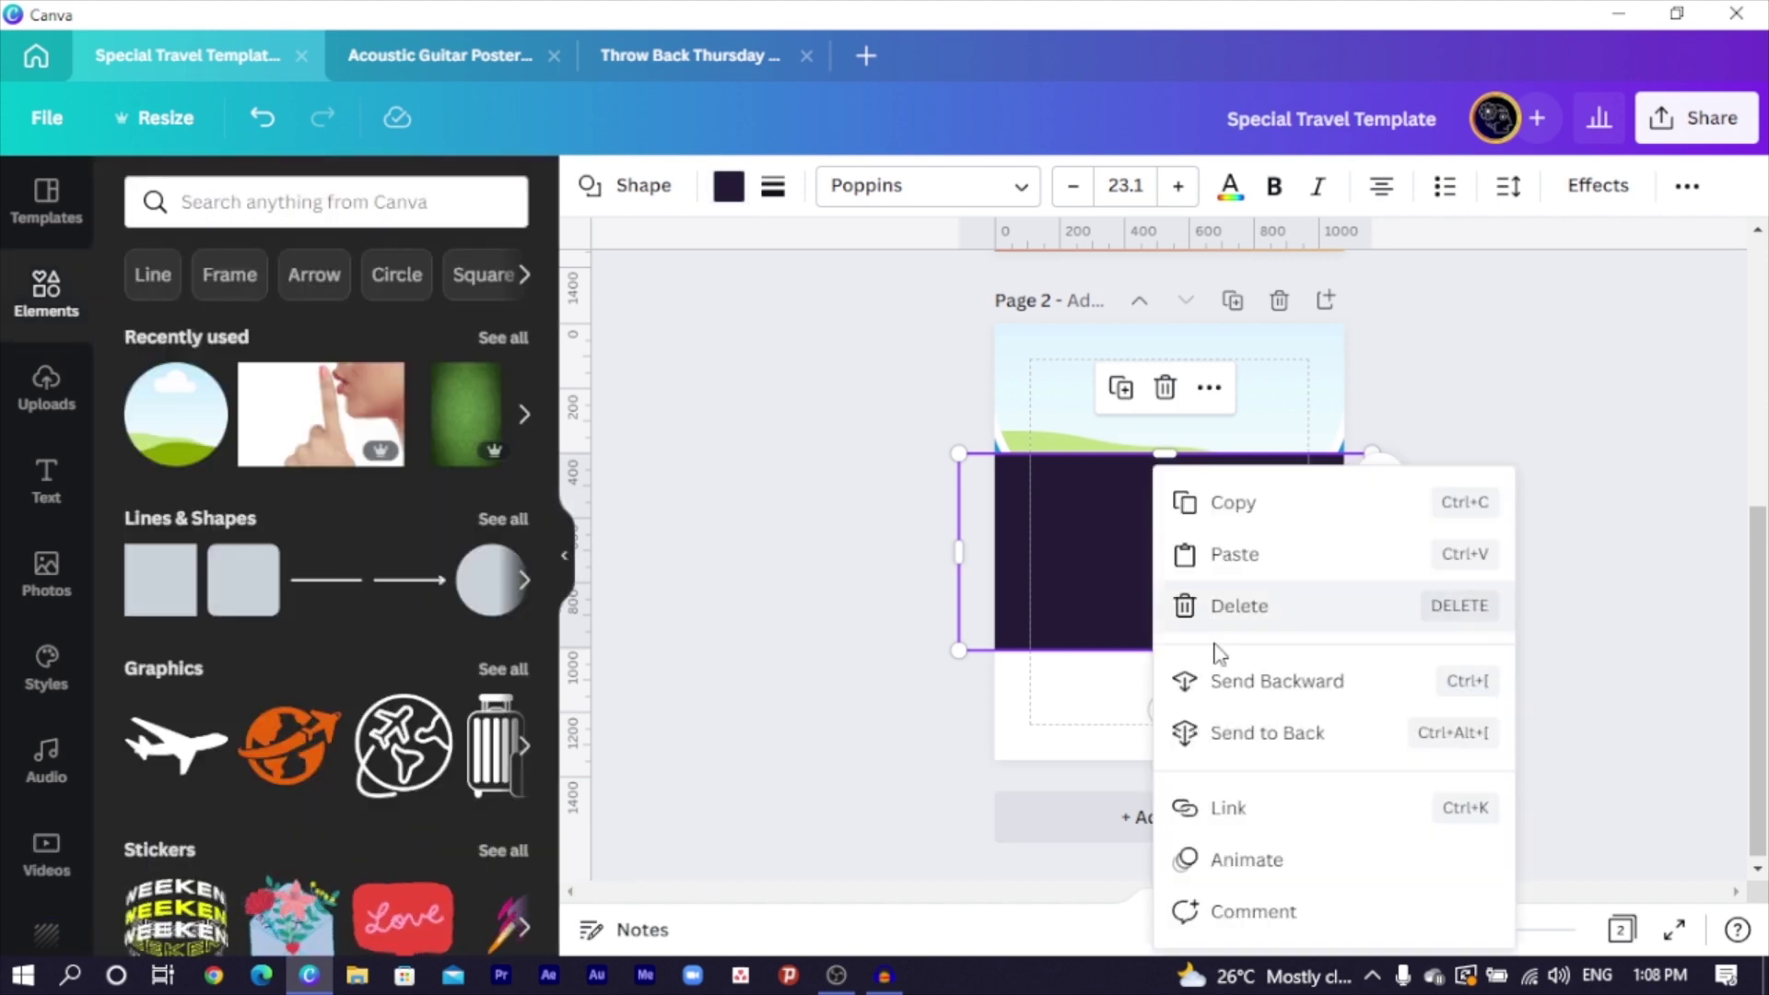
{"action": "left_click", "coordinate": [1262, 734]}
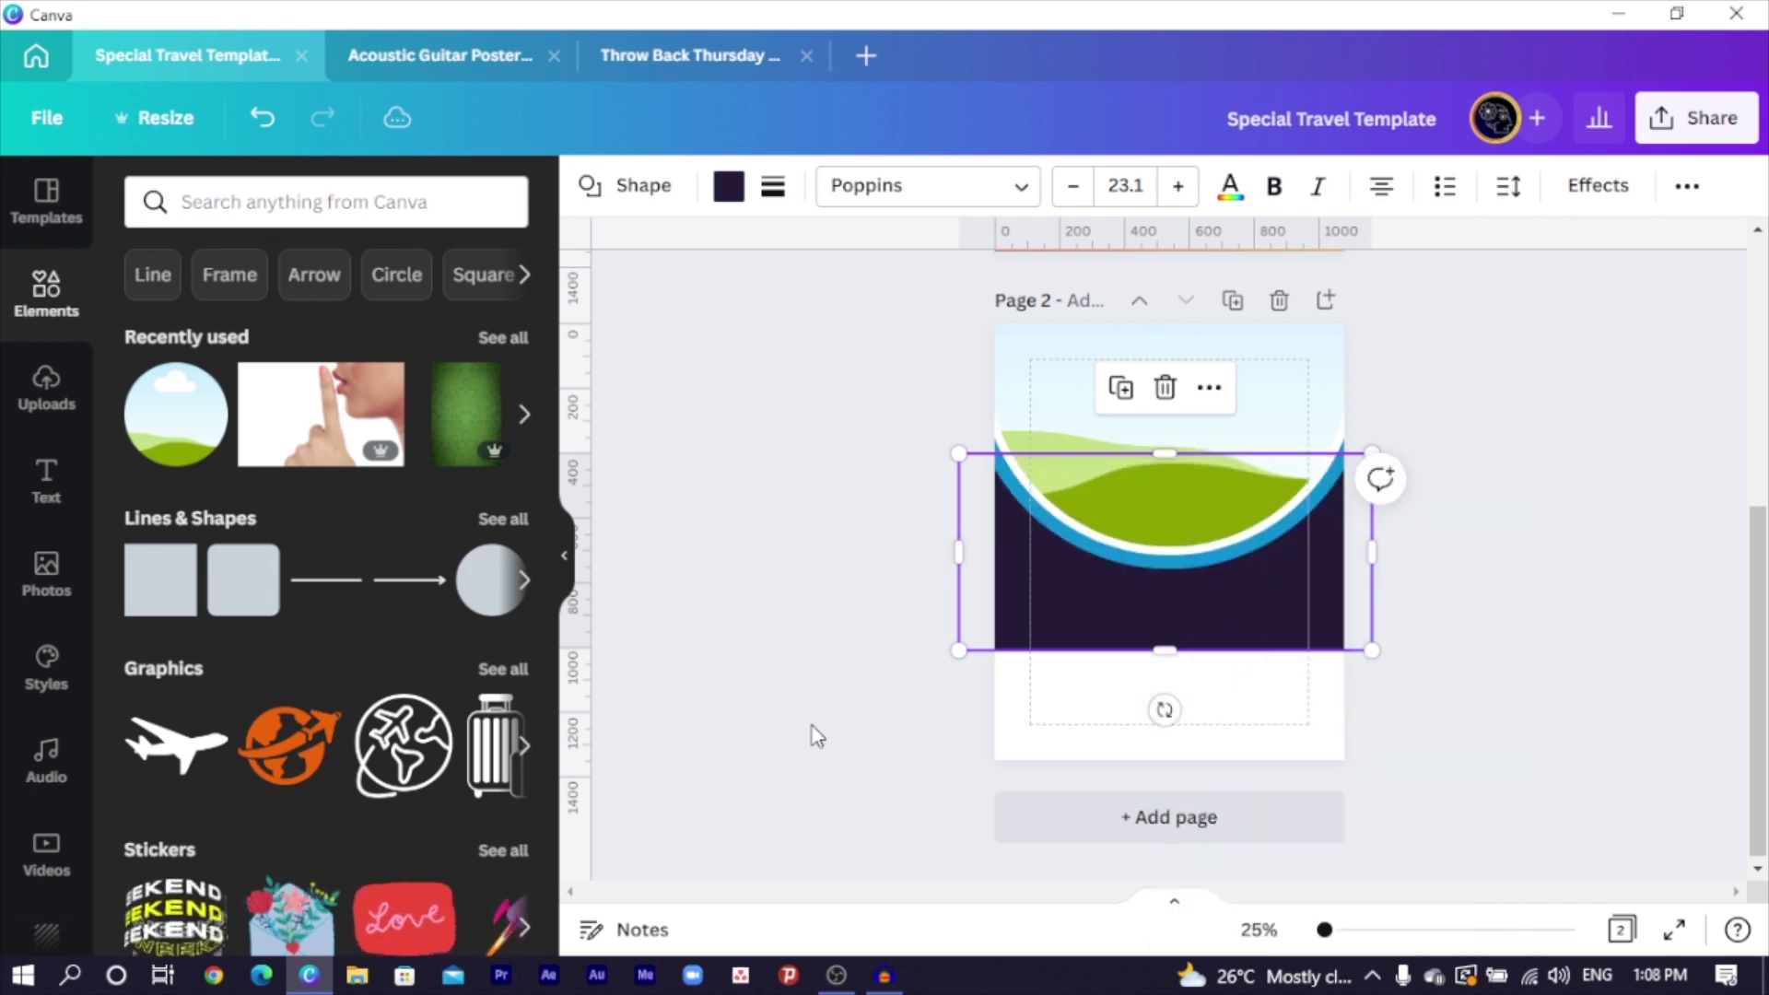
{"action": "left_click", "coordinate": [816, 736]}
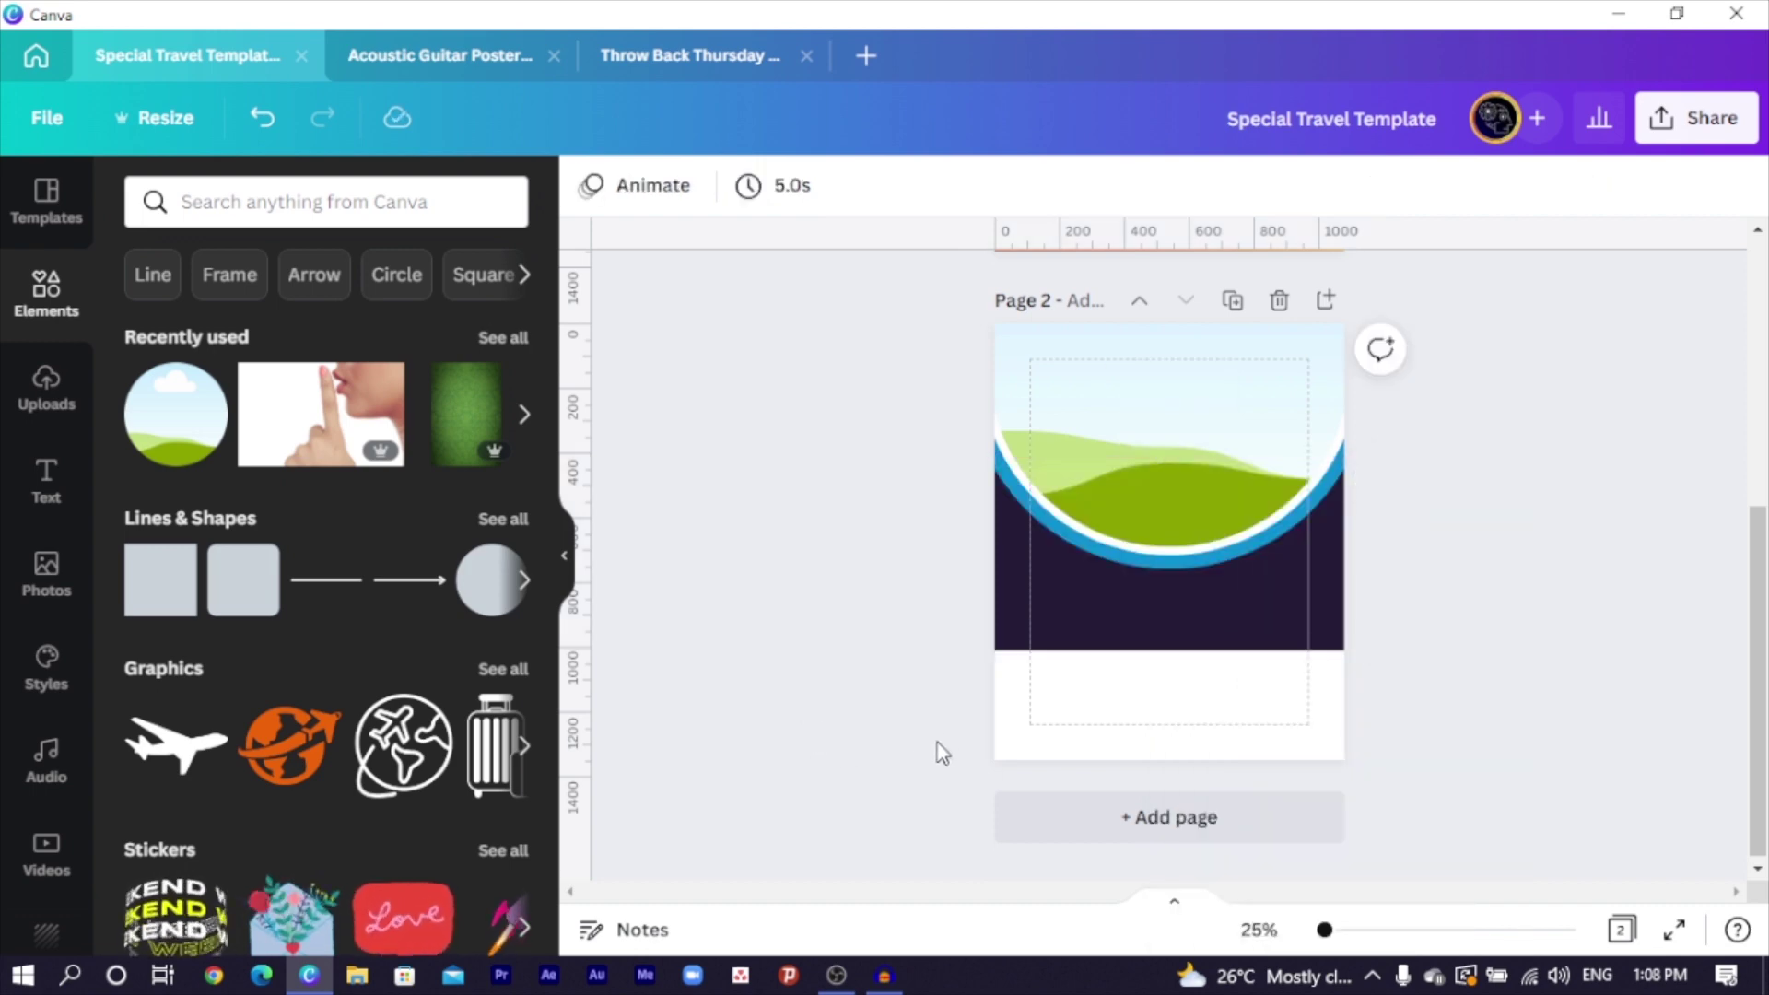
{"action": "left_click", "coordinate": [1208, 638]}
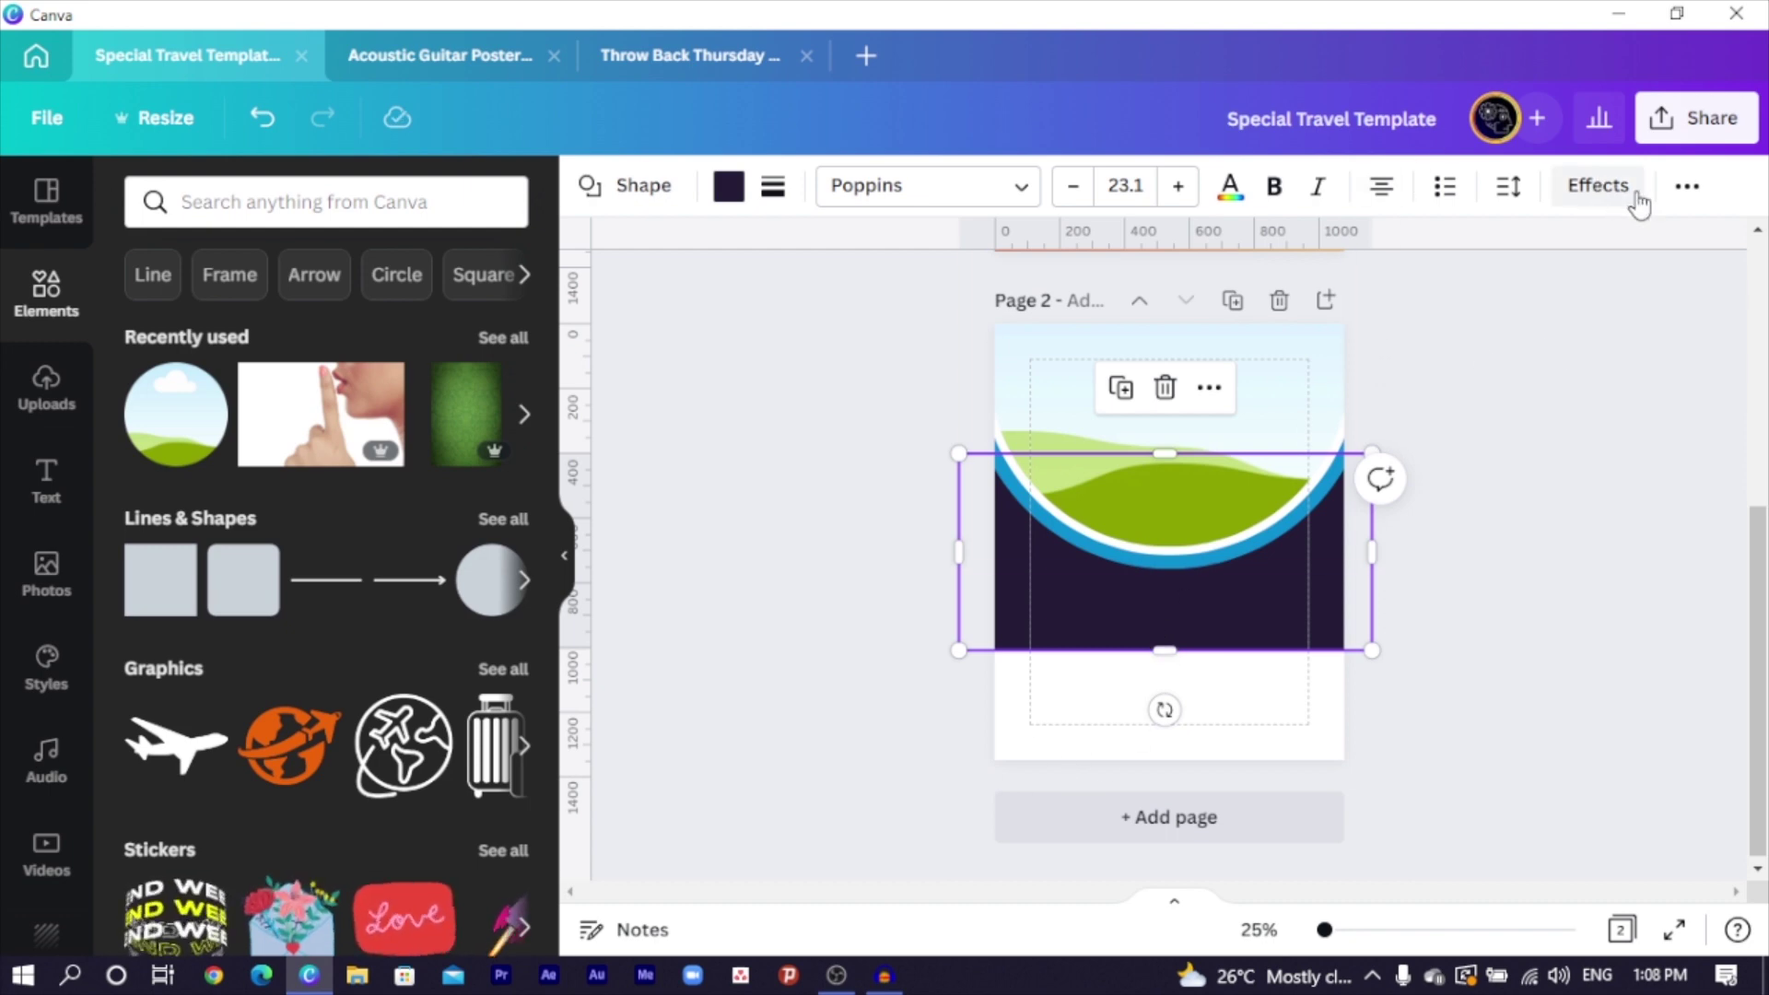
{"action": "left_click", "coordinate": [1687, 186]}
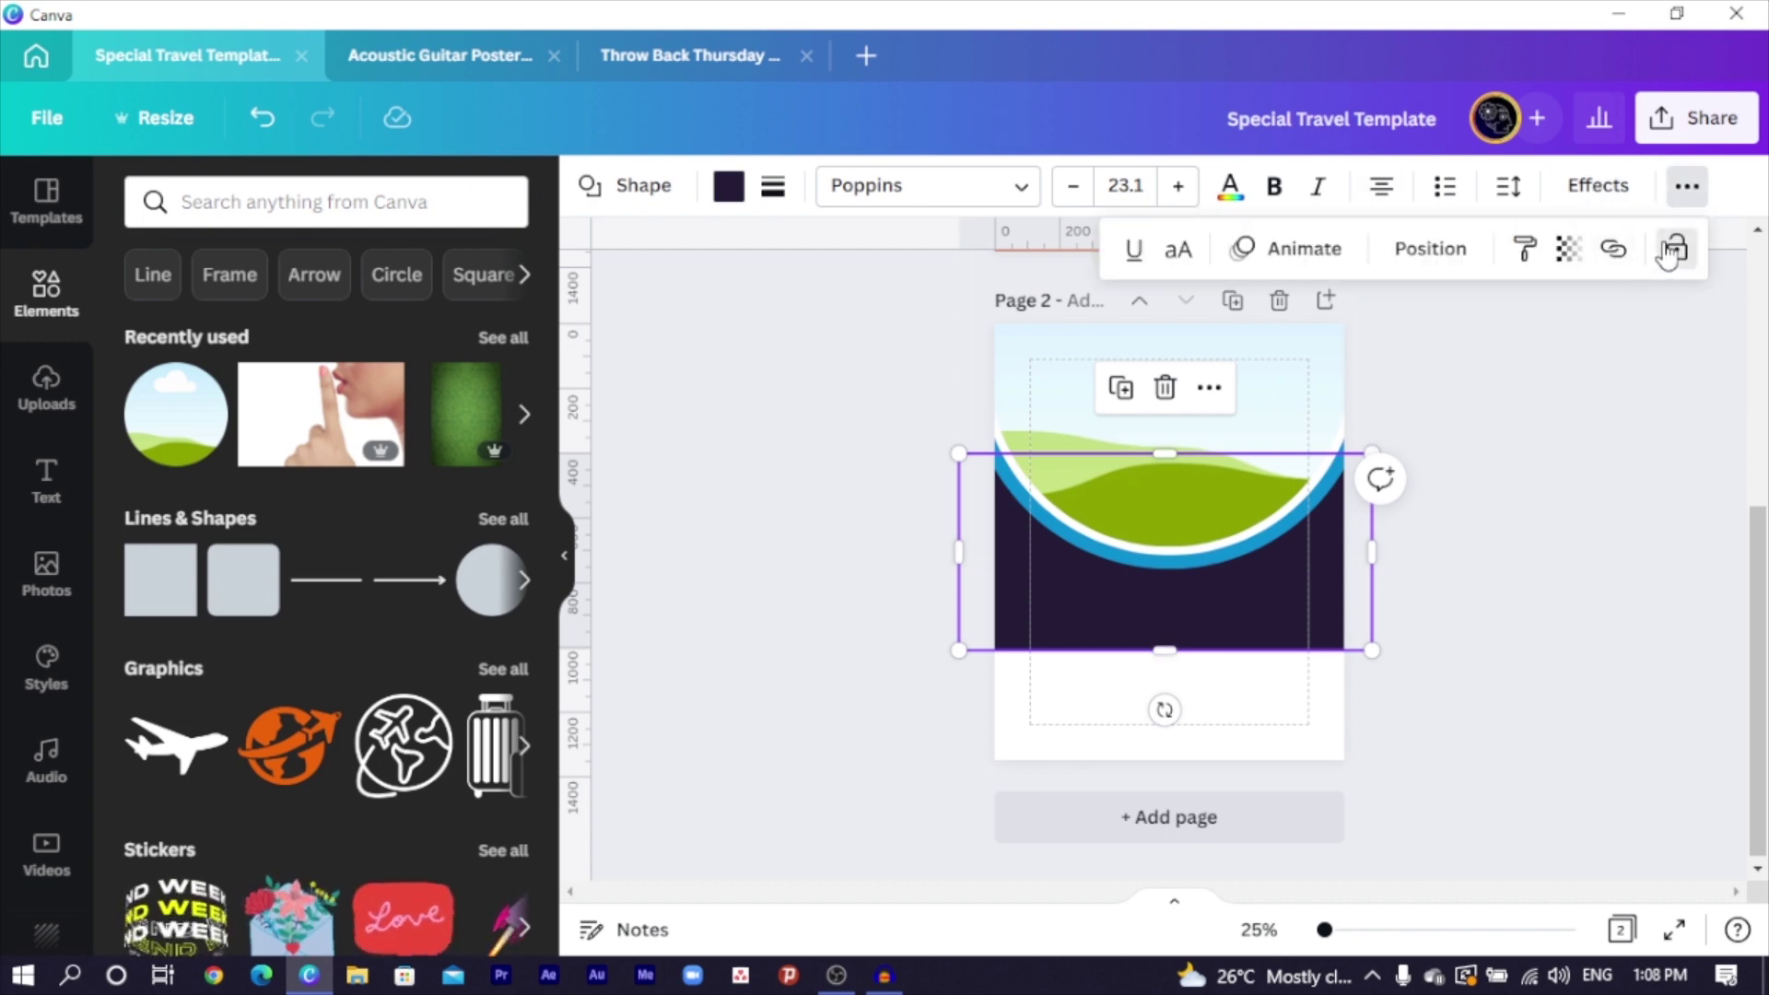
{"action": "left_click", "coordinate": [1673, 248]}
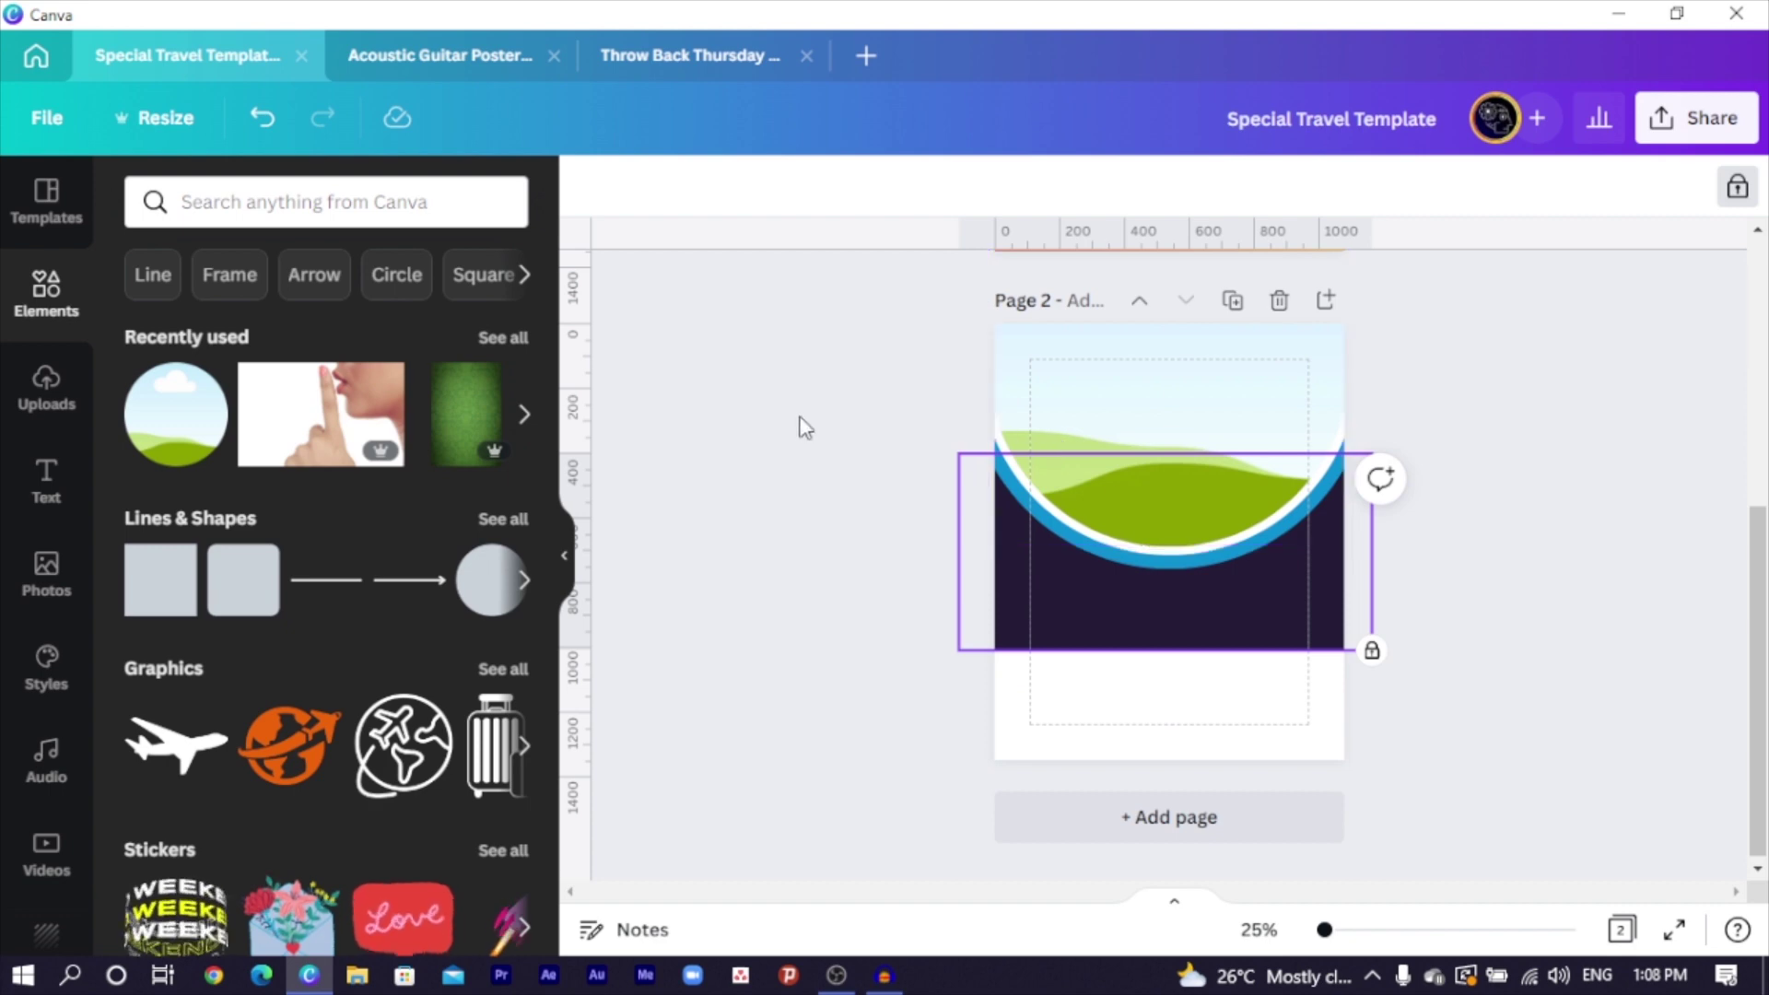
{"action": "left_click", "coordinate": [856, 407]}
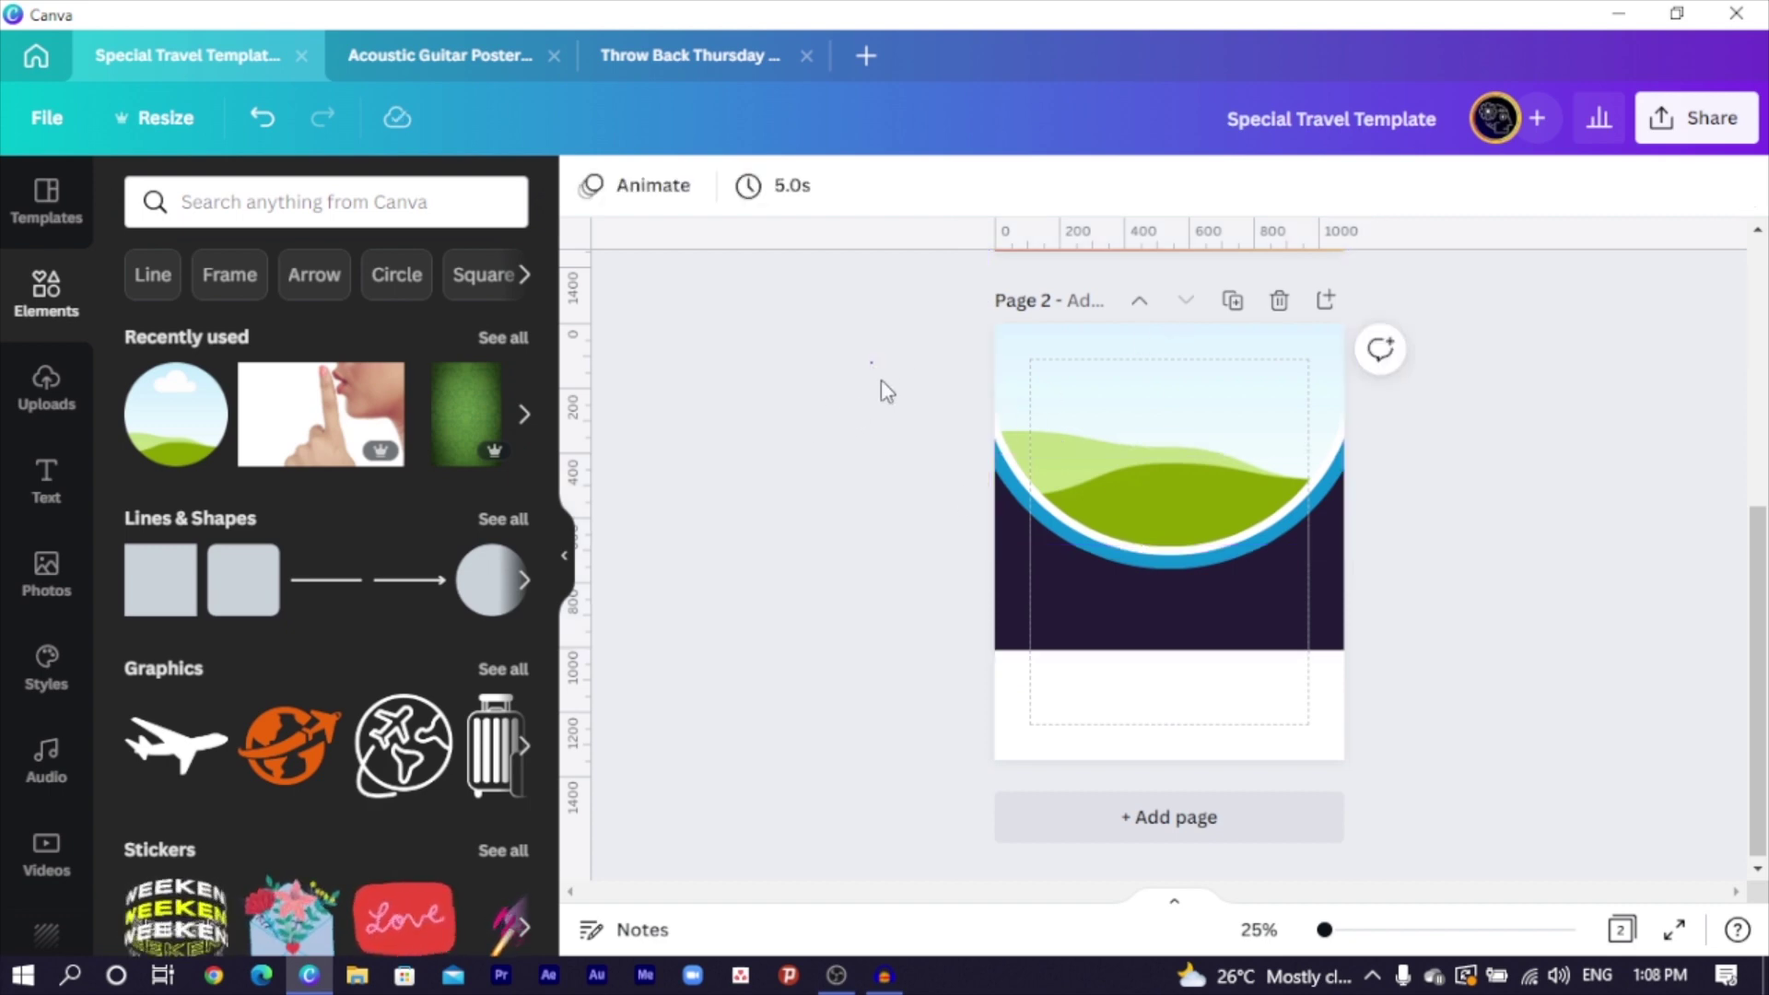
Duplicate both circles and the photo frame together, and shrink the copy into a small framed circle over the blue ring's lower left part
{"action": "left_click_drag", "start_coordinate": [880, 379], "coordinate": [1122, 659]}
{"action": "key", "text": "ctrl+d"}
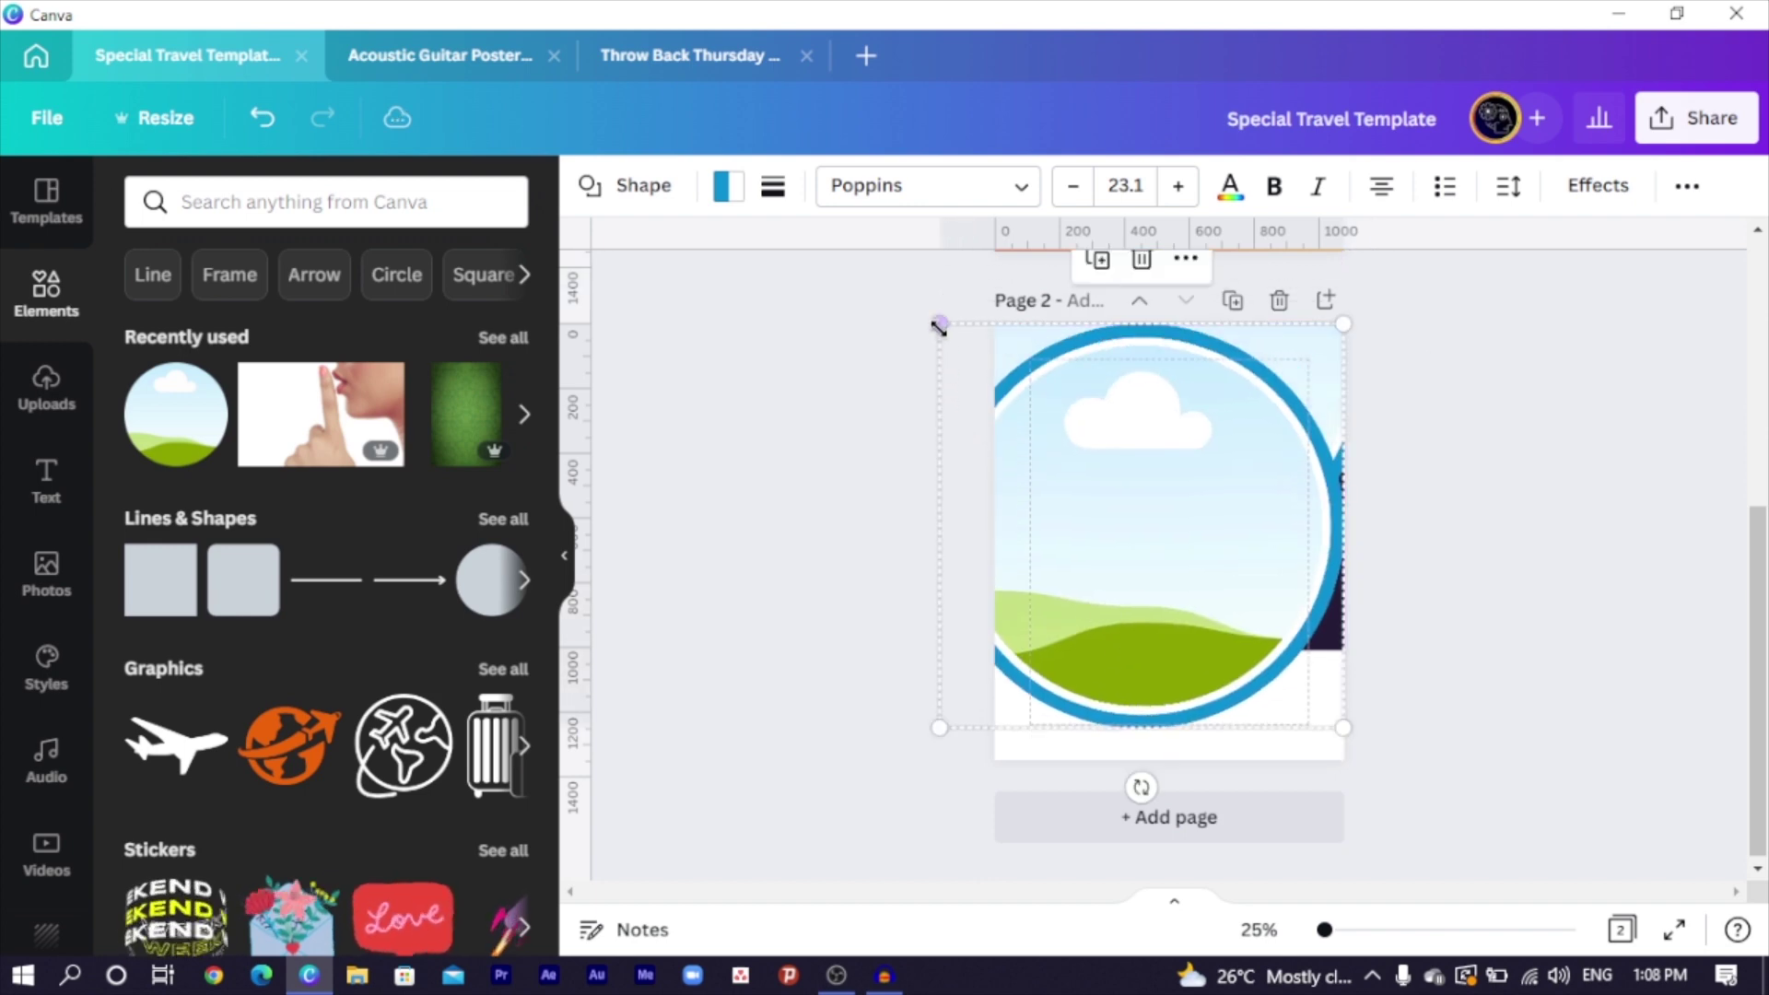
{"action": "left_click_drag", "start_coordinate": [938, 324], "coordinate": [1040, 522]}
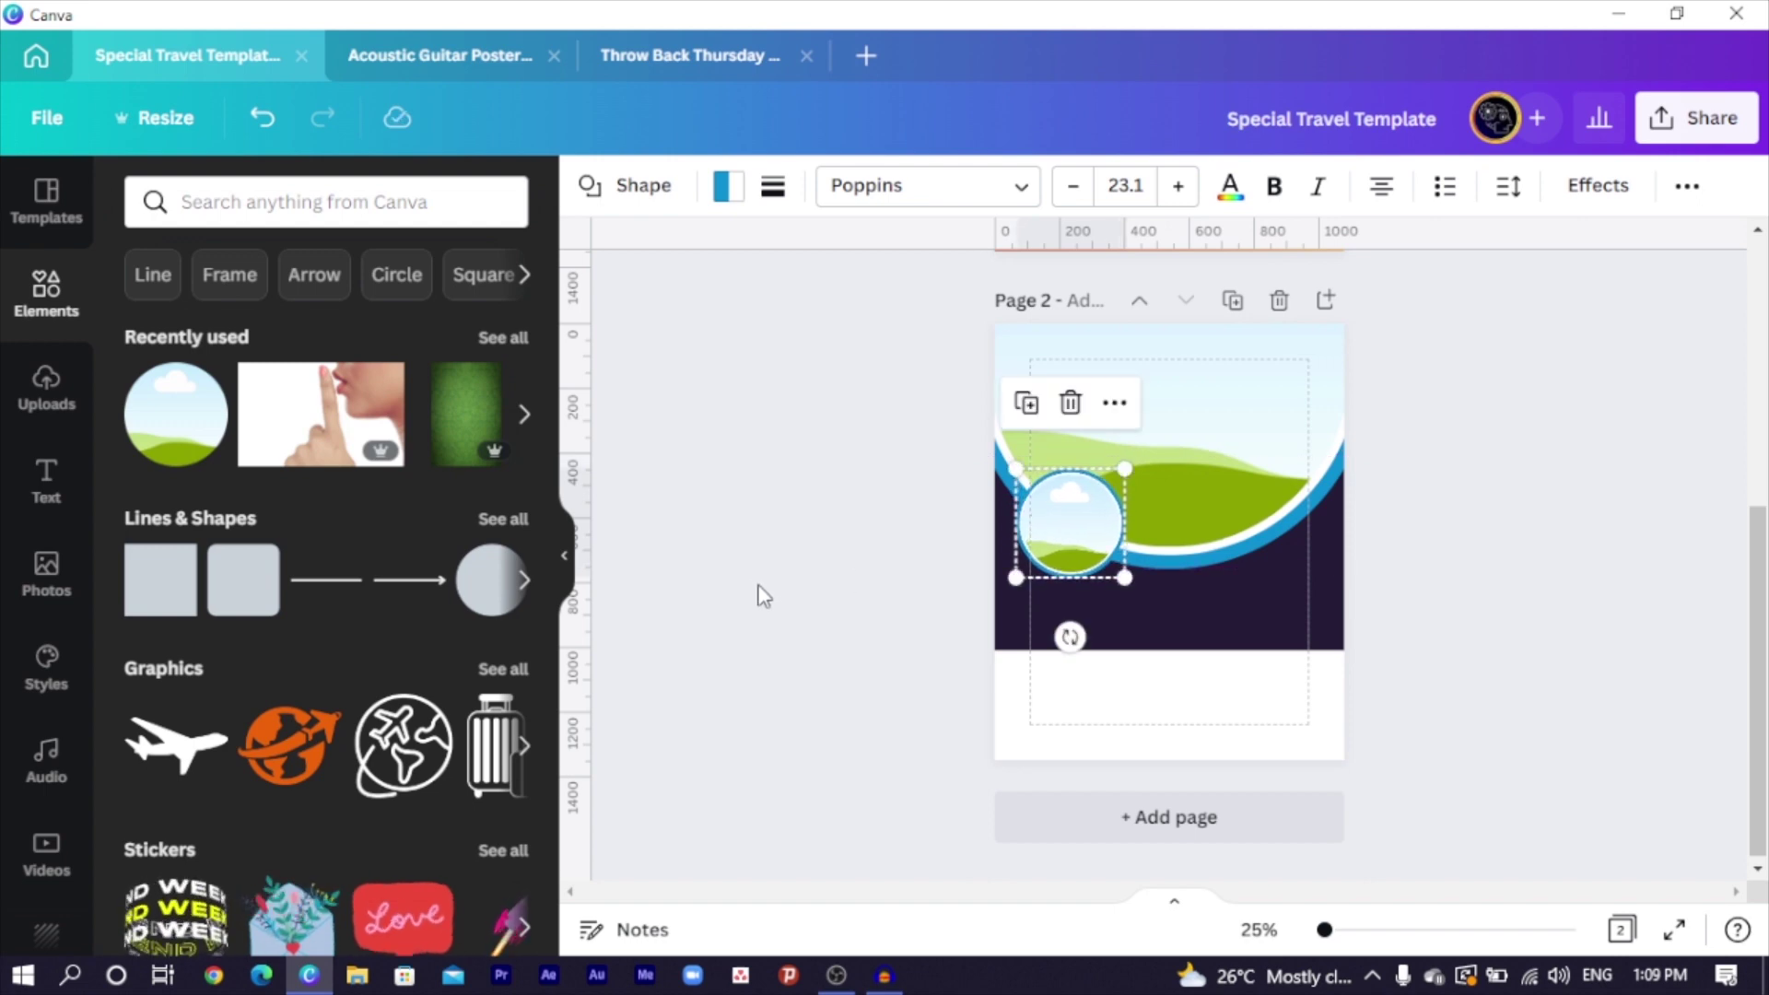
{"action": "scroll", "coordinate": [783, 592], "scroll_direction": "up", "scroll_amount": 5}
{"action": "scroll", "coordinate": [751, 656], "scroll_direction": "down", "scroll_amount": 5}
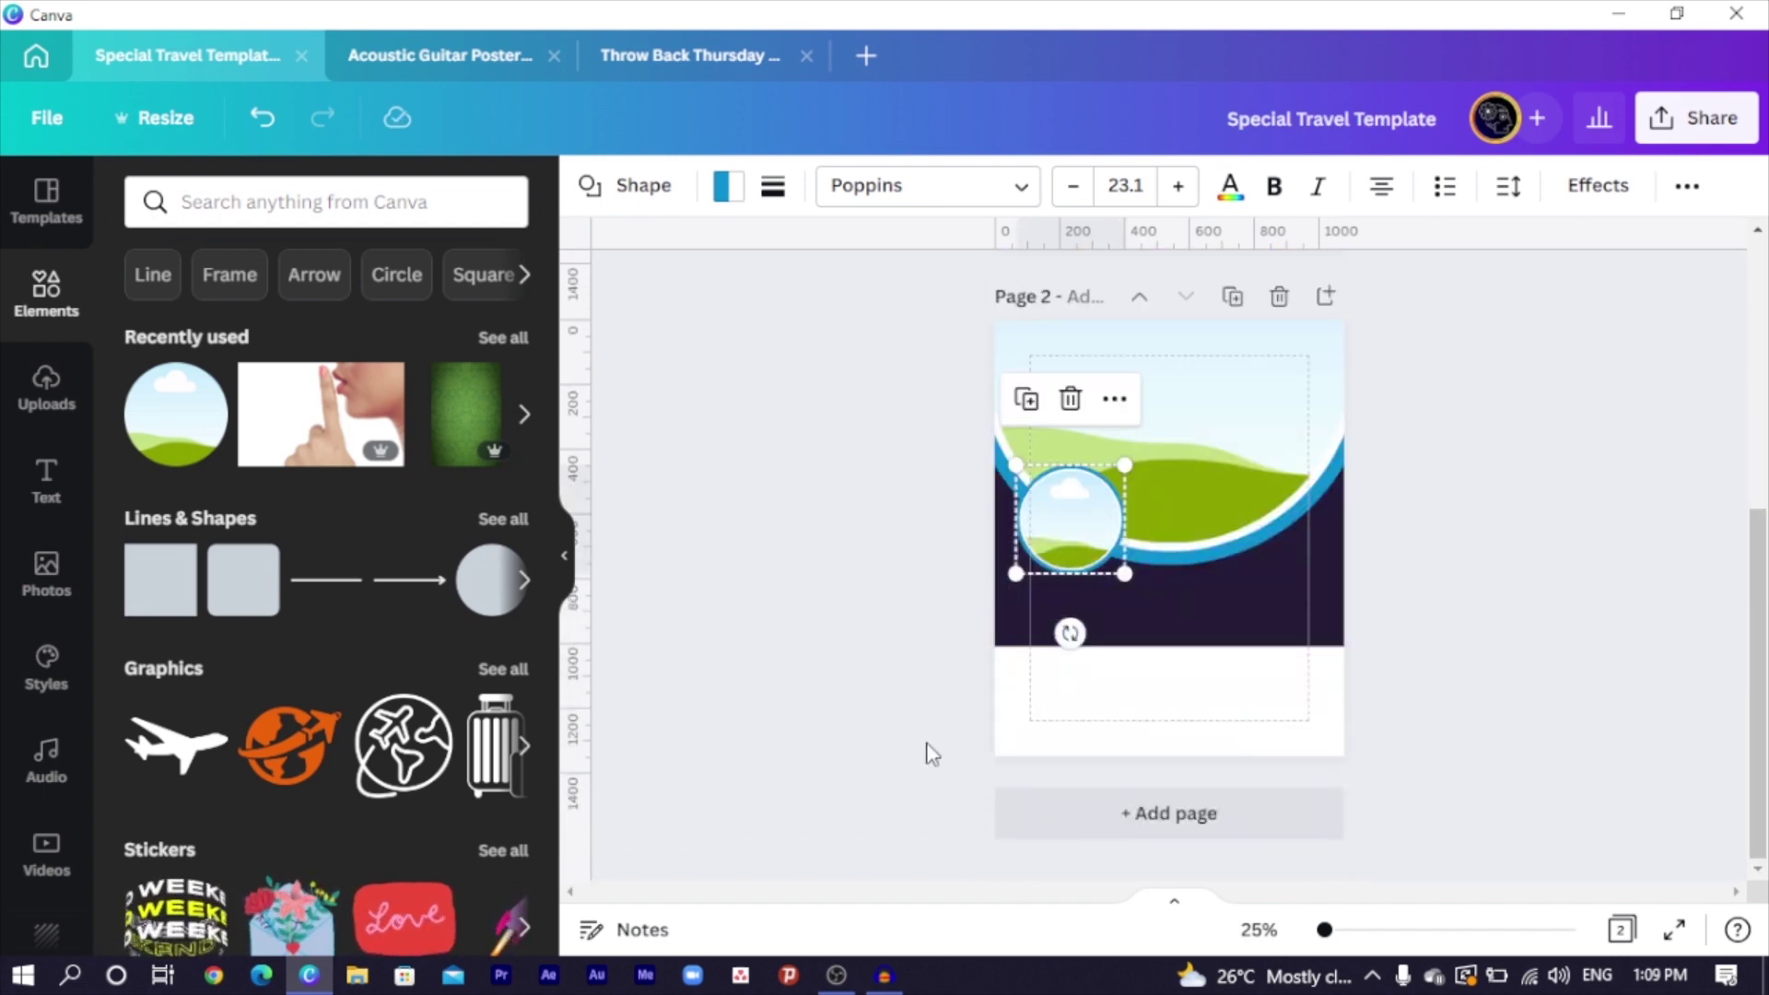
{"action": "scroll", "coordinate": [1036, 584], "scroll_direction": "up", "scroll_amount": 4}
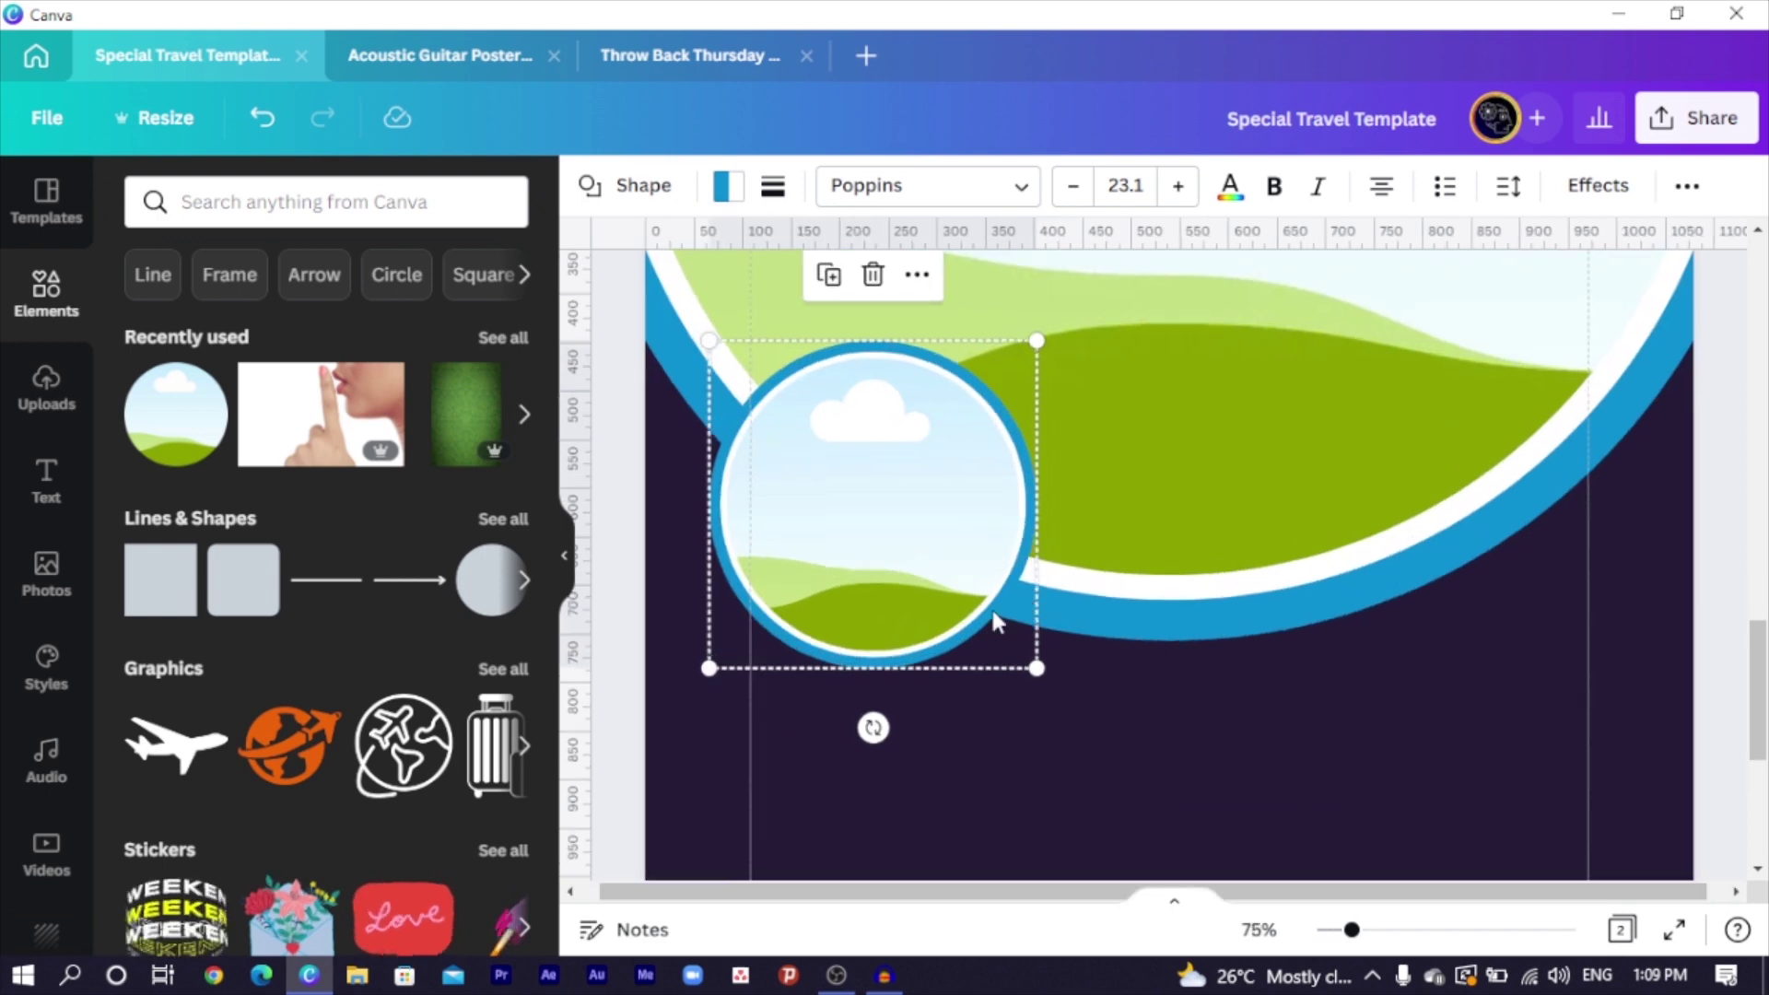
Delete the small frame's outer blue circle and enlarge its white circle evenly to form a thicker white border
{"action": "left_click", "coordinate": [762, 736]}
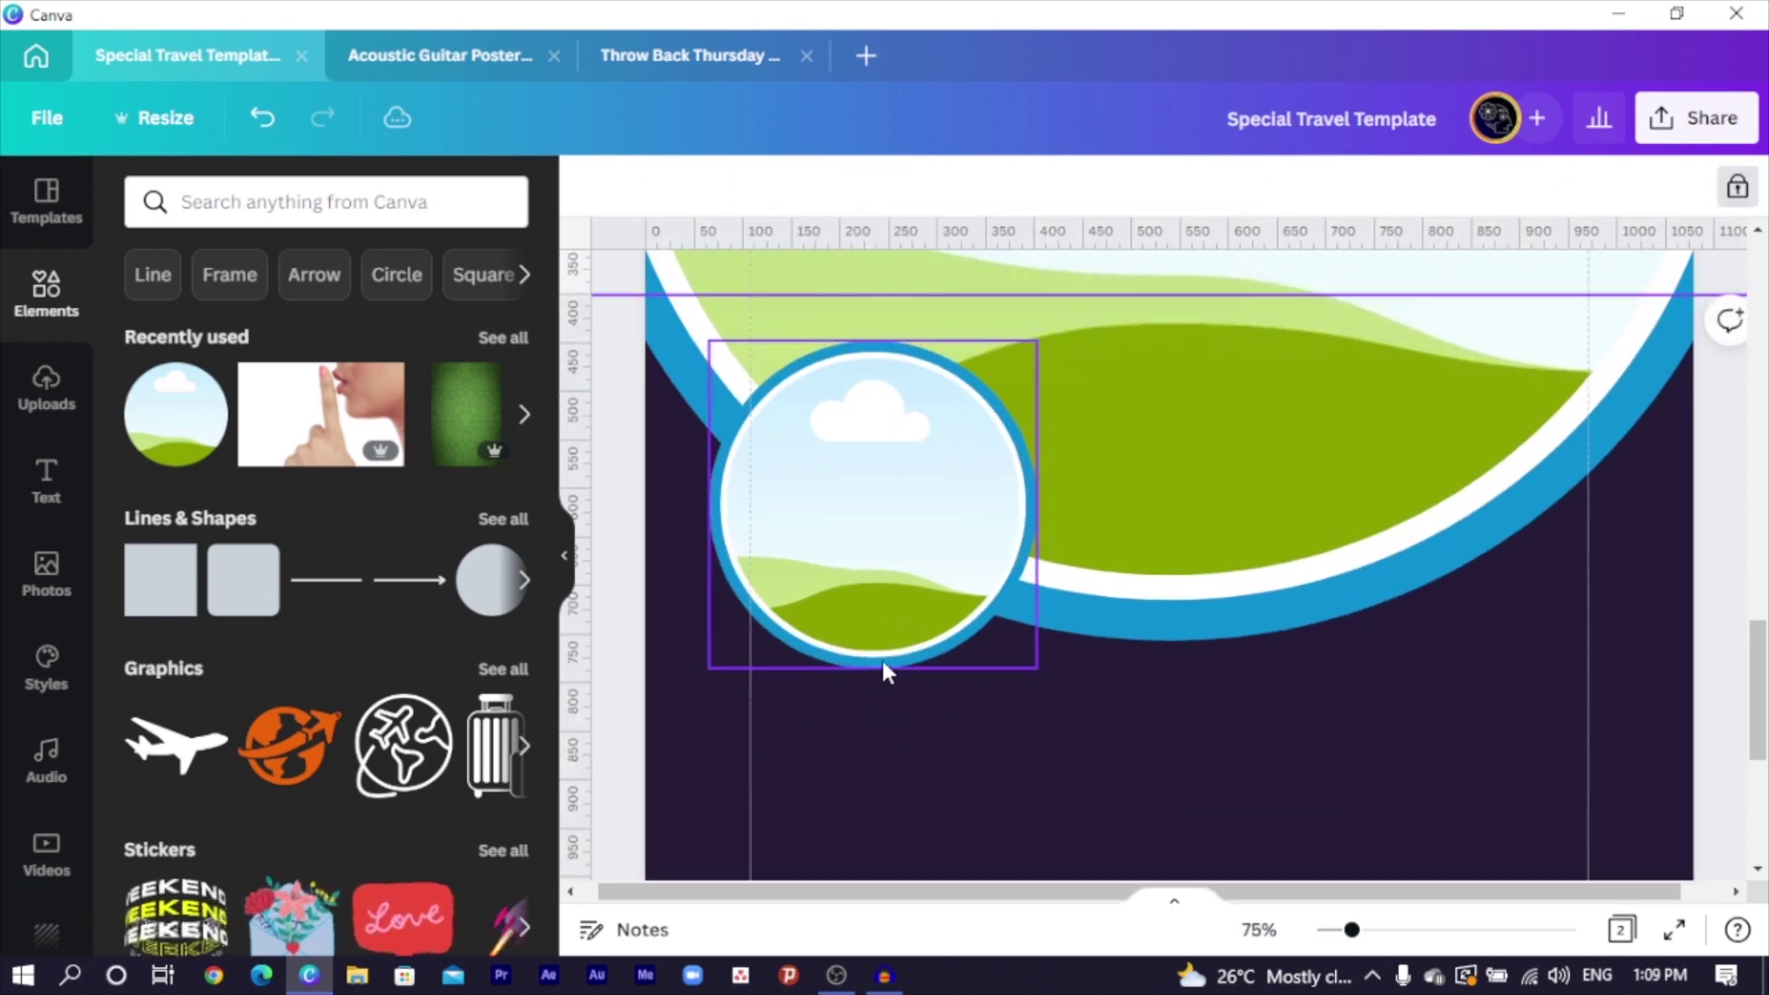
{"action": "left_click_drag", "start_coordinate": [883, 660], "coordinate": [881, 656]}
{"action": "key", "text": "Escape"}
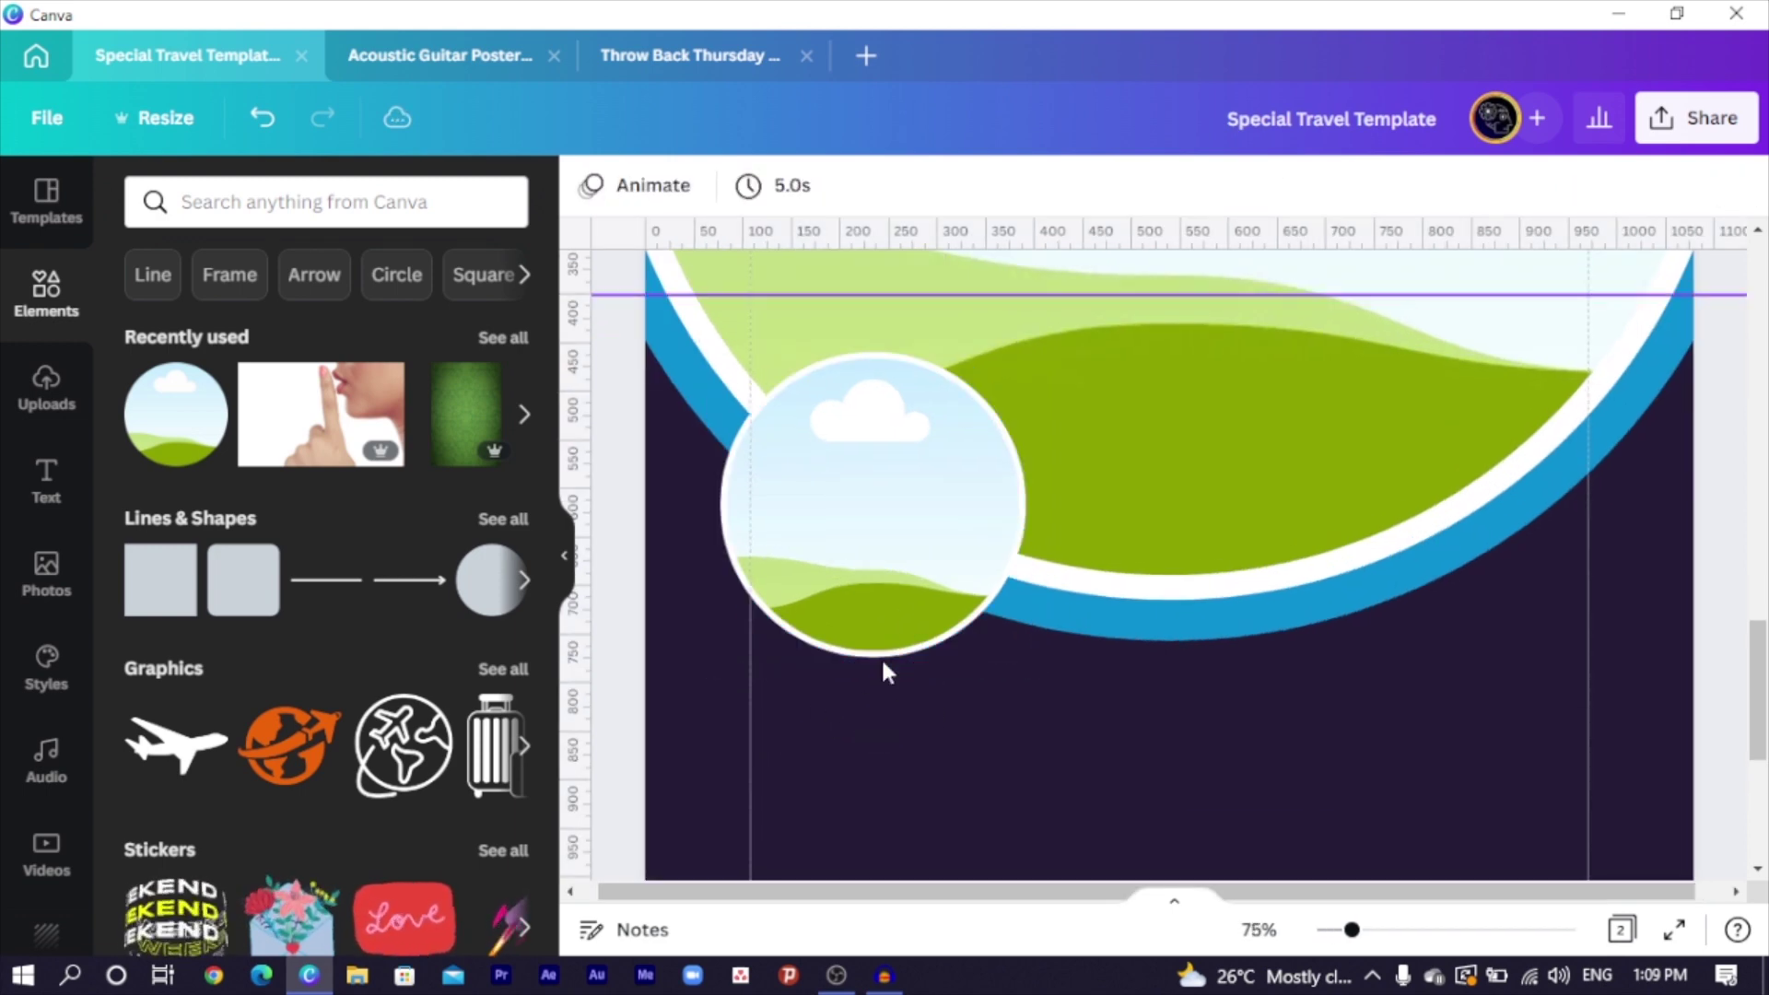
{"action": "left_click", "coordinate": [875, 655]}
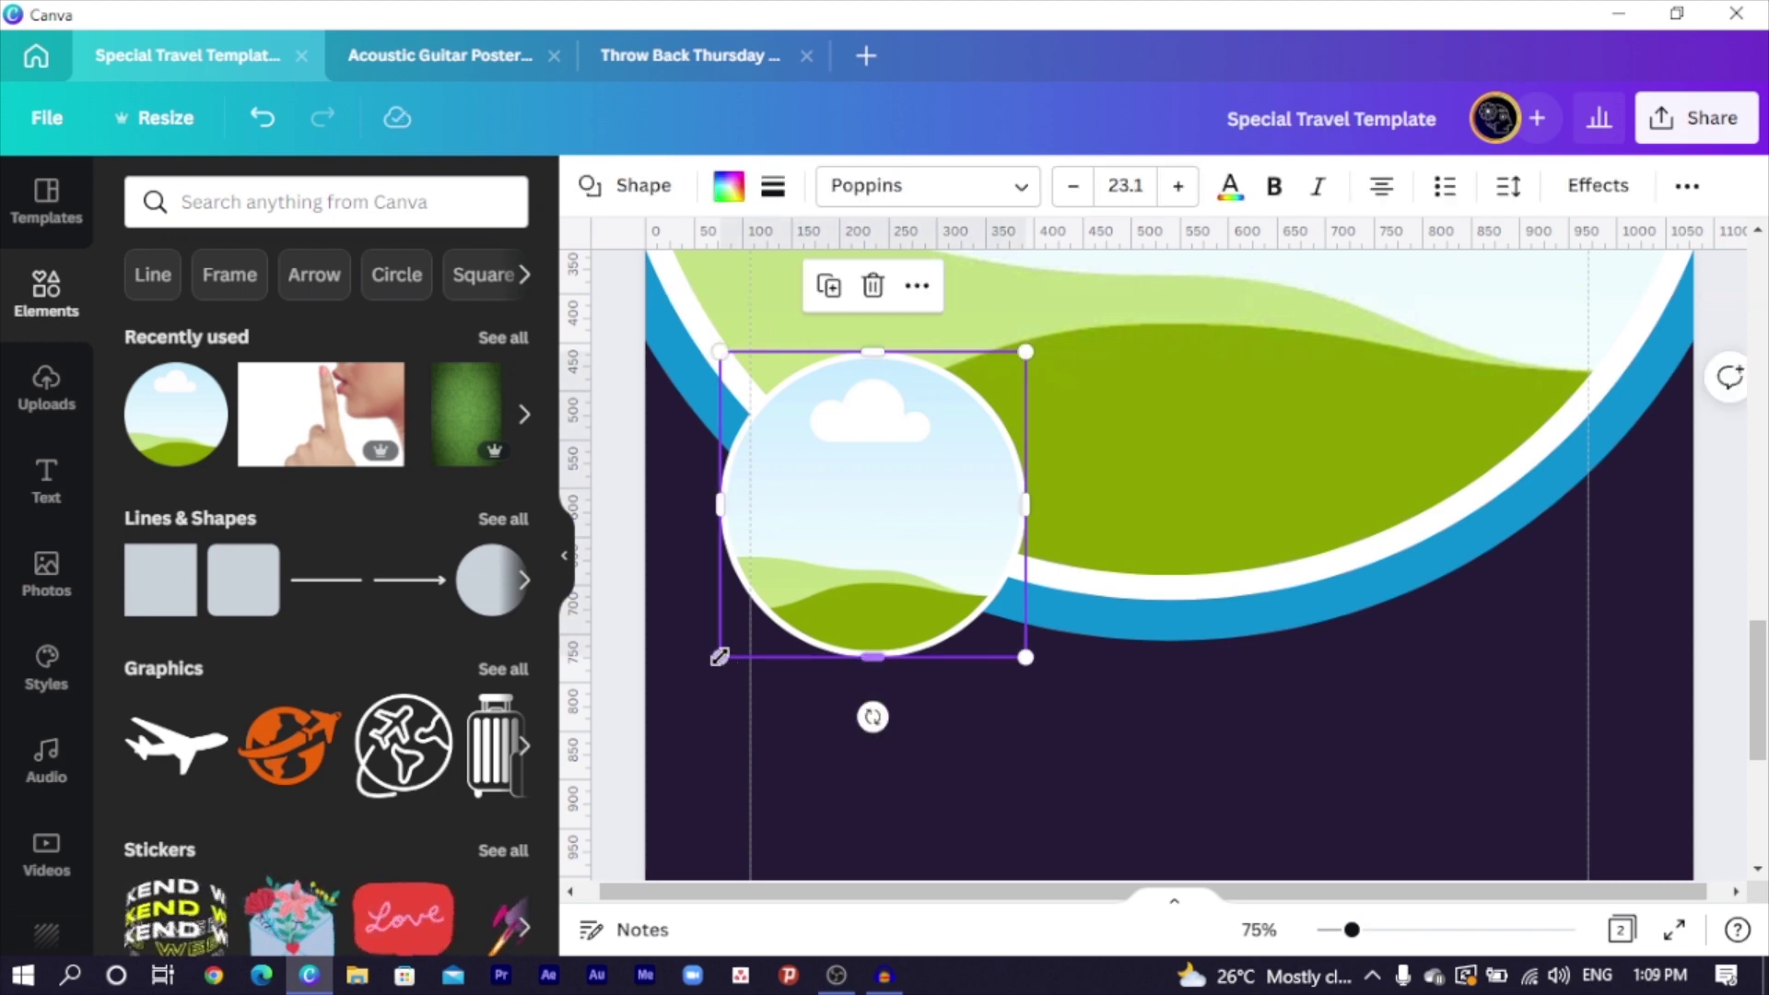
{"action": "left_click_drag", "start_coordinate": [719, 657], "coordinate": [696, 663]}
{"action": "left_click", "coordinate": [976, 801]}
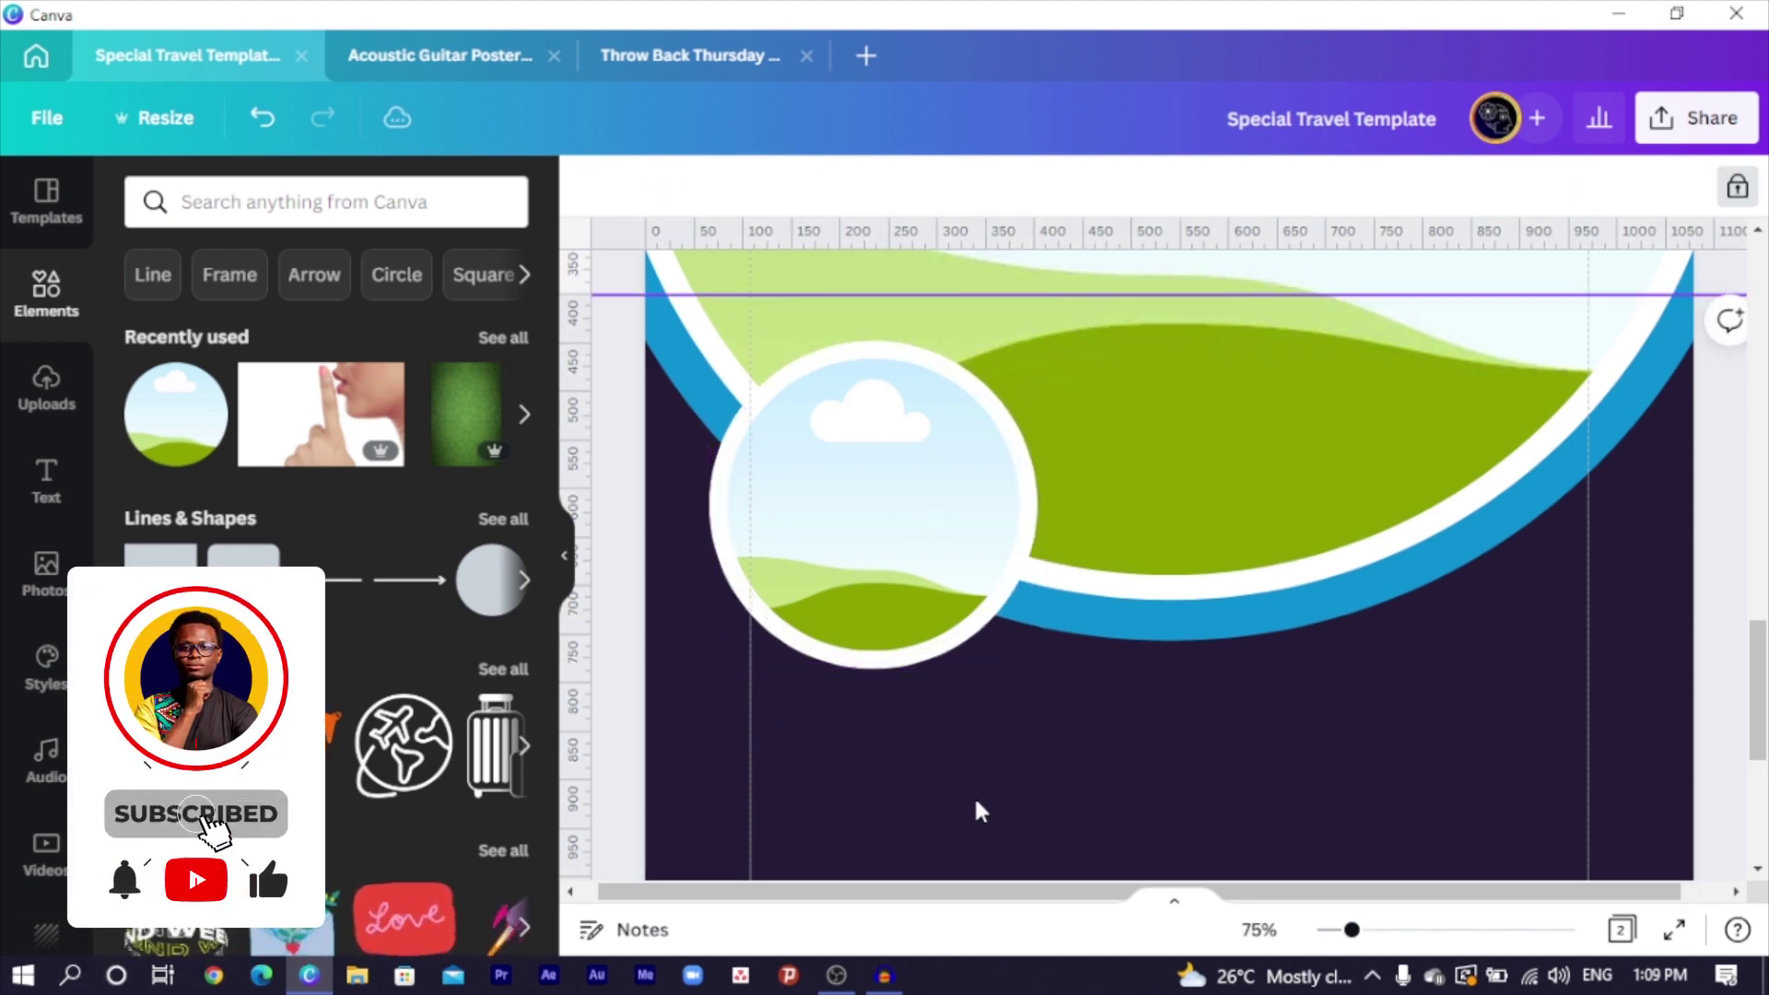
Check the promo circles on page 1, then search the elements for "circle" and browse the photo results
{"action": "scroll", "coordinate": [921, 829], "scroll_direction": "down", "scroll_amount": 10}
{"action": "scroll", "coordinate": [783, 875], "scroll_direction": "up", "scroll_amount": 3}
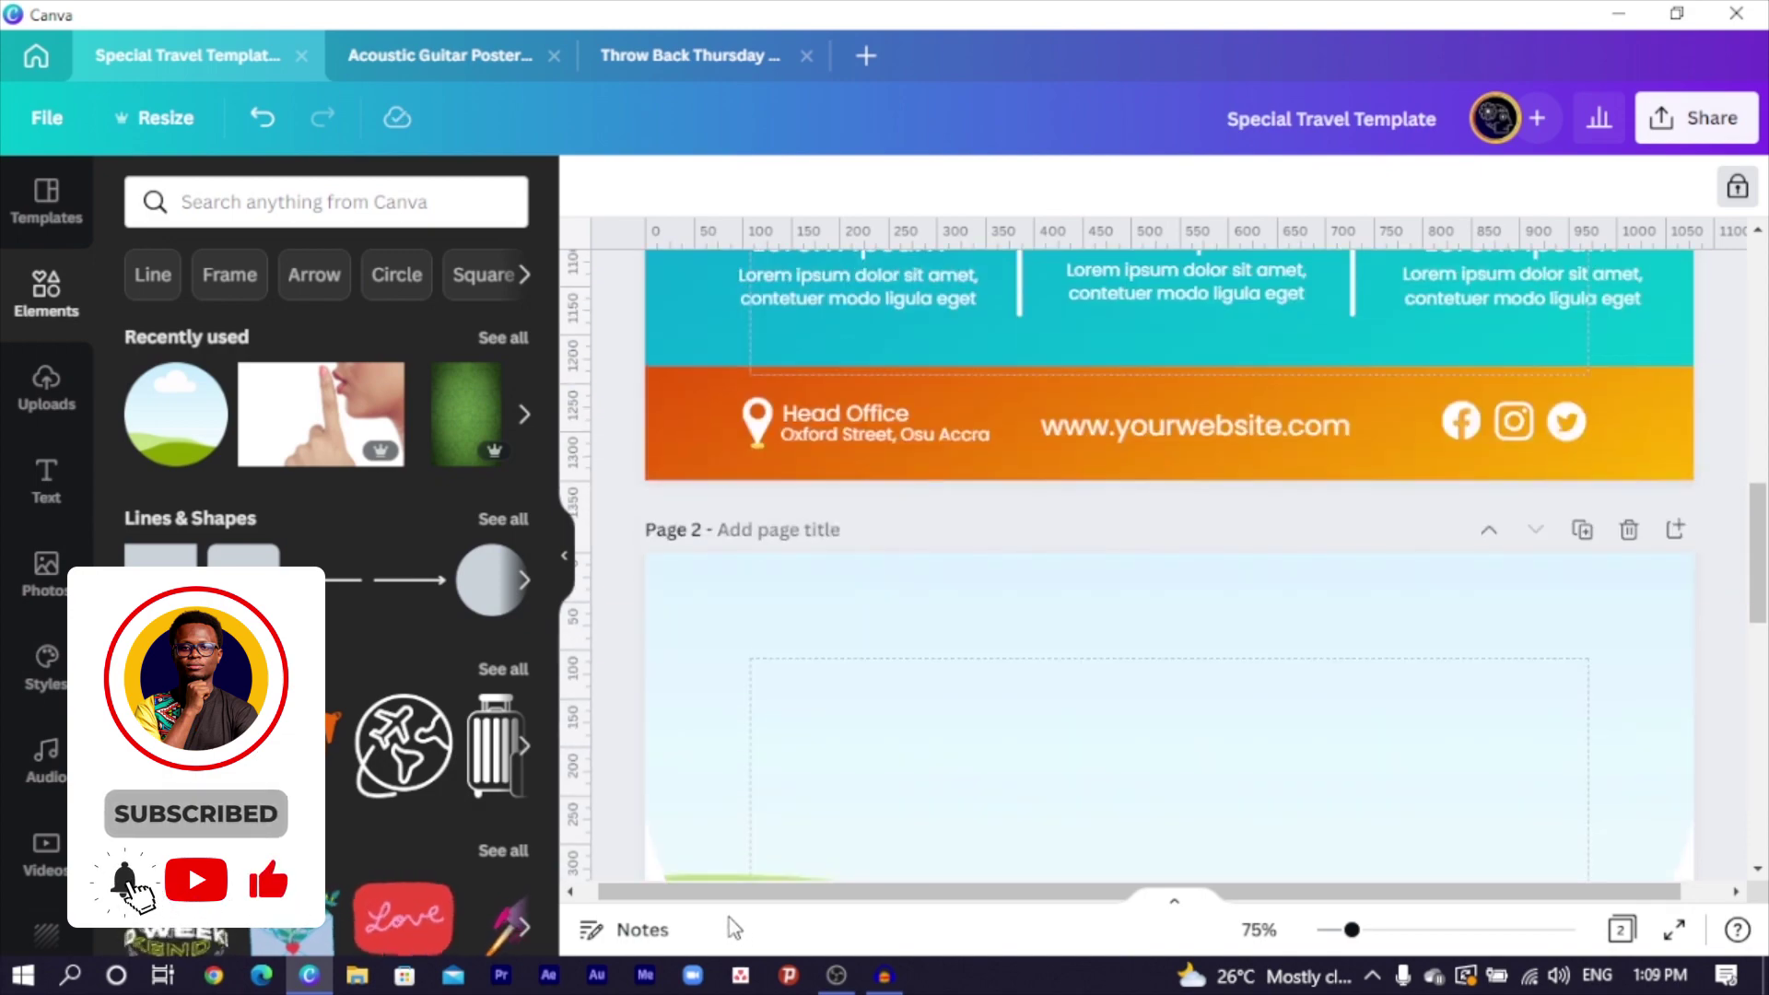
{"action": "scroll", "coordinate": [736, 755], "scroll_direction": "up", "scroll_amount": 10}
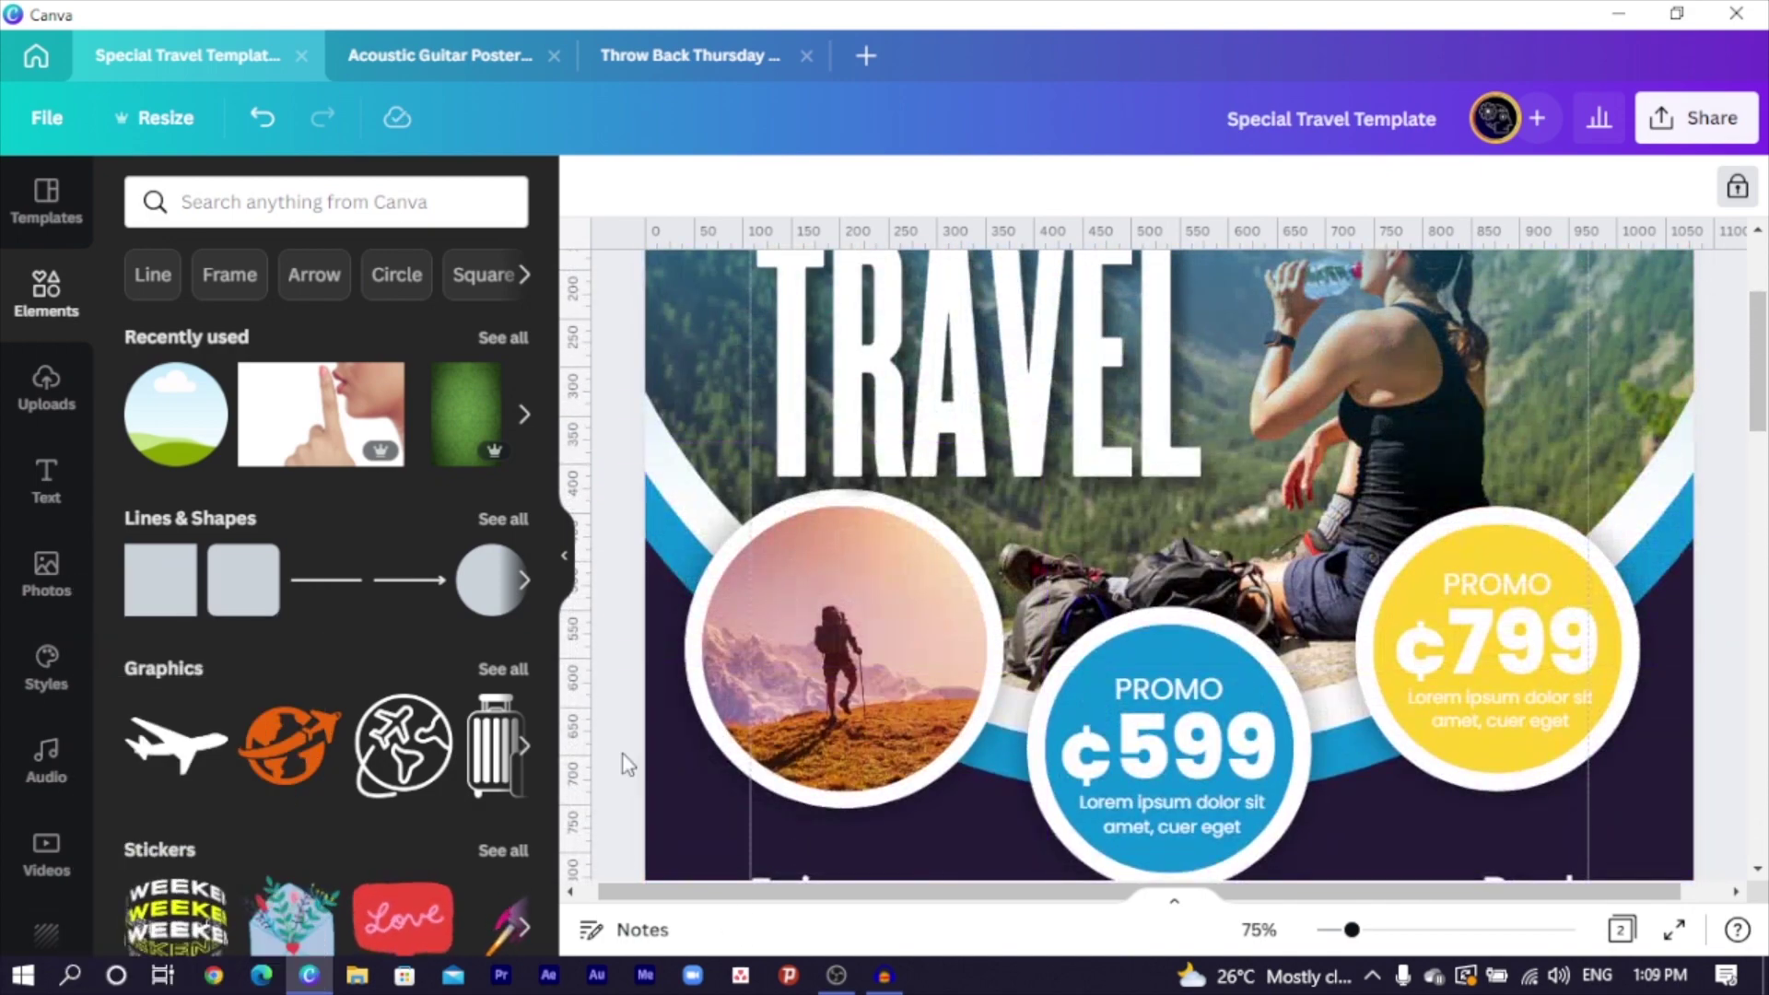
{"action": "scroll", "coordinate": [624, 769], "scroll_direction": "down", "scroll_amount": 6}
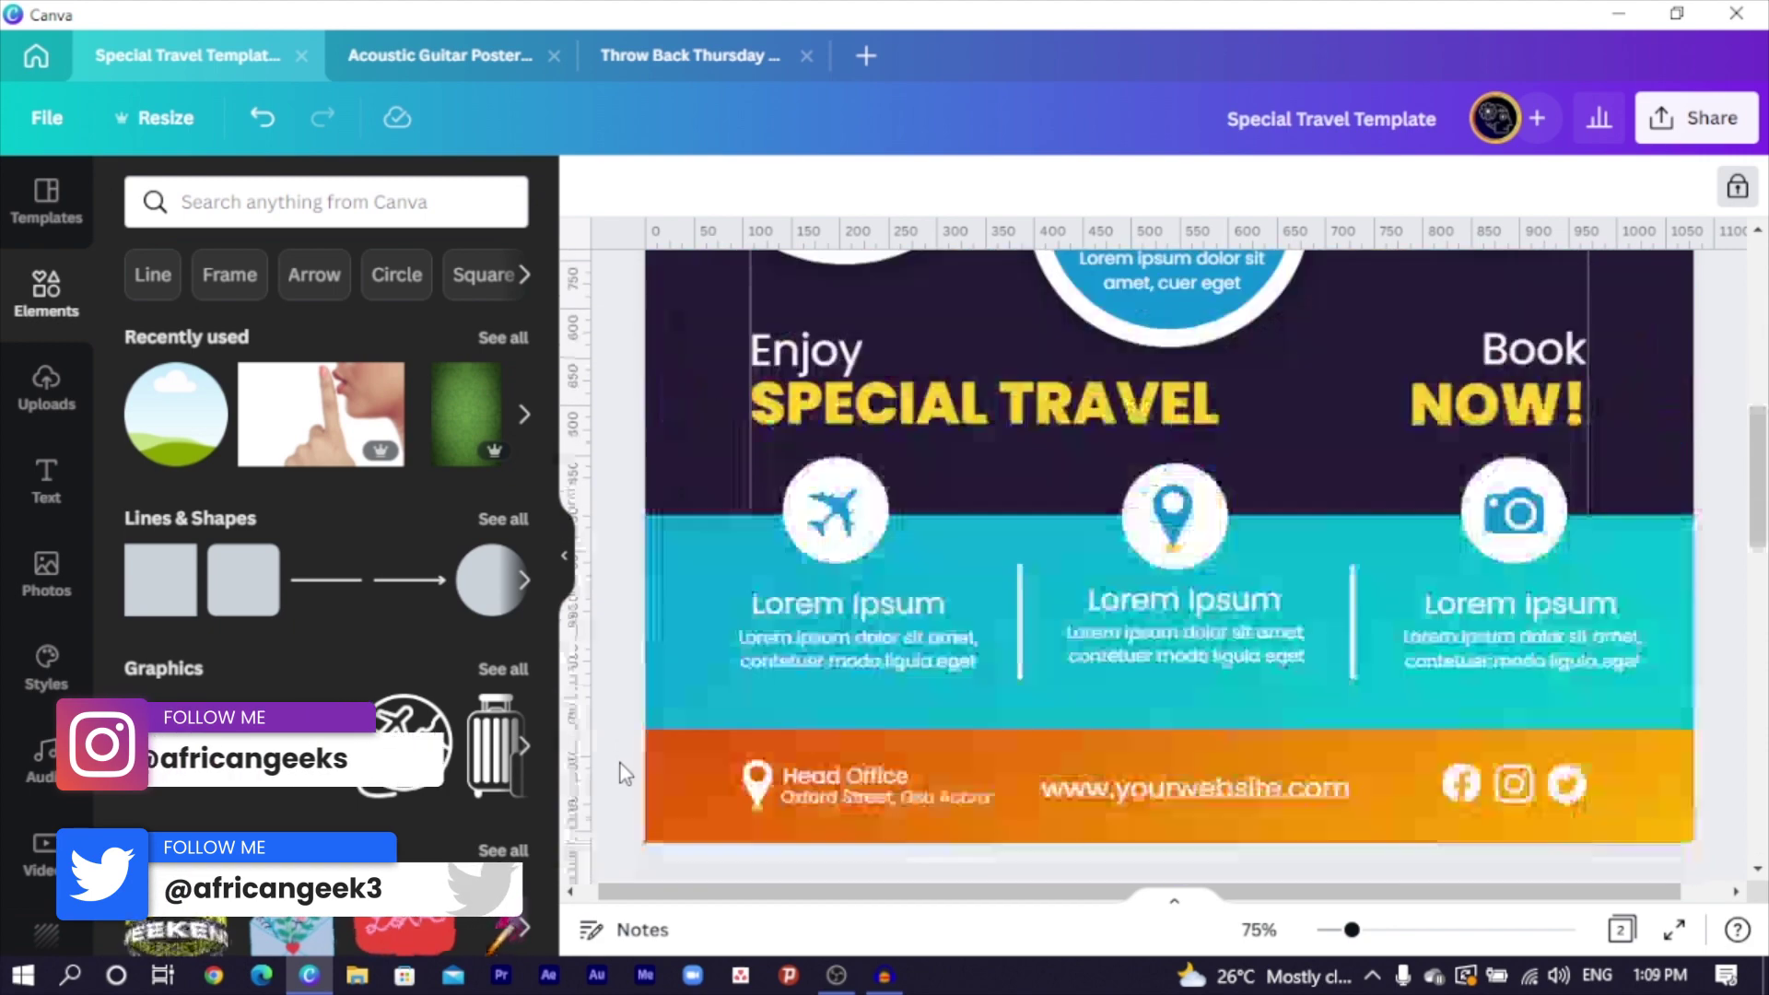
{"action": "scroll", "coordinate": [624, 769], "scroll_direction": "down", "scroll_amount": 10}
{"action": "scroll", "coordinate": [627, 764], "scroll_direction": "up", "scroll_amount": 3}
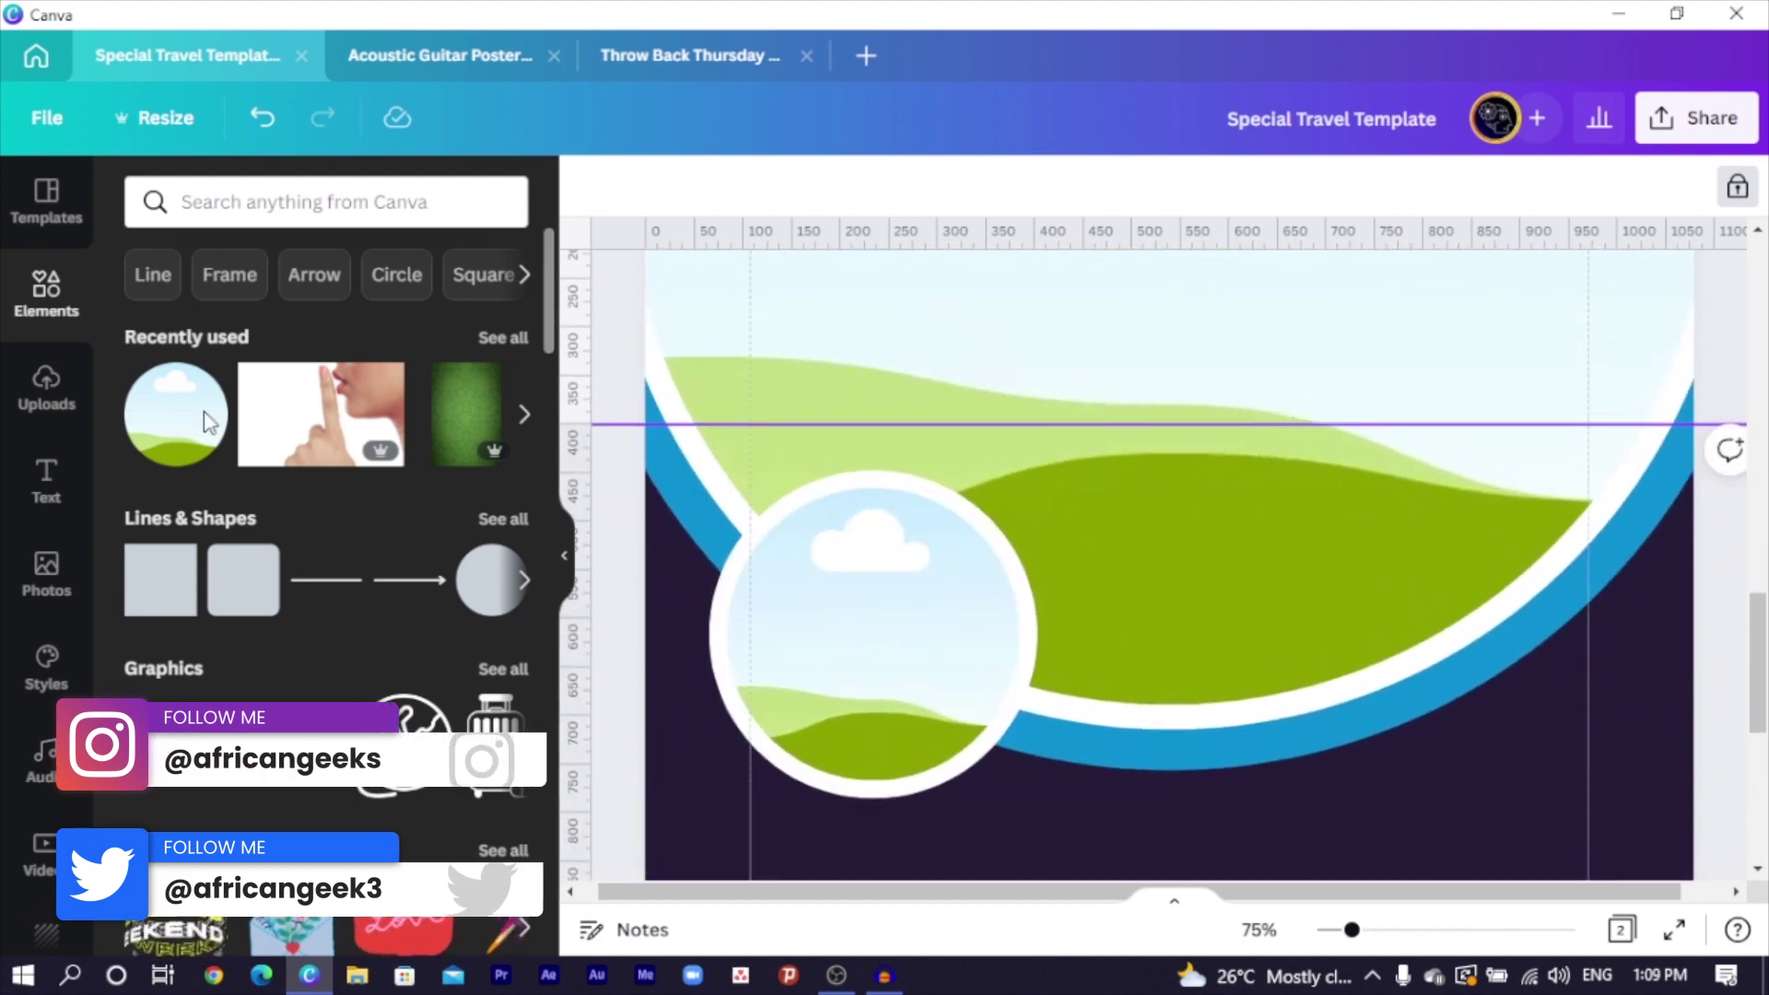
{"action": "left_click", "coordinate": [373, 191]}
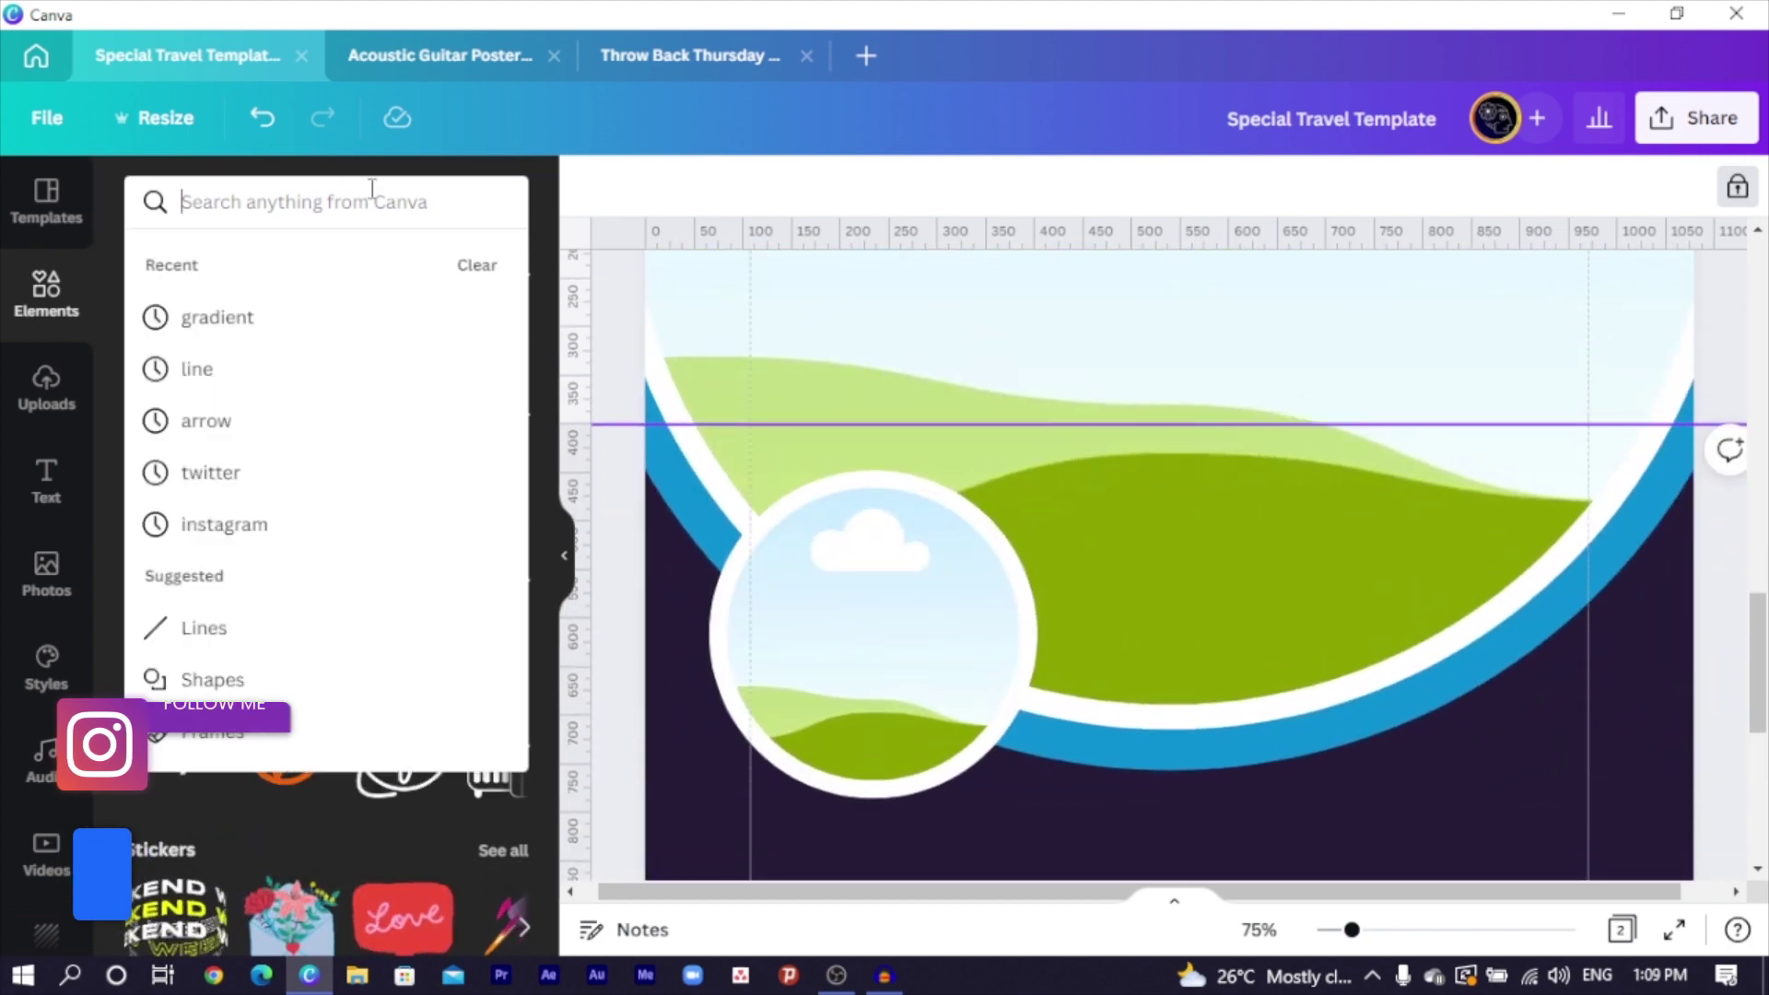
{"action": "type", "text": "circle"}
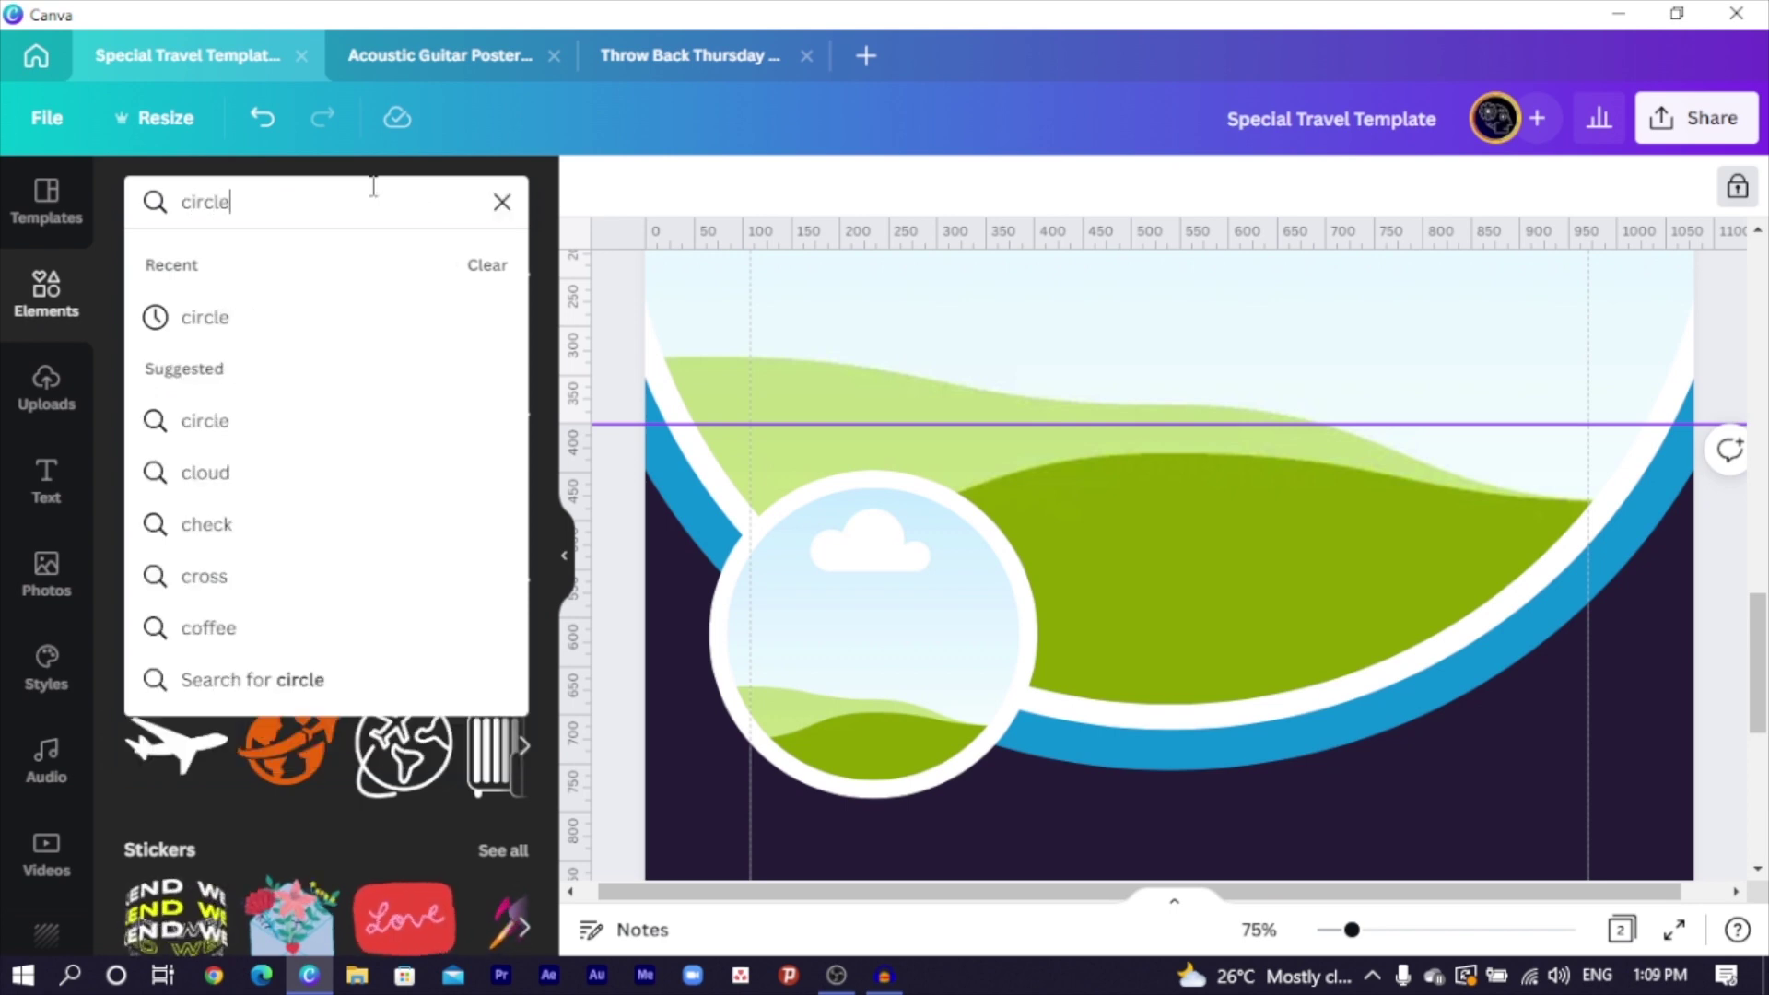
{"action": "key", "text": "Return"}
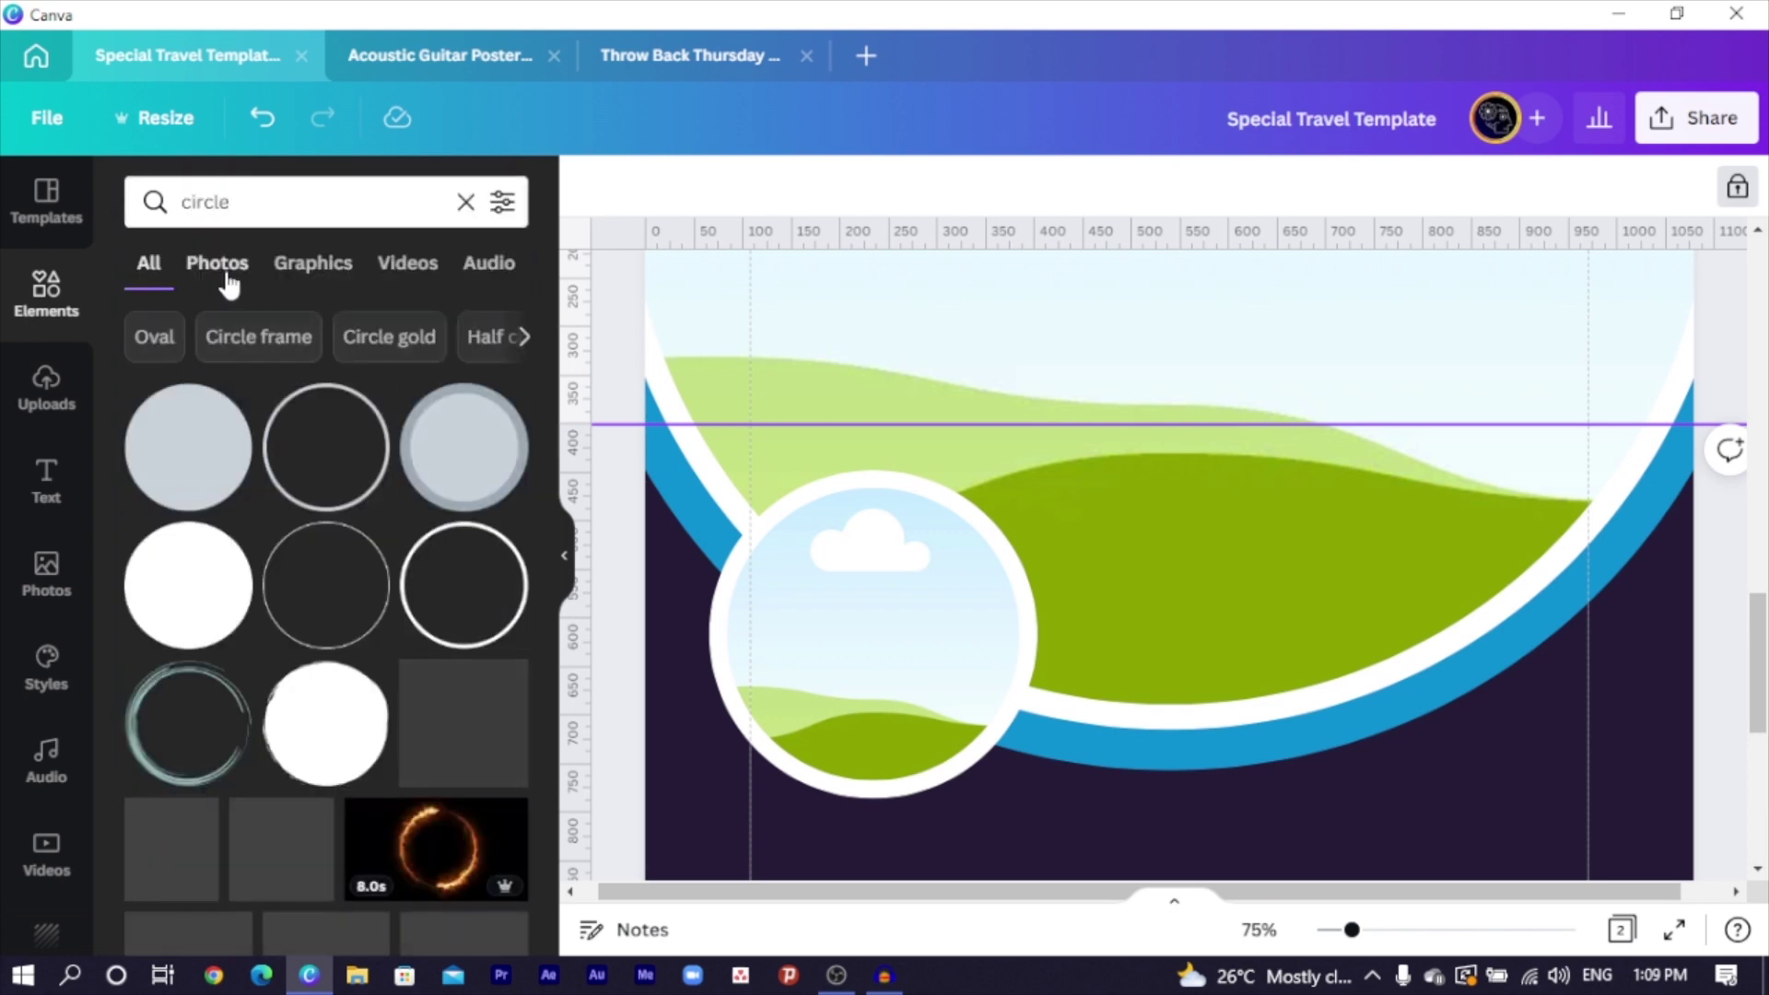
{"action": "left_click", "coordinate": [227, 276]}
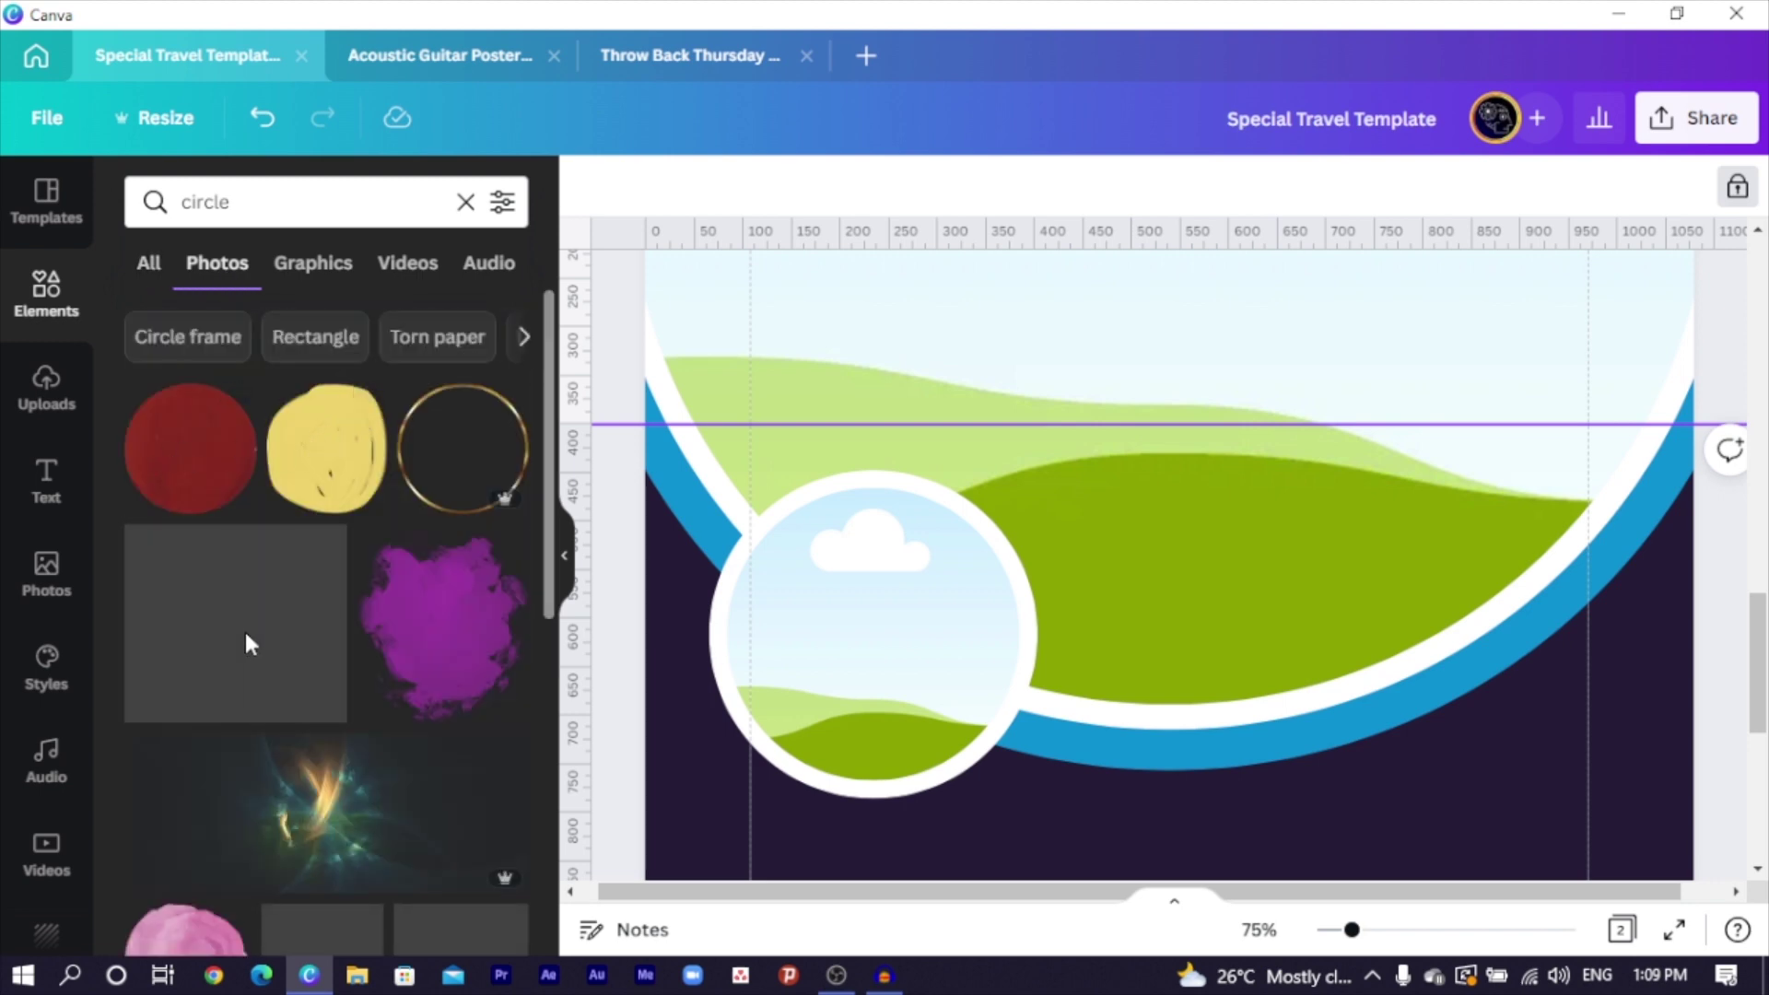
{"action": "scroll", "coordinate": [246, 645], "scroll_direction": "down", "scroll_amount": 5}
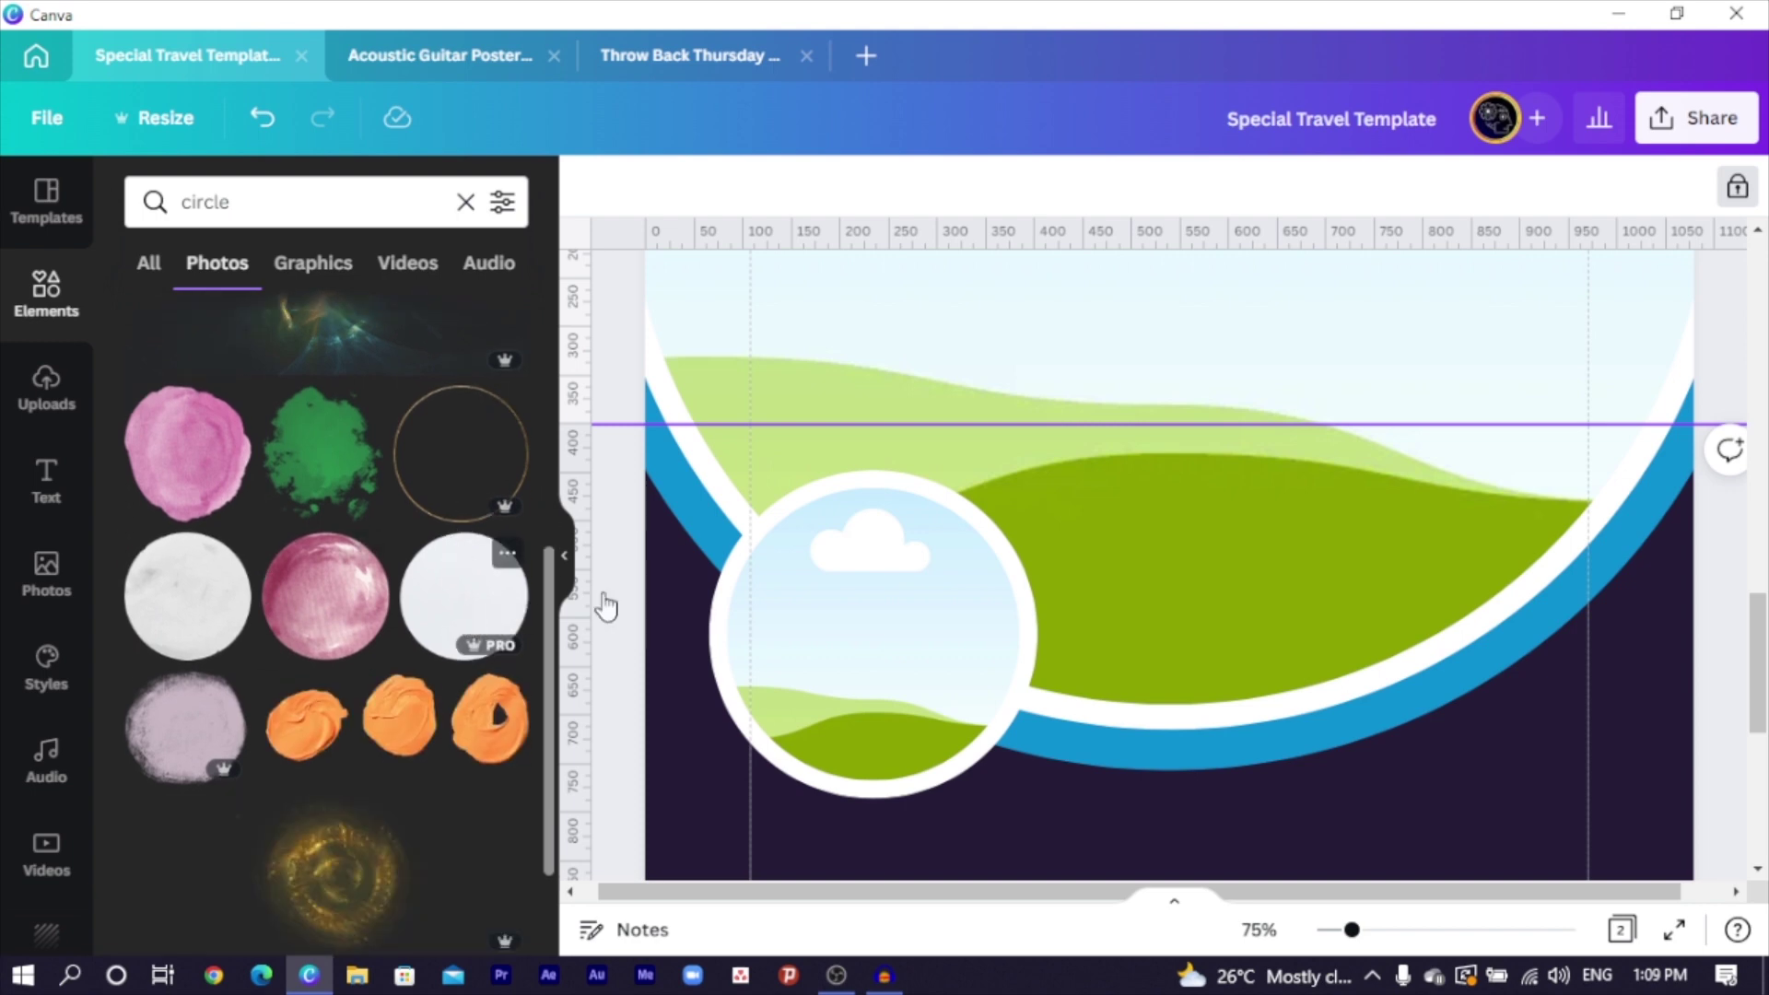
Add the plain light-grey circle photo to page 2, shrink it, and place it just below the small framed circle
{"action": "left_click_drag", "start_coordinate": [605, 606], "coordinate": [1140, 558]}
{"action": "left_click_drag", "start_coordinate": [749, 270], "coordinate": [1151, 673]}
{"action": "left_click_drag", "start_coordinate": [1330, 790], "coordinate": [1403, 661]}
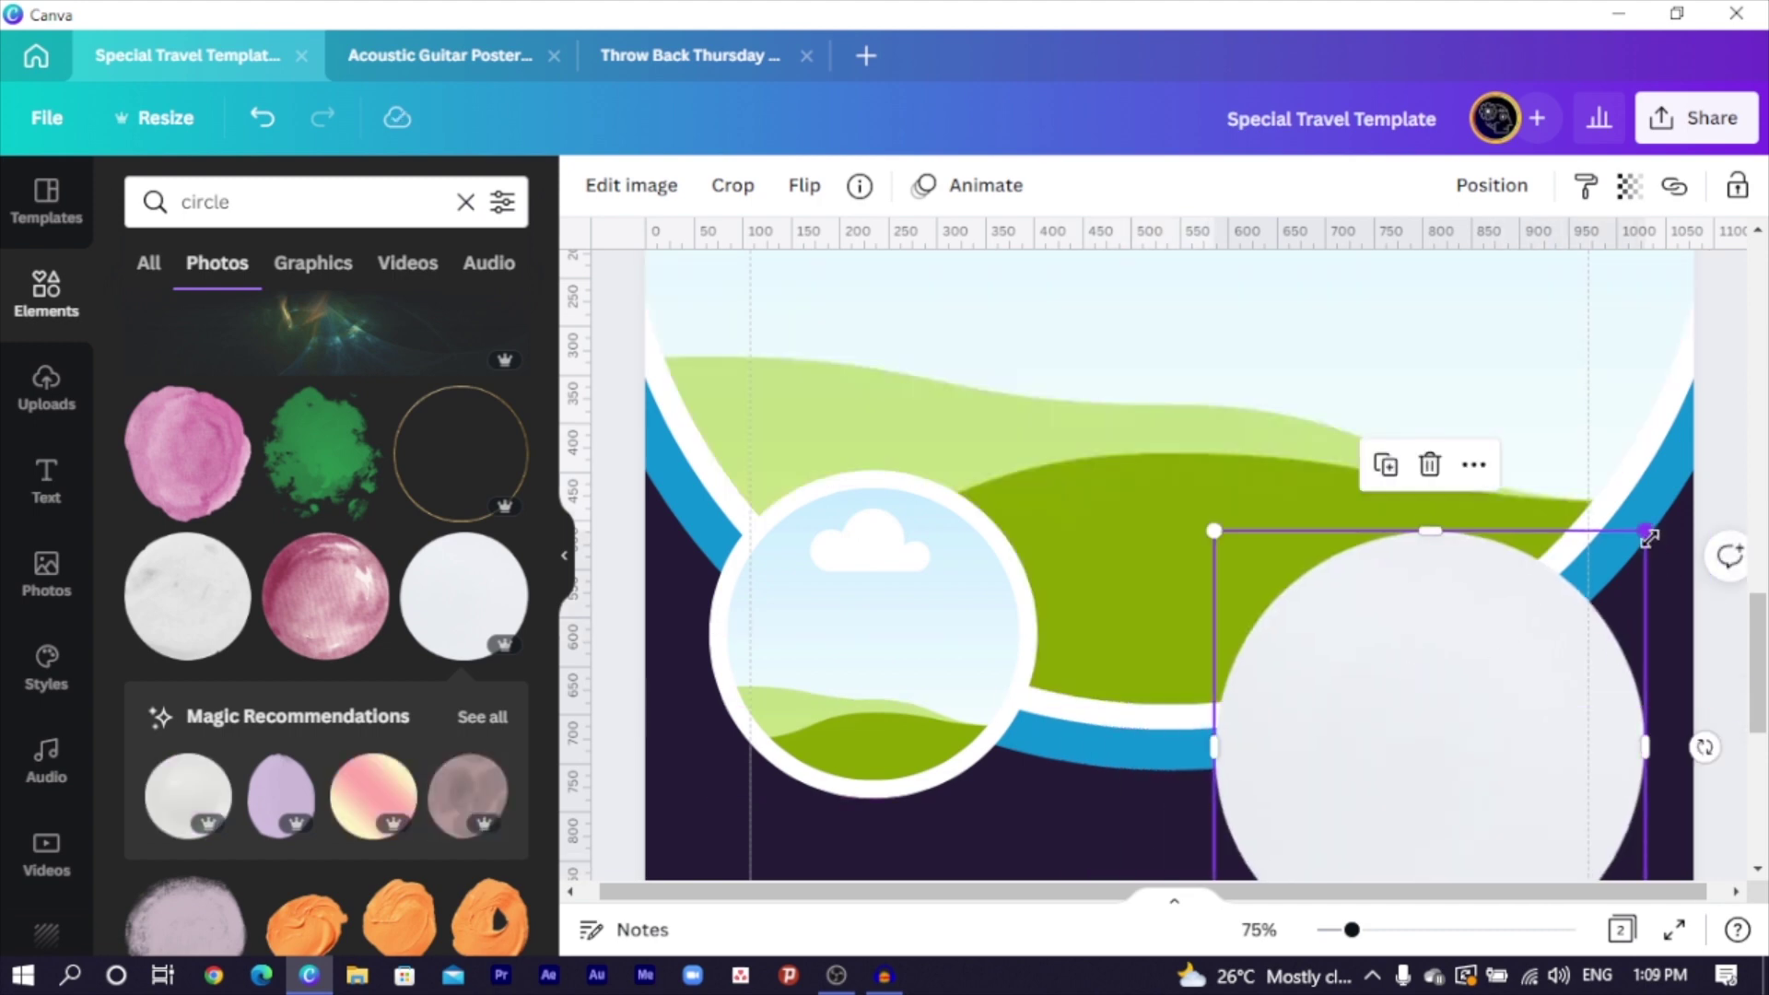
{"action": "left_click_drag", "start_coordinate": [1647, 529], "coordinate": [1473, 788]}
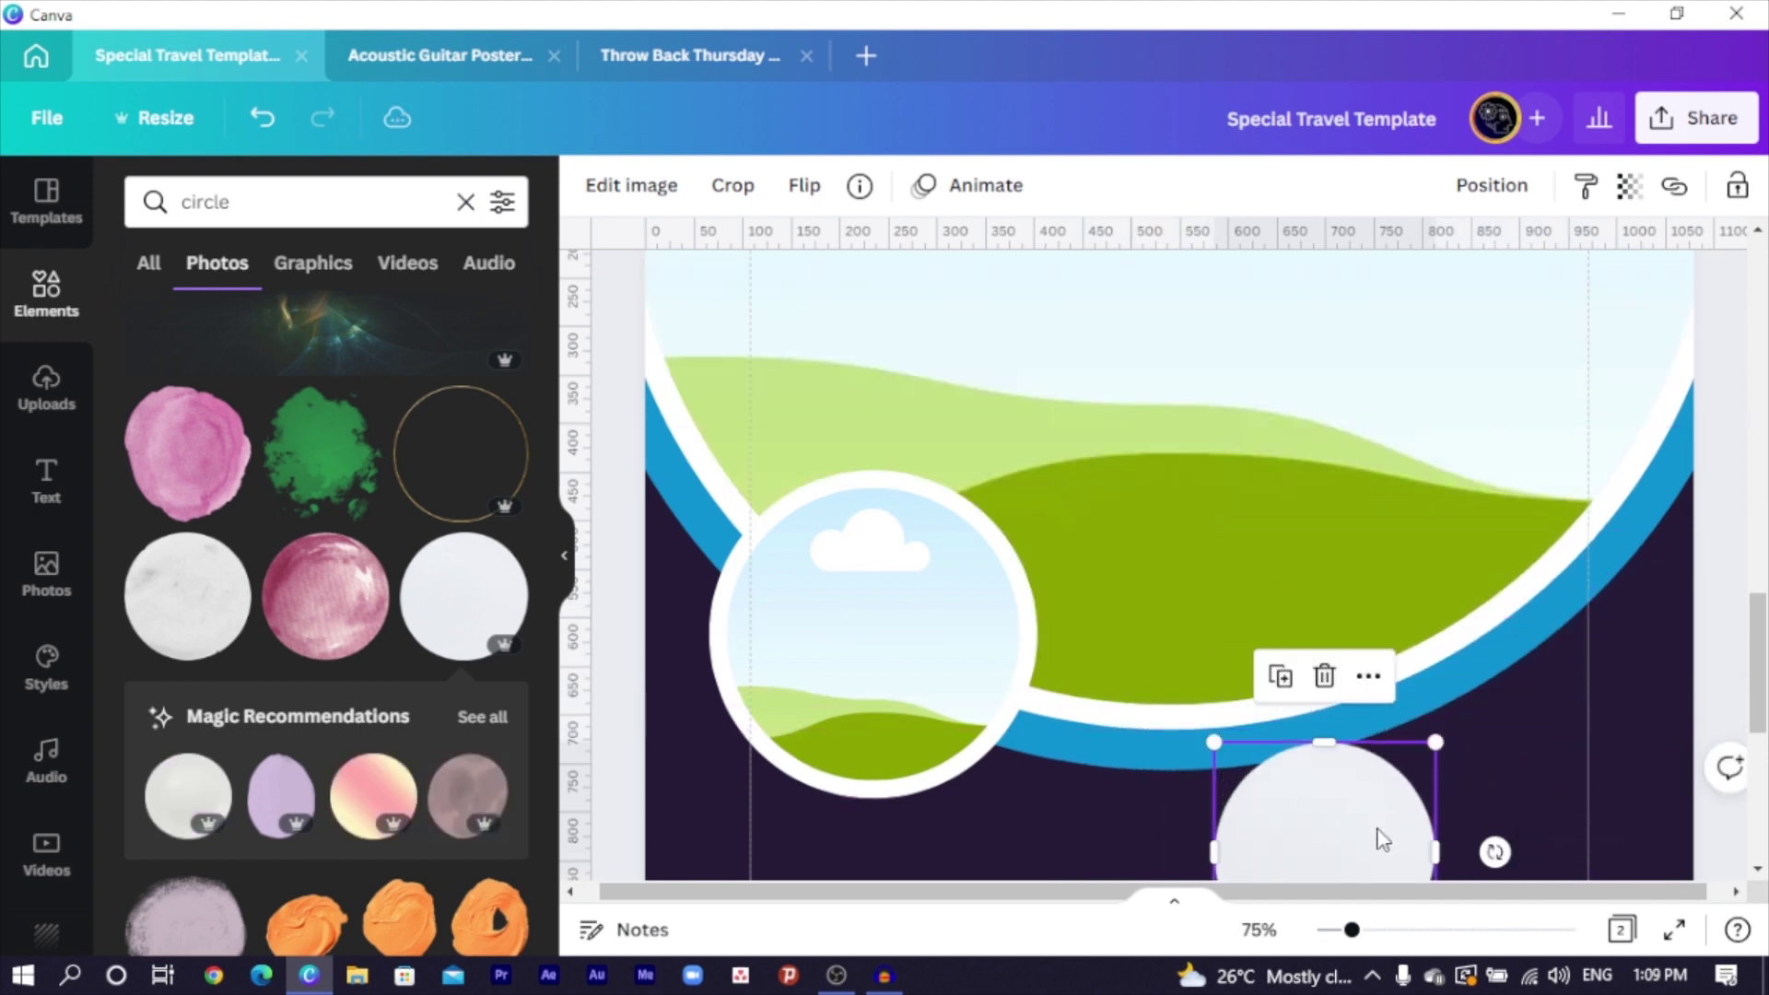
{"action": "left_click_drag", "start_coordinate": [1378, 837], "coordinate": [1212, 812]}
{"action": "scroll", "coordinate": [1248, 705], "scroll_direction": "down", "scroll_amount": 3}
{"action": "left_click_drag", "start_coordinate": [1232, 620], "coordinate": [880, 726]}
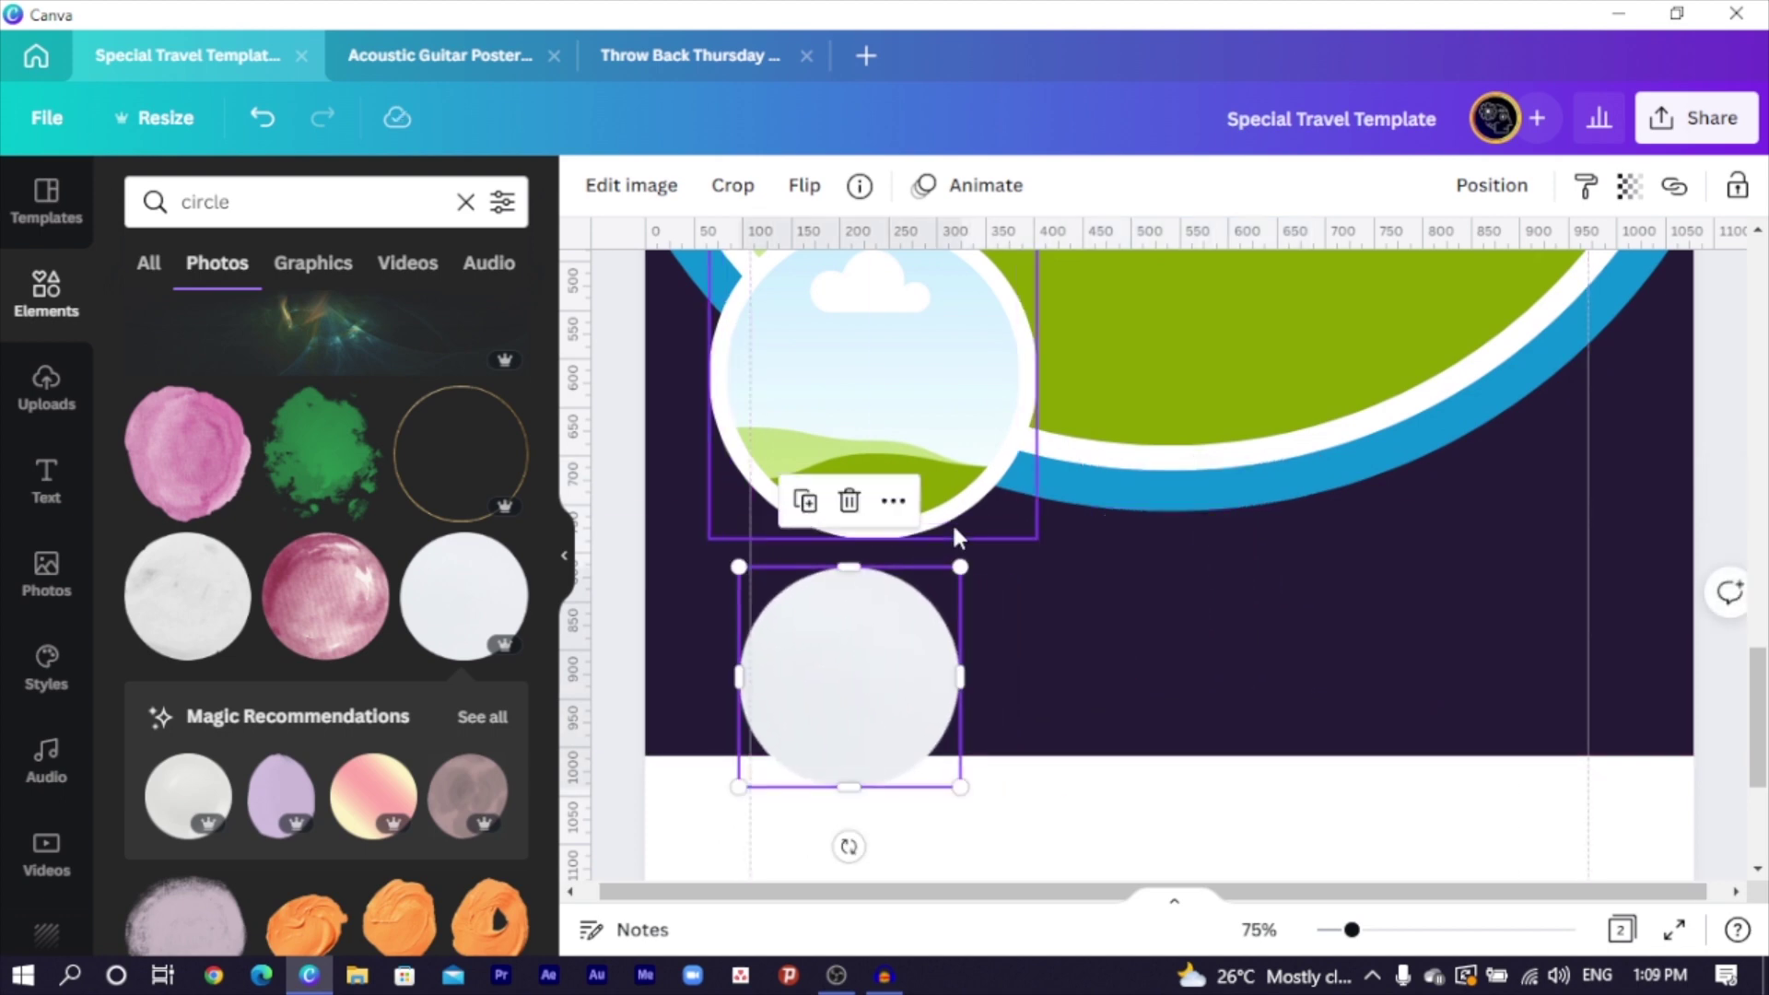
Copy the small frame's white circle to the dark band's right side, and enlarge the light-grey circle there to the same size
{"action": "left_click", "coordinate": [955, 536]}
{"action": "left_click_drag", "start_coordinate": [952, 538], "coordinate": [1449, 698]}
{"action": "left_click_drag", "start_coordinate": [860, 715], "coordinate": [1414, 599]}
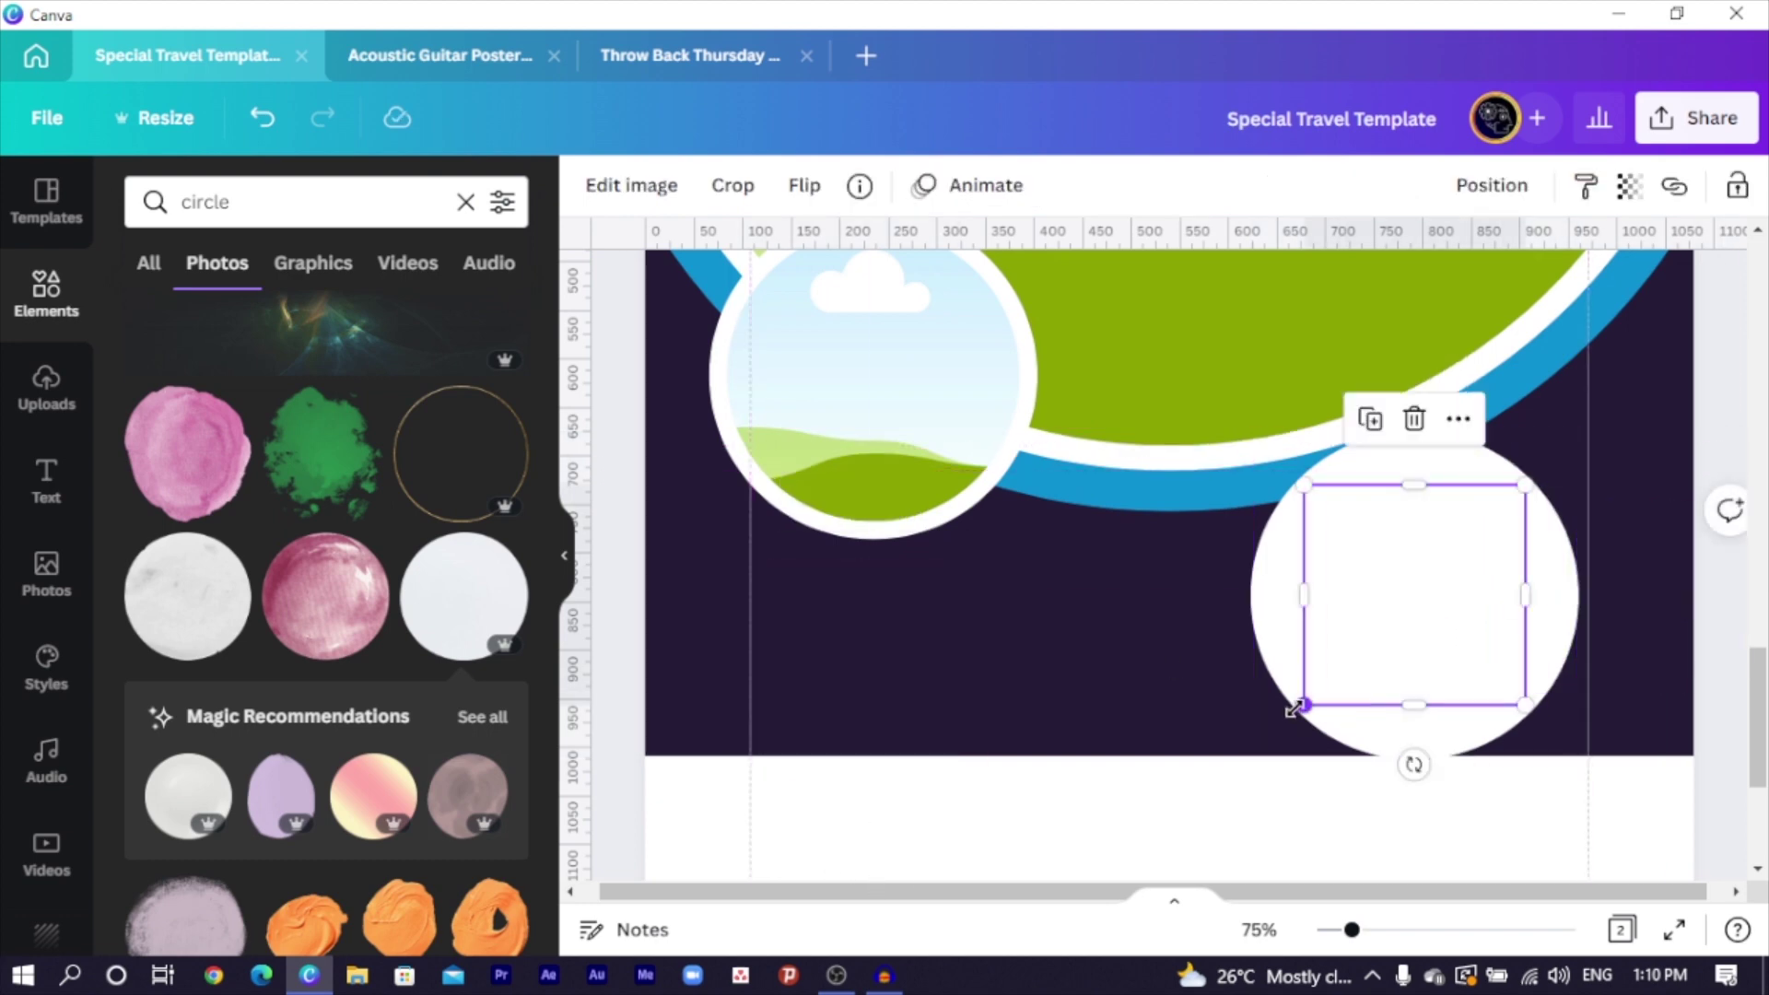
{"action": "left_click_drag", "start_coordinate": [1294, 708], "coordinate": [1254, 765]}
Move the copied white circle off the light-grey circle to sit beside it, nearer the page centre, and select the light-grey circle
{"action": "left_click_drag", "start_coordinate": [1483, 619], "coordinate": [1163, 664]}
{"action": "left_click", "coordinate": [1424, 597]}
{"action": "left_click", "coordinate": [1152, 667]}
{"action": "left_click", "coordinate": [1521, 601]}
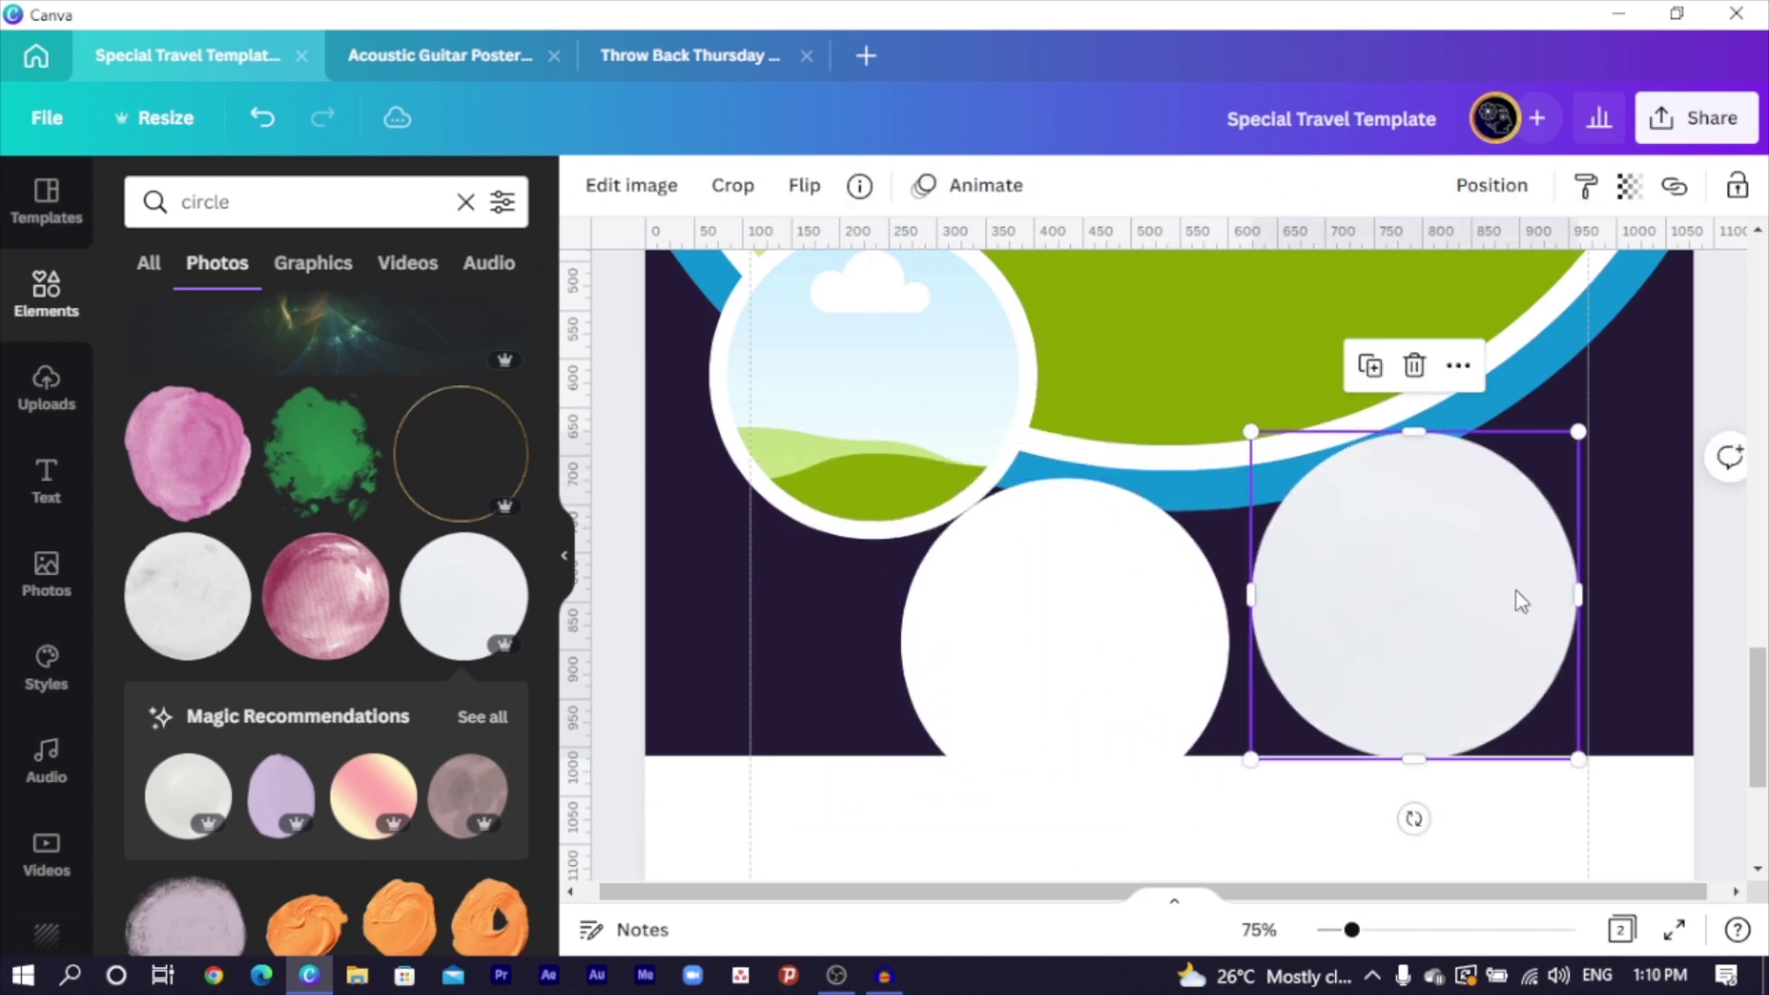
Delete the copied white circle from the dark band and select the light-grey circle beside it
{"action": "left_click", "coordinate": [1177, 650]}
{"action": "key", "text": "Delete"}
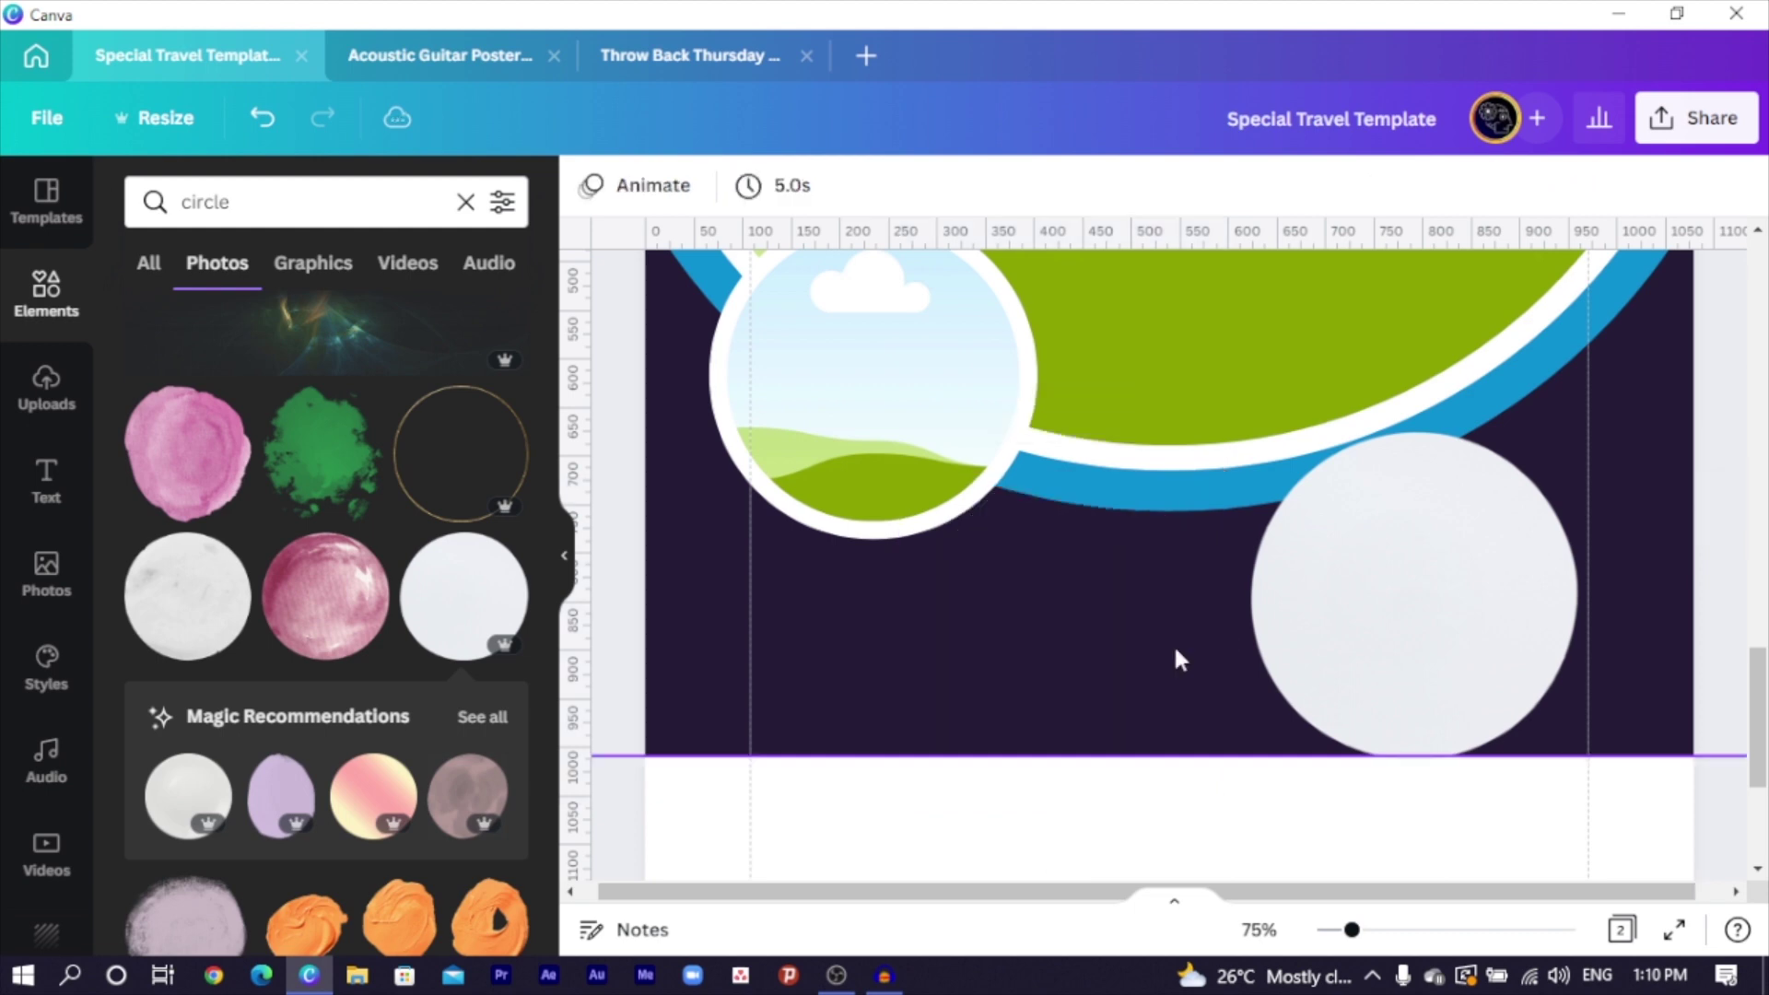
{"action": "left_click", "coordinate": [1367, 600]}
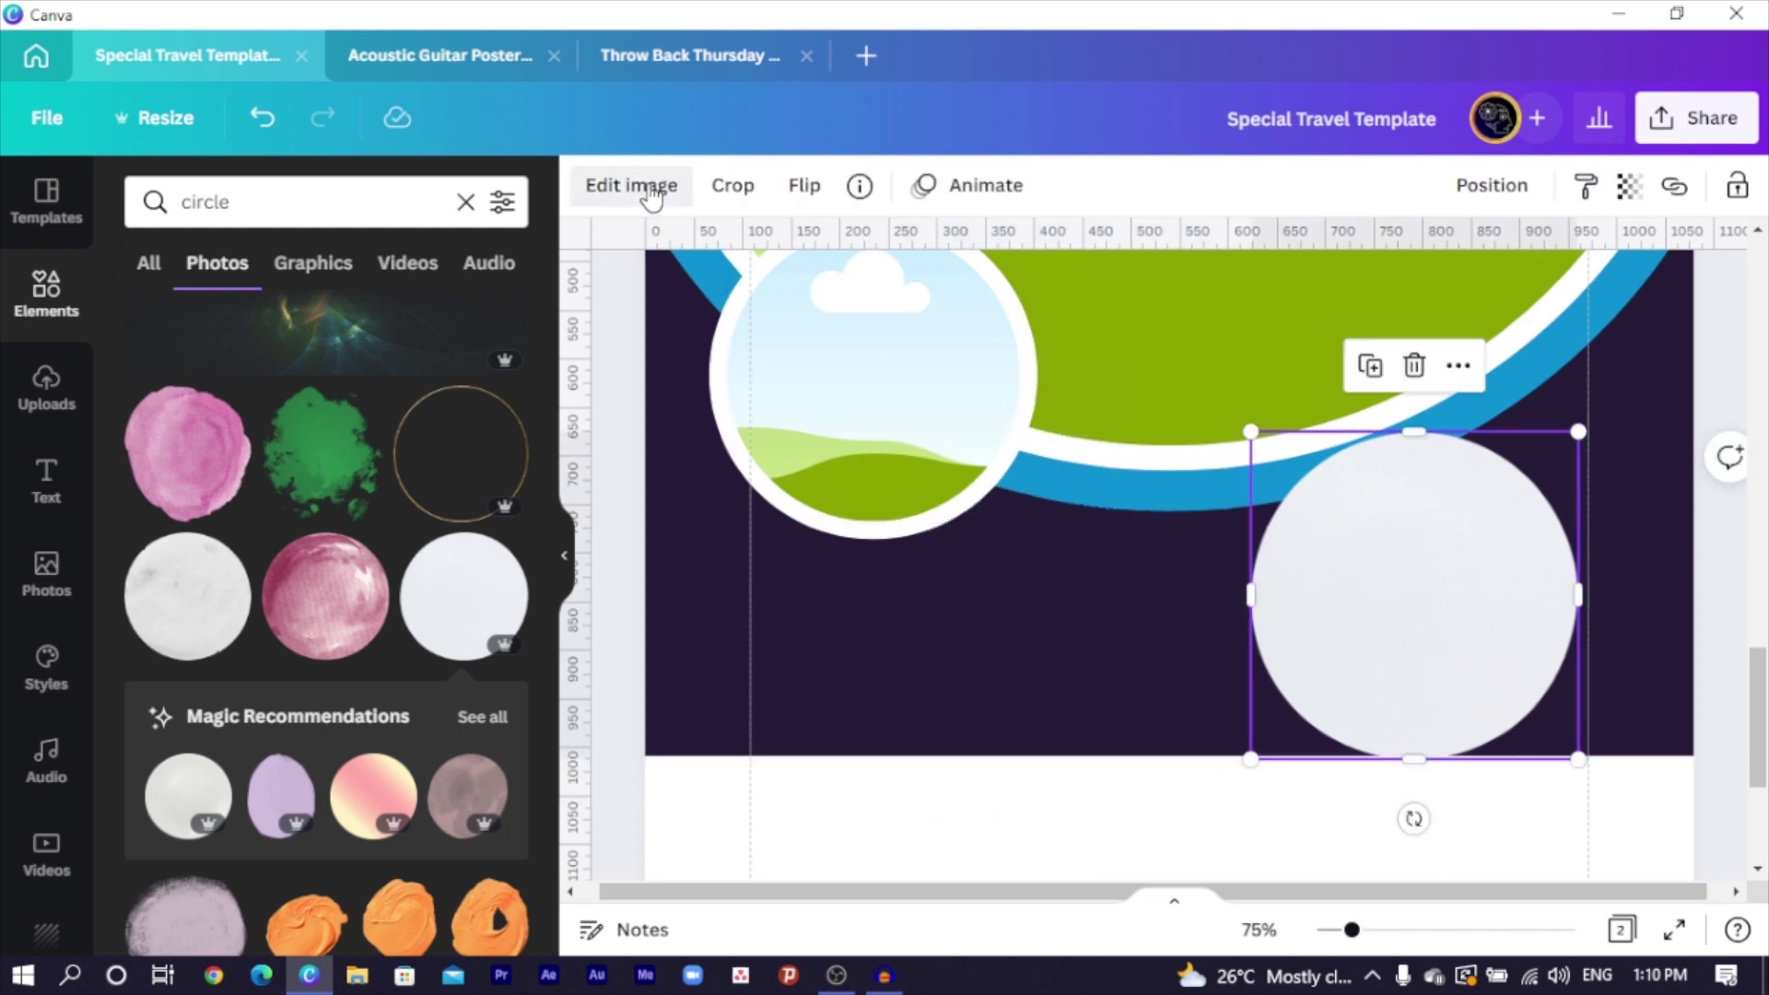
Search the image effects for "shadow" and give the light-grey circle a Glow shadow with size 14, blur 11 and transparency 23
{"action": "left_click", "coordinate": [278, 279]}
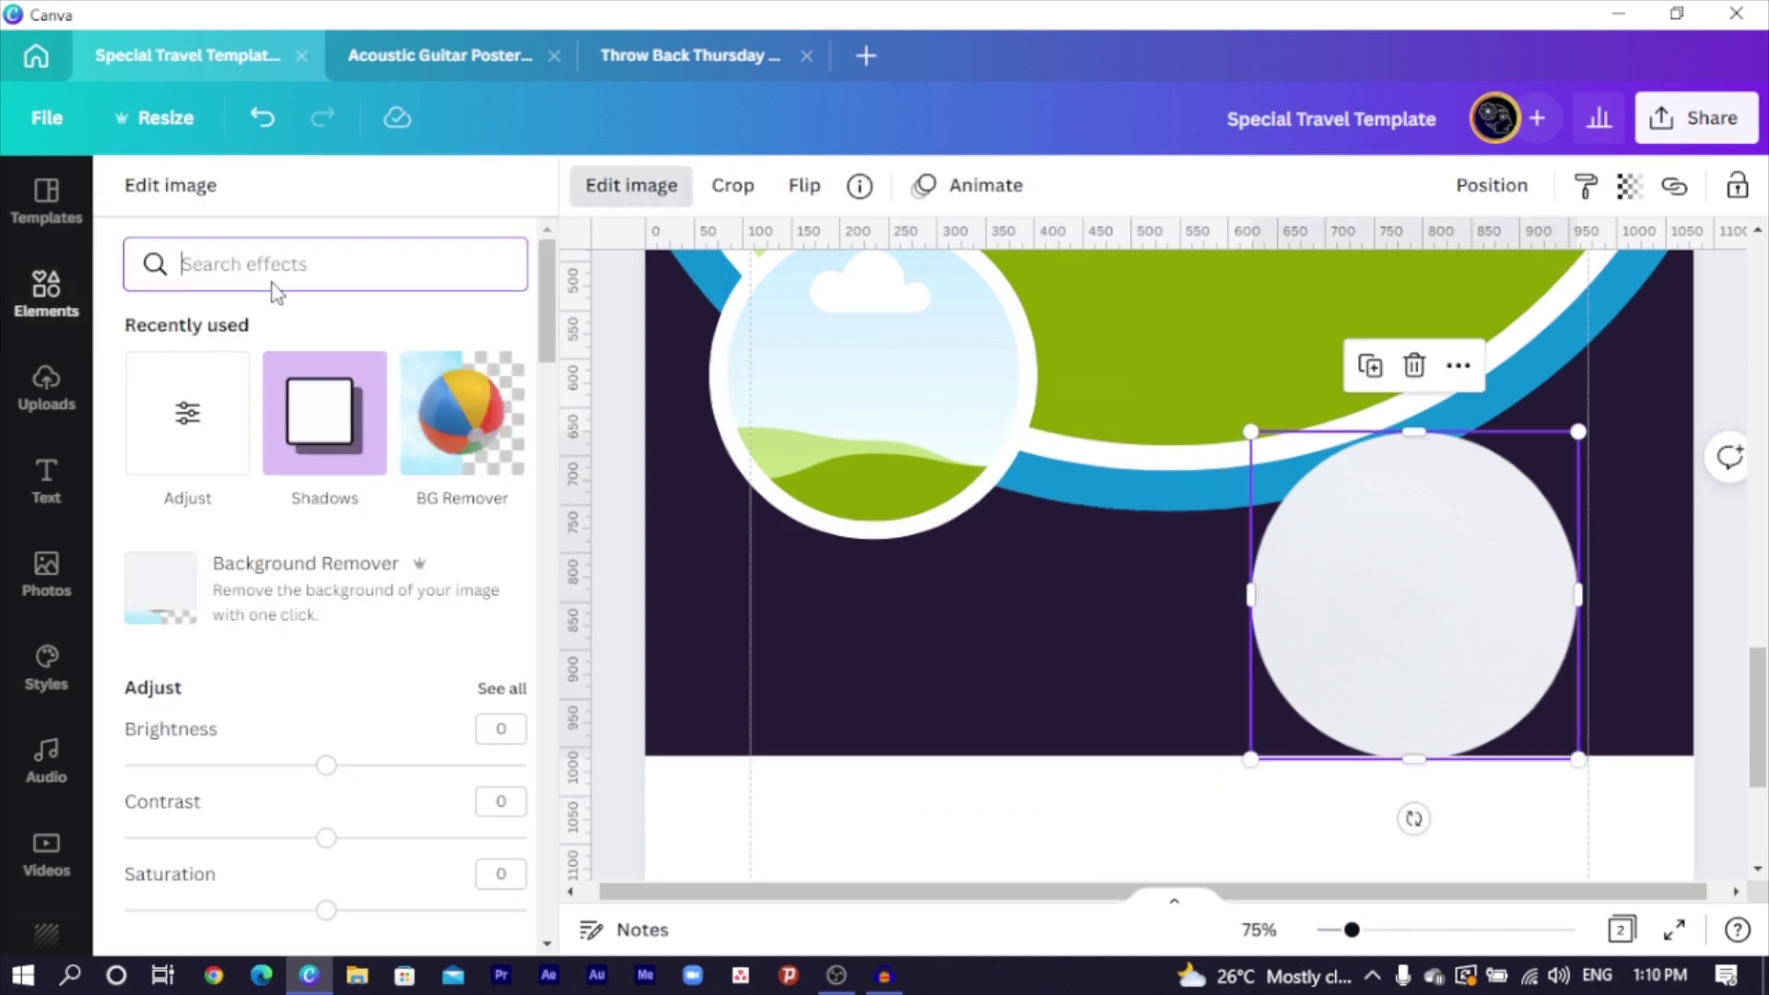
{"action": "type", "text": "shadow"}
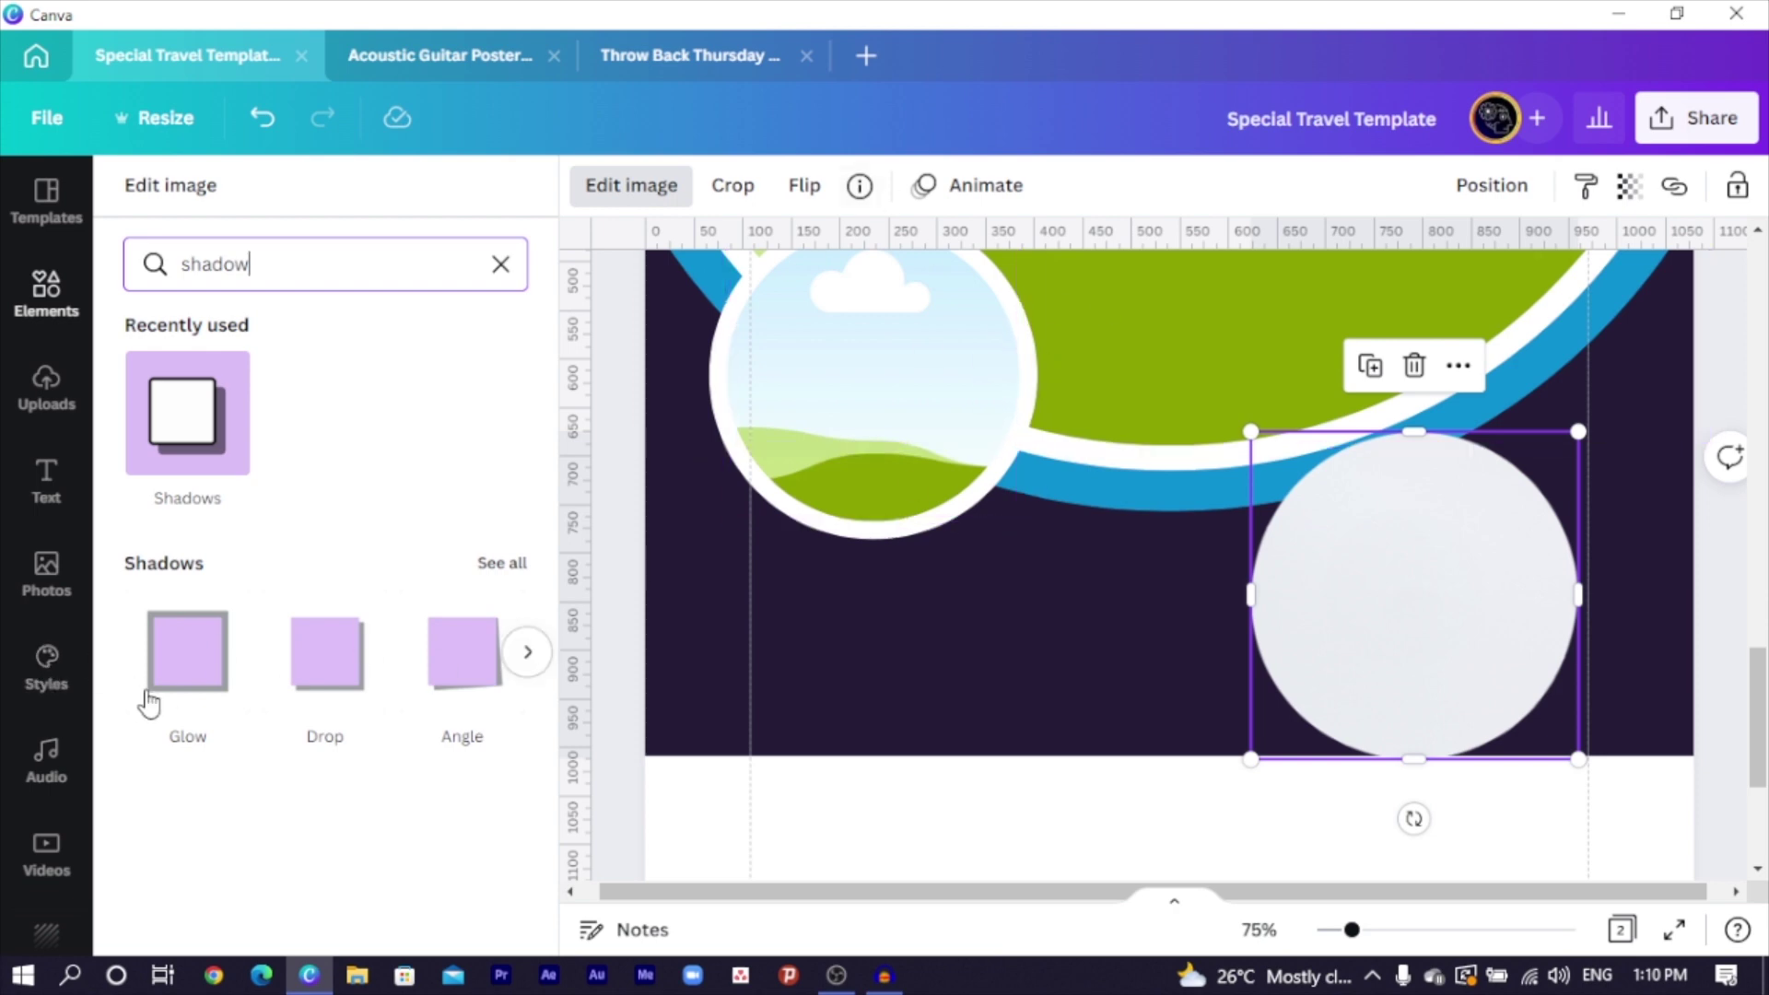
{"action": "left_click", "coordinate": [190, 651]}
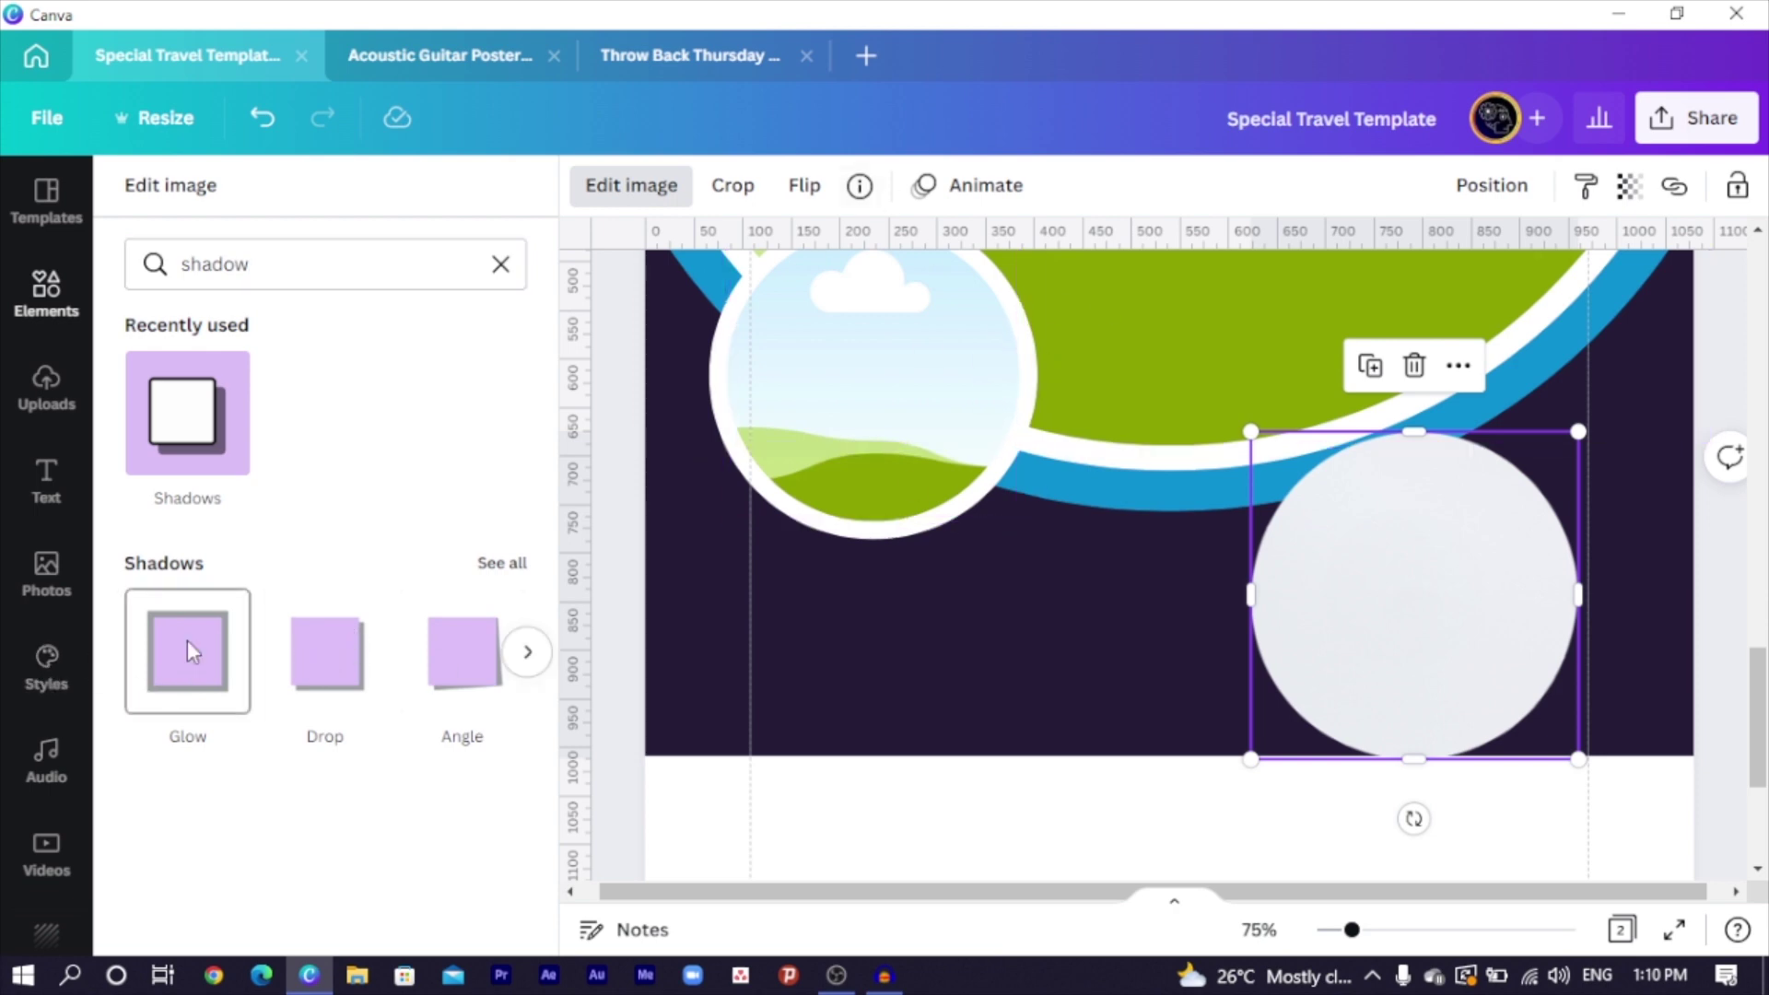
{"action": "left_click", "coordinate": [188, 647]}
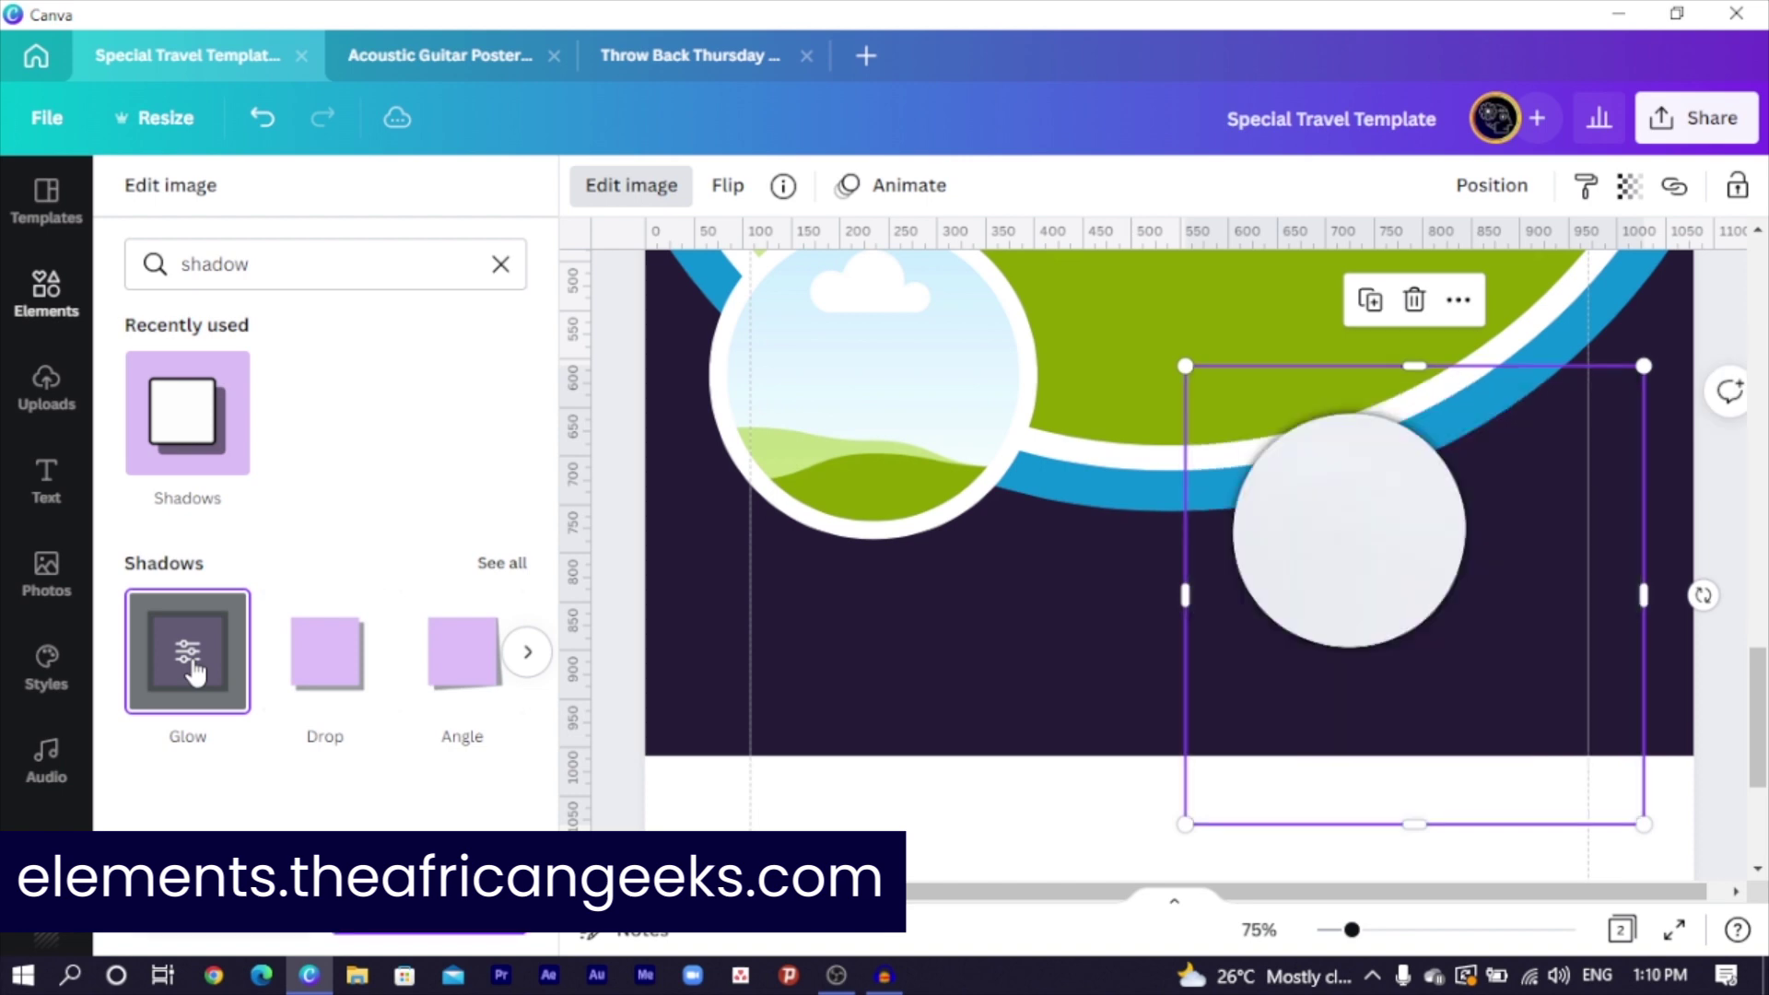
{"action": "left_click", "coordinate": [190, 654]}
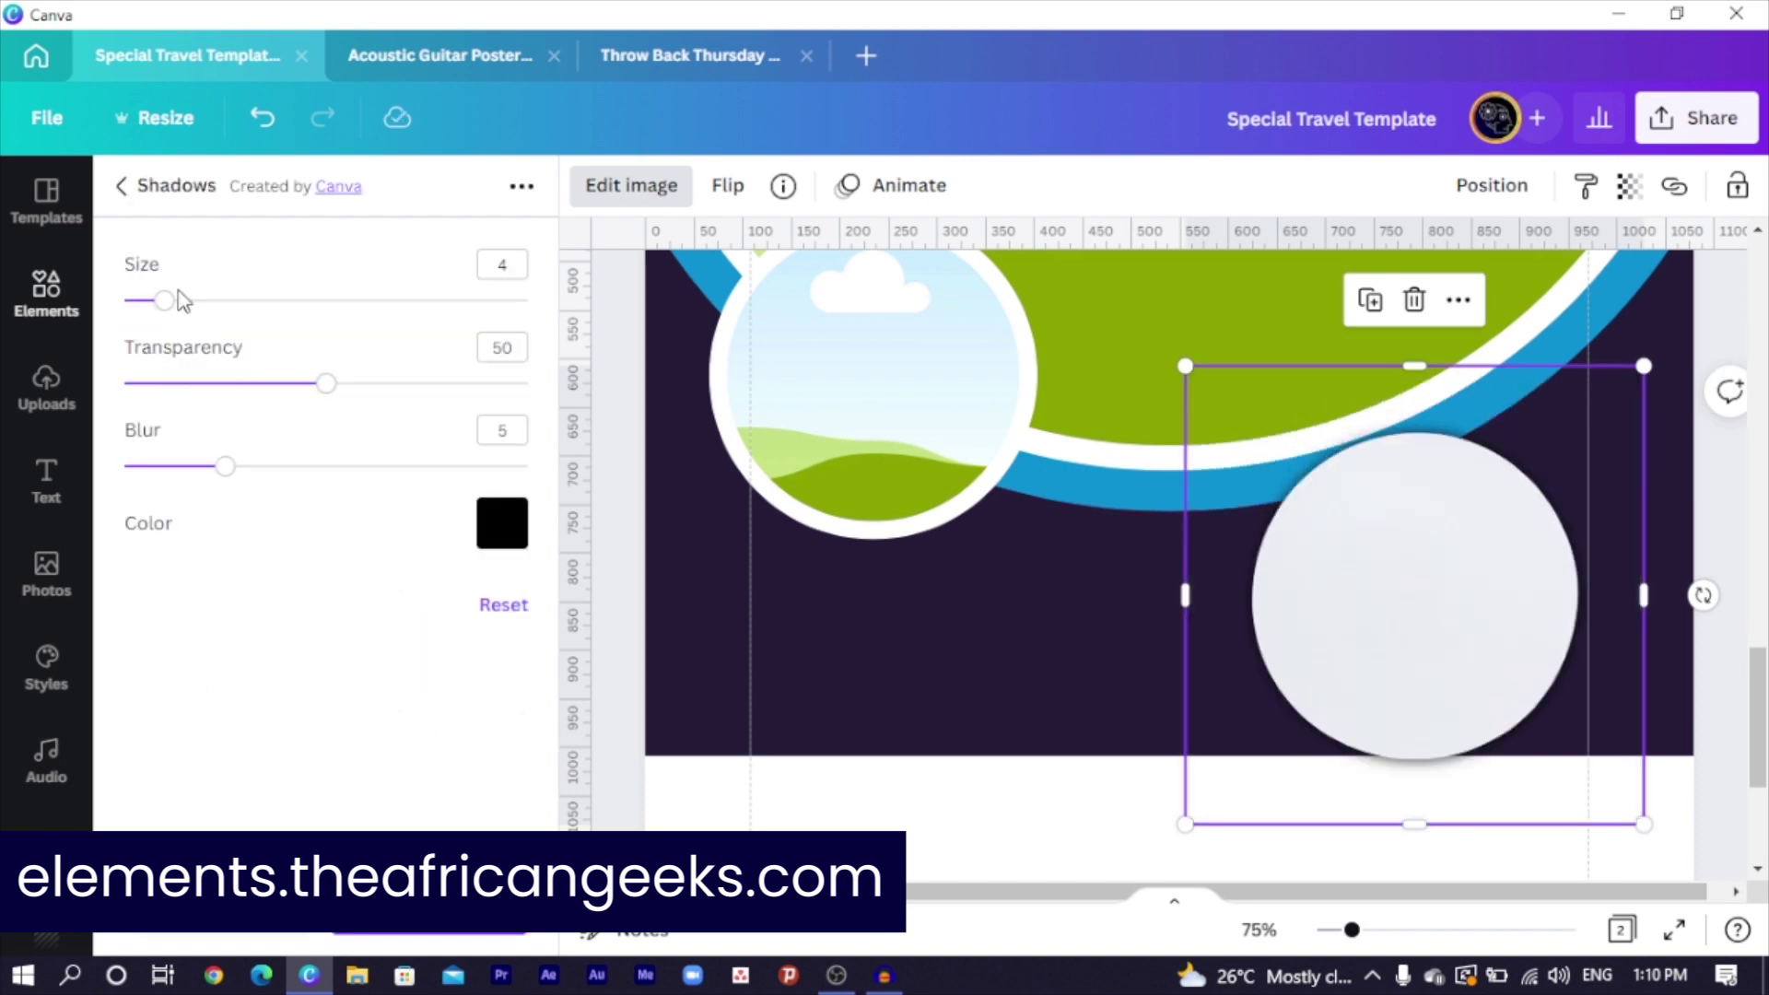
{"action": "left_click_drag", "start_coordinate": [178, 309], "coordinate": [266, 303]}
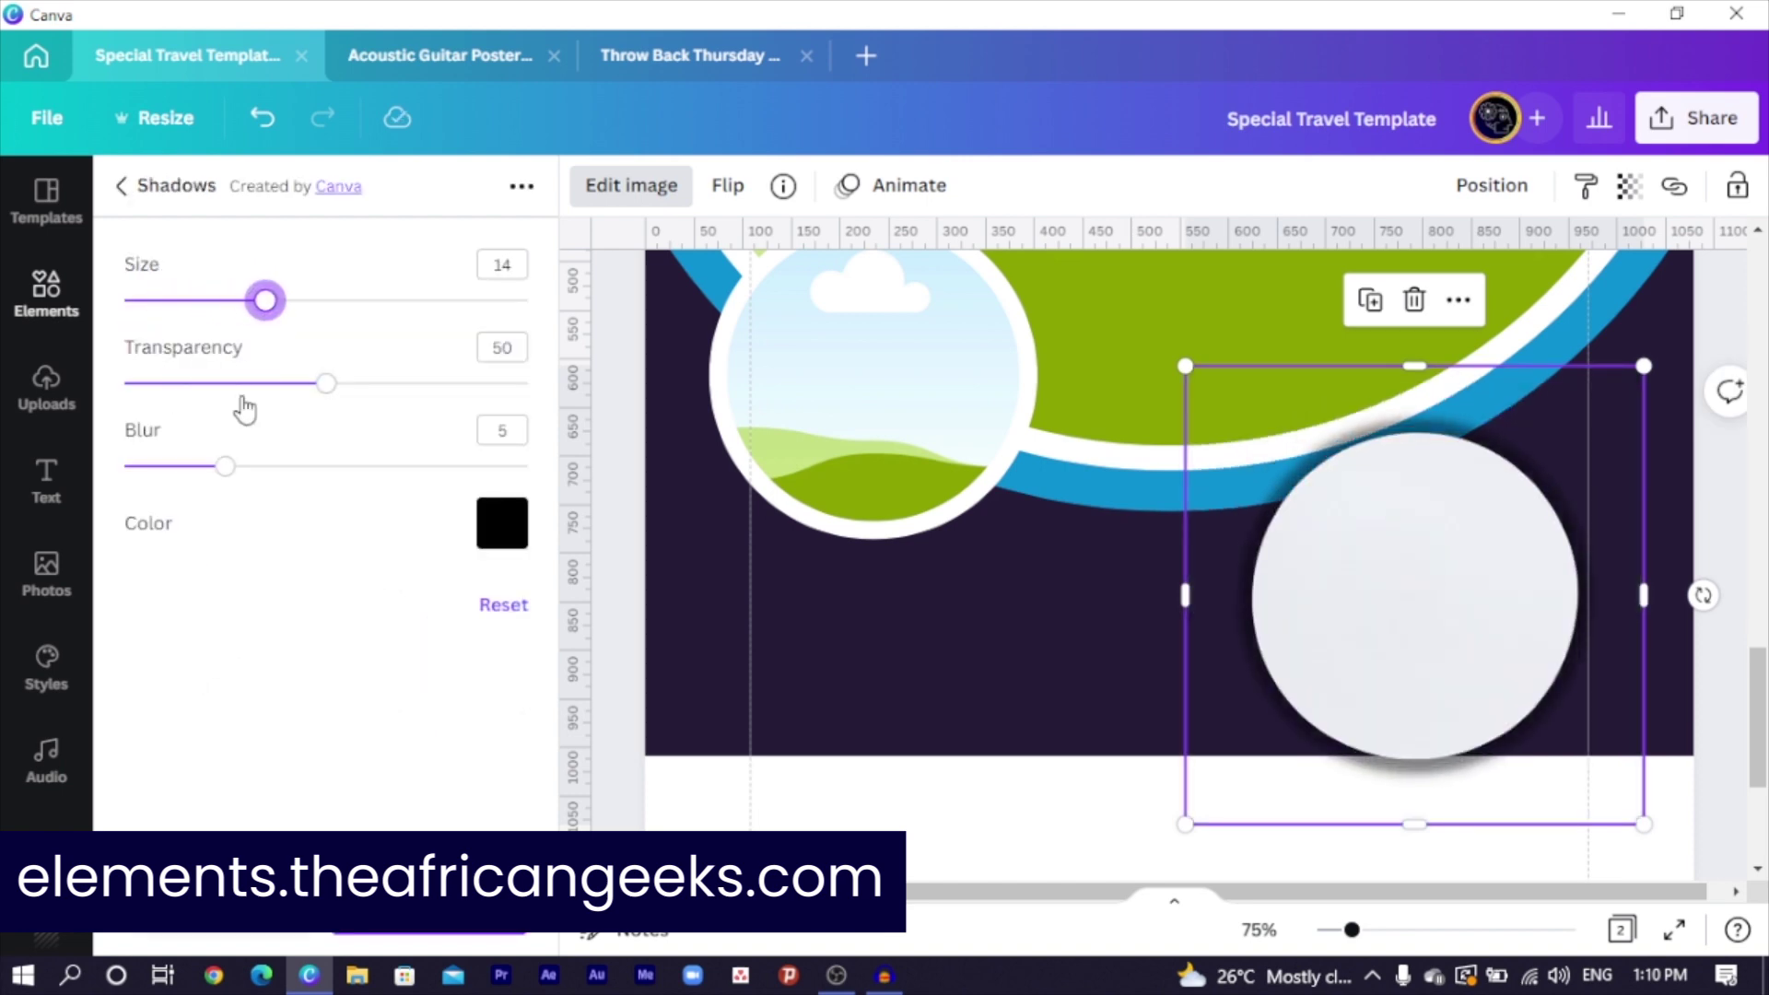
{"action": "left_click_drag", "start_coordinate": [225, 465], "coordinate": [347, 465]}
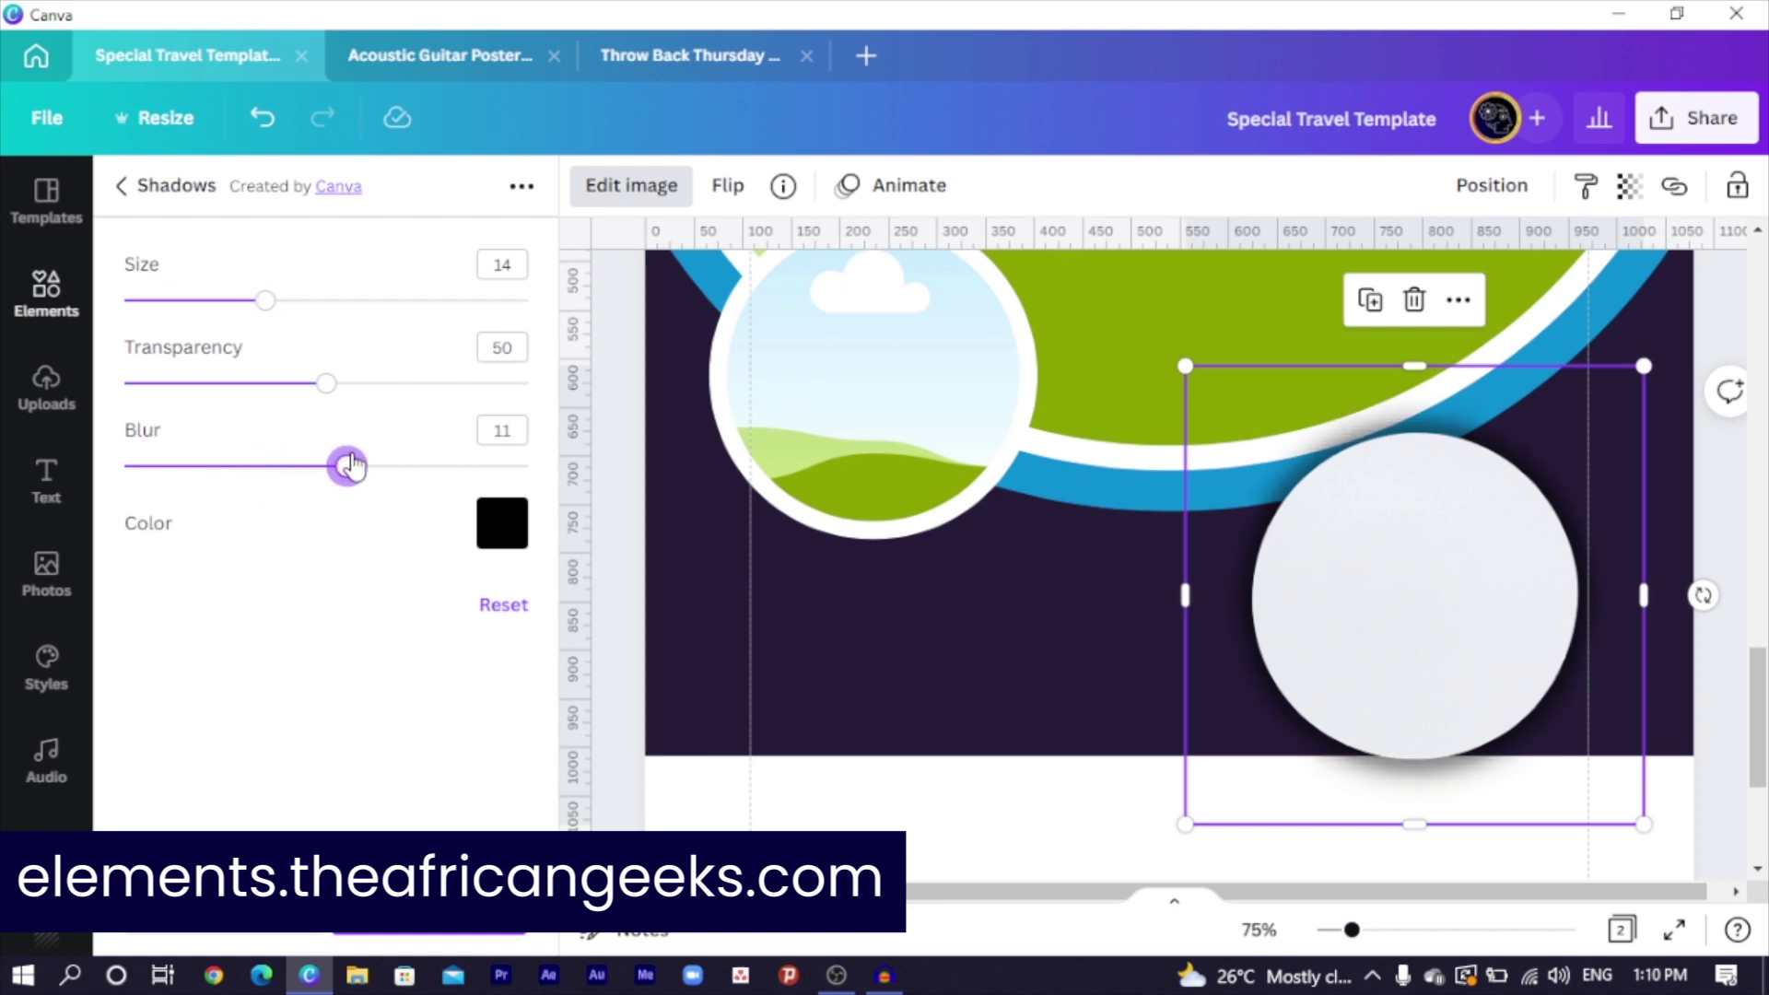
{"action": "left_click_drag", "start_coordinate": [326, 383], "coordinate": [220, 428]}
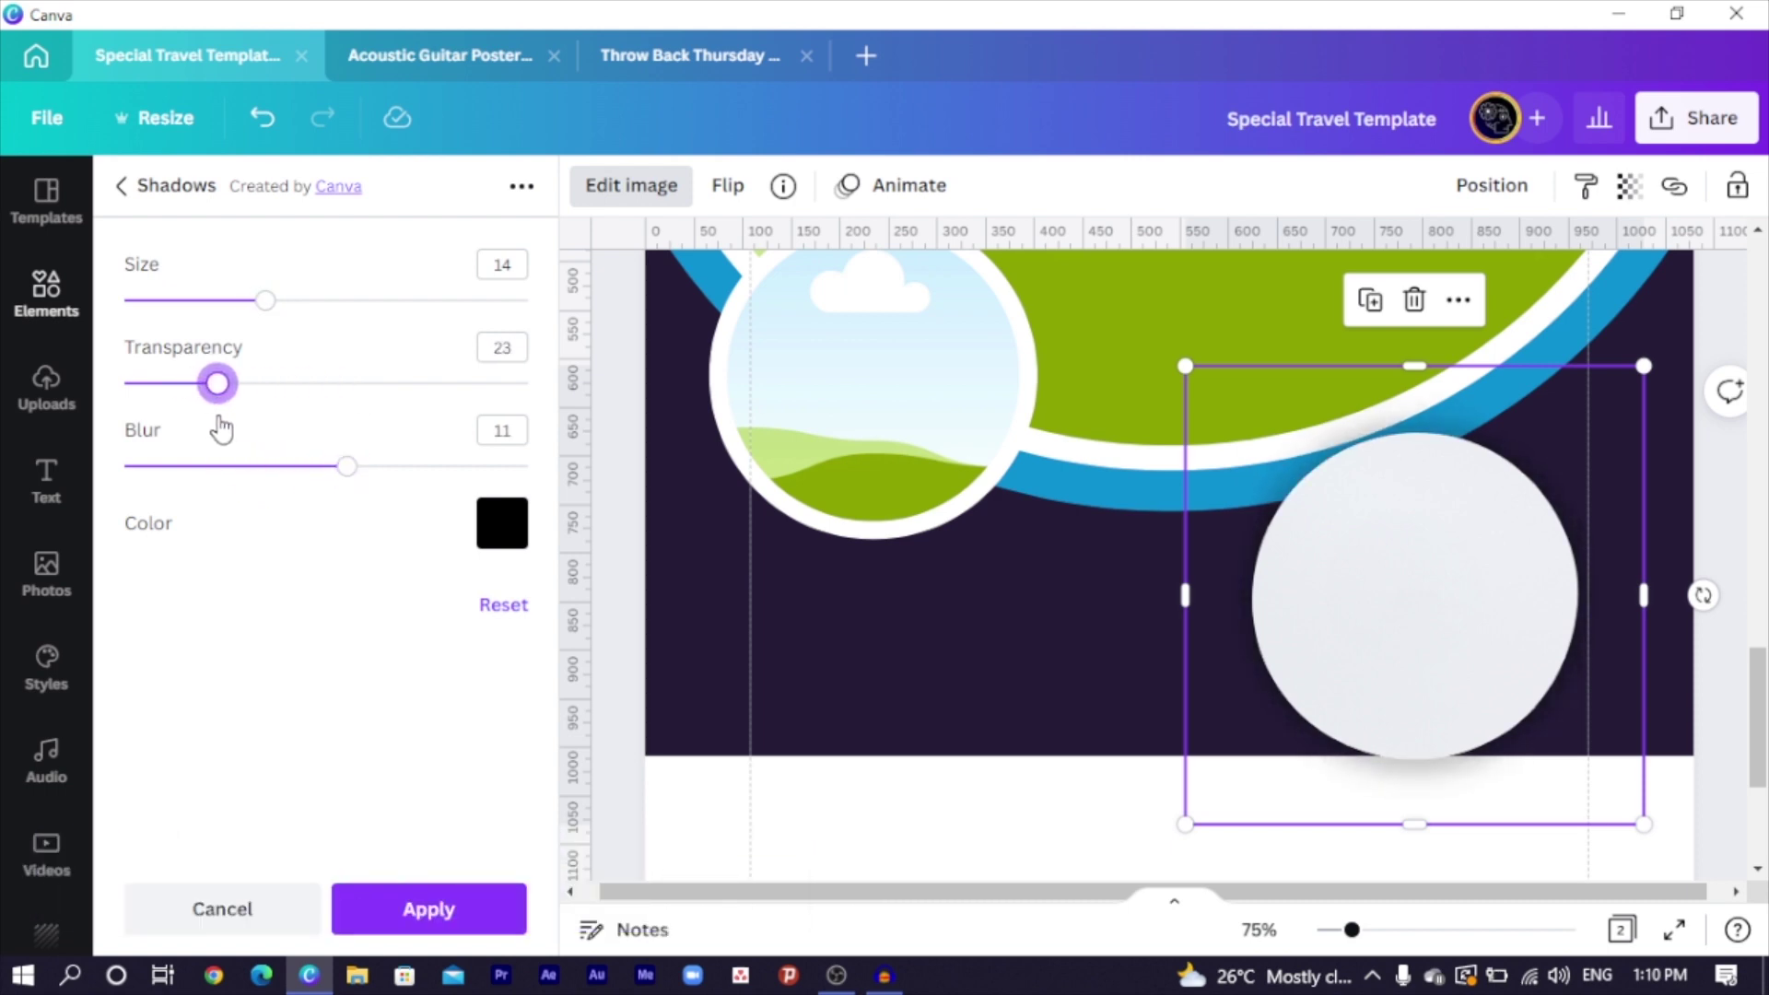
Move the shadowed light-grey circle behind the small framed photo circle and nudge it until the two are centred on each other
{"action": "left_click_drag", "start_coordinate": [1313, 660], "coordinate": [783, 620]}
{"action": "scroll", "coordinate": [783, 620], "scroll_direction": "up", "scroll_amount": 5}
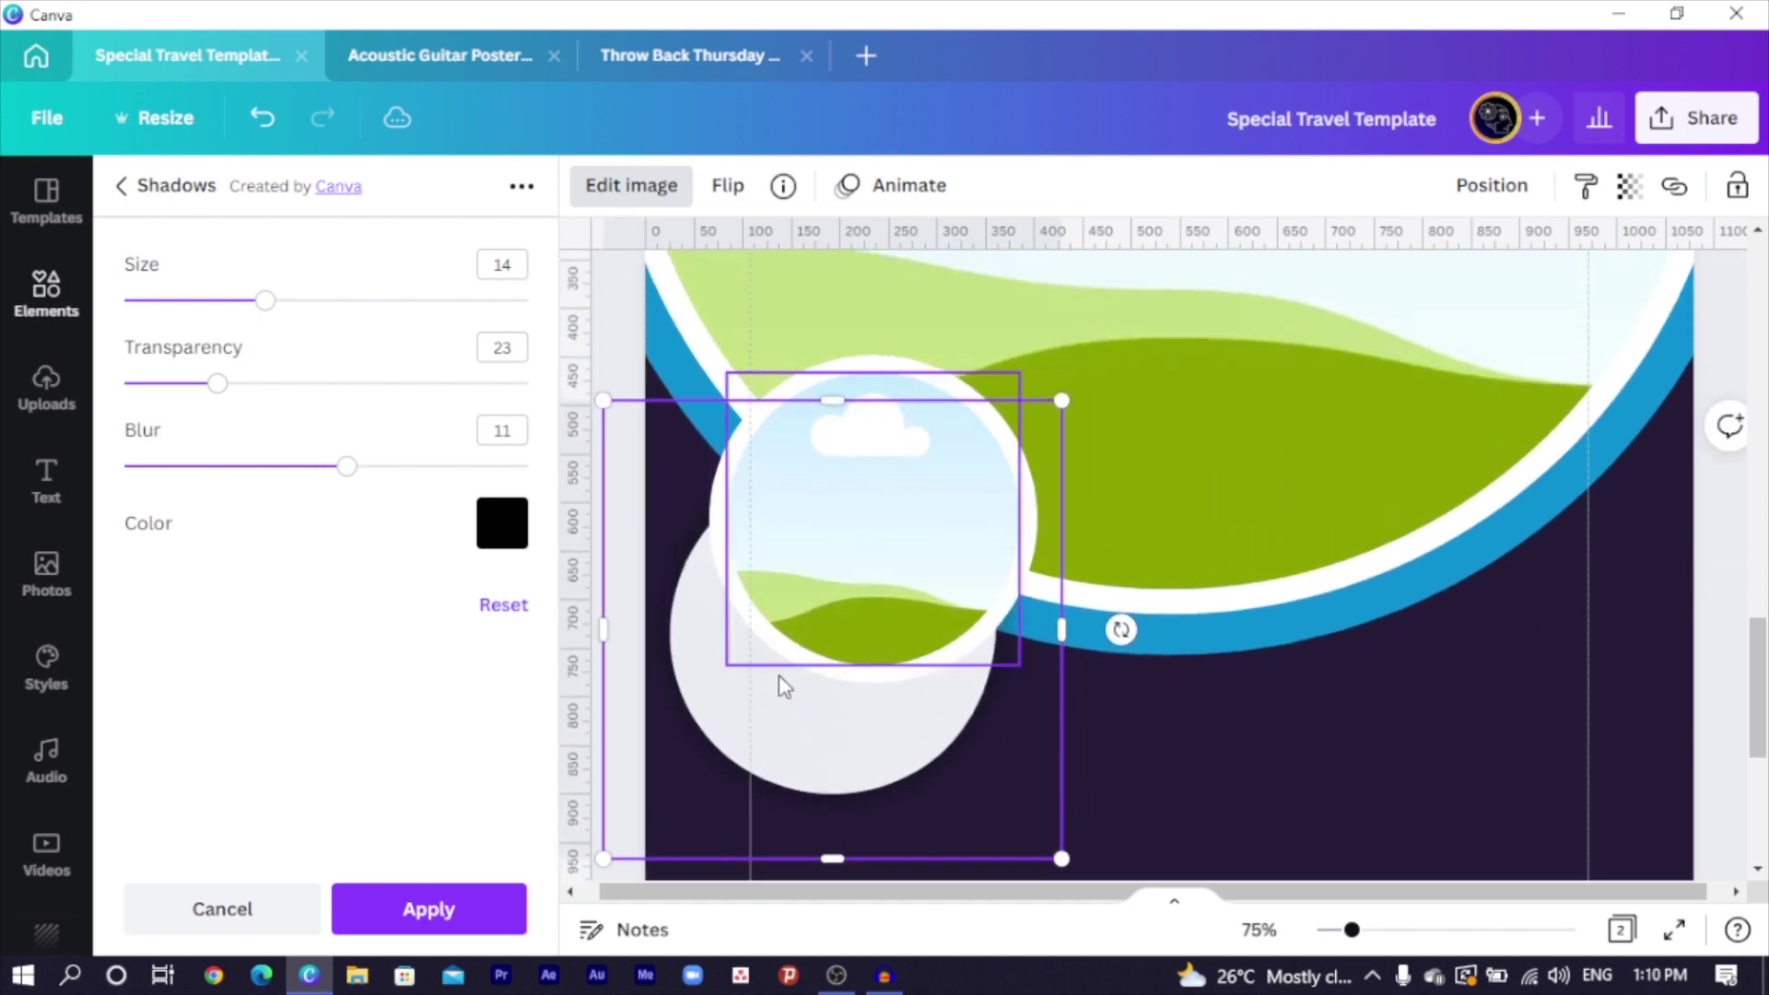
{"action": "mouse_move", "coordinate": [722, 820]}
{"action": "left_mouse_down"}
{"action": "mouse_move", "coordinate": [774, 683]}
{"action": "mouse_move", "coordinate": [700, 807]}
{"action": "left_mouse_up"}
{"action": "key", "text": "Up"}
{"action": "key", "text": "Up"}
{"action": "key", "text": "Up"}
{"action": "key", "text": "Up"}
{"action": "key", "text": "Up"}
{"action": "key", "text": "Up"}
{"action": "key", "text": "Up"}
{"action": "key", "text": "Up"}
{"action": "key", "text": "Up"}
{"action": "key", "text": "Up"}
{"action": "key", "text": "Up"}
{"action": "key", "text": "Up"}
{"action": "key", "text": "Up"}
{"action": "key", "text": "Up"}
{"action": "key", "text": "Up"}
{"action": "key", "text": "Up"}
{"action": "key", "text": "Up"}
{"action": "key", "text": "Up"}
{"action": "key", "text": "Up"}
{"action": "key", "text": "Up"}
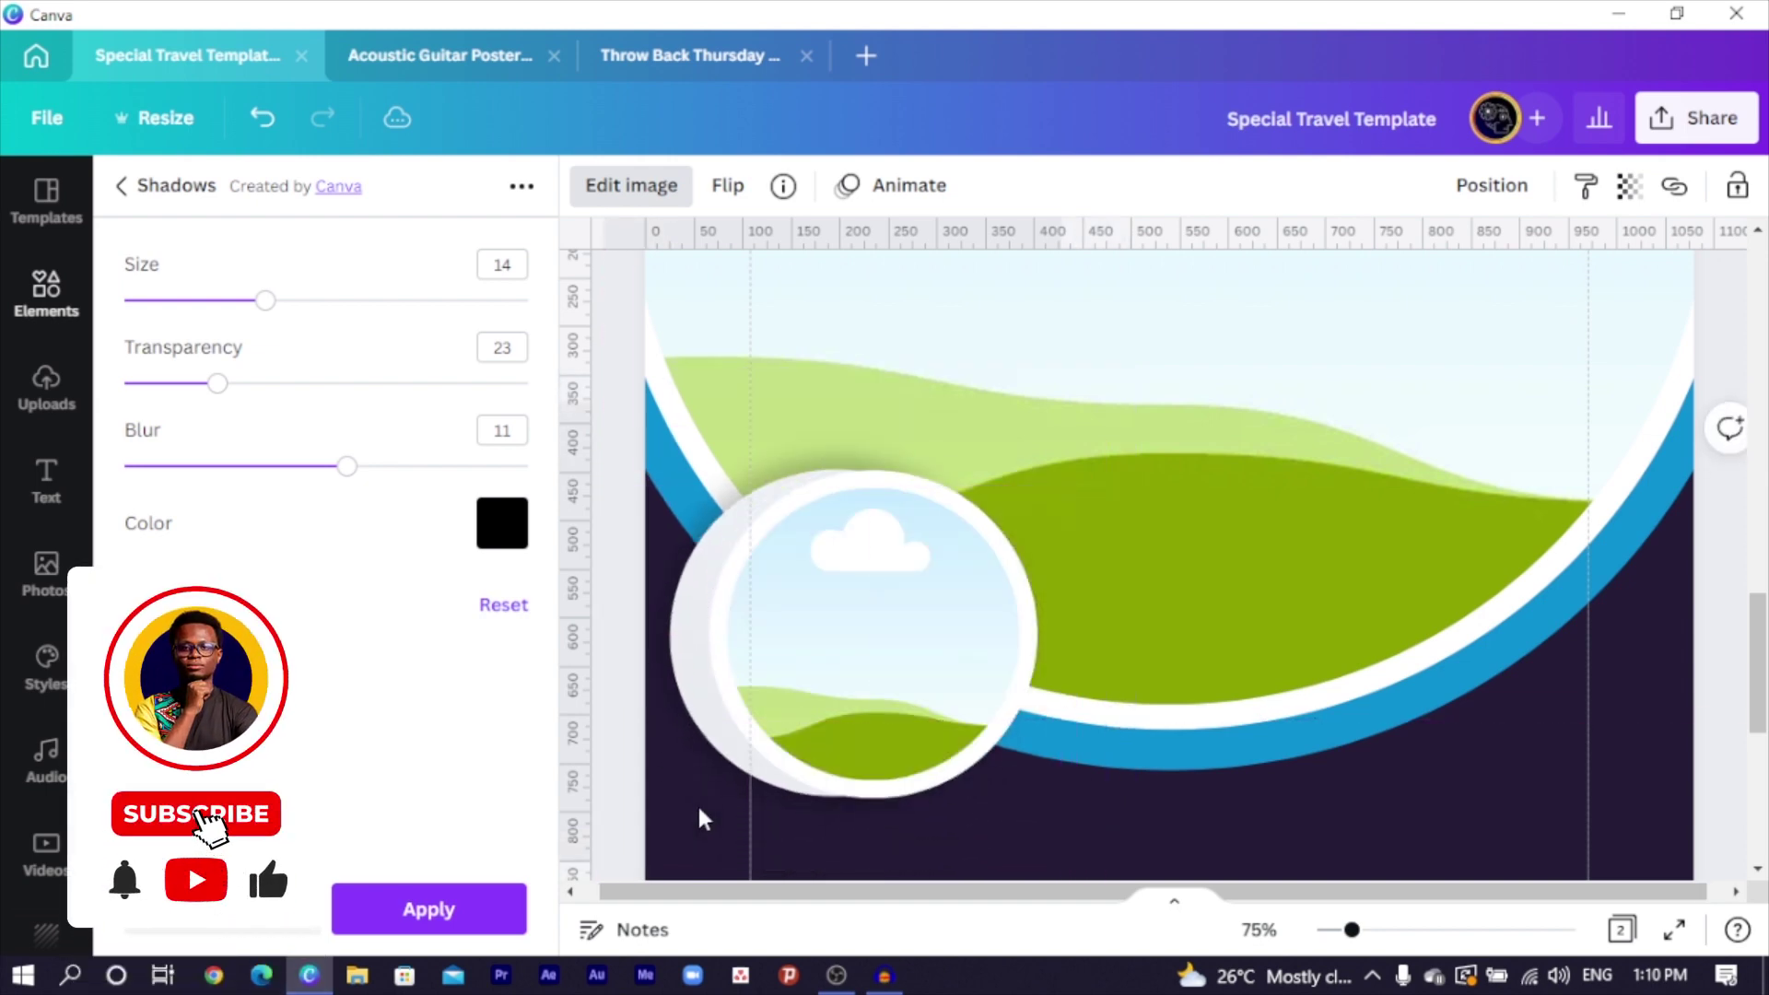
{"action": "key", "text": "shift+Right"}
{"action": "key", "text": "shift+Right"}
{"action": "key", "text": "shift+Right"}
{"action": "key", "text": "shift+Right"}
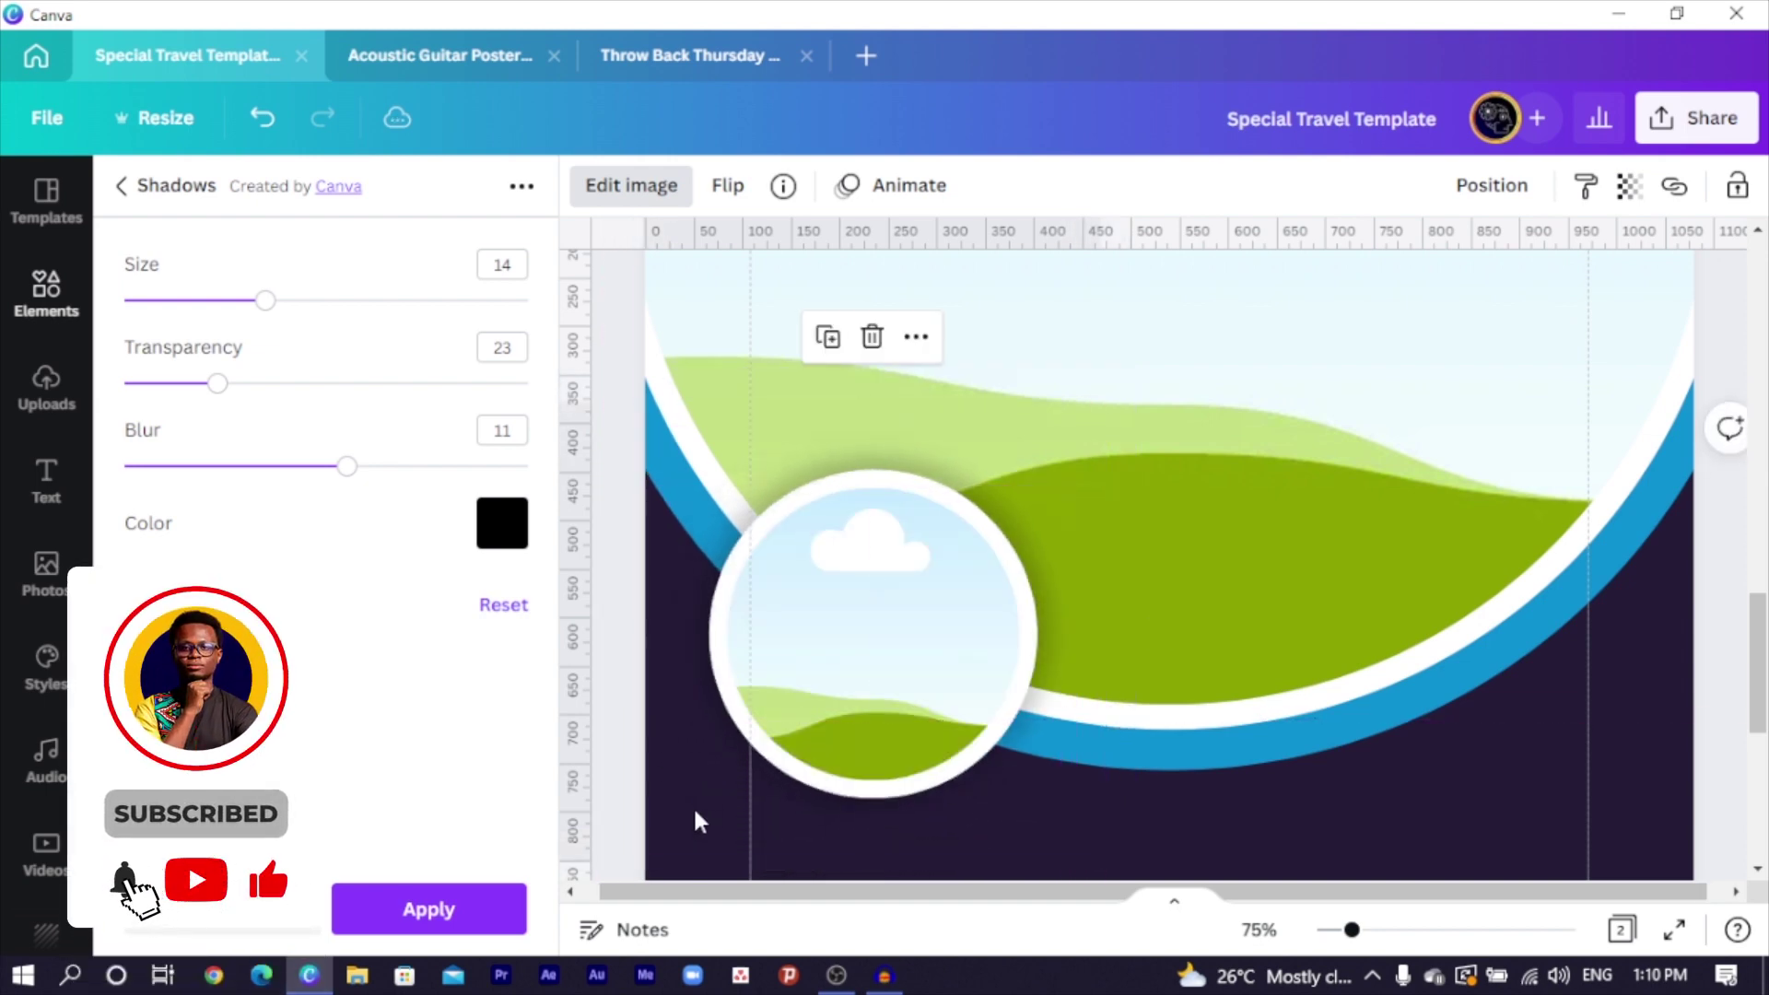
Undo the Glow shadow and the placement of the light-grey circle behind the small framed circle
{"action": "left_click", "coordinate": [715, 825]}
{"action": "scroll", "coordinate": [619, 745], "scroll_direction": "down", "scroll_amount": 3}
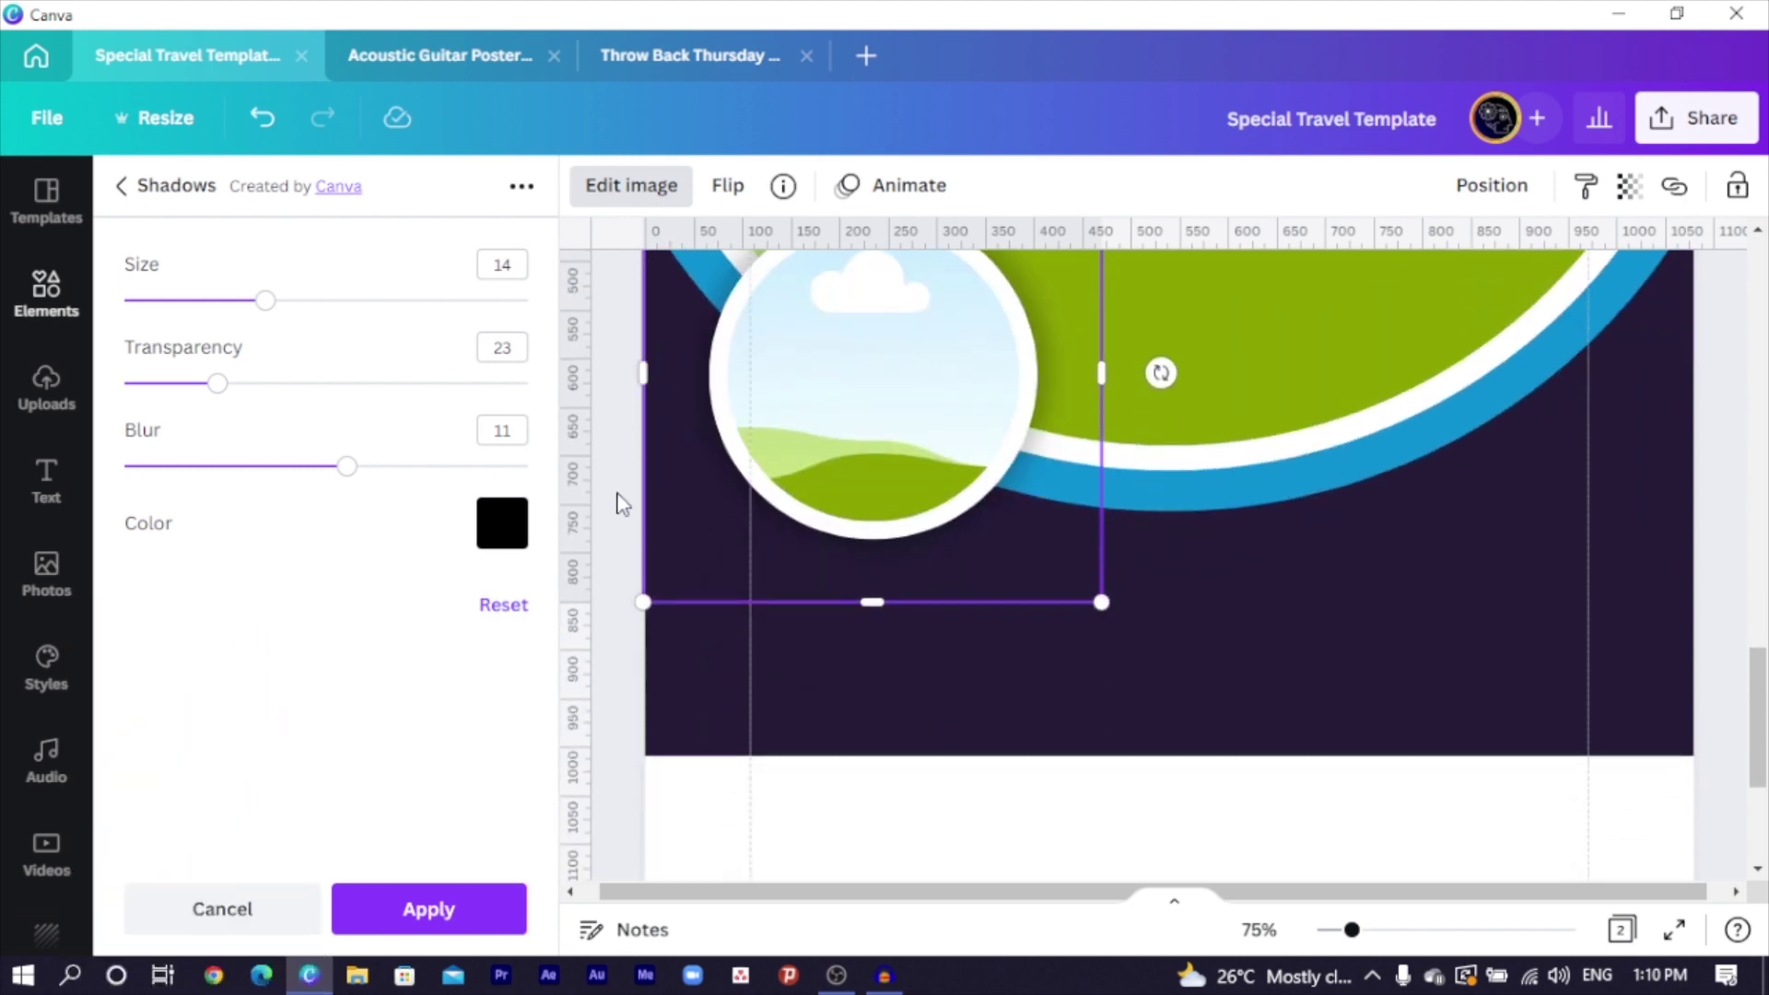
{"action": "left_click_drag", "start_coordinate": [617, 490], "coordinate": [749, 540]}
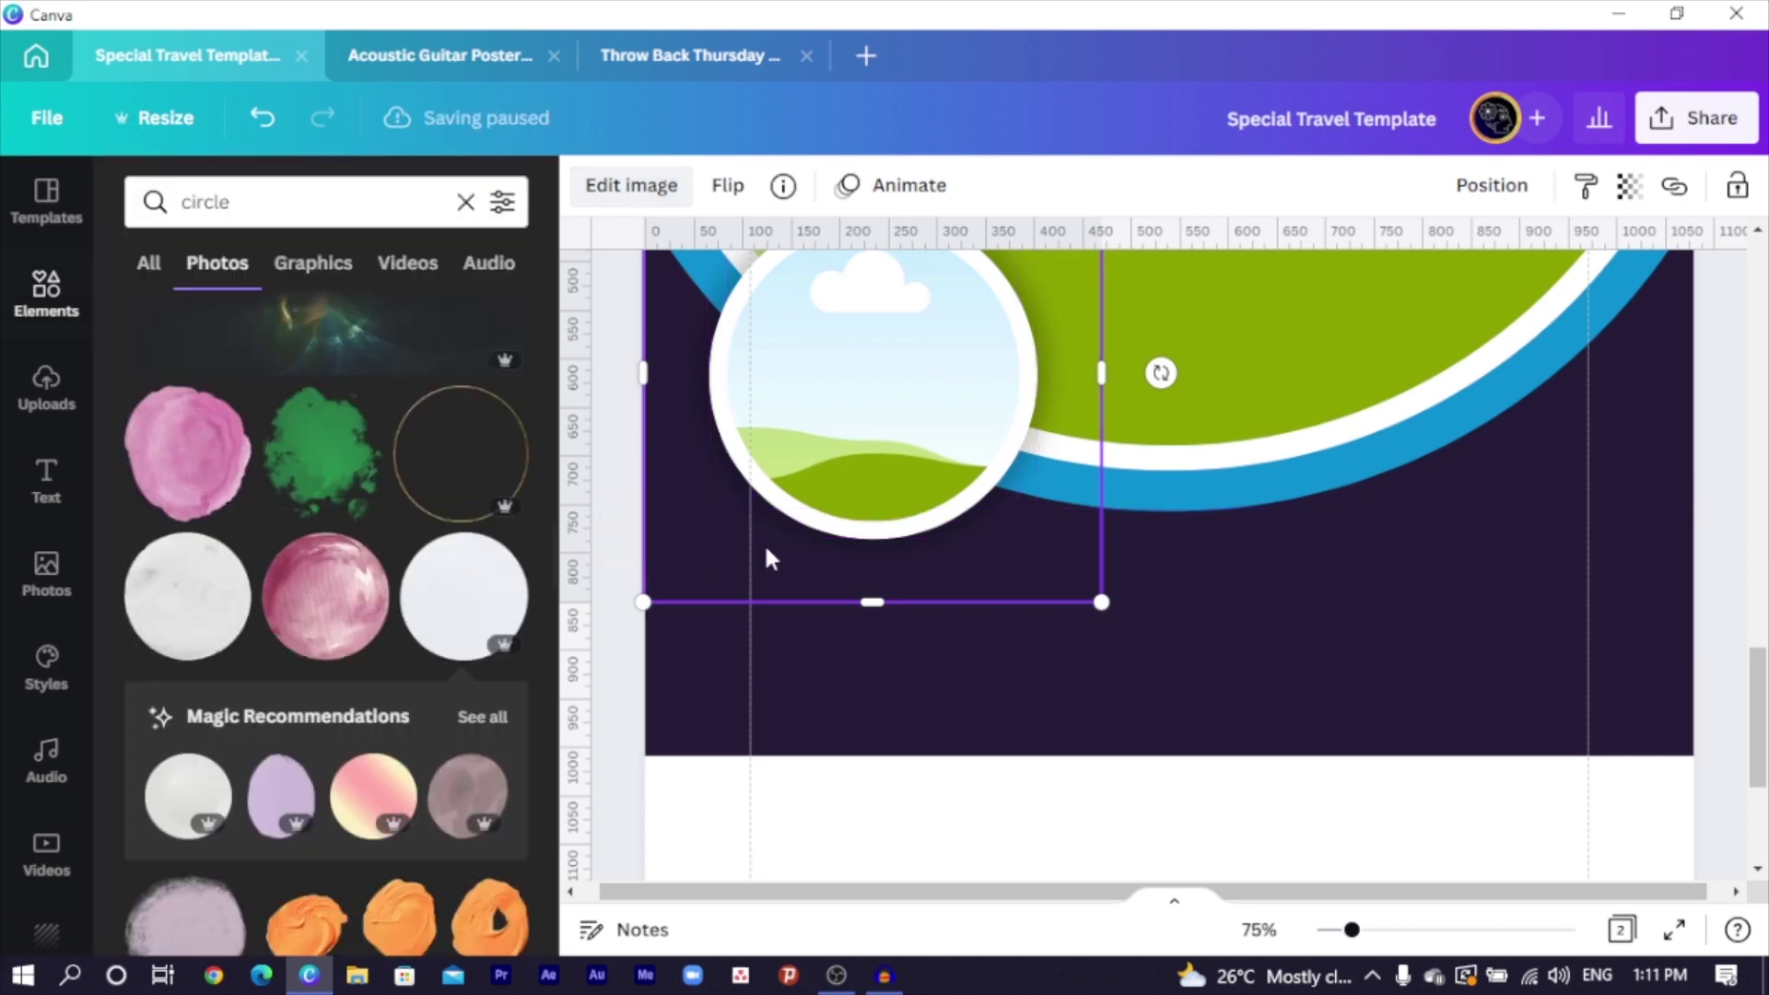
{"action": "left_click", "coordinate": [824, 538]}
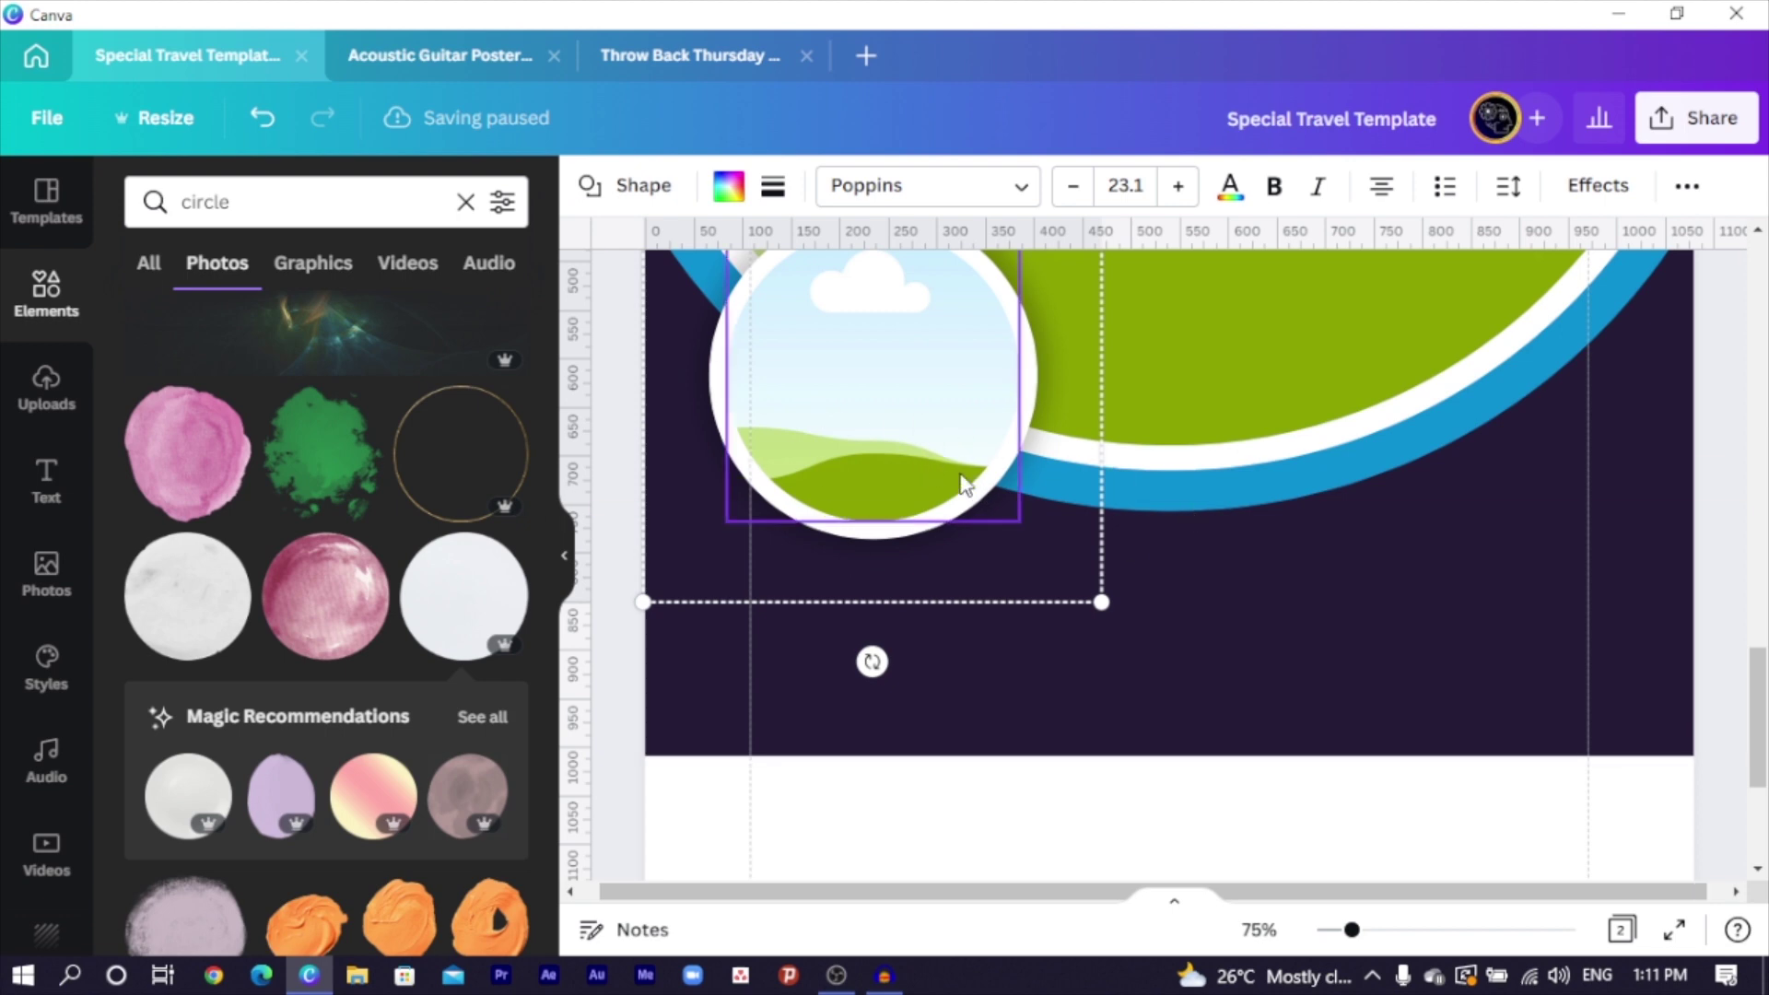
{"action": "left_click", "coordinate": [936, 497]}
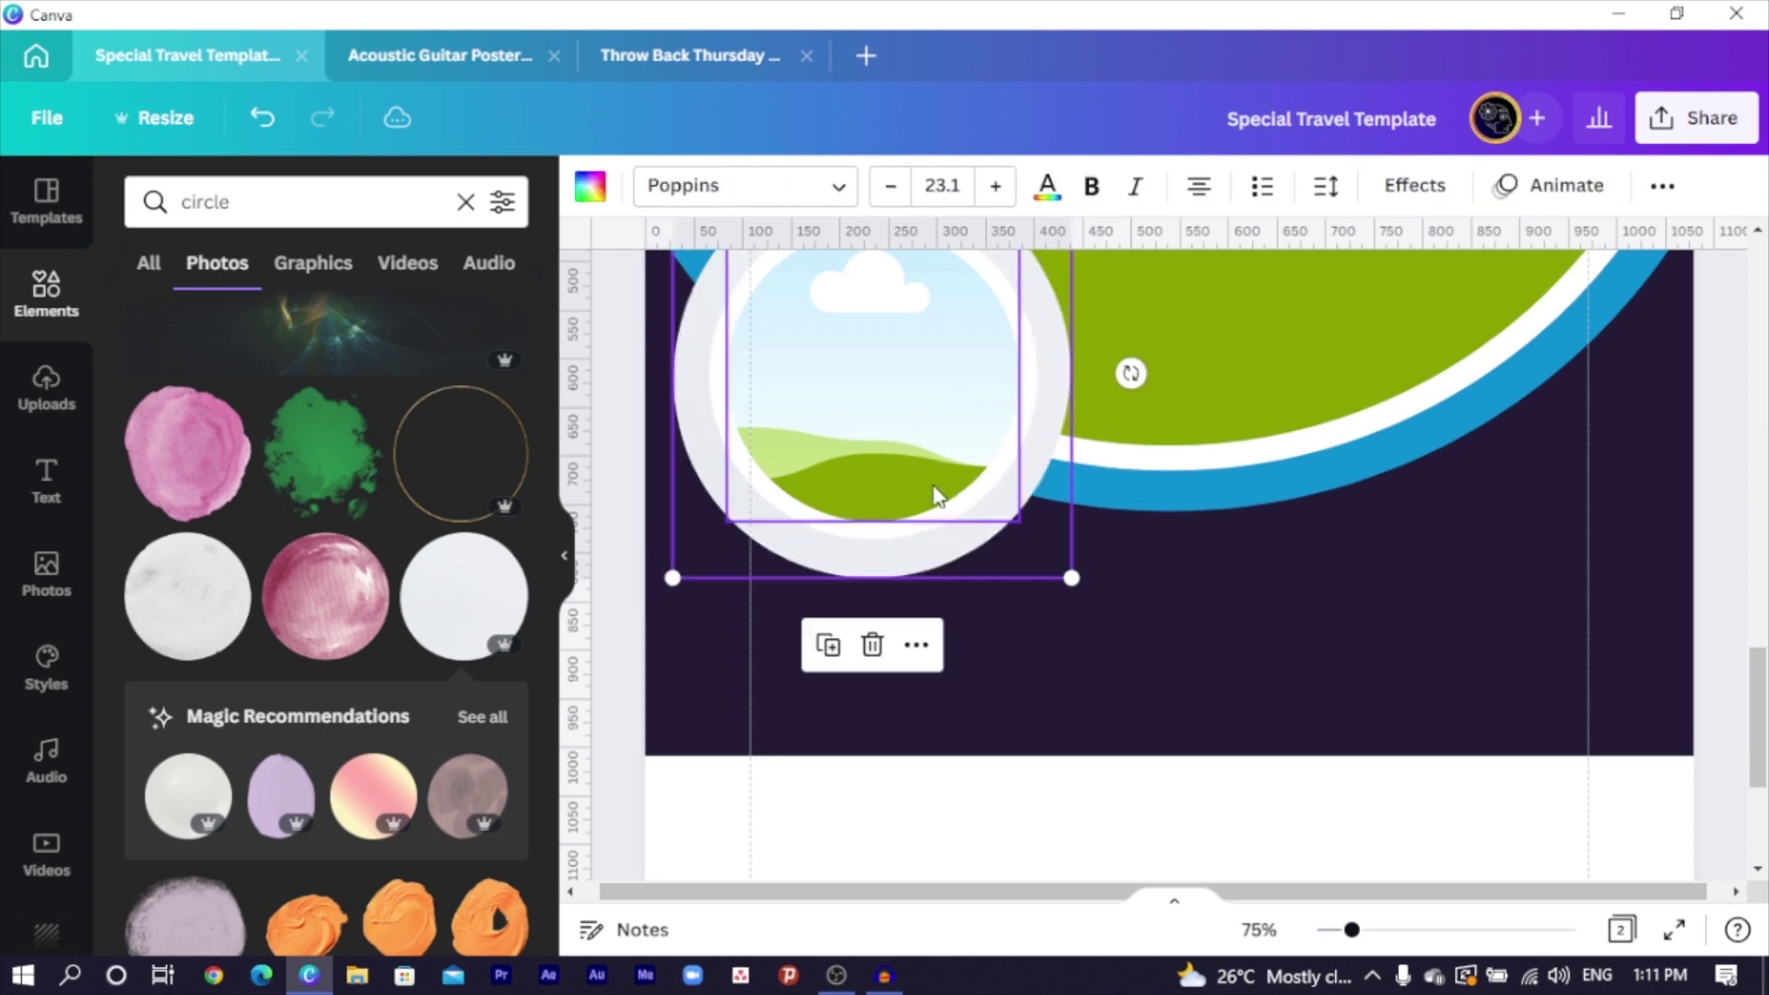
{"action": "key", "text": "ctrl+z"}
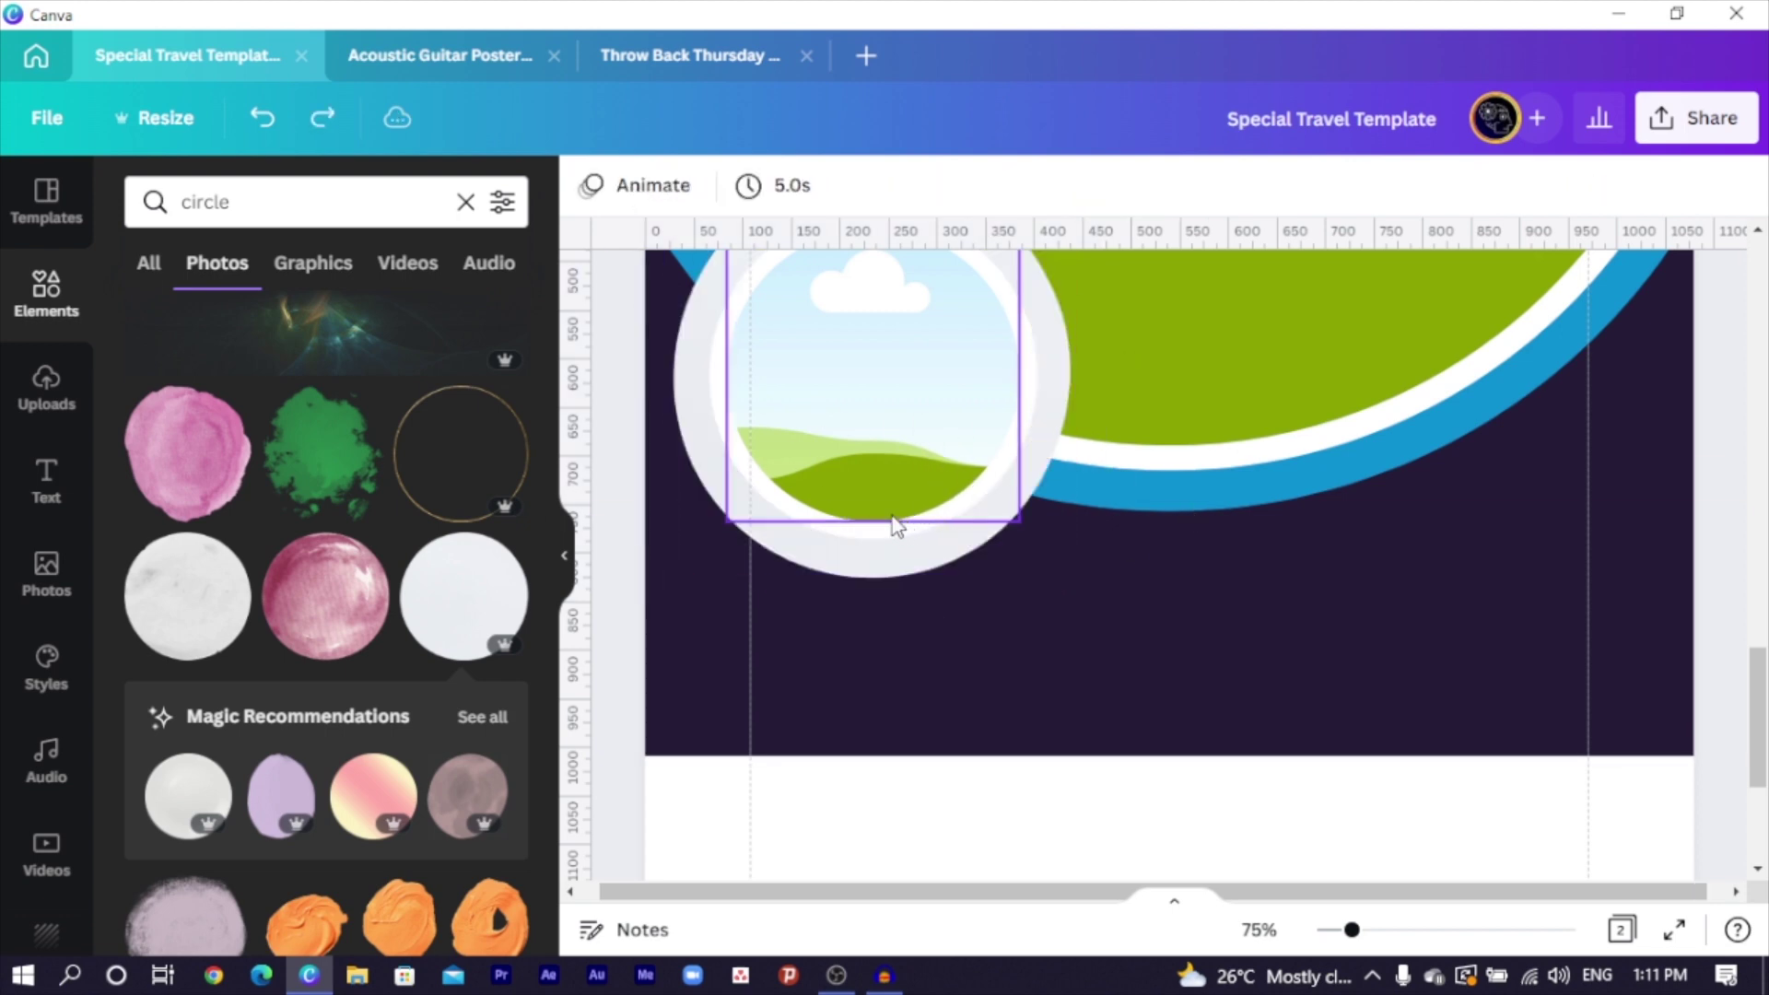
{"action": "key", "text": "ctrl+z"}
{"action": "key", "text": "ctrl+z"}
{"action": "key", "text": "ctrl+z"}
{"action": "key", "text": "ctrl+z"}
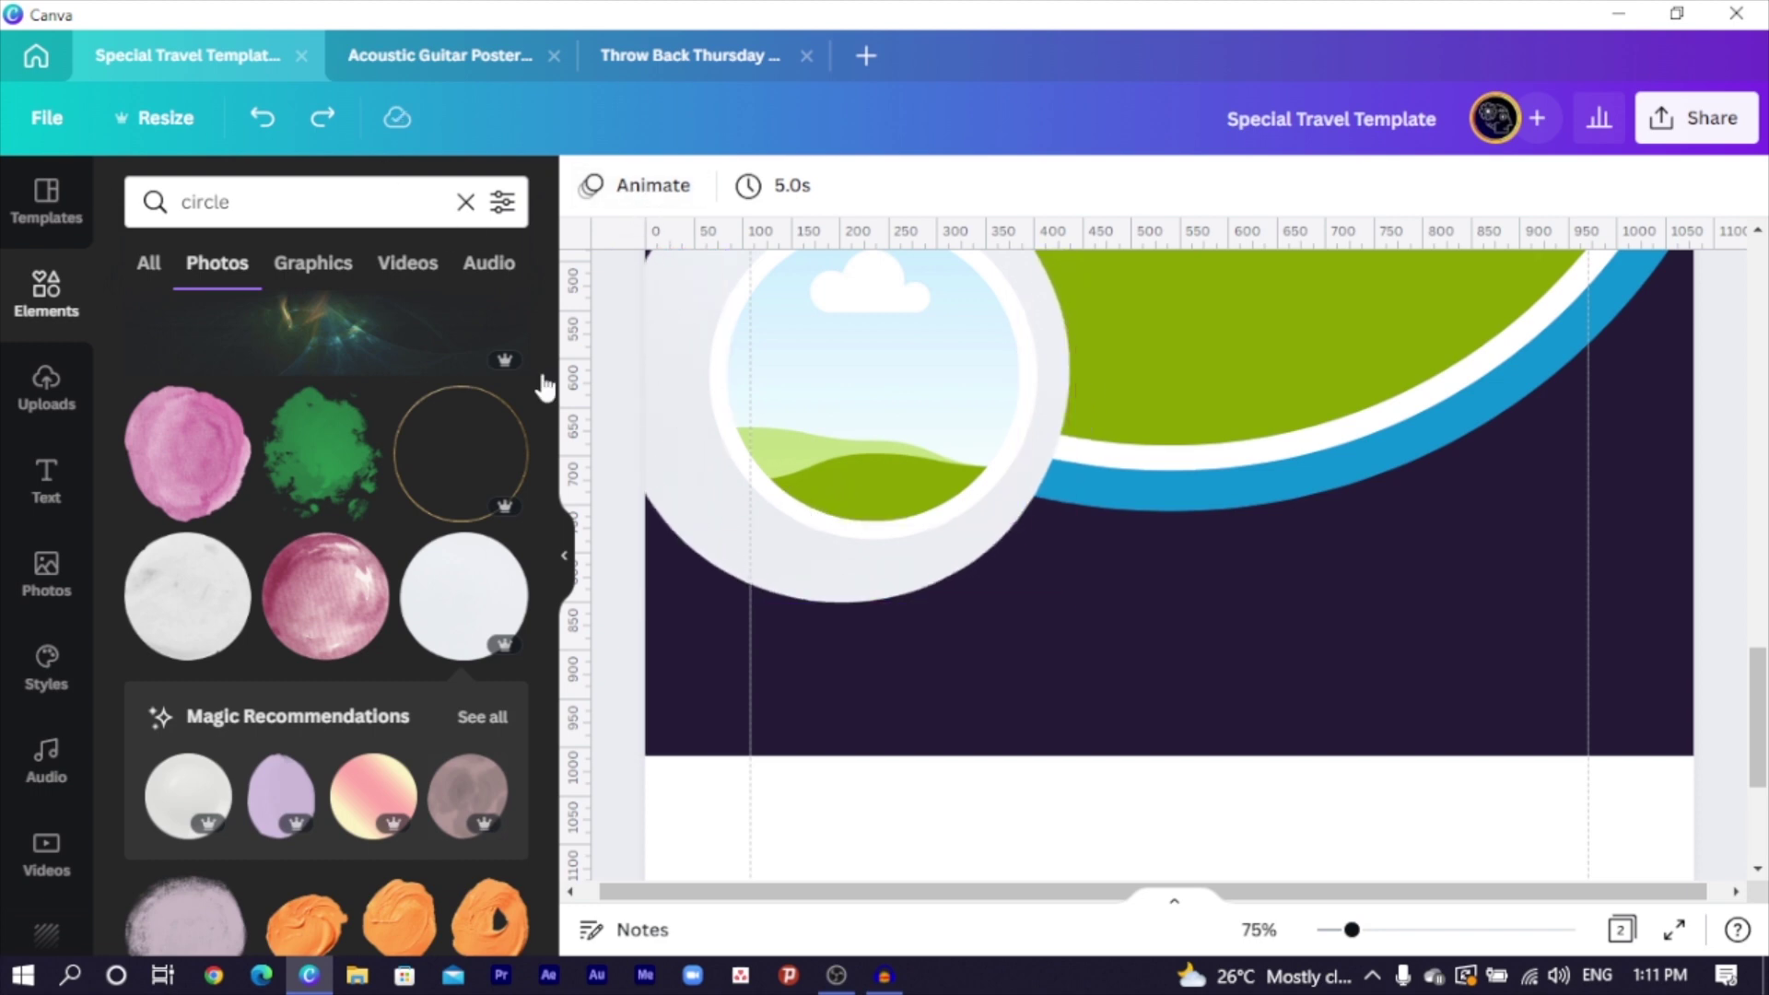
Pull the light-grey circle out from behind the small frame, shrink it, and place it just below the small framed circle
{"action": "left_click_drag", "start_coordinate": [728, 578], "coordinate": [1184, 714]}
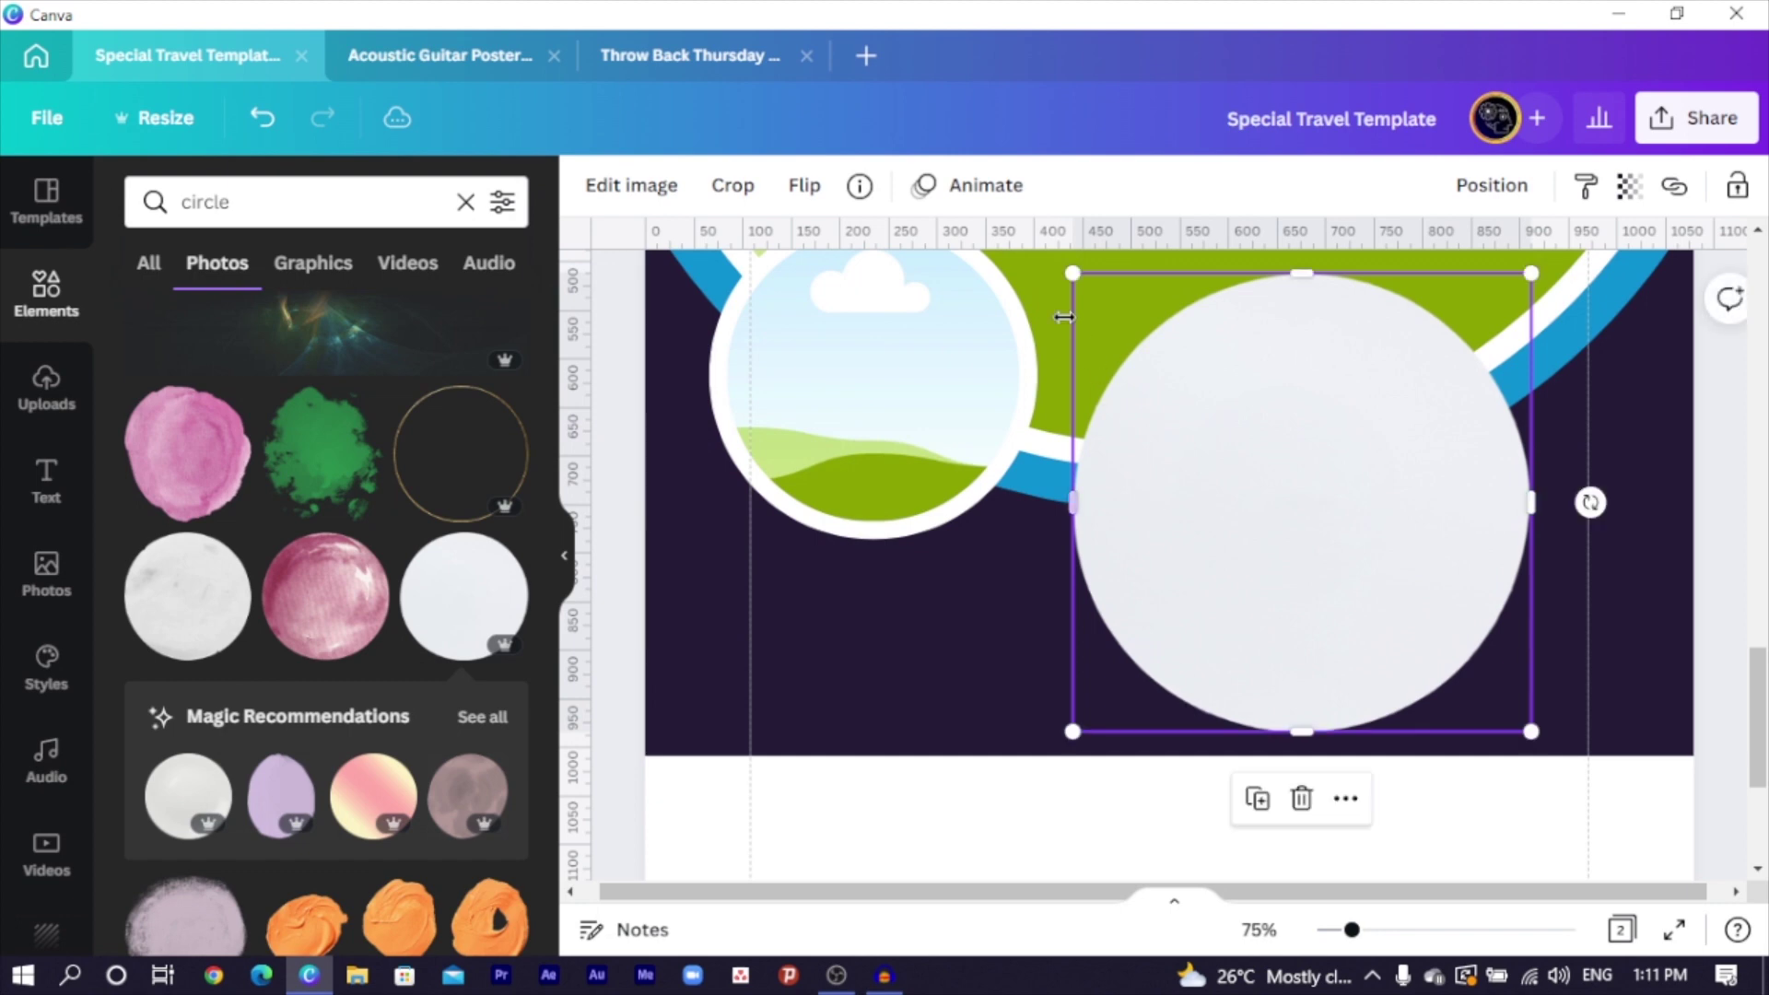
{"action": "left_click_drag", "start_coordinate": [1106, 320], "coordinate": [1239, 521]}
{"action": "left_click_drag", "start_coordinate": [1334, 620], "coordinate": [829, 610]}
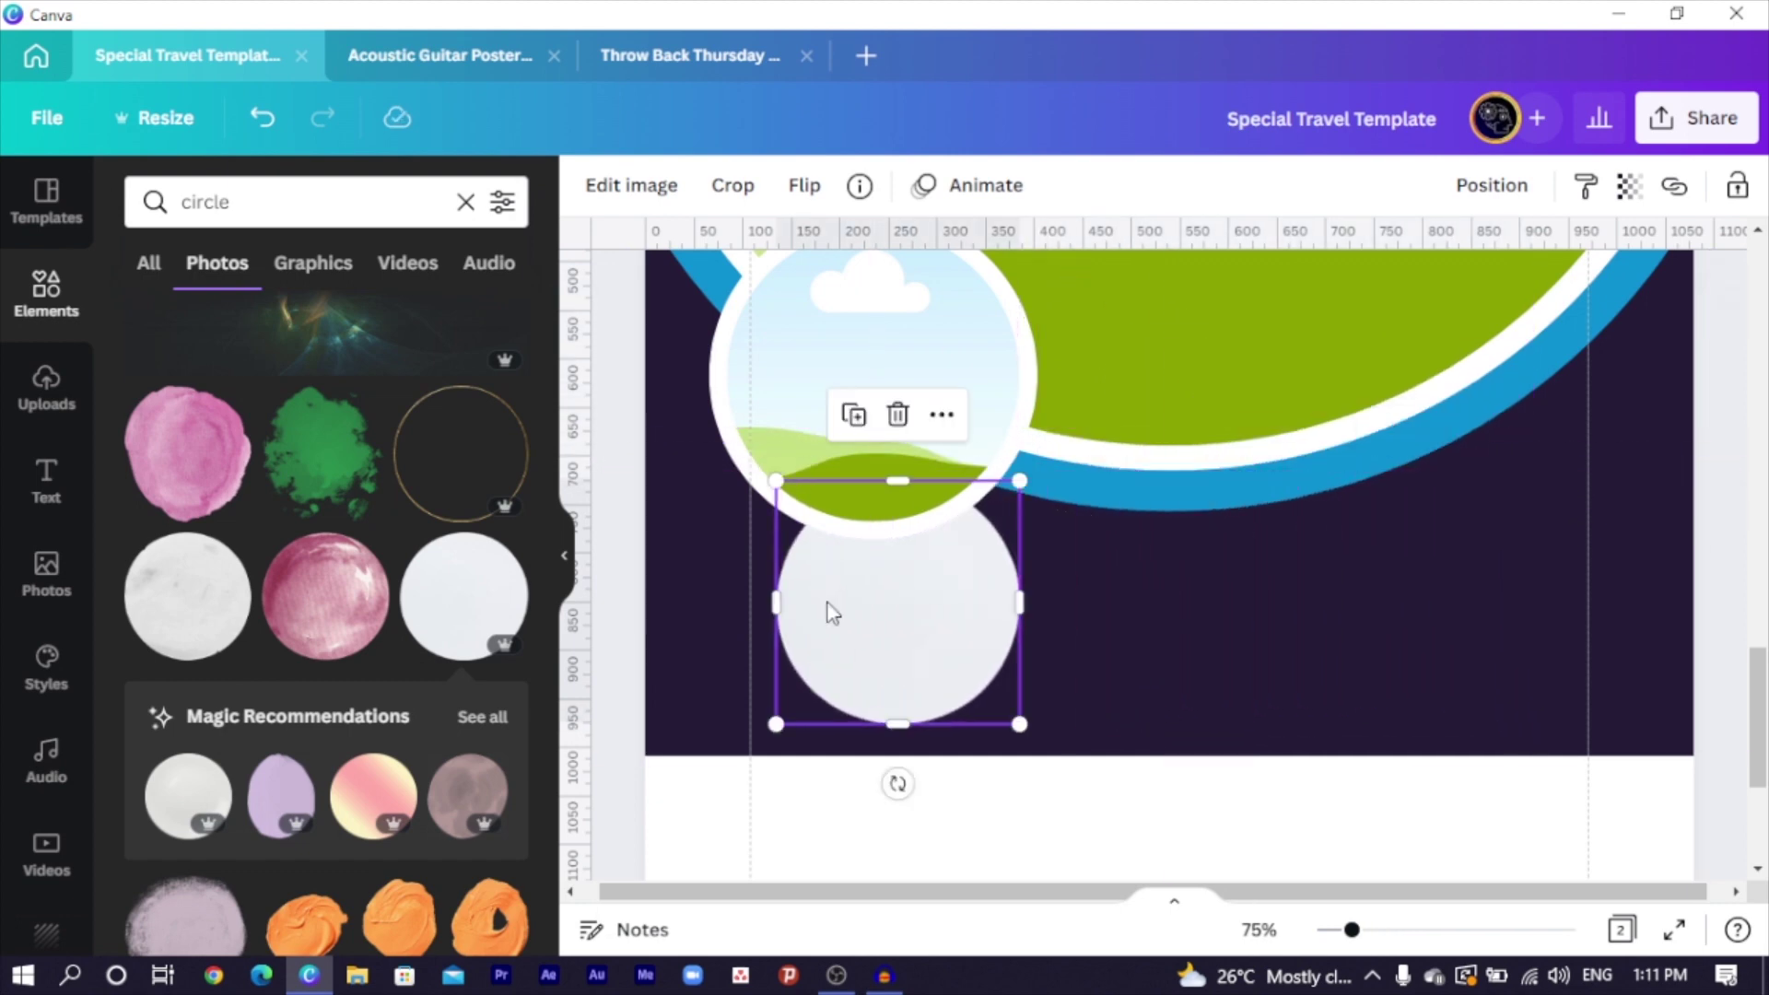
Apply a Glow shadow to the shrunken light-grey circle with size 7, blur 8 and transparency 24
{"action": "left_click", "coordinate": [628, 187]}
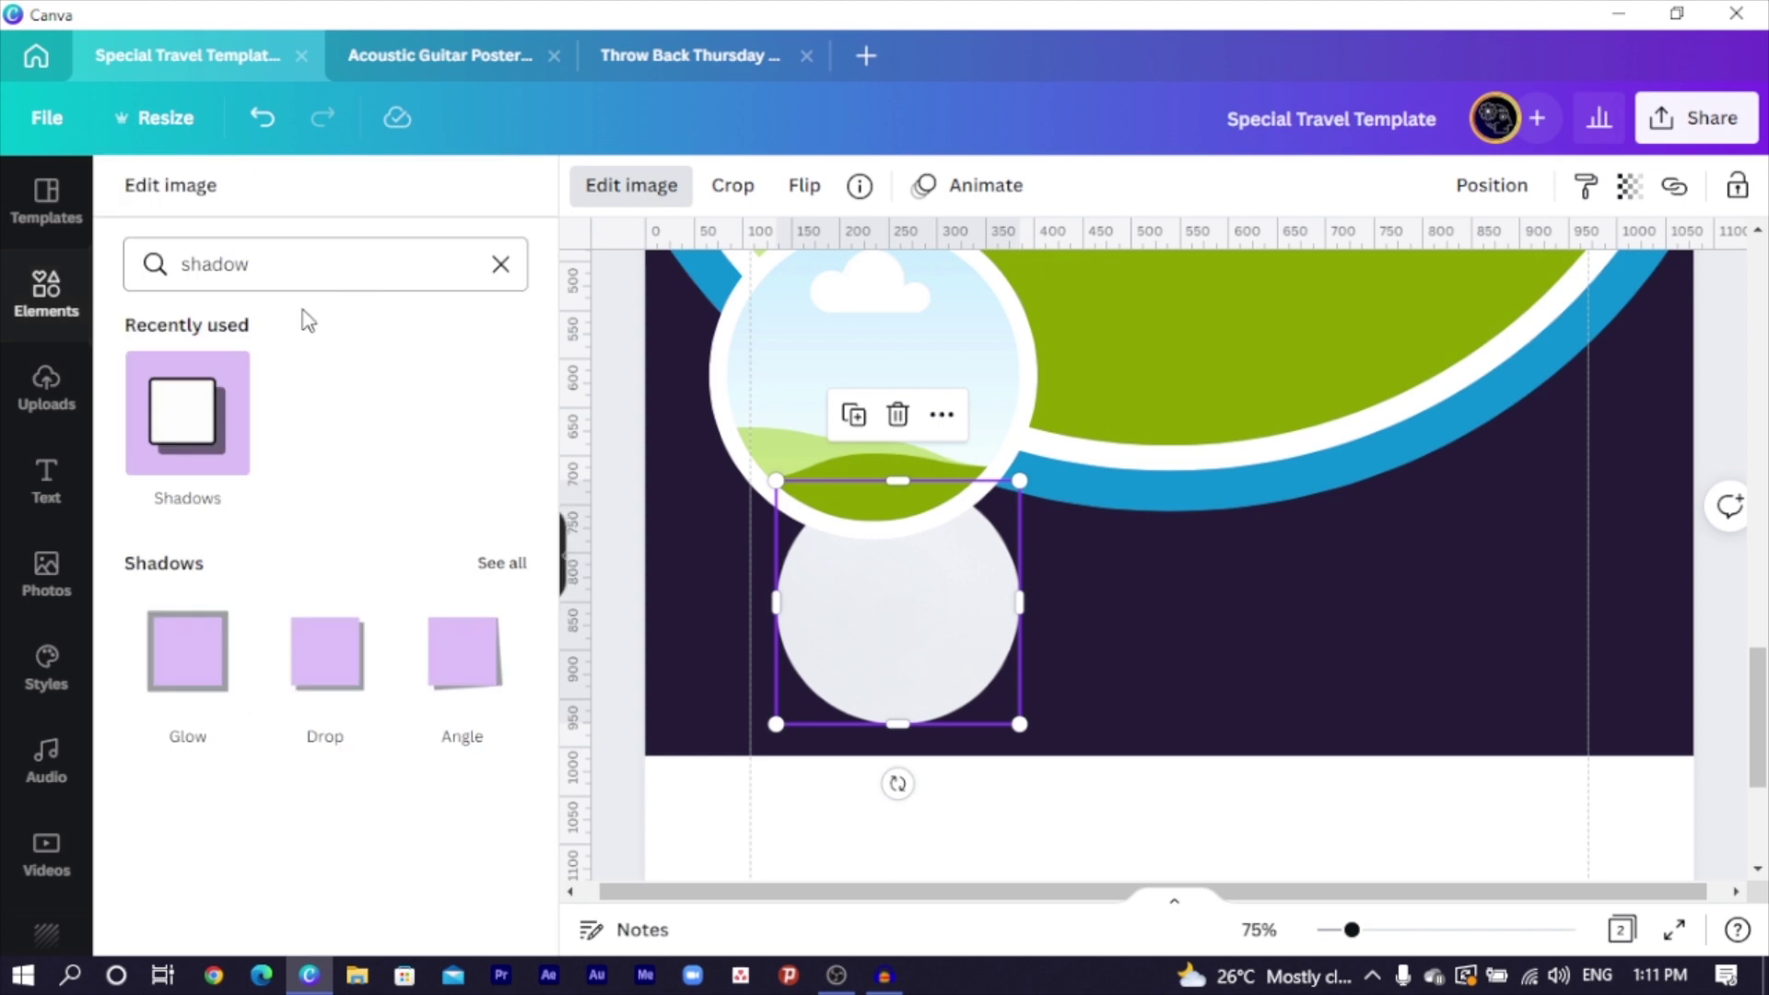
{"action": "left_click", "coordinate": [193, 659]}
{"action": "left_click", "coordinate": [189, 662]}
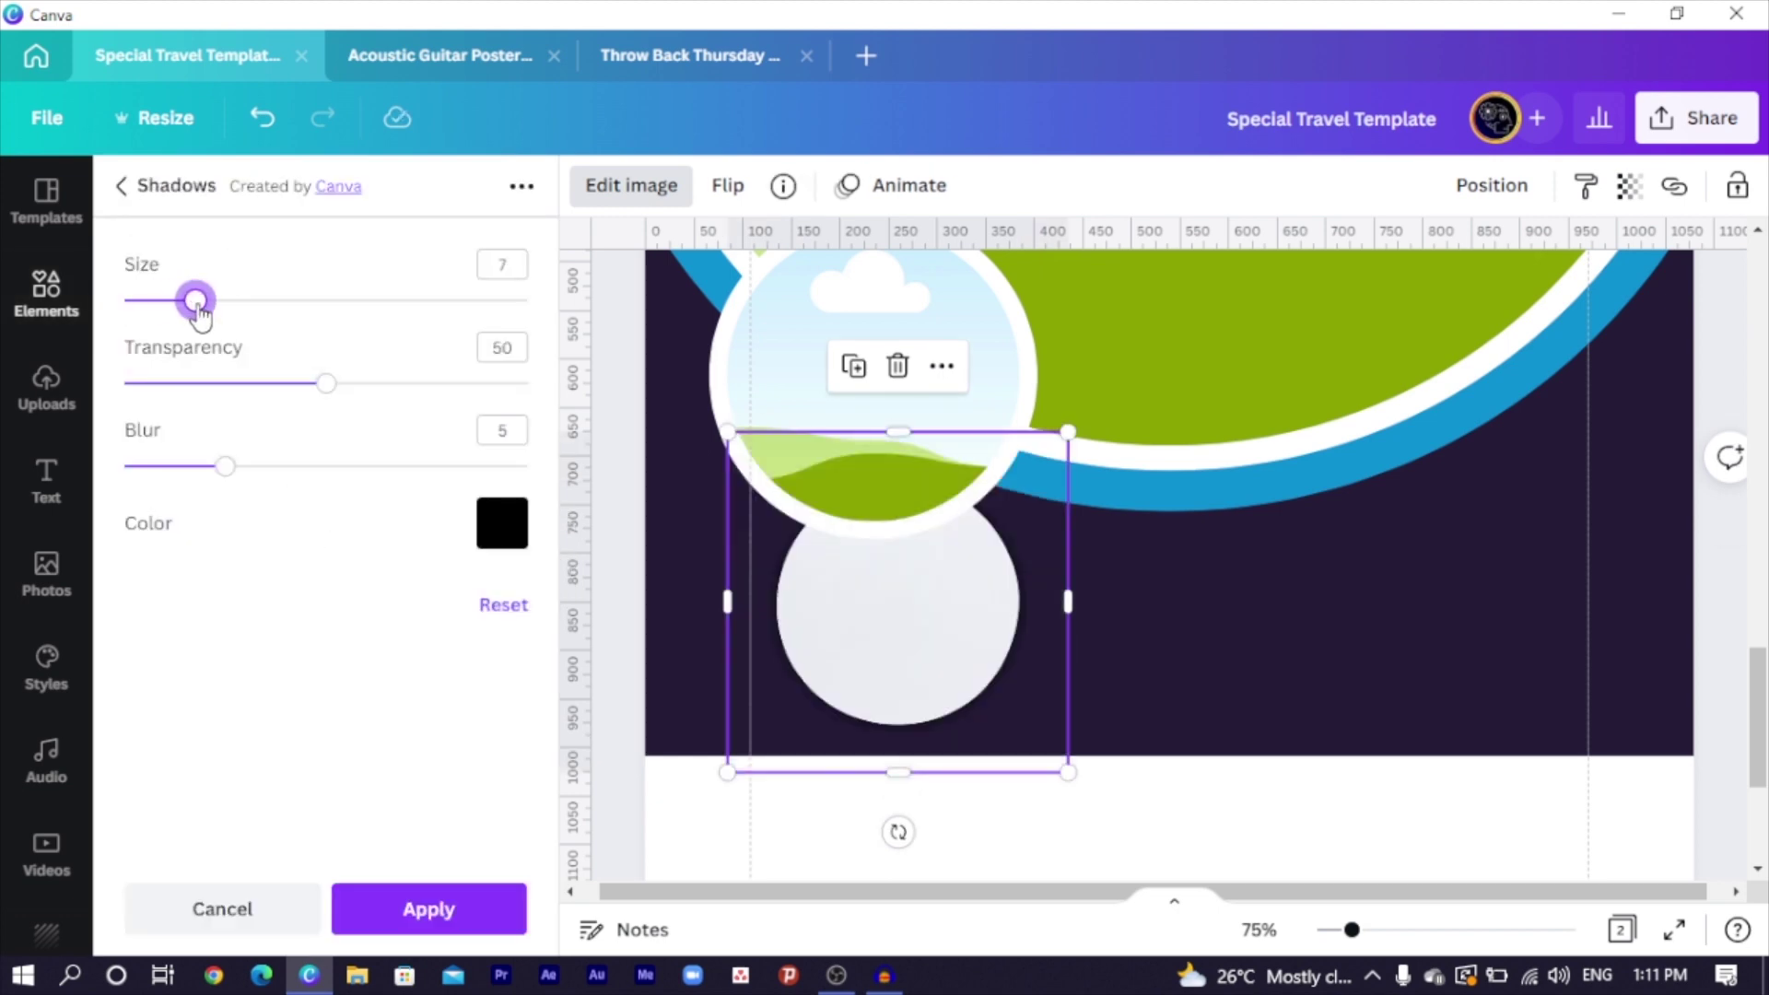
{"action": "left_click_drag", "start_coordinate": [942, 615], "coordinate": [1213, 523]}
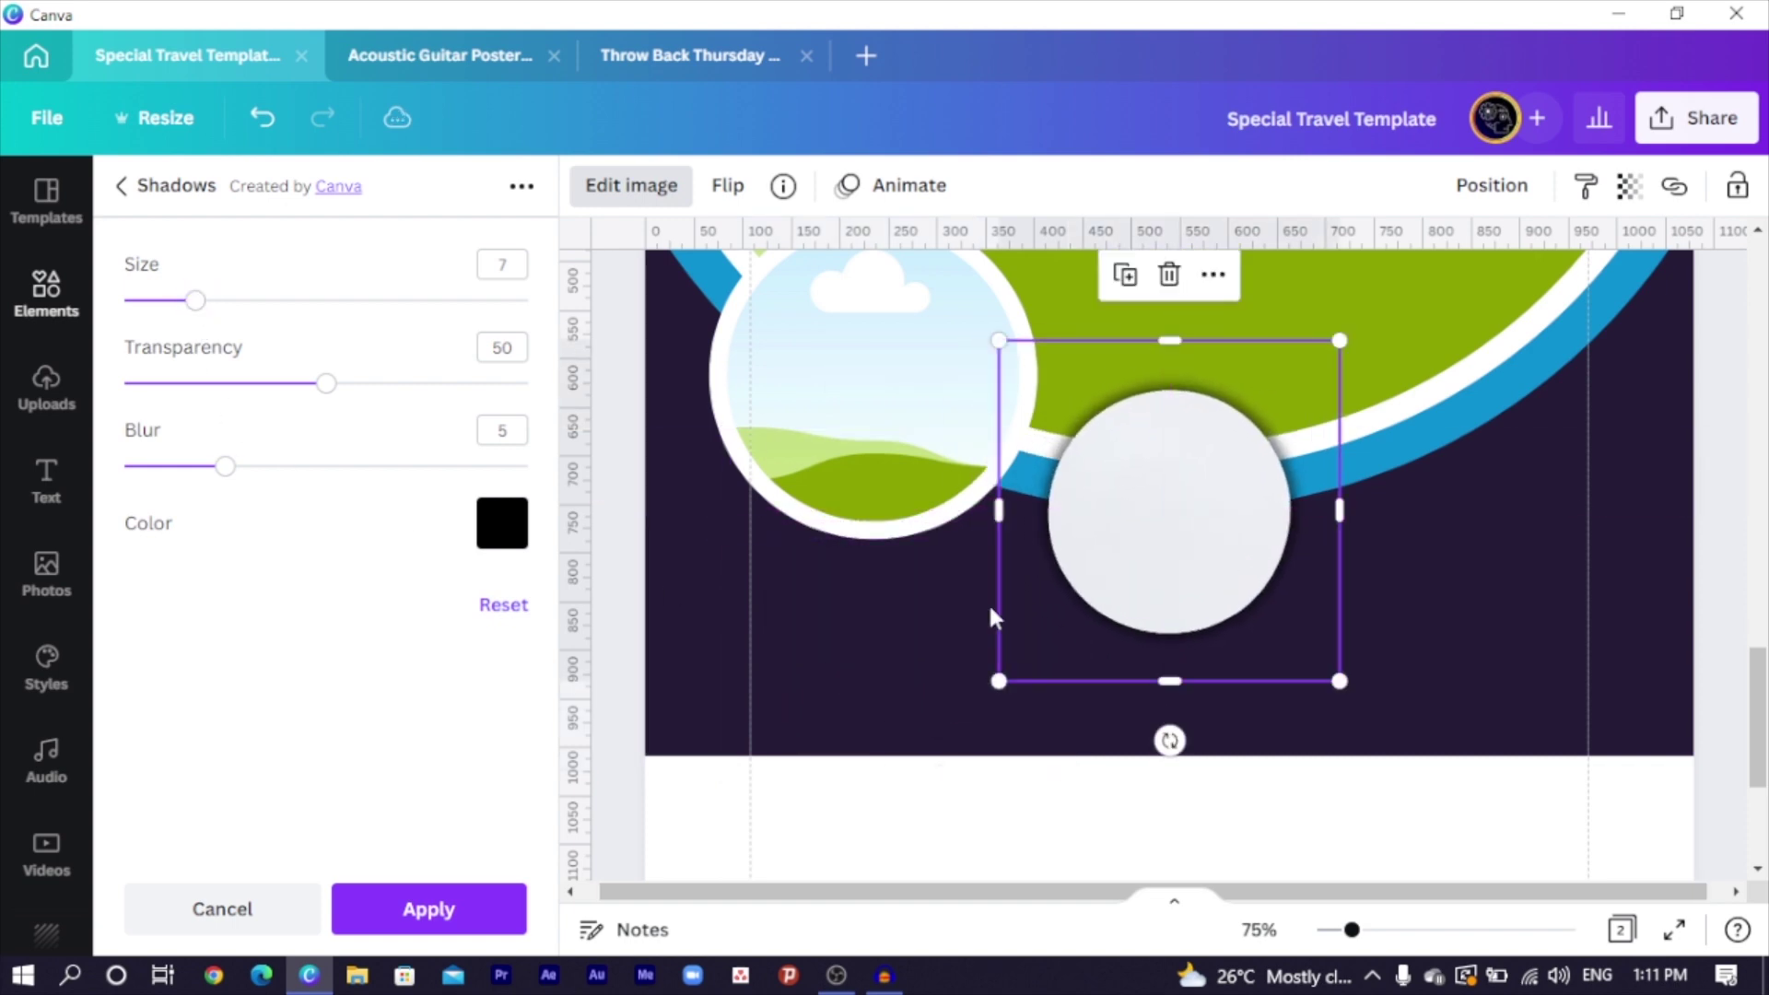
{"action": "left_click_drag", "start_coordinate": [236, 478], "coordinate": [284, 485]}
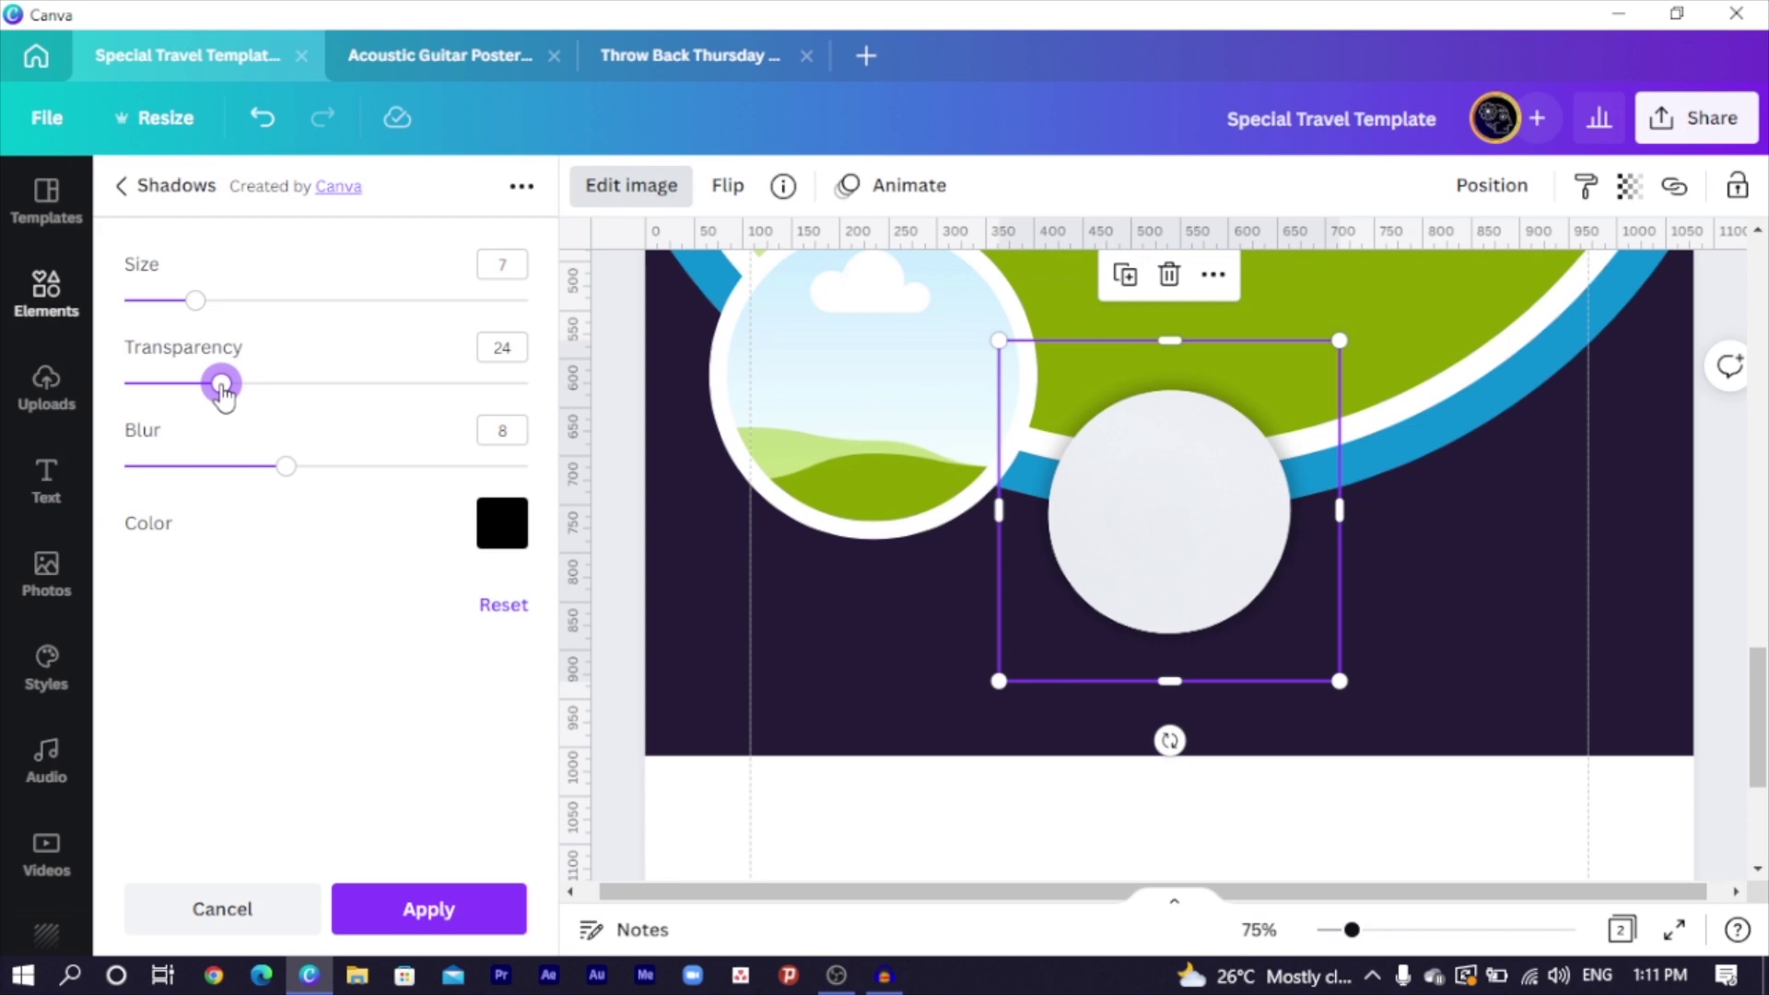
Centre the shadowed light-grey circle behind the small framed circle and enlarge it so its shadow surrounds the white ring
{"action": "left_click_drag", "start_coordinate": [1156, 608], "coordinate": [854, 589]}
{"action": "key", "text": "Delete"}
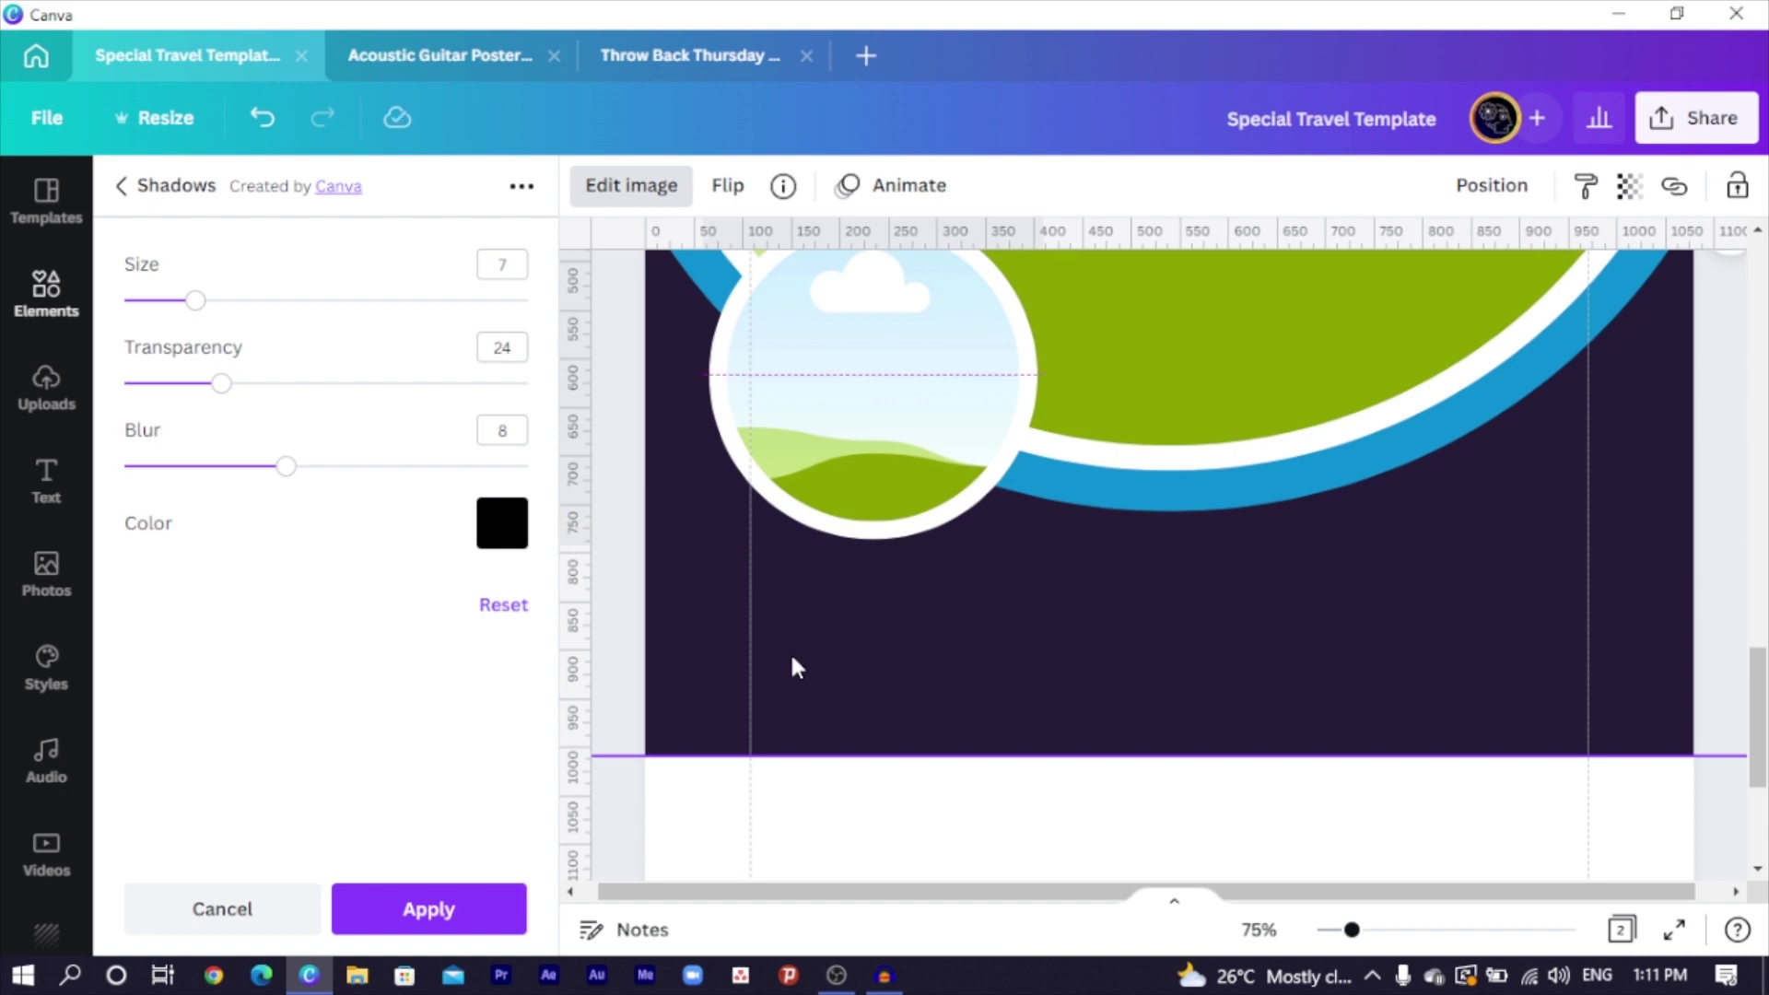
{"action": "key", "text": "Left"}
{"action": "key", "text": "Left"}
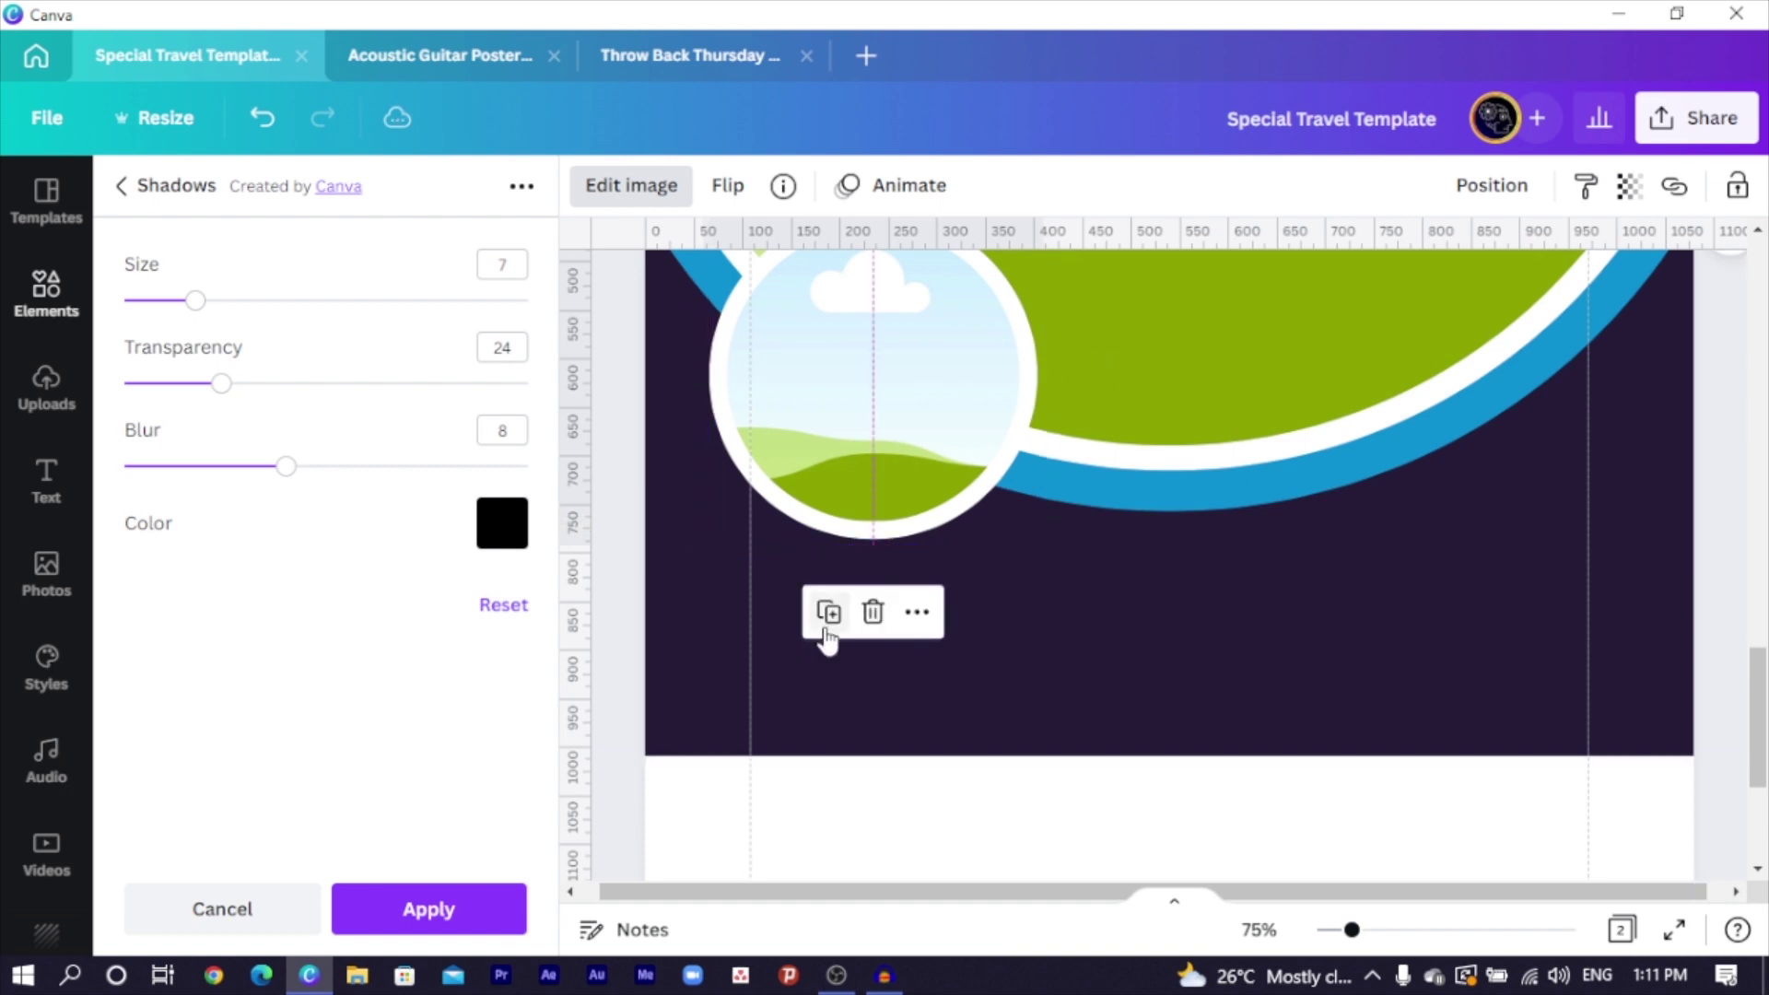
{"action": "scroll", "coordinate": [826, 633], "scroll_direction": "up", "scroll_amount": 1}
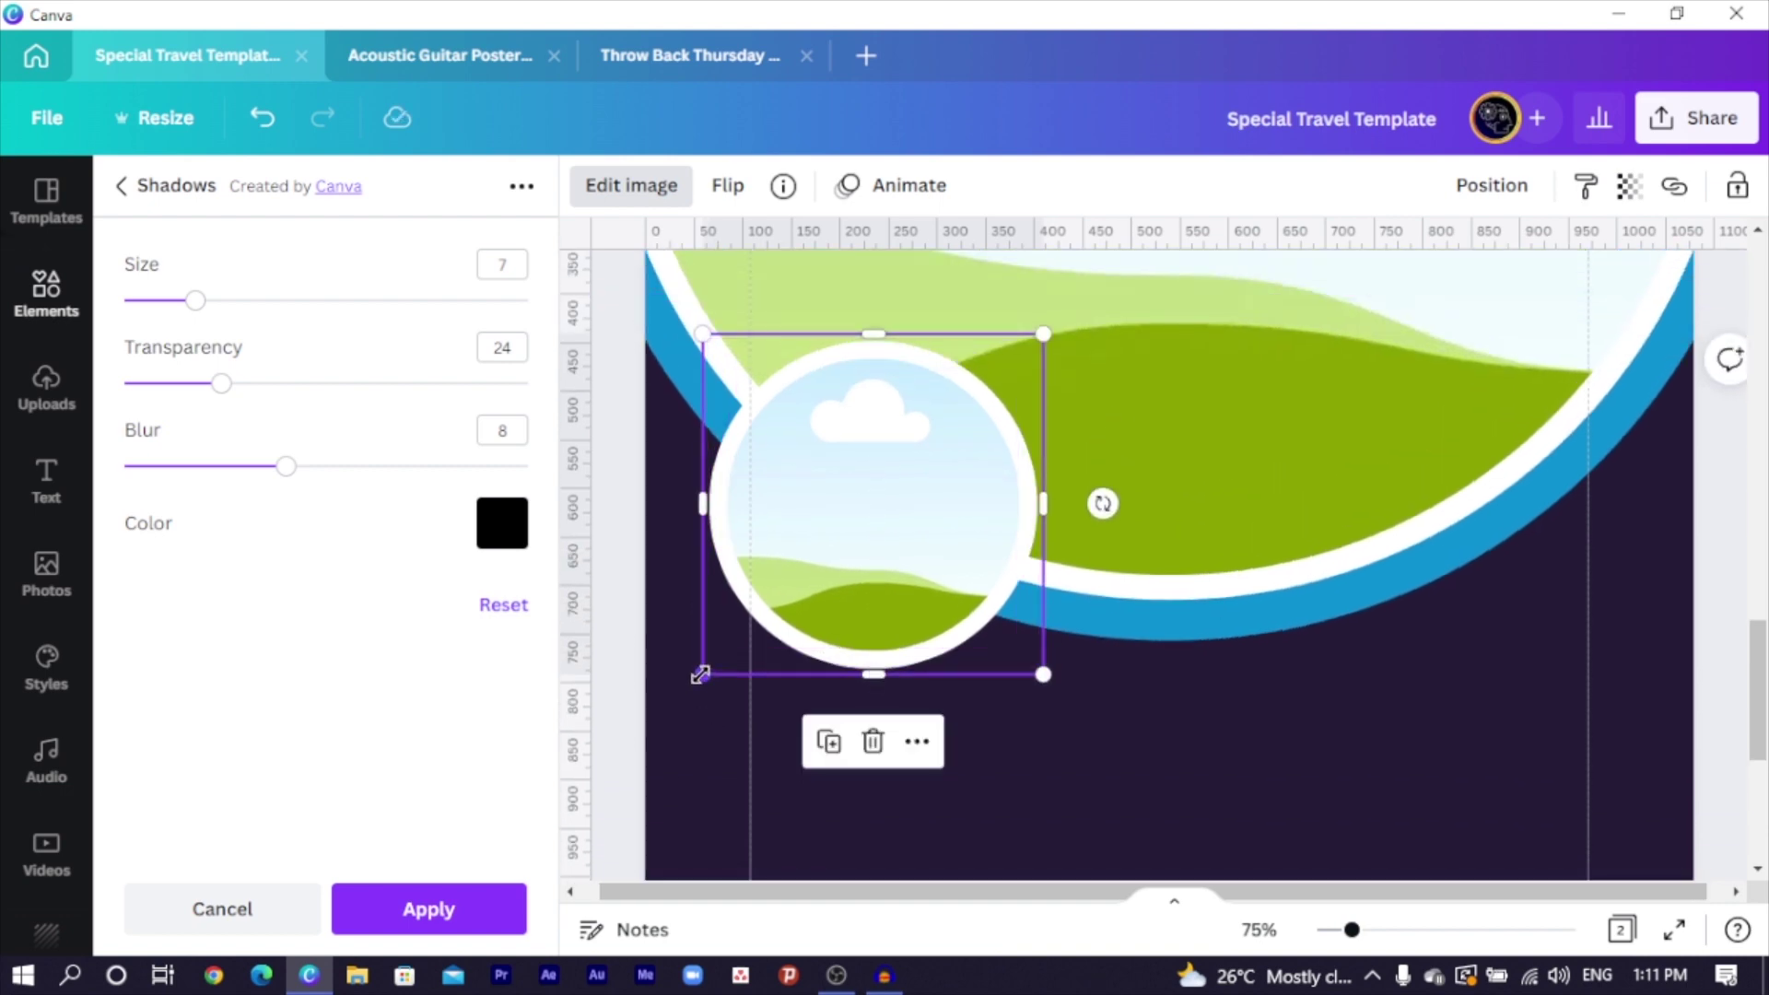
{"action": "left_click_drag", "start_coordinate": [700, 674], "coordinate": [628, 724]}
{"action": "left_click", "coordinate": [1035, 776]}
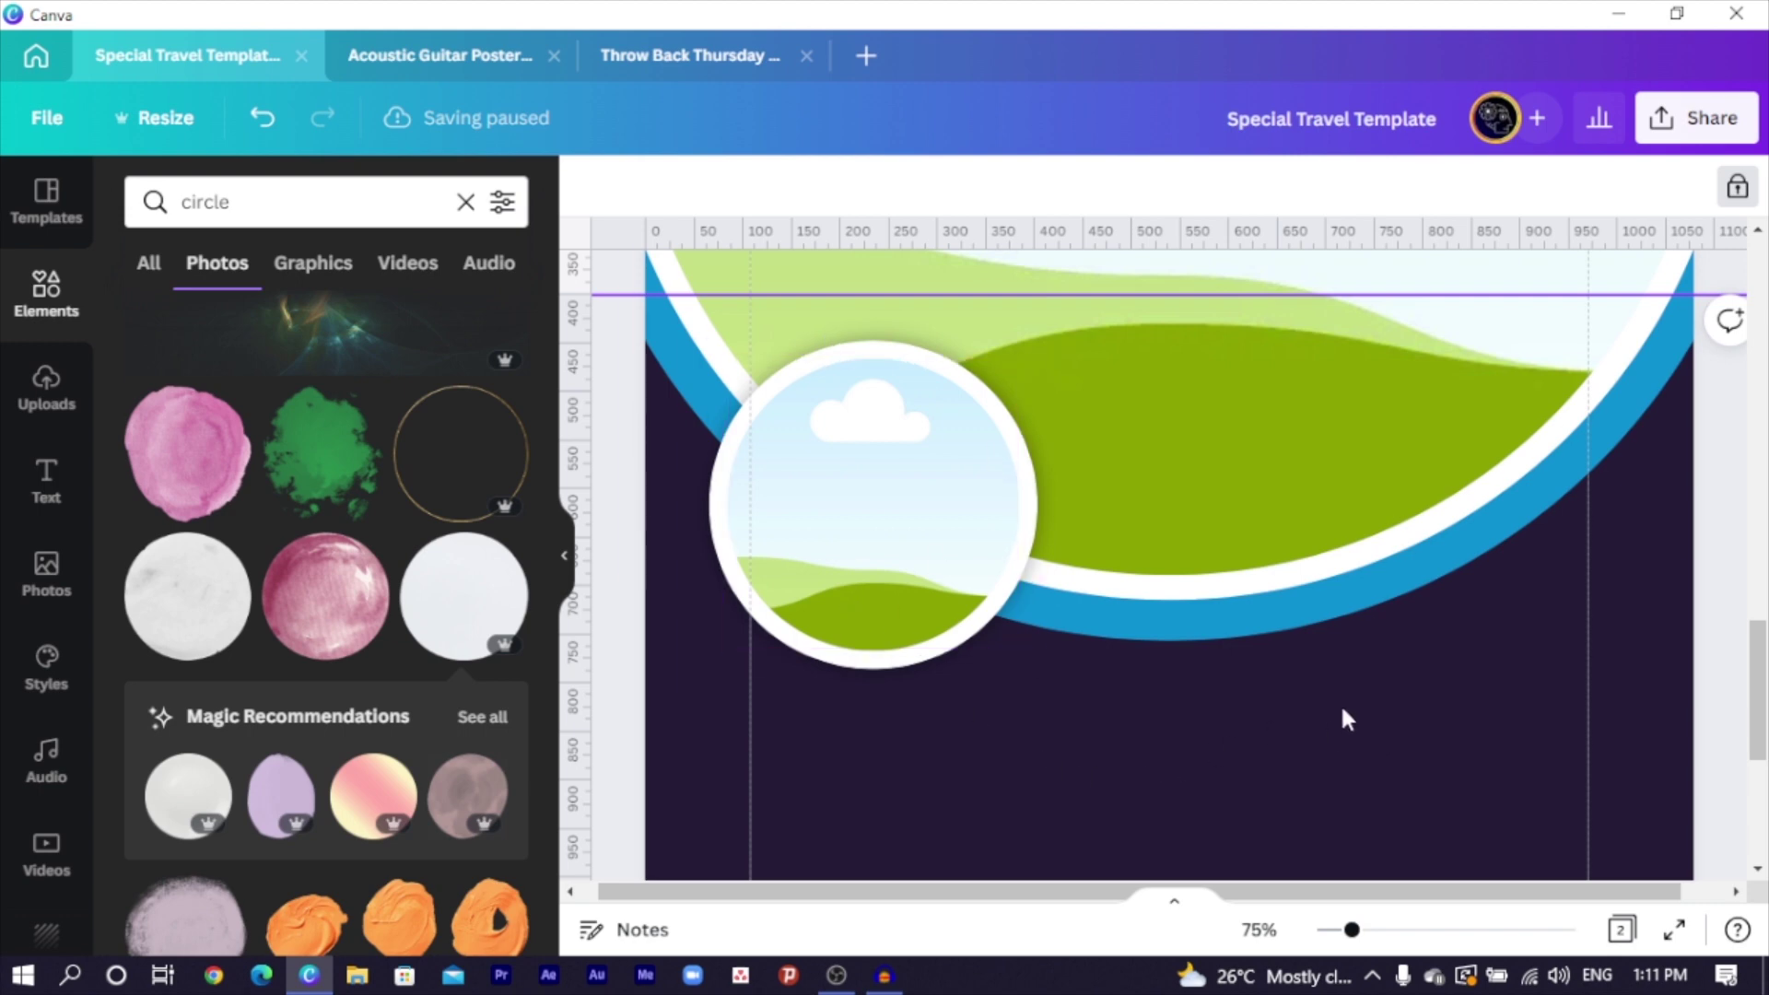
Search the photos for "hiking" and fill the large frame with the picture of a blonde backpacker following another hiker on a forest trail
{"action": "scroll", "coordinate": [1346, 719], "scroll_direction": "up", "scroll_amount": 3}
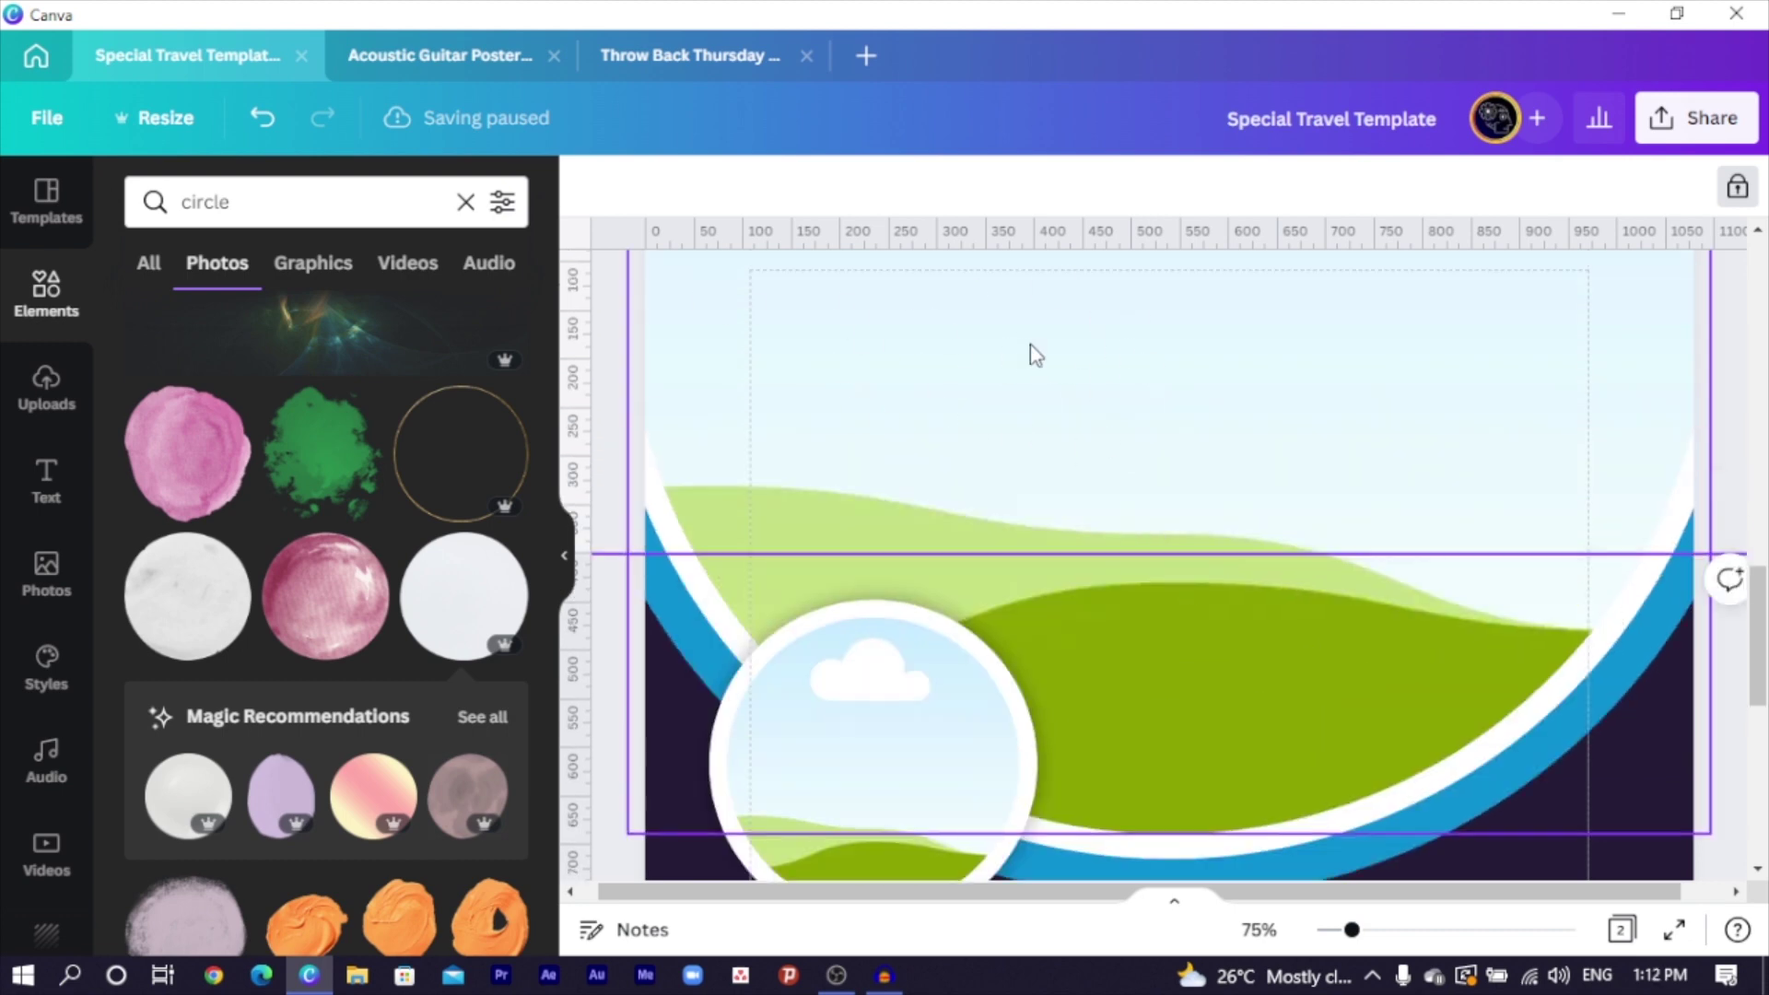
{"action": "left_click", "coordinate": [46, 392]}
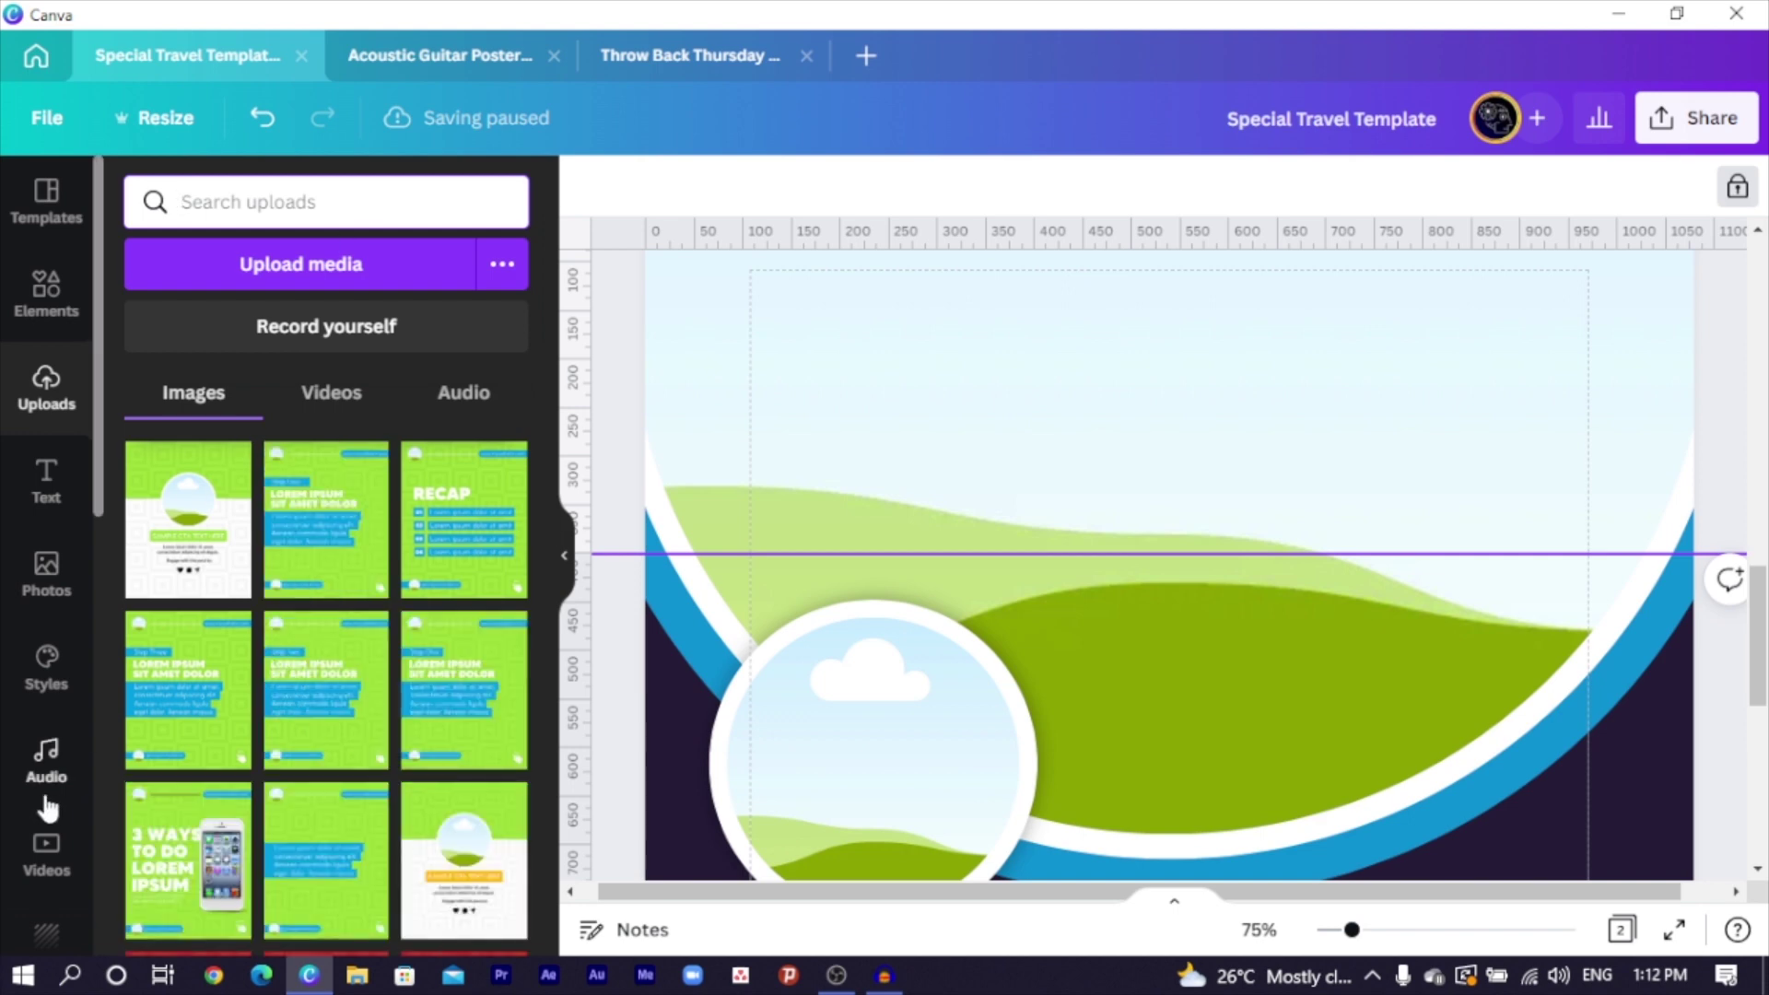
{"action": "left_click", "coordinate": [44, 572]}
{"action": "left_click", "coordinate": [293, 214]}
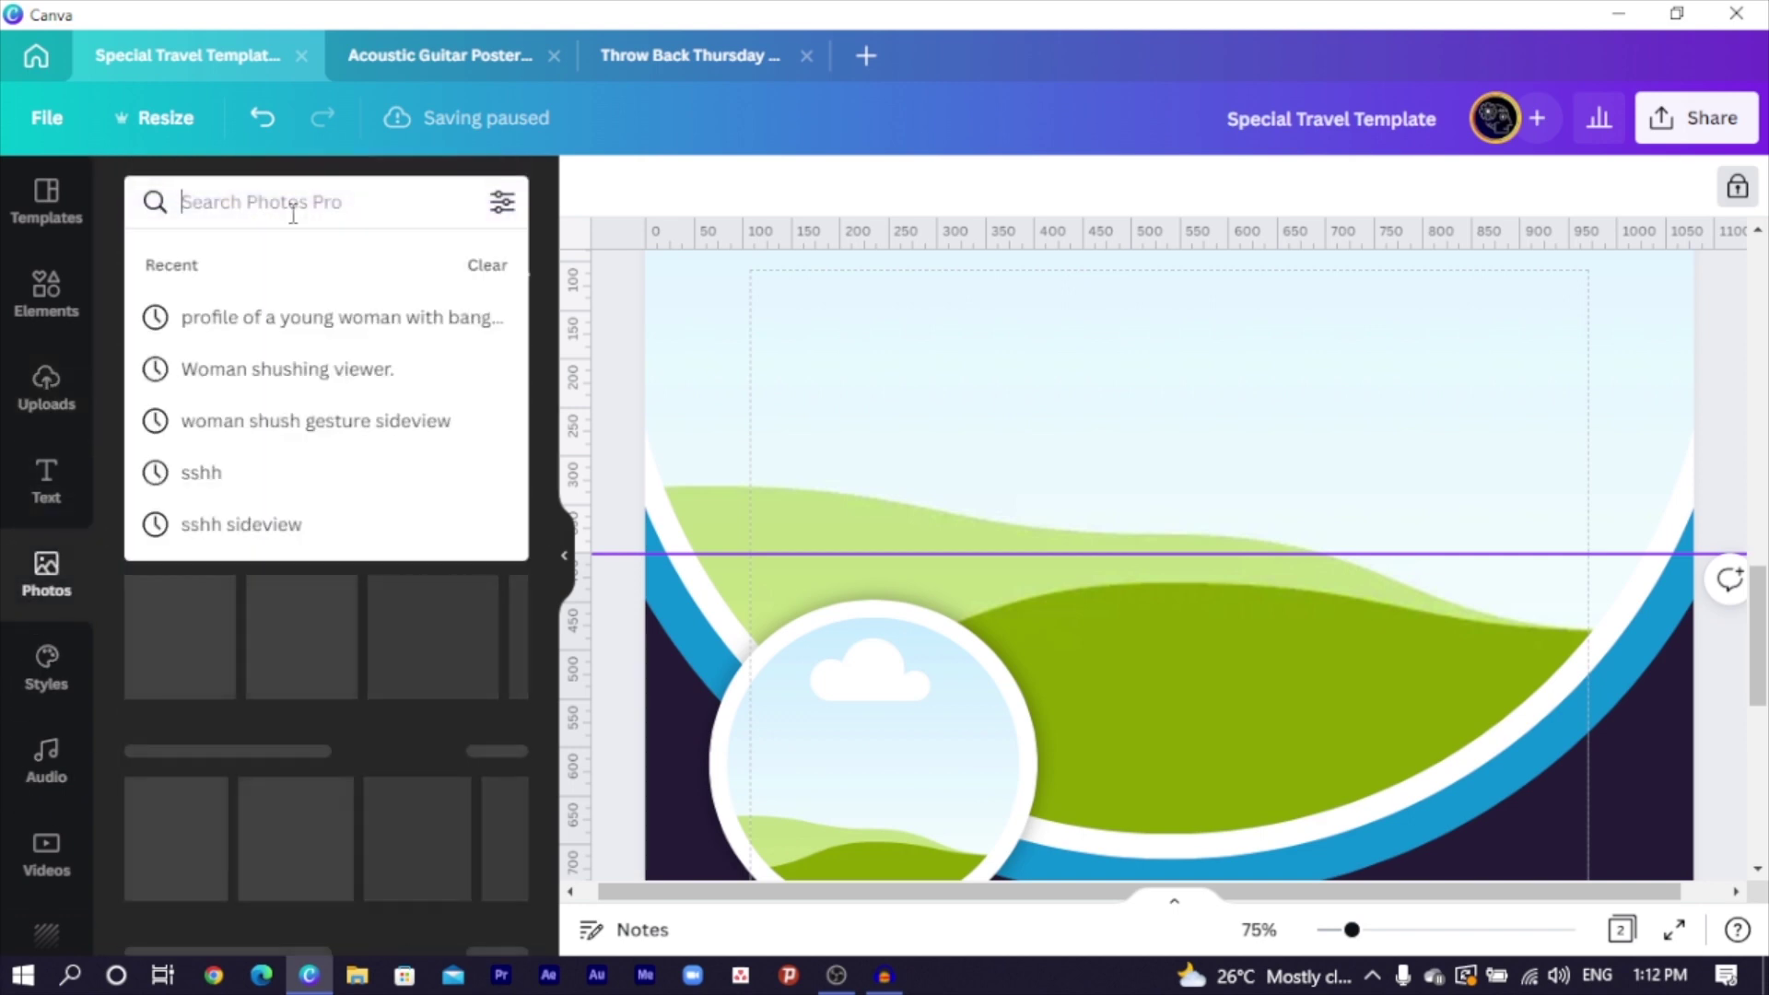
{"action": "type", "text": "hiking"}
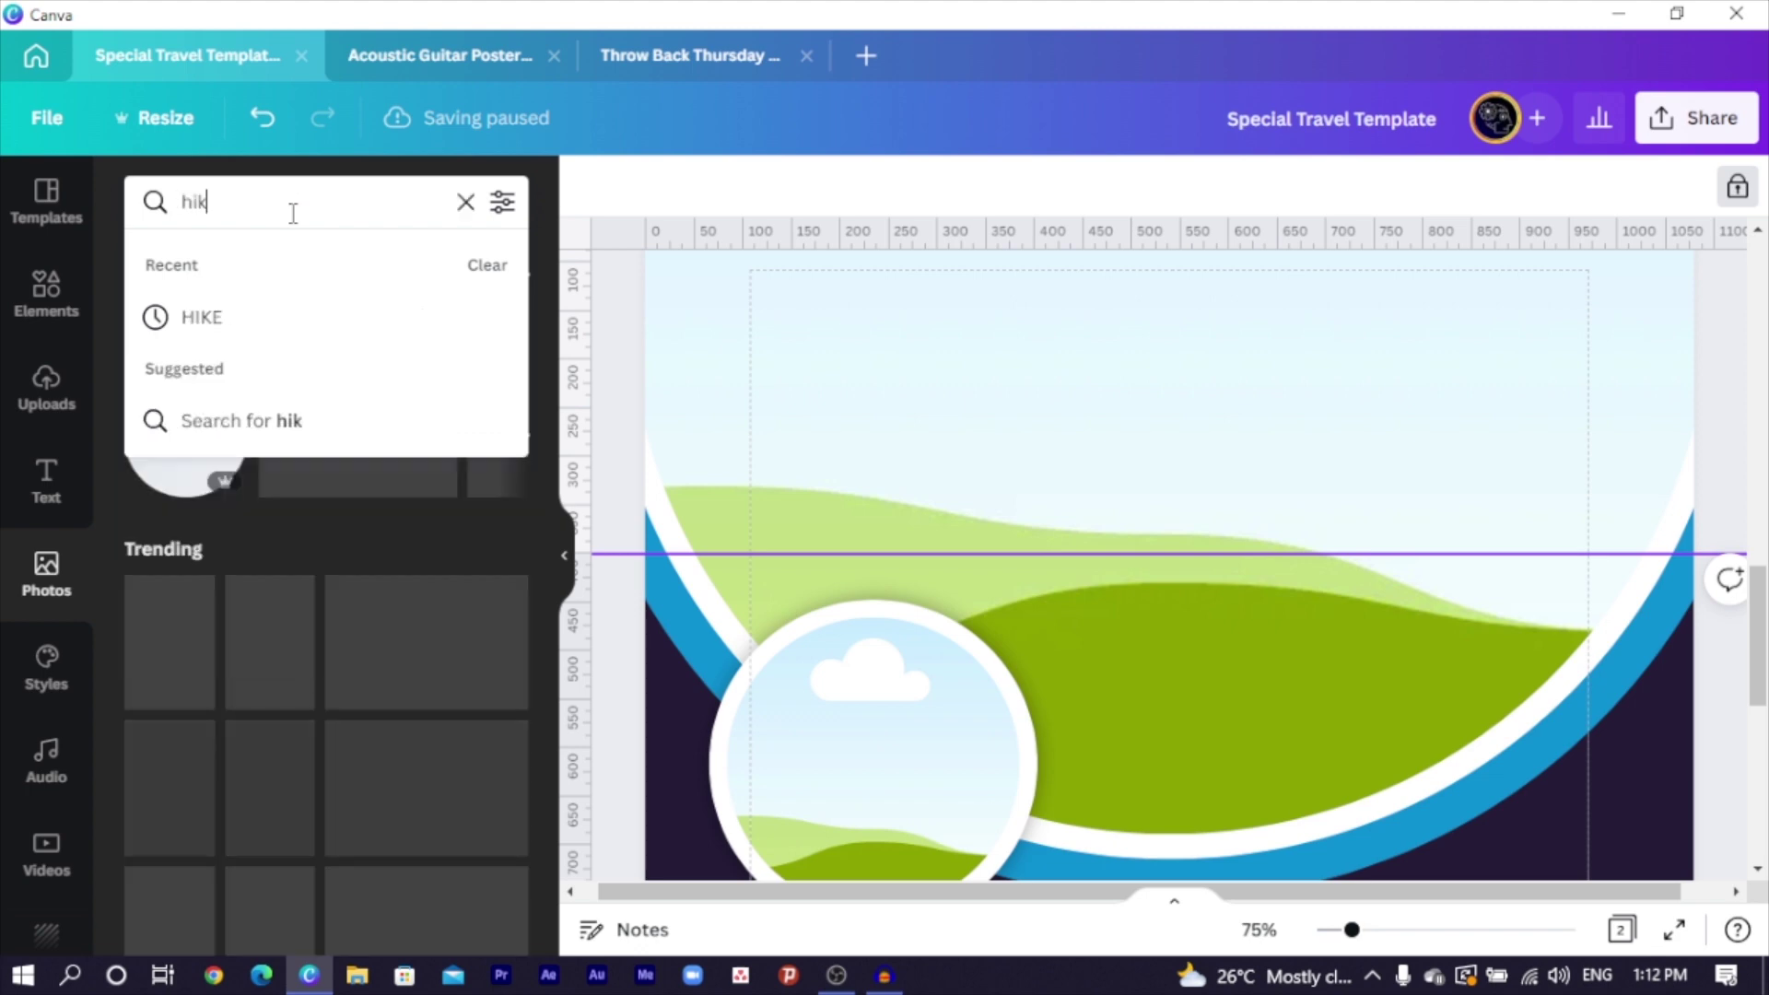
{"action": "key", "text": "Return"}
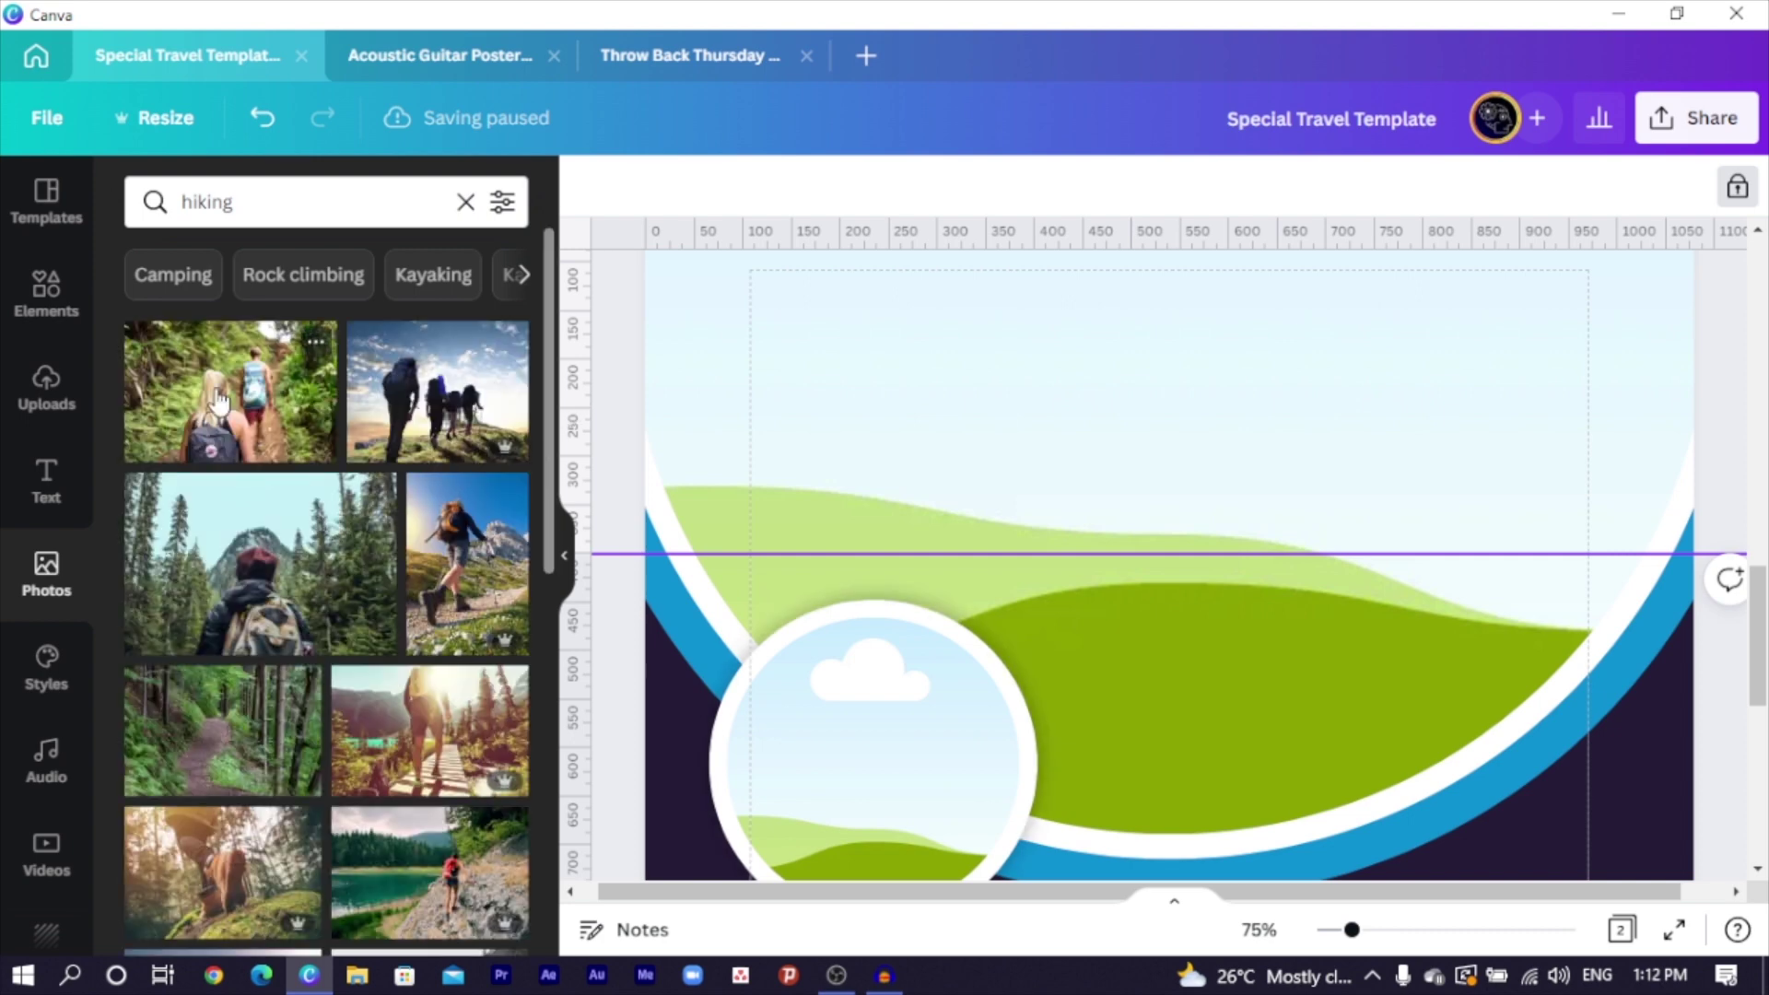
{"action": "left_click_drag", "start_coordinate": [218, 402], "coordinate": [722, 376]}
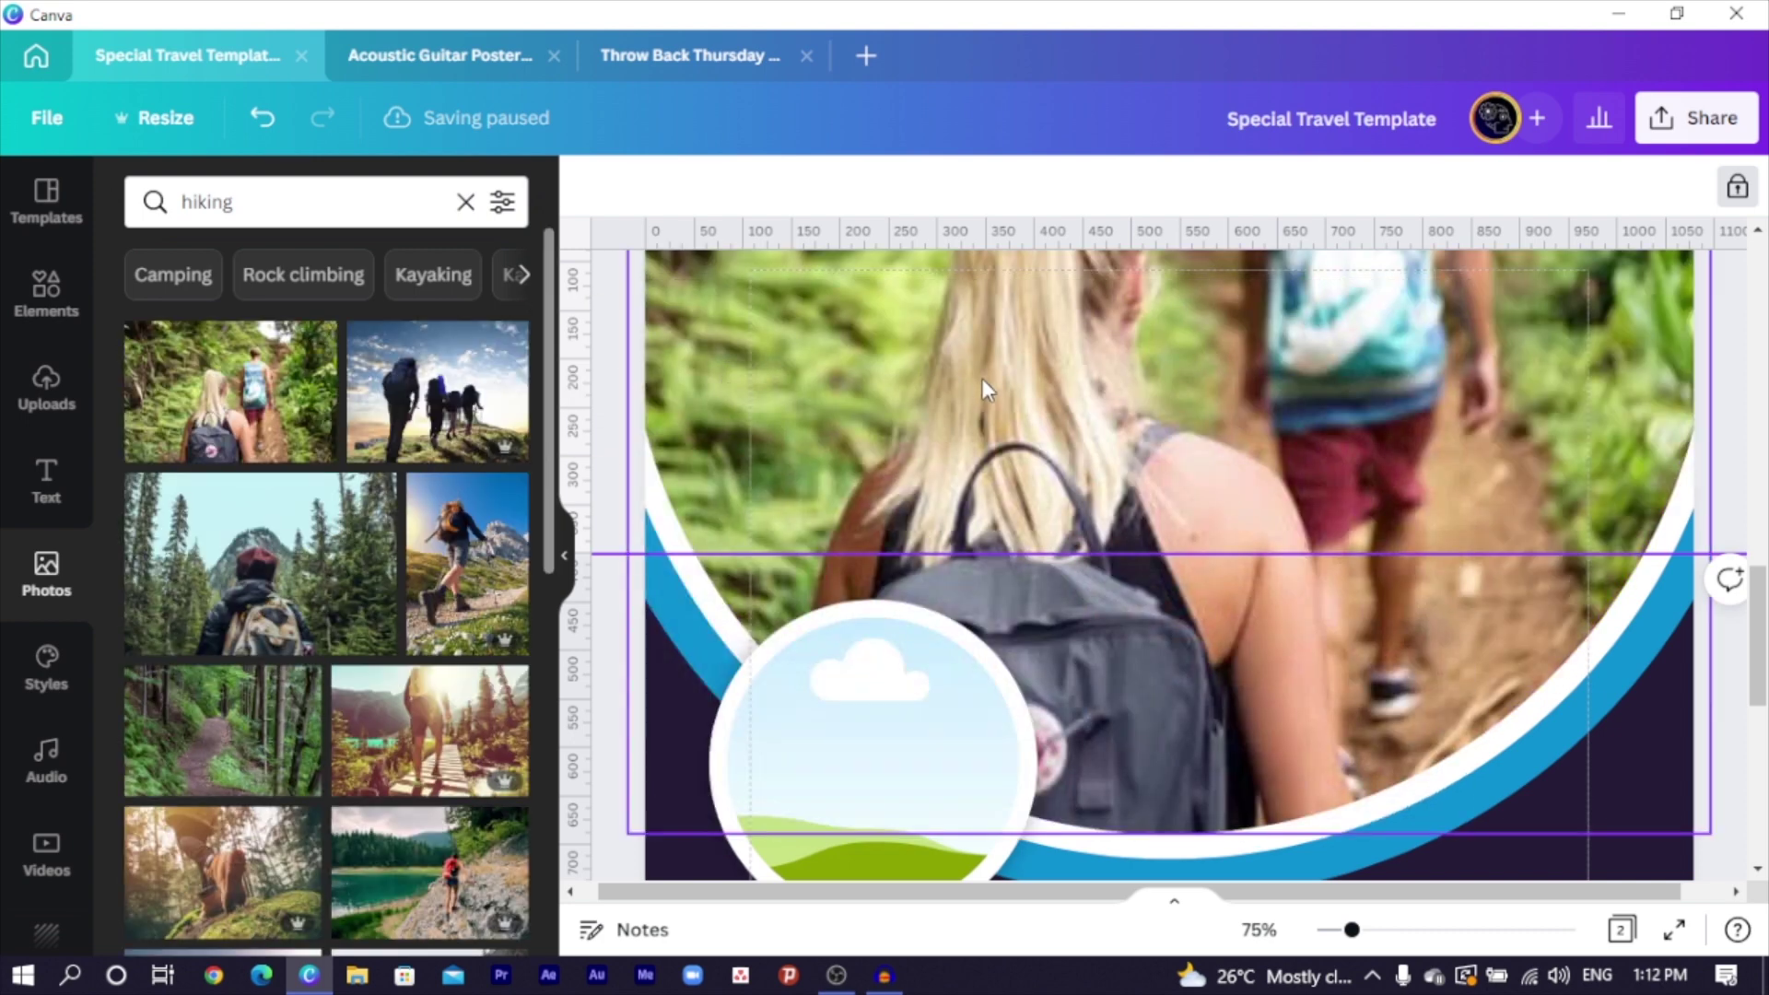
Group the white circle behind the small round photo frame with its shadow circle
{"action": "scroll", "coordinate": [986, 387], "scroll_direction": "up", "scroll_amount": 2}
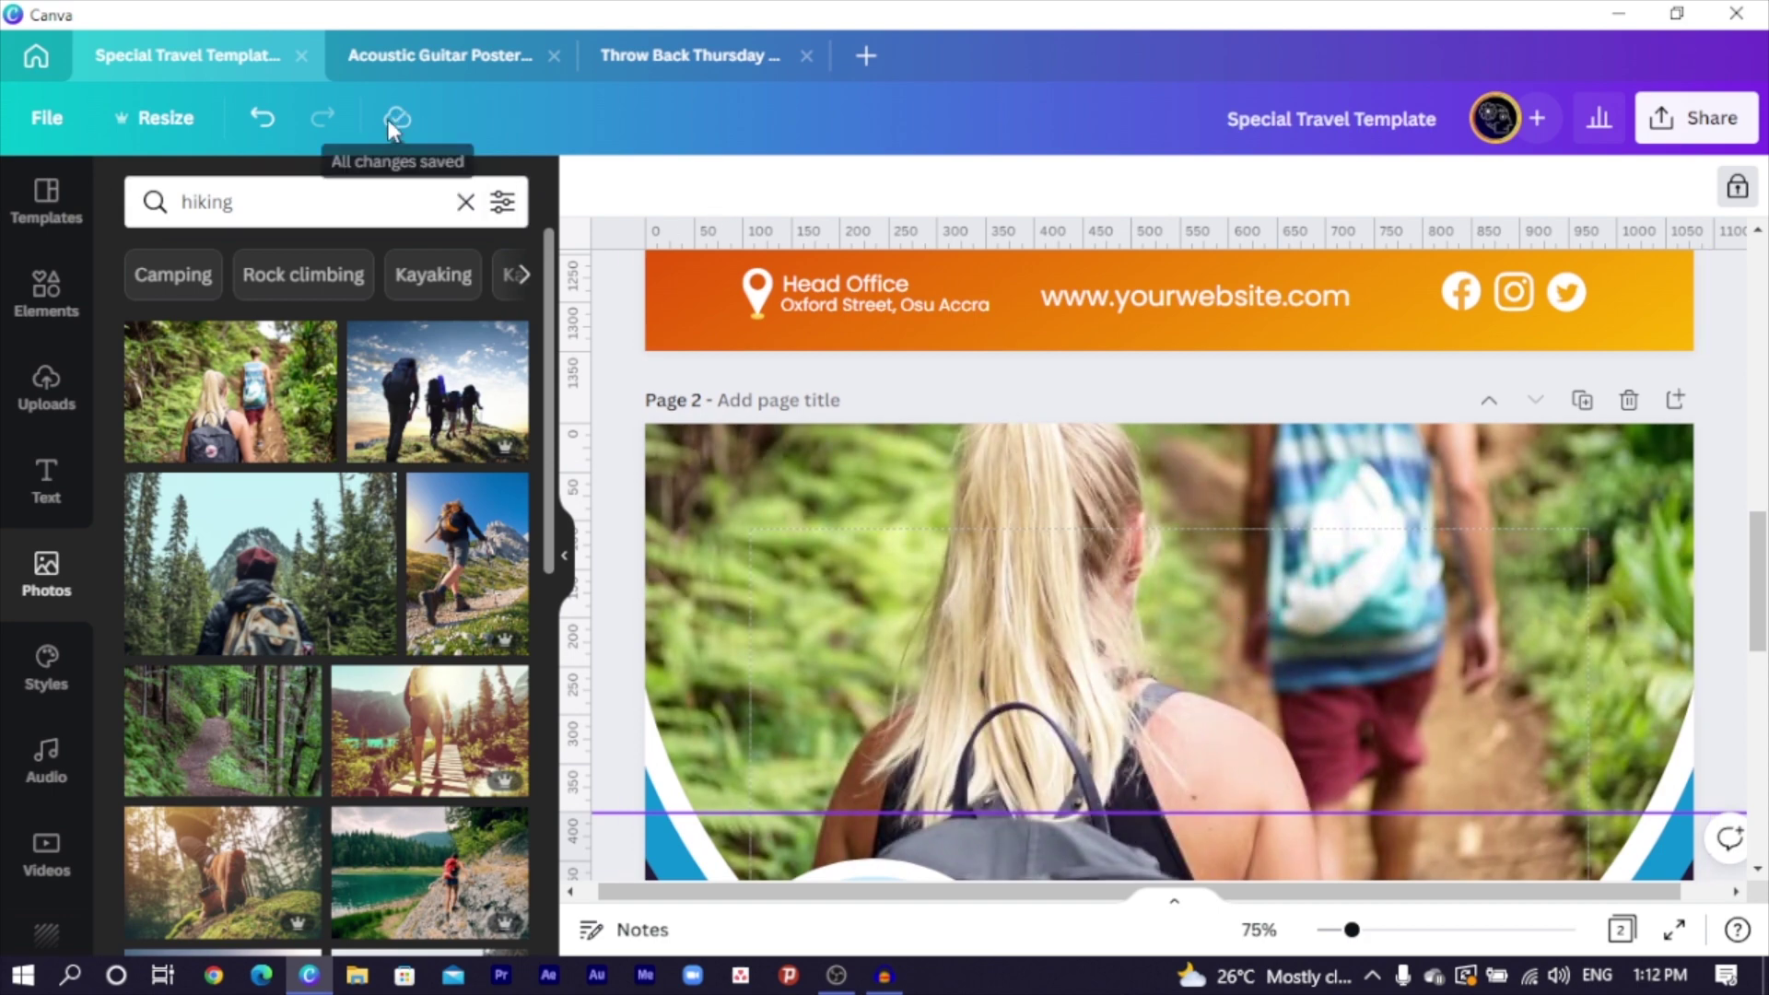
{"action": "scroll", "coordinate": [1067, 378], "scroll_direction": "down", "scroll_amount": 3}
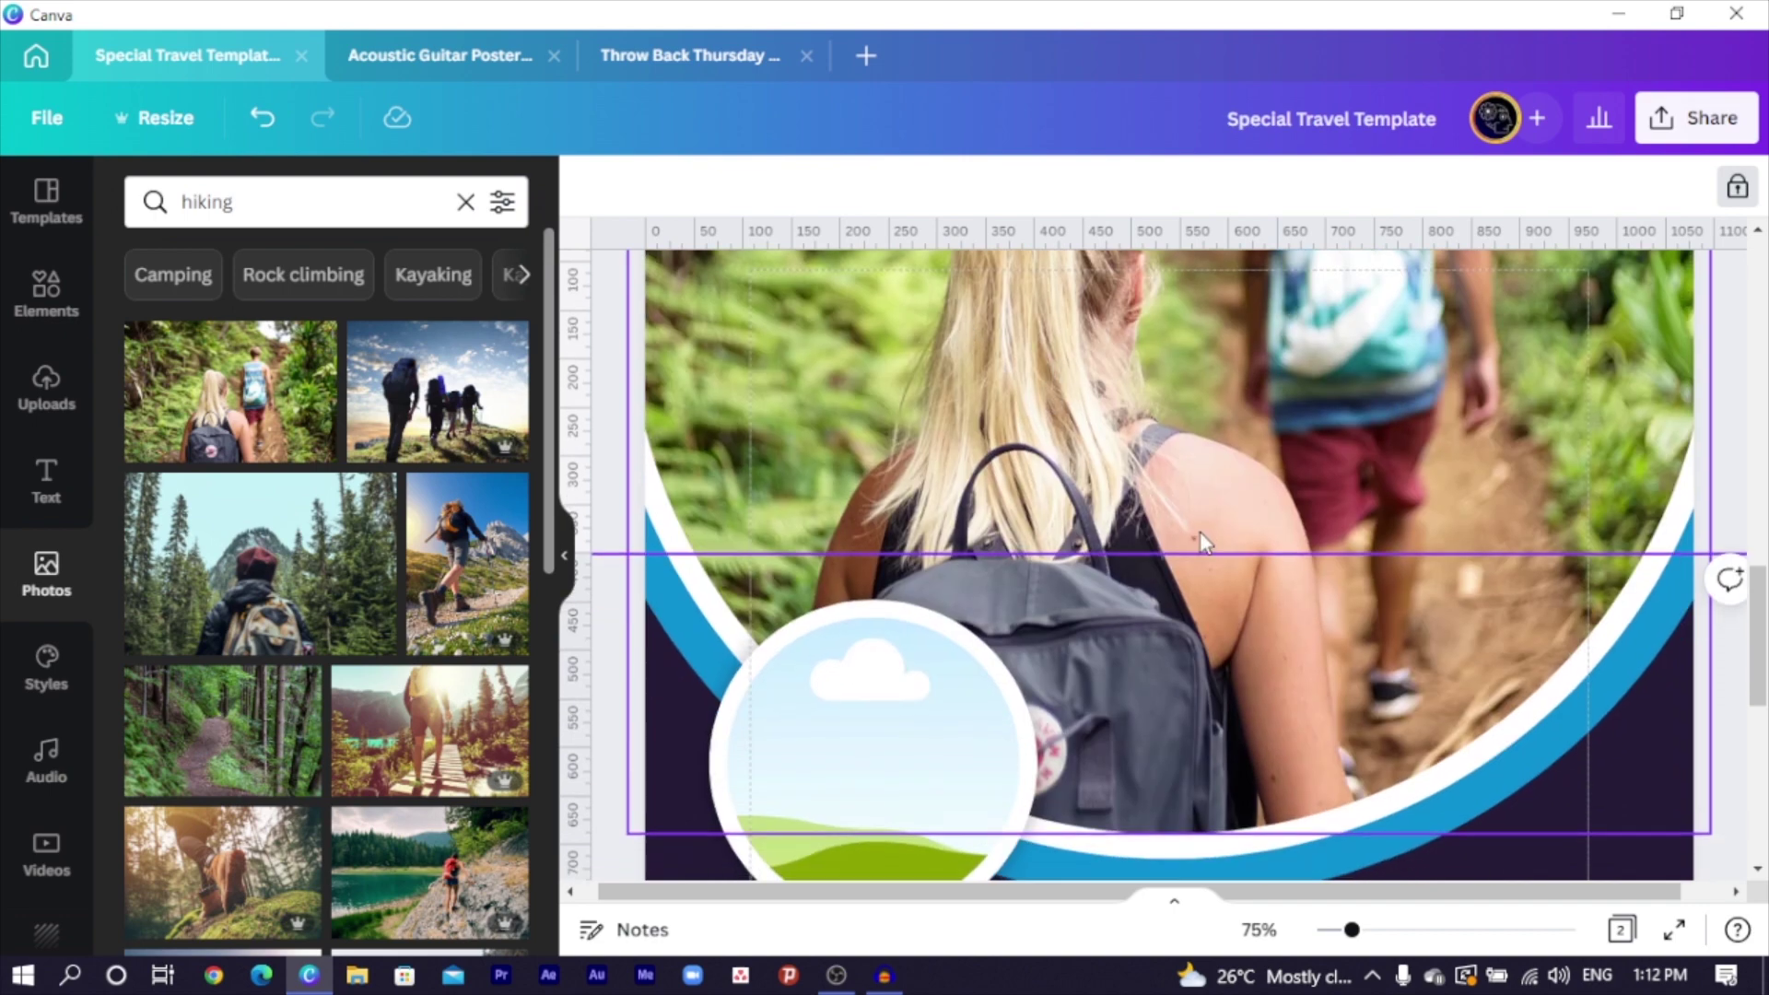
{"action": "scroll", "coordinate": [1202, 542], "scroll_direction": "down", "scroll_amount": 6}
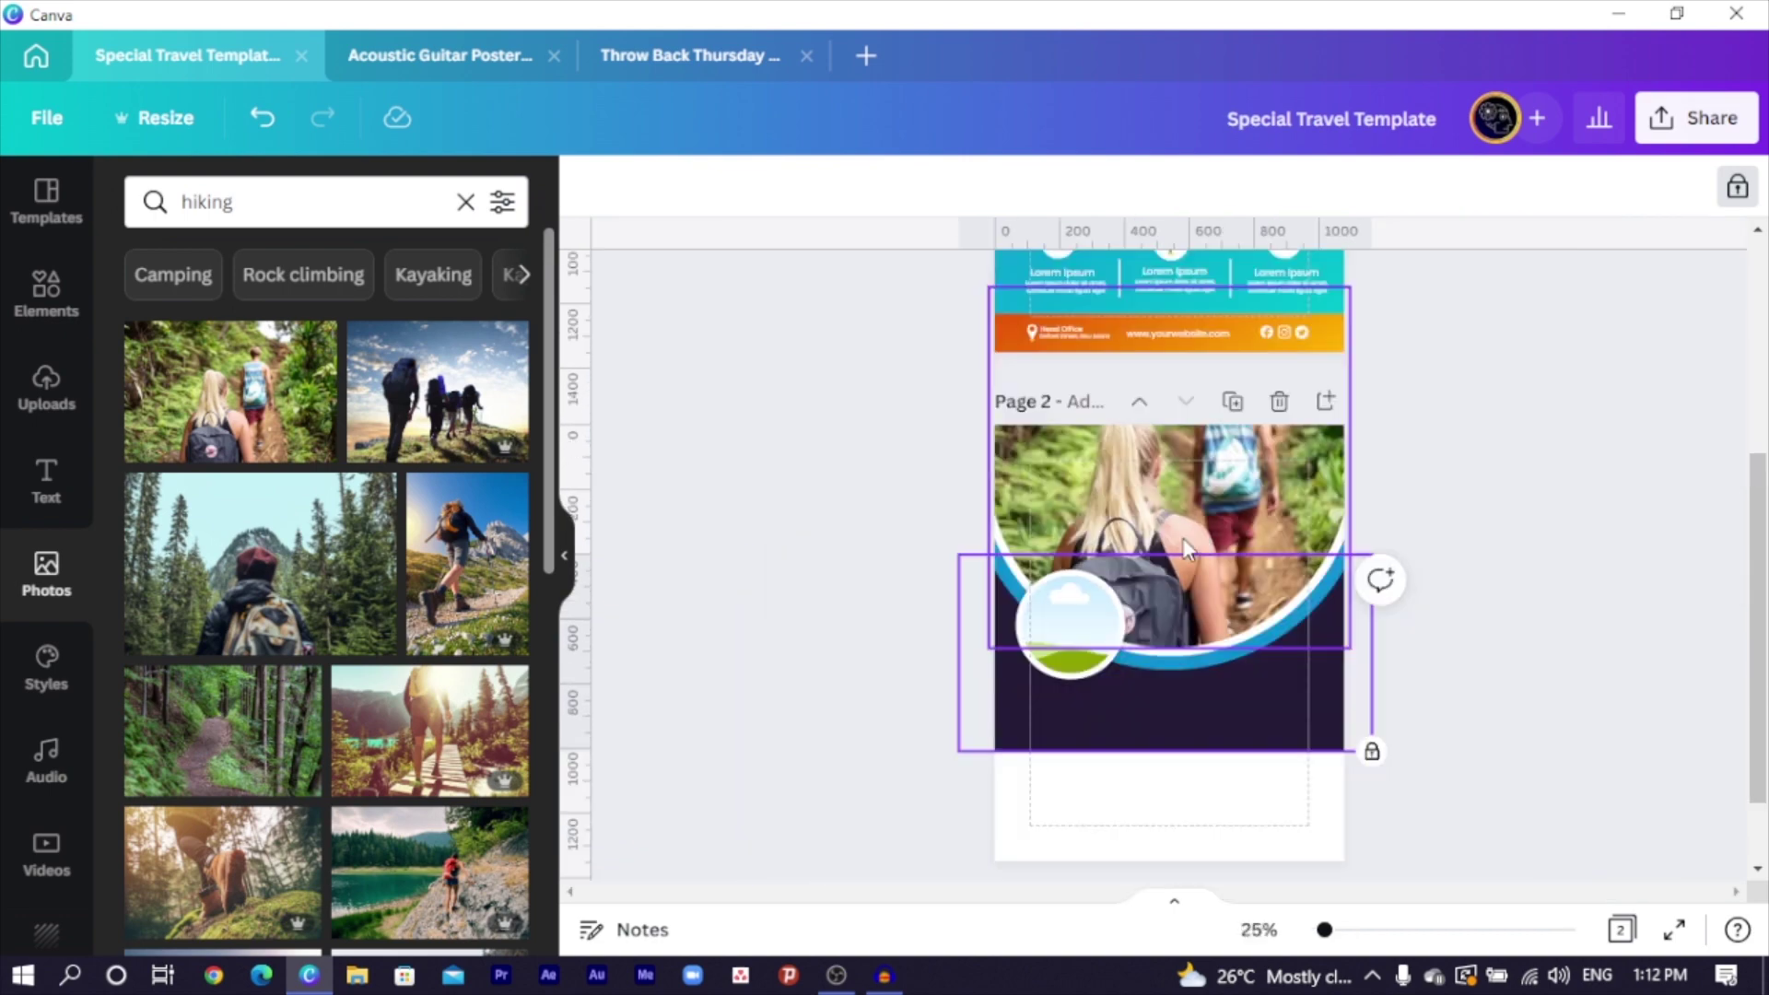
{"action": "left_click", "coordinate": [1046, 680]}
{"action": "left_click", "coordinate": [940, 704]}
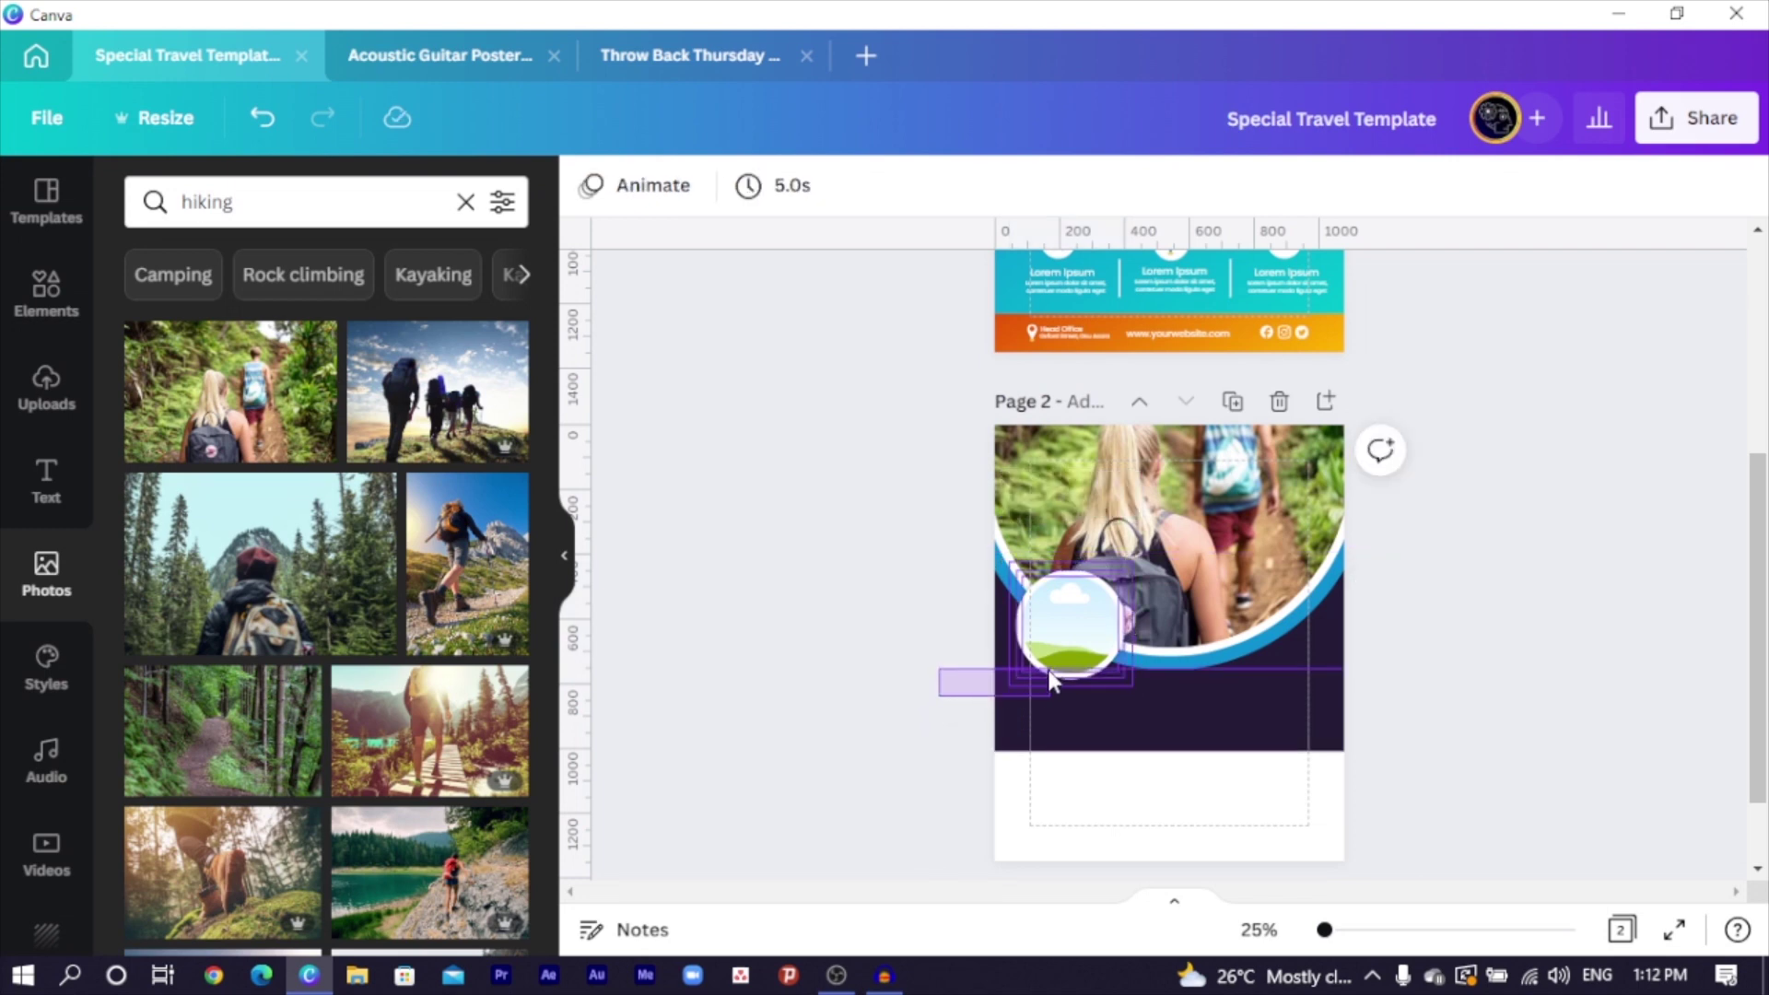
{"action": "left_click_drag", "start_coordinate": [1047, 680], "coordinate": [955, 691]}
{"action": "scroll", "coordinate": [955, 691], "scroll_direction": "up", "scroll_amount": 3}
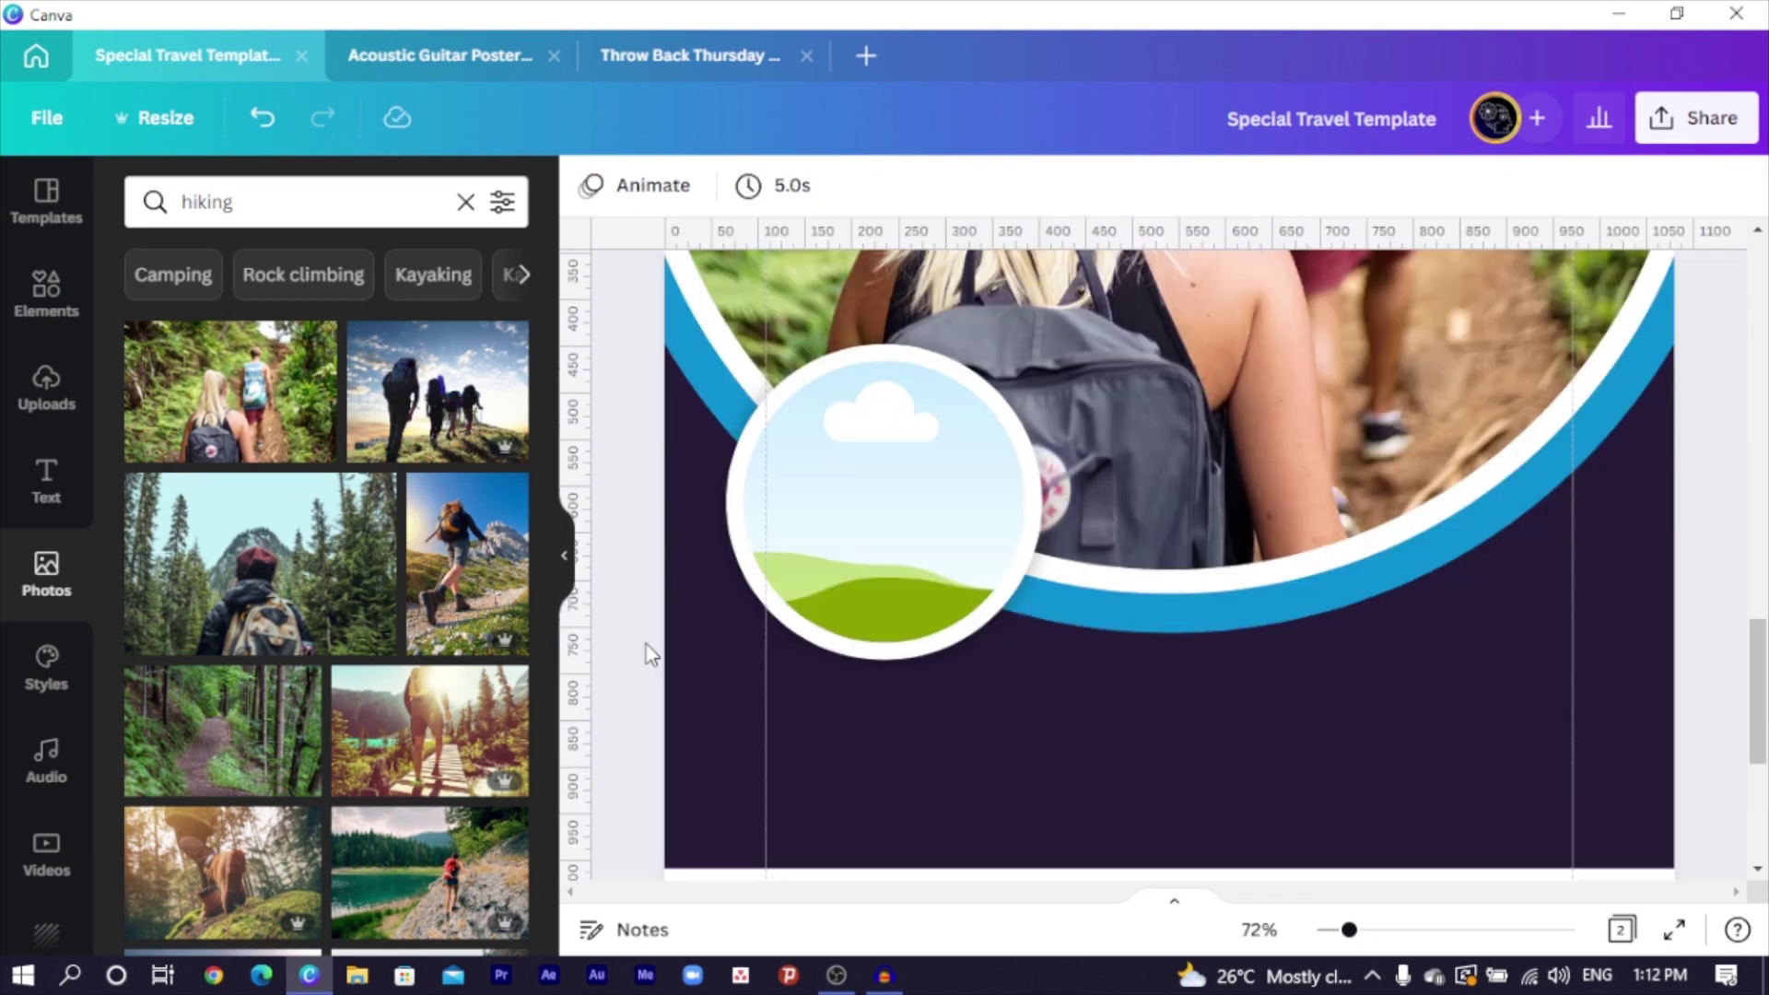
{"action": "left_click", "coordinate": [849, 681]}
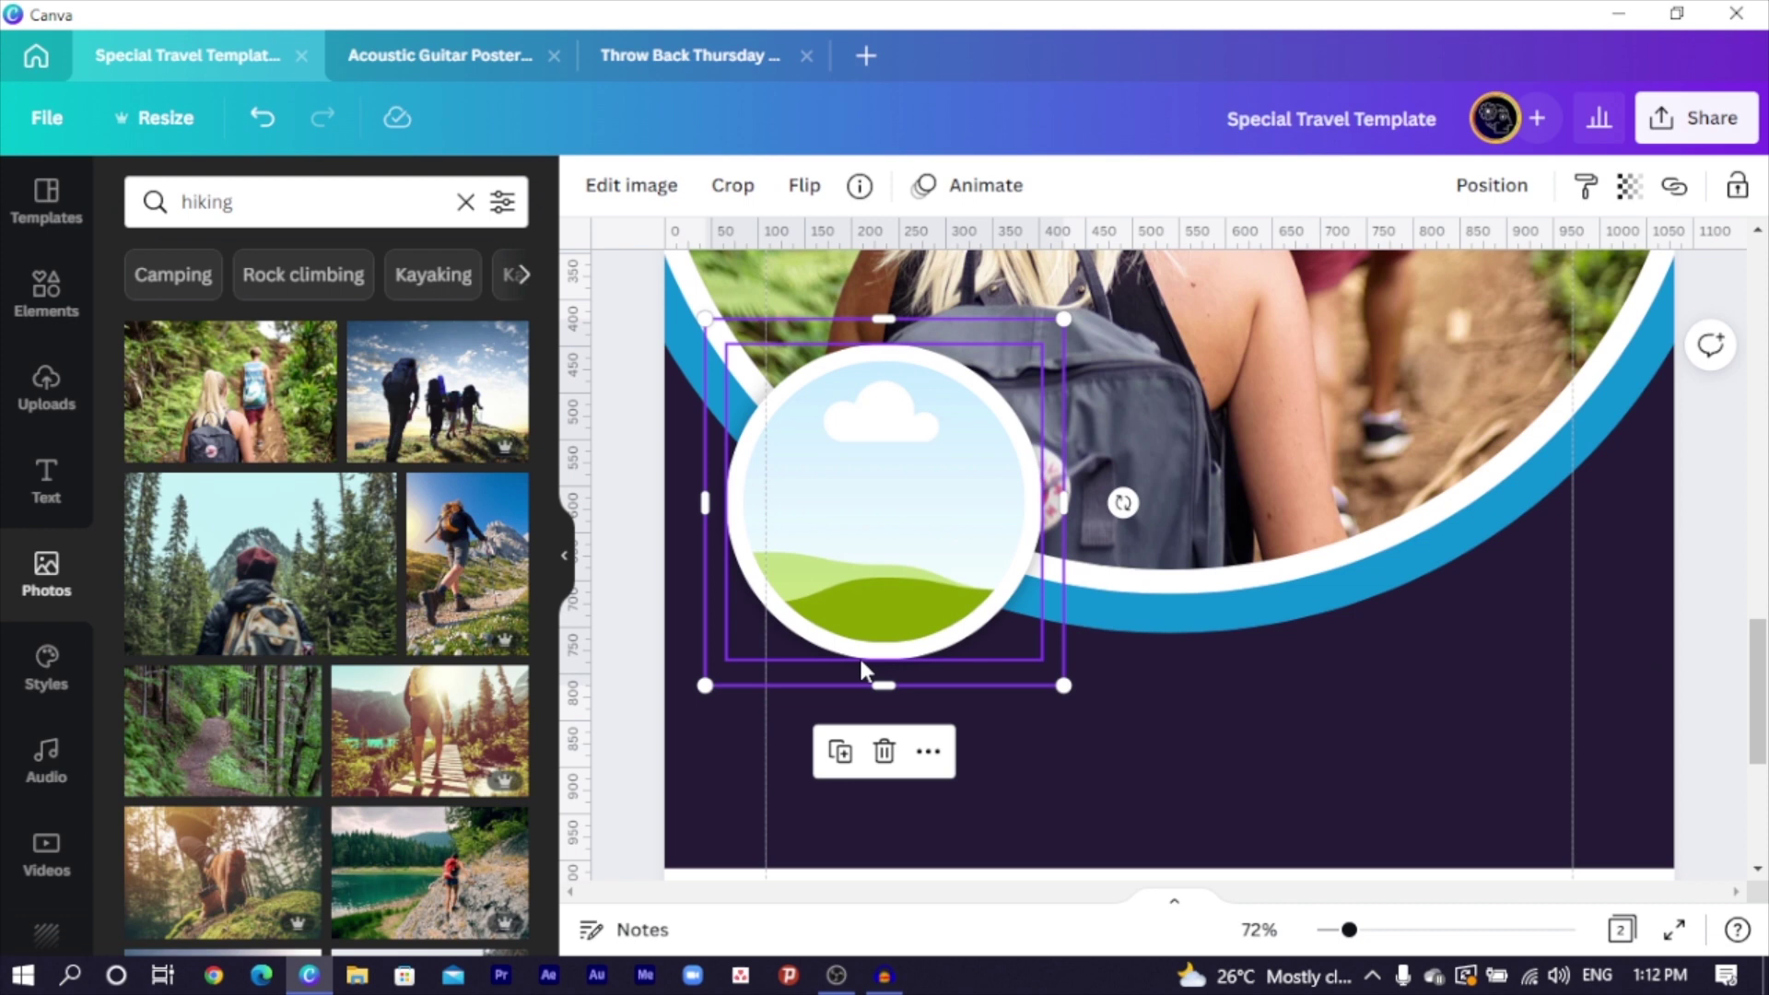
{"action": "left_click", "coordinate": [859, 660]}
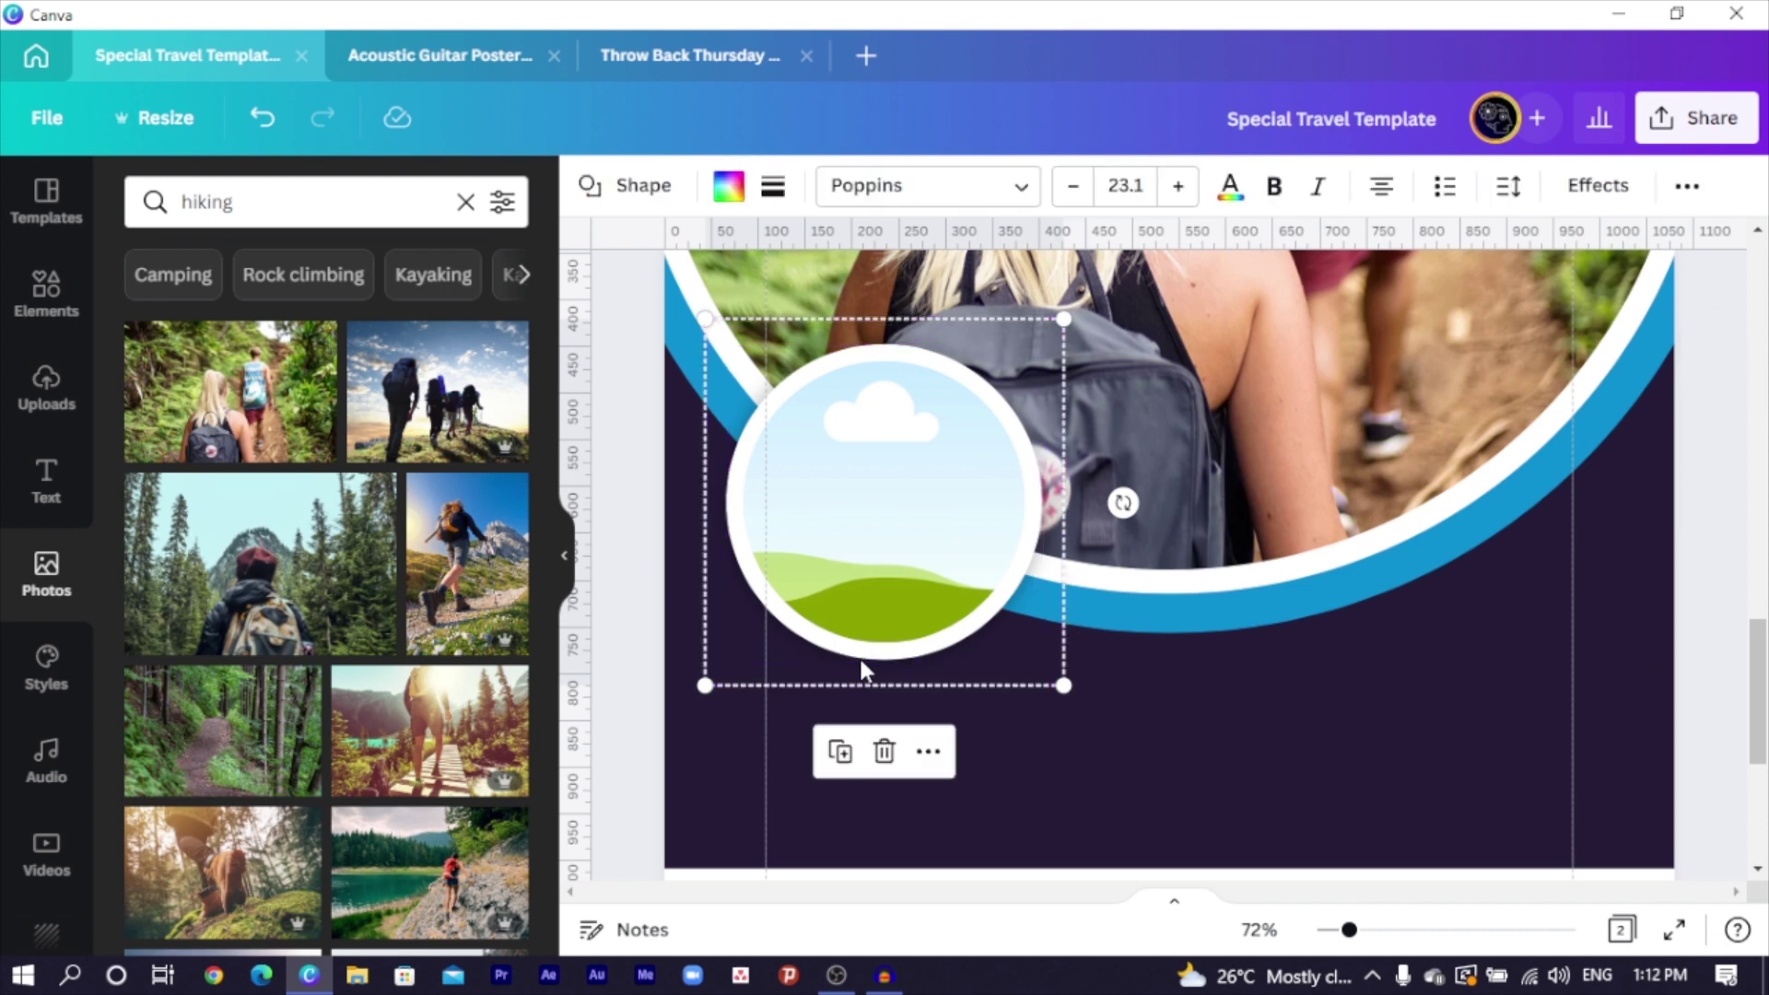
{"action": "key", "text": "ctrl+g"}
Place a copy of the shadowed white circle to the right of the small photo frame and shrink it slightly
{"action": "left_click_drag", "start_coordinate": [859, 655], "coordinate": [1215, 736]}
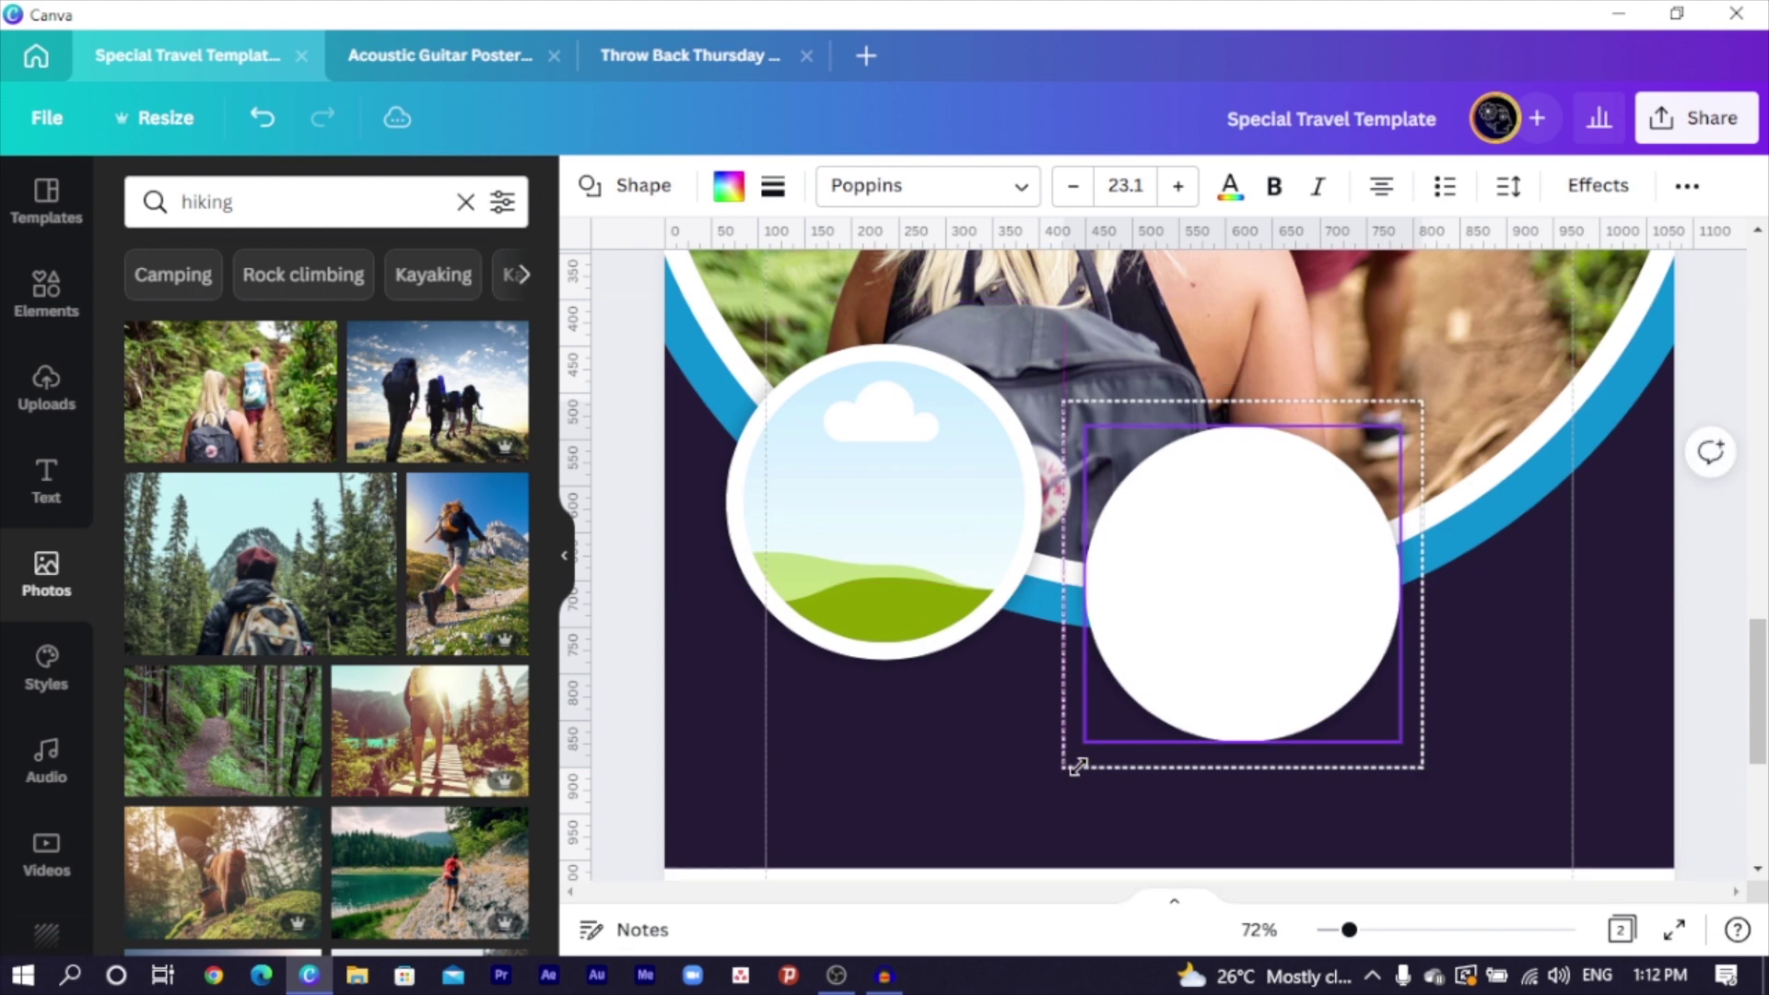
{"action": "left_click_drag", "start_coordinate": [1063, 768], "coordinate": [1103, 728]}
{"action": "left_click_drag", "start_coordinate": [1281, 623], "coordinate": [1278, 638]}
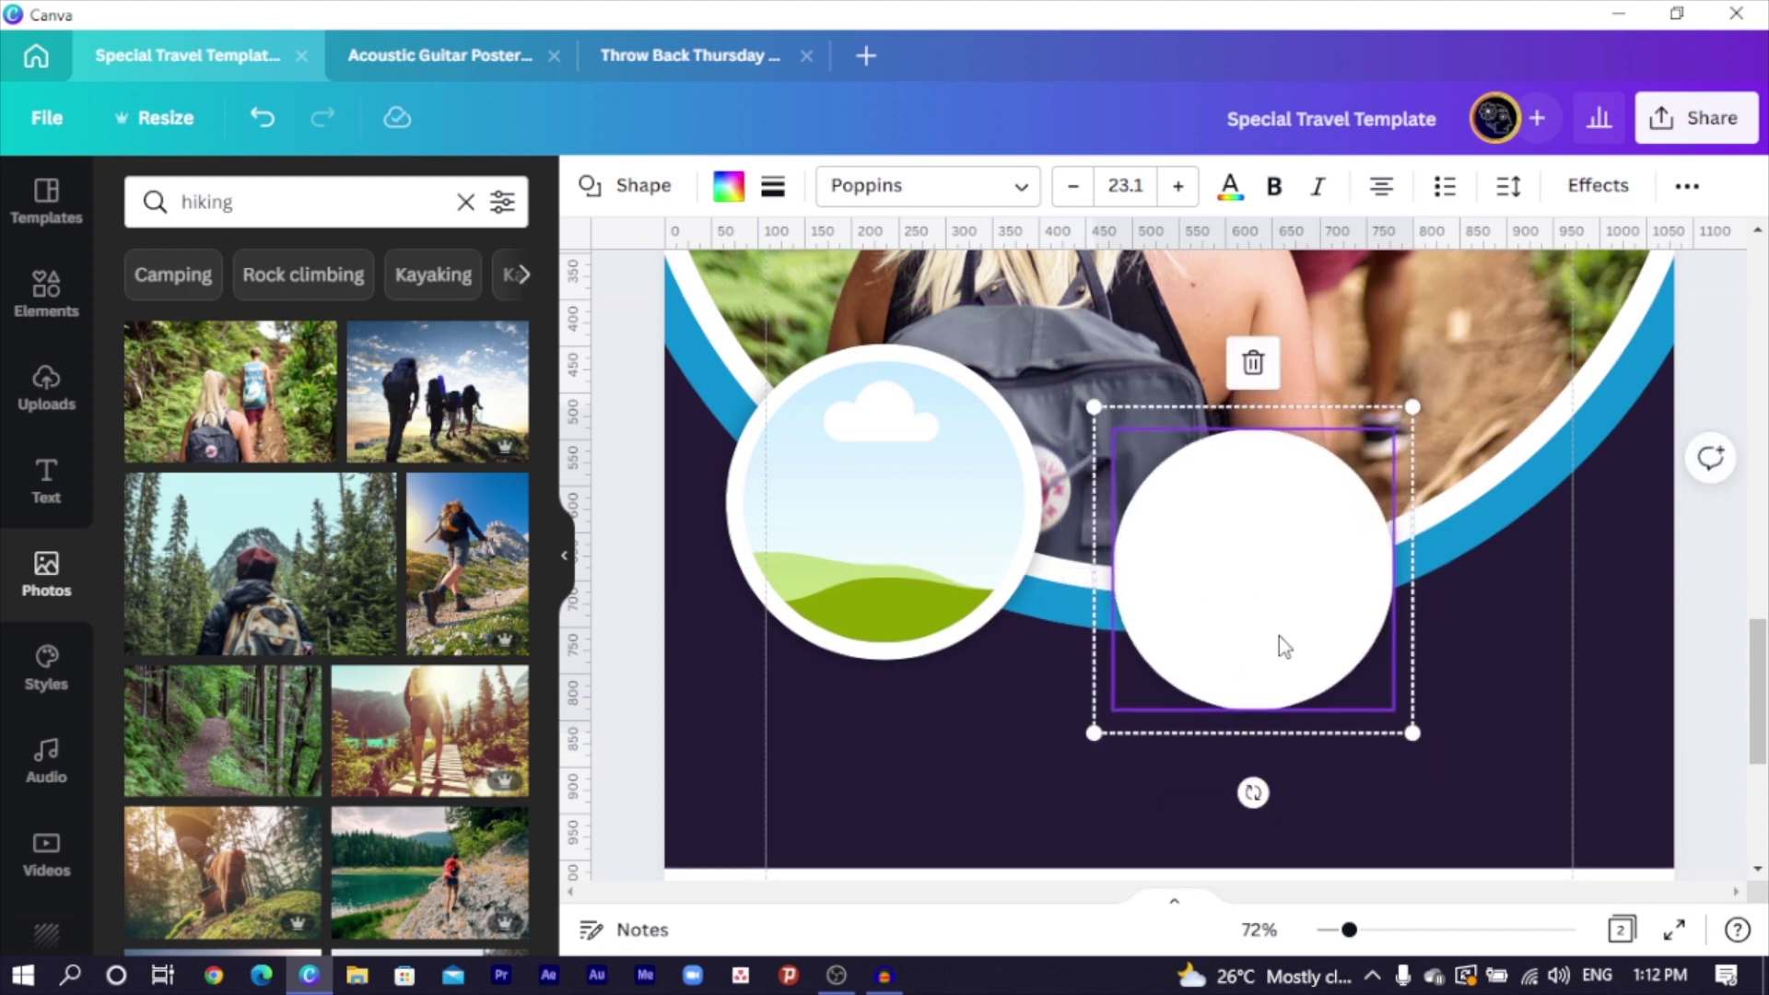
{"action": "left_click", "coordinate": [1521, 648]}
Duplicate the white disc of the copied circle and align the duplicate exactly over the original disc
{"action": "left_click", "coordinate": [1294, 591]}
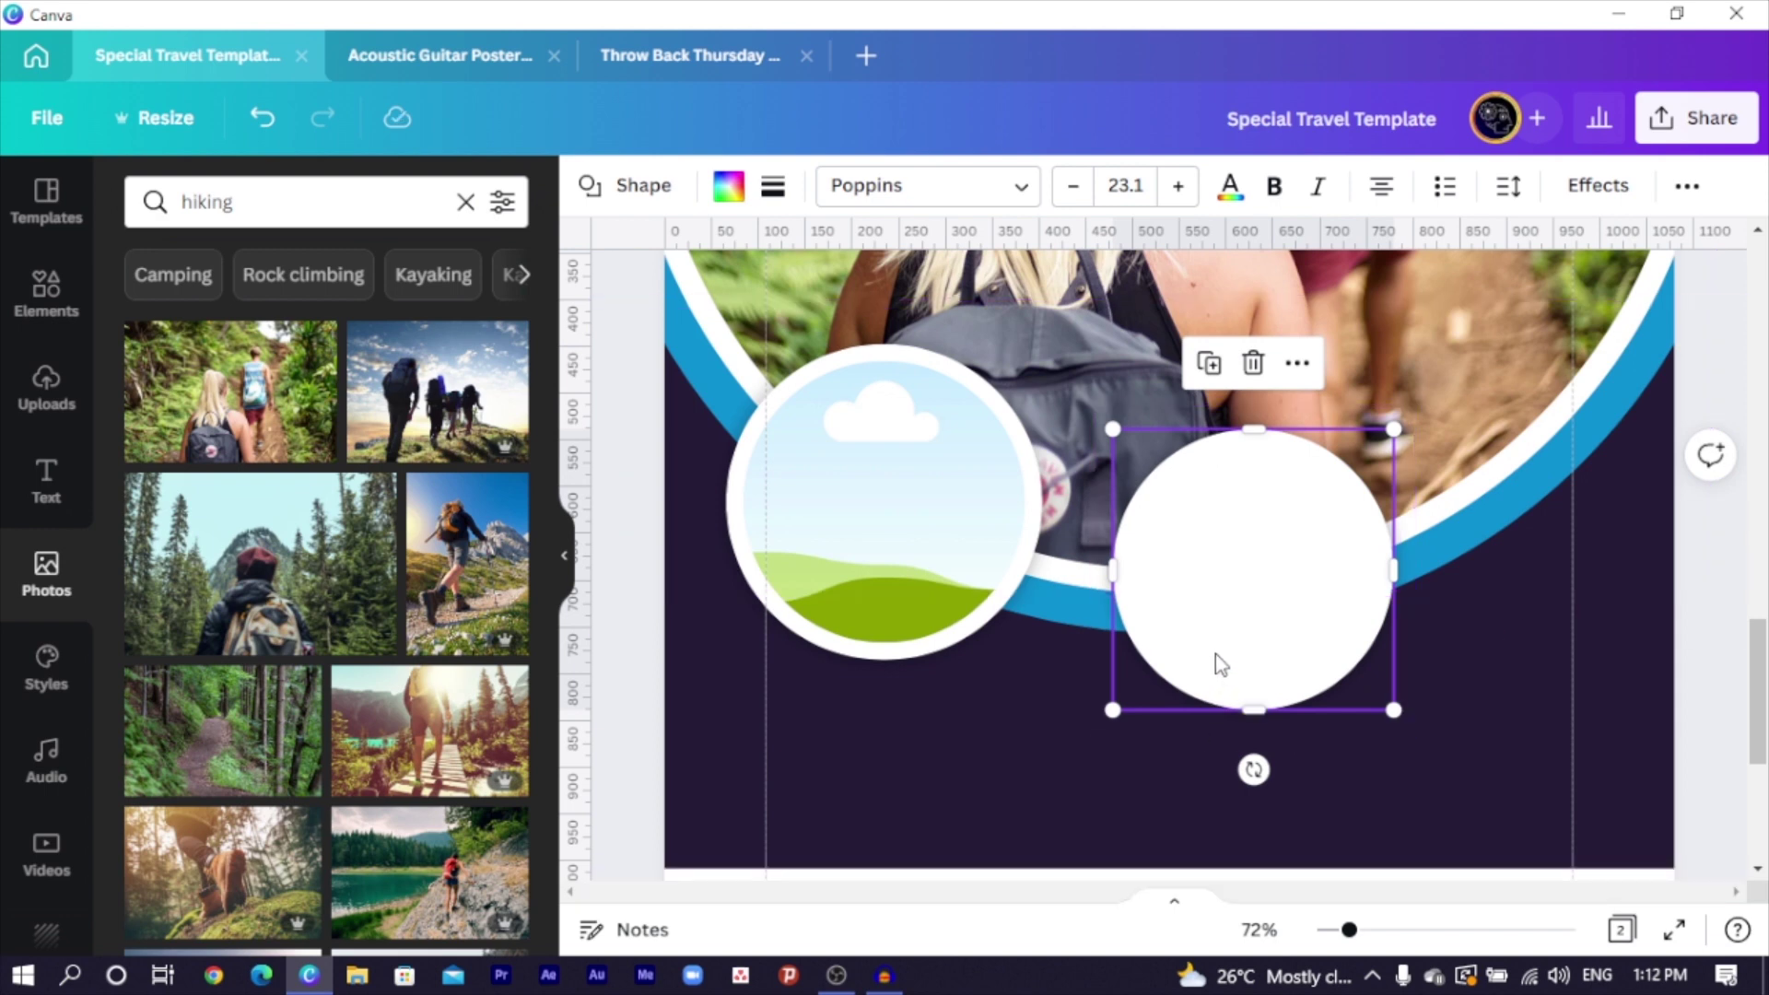
{"action": "left_click", "coordinate": [1689, 187]}
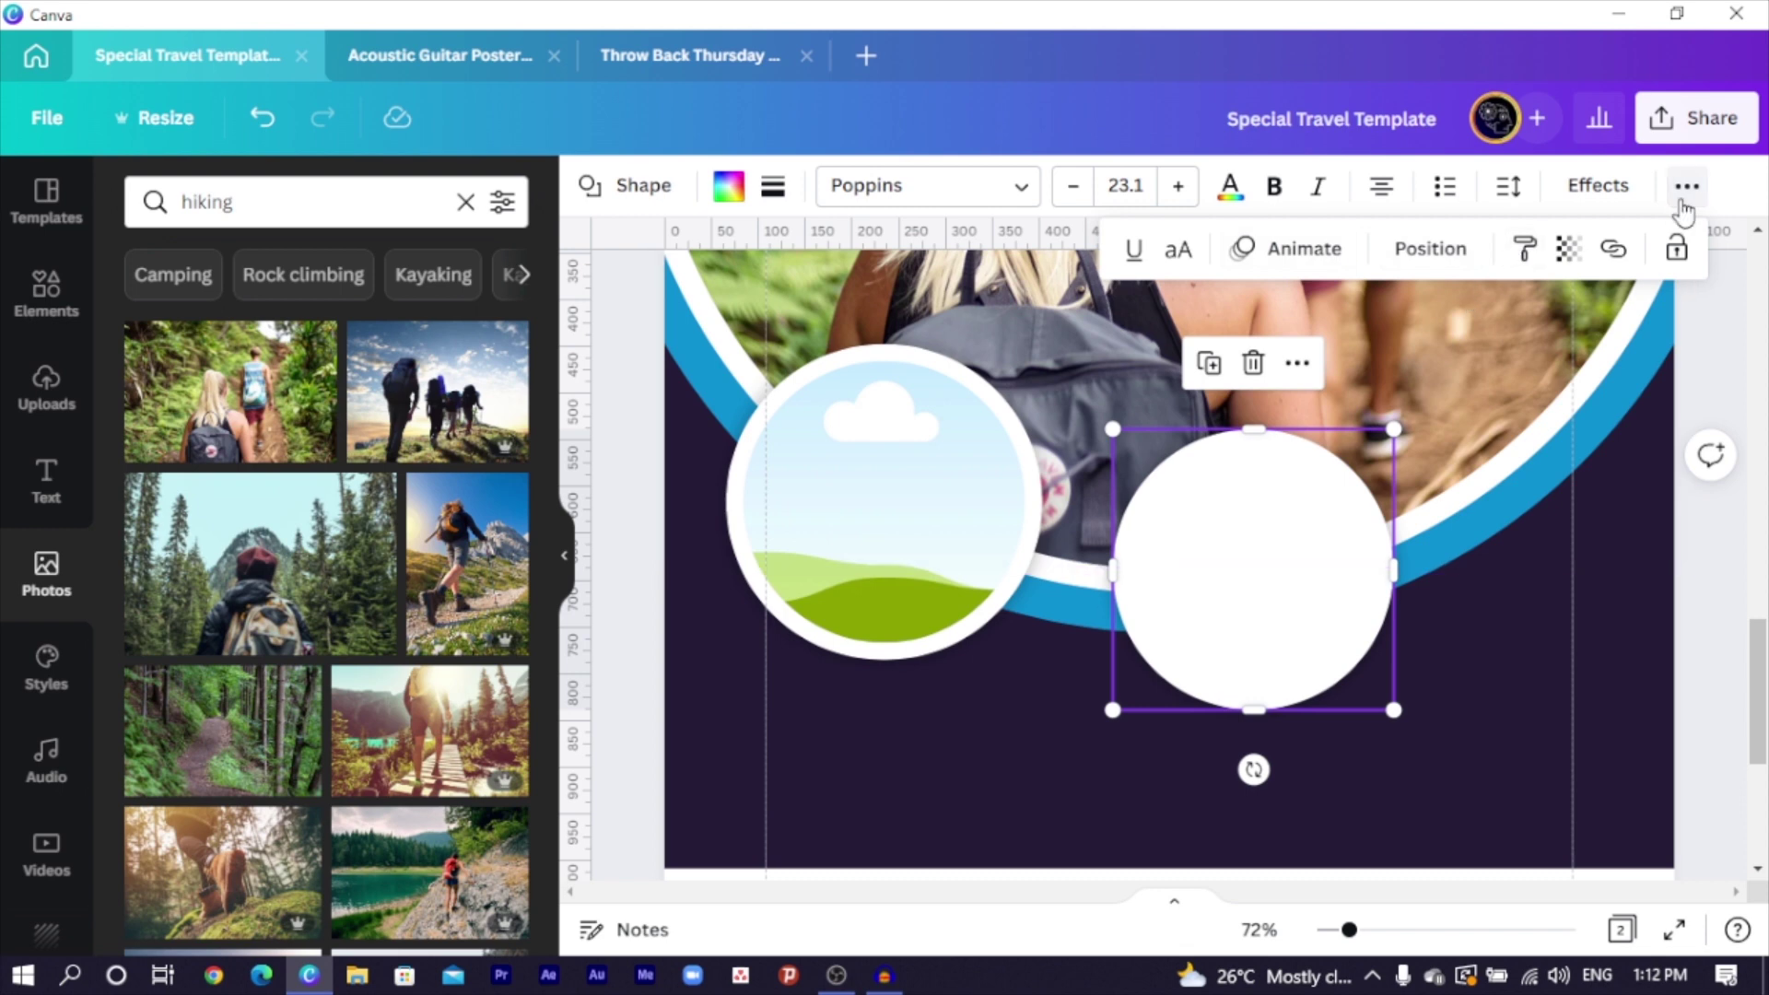
{"action": "left_click", "coordinate": [1438, 711]}
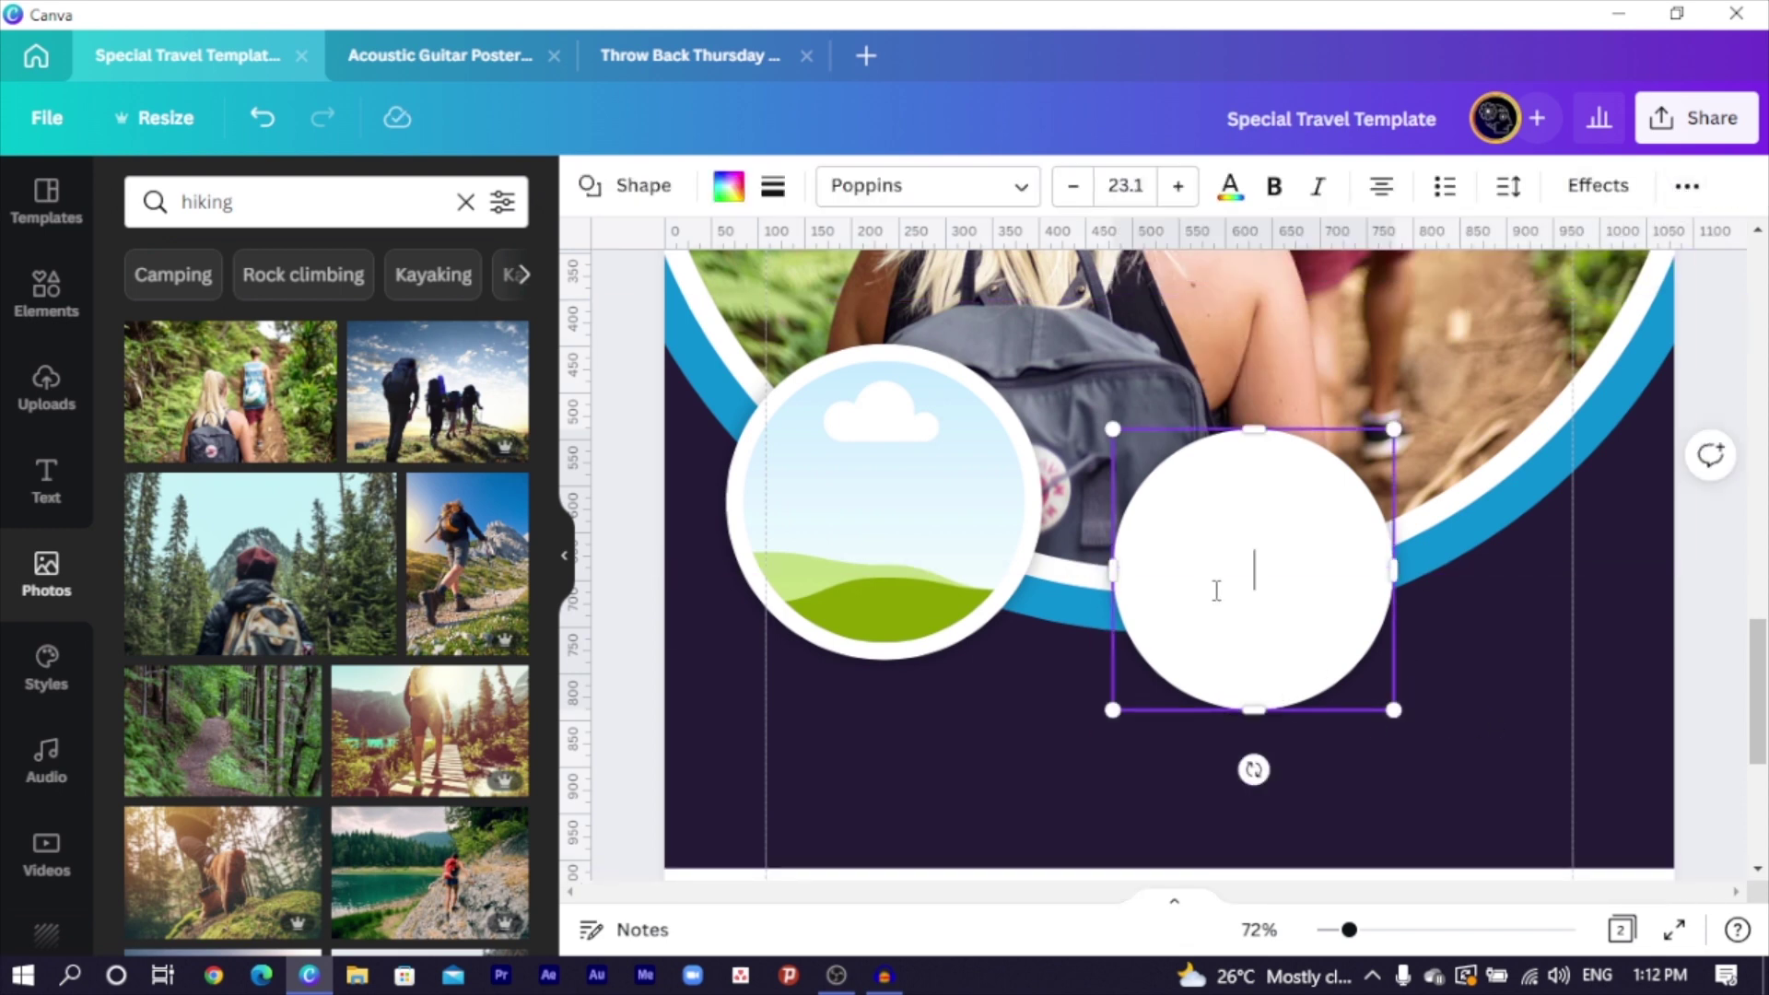
{"action": "left_click", "coordinate": [1641, 821]}
{"action": "left_click_drag", "start_coordinate": [1315, 671], "coordinate": [1409, 677]}
{"action": "key", "text": "ctrl+z"}
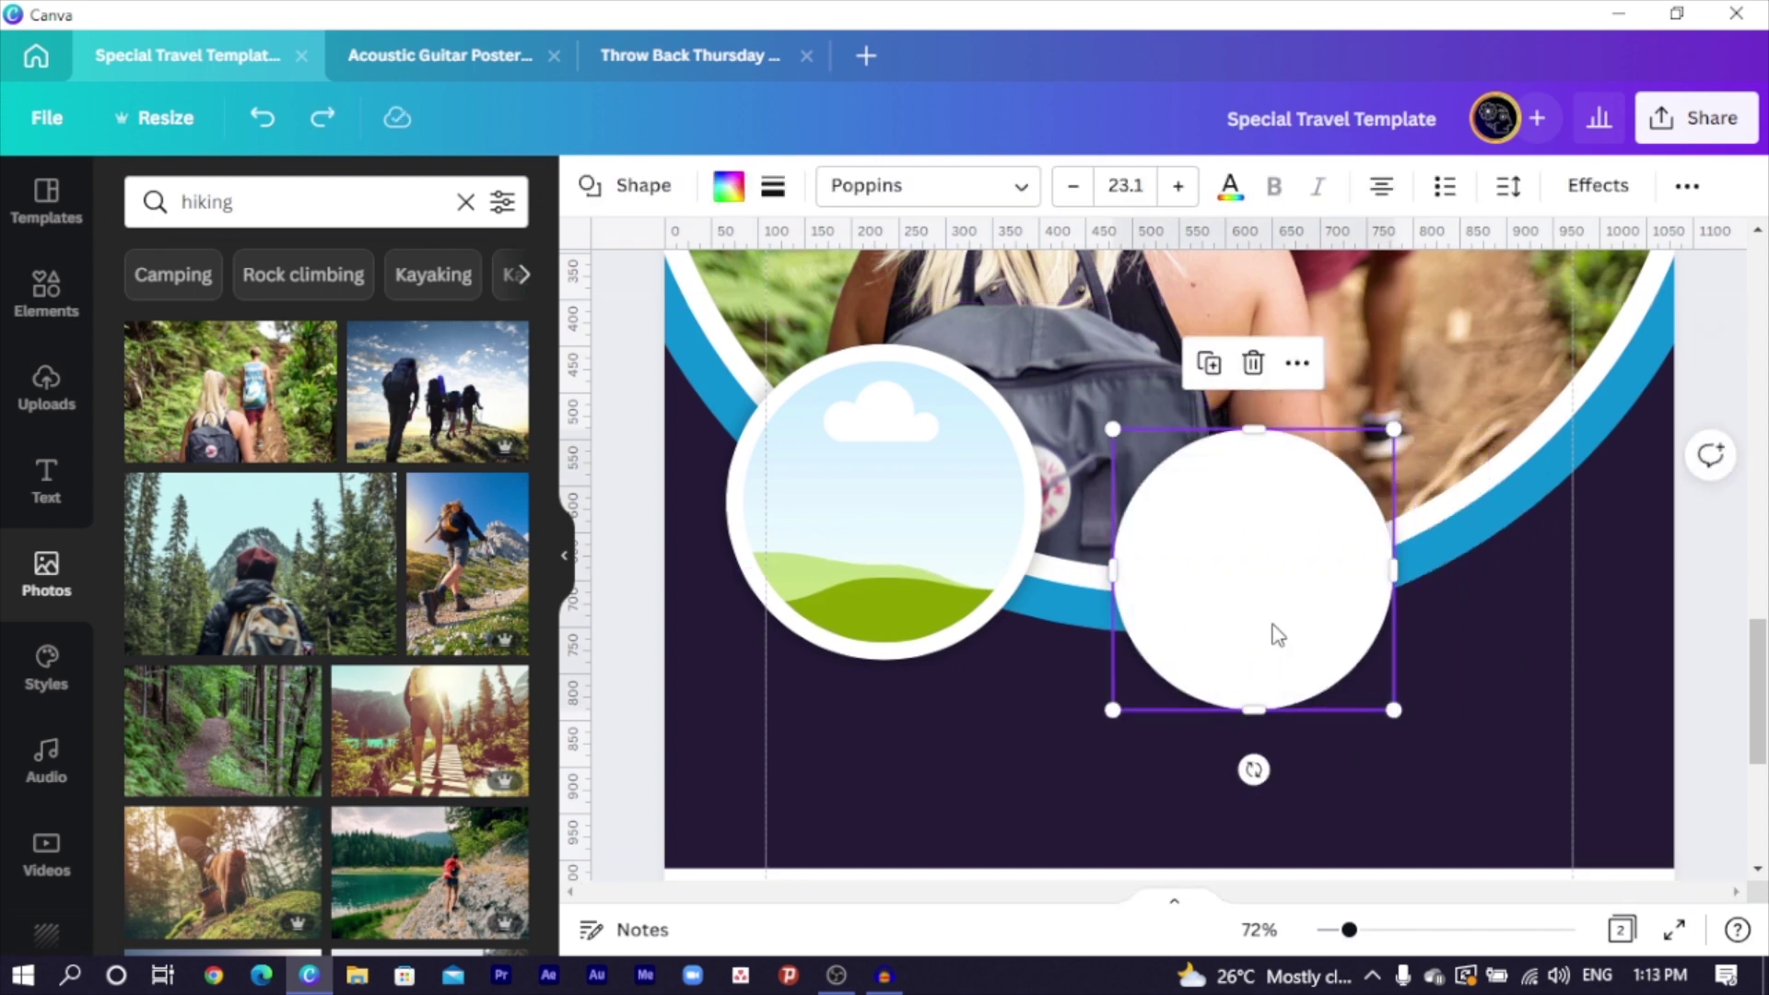
{"action": "key", "text": "ctrl+y"}
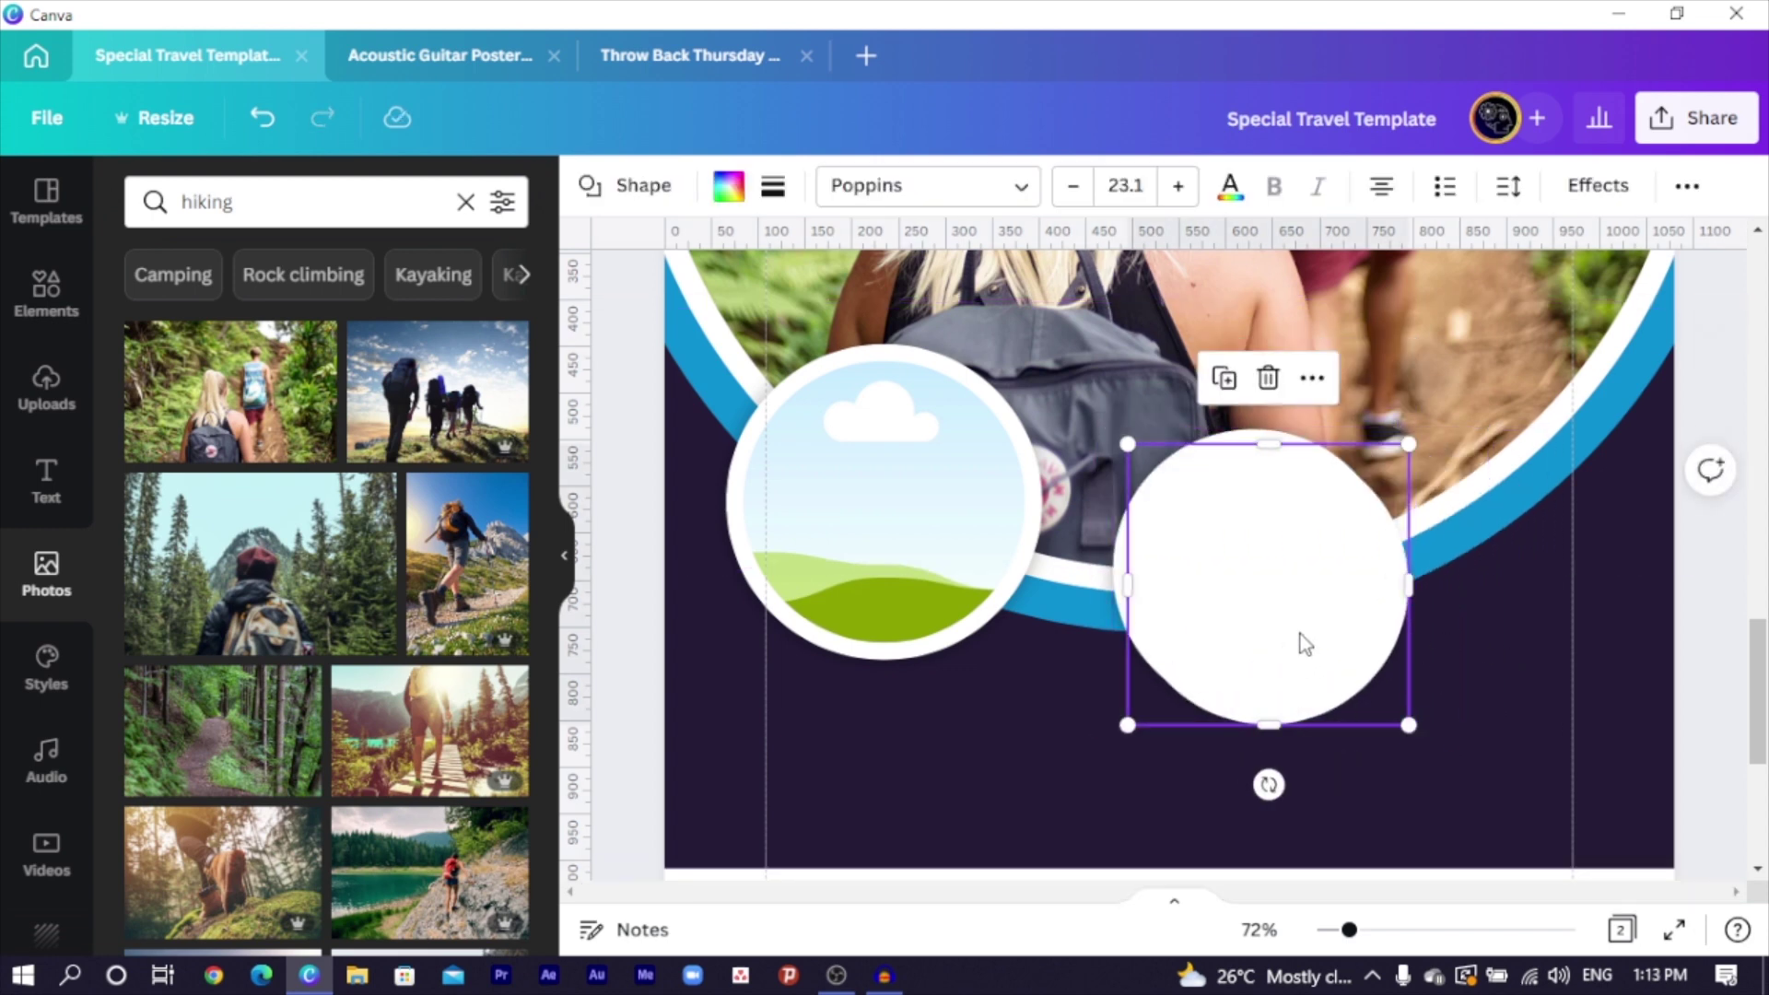
{"action": "left_click_drag", "start_coordinate": [1300, 634], "coordinate": [1295, 635]}
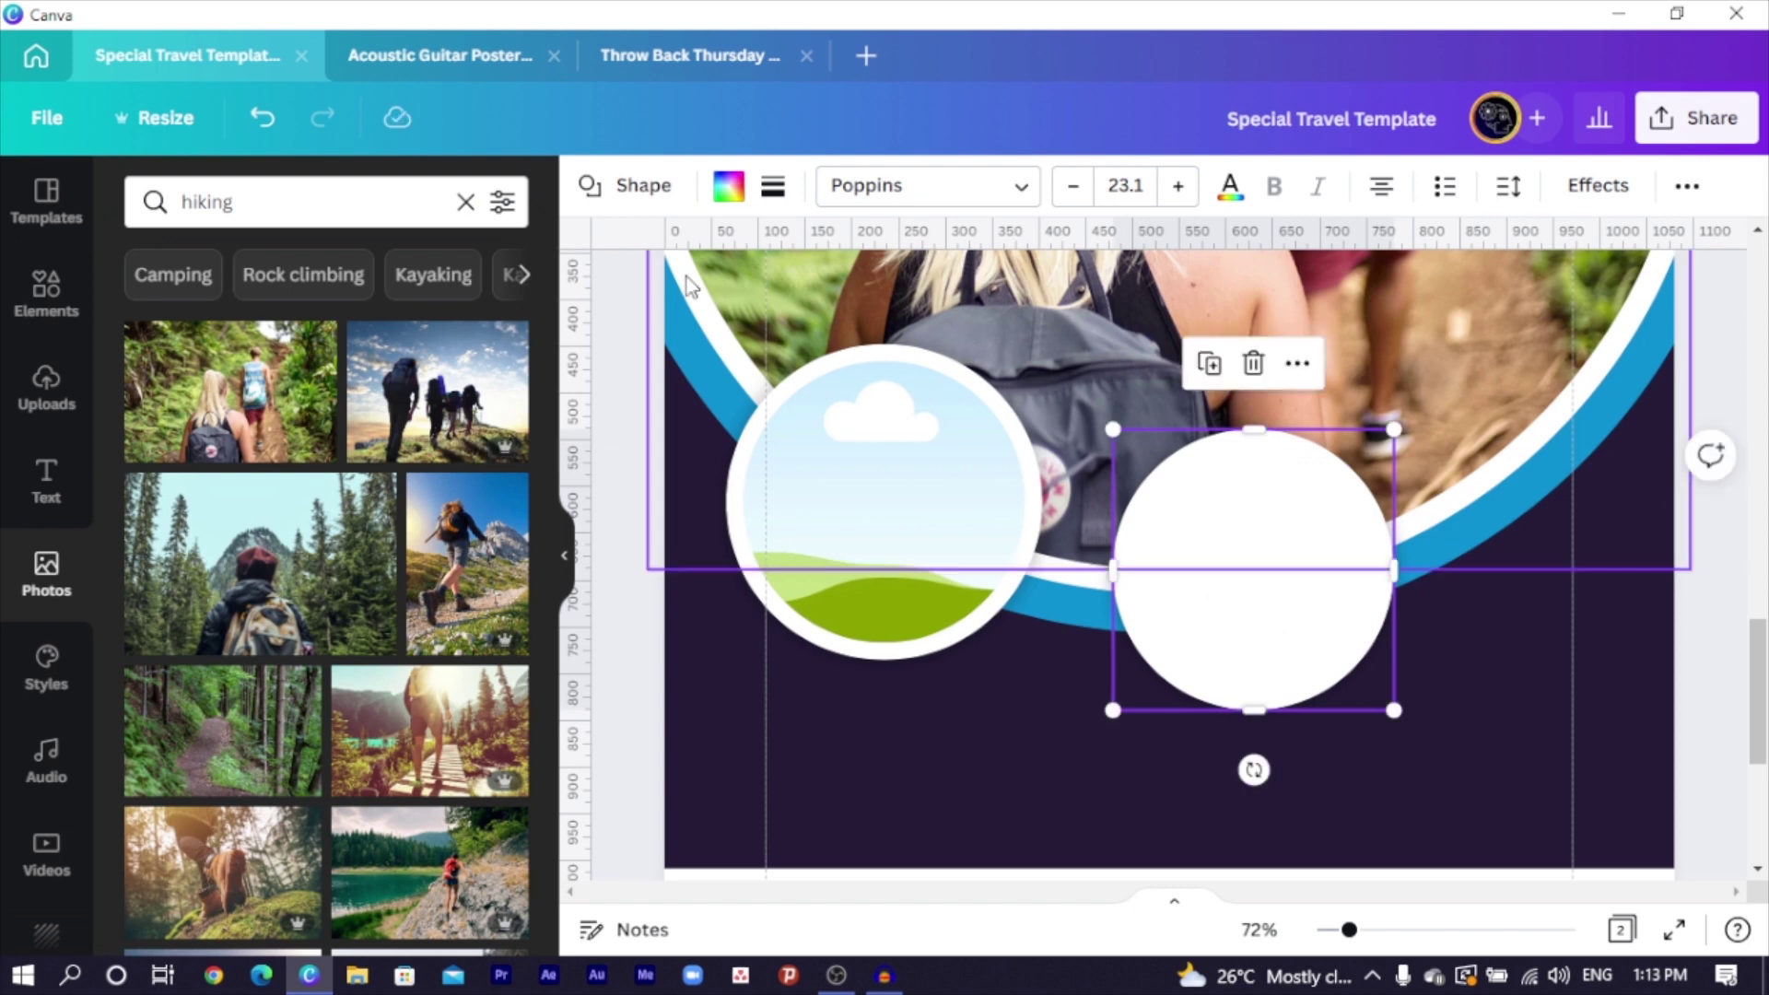
Fill the duplicated disc with orange from the document colors and shrink it about its centre, leaving a white ring around it
{"action": "left_click", "coordinate": [727, 185]}
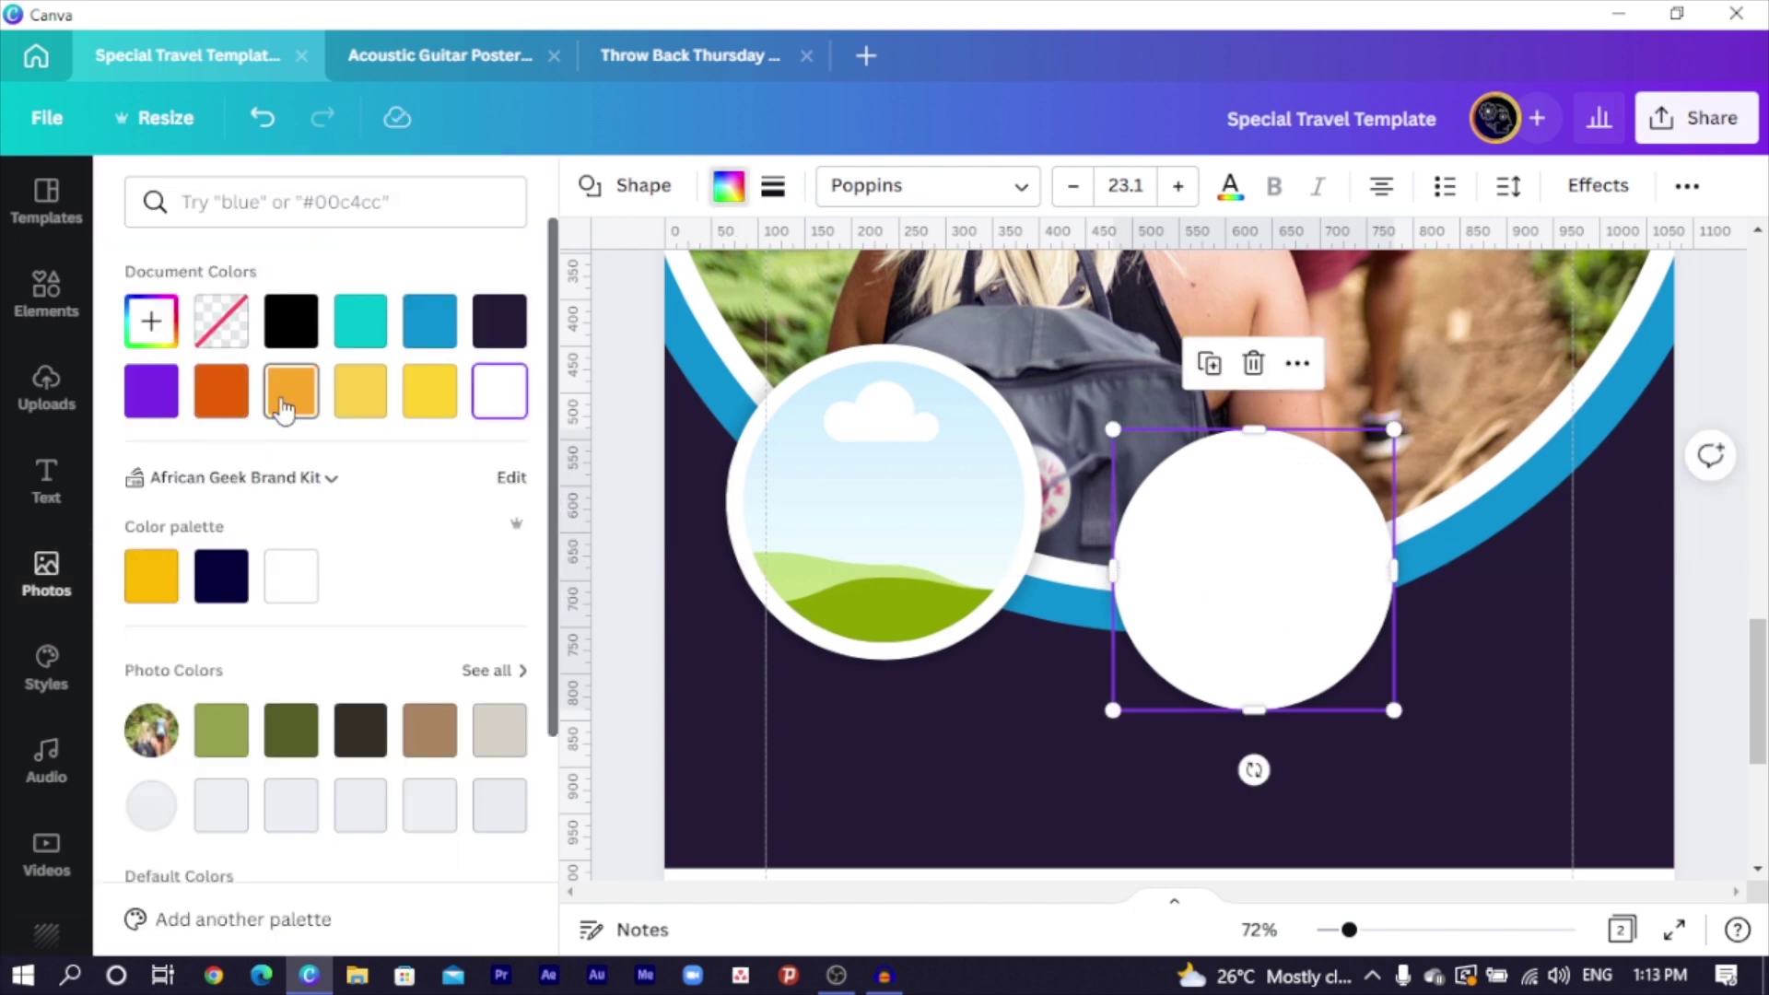
{"action": "left_click", "coordinate": [291, 390]}
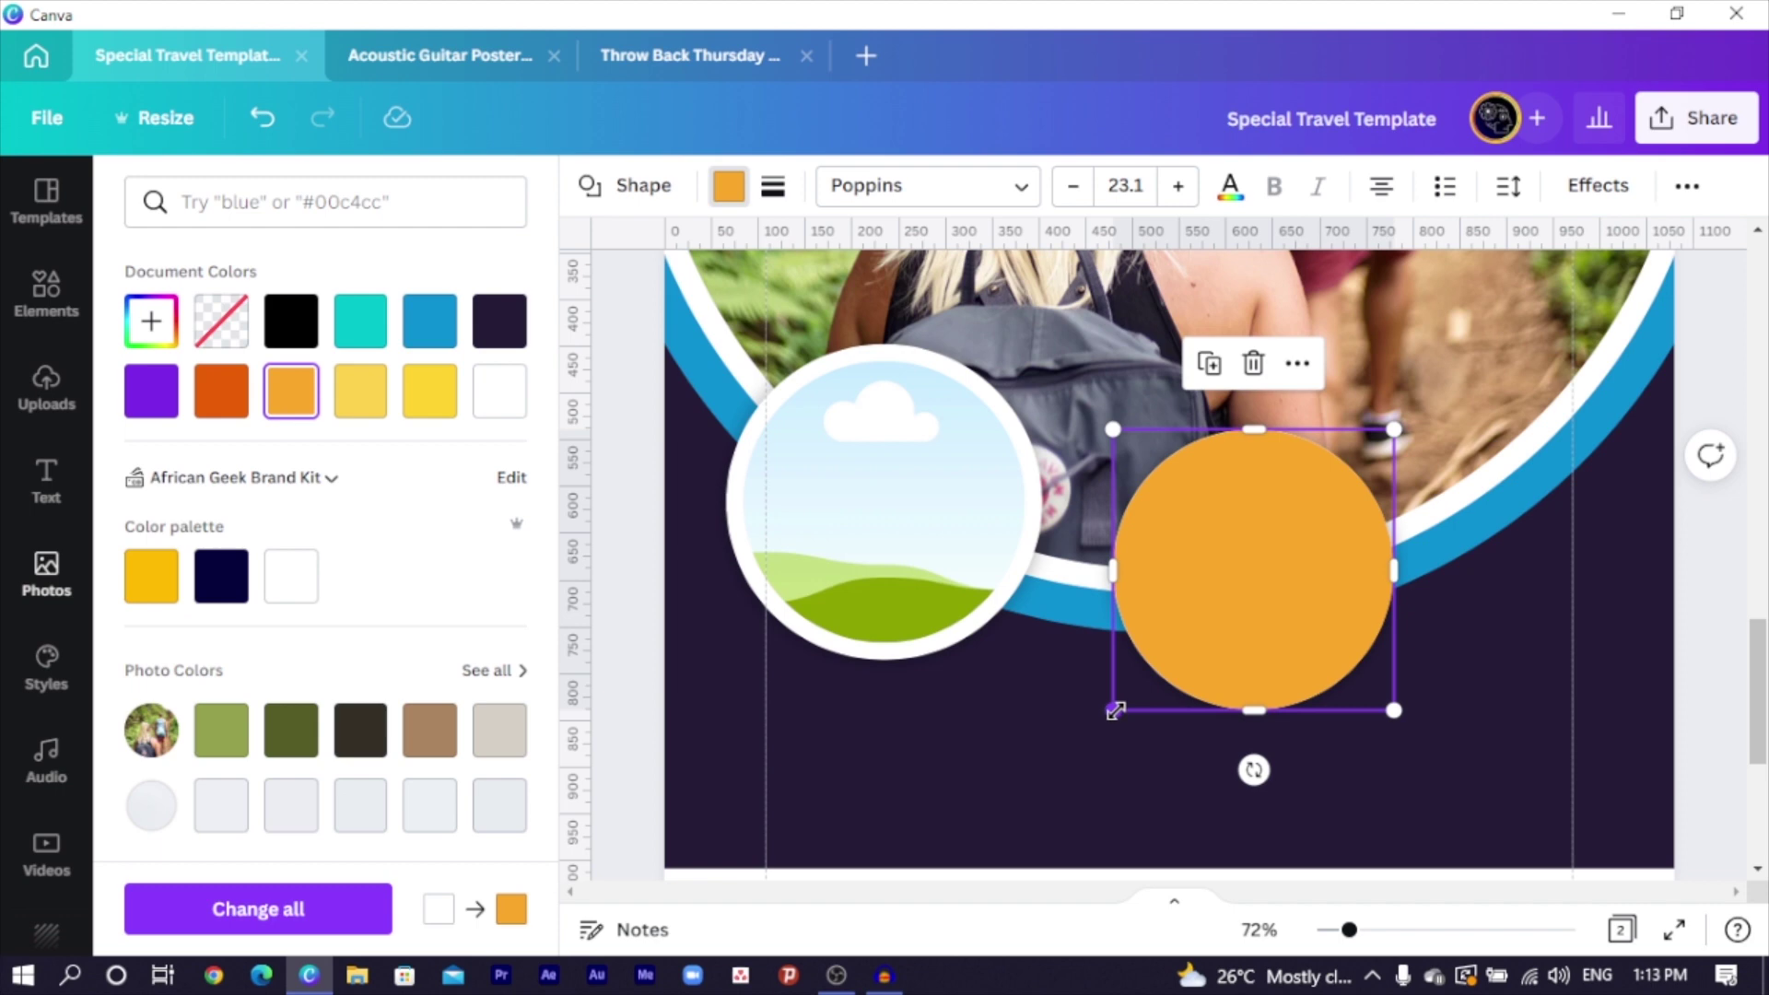
{"action": "left_click_drag", "start_coordinate": [1114, 710], "coordinate": [1137, 699]}
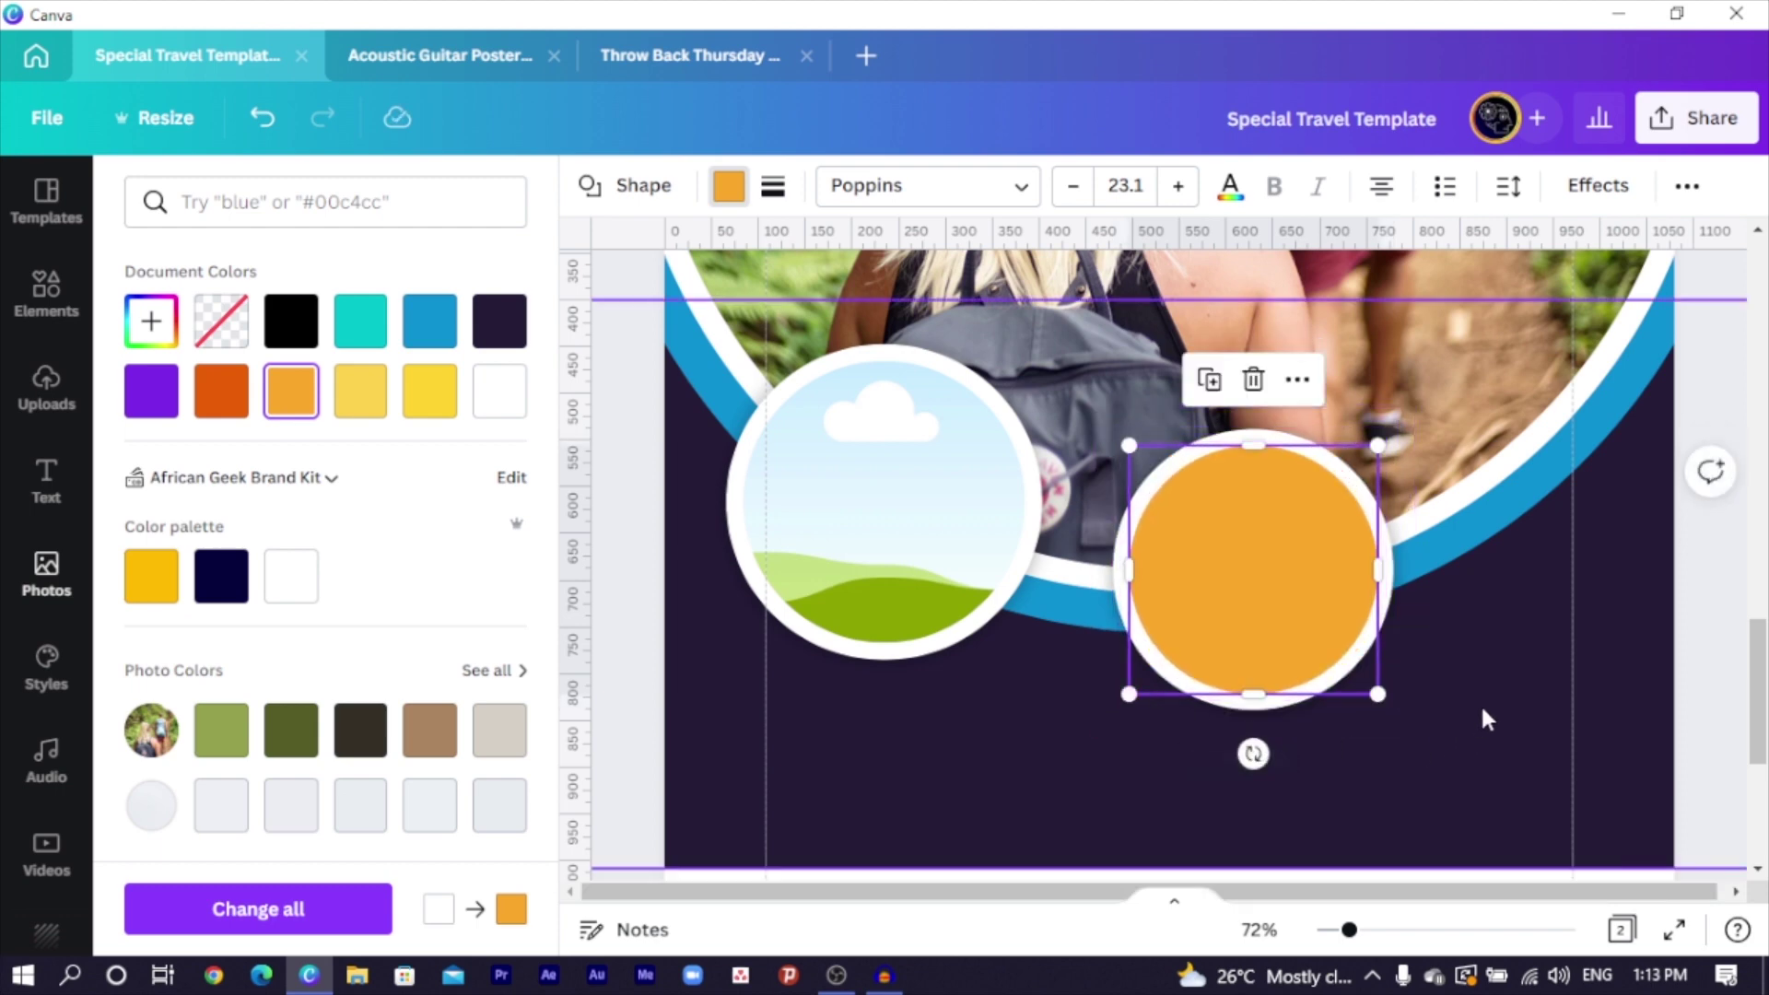
Group the orange disc with its shadowed white circle and place a duplicate of the group near the page's right edge
{"action": "left_click", "coordinate": [1262, 724]}
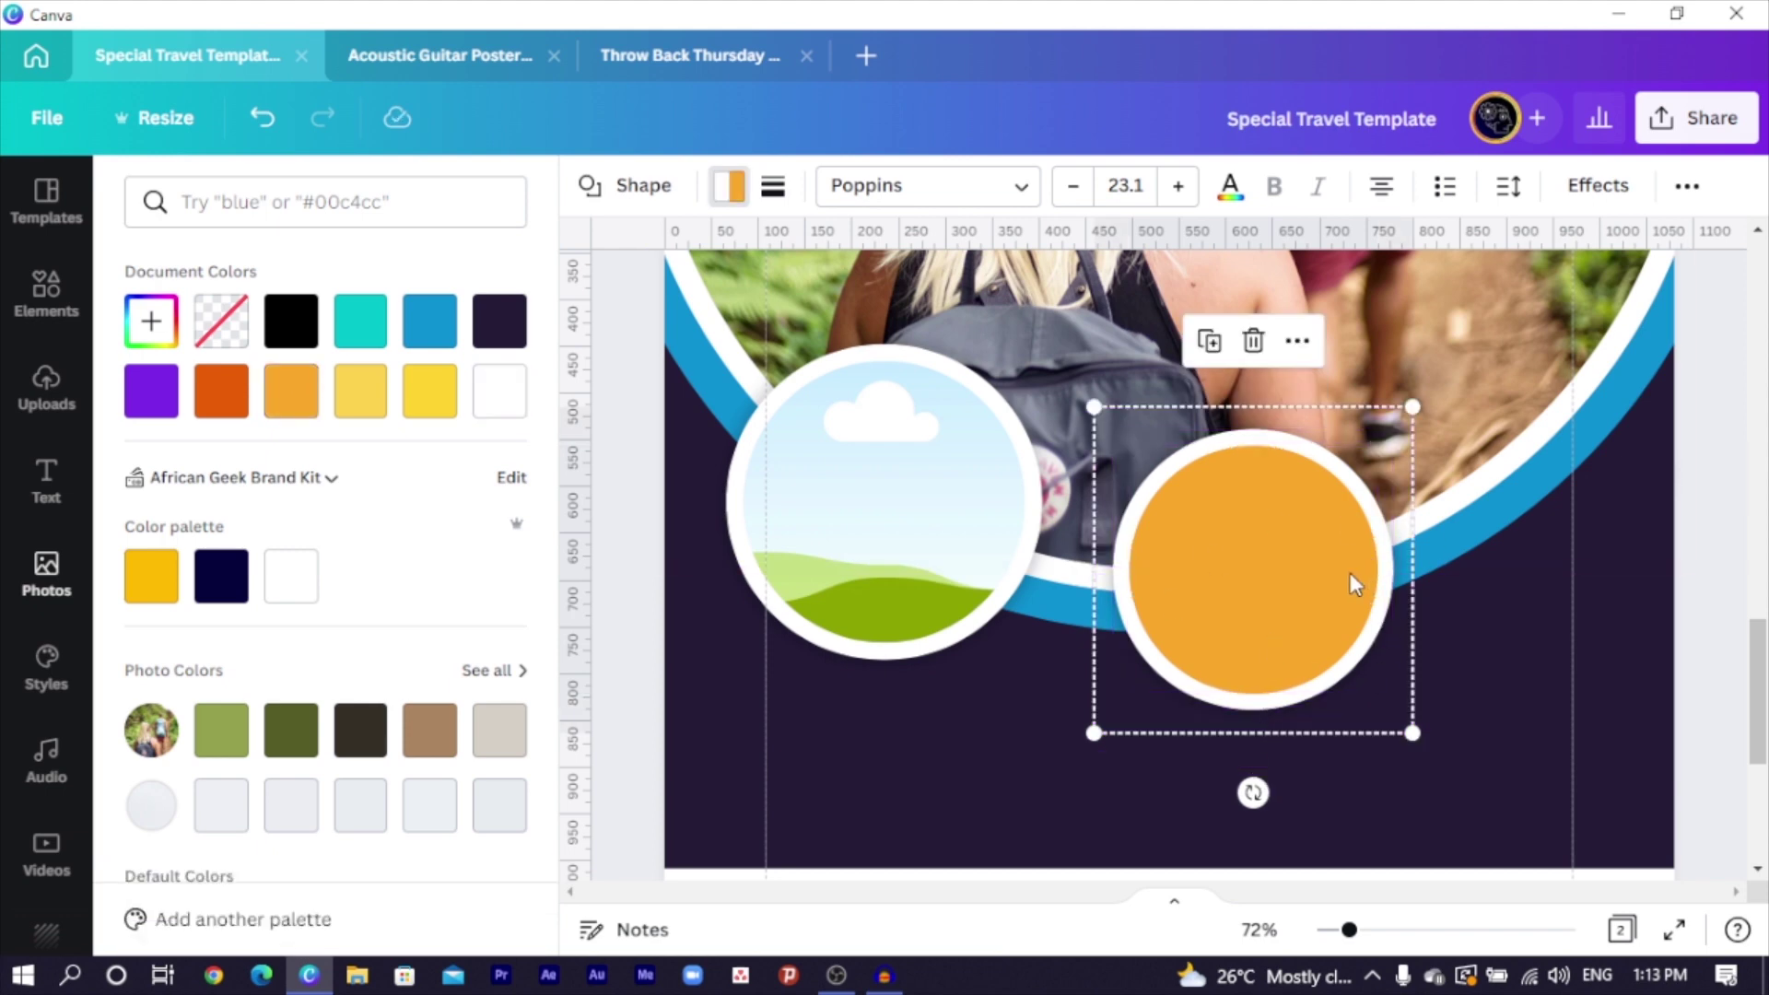
{"action": "left_click_drag", "start_coordinate": [1297, 631], "coordinate": [1543, 558]}
{"action": "key", "text": "ctrl+d"}
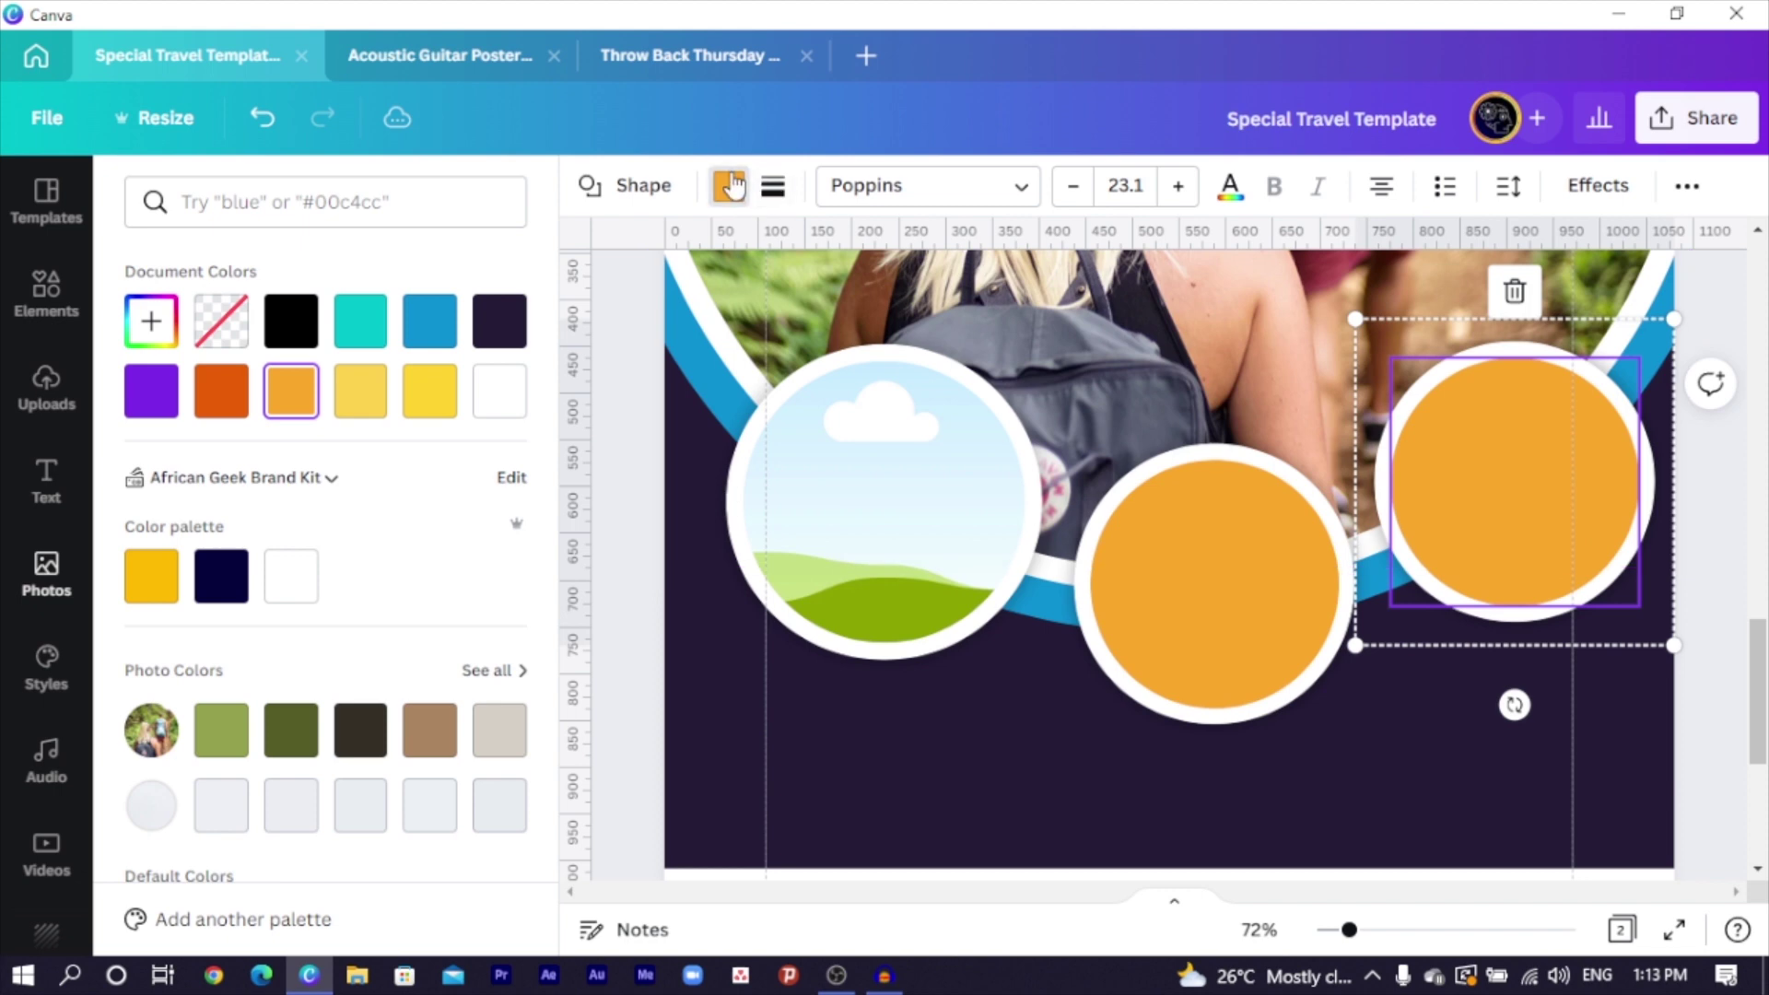
Fill the inner disc of the rightmost promo circle with teal from the document colors
{"action": "left_click", "coordinate": [730, 187]}
{"action": "left_click", "coordinate": [730, 187]}
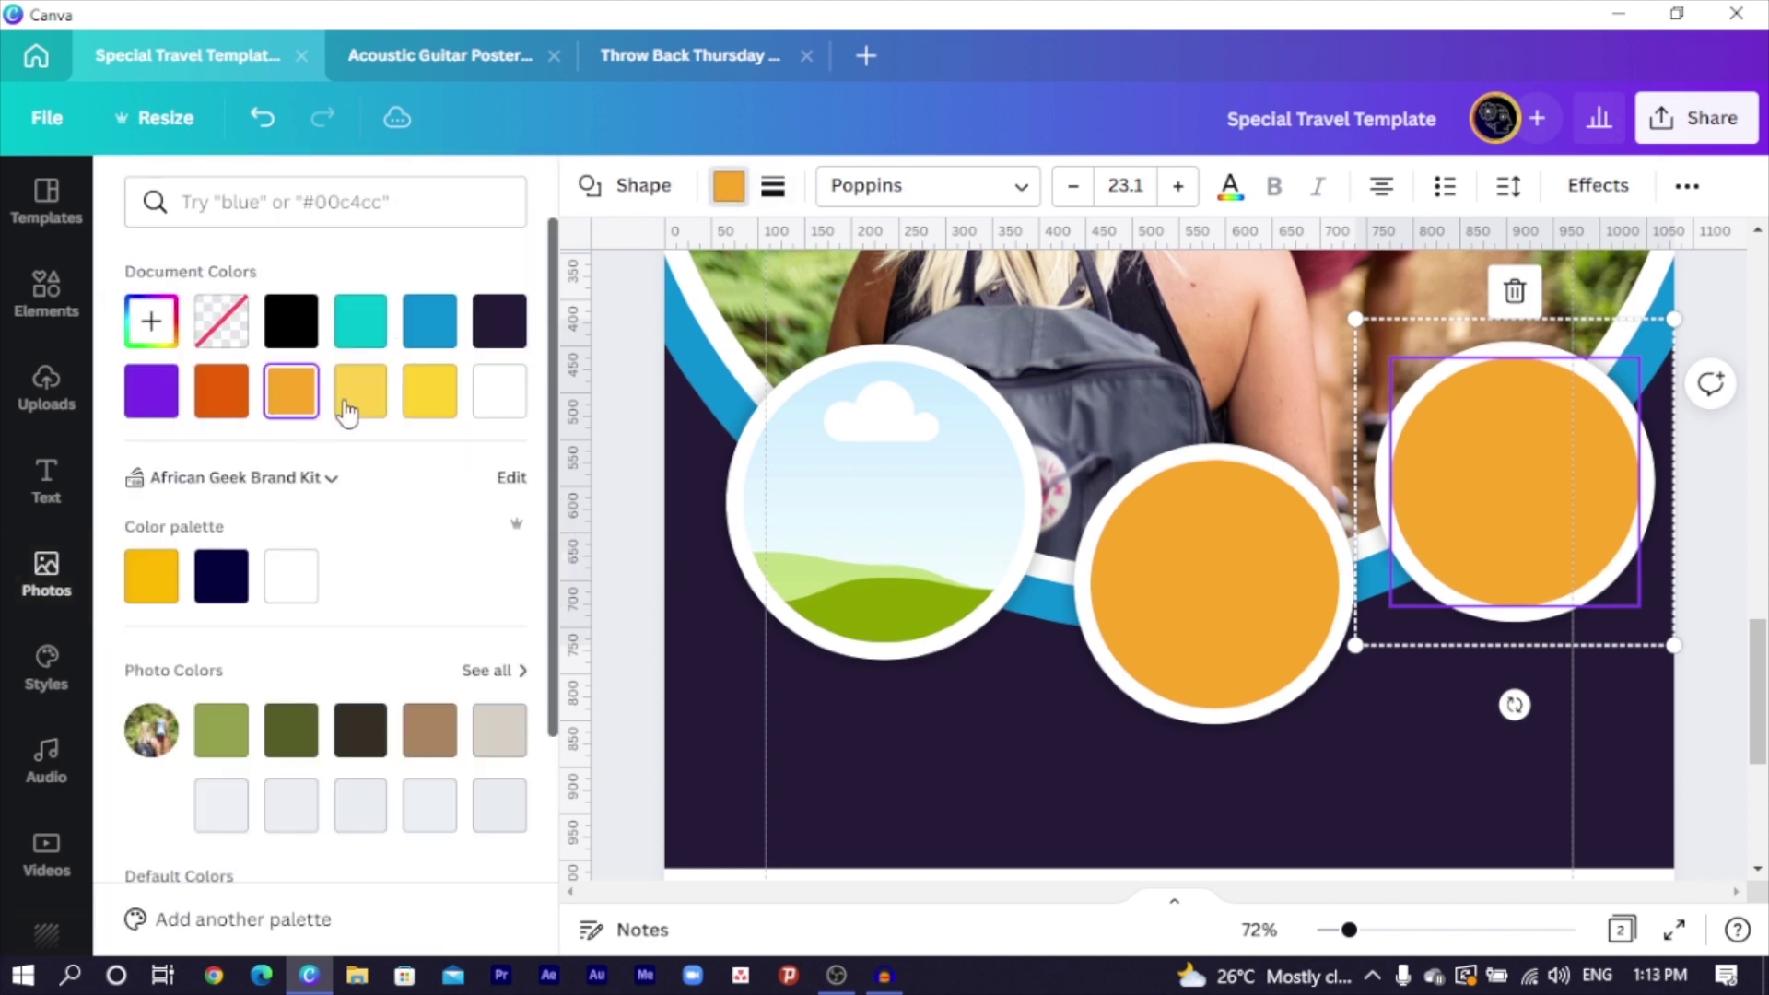
{"action": "left_click", "coordinate": [373, 344]}
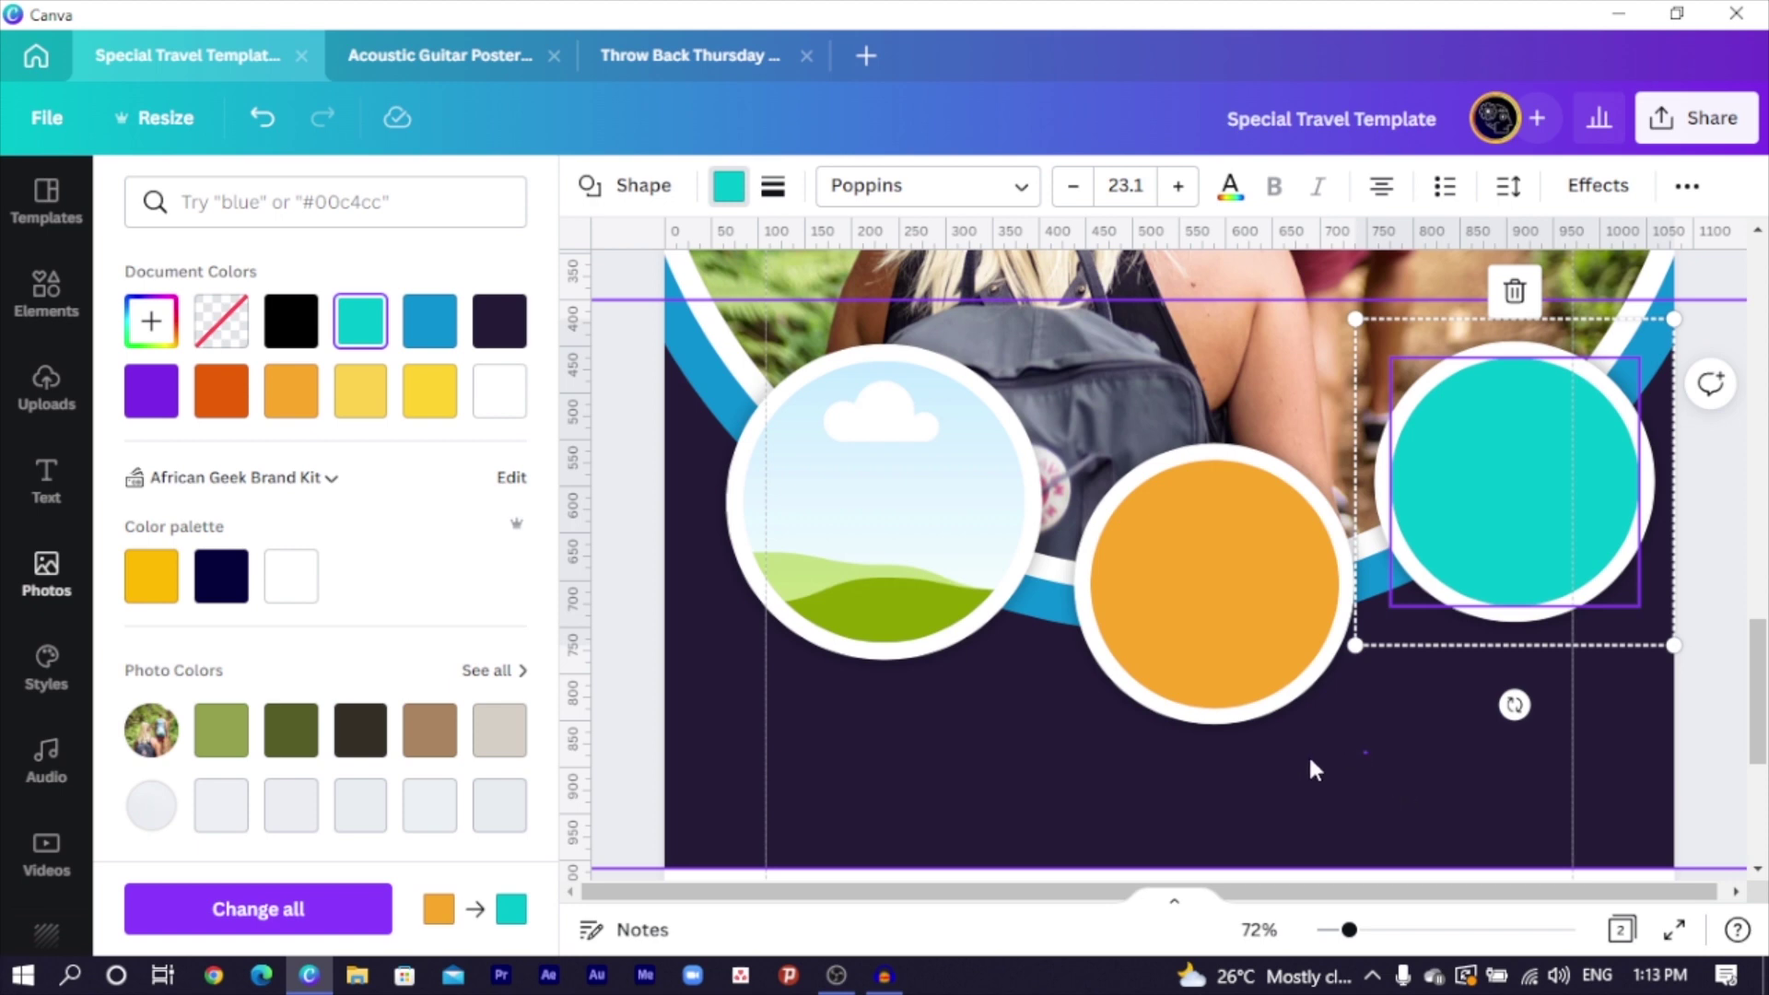
Shrink the orange promo circle slightly and the teal one further, then position the teal circle over the blue ring's right side
{"action": "left_click", "coordinate": [1164, 722]}
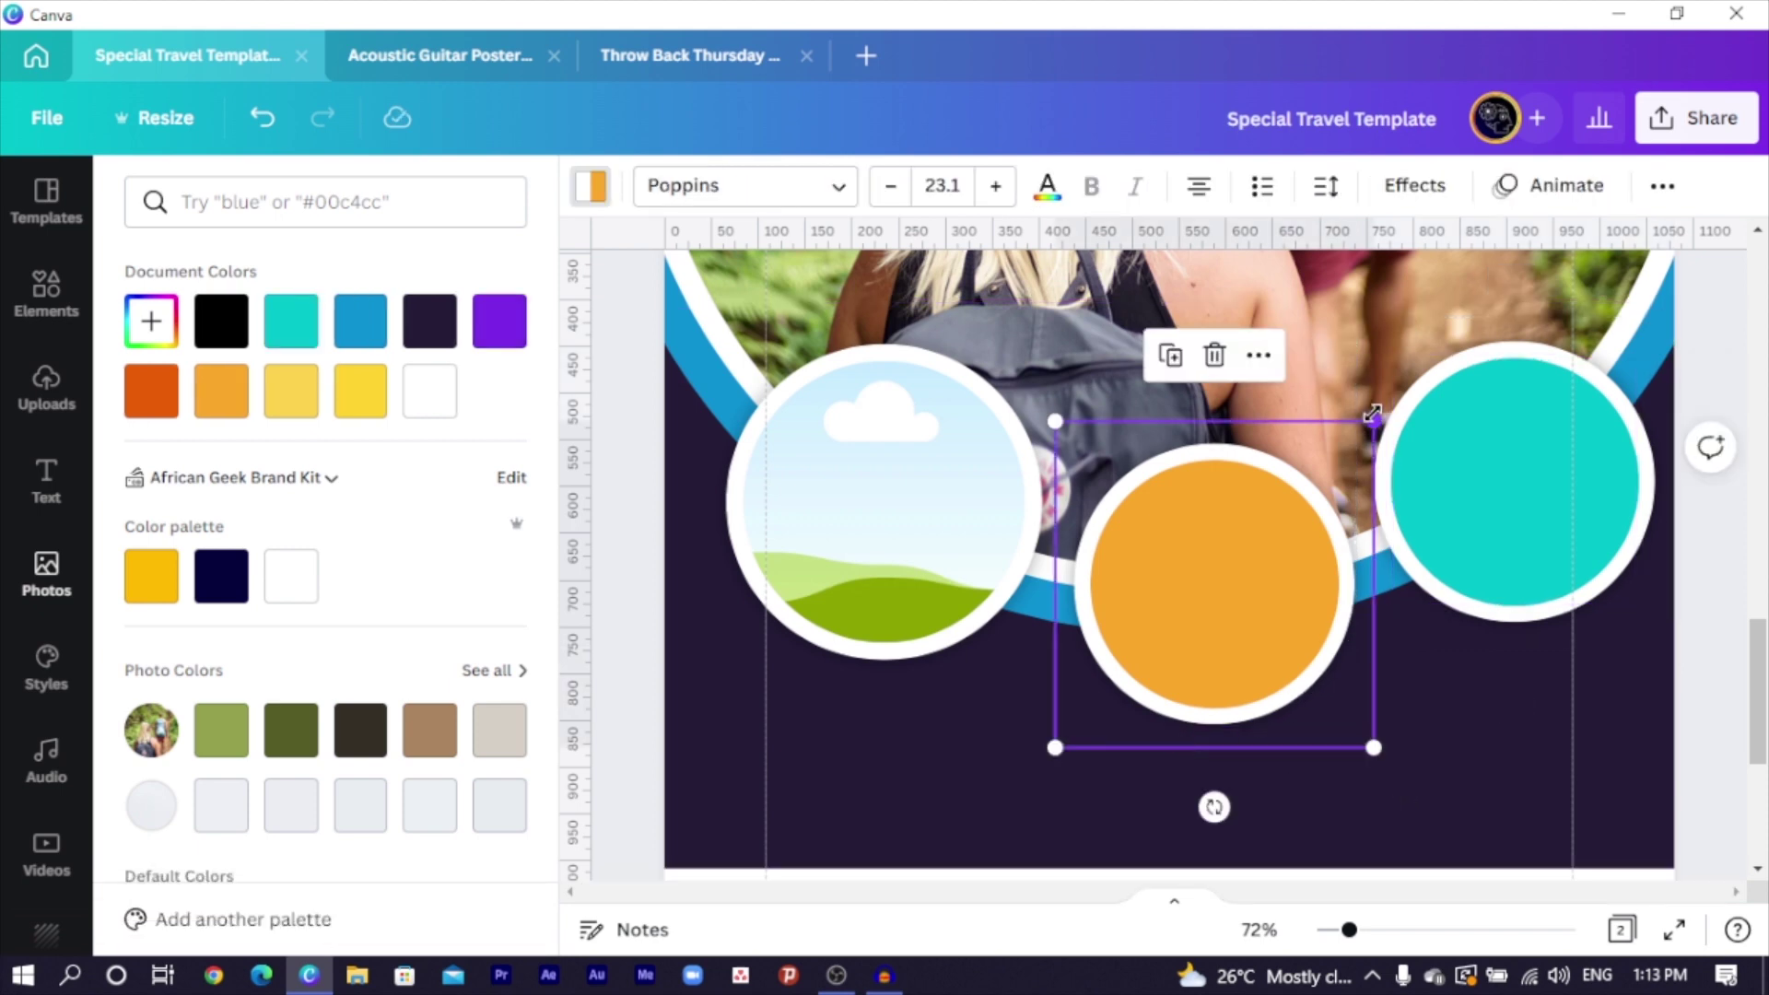
{"action": "left_click_drag", "start_coordinate": [1372, 413], "coordinate": [1355, 433]}
{"action": "left_click", "coordinate": [1610, 435]}
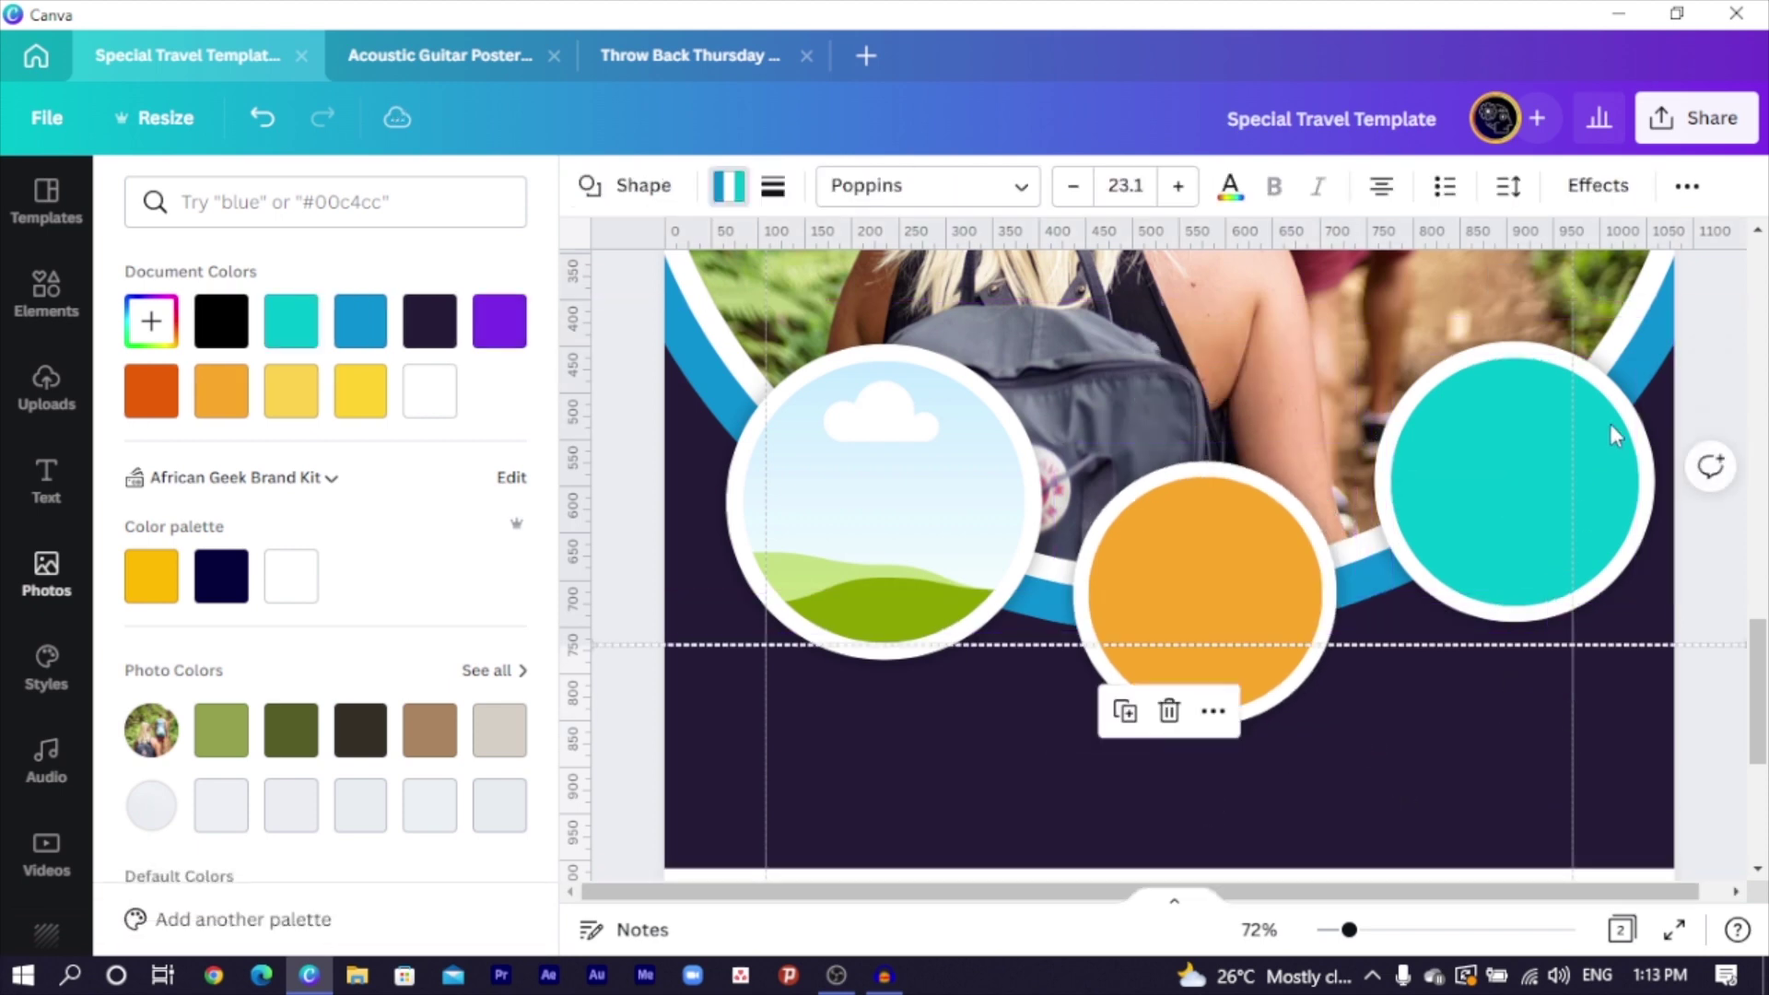
{"action": "left_click", "coordinate": [1500, 742]}
{"action": "left_click", "coordinate": [1551, 530]}
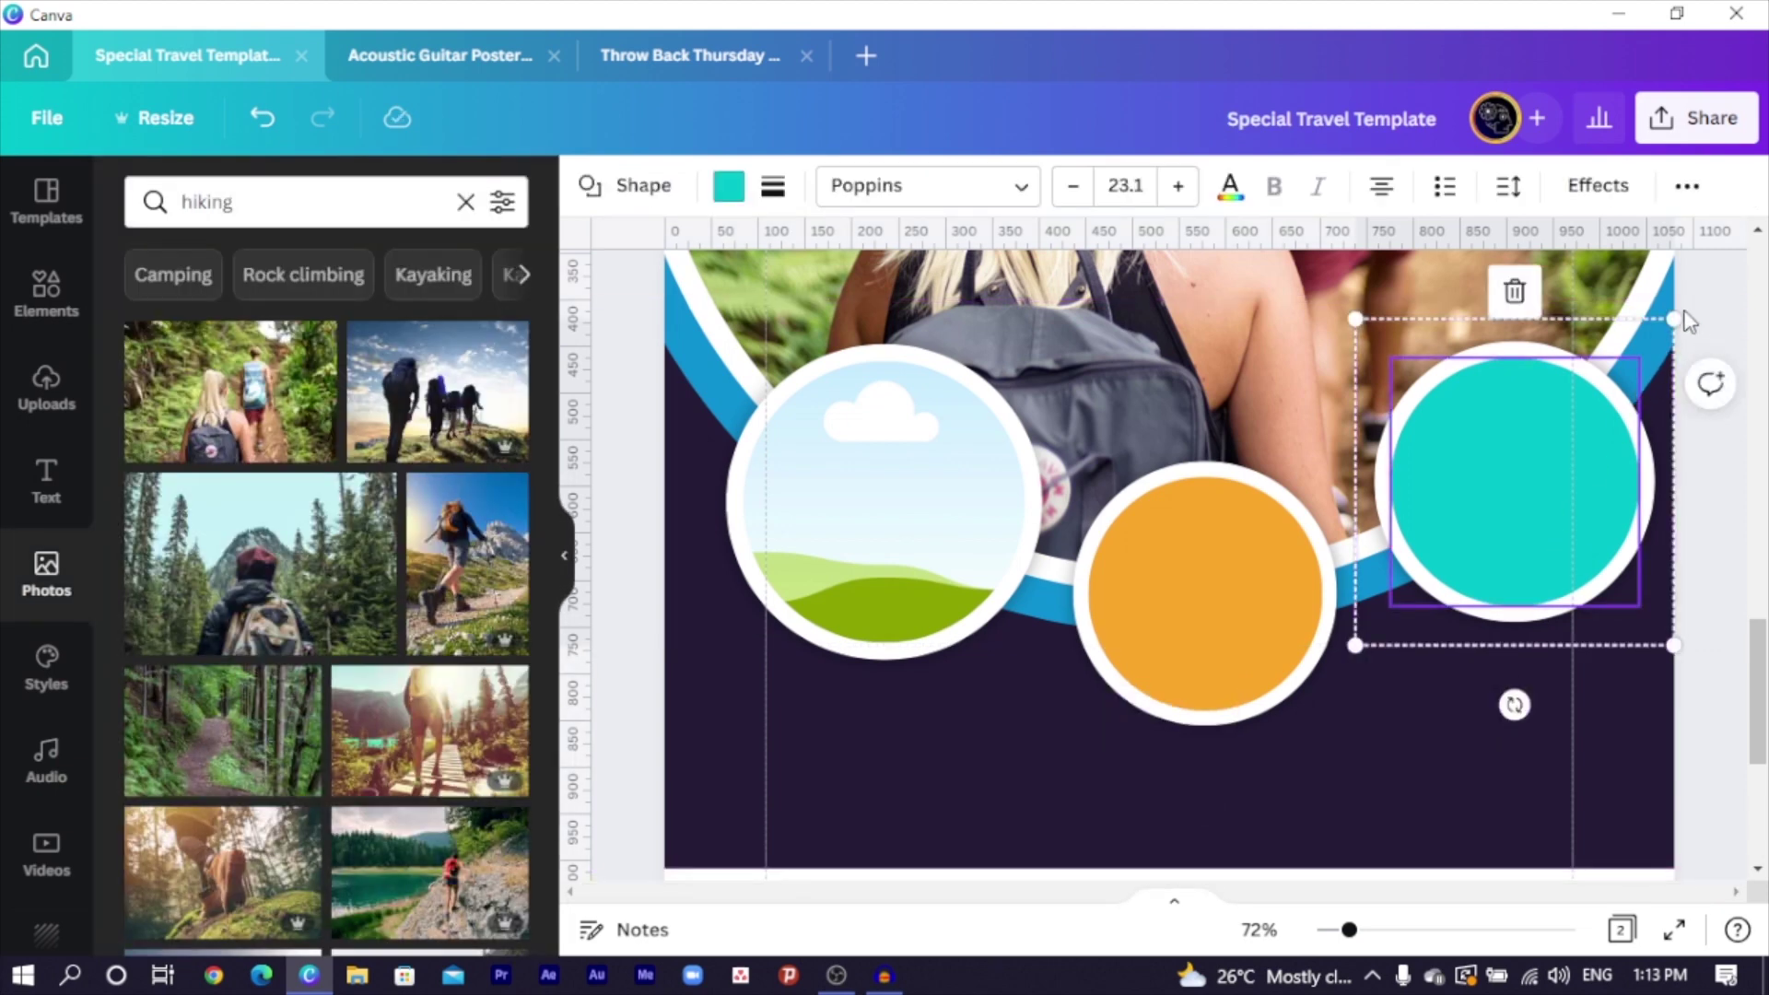
{"action": "left_click_drag", "start_coordinate": [1675, 318], "coordinate": [1635, 362]}
{"action": "left_click_drag", "start_coordinate": [1529, 551], "coordinate": [1528, 529]}
Move the small photo frame with its ring level with the teal circle and centre the orange circle between them
{"action": "left_click", "coordinate": [851, 588]}
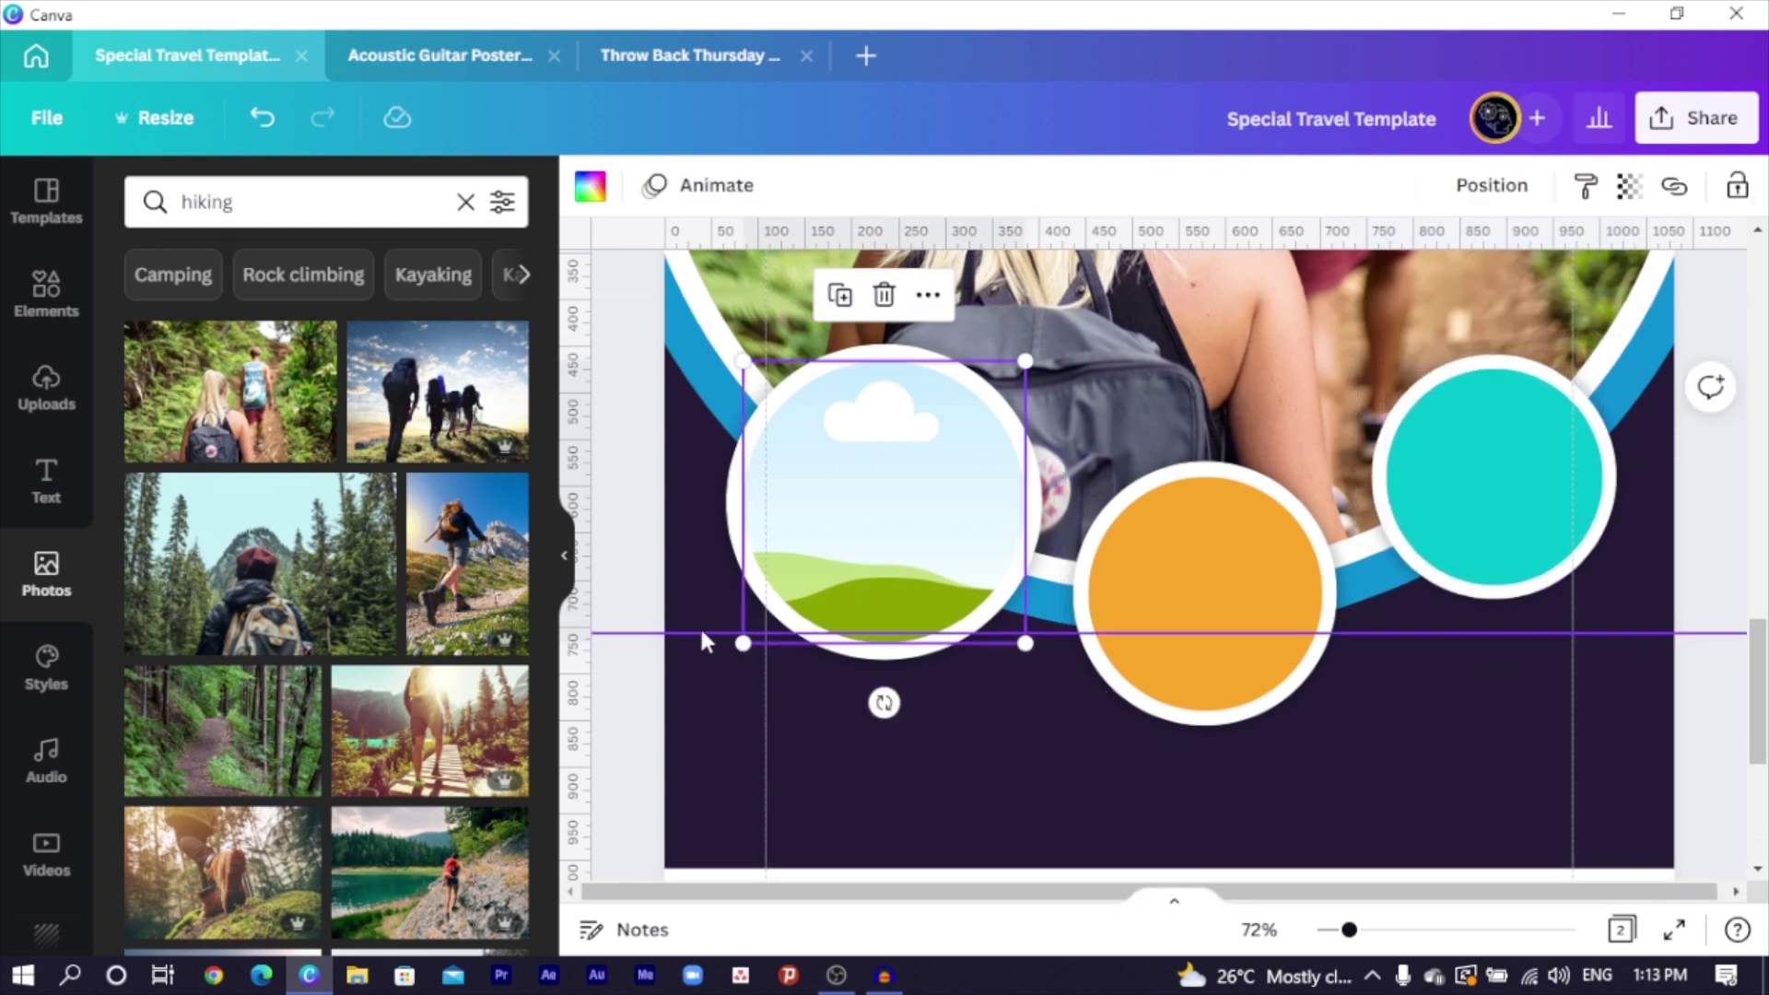
{"action": "left_click_drag", "start_coordinate": [748, 716], "coordinate": [820, 655]}
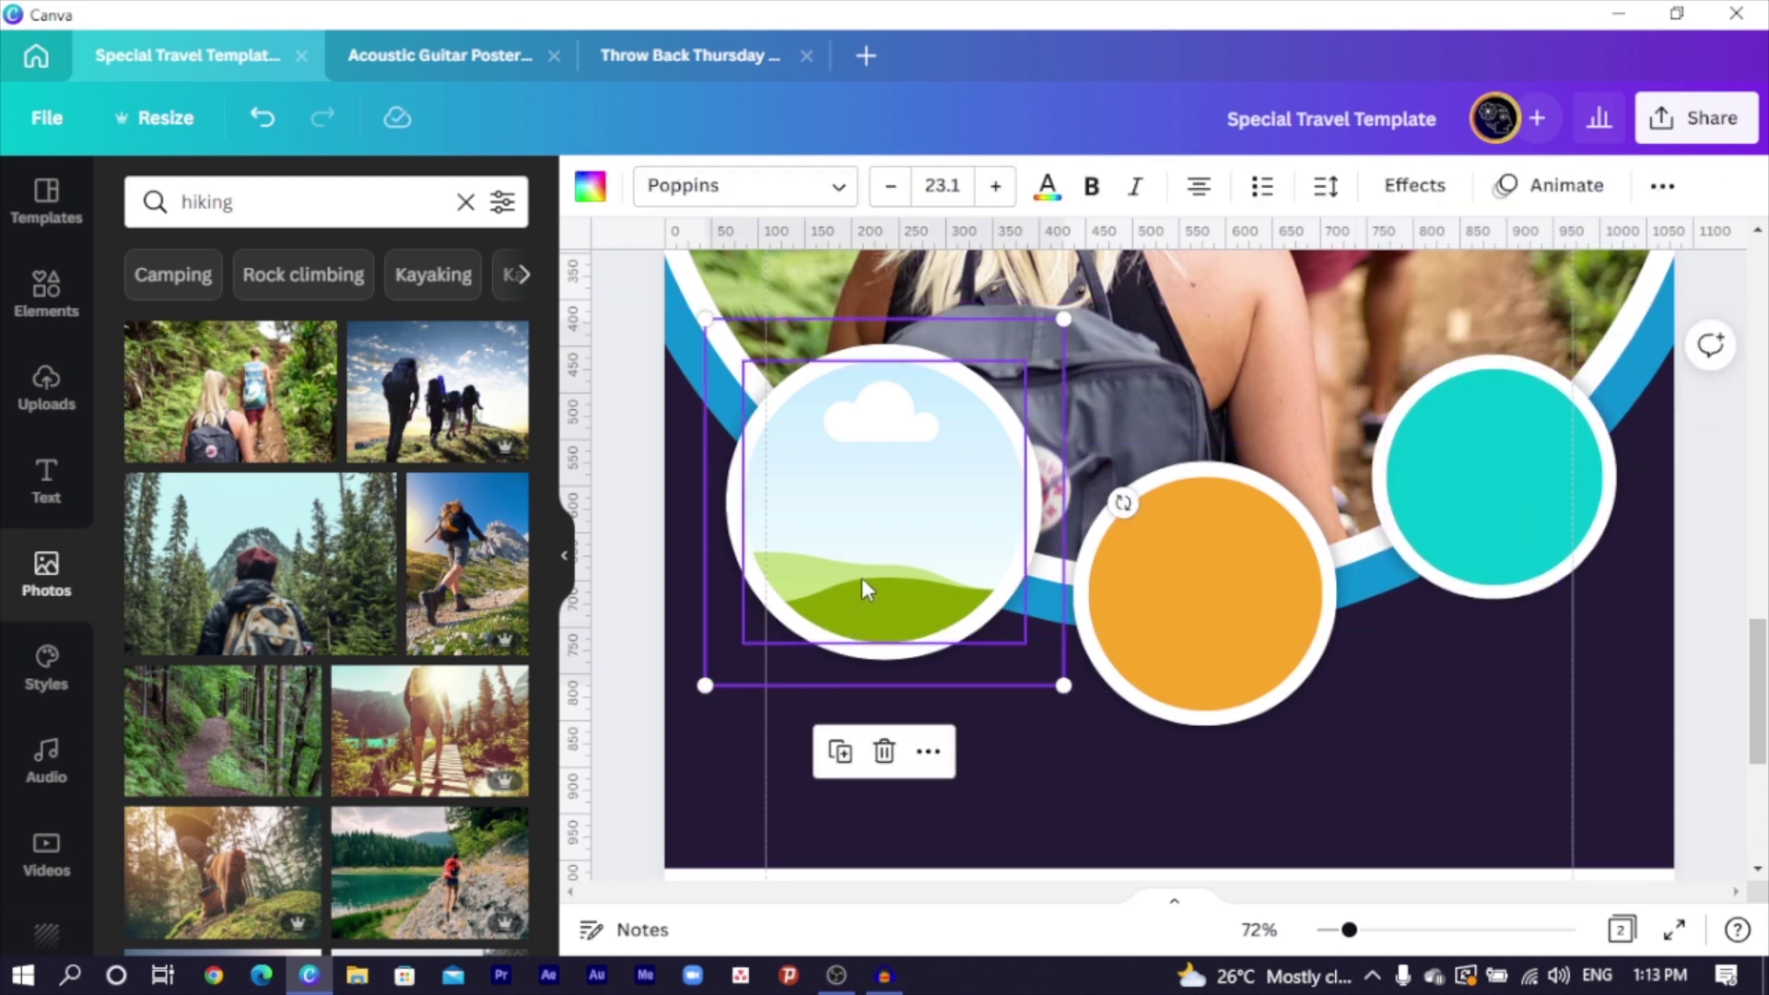
{"action": "left_click_drag", "start_coordinate": [864, 590], "coordinate": [846, 546]}
{"action": "left_click", "coordinate": [1192, 727]}
{"action": "left_click_drag", "start_coordinate": [1224, 621], "coordinate": [1197, 628]}
{"action": "key", "text": "ctrl+minus"}
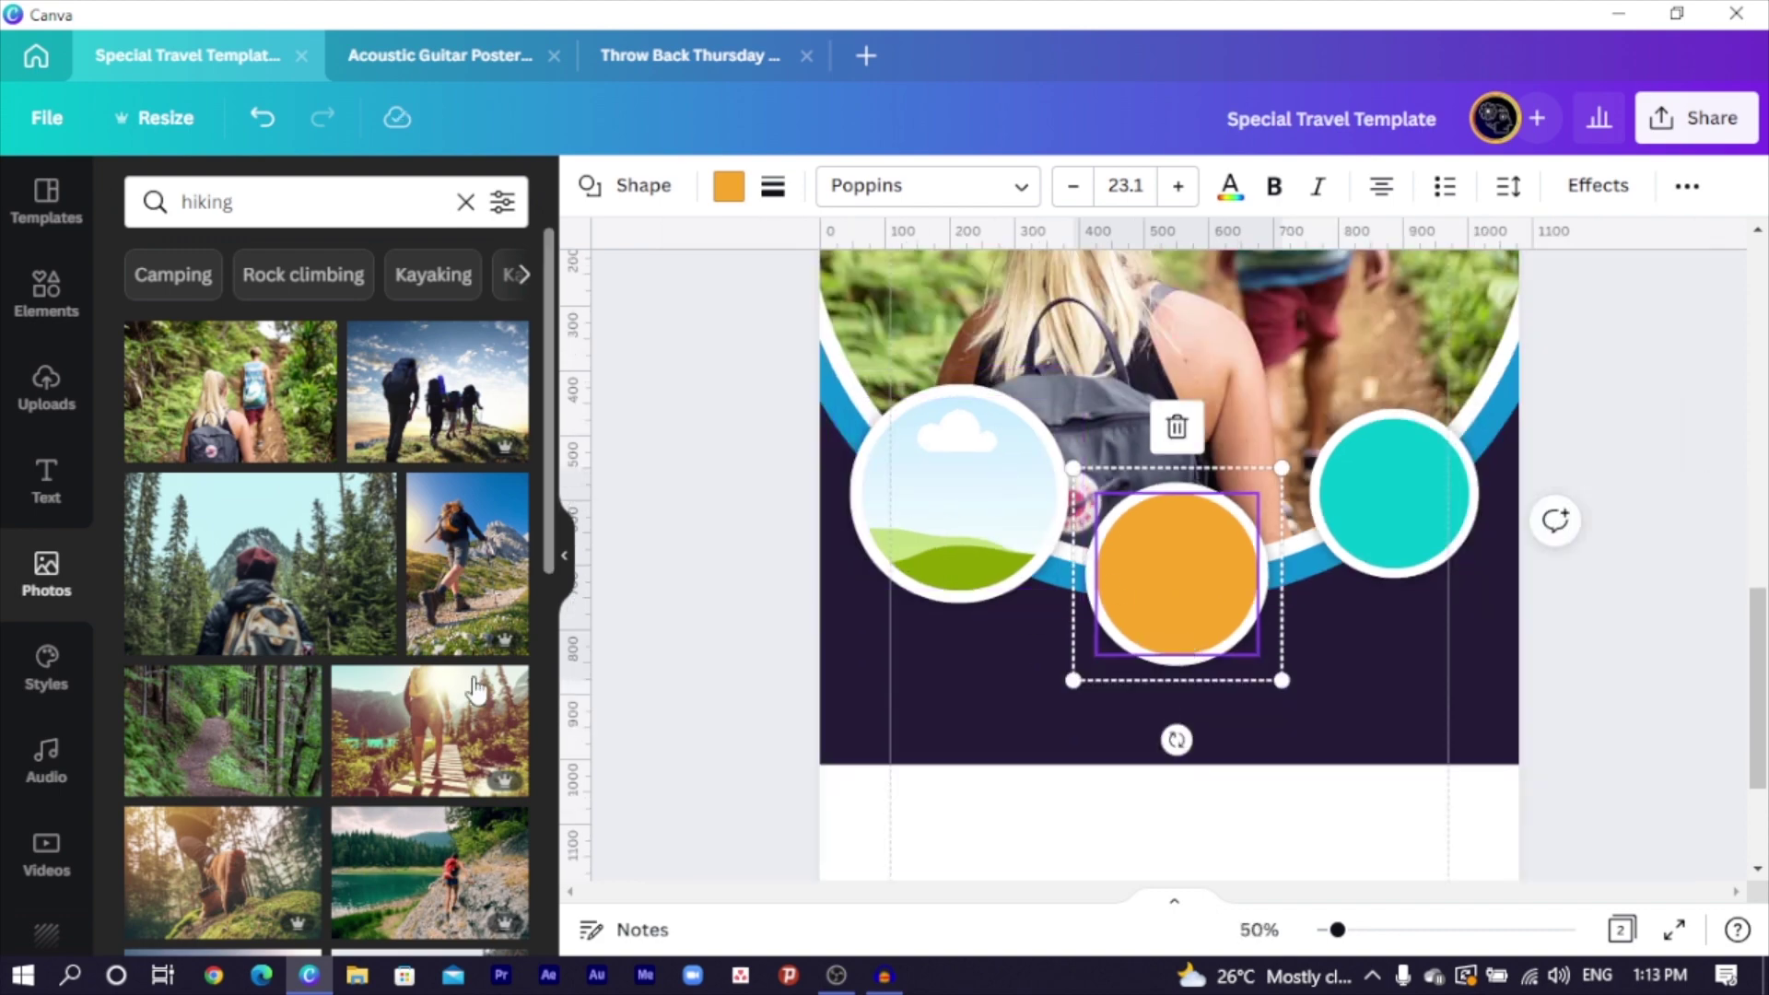
Fill the small round frame with the photo of a hiker with an orange backpack on a rocky mountain path
{"action": "left_click_drag", "start_coordinate": [473, 515], "coordinate": [908, 504]}
{"action": "double_click", "coordinate": [907, 484]}
{"action": "left_click", "coordinate": [728, 545]}
{"action": "scroll", "coordinate": [1269, 490], "scroll_direction": "up", "scroll_amount": 1}
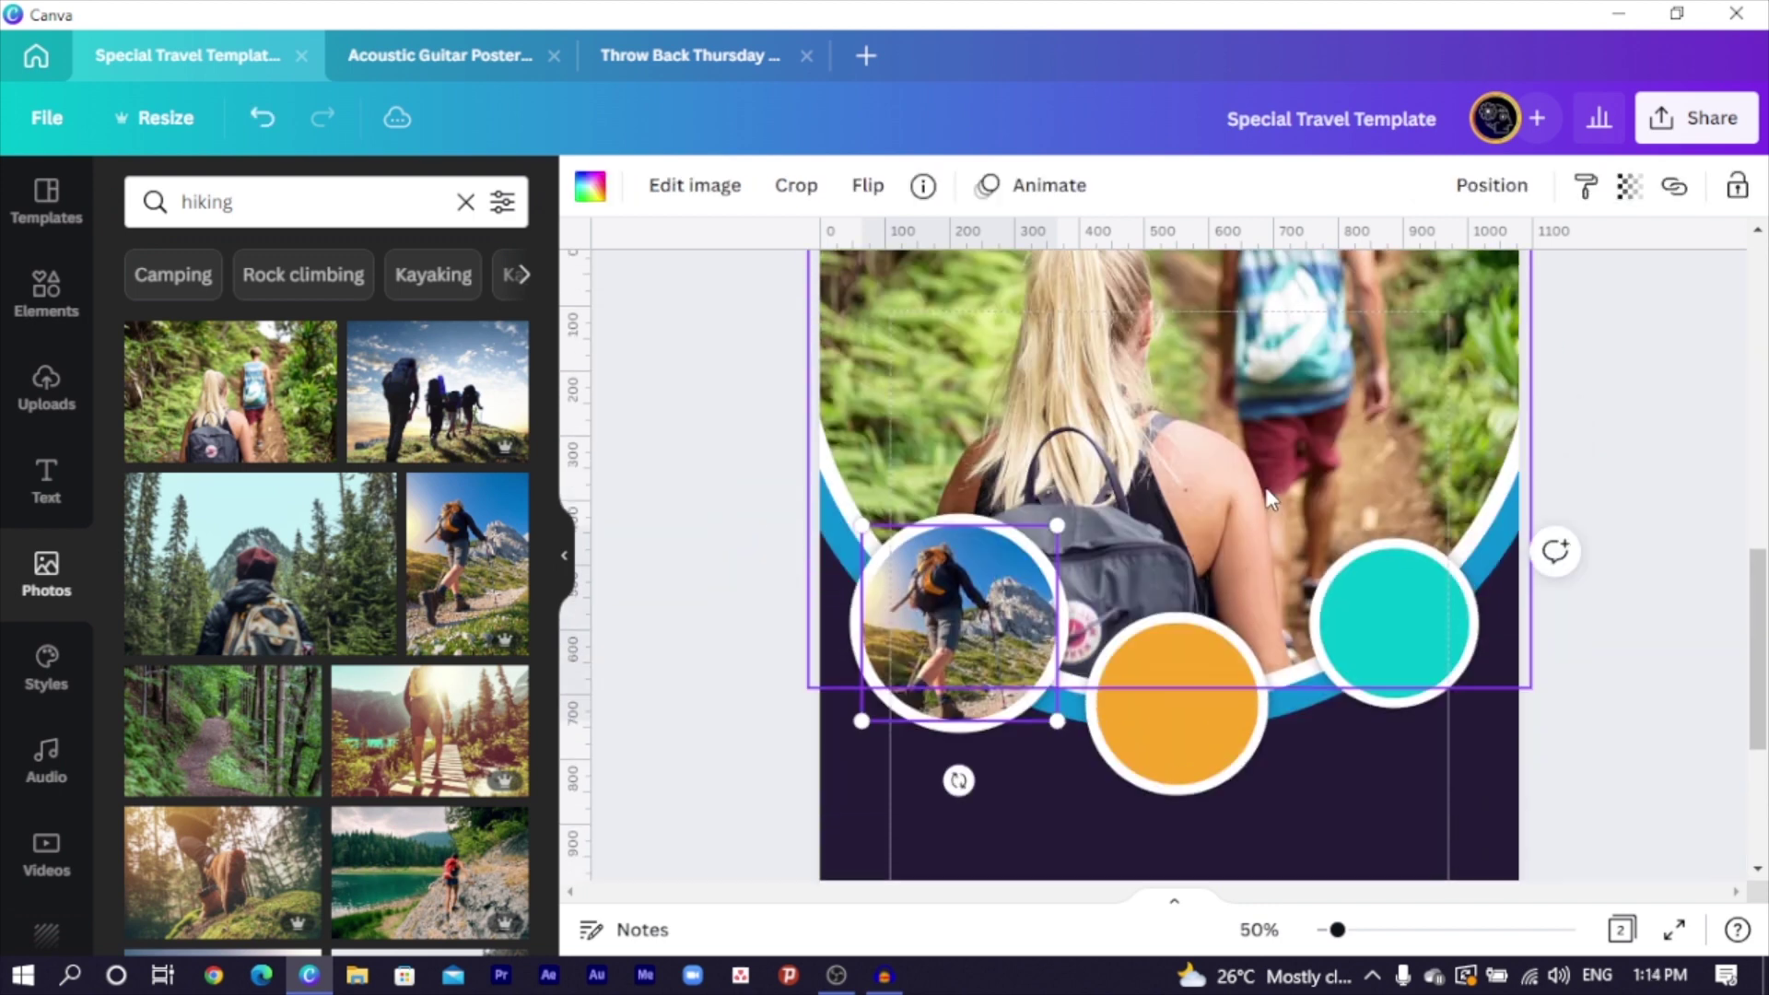
Search the elements for "gradient" and insert the square teal-to-purple gradient graphic on page 2
{"action": "scroll", "coordinate": [1255, 496], "scroll_direction": "down", "scroll_amount": 5}
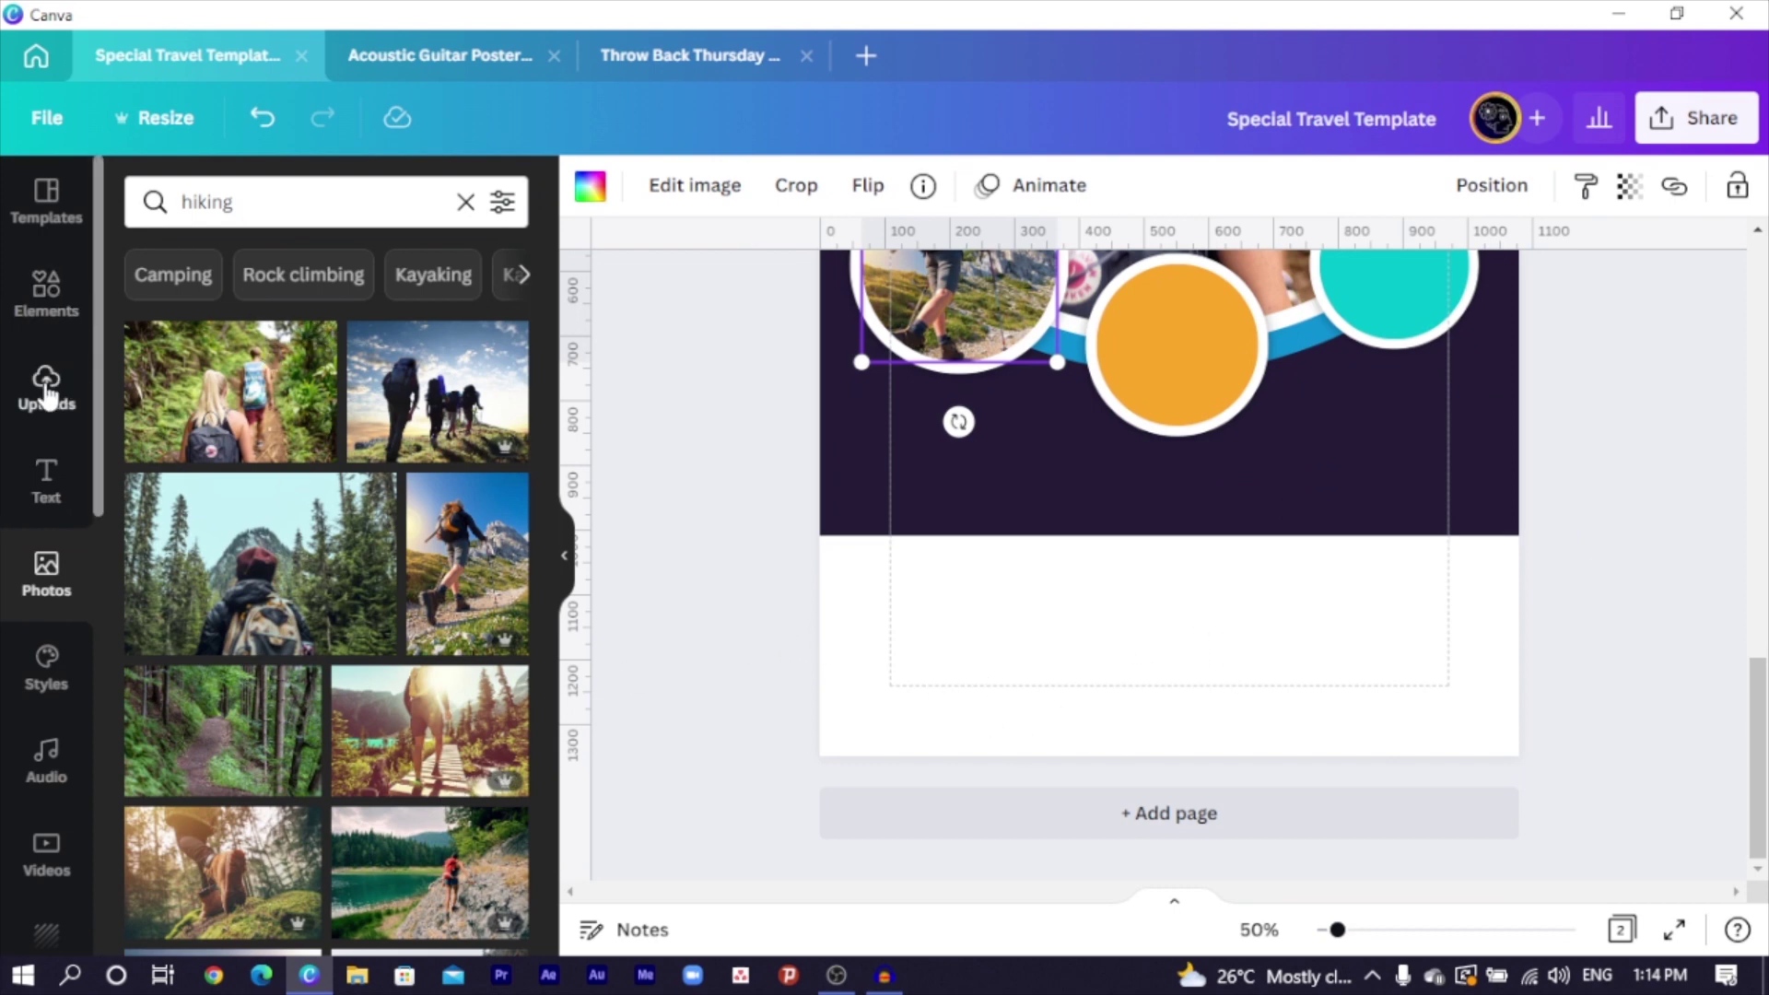
{"action": "left_click", "coordinate": [46, 287]}
{"action": "left_click", "coordinate": [307, 202]}
{"action": "type", "text": "circle"}
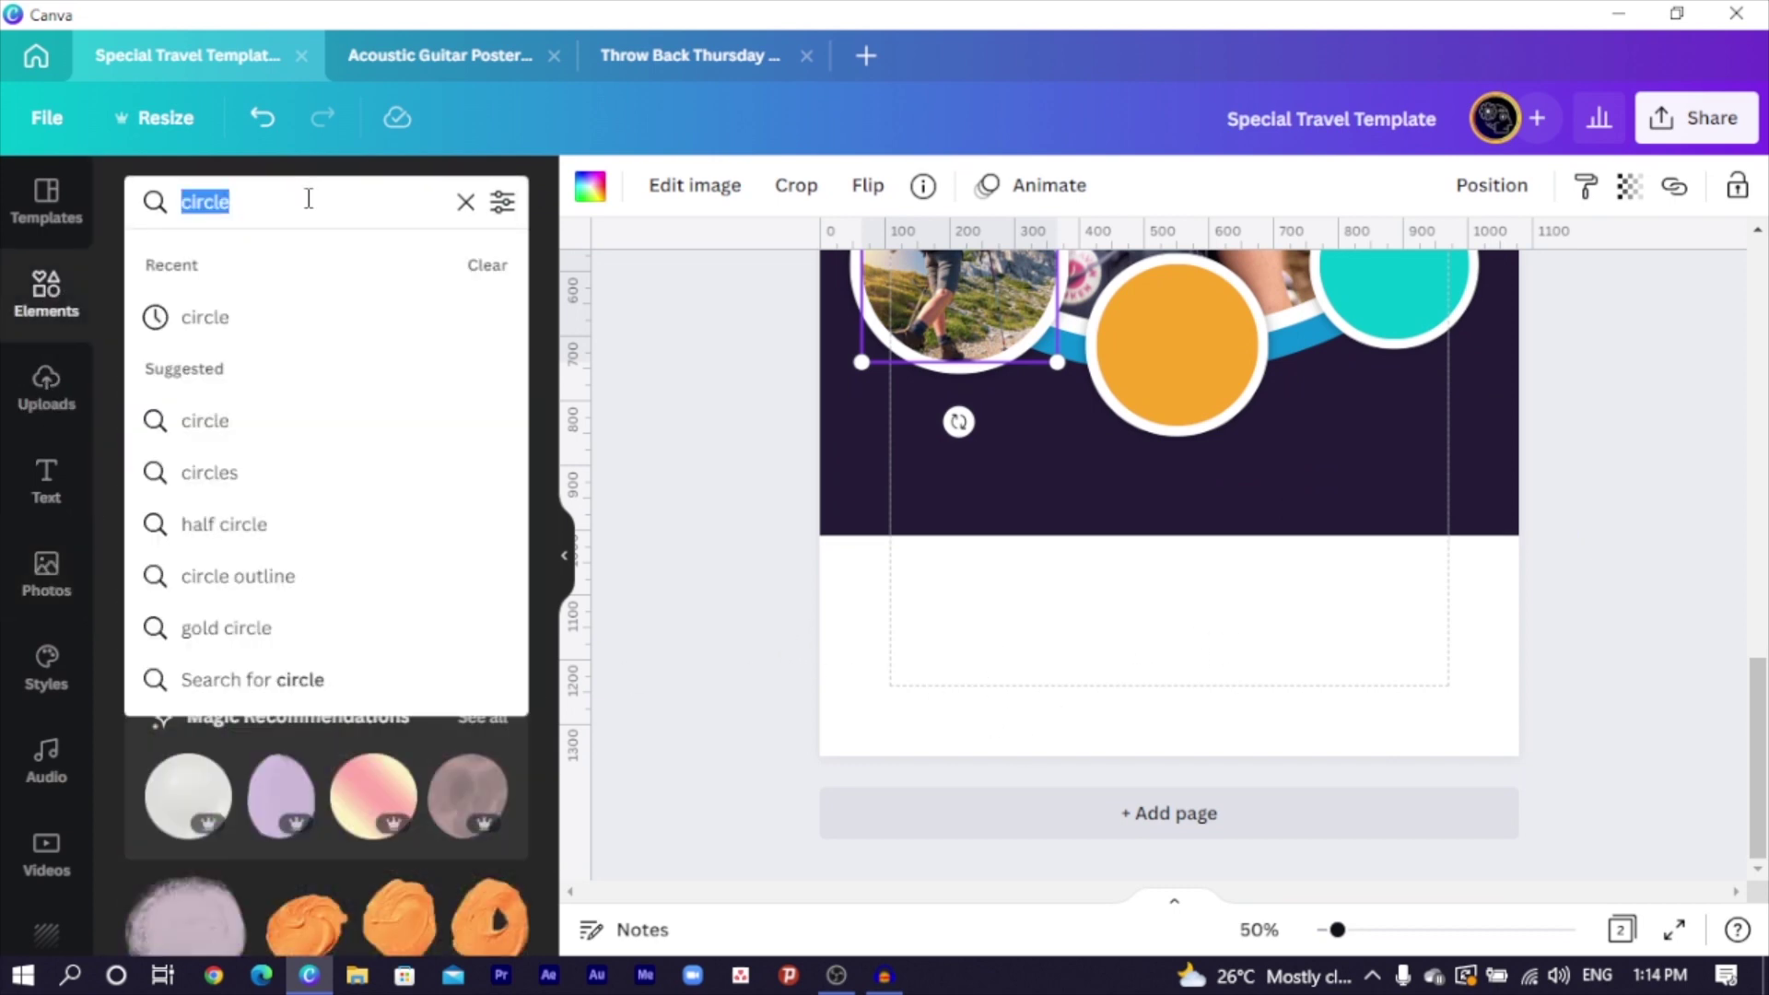
{"action": "type", "text": "gradient"}
{"action": "key", "text": "Return"}
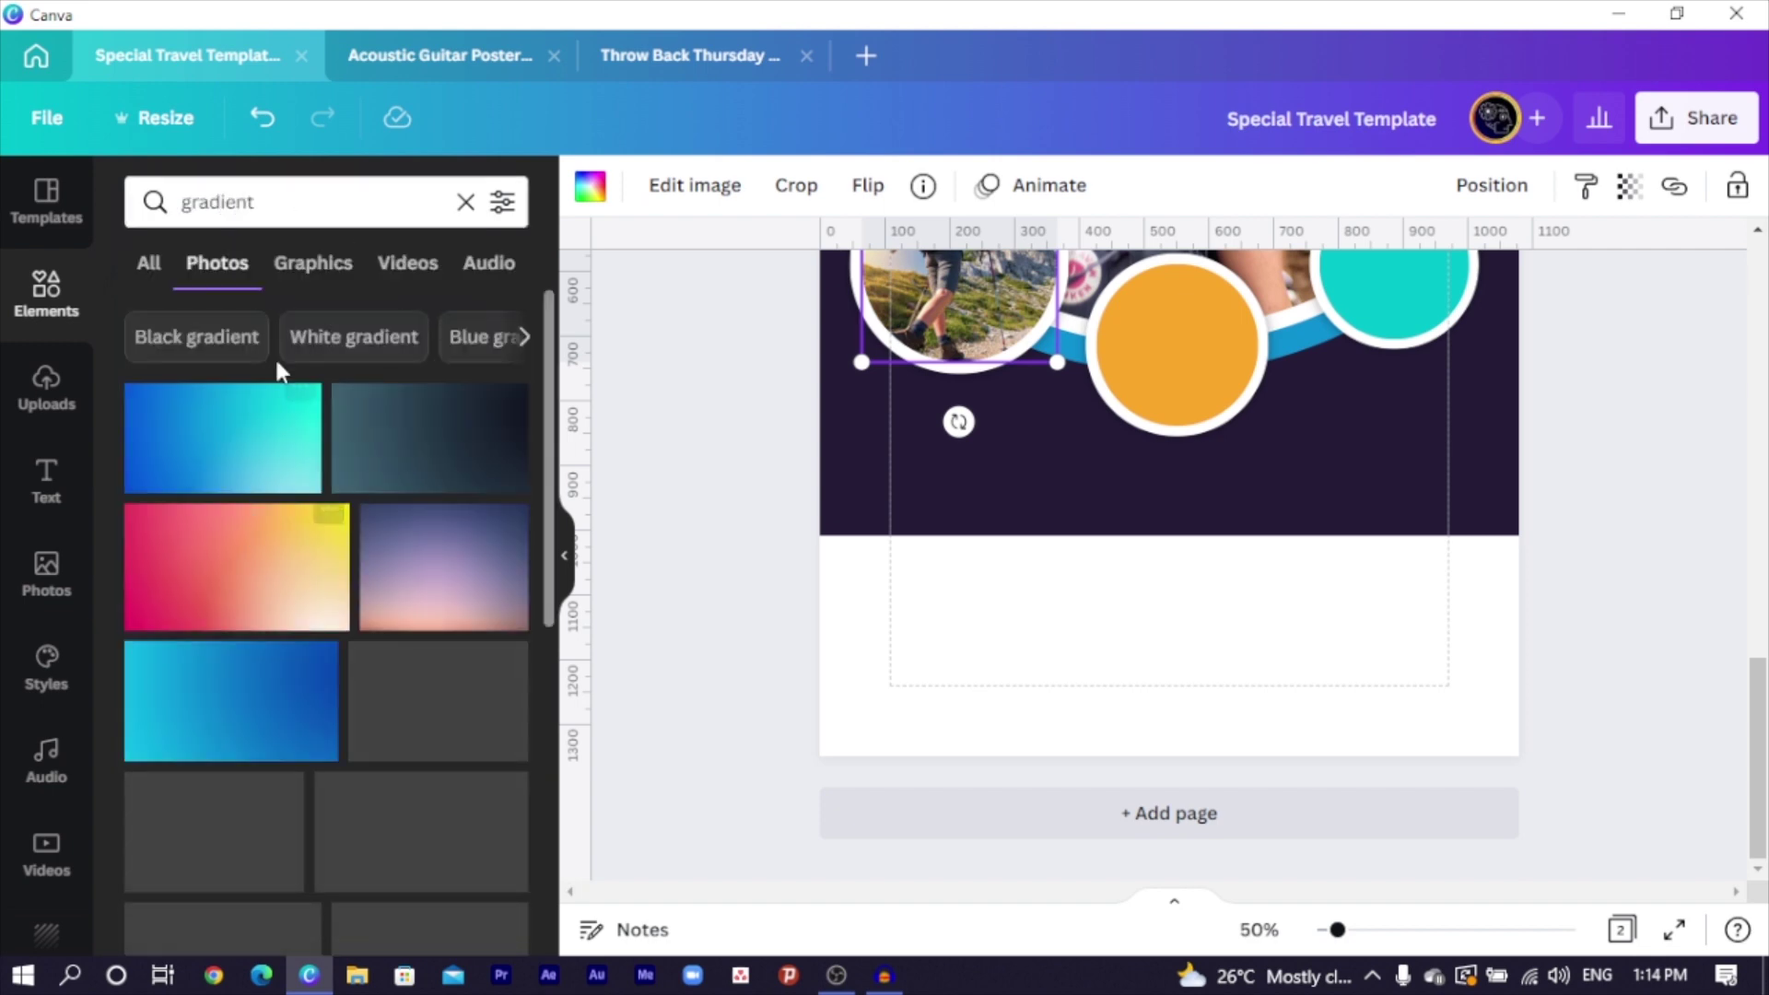
{"action": "left_click", "coordinate": [293, 267]}
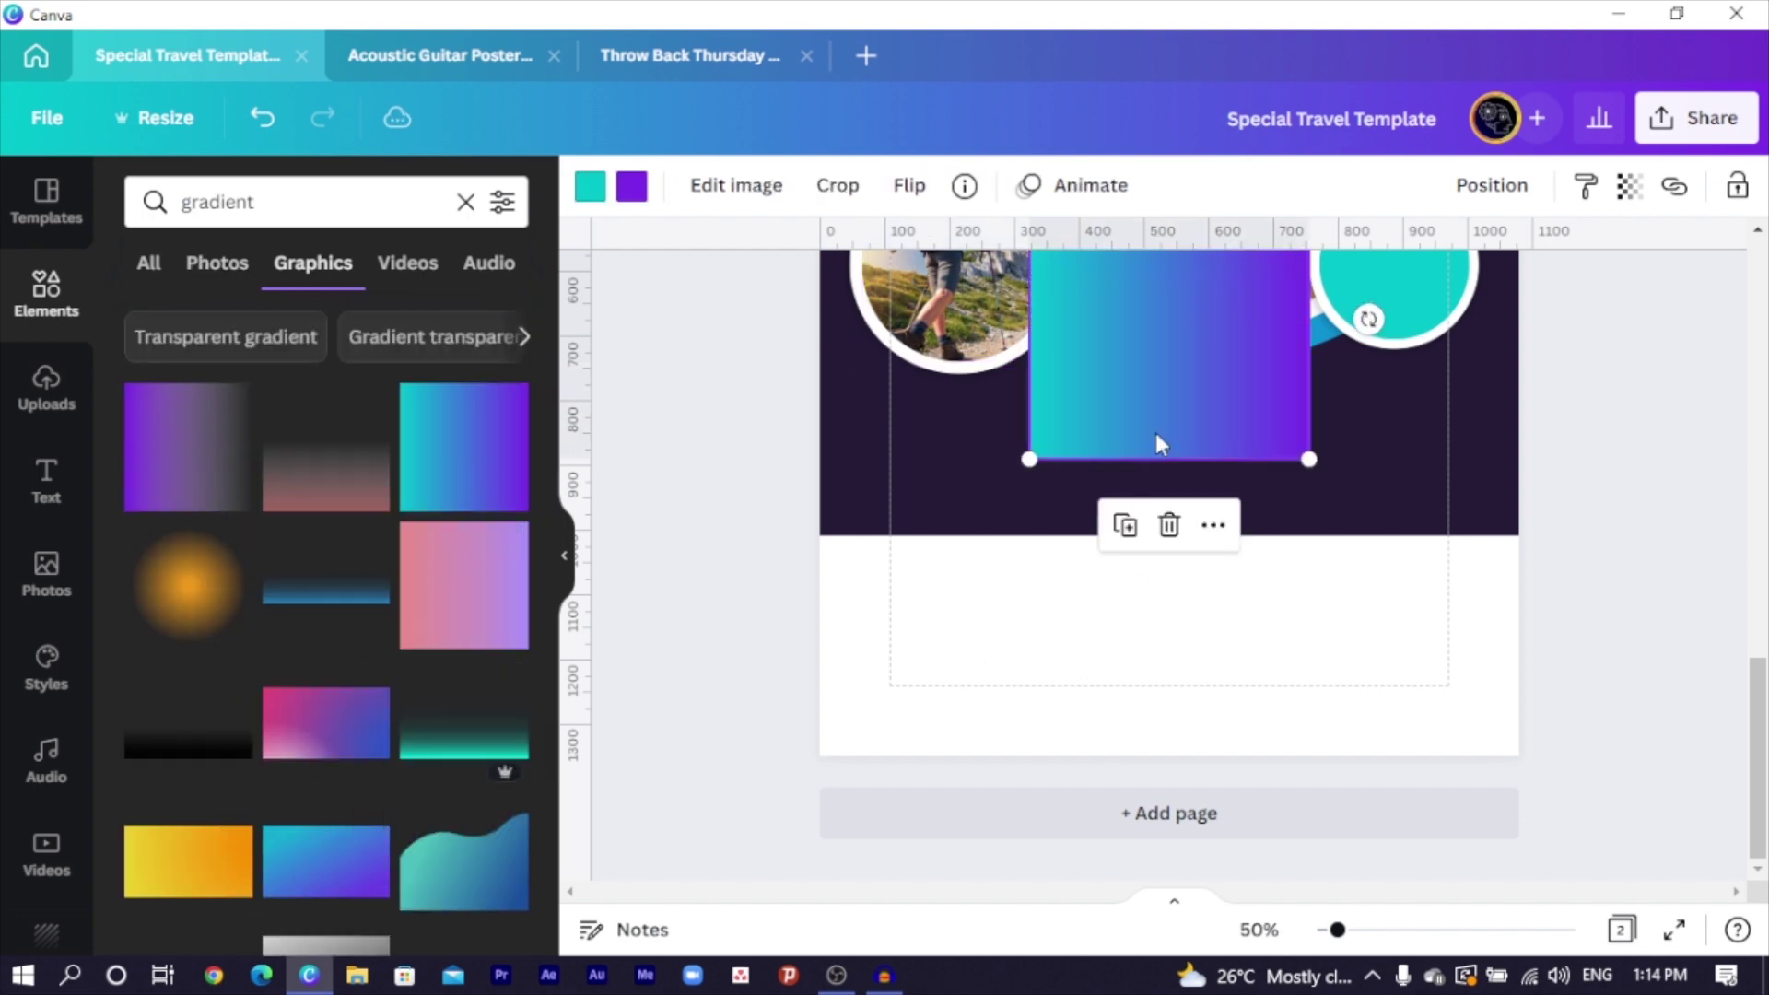
Enlarge the teal-to-purple gradient to the page's full width, position it in the white lower area and send it to the back
{"action": "left_click_drag", "start_coordinate": [1157, 443], "coordinate": [960, 562]}
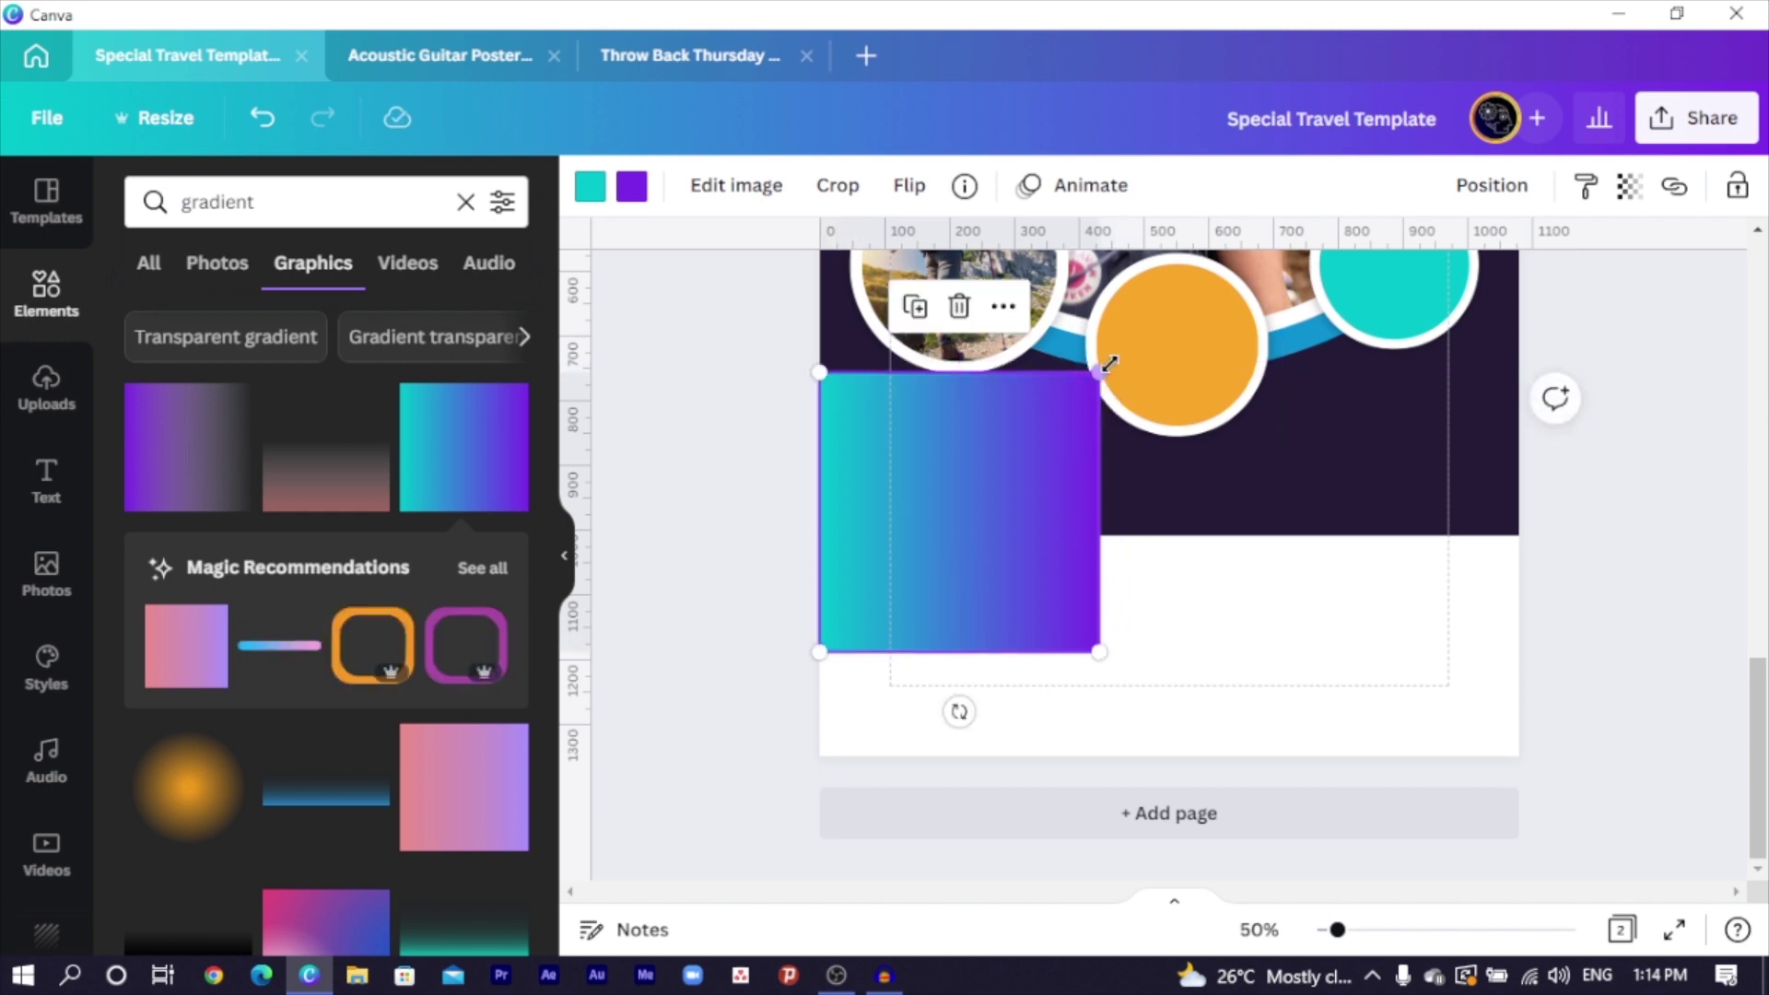
{"action": "left_click_drag", "start_coordinate": [1102, 372], "coordinate": [1705, 134]}
{"action": "left_click_drag", "start_coordinate": [1363, 499], "coordinate": [1370, 526]}
{"action": "right_click", "coordinate": [1371, 593]}
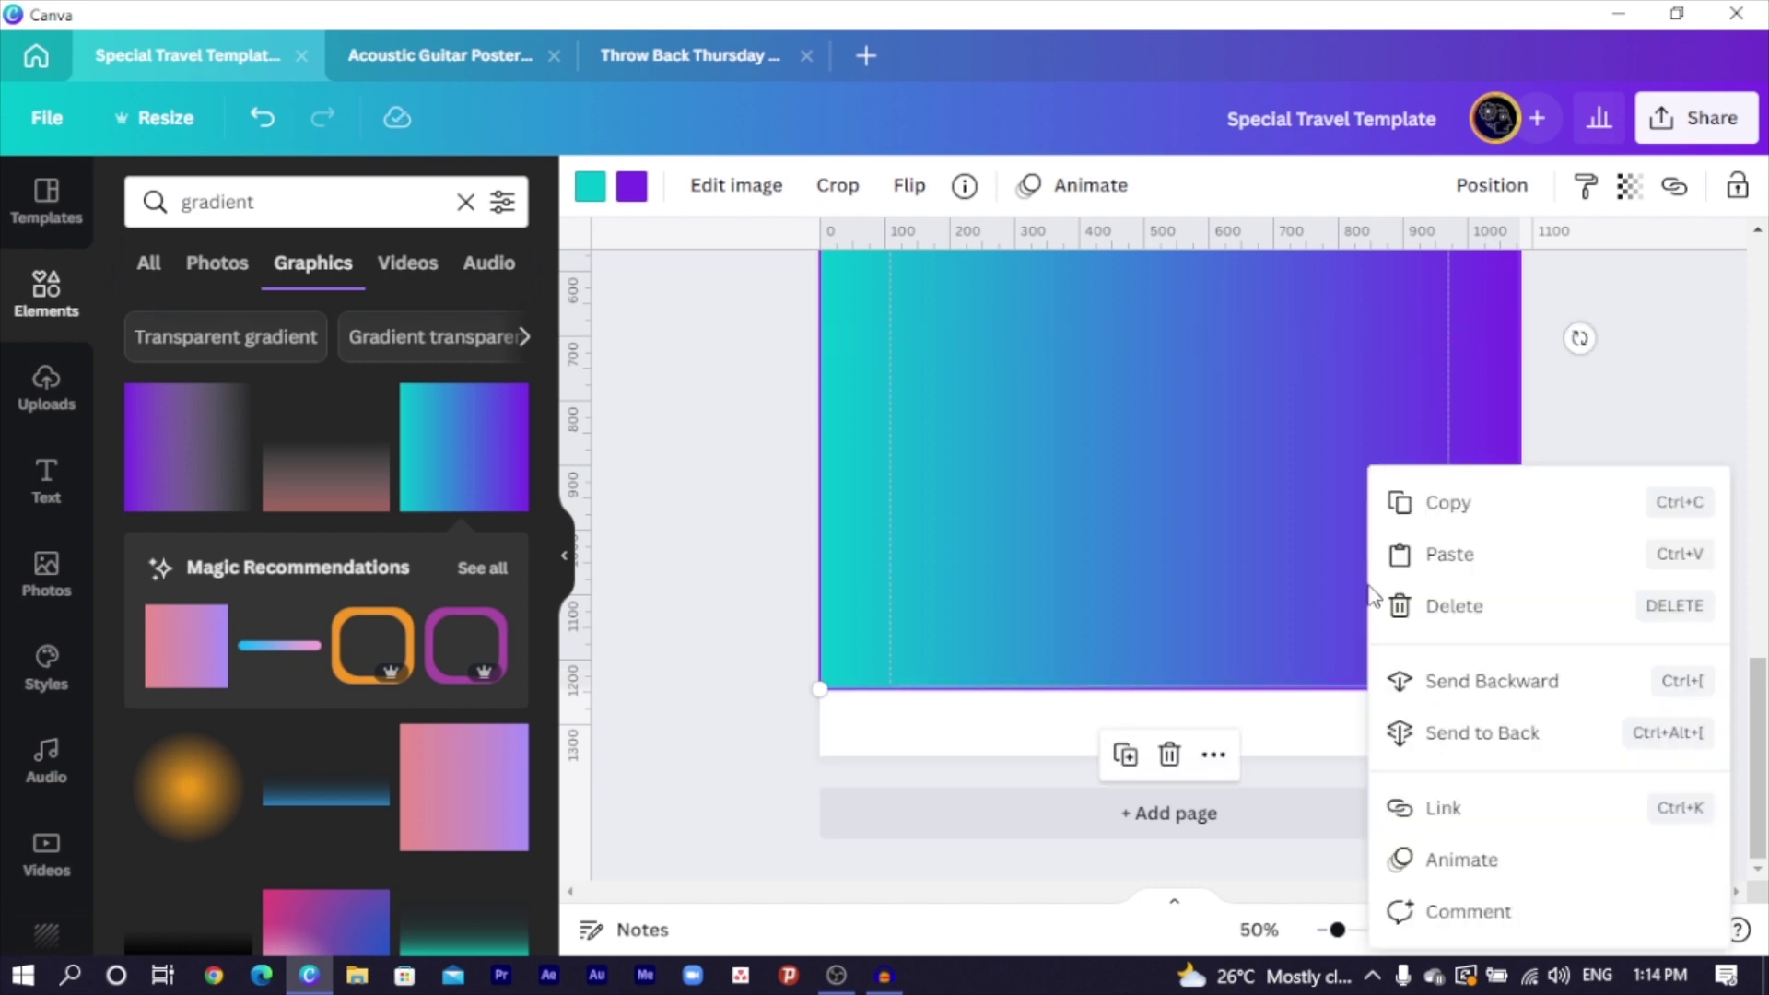
{"action": "left_click", "coordinate": [1481, 732]}
{"action": "left_click", "coordinate": [677, 695]}
Duplicate the gradient down to page 2's lower edge and send the copy to the back, leaving a narrow strip below the original
{"action": "scroll", "coordinate": [682, 696], "scroll_direction": "down", "scroll_amount": 2}
{"action": "scroll", "coordinate": [682, 695], "scroll_direction": "up", "scroll_amount": 5}
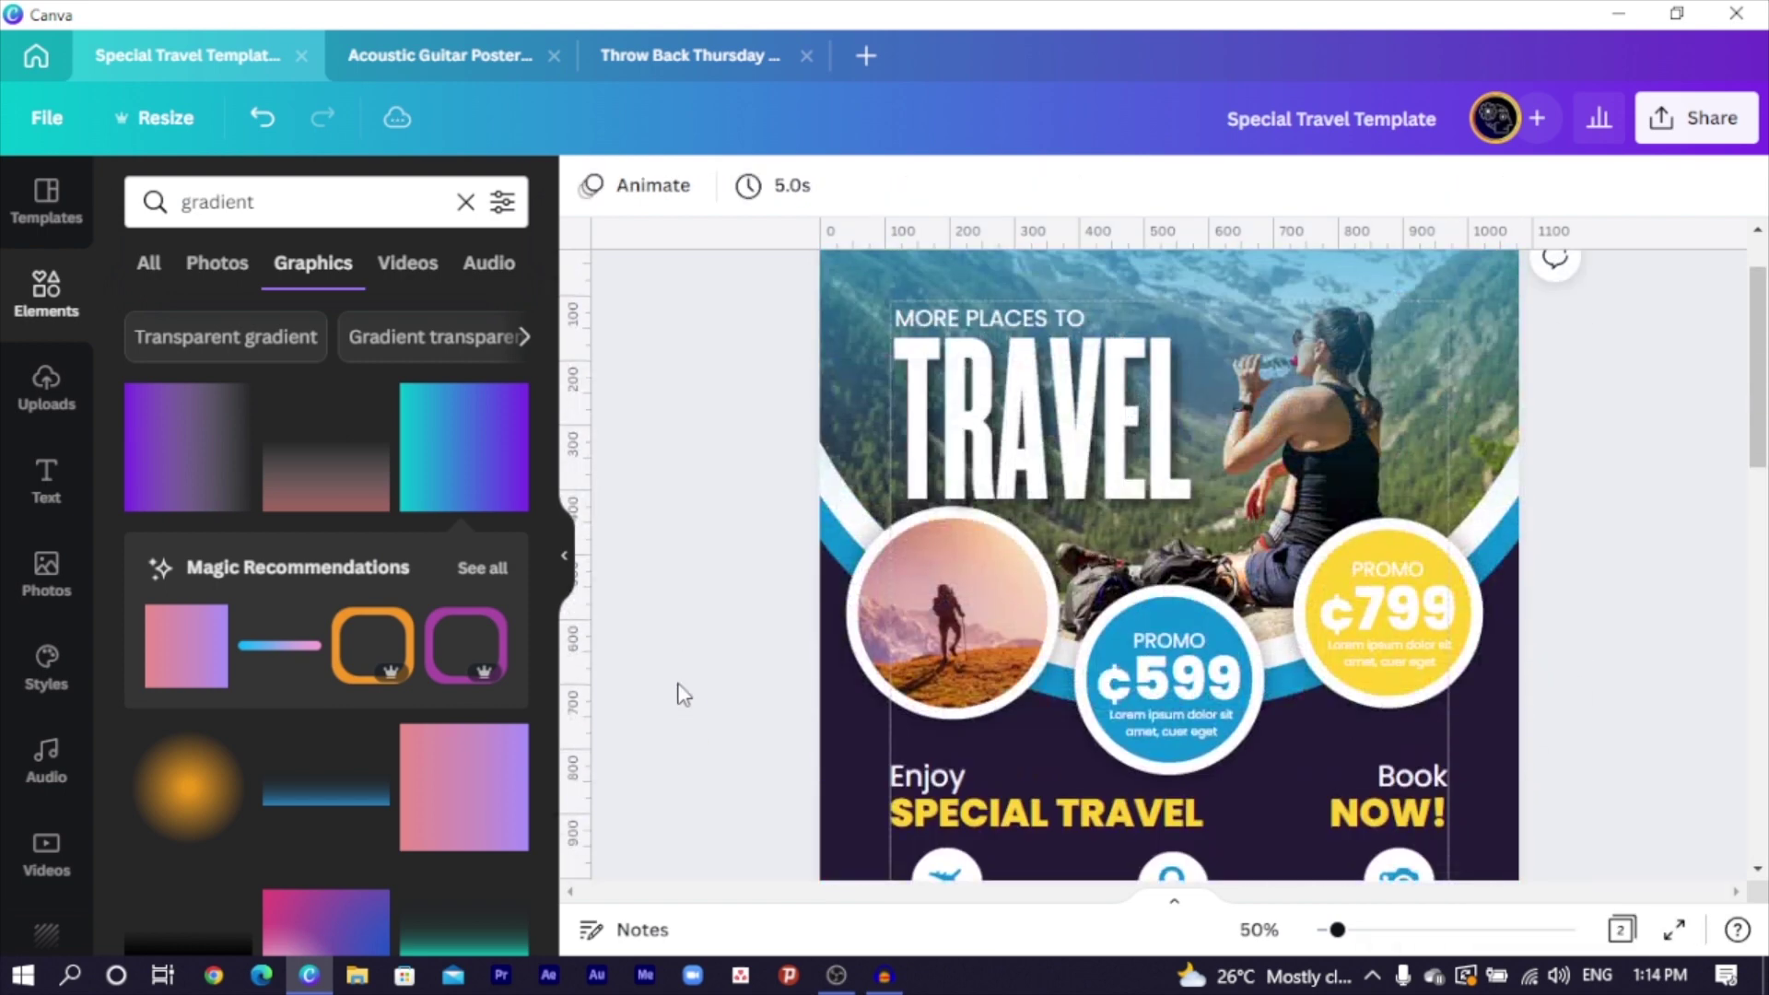
{"action": "scroll", "coordinate": [681, 695], "scroll_direction": "down", "scroll_amount": 4}
{"action": "scroll", "coordinate": [645, 718], "scroll_direction": "down", "scroll_amount": 10}
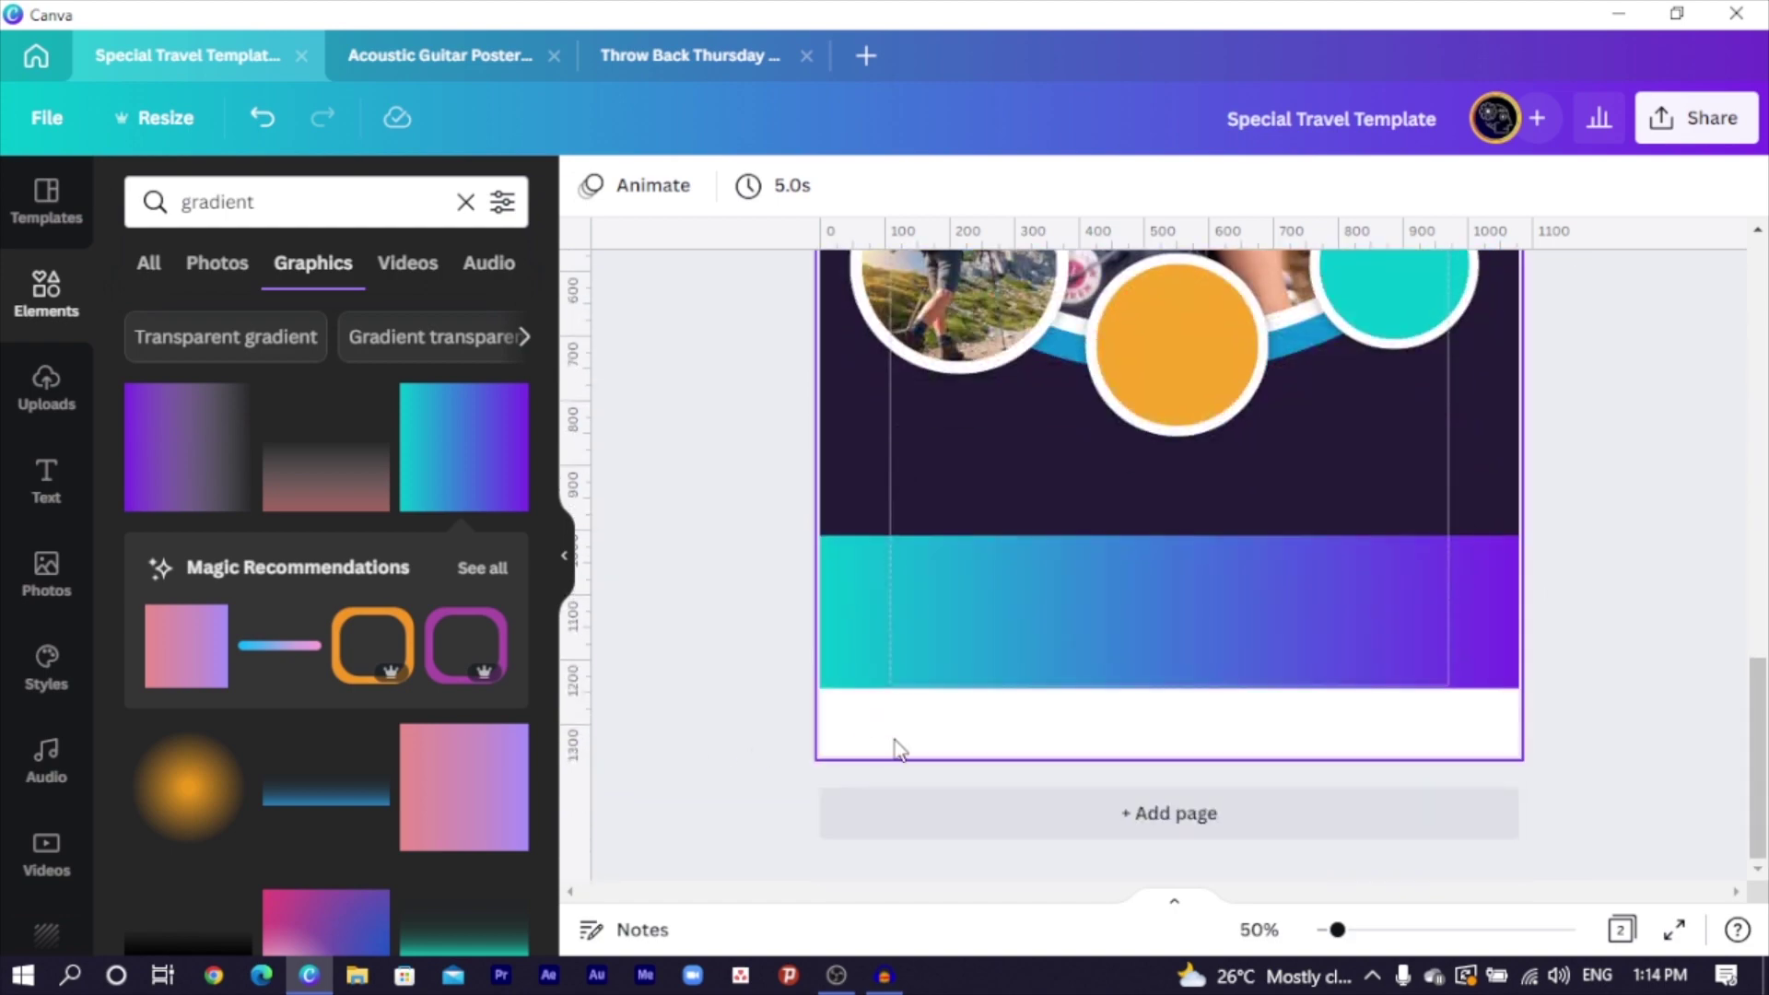
{"action": "left_click", "coordinate": [925, 621]}
{"action": "left_click_drag", "start_coordinate": [925, 621], "coordinate": [912, 676]}
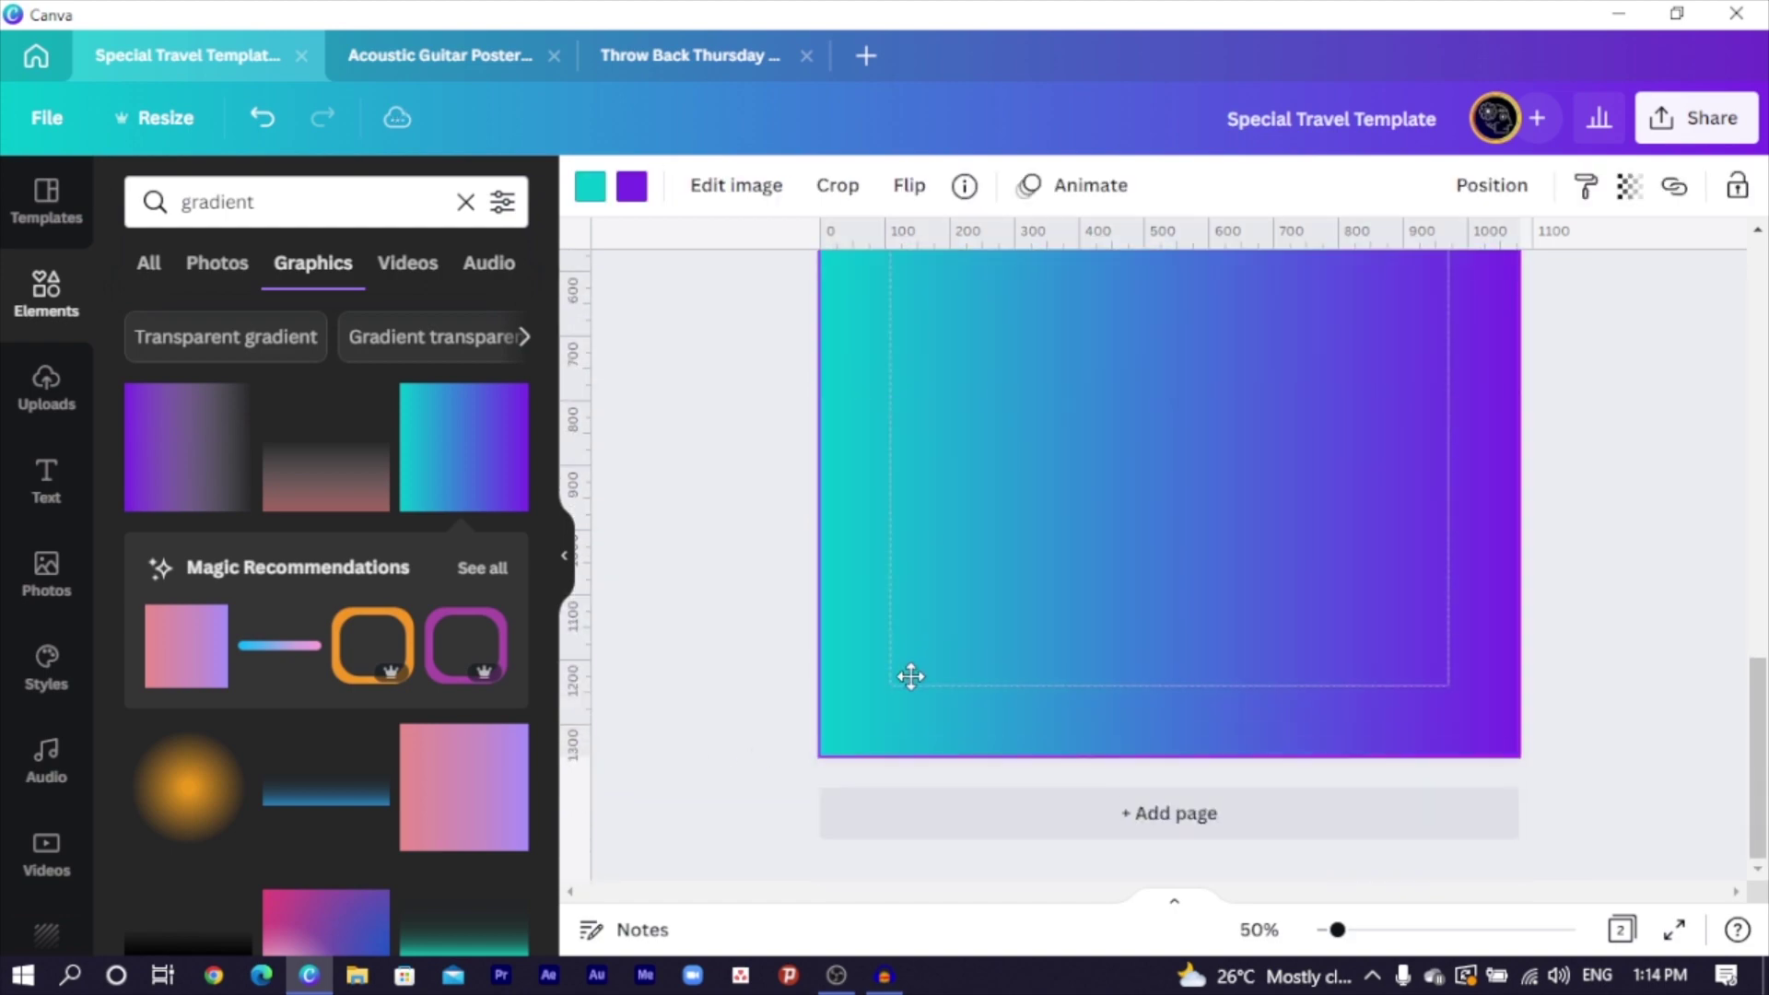
{"action": "right_click", "coordinate": [909, 680]}
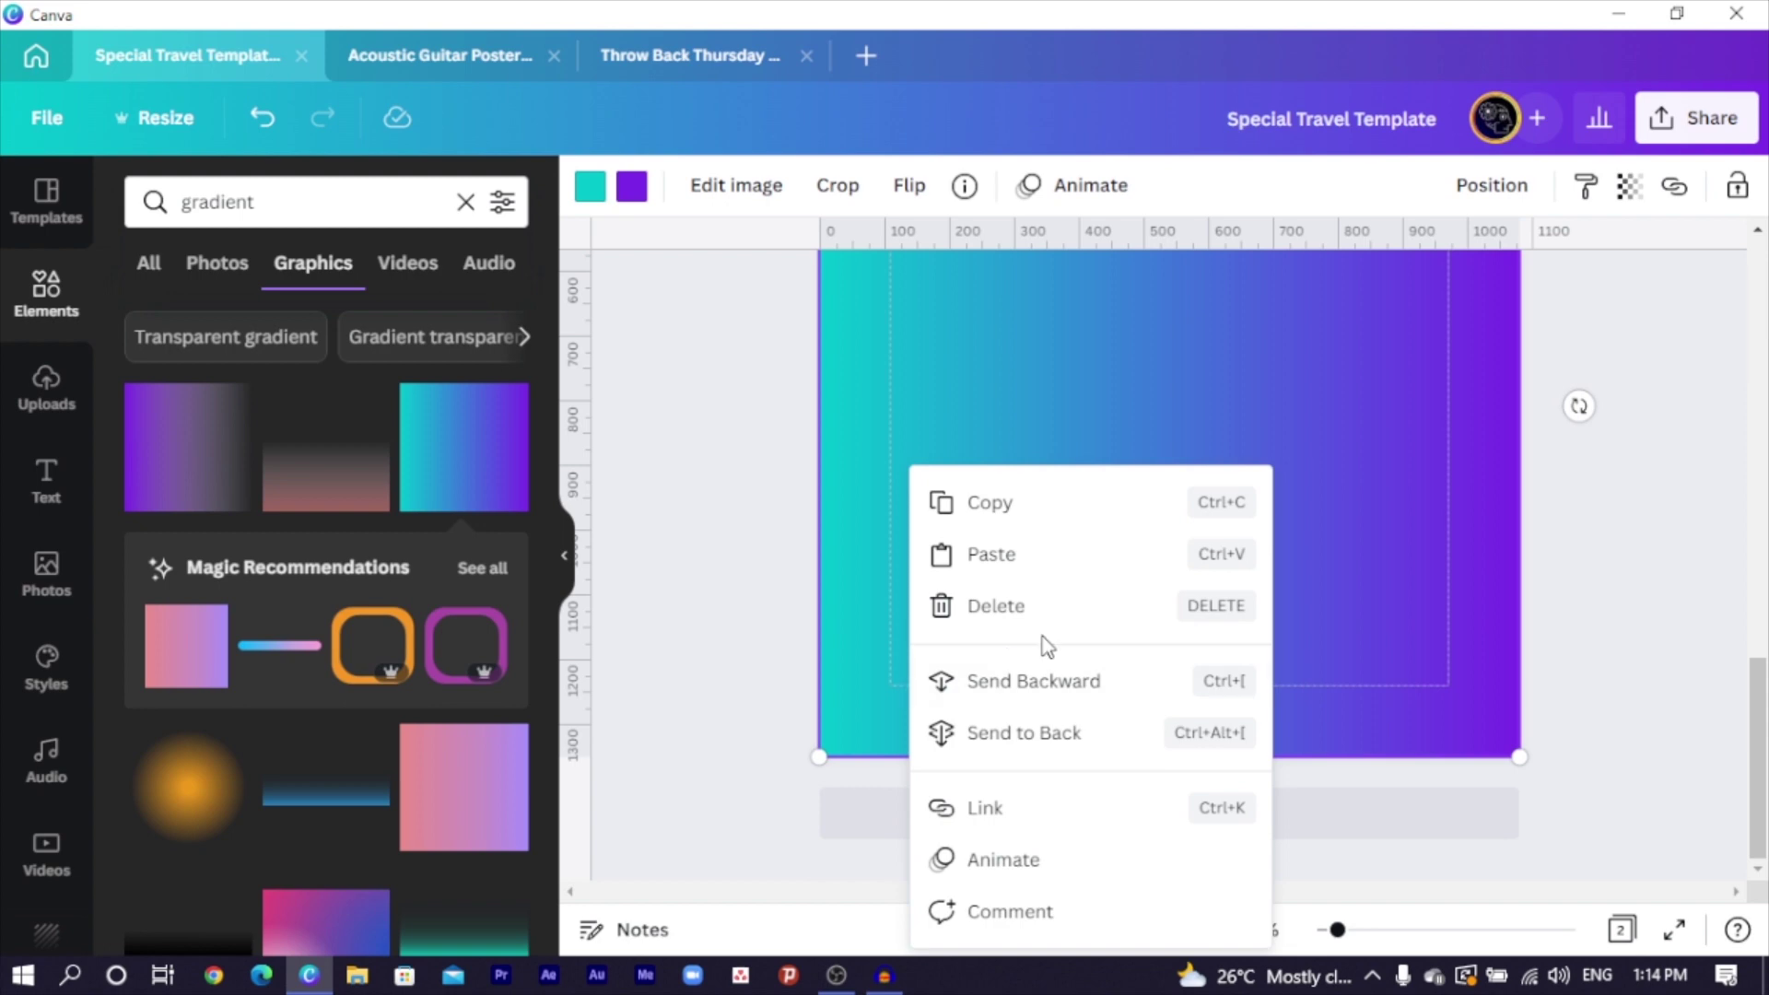
{"action": "left_click", "coordinate": [1016, 734]}
{"action": "left_click", "coordinate": [754, 833]}
Recolour the teal end of the upper gradient band to magenta
{"action": "left_click", "coordinate": [1120, 566]}
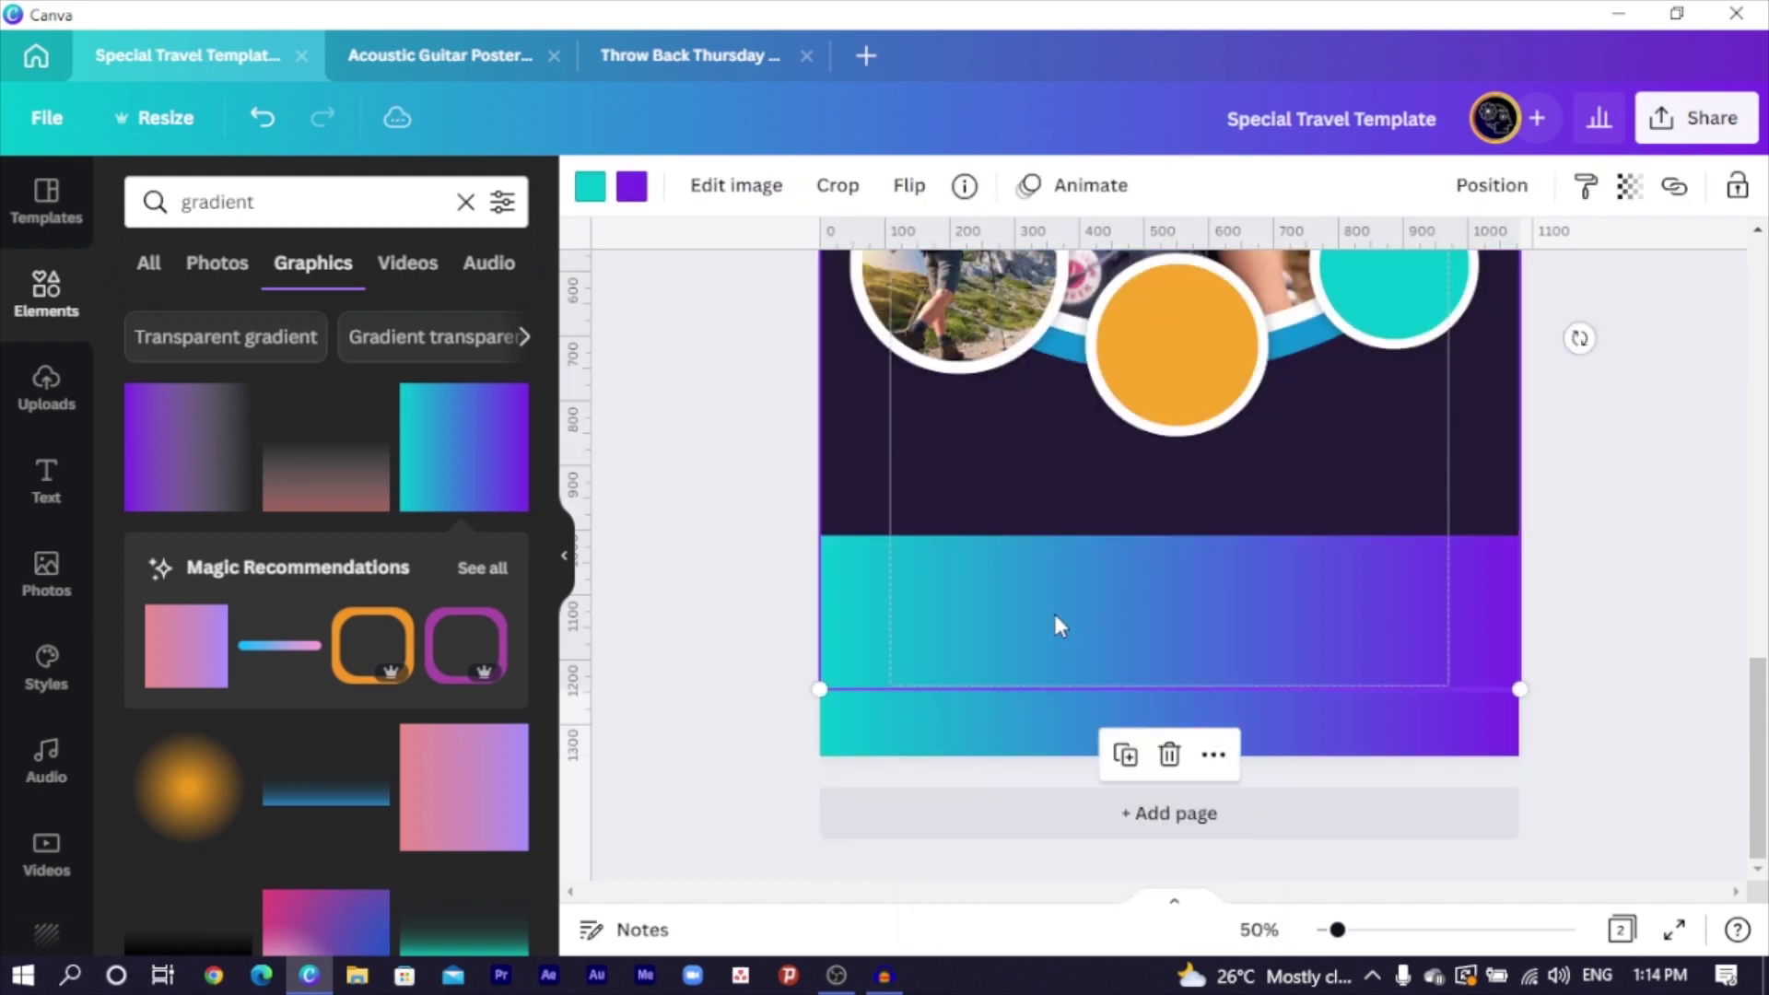
{"action": "left_click", "coordinate": [591, 191]}
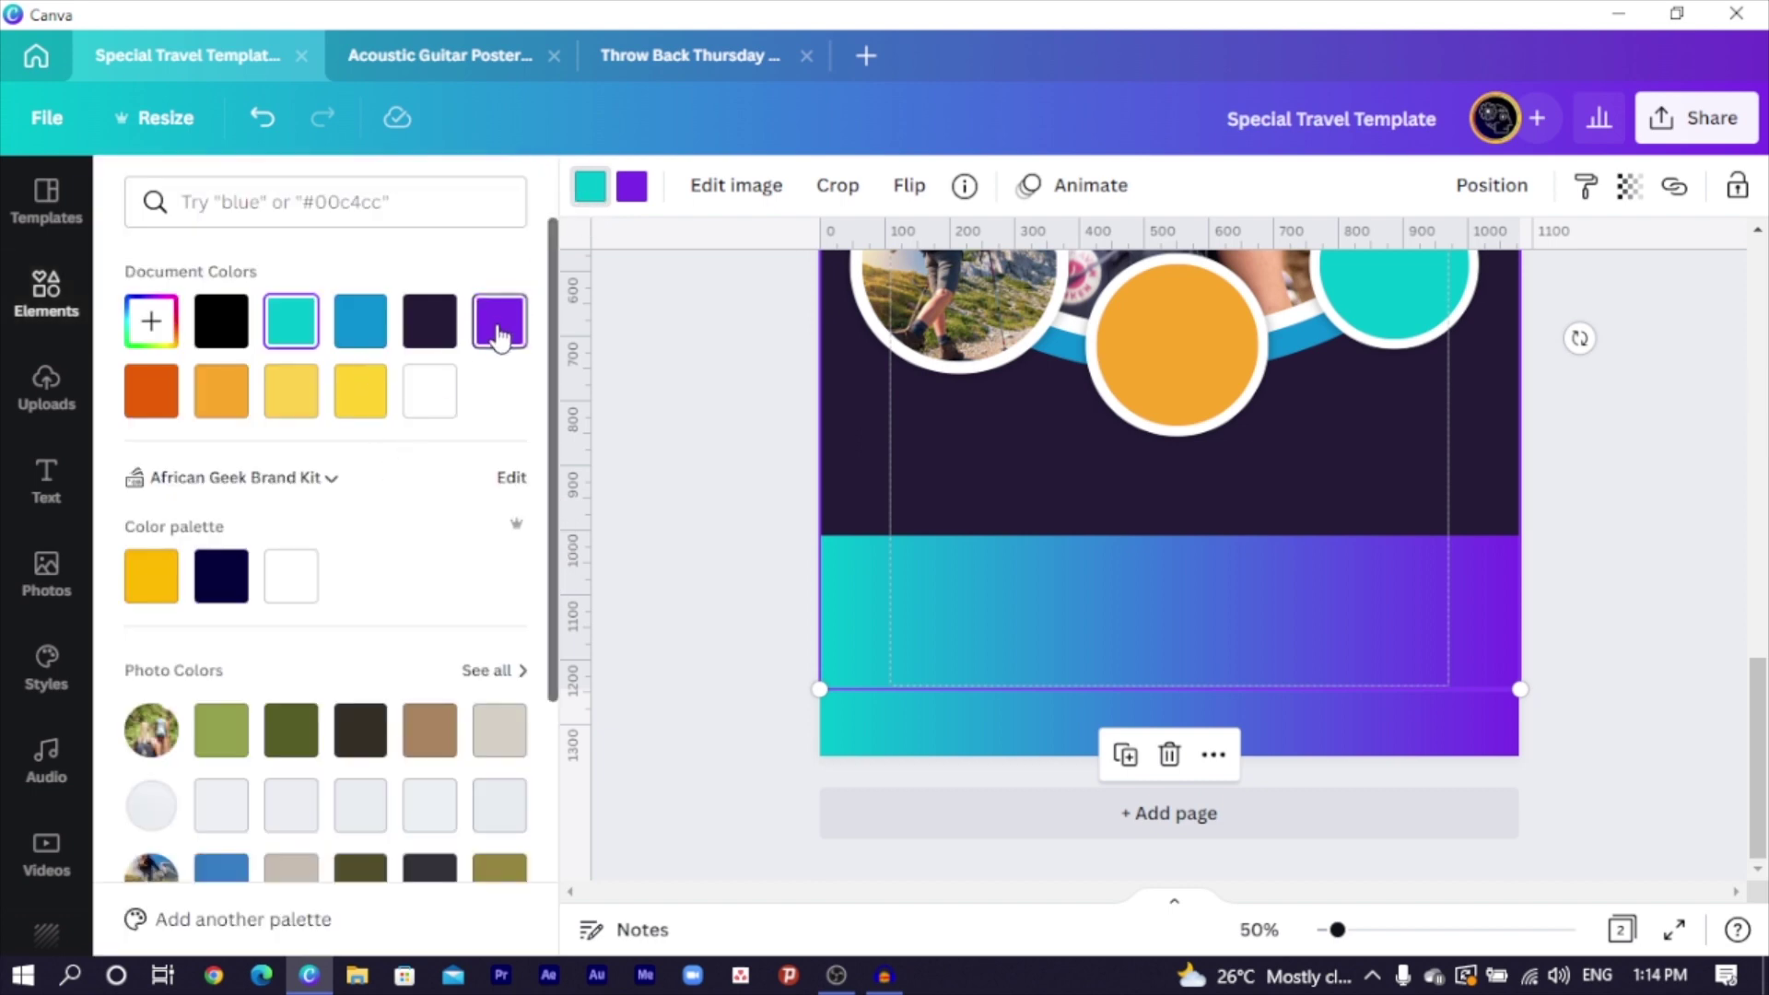
{"action": "left_click", "coordinate": [151, 320]}
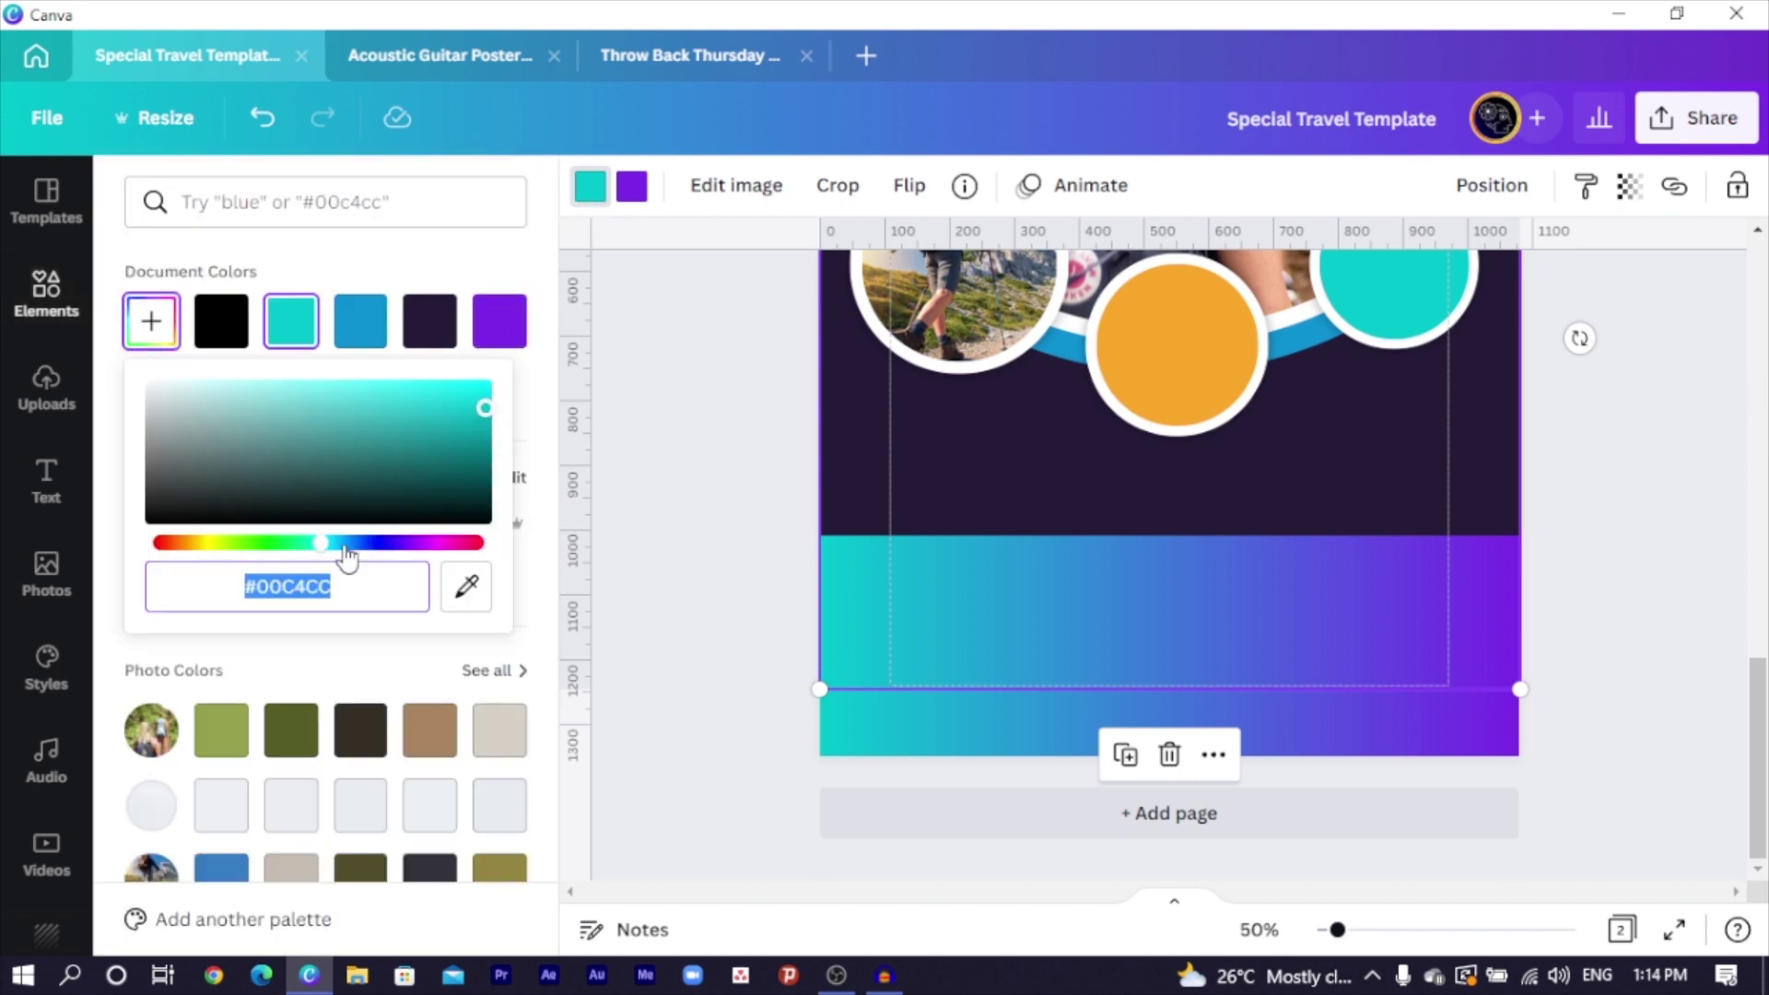
{"action": "left_click_drag", "start_coordinate": [324, 552], "coordinate": [430, 545]}
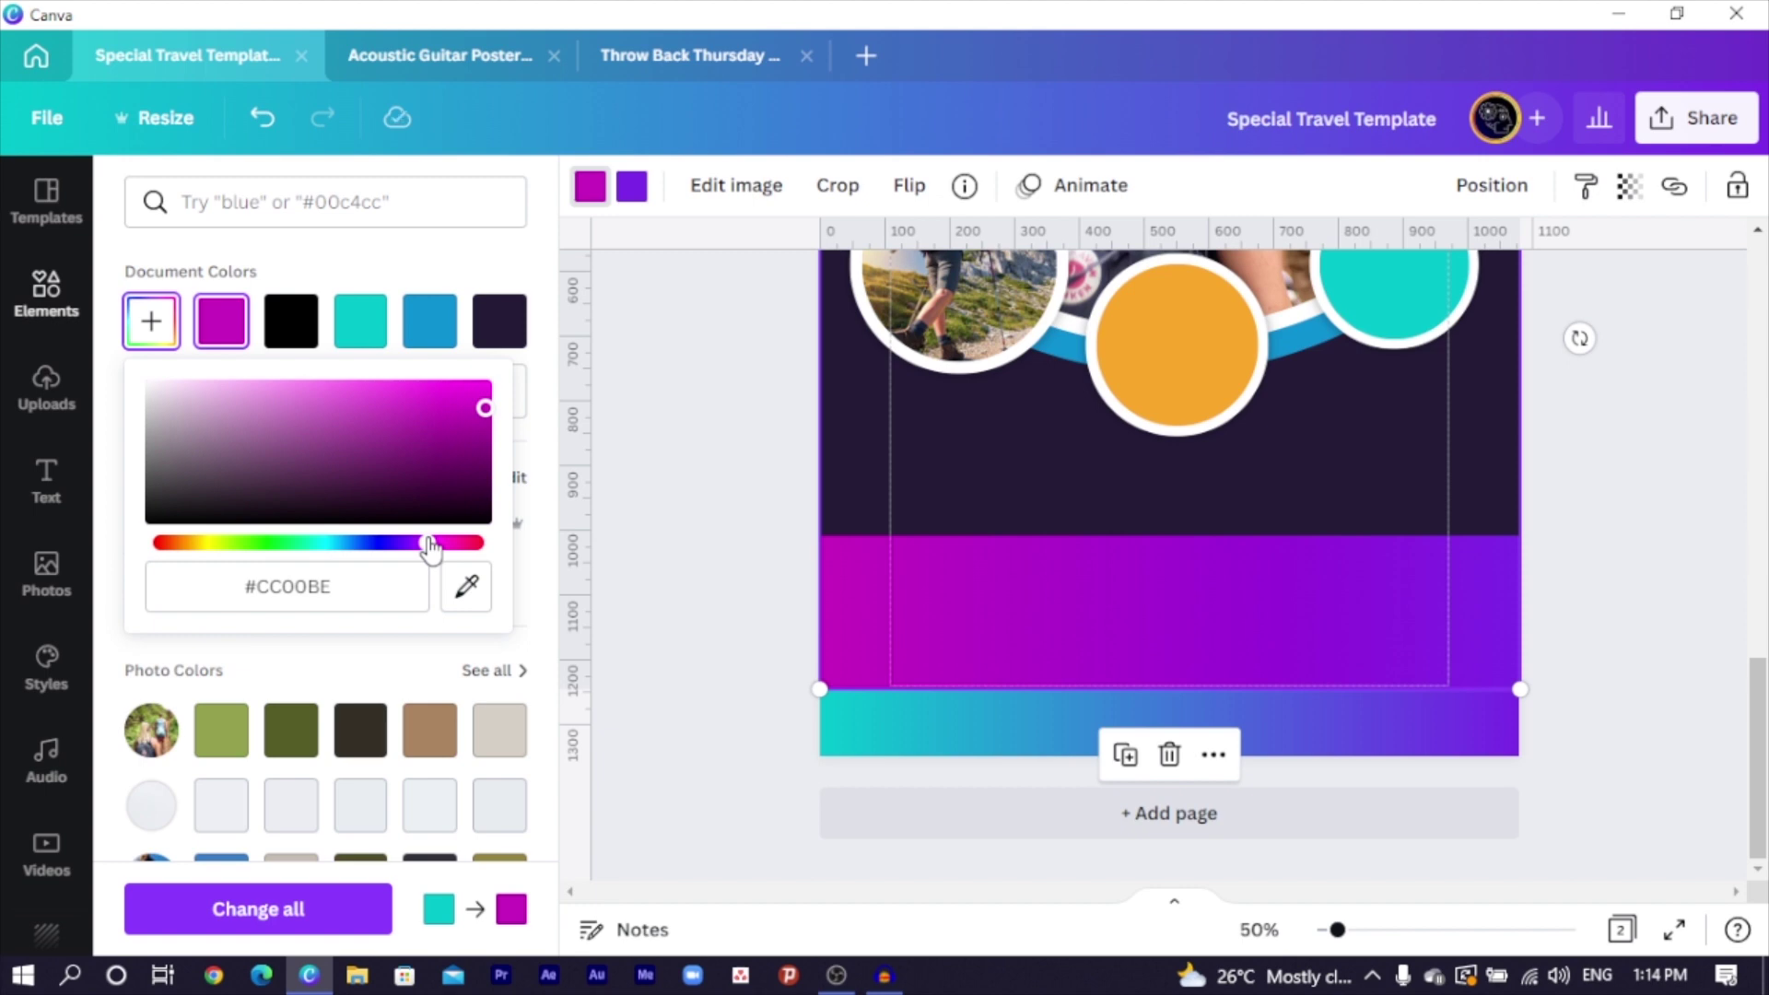
Recolour the lower gradient strip from orange #E85F06 to yellow #E8D52A
{"action": "left_click", "coordinate": [910, 719]}
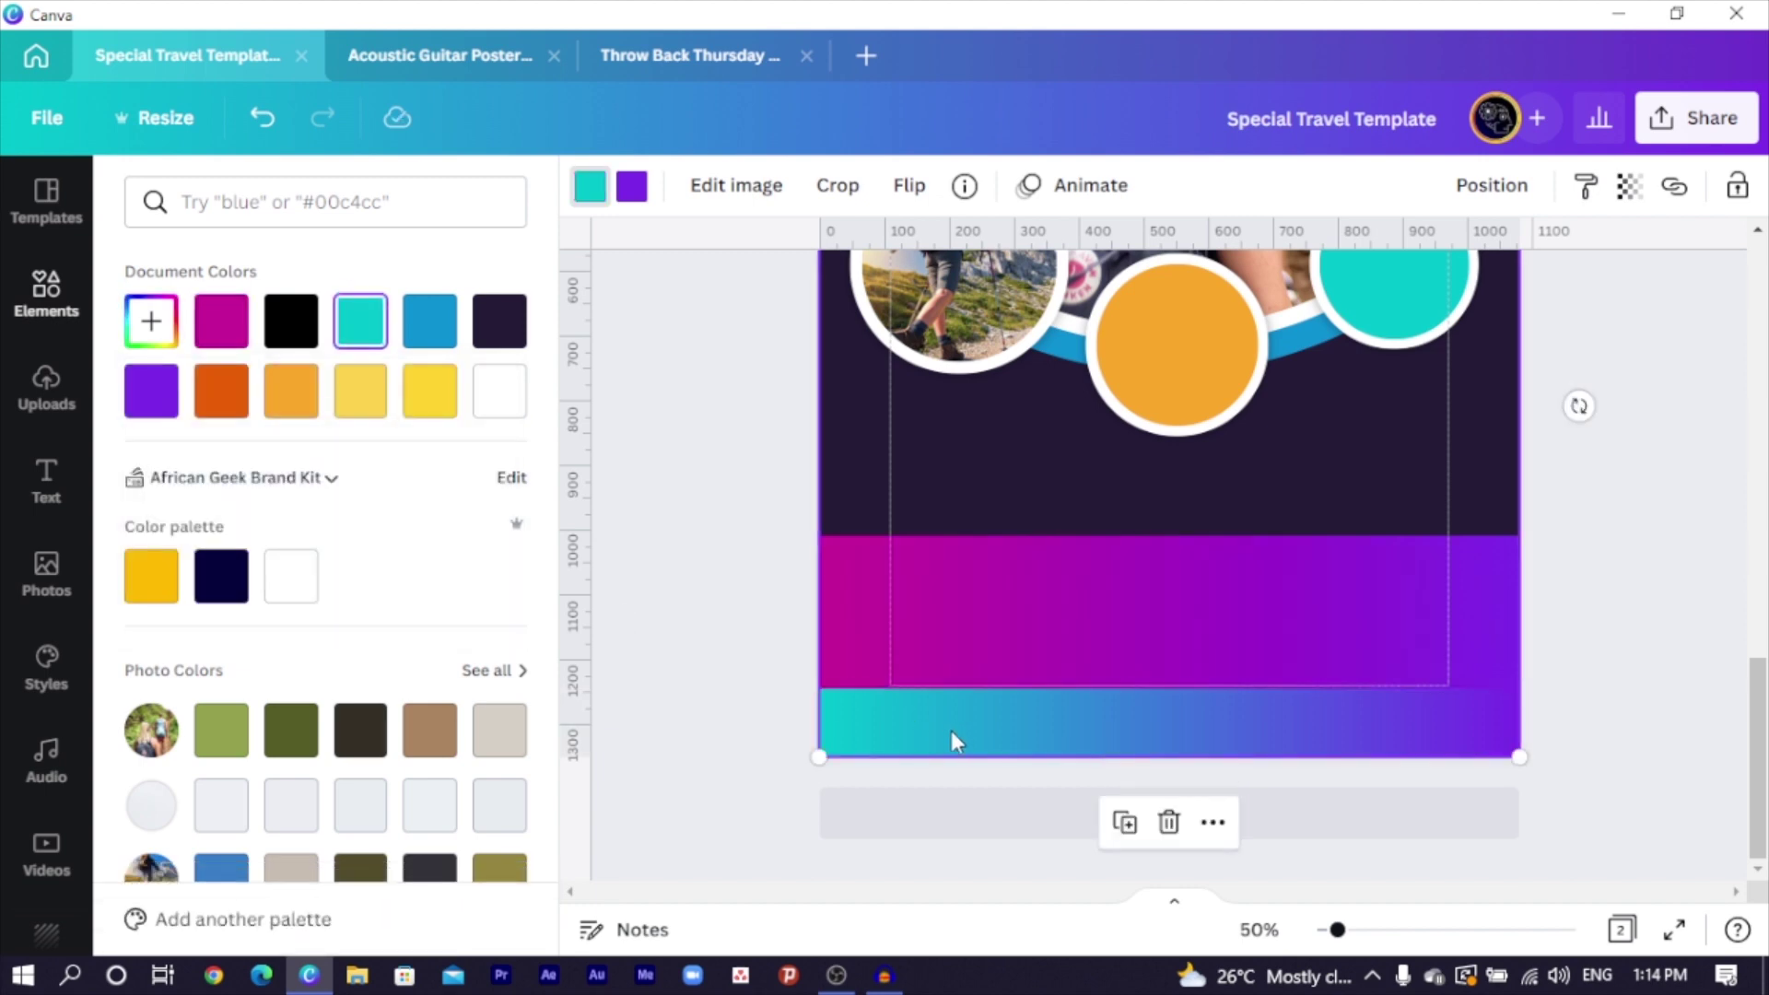
{"action": "left_click", "coordinate": [221, 391]}
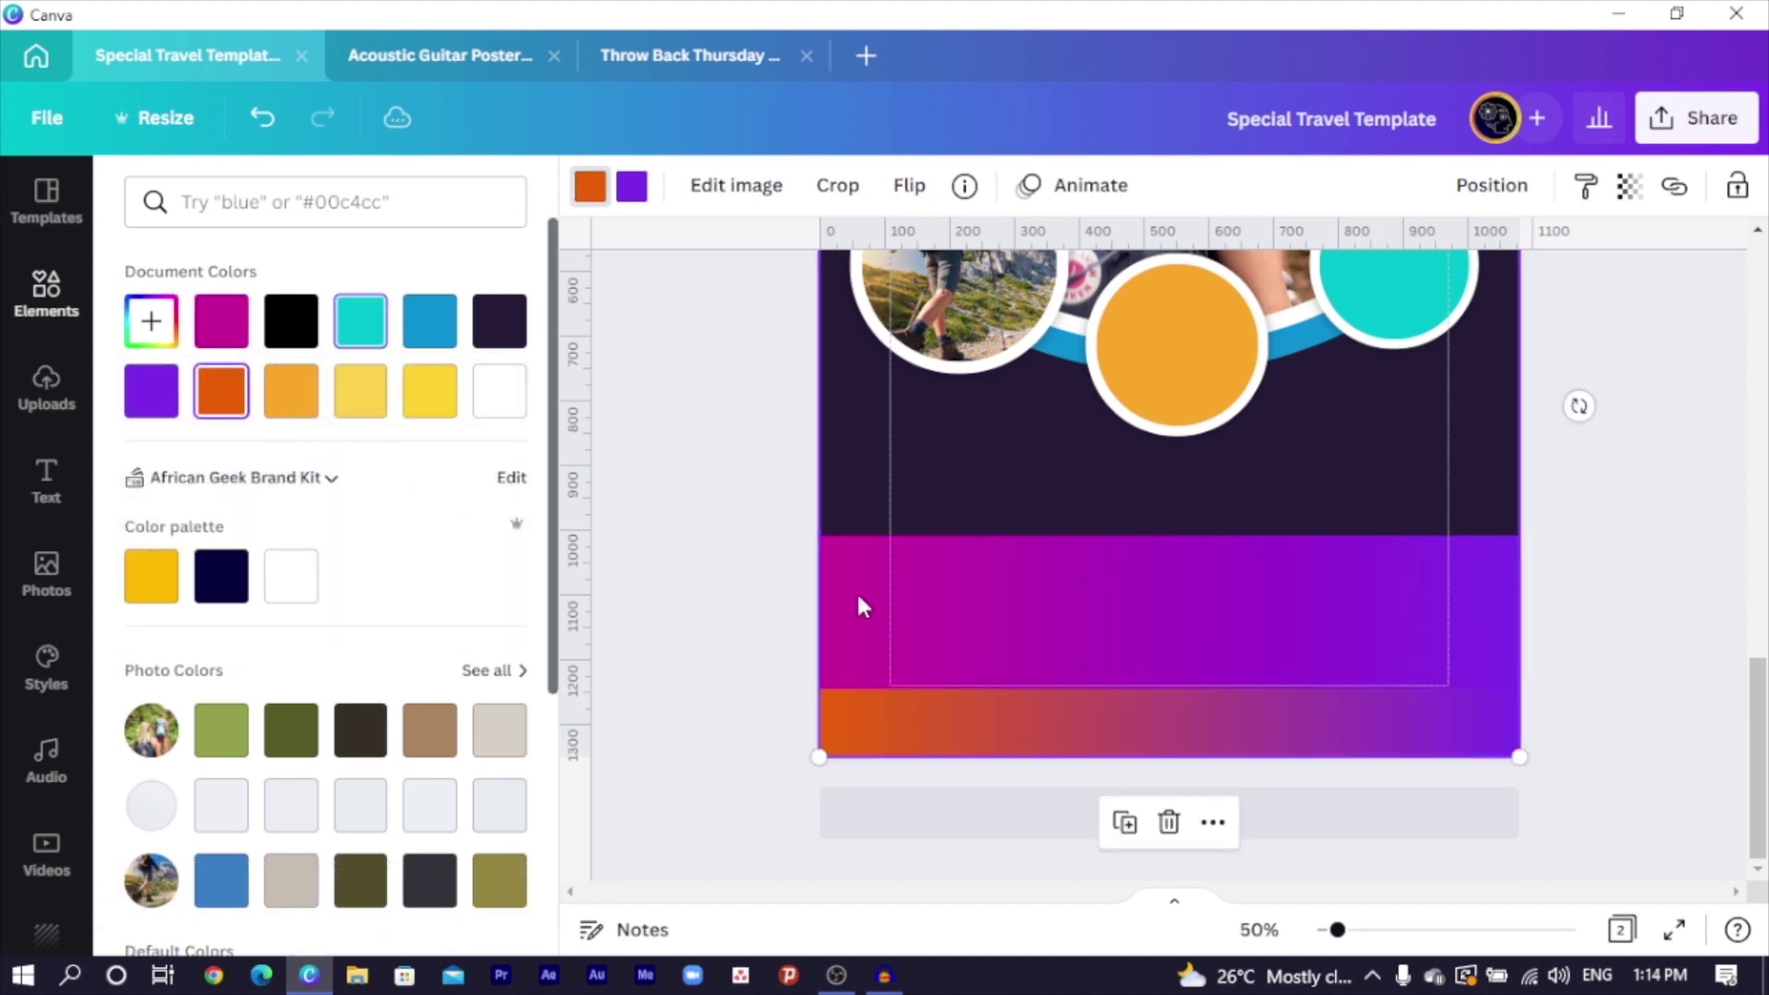
{"action": "left_click", "coordinate": [152, 320]}
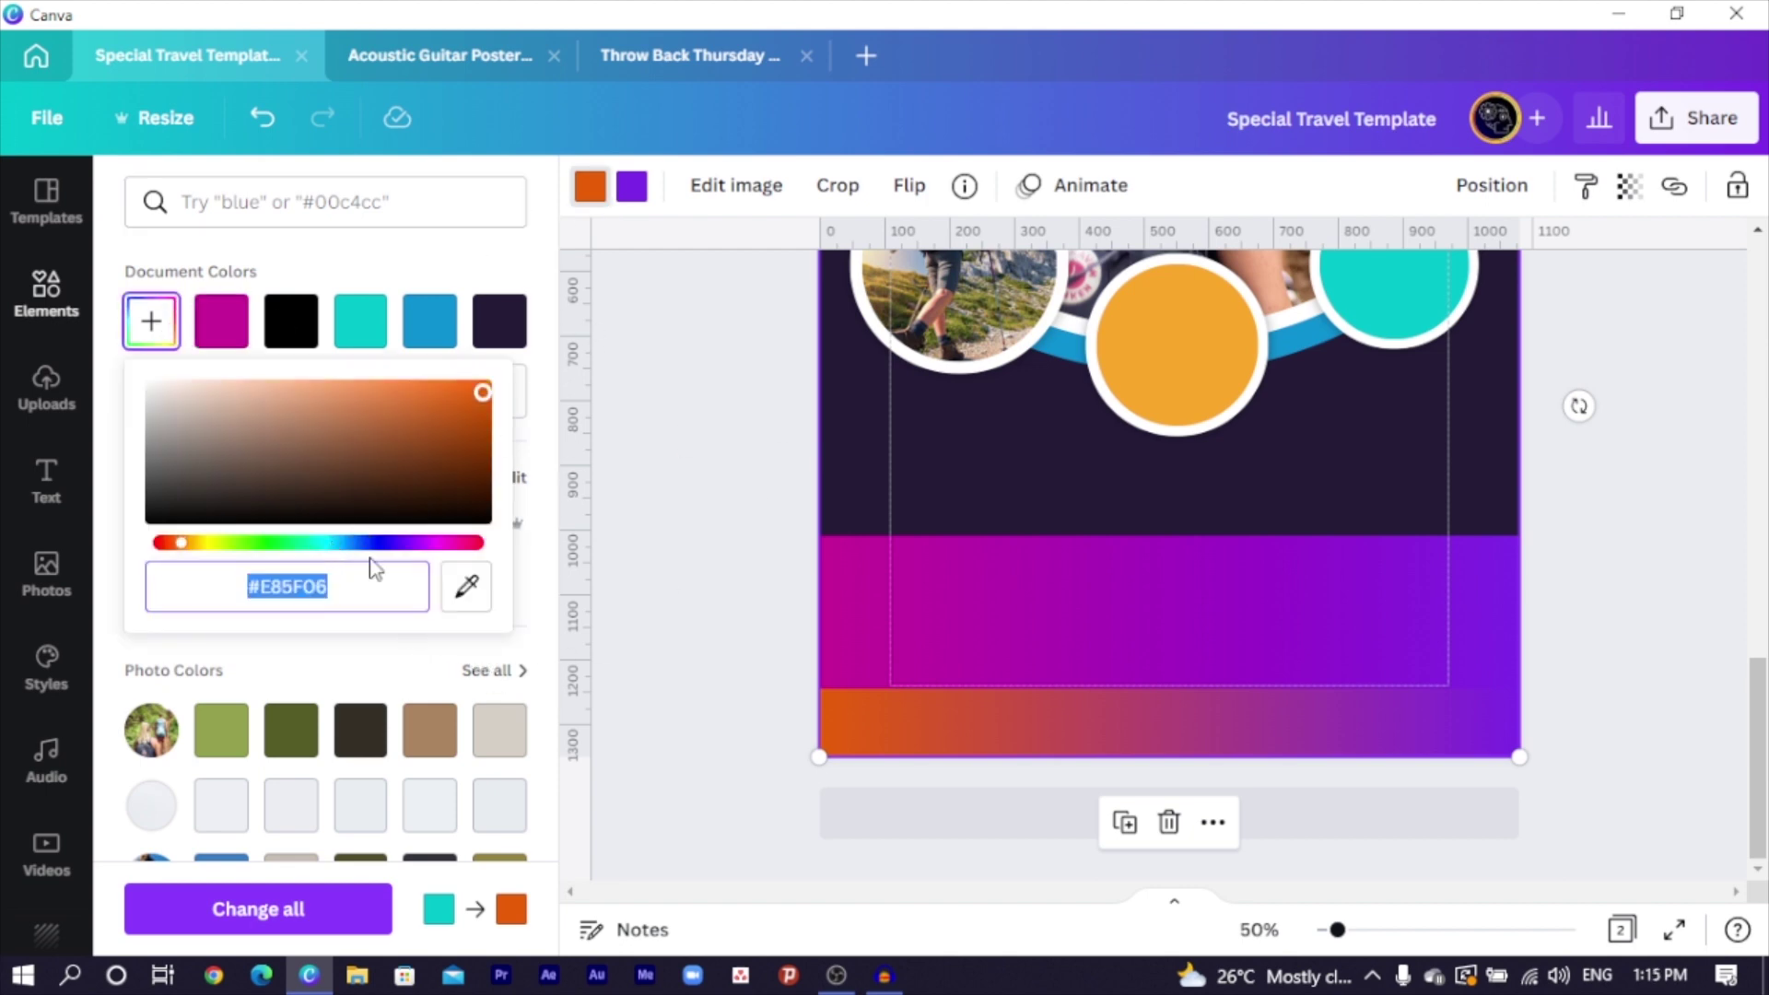
{"action": "left_click", "coordinate": [632, 190]}
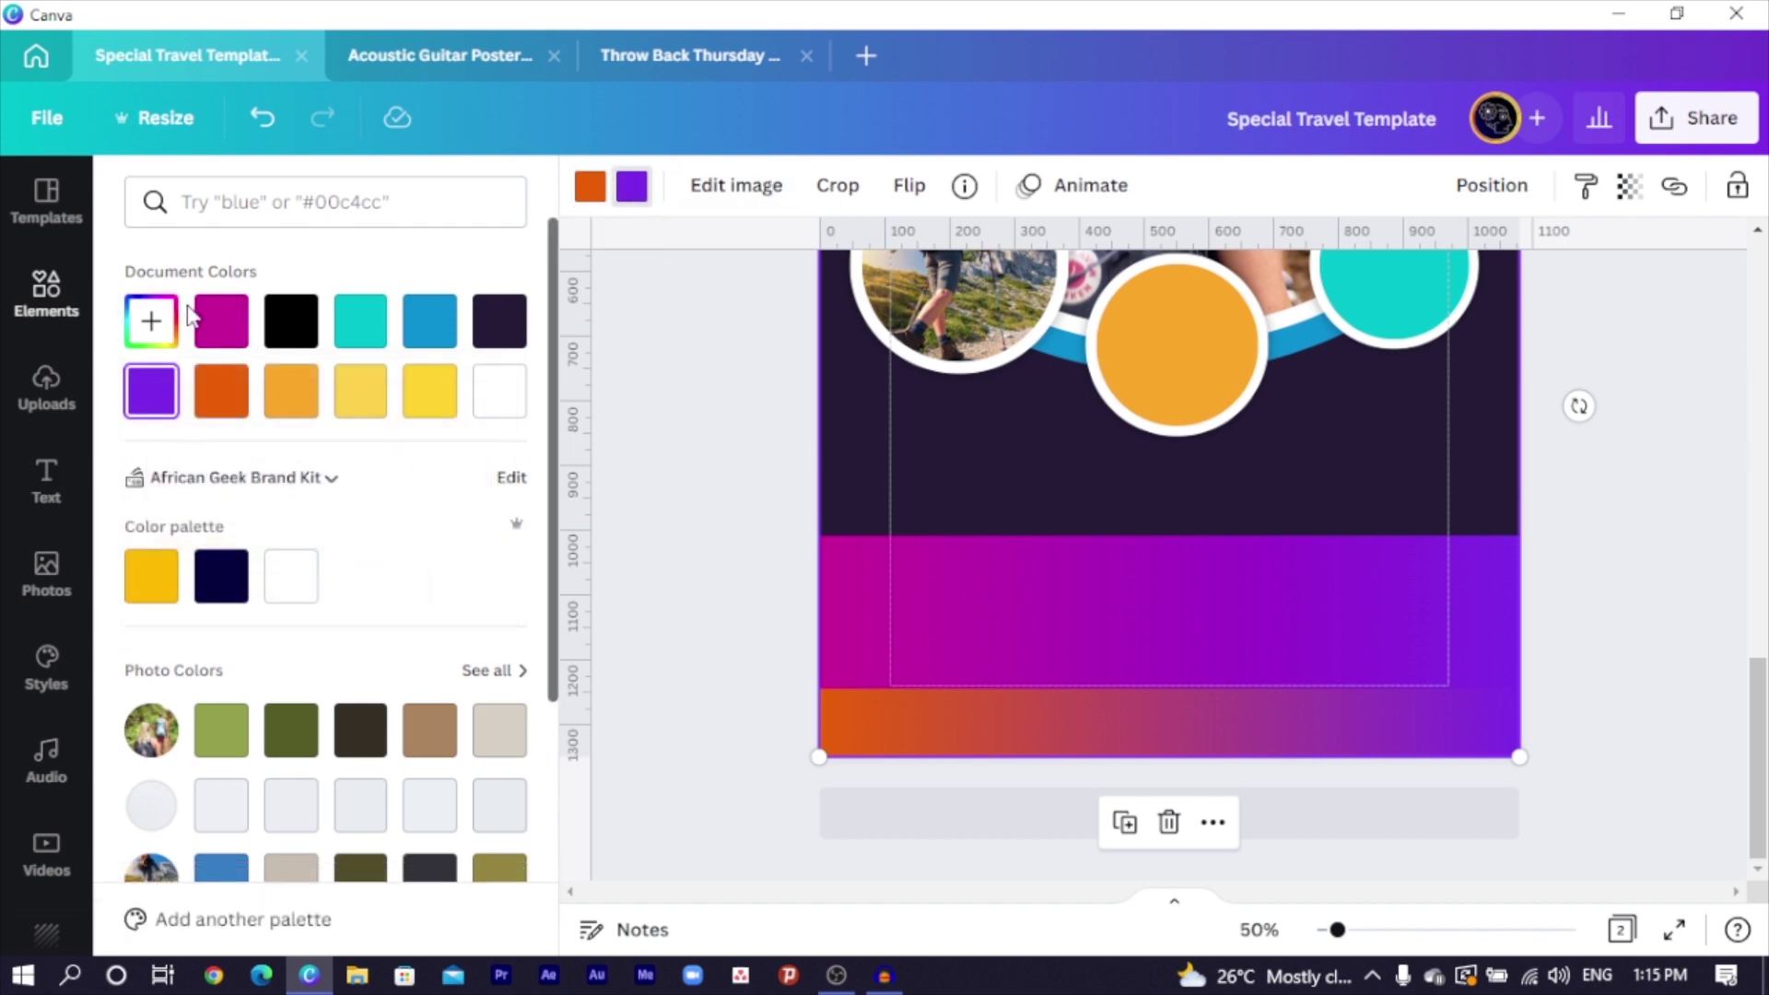
{"action": "left_click", "coordinate": [148, 322]}
{"action": "left_click_drag", "start_coordinate": [160, 548], "coordinate": [222, 554]}
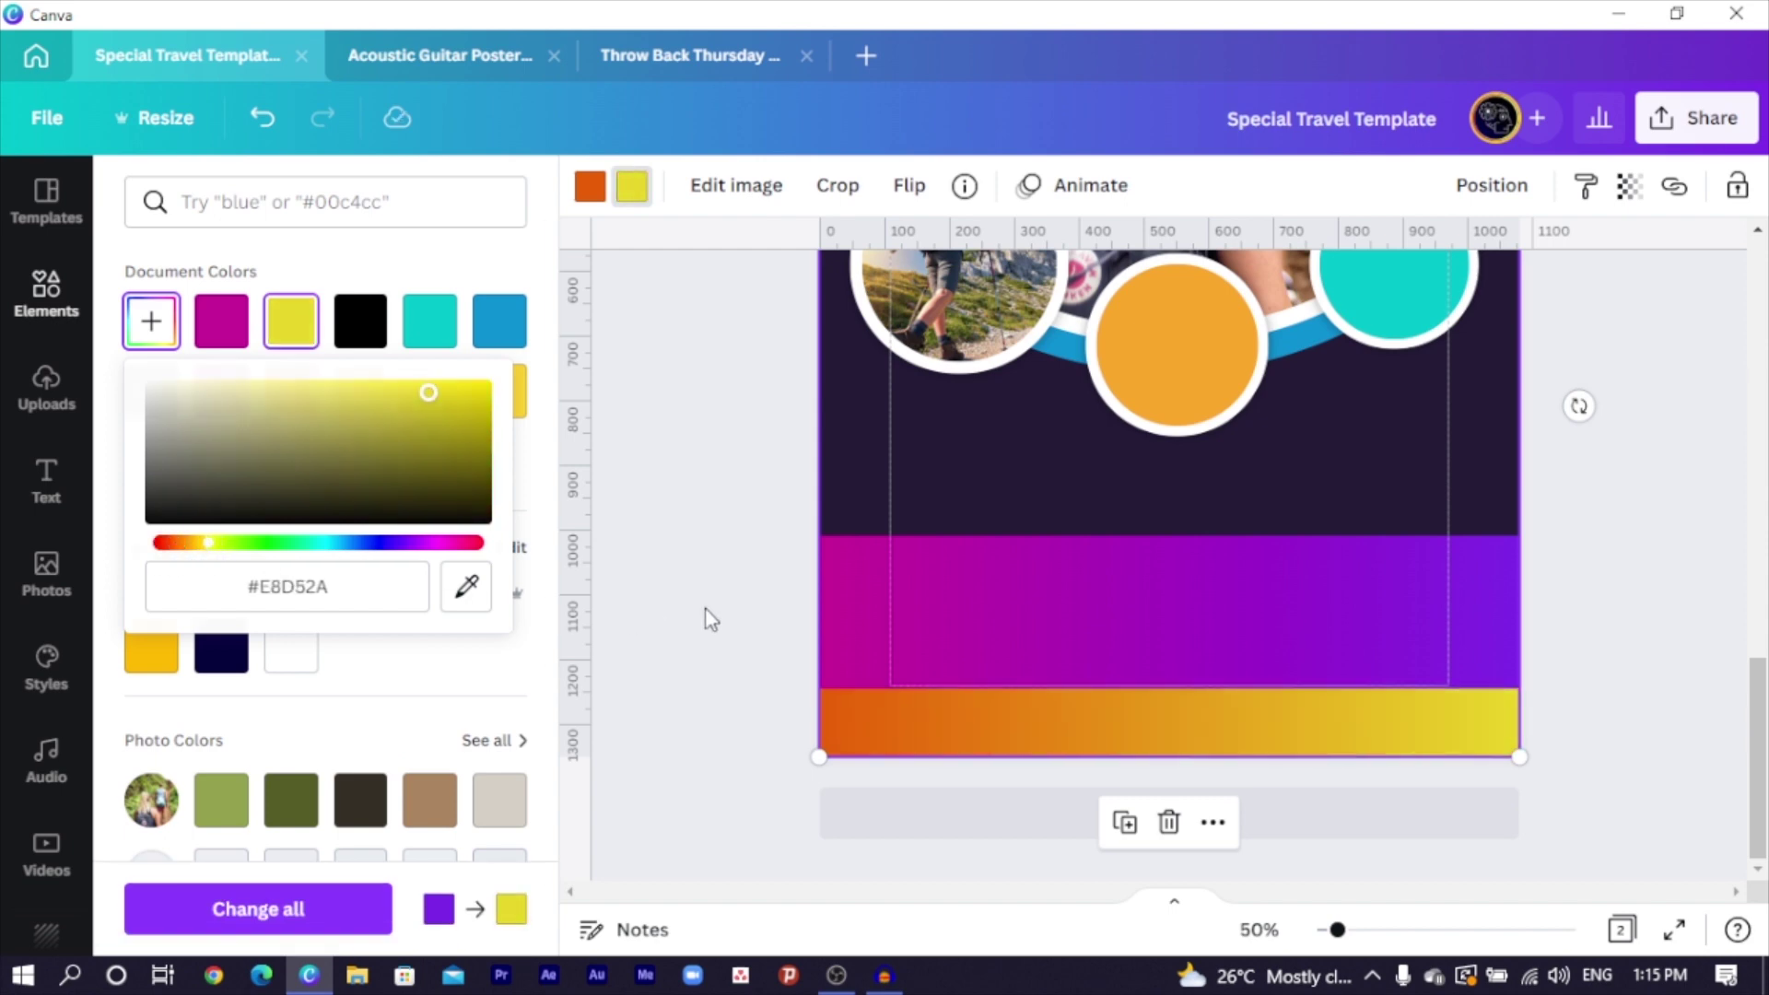
{"action": "left_click", "coordinate": [709, 619]}
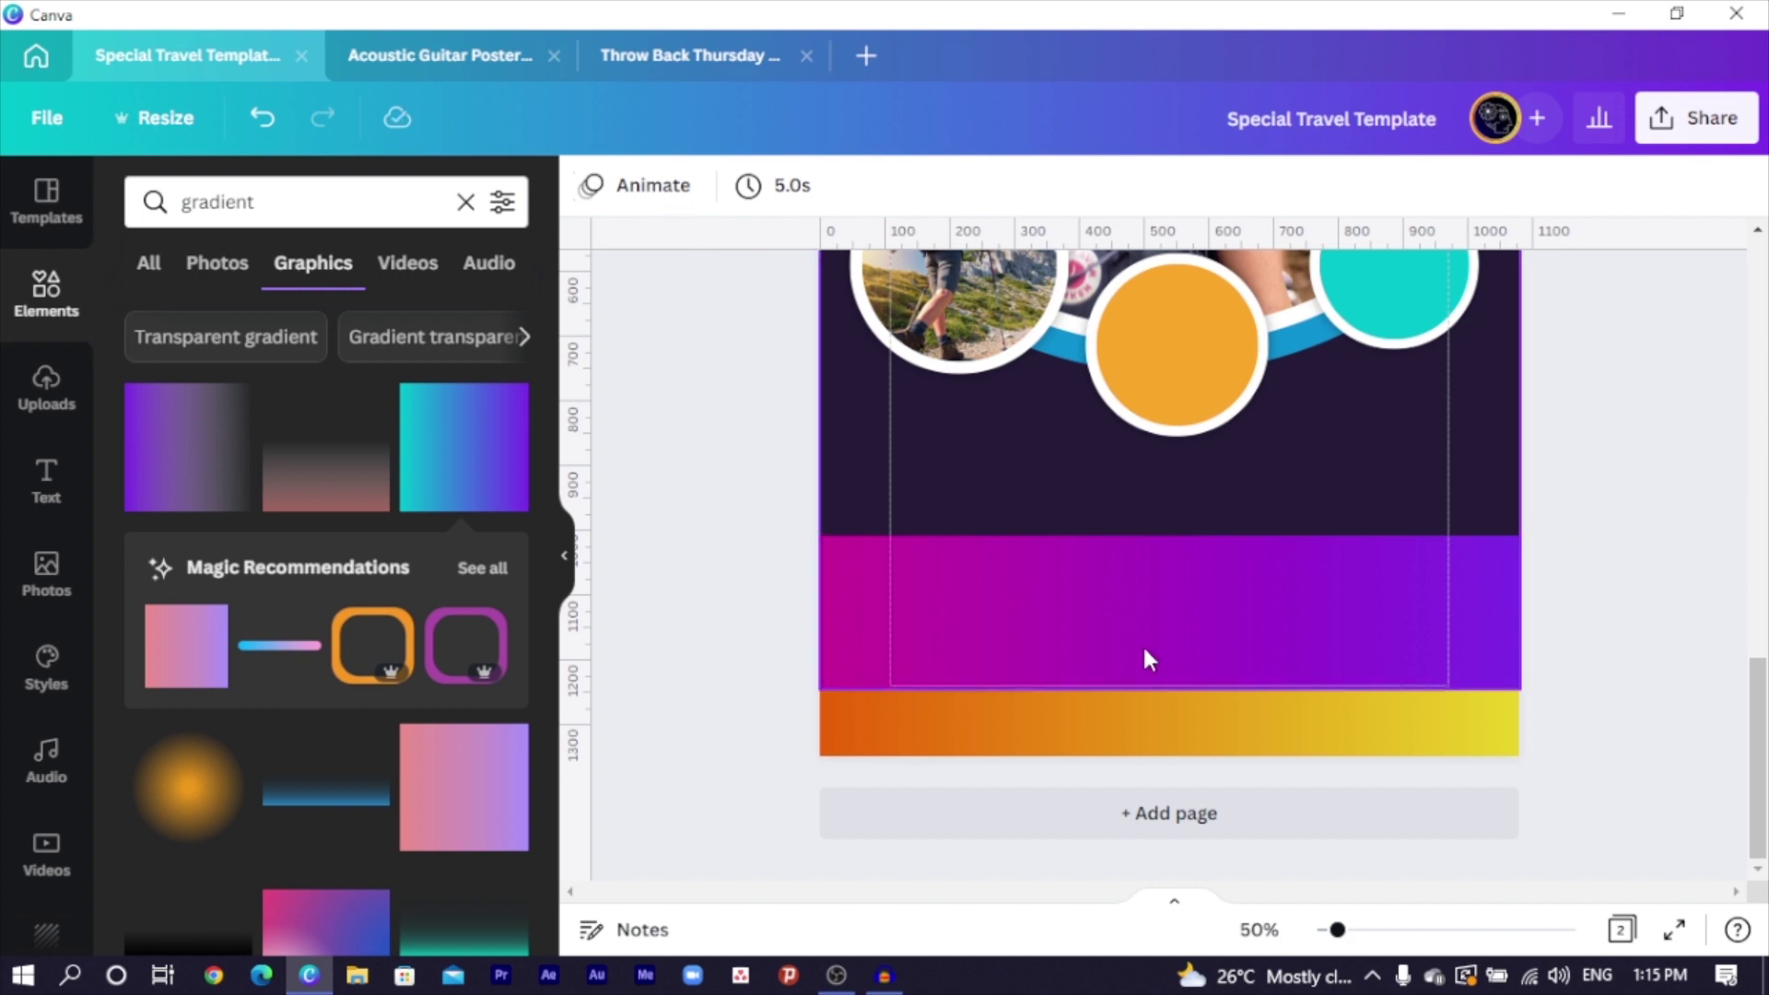
Extend the orange-to-yellow gradient slightly past the page edges and nudge the magenta-to-purple band up a little
{"action": "left_click", "coordinate": [1391, 739]}
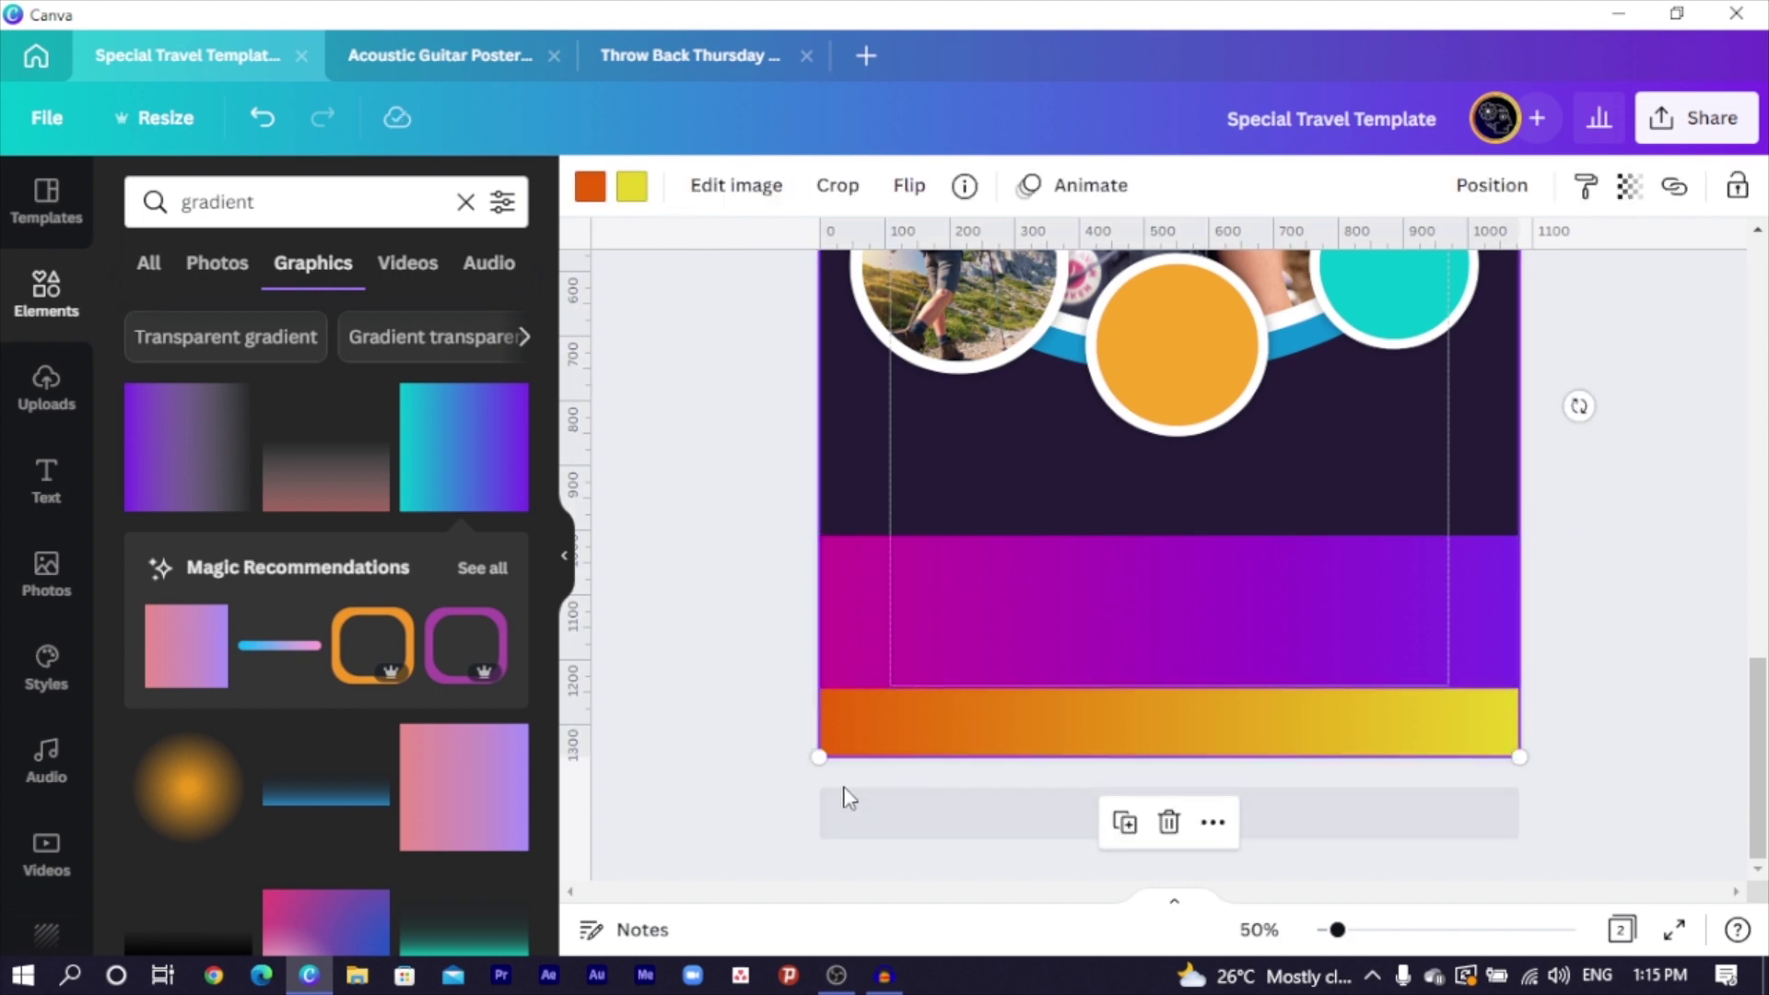
{"action": "left_click", "coordinate": [815, 758]}
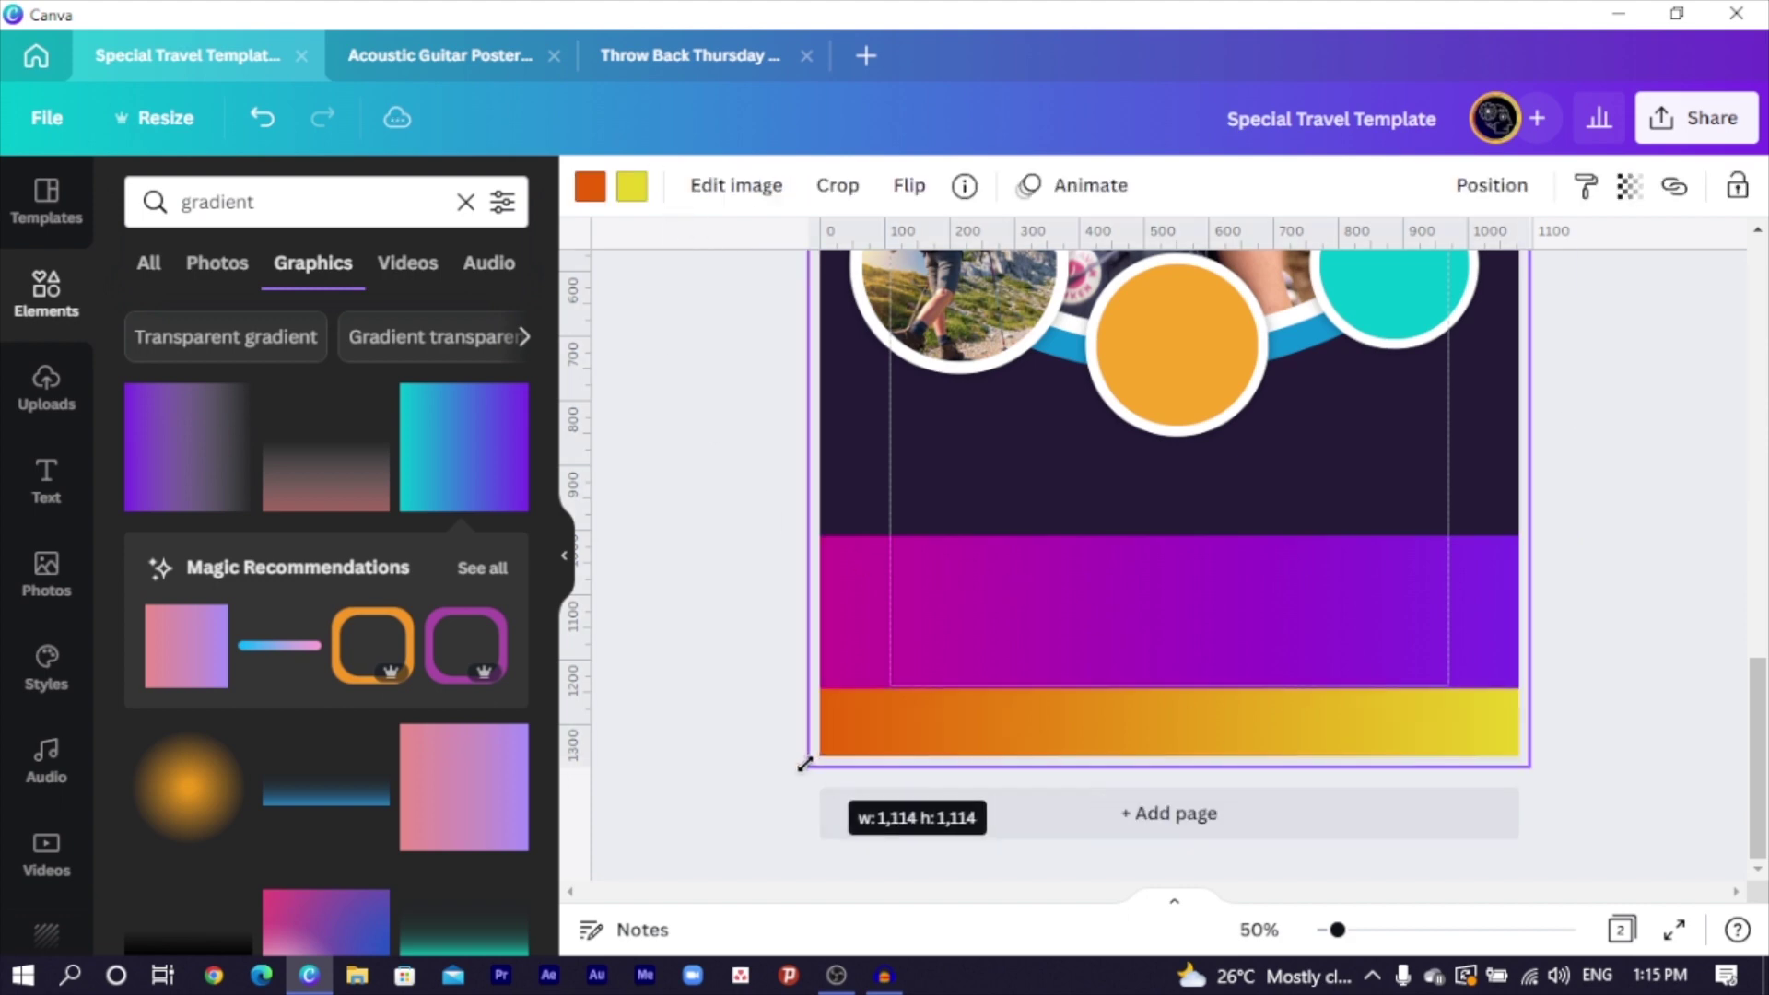
{"action": "left_click", "coordinate": [726, 710]}
{"action": "left_click", "coordinate": [1020, 627]}
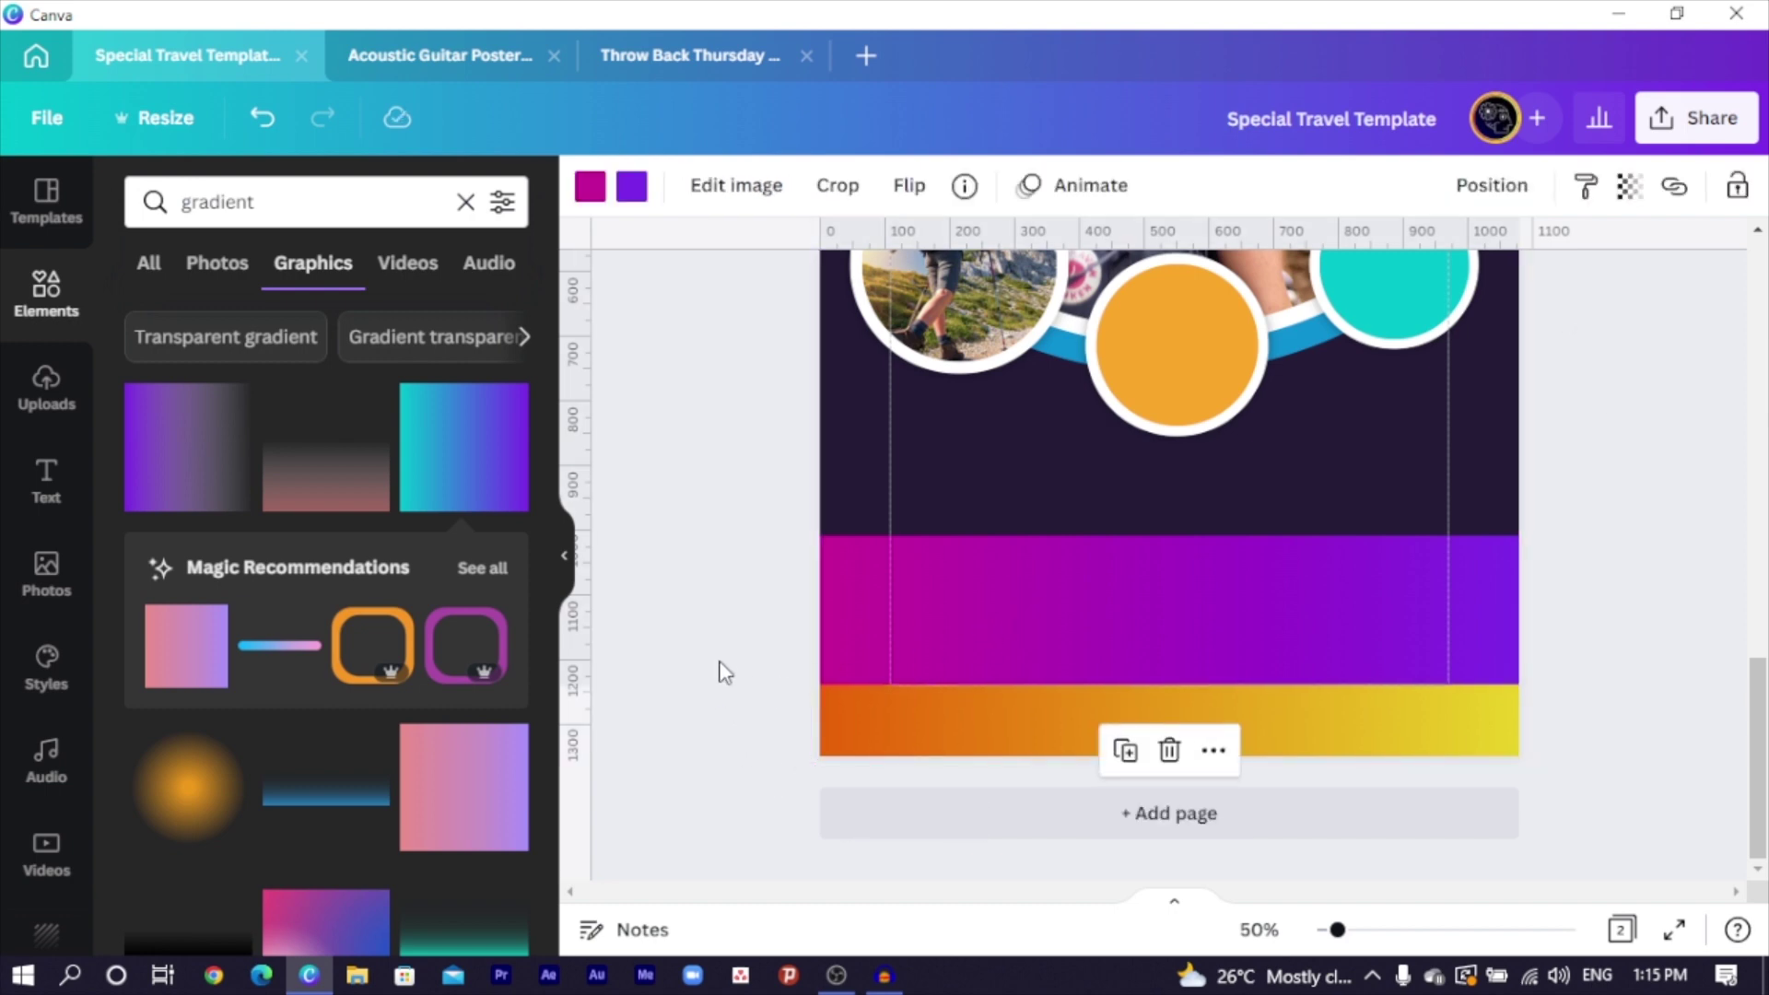
{"action": "left_click", "coordinate": [790, 686]}
Recolour the upper gradient band from teal to blue using the document colours, matching the page 1 design
{"action": "key", "text": "ctrl+minus"}
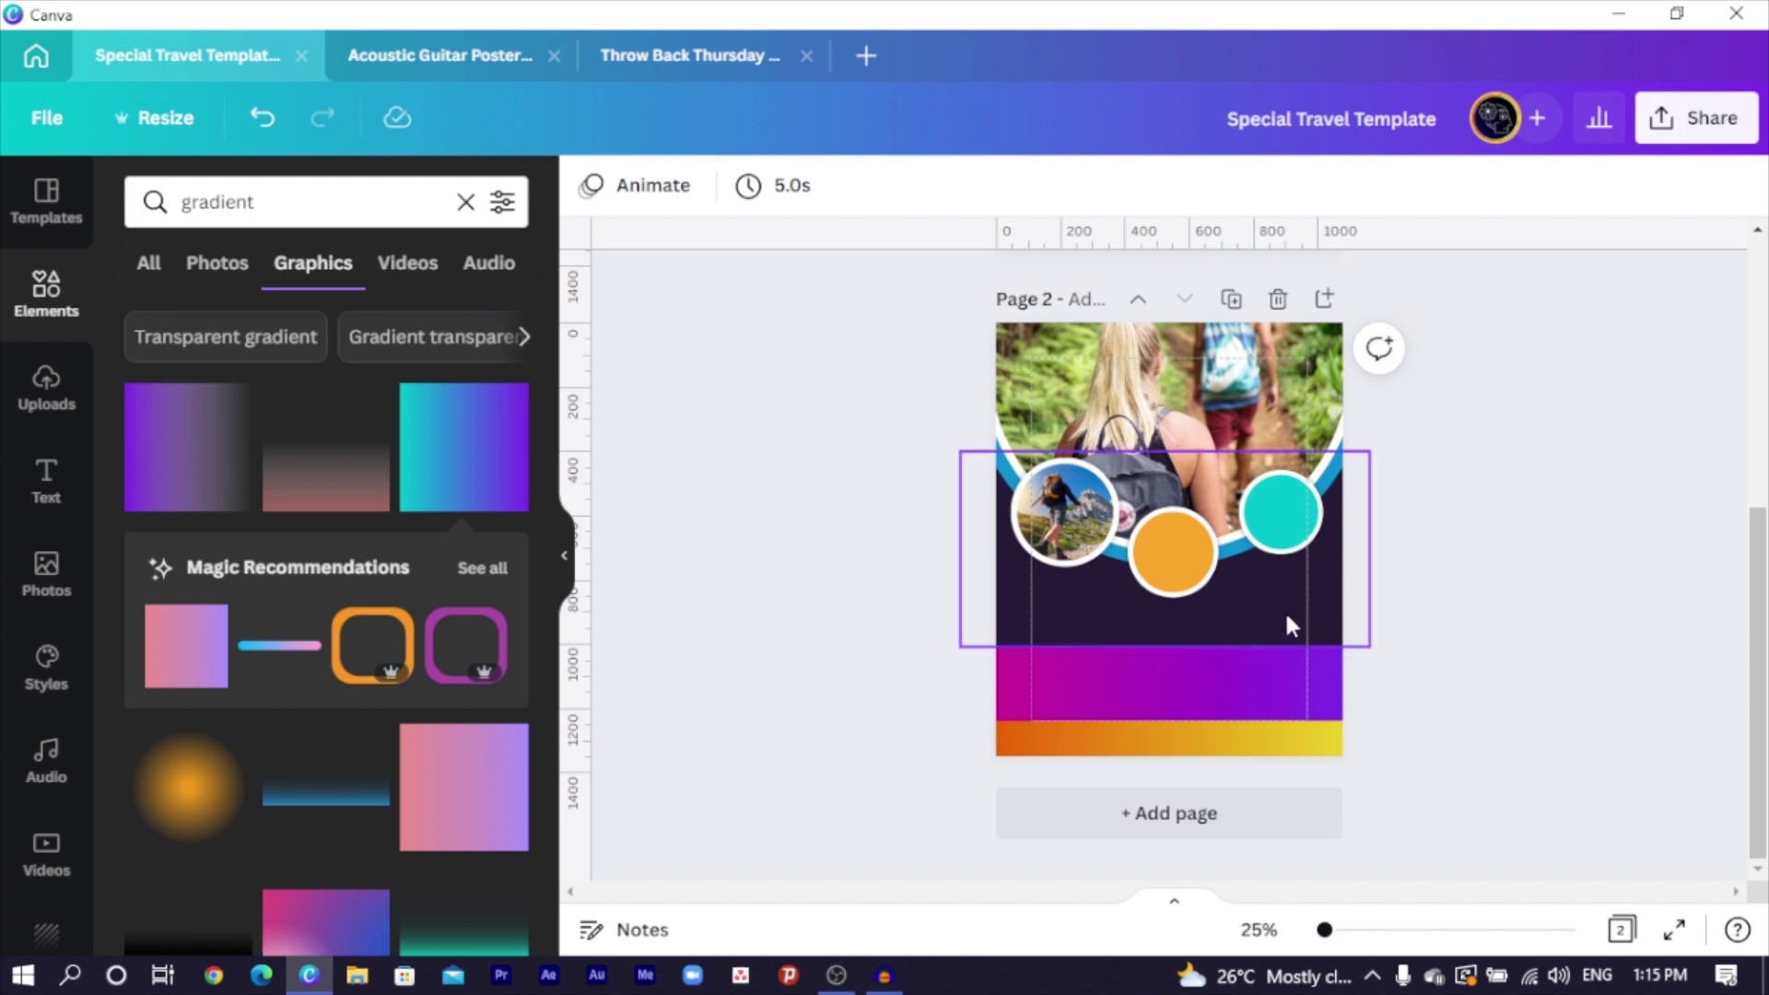
{"action": "scroll", "coordinate": [1284, 609], "scroll_direction": "up", "scroll_amount": 5}
{"action": "scroll", "coordinate": [1544, 693], "scroll_direction": "down", "scroll_amount": 4}
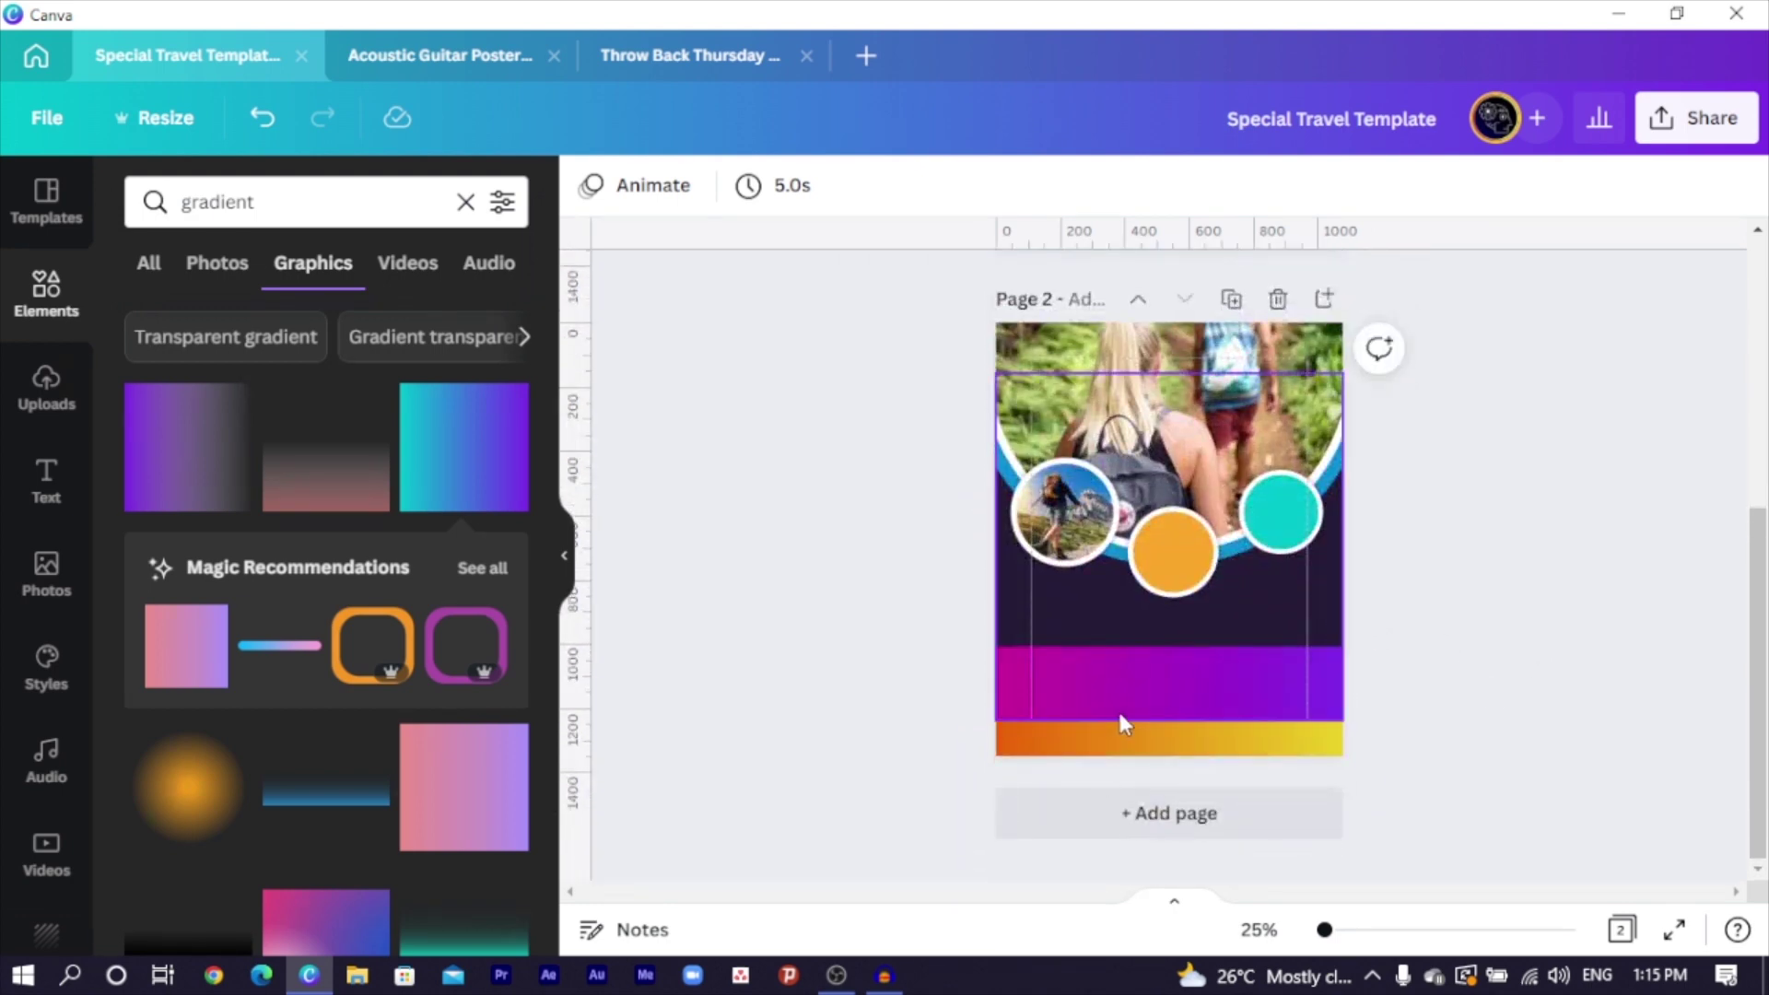
{"action": "scroll", "coordinate": [1069, 705], "scroll_direction": "up", "scroll_amount": 4}
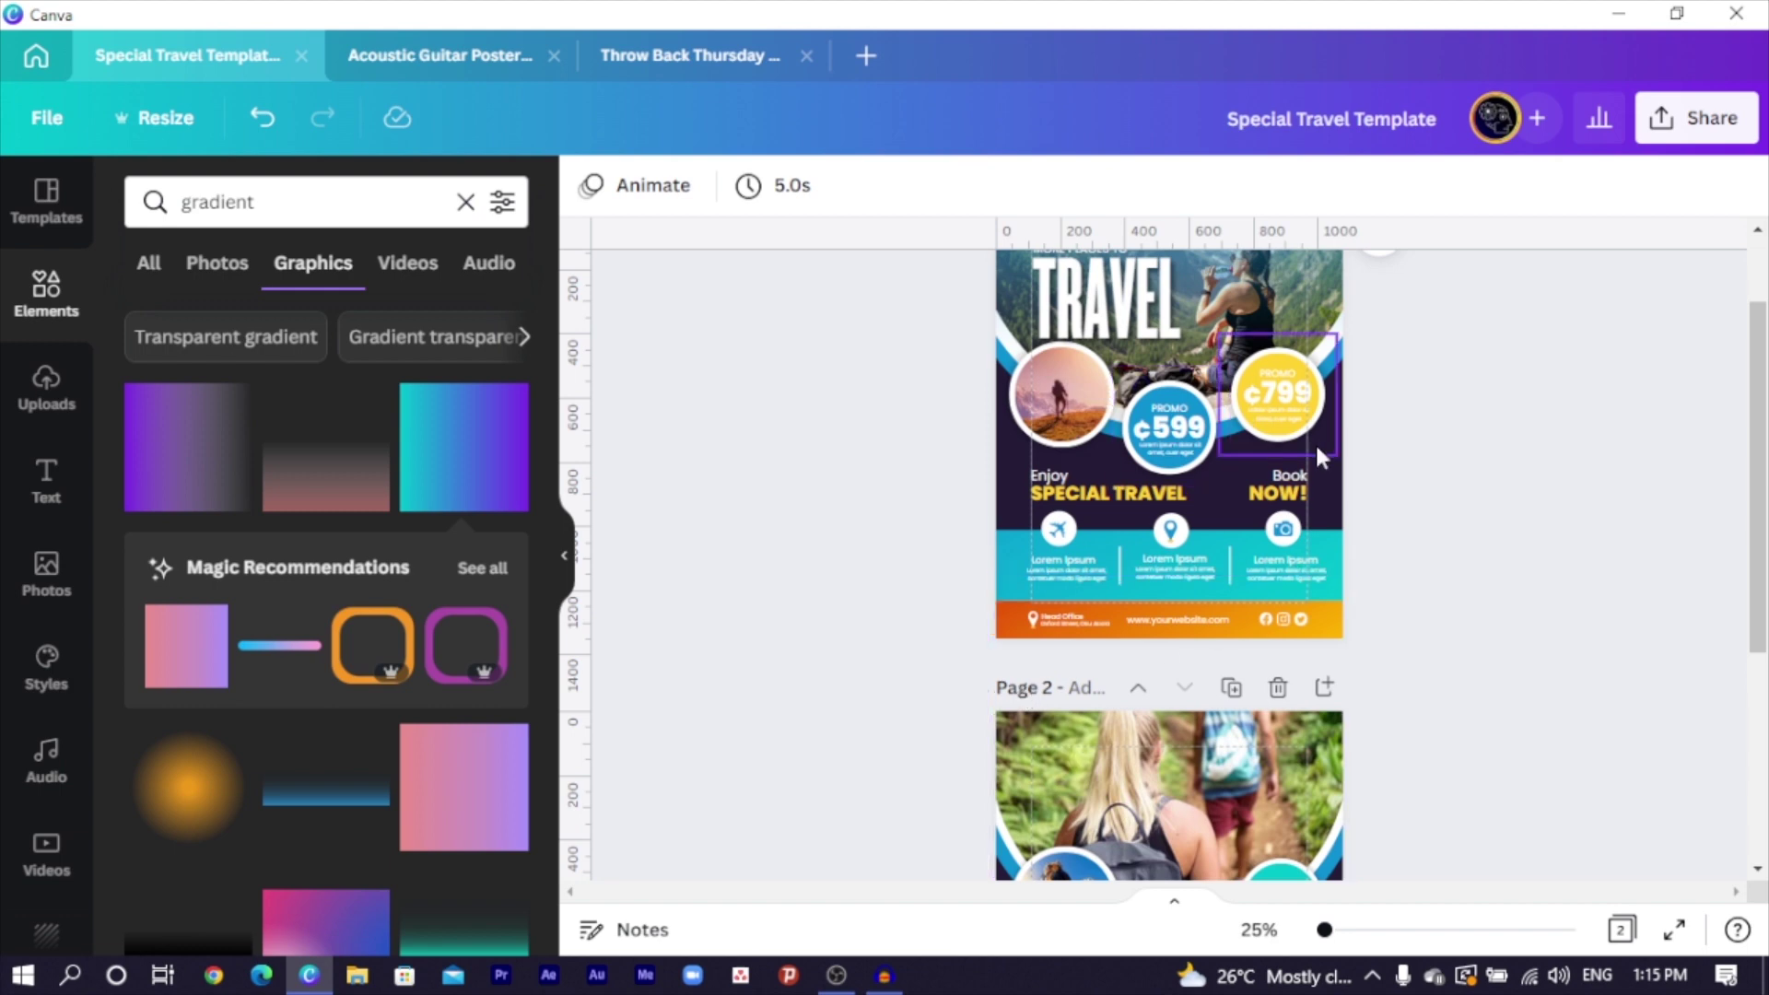
{"action": "scroll", "coordinate": [1274, 527], "scroll_direction": "down", "scroll_amount": 4}
{"action": "left_click", "coordinate": [1235, 689]}
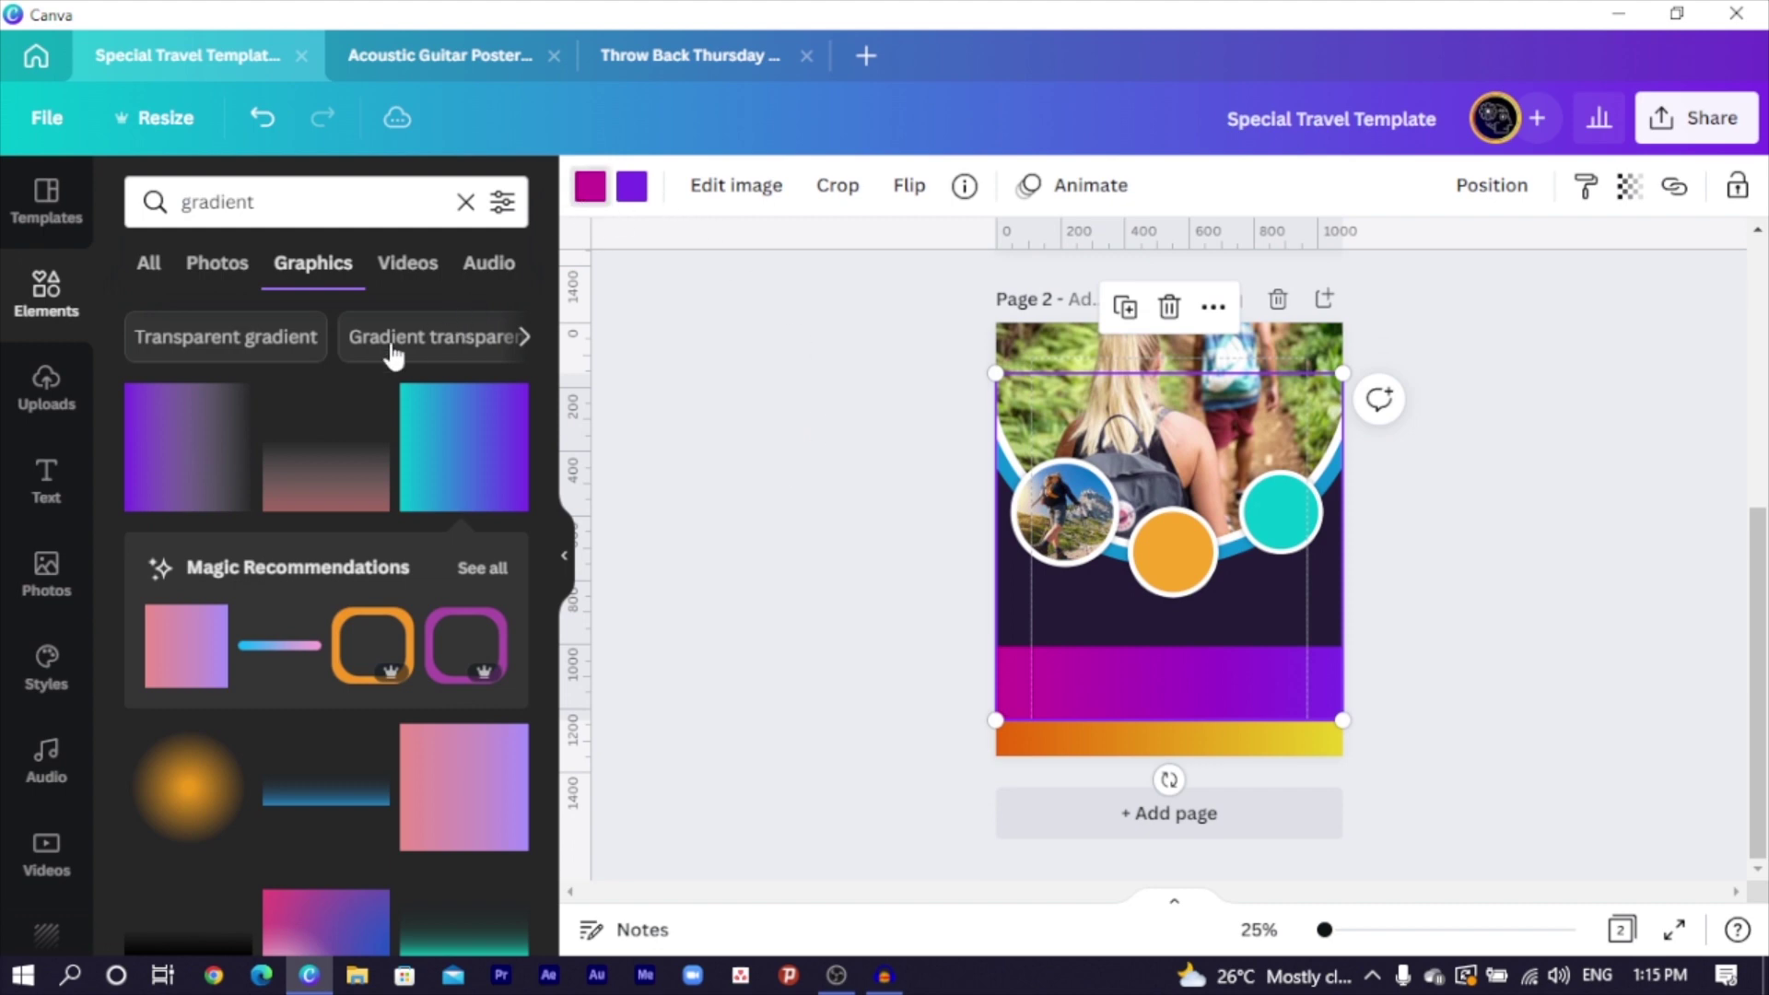
{"action": "left_click", "coordinate": [590, 185]}
{"action": "left_click", "coordinate": [290, 320]}
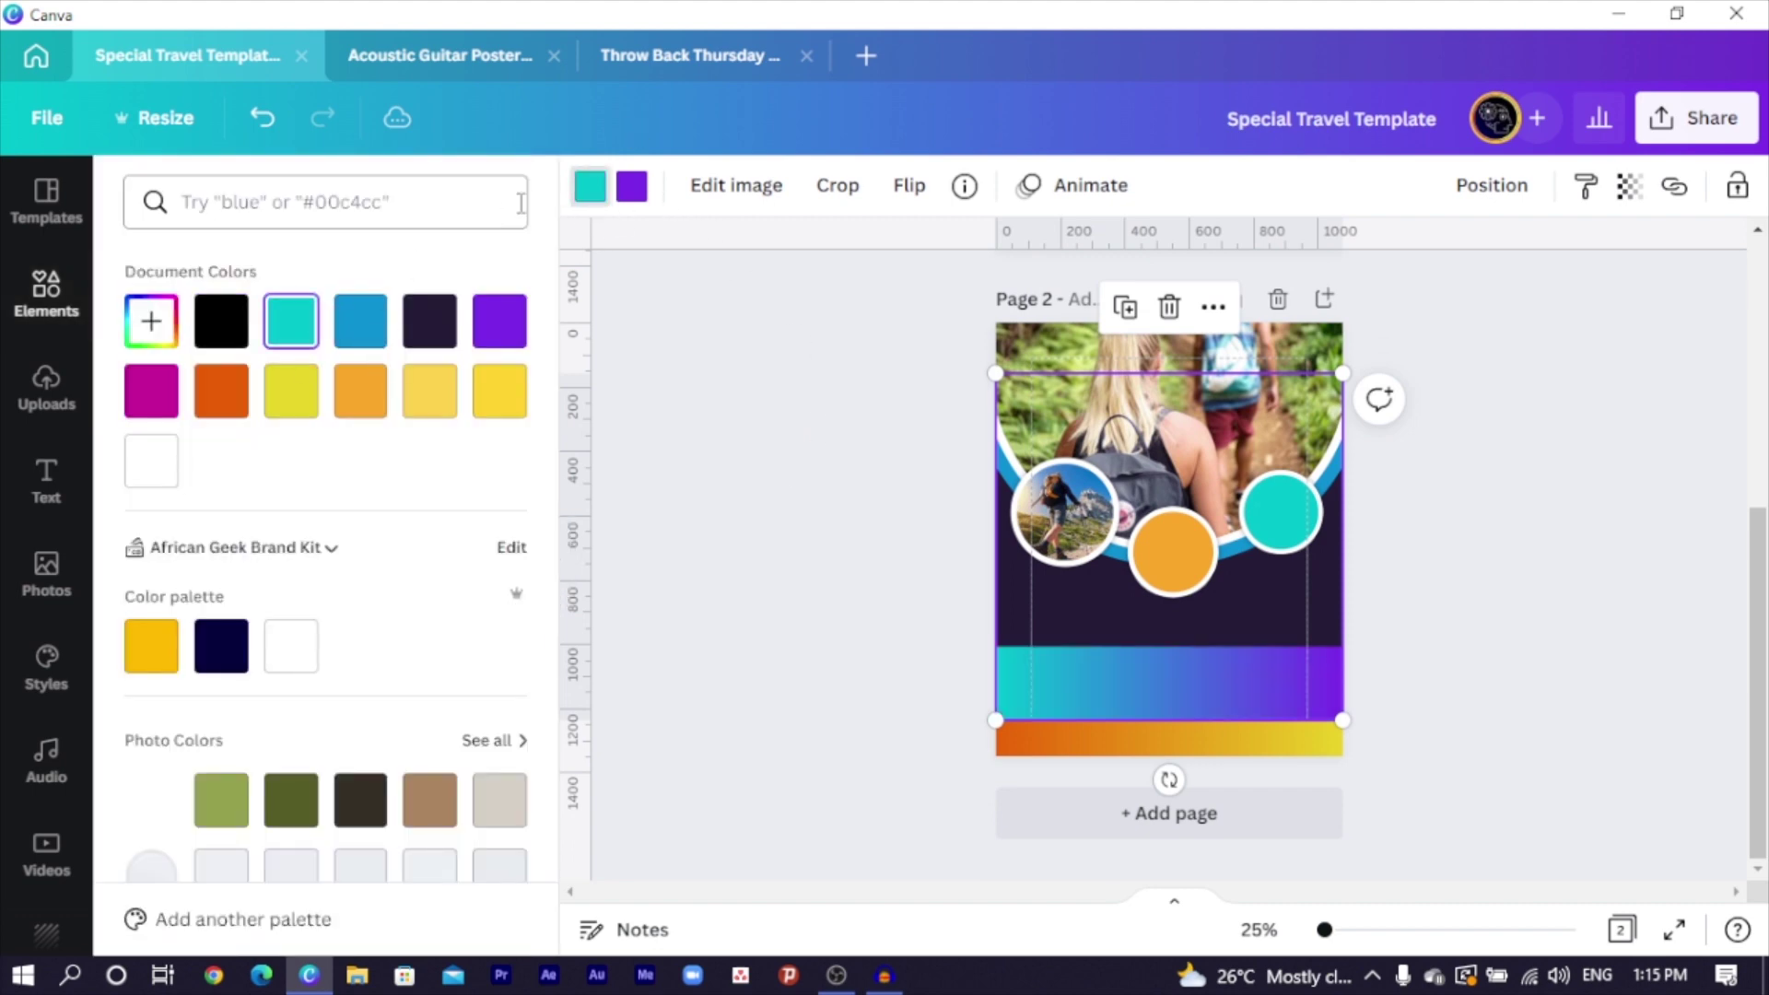
{"action": "left_click", "coordinate": [632, 188]}
{"action": "left_click", "coordinate": [378, 332]}
{"action": "left_click", "coordinate": [869, 559]}
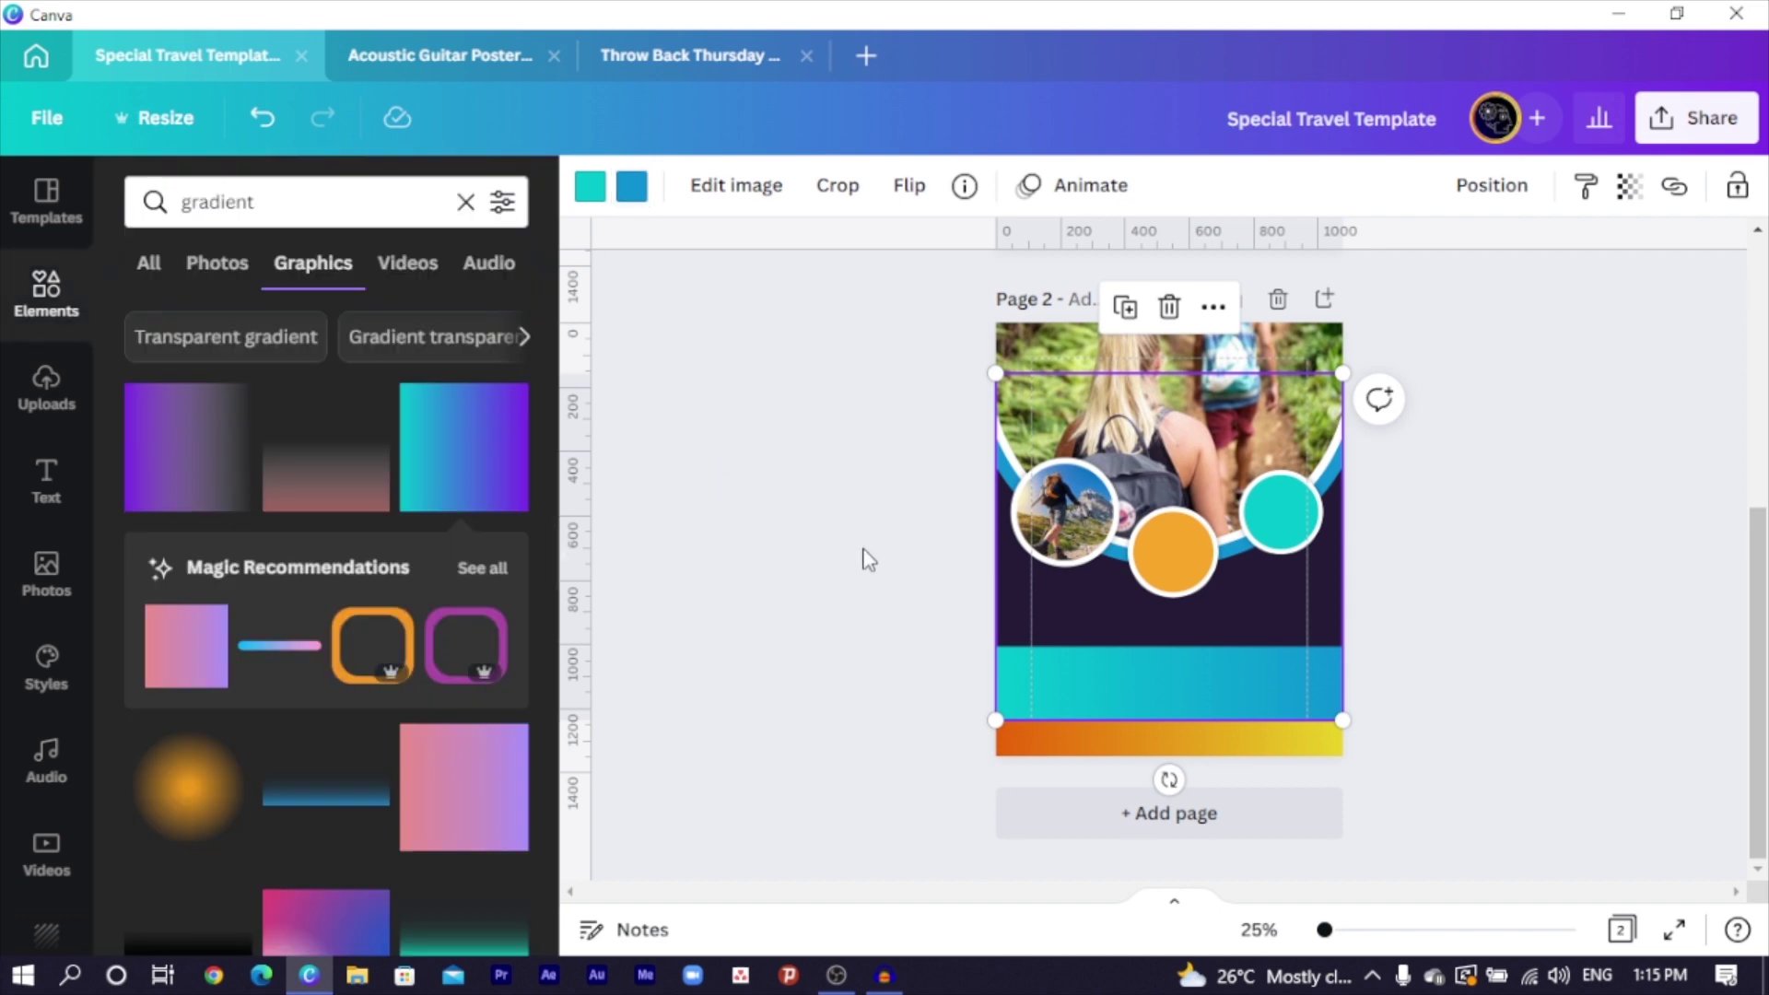
{"action": "left_click", "coordinate": [868, 559]}
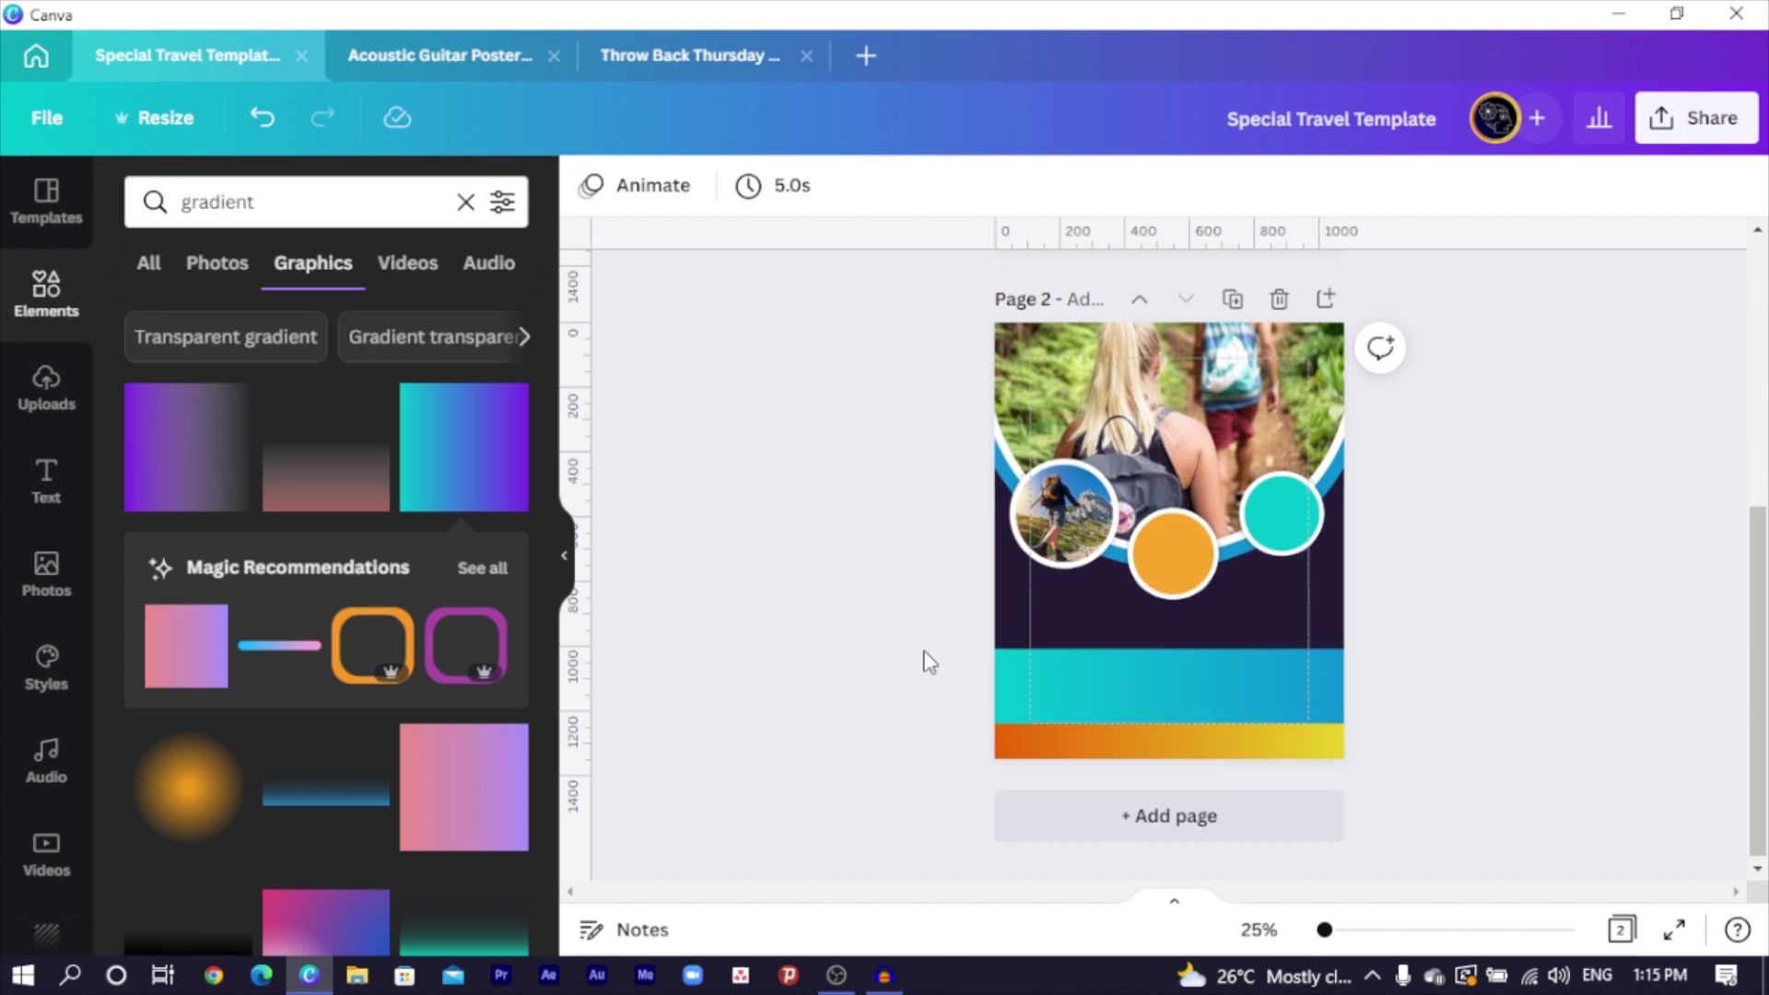
Add a yellow circle, shrink it to about 175 px wide and enter 0 as its text size
{"action": "scroll", "coordinate": [926, 660], "scroll_direction": "up", "scroll_amount": 3, "text": "ctrl"}
{"action": "scroll", "coordinate": [915, 639], "scroll_direction": "down", "scroll_amount": 2}
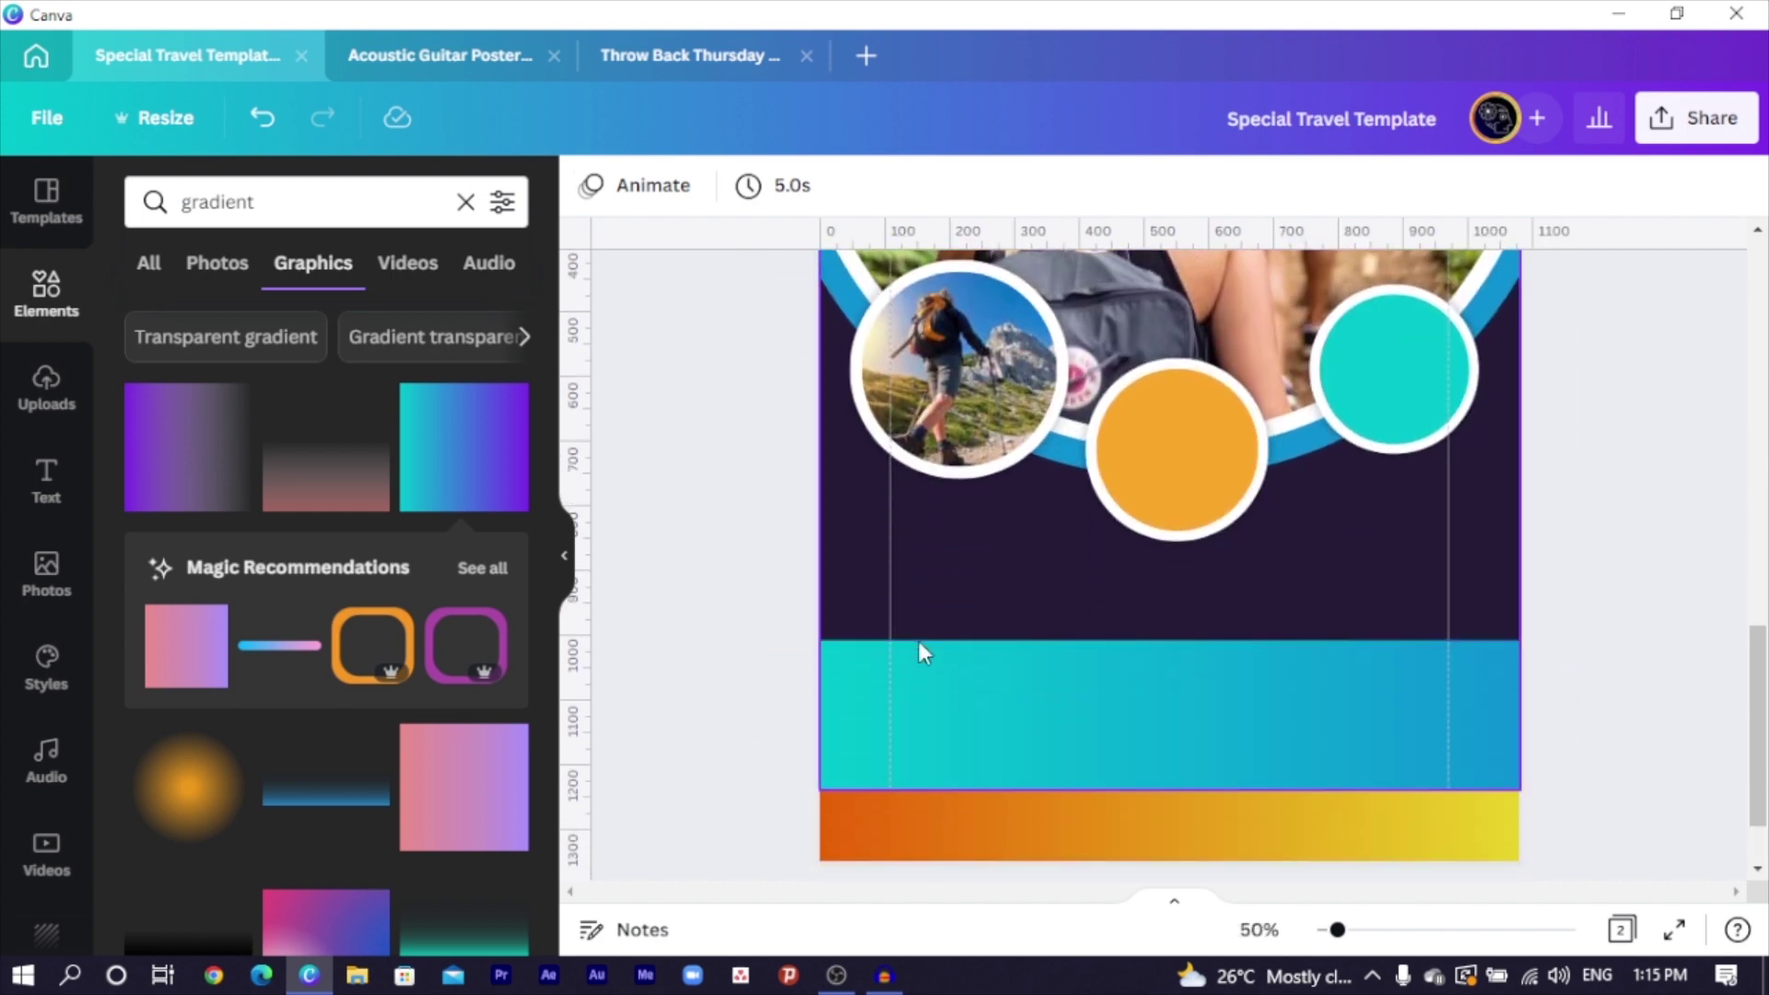
{"action": "key", "text": "c"}
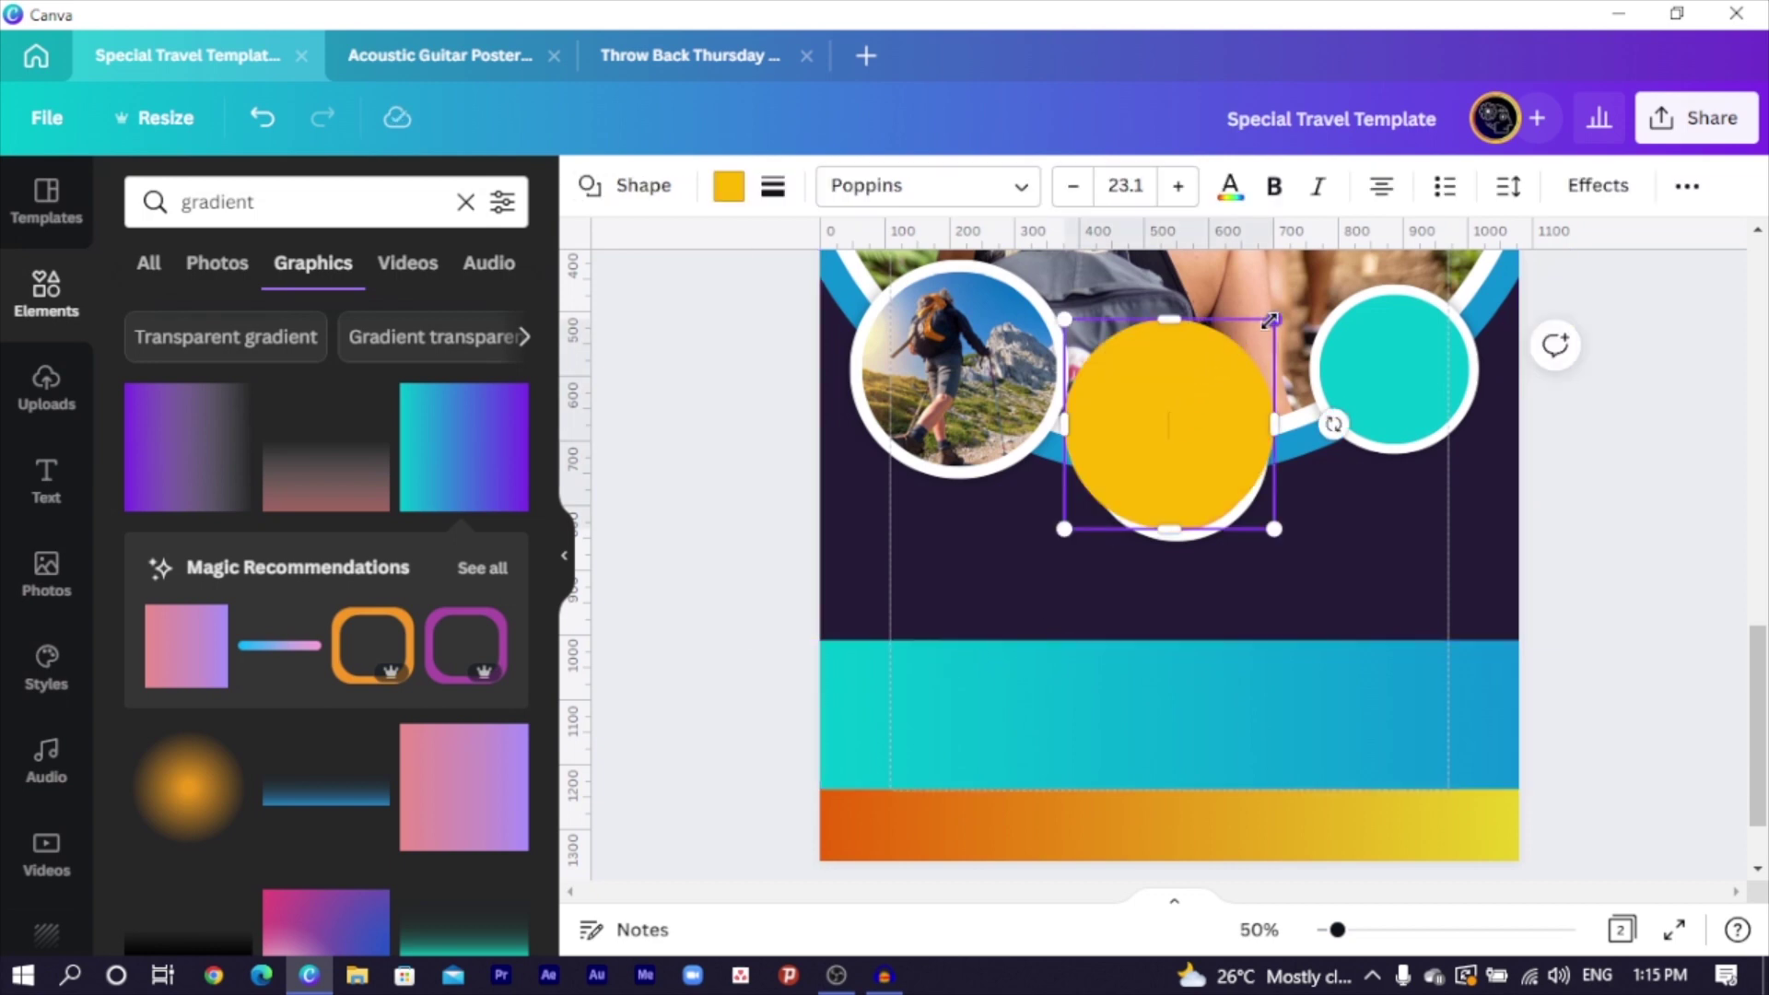
{"action": "left_click_drag", "start_coordinate": [1269, 320], "coordinate": [1176, 416]}
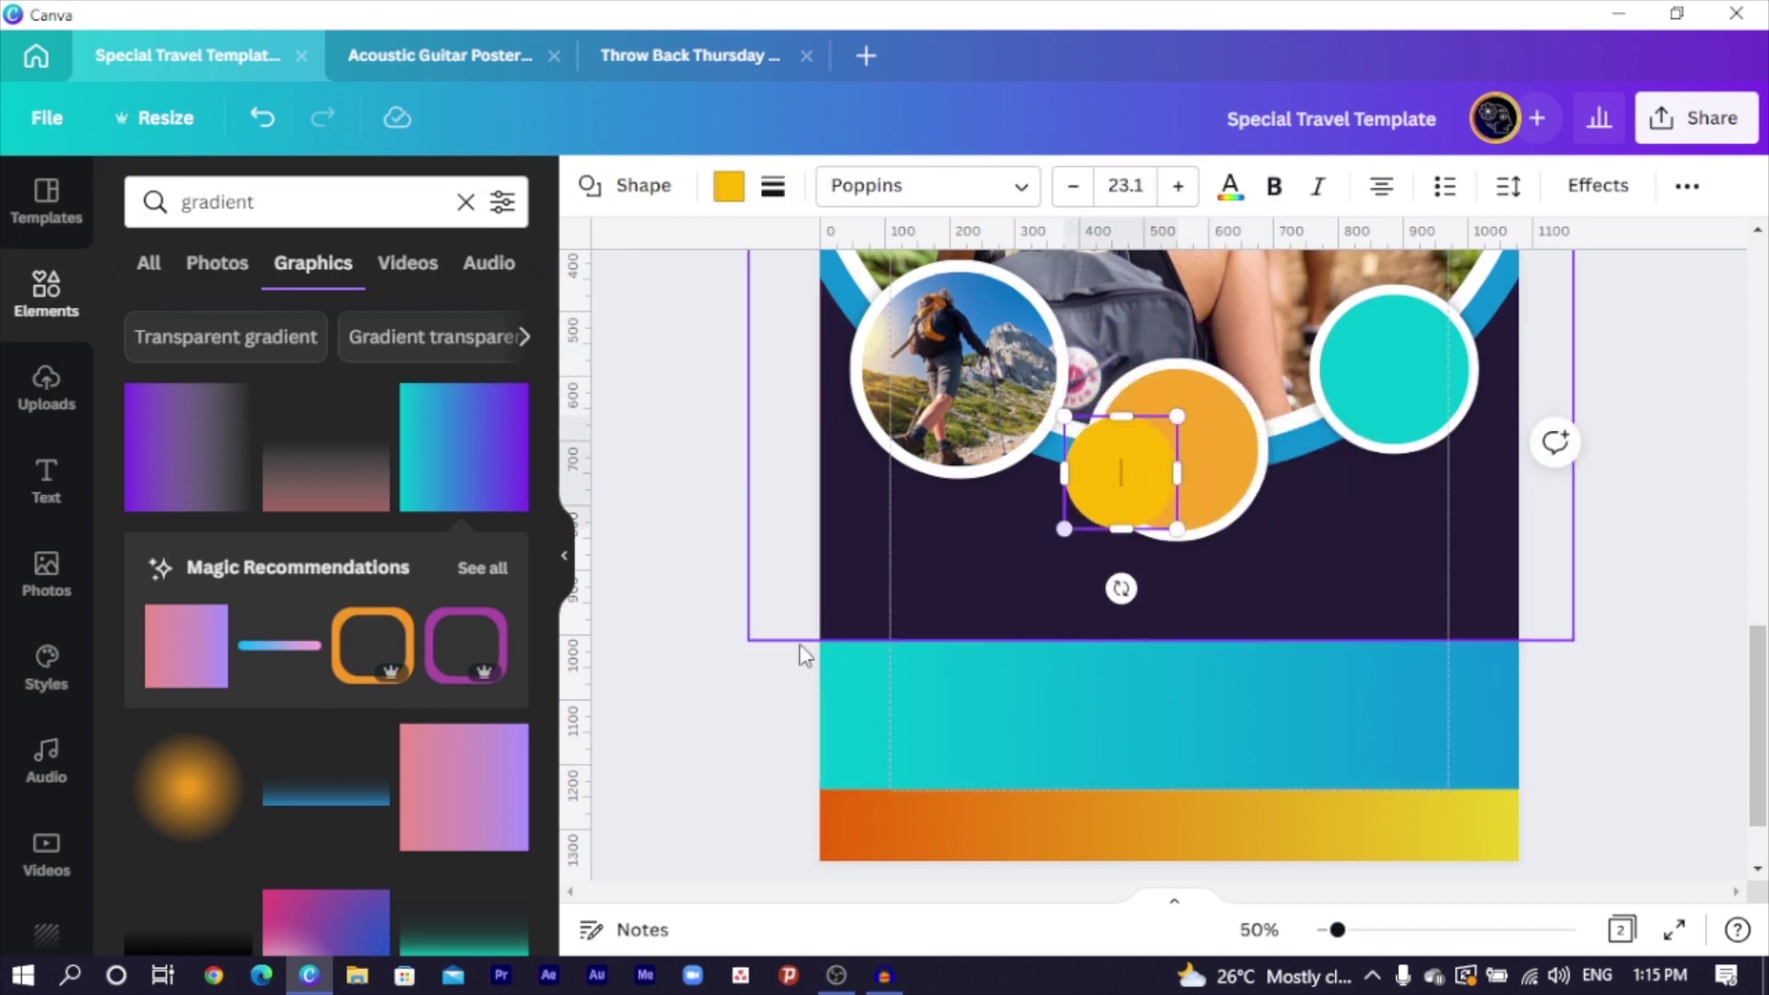
{"action": "left_click", "coordinate": [1143, 189]}
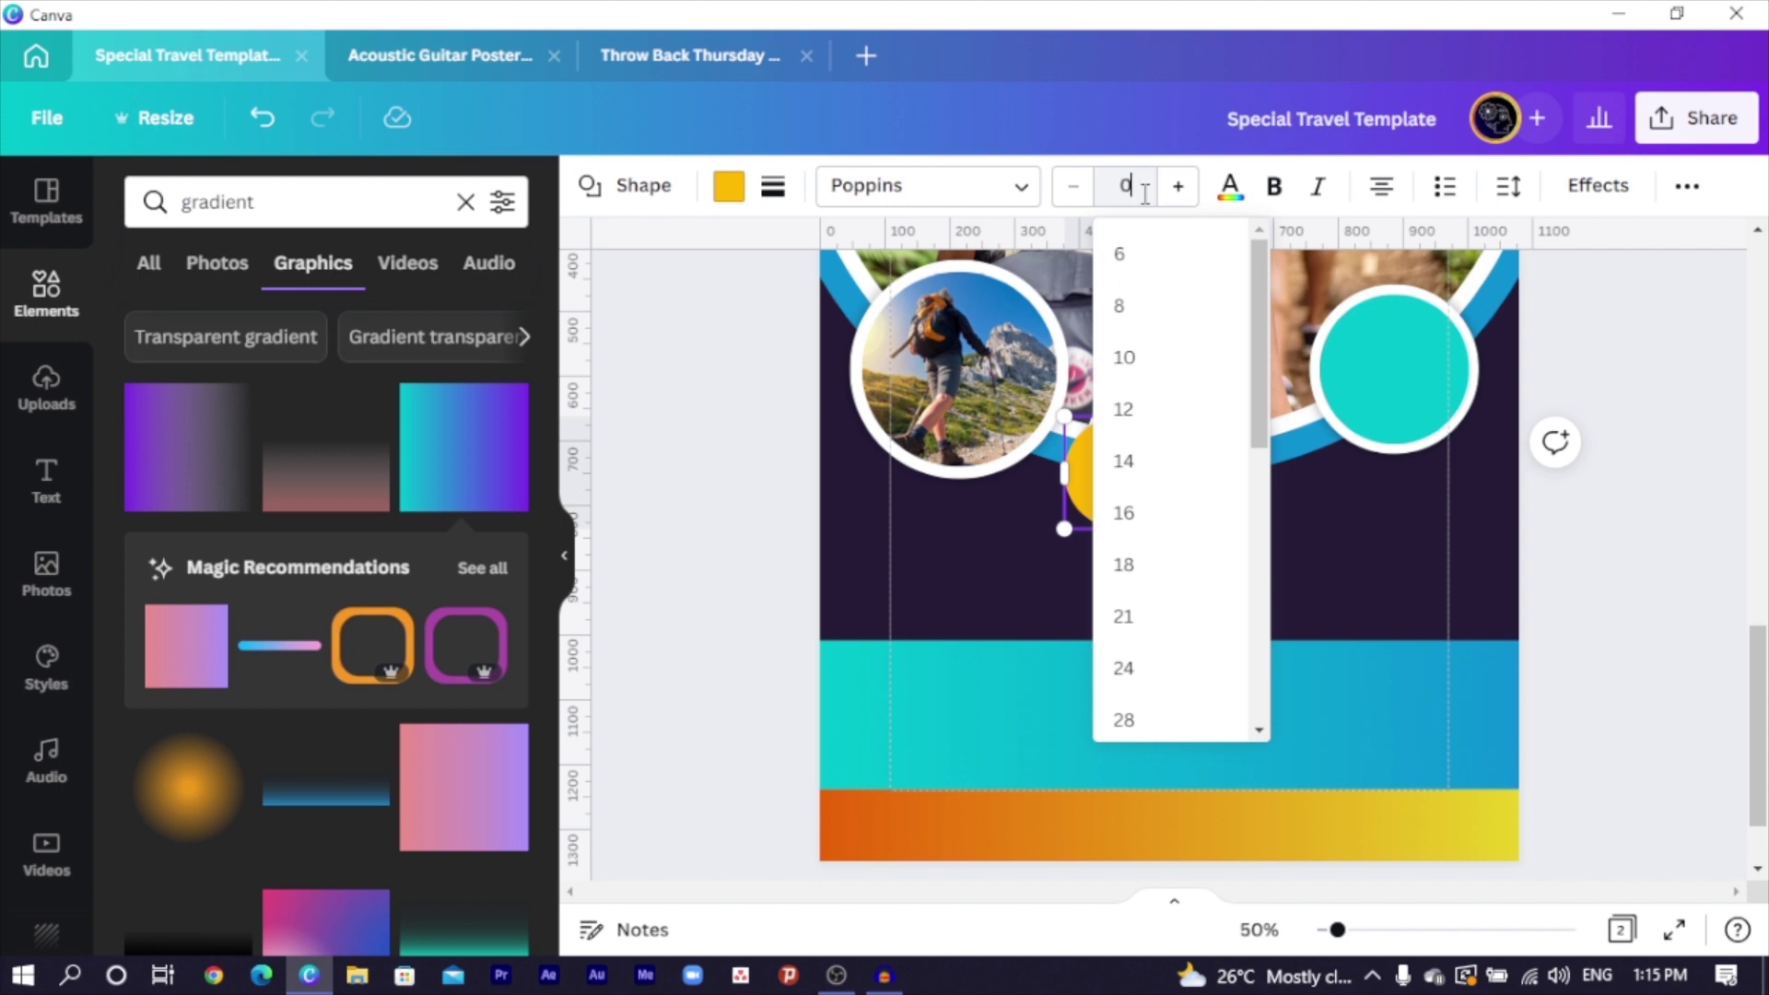
{"action": "type", "text": "0"}
{"action": "key", "text": "Return"}
{"action": "left_click", "coordinate": [643, 584]}
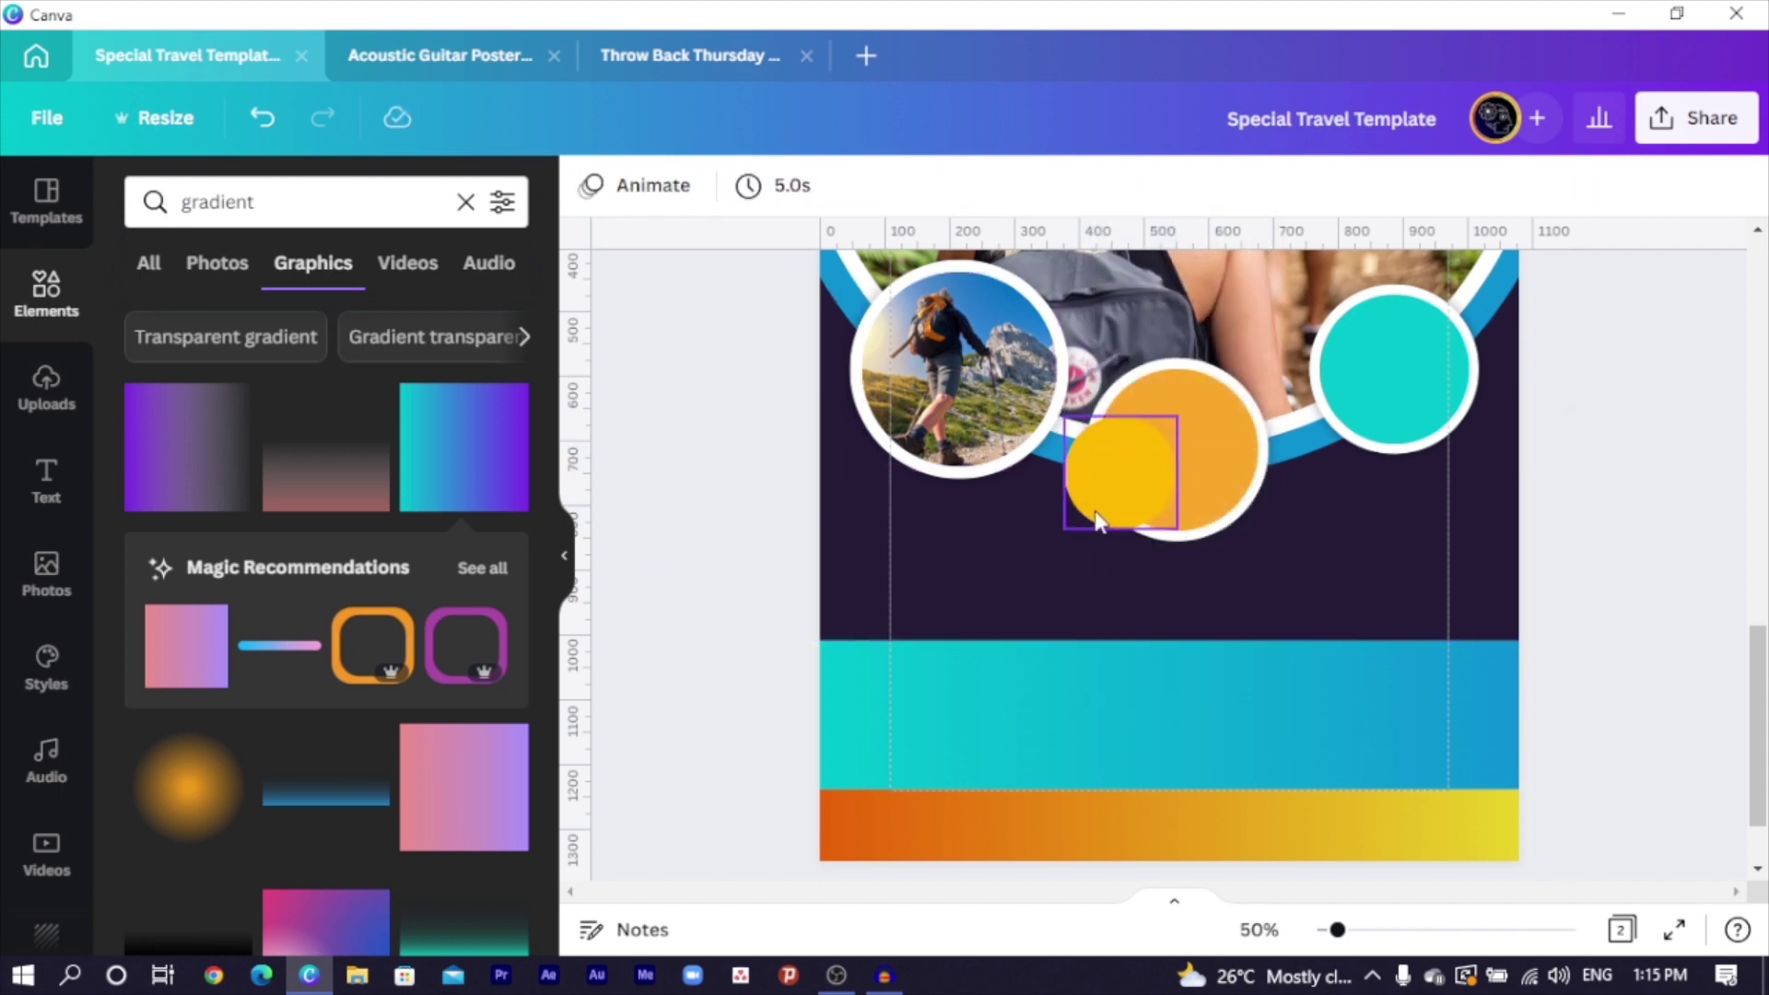
Duplicate the small yellow circle into an evenly spaced row of three, centred on the page across the teal band's upper edge
{"action": "left_click_drag", "start_coordinate": [1096, 521], "coordinate": [1413, 641]}
{"action": "left_click", "coordinate": [1197, 673], "text": "shift"}
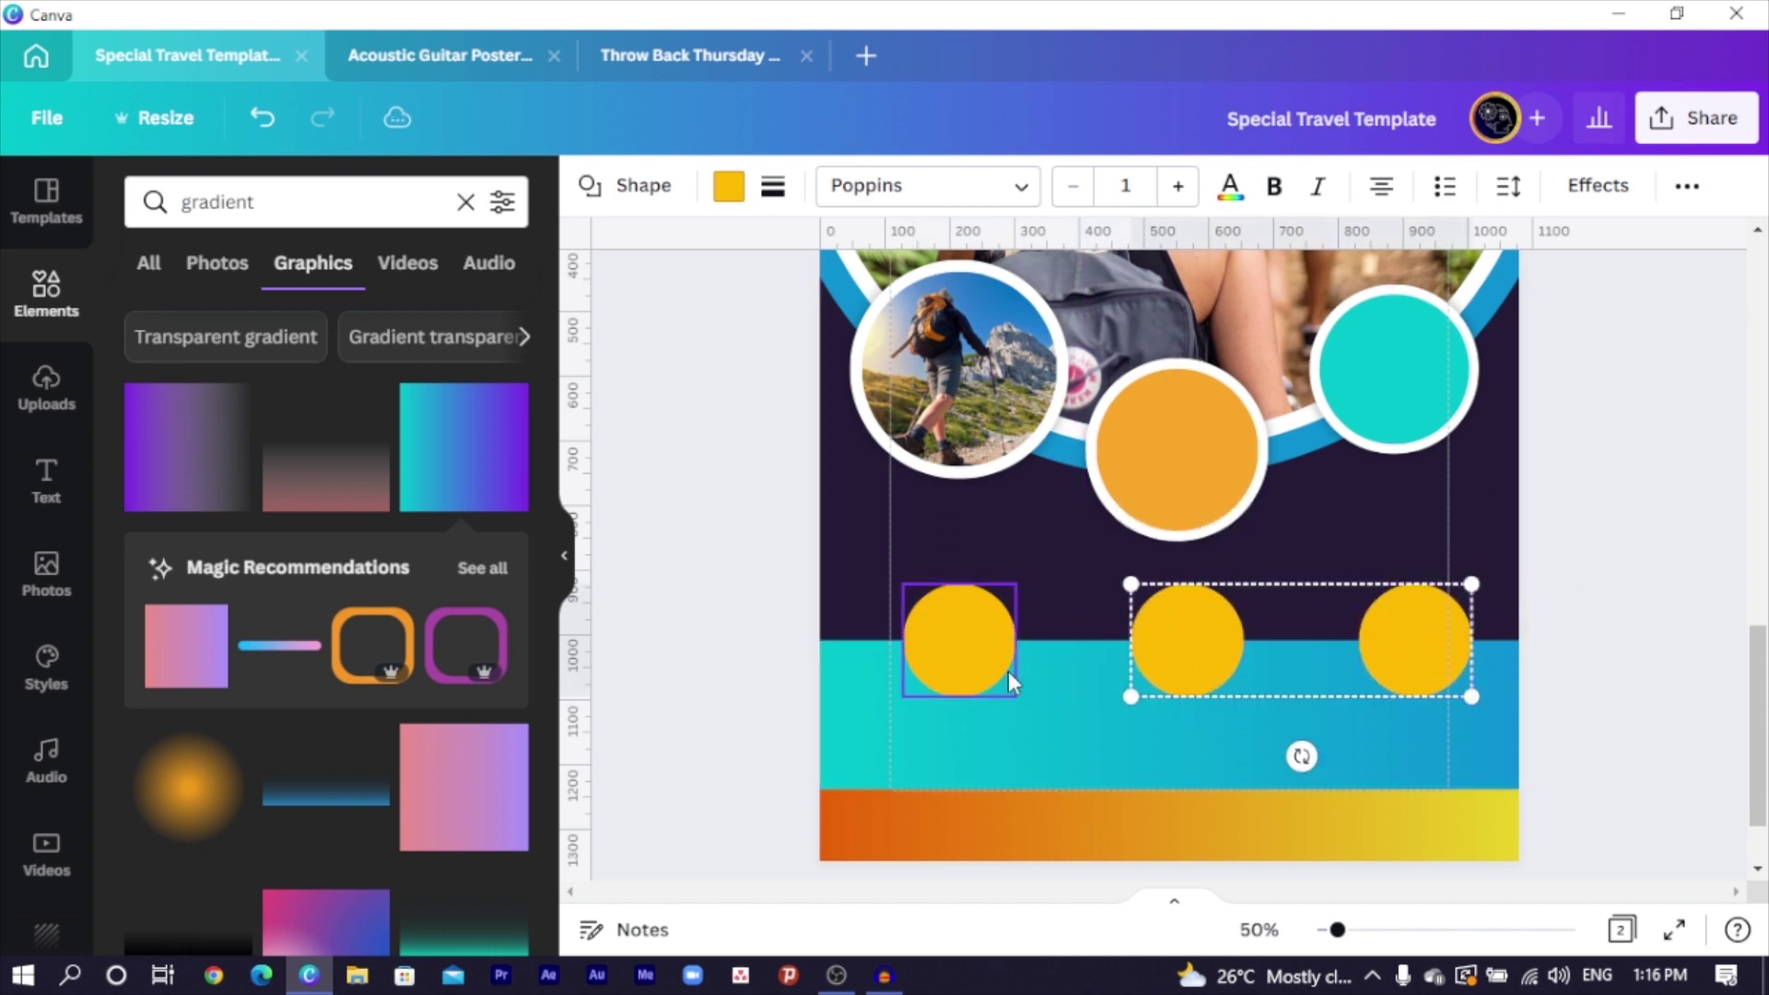
{"action": "left_click", "coordinate": [962, 659], "text": "shift"}
{"action": "left_click", "coordinate": [1596, 186]}
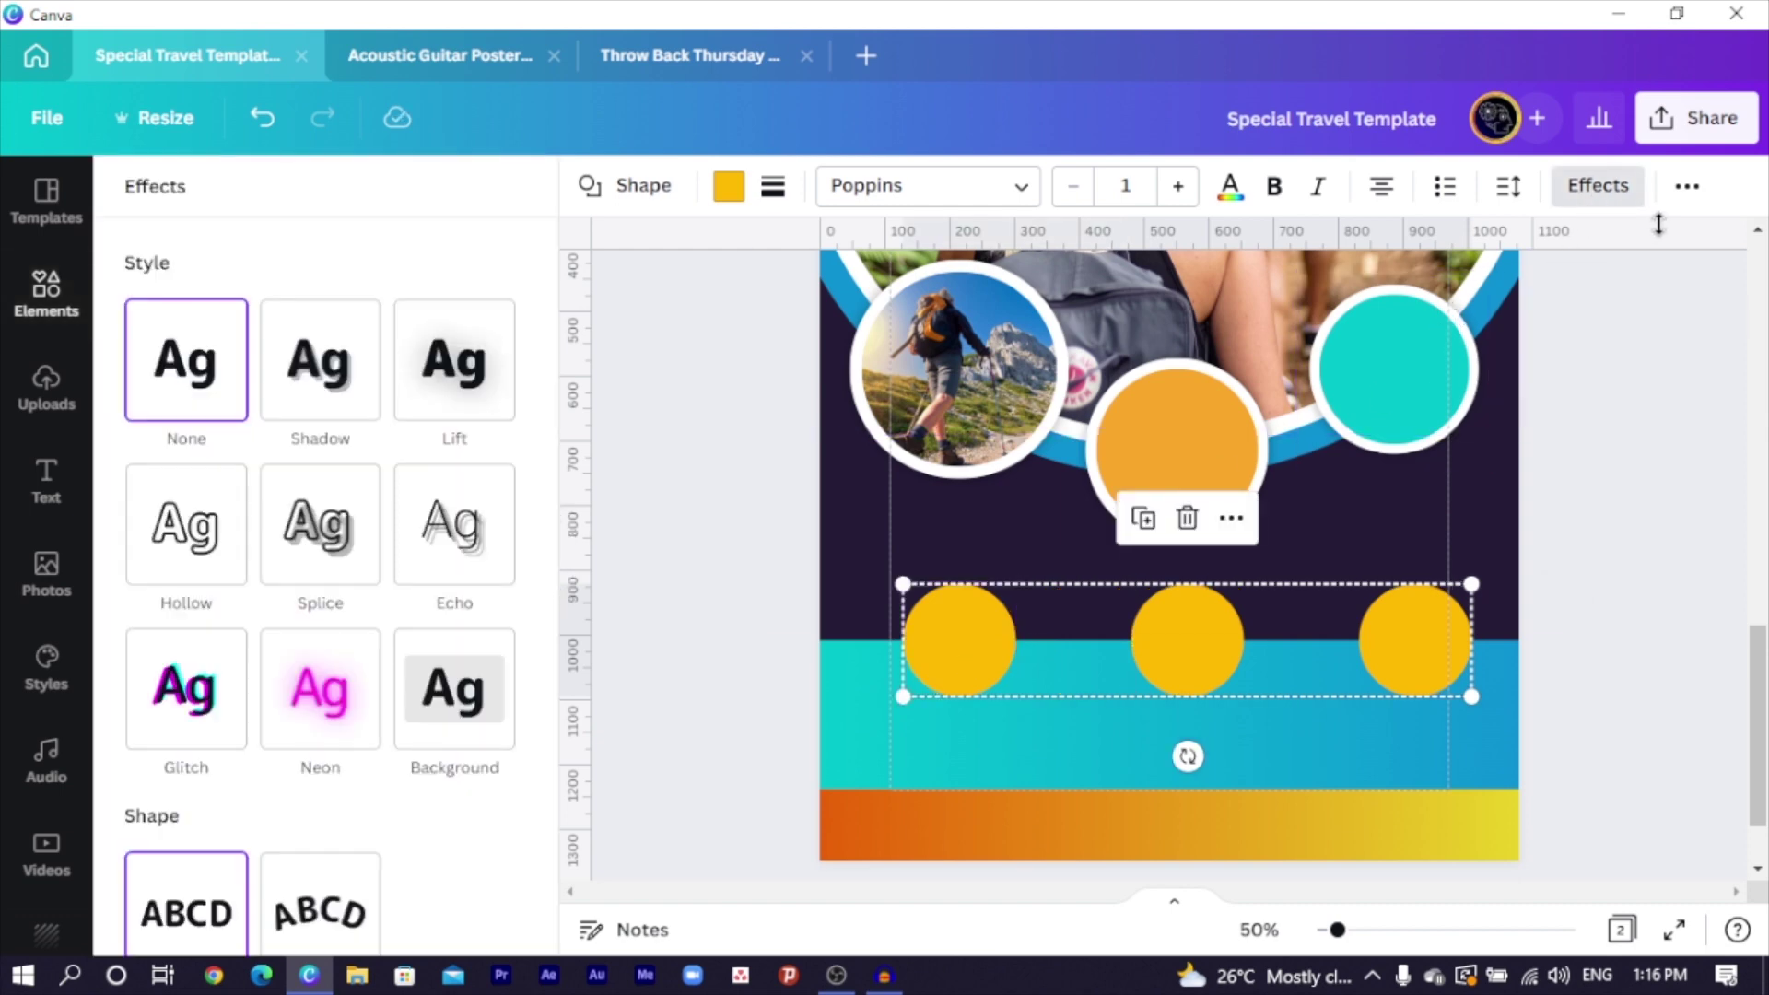
{"action": "left_click", "coordinate": [1686, 186]}
{"action": "left_click", "coordinate": [1474, 248]}
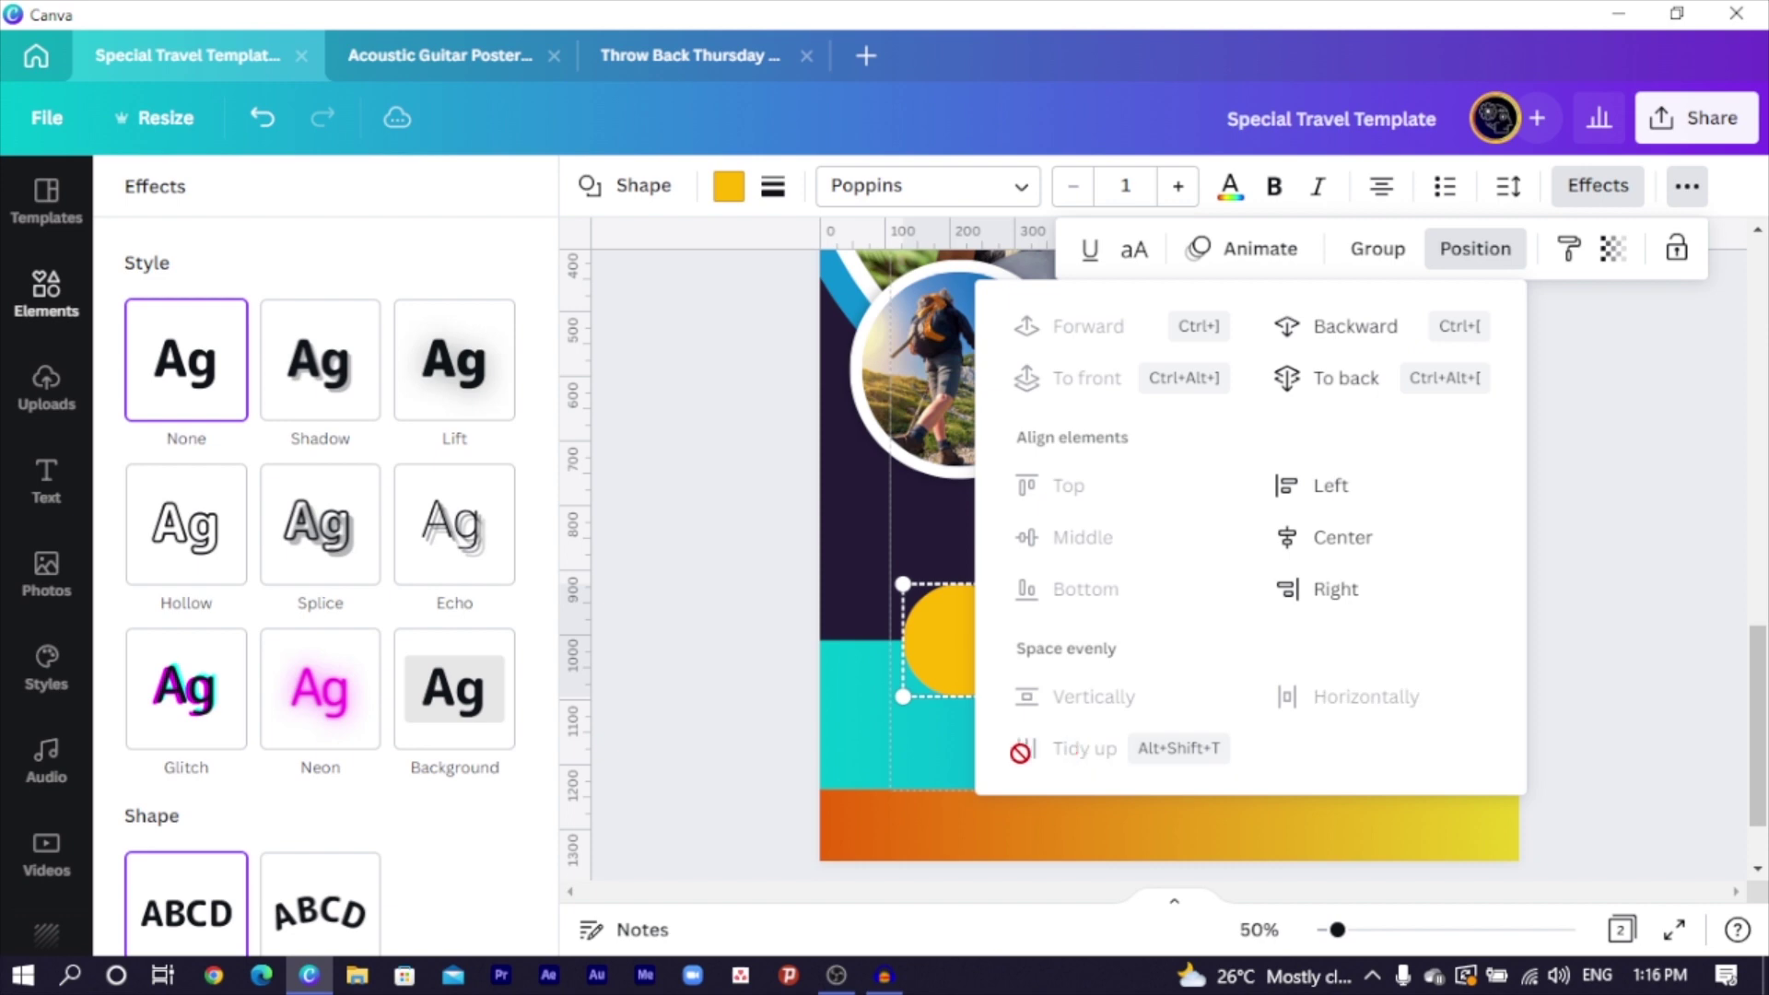
{"action": "left_click", "coordinate": [937, 658]}
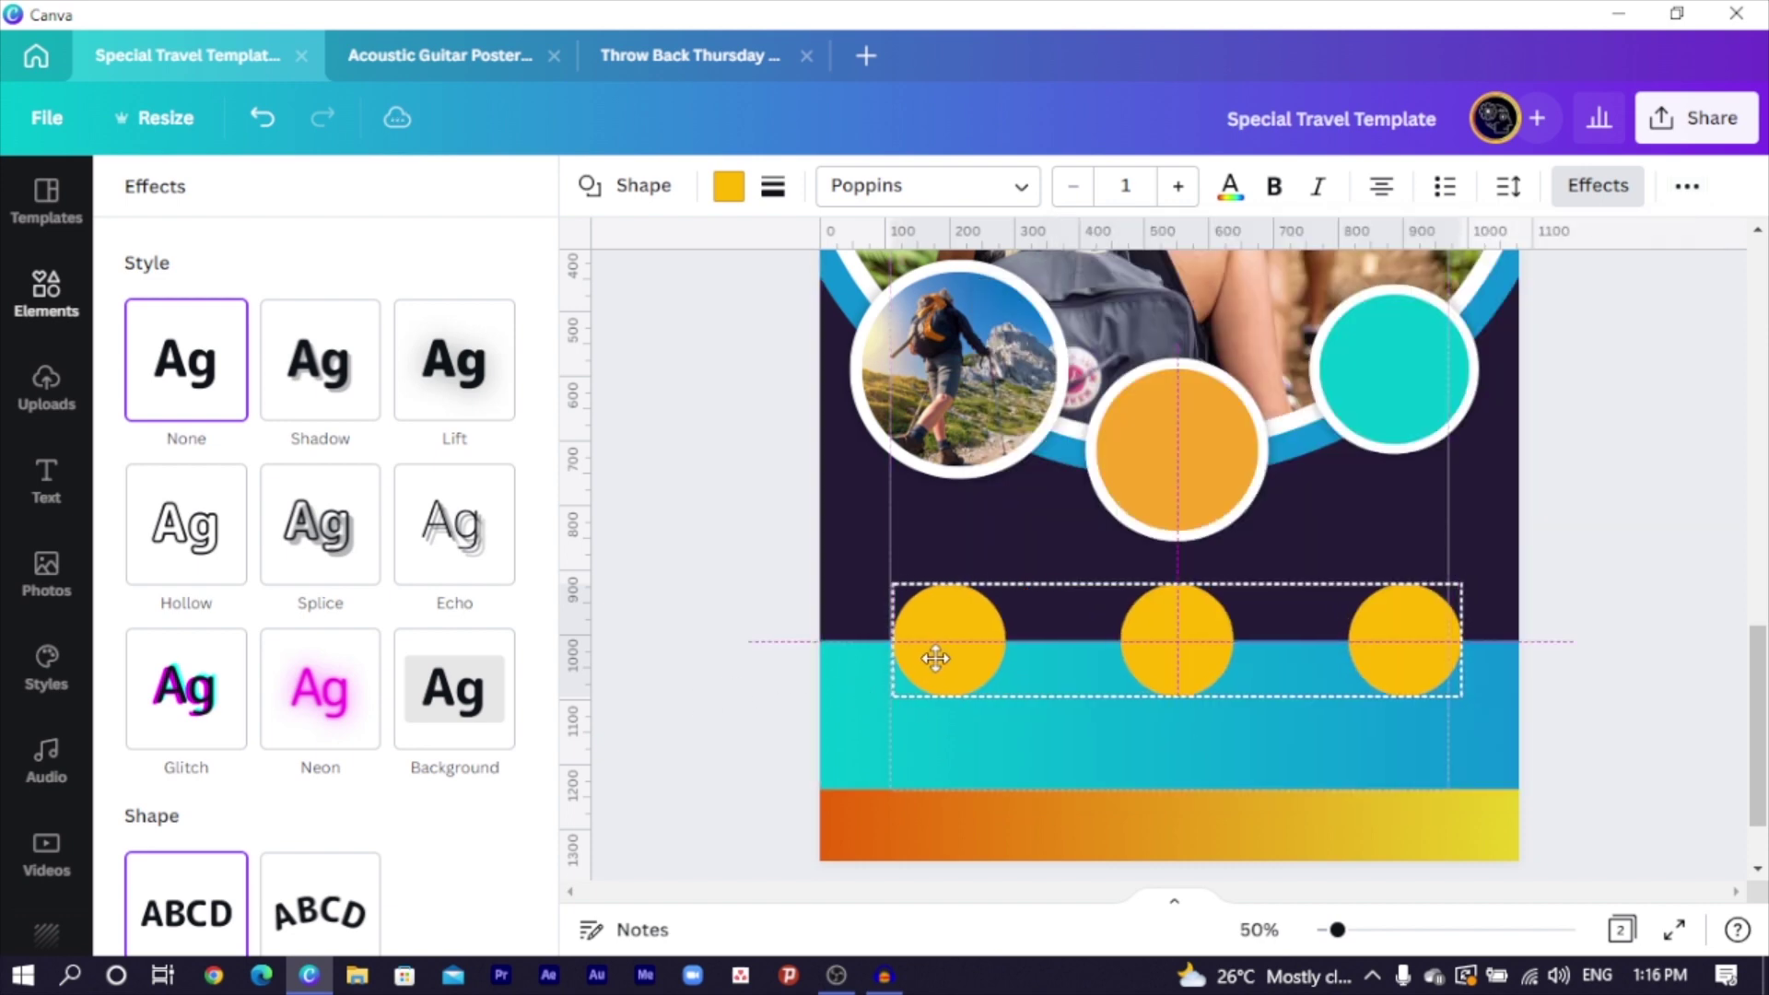
Shrink the row of three yellow circles to about 130 px per circle, keeping it across the teal band's upper edge
{"action": "left_click", "coordinate": [936, 658]}
{"action": "left_click_drag", "start_coordinate": [893, 697], "coordinate": [1045, 700]}
{"action": "left_click_drag", "start_coordinate": [1063, 637], "coordinate": [988, 651]}
{"action": "left_click", "coordinate": [721, 699]}
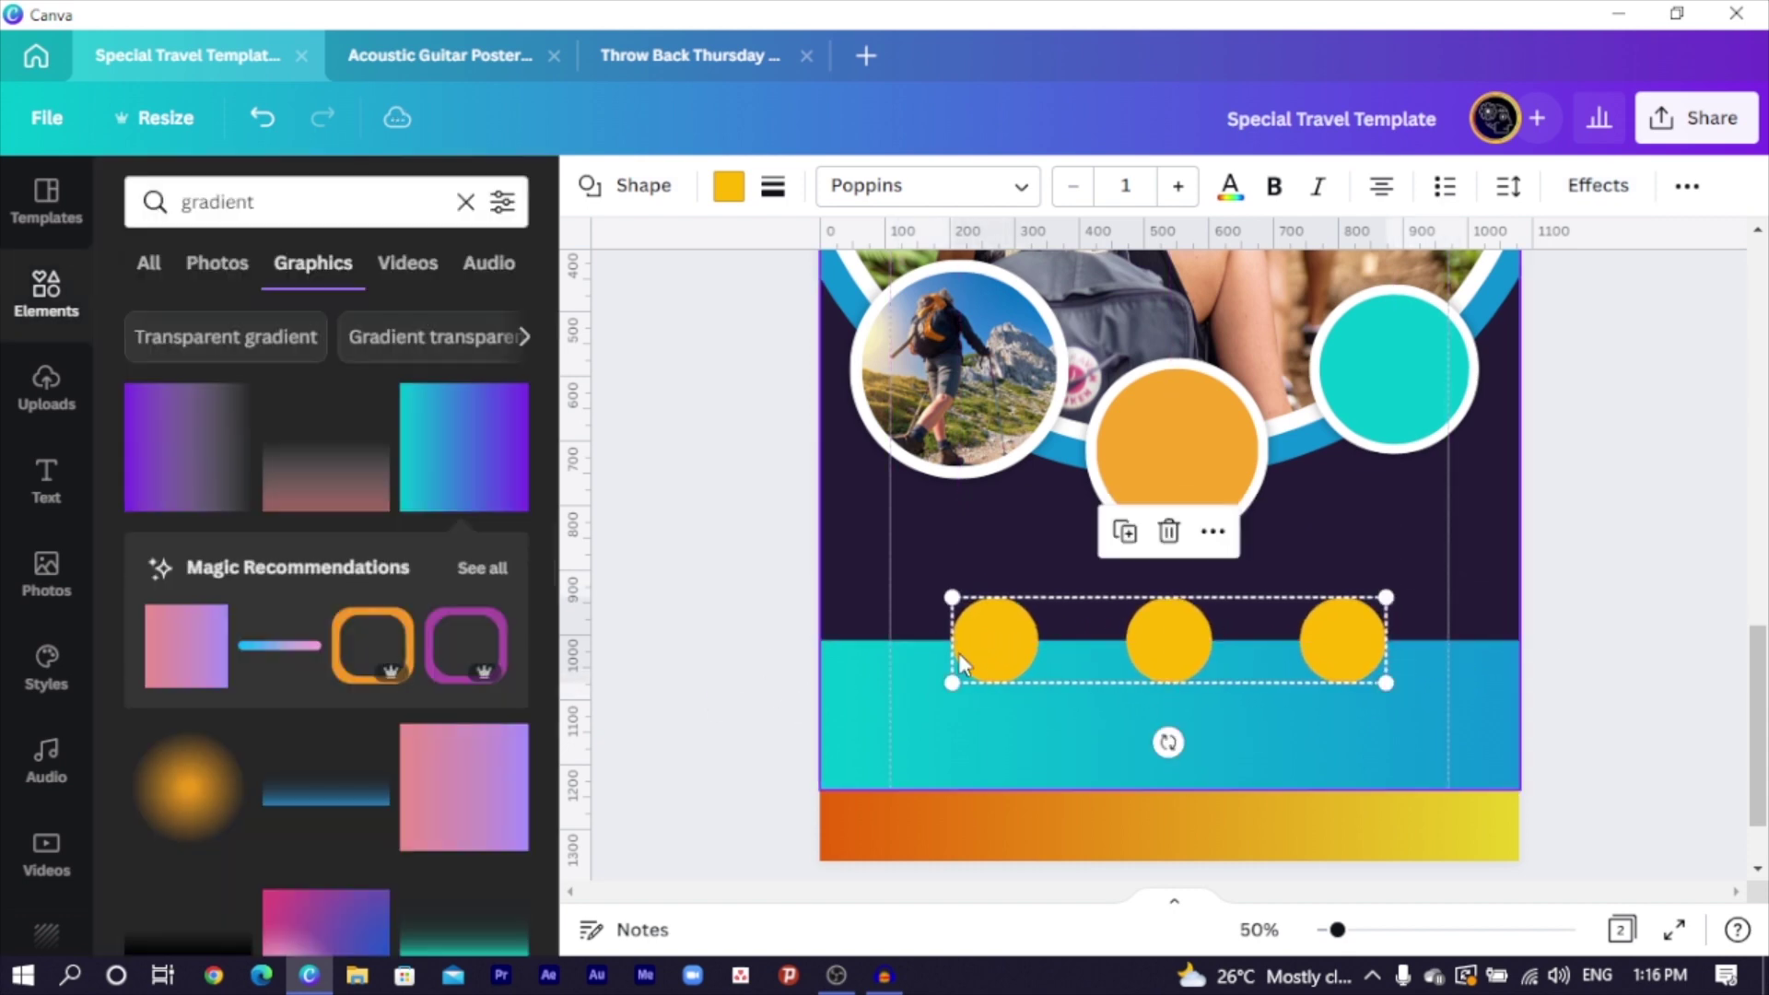
{"action": "left_click", "coordinate": [742, 693]}
{"action": "left_click", "coordinate": [1045, 611]}
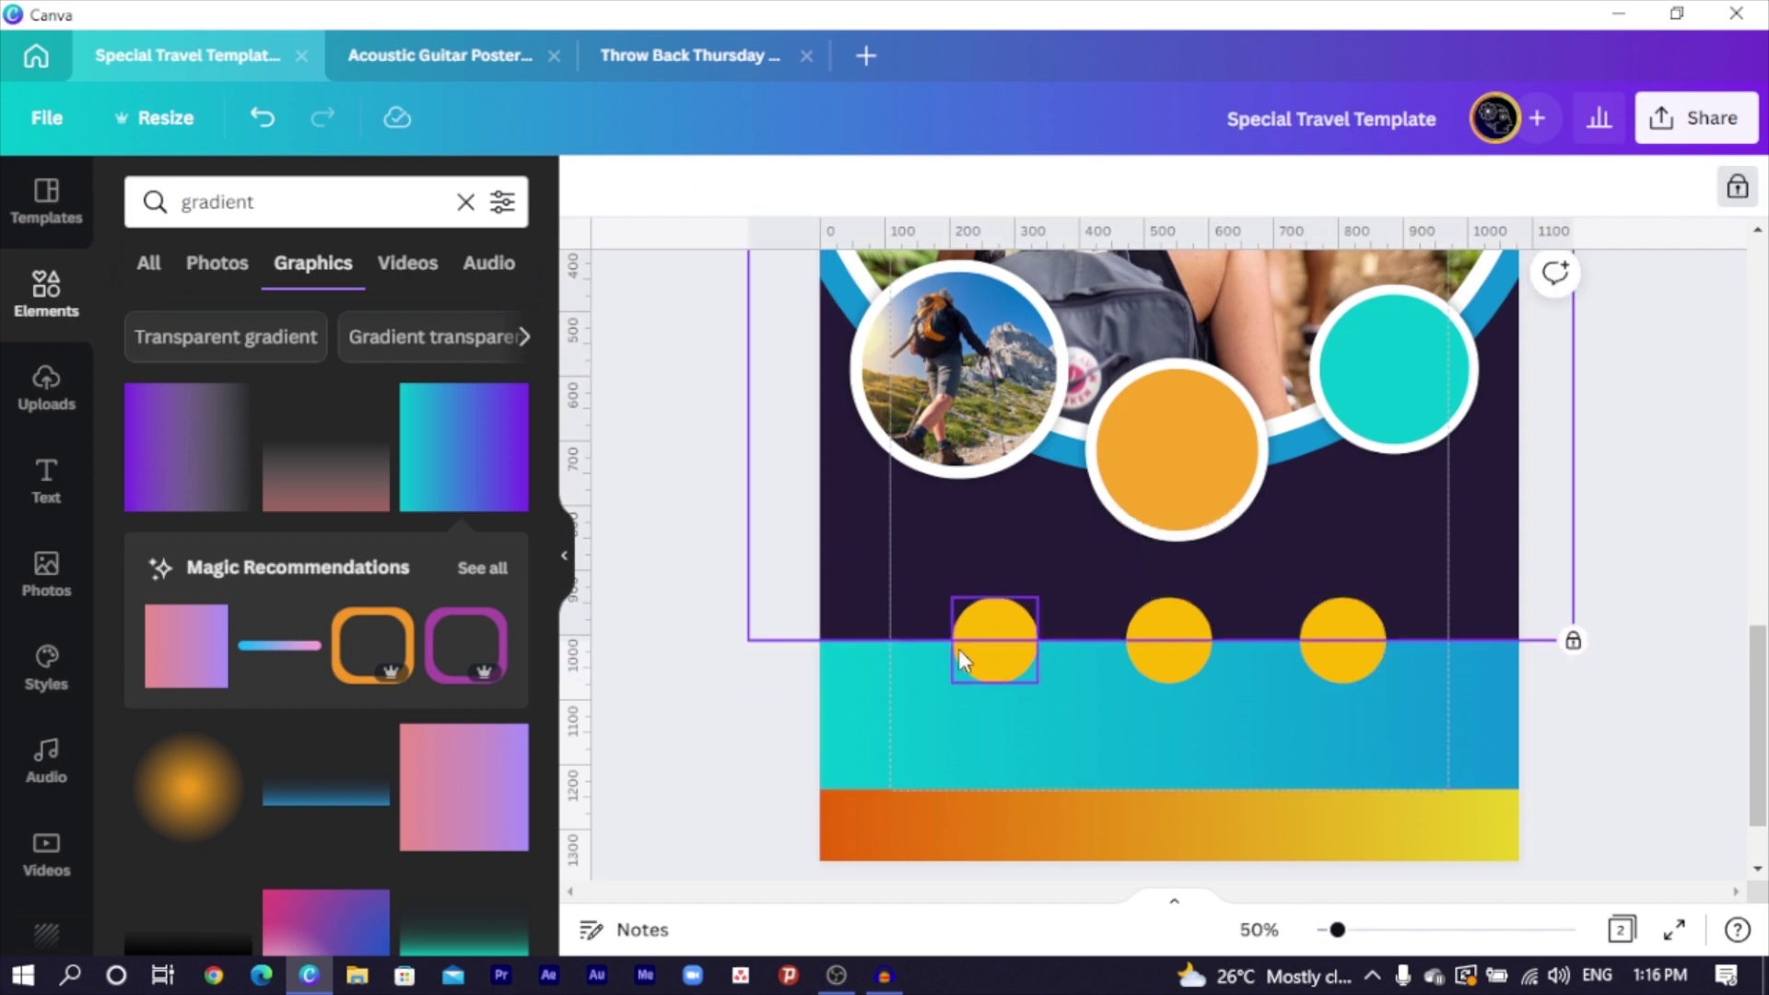
Spread the yellow circles apart by moving the outer two towards the page margins and centring the middle one on the page
{"action": "left_click_drag", "start_coordinate": [958, 648], "coordinate": [932, 650]}
{"action": "left_click", "coordinate": [1357, 622]}
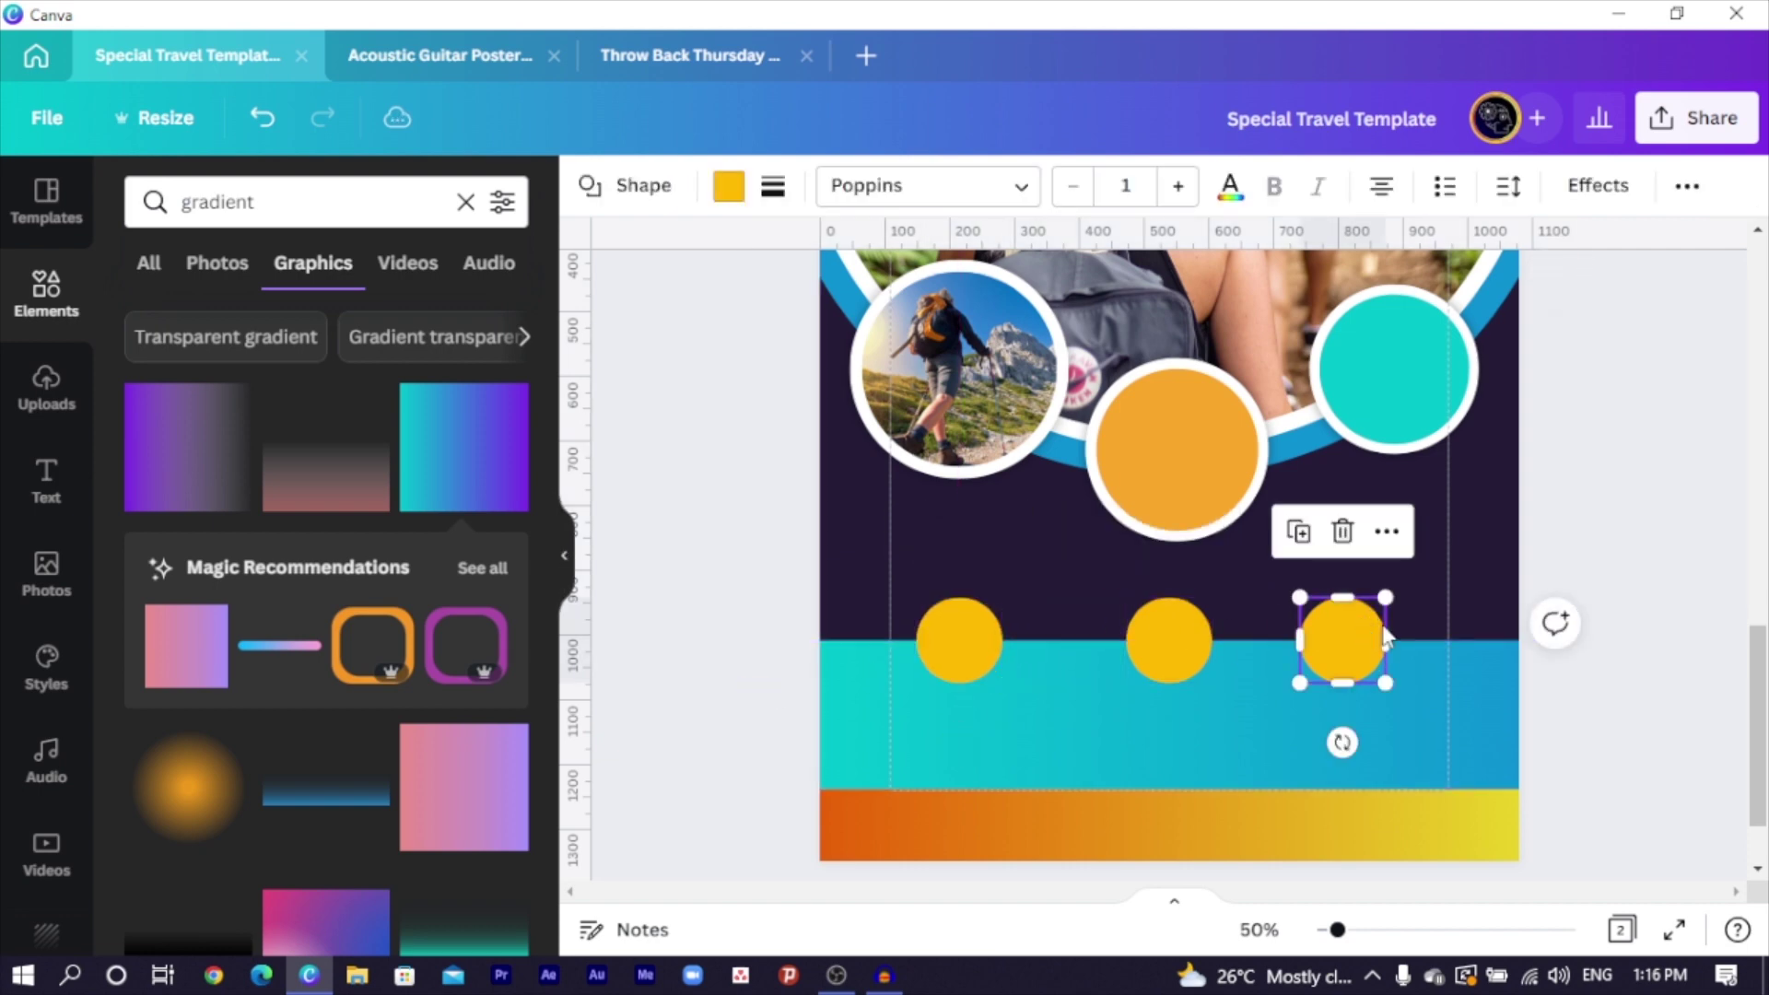
{"action": "left_click_drag", "start_coordinate": [1357, 623], "coordinate": [1420, 623]}
{"action": "left_click_drag", "start_coordinate": [1197, 656], "coordinate": [1206, 656]}
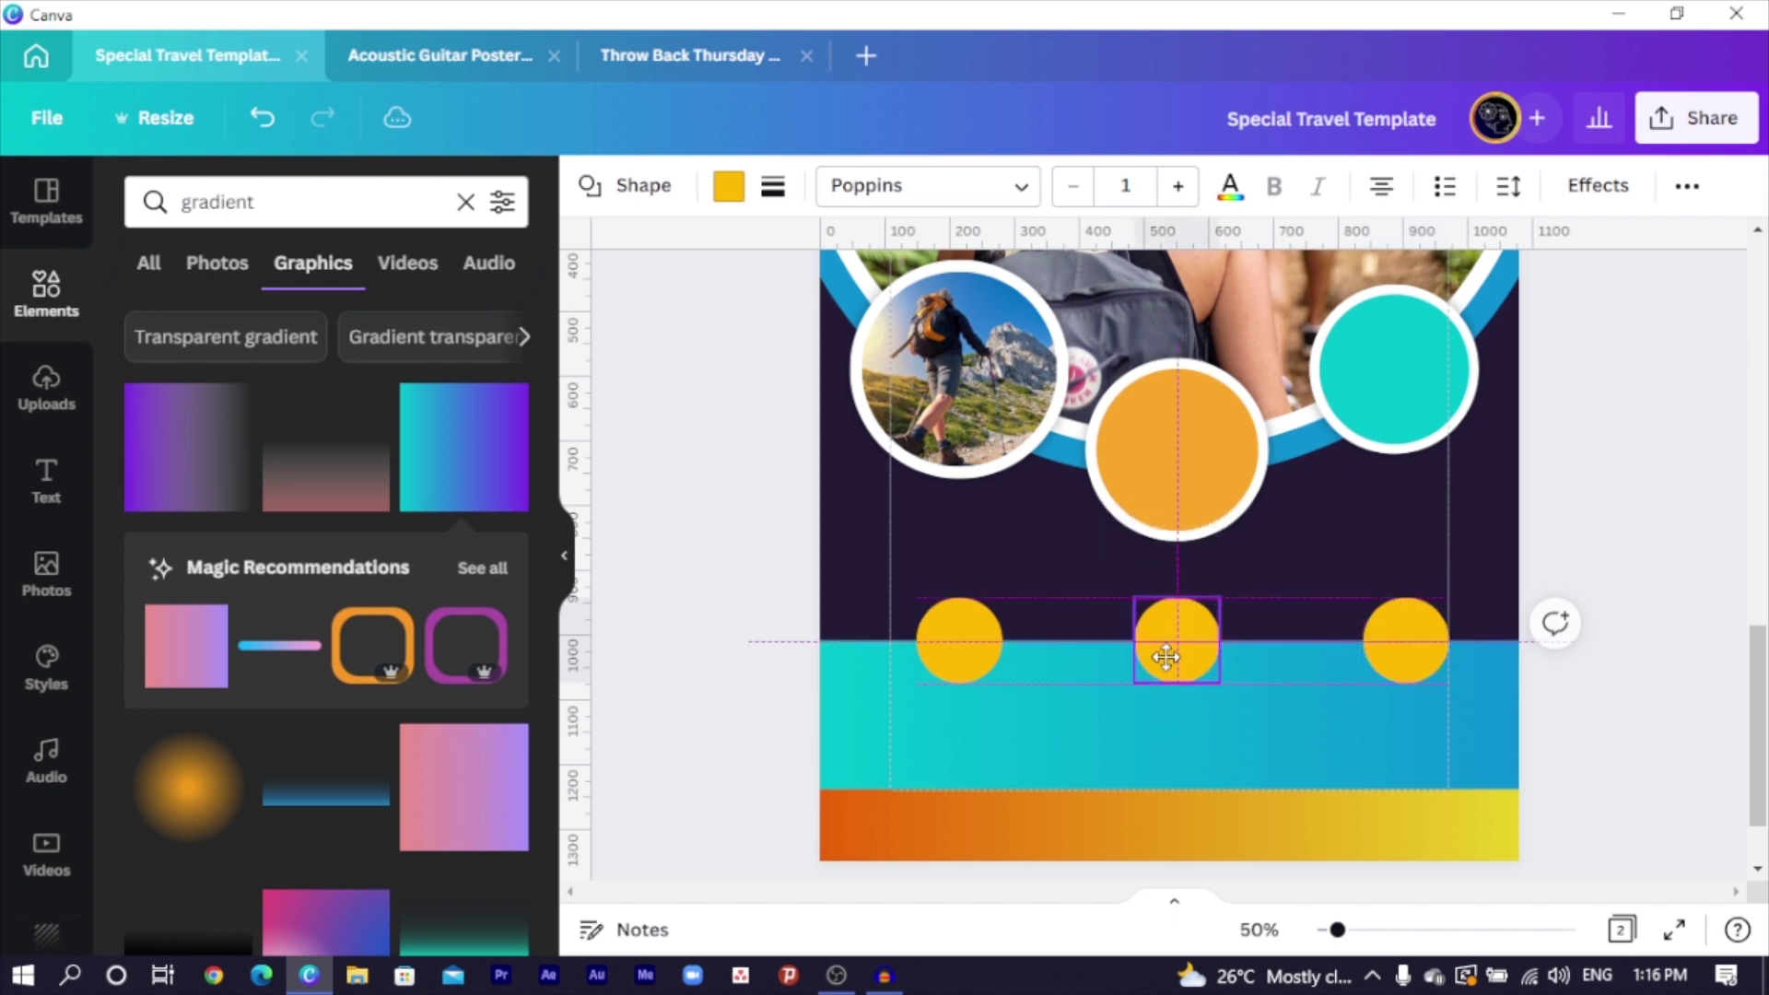
{"action": "left_click", "coordinate": [932, 651]}
{"action": "left_click_drag", "start_coordinate": [931, 650], "coordinate": [920, 650]}
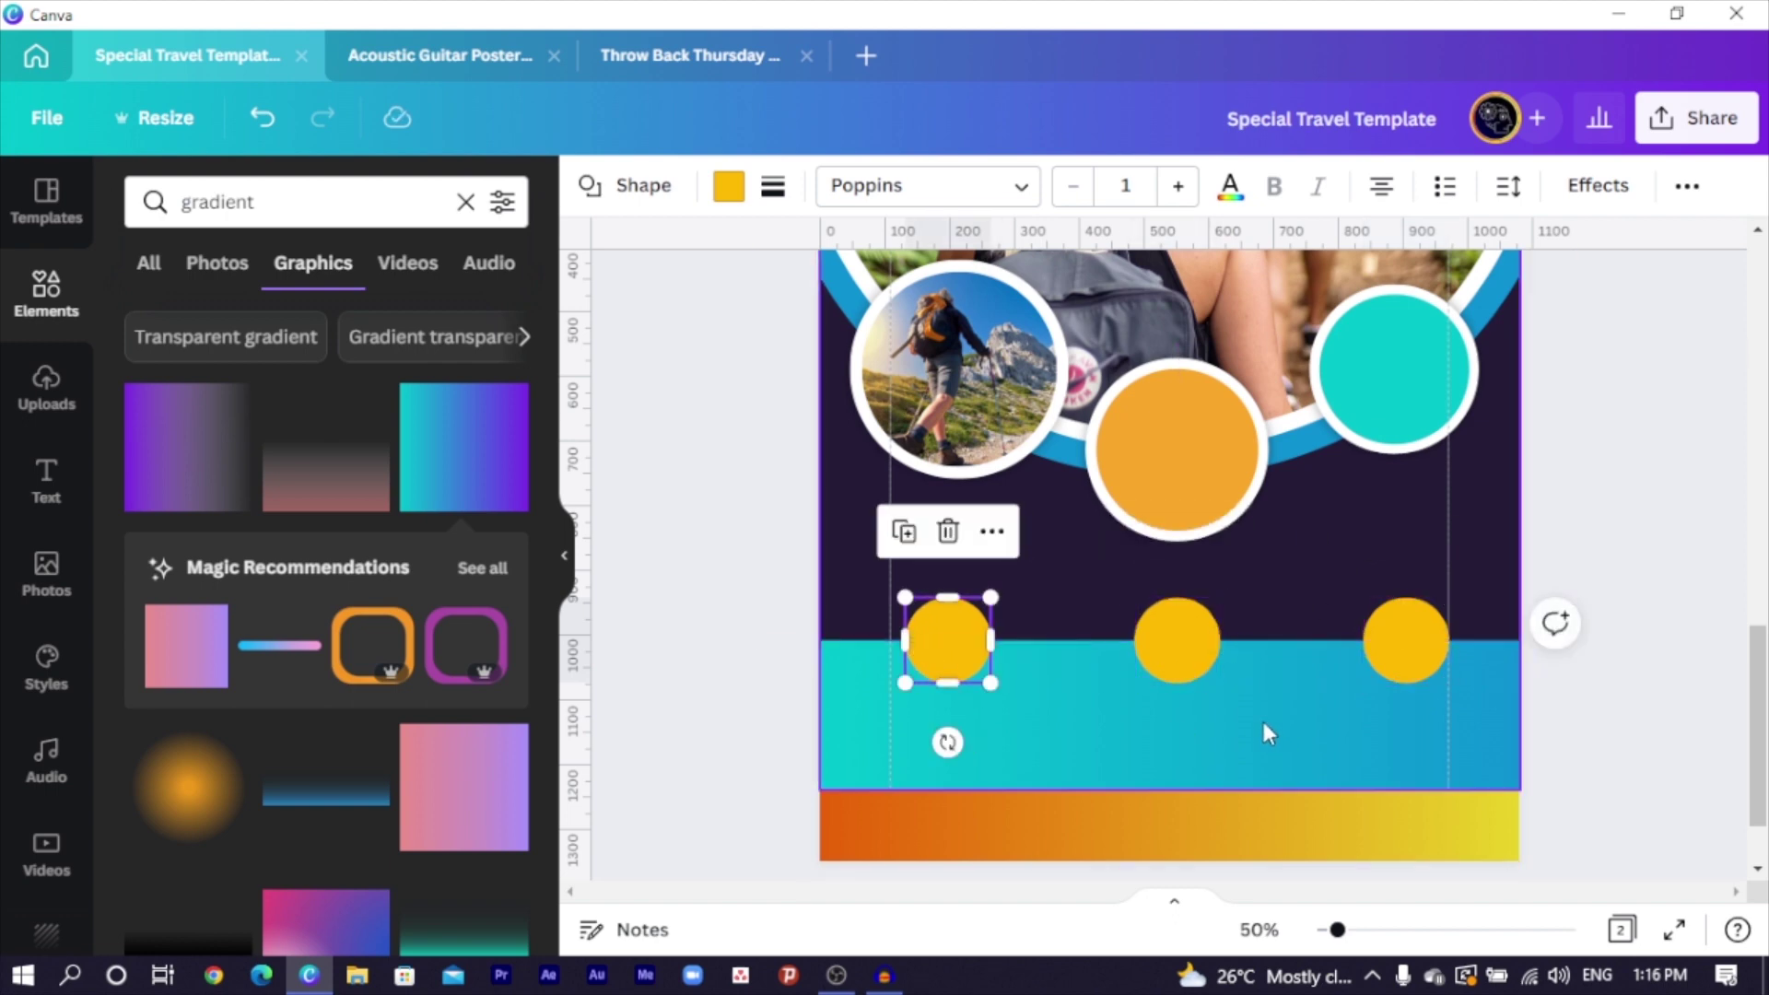
Recolour all three small yellow circles white using the document colours
{"action": "left_click", "coordinate": [1163, 652], "text": "shift"}
{"action": "left_click", "coordinate": [1393, 642], "text": "shift"}
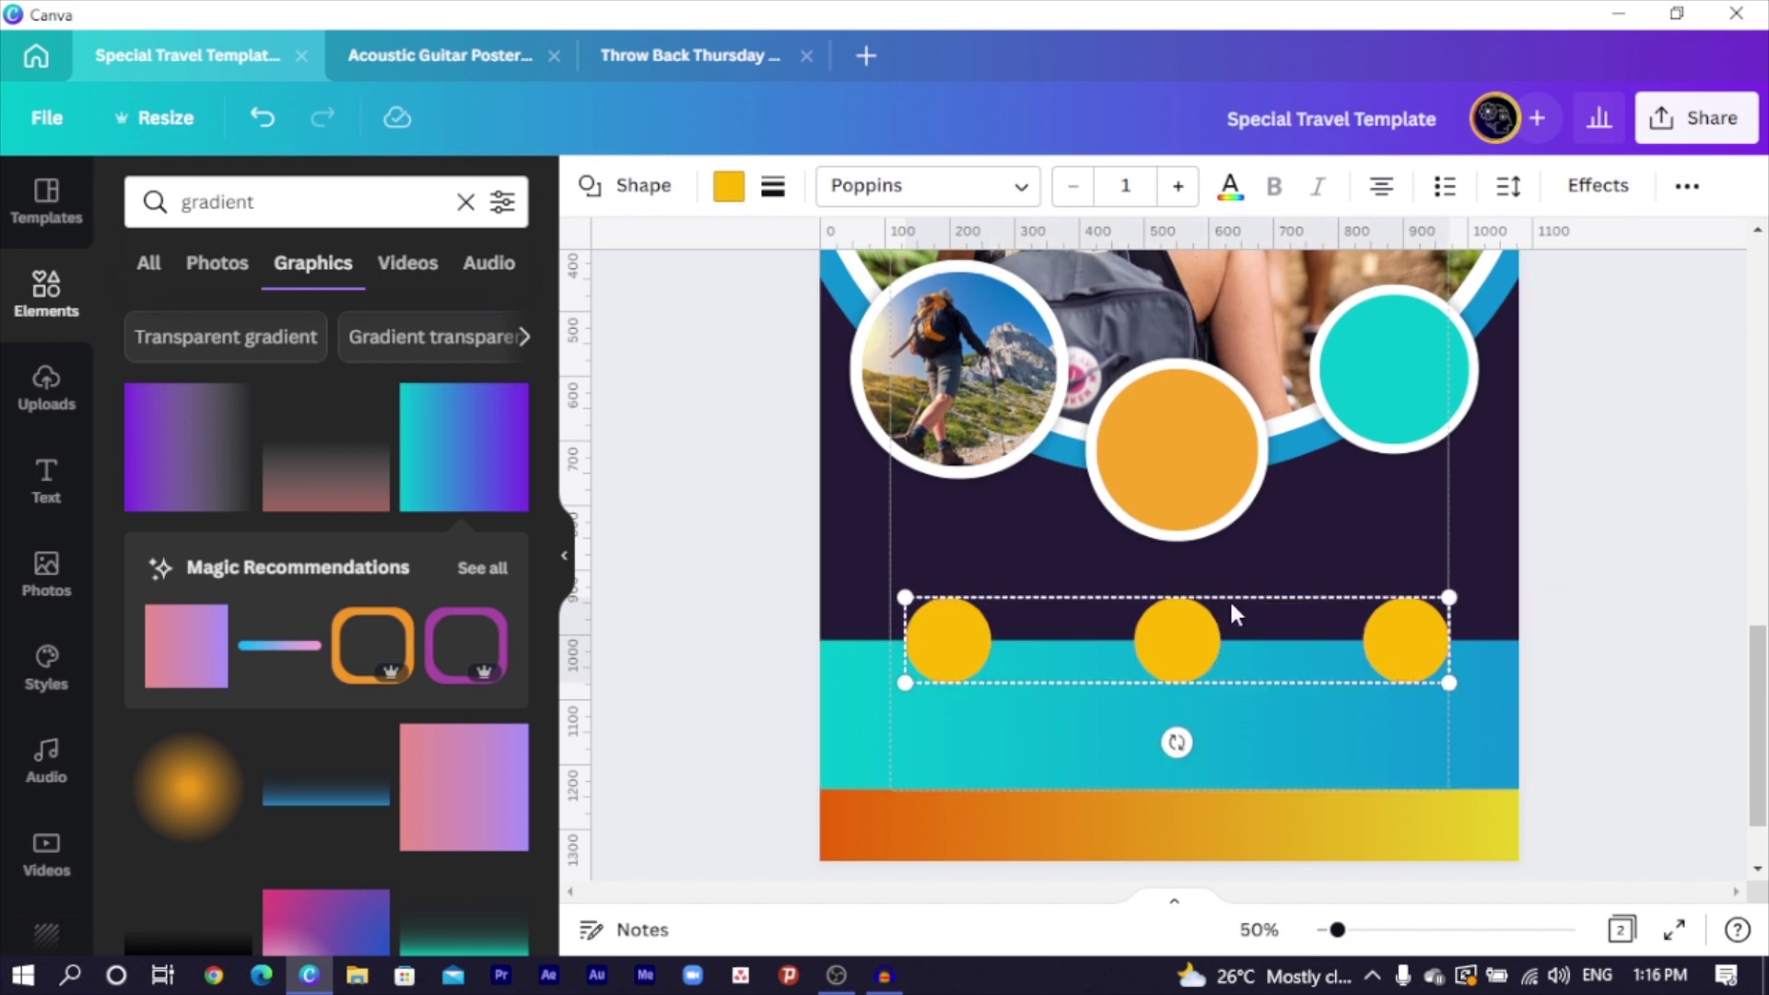
{"action": "left_click", "coordinate": [728, 187]}
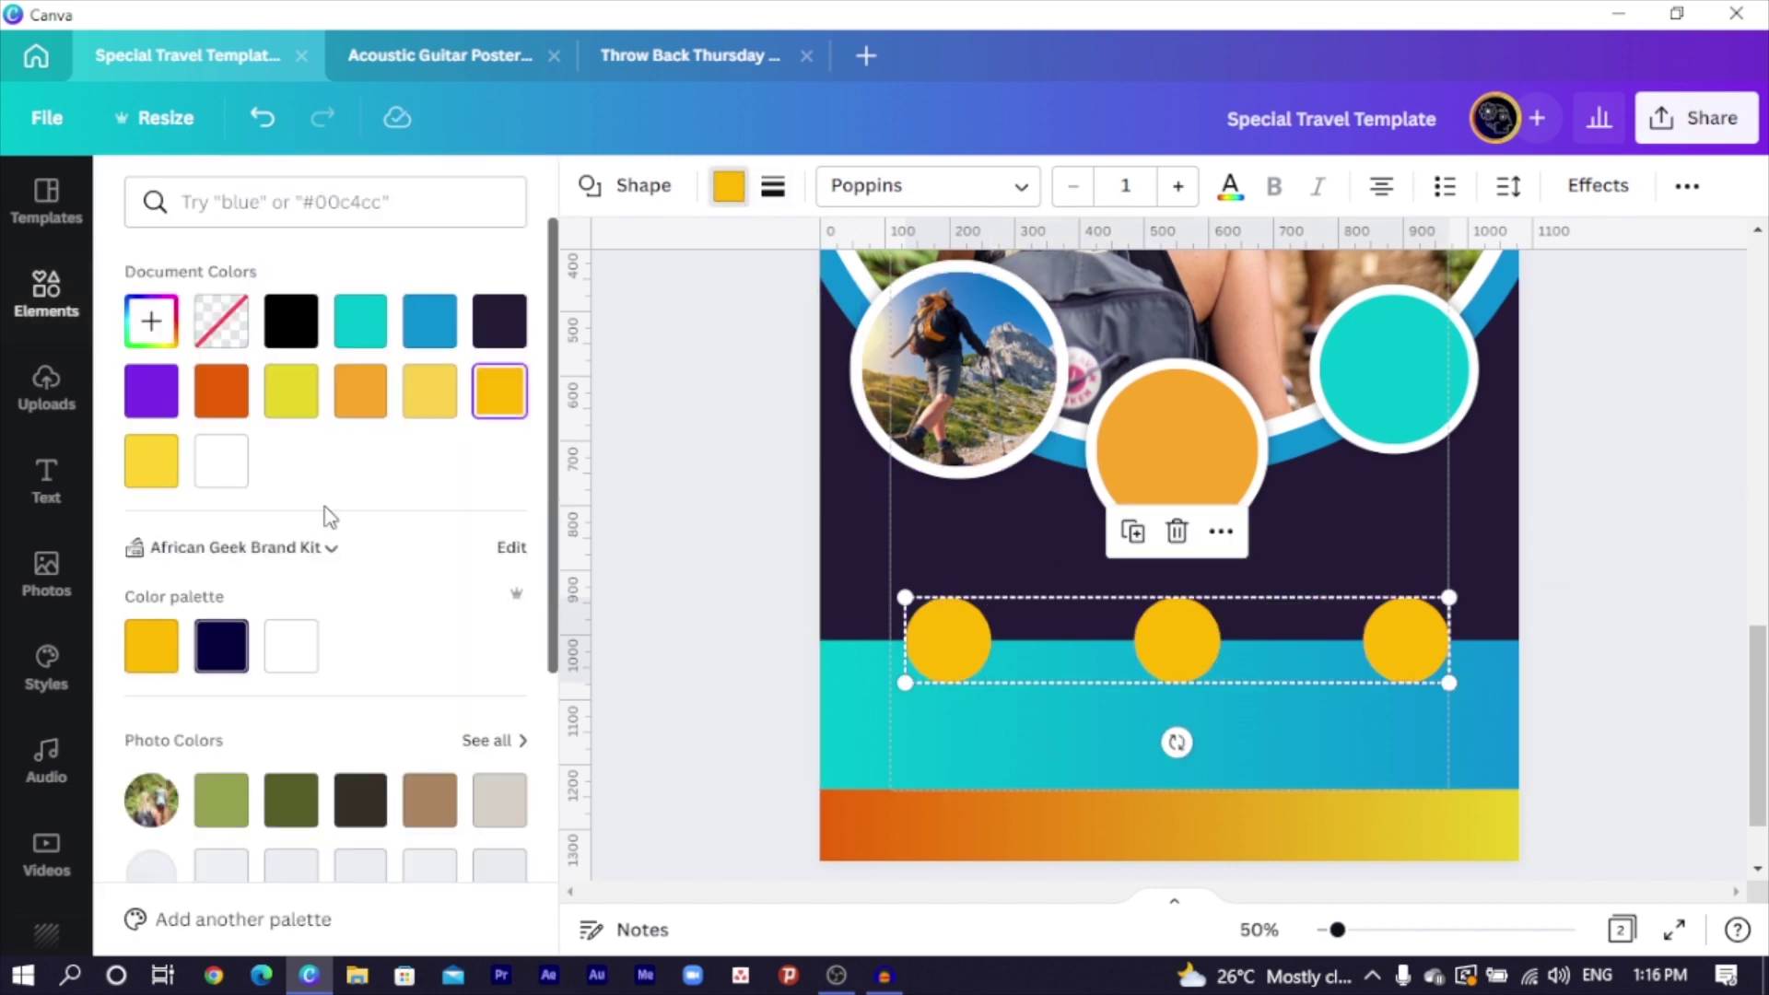
{"action": "left_click", "coordinate": [219, 477]}
{"action": "left_click", "coordinate": [645, 792]}
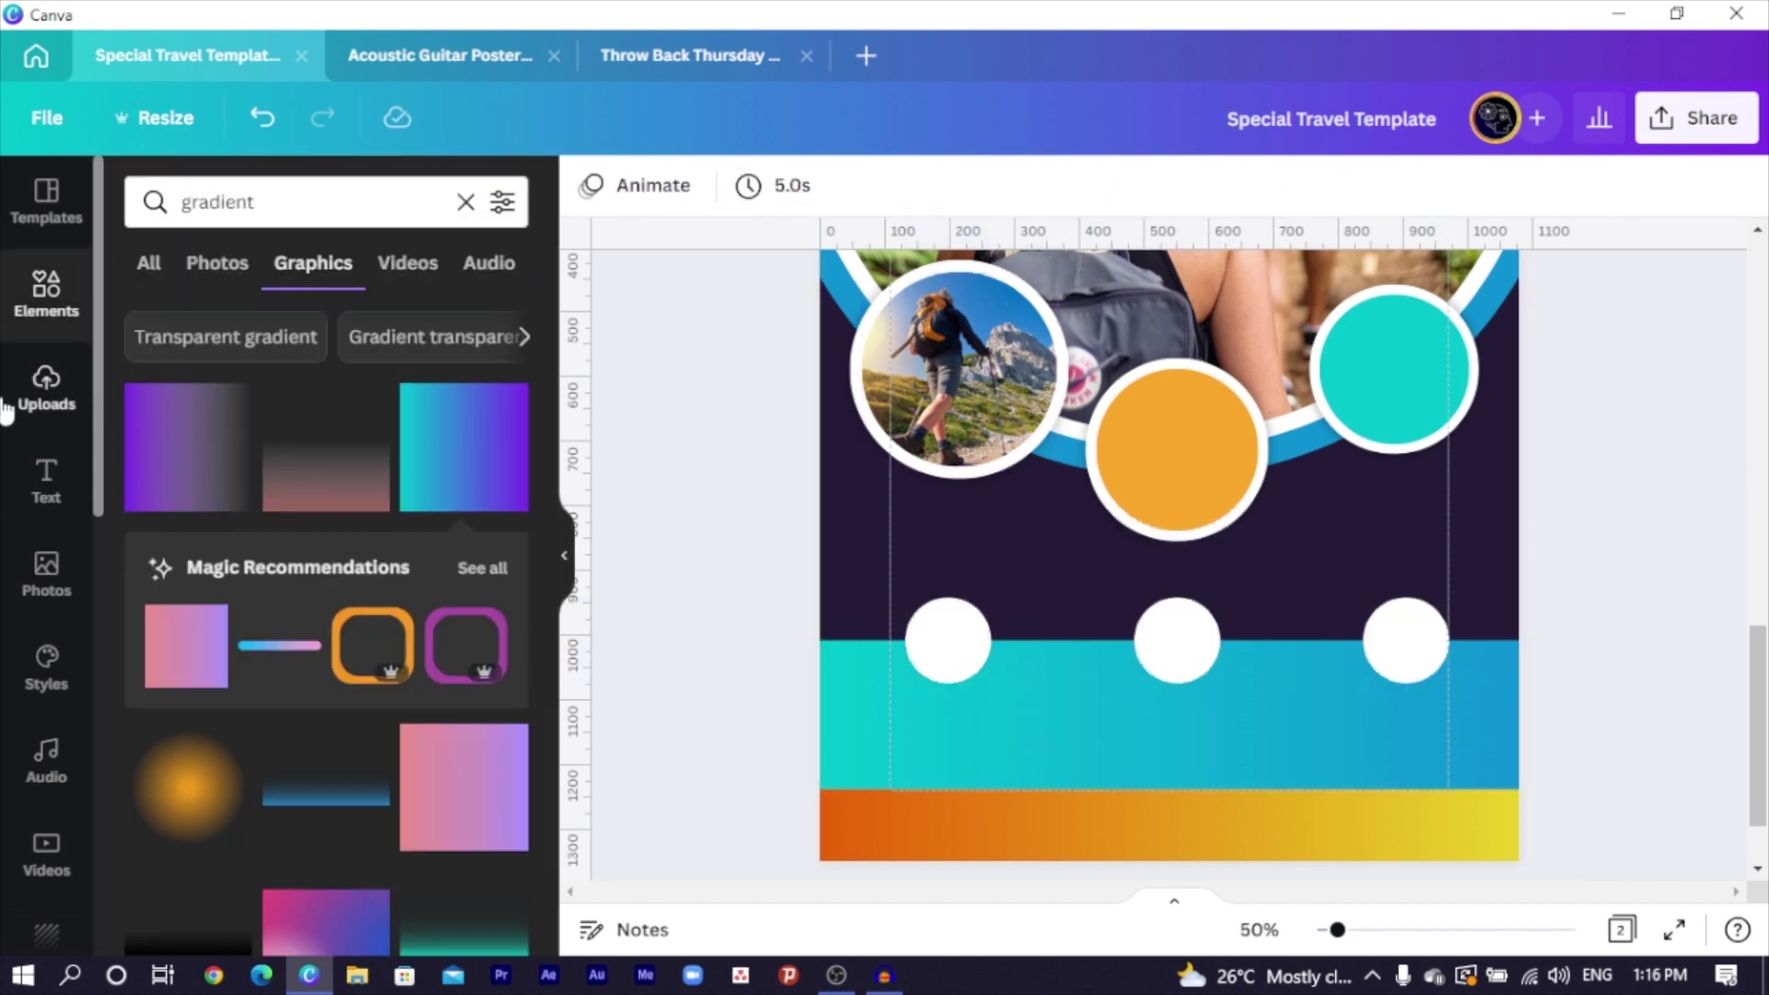
Replace the gradient search in the elements library with a search for "plane"
{"action": "left_click", "coordinate": [465, 201]}
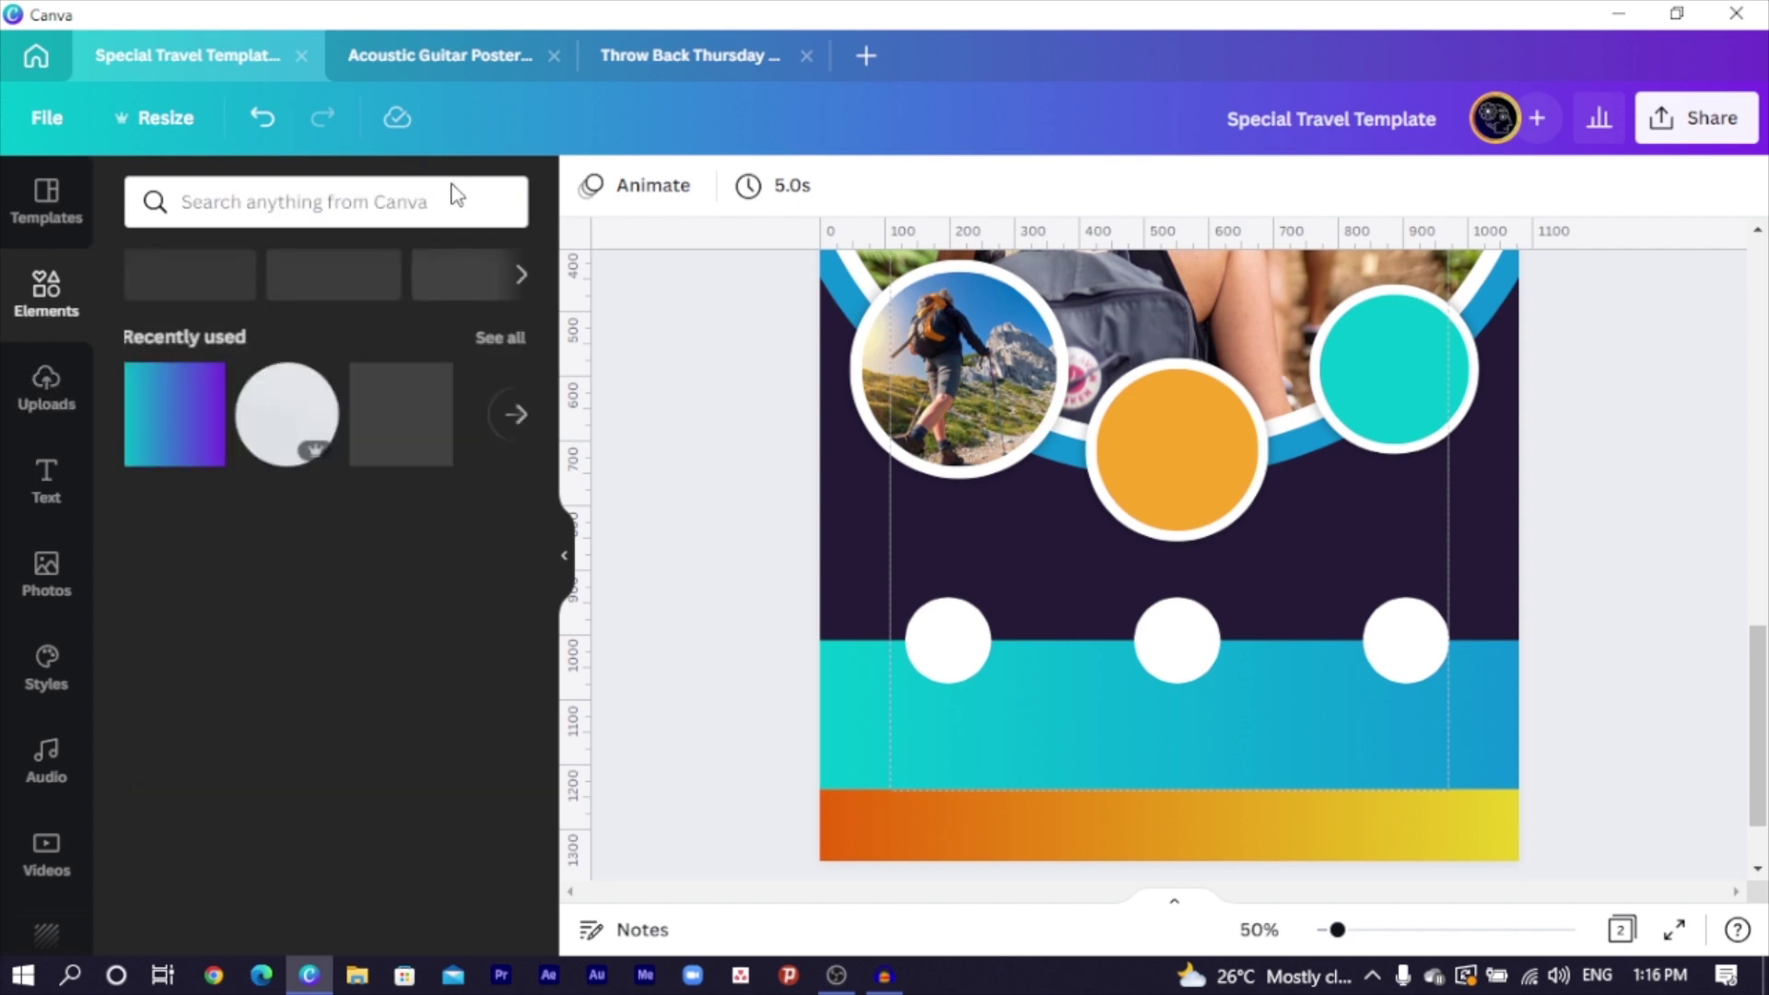
{"action": "left_click", "coordinate": [369, 204]}
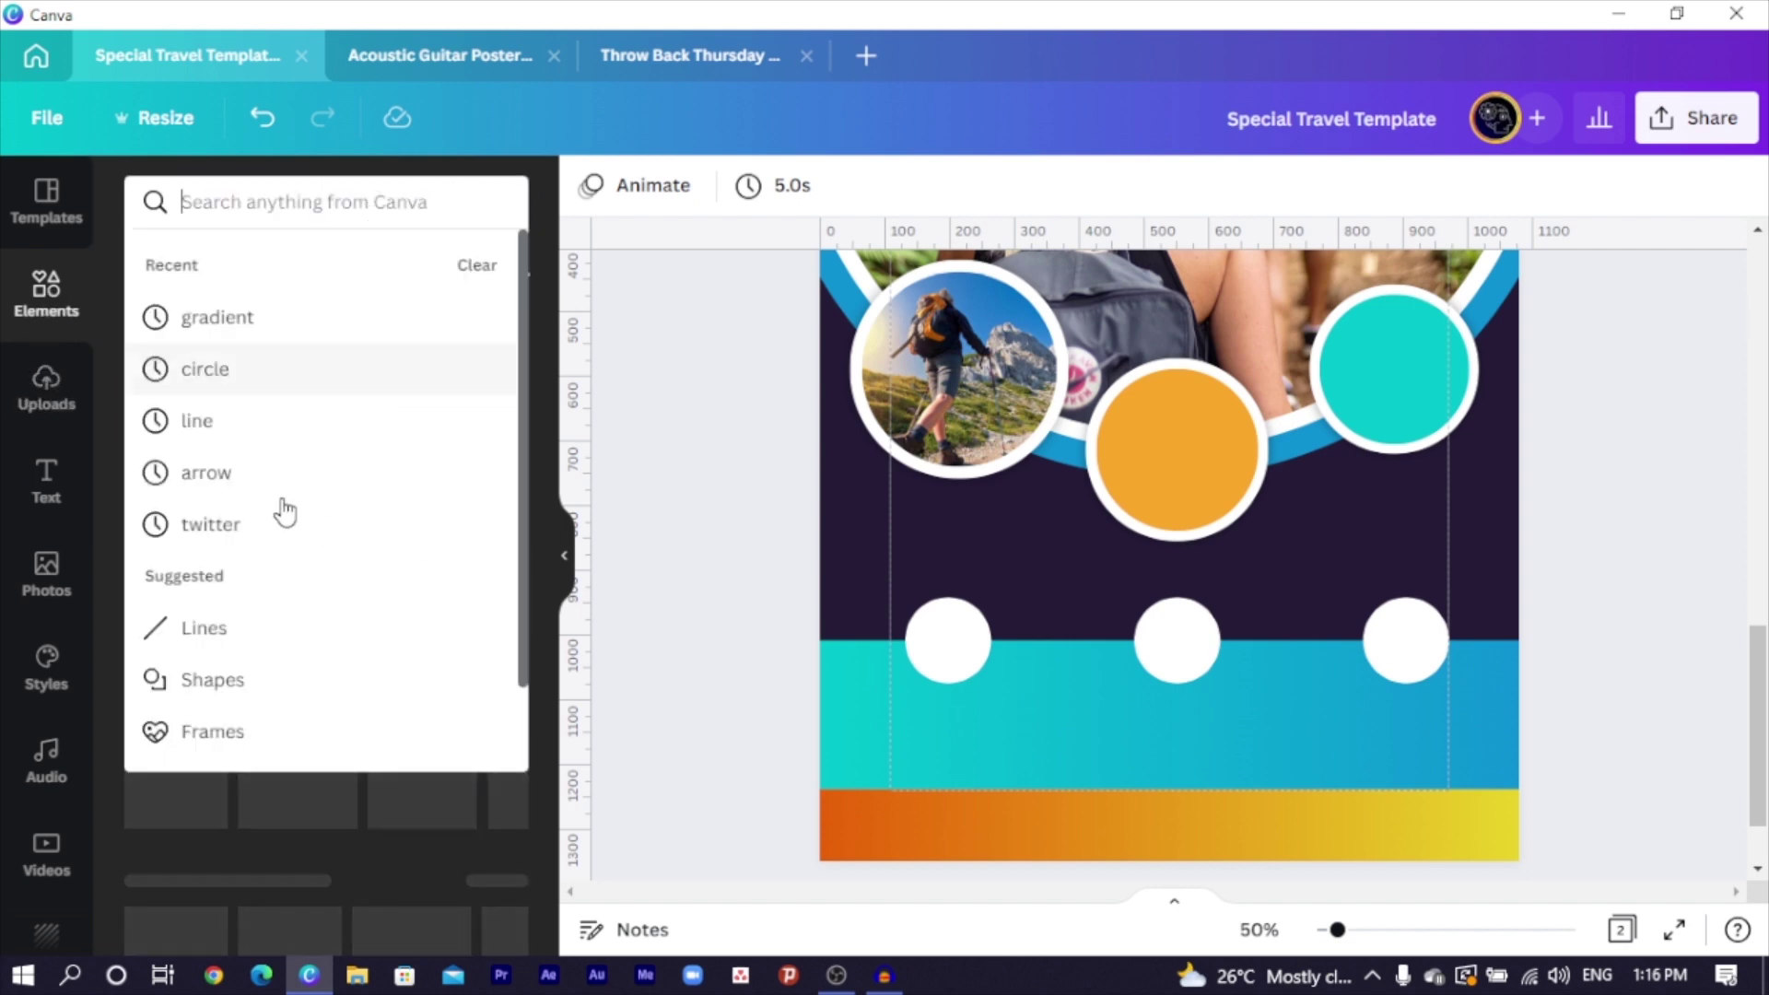
{"action": "left_click", "coordinate": [331, 202]}
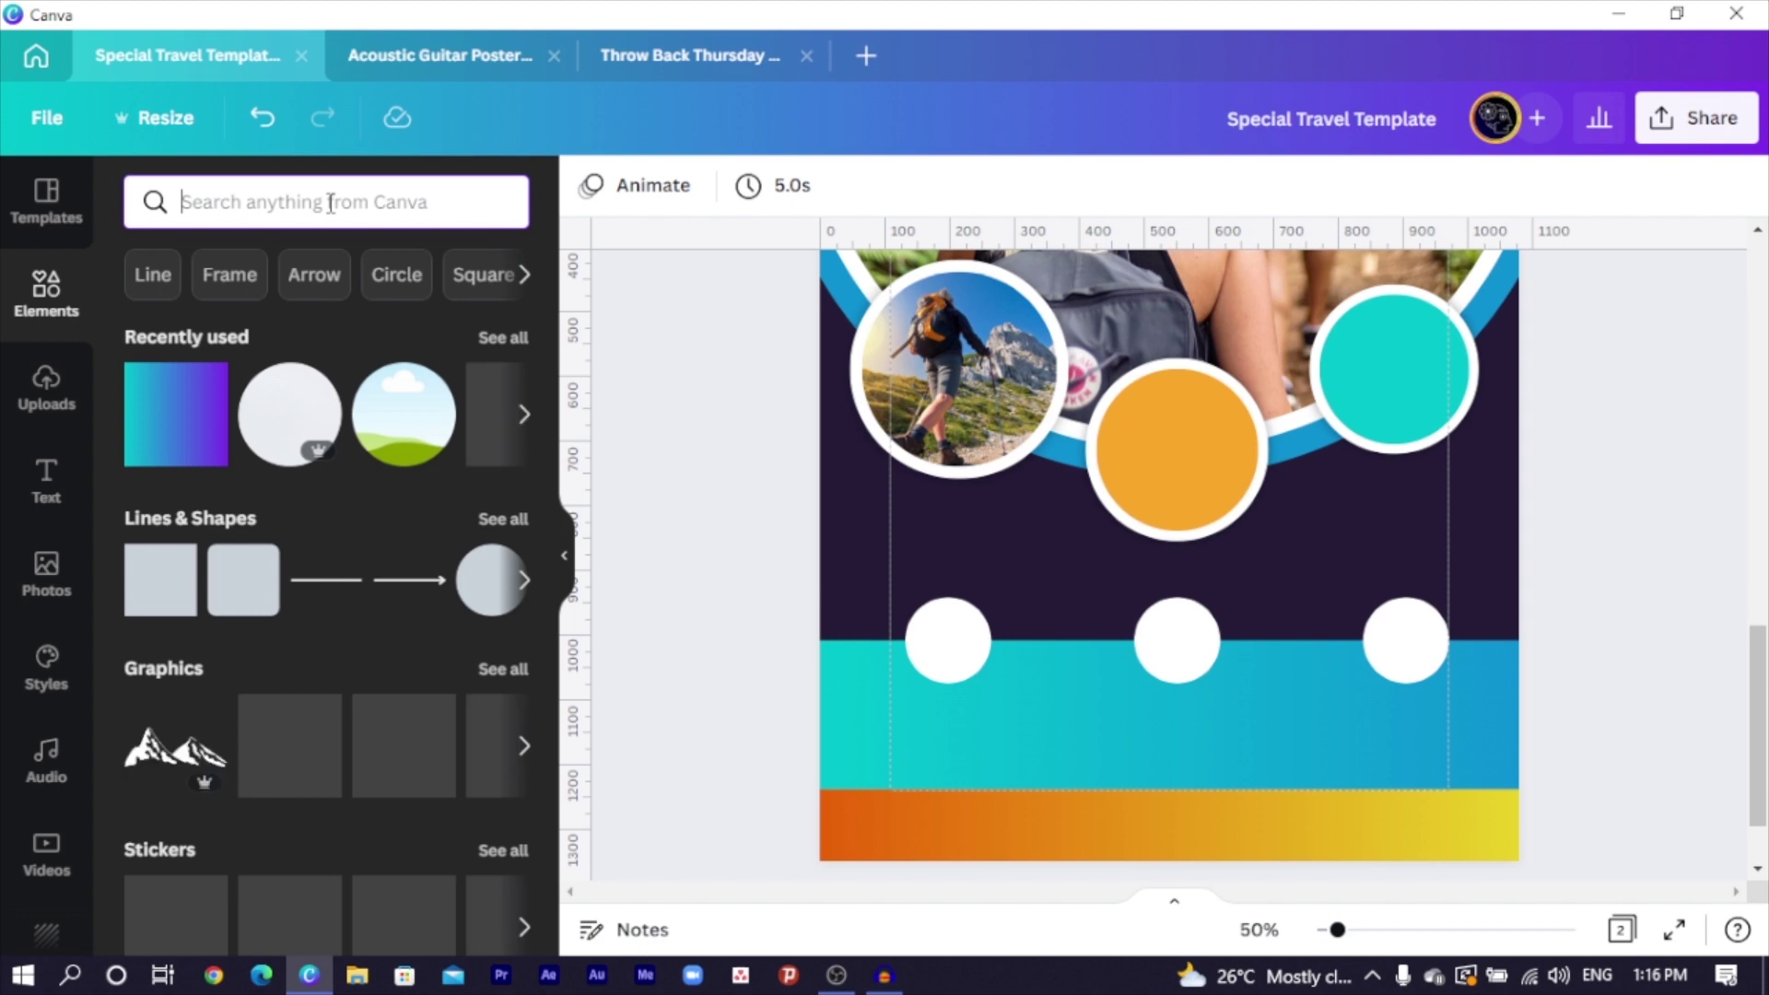
{"action": "type", "text": "plan"}
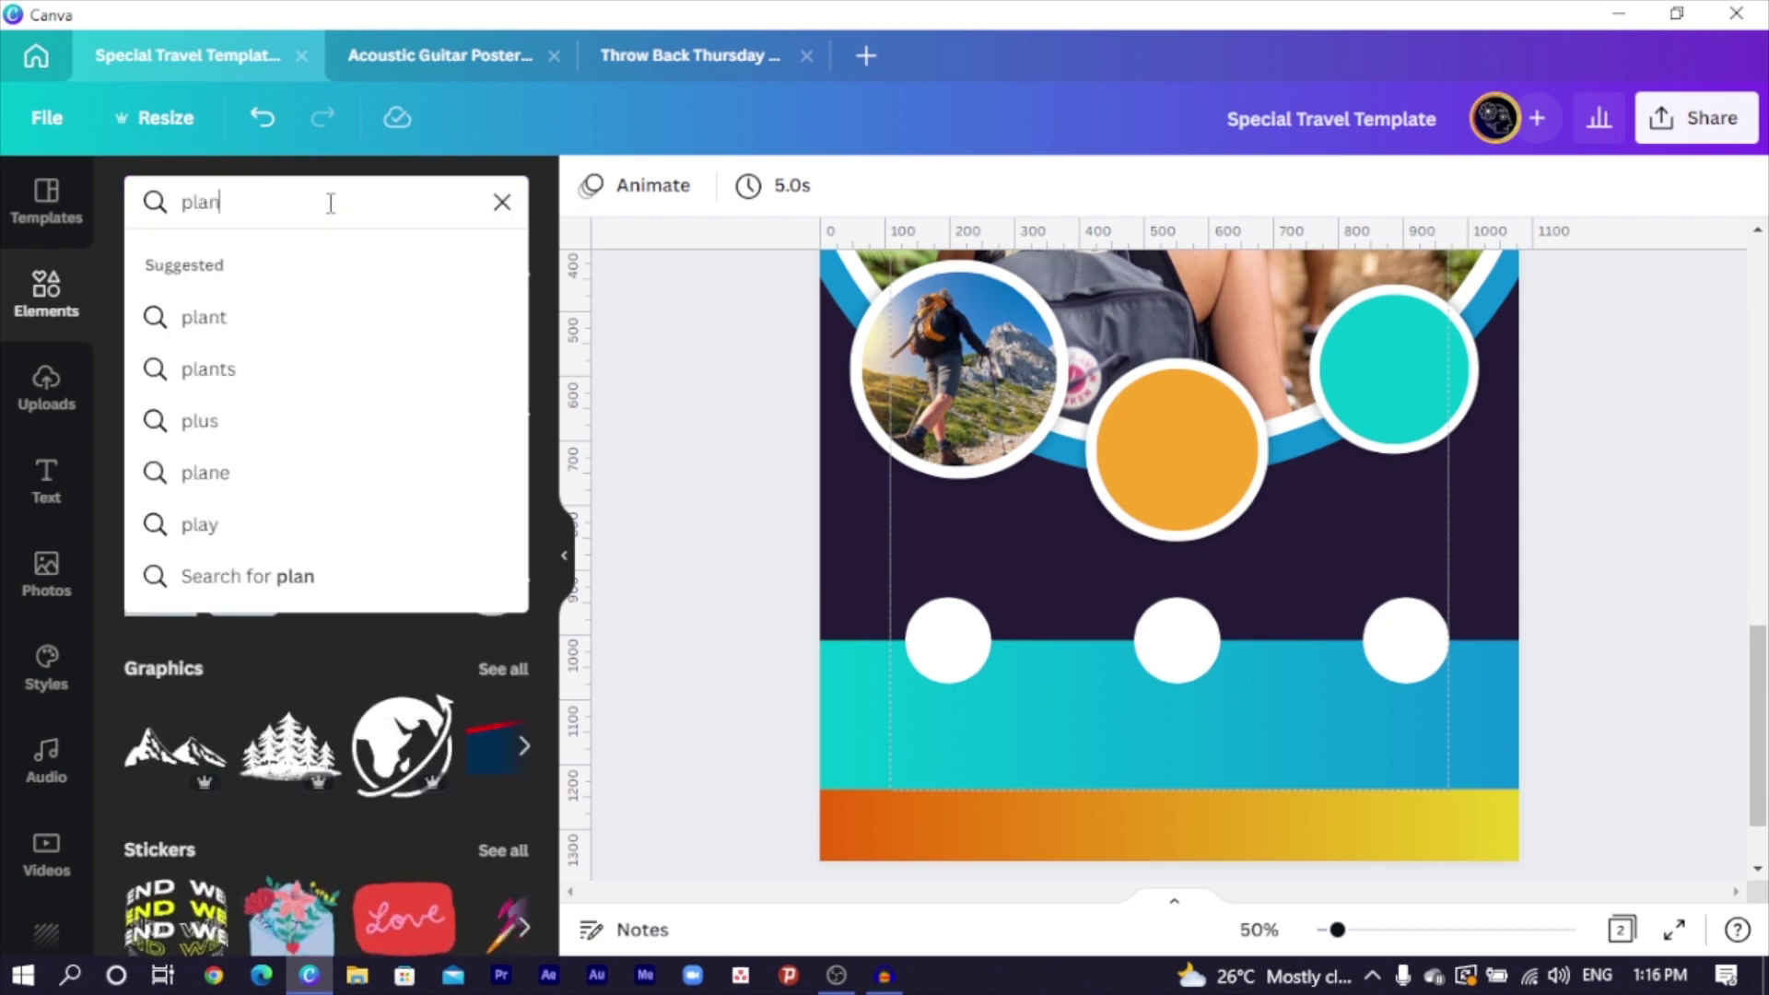
{"action": "key", "text": "Return"}
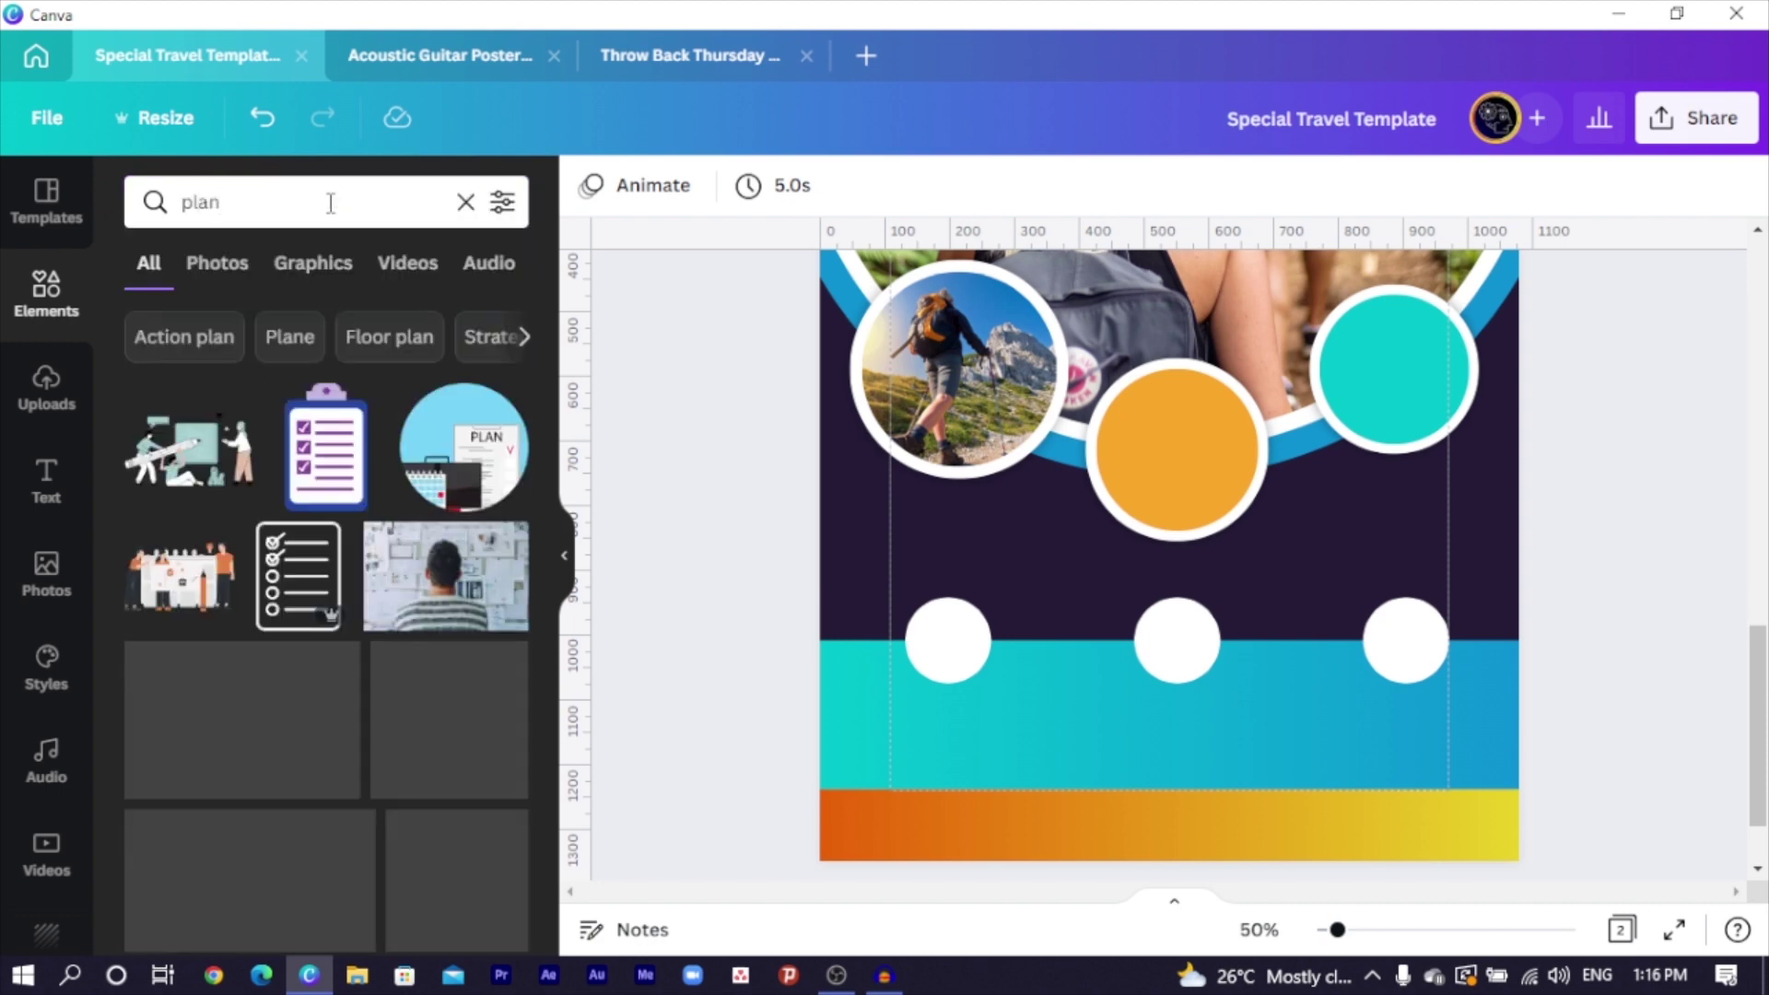
{"action": "type", "text": "e"}
{"action": "key", "text": "Return"}
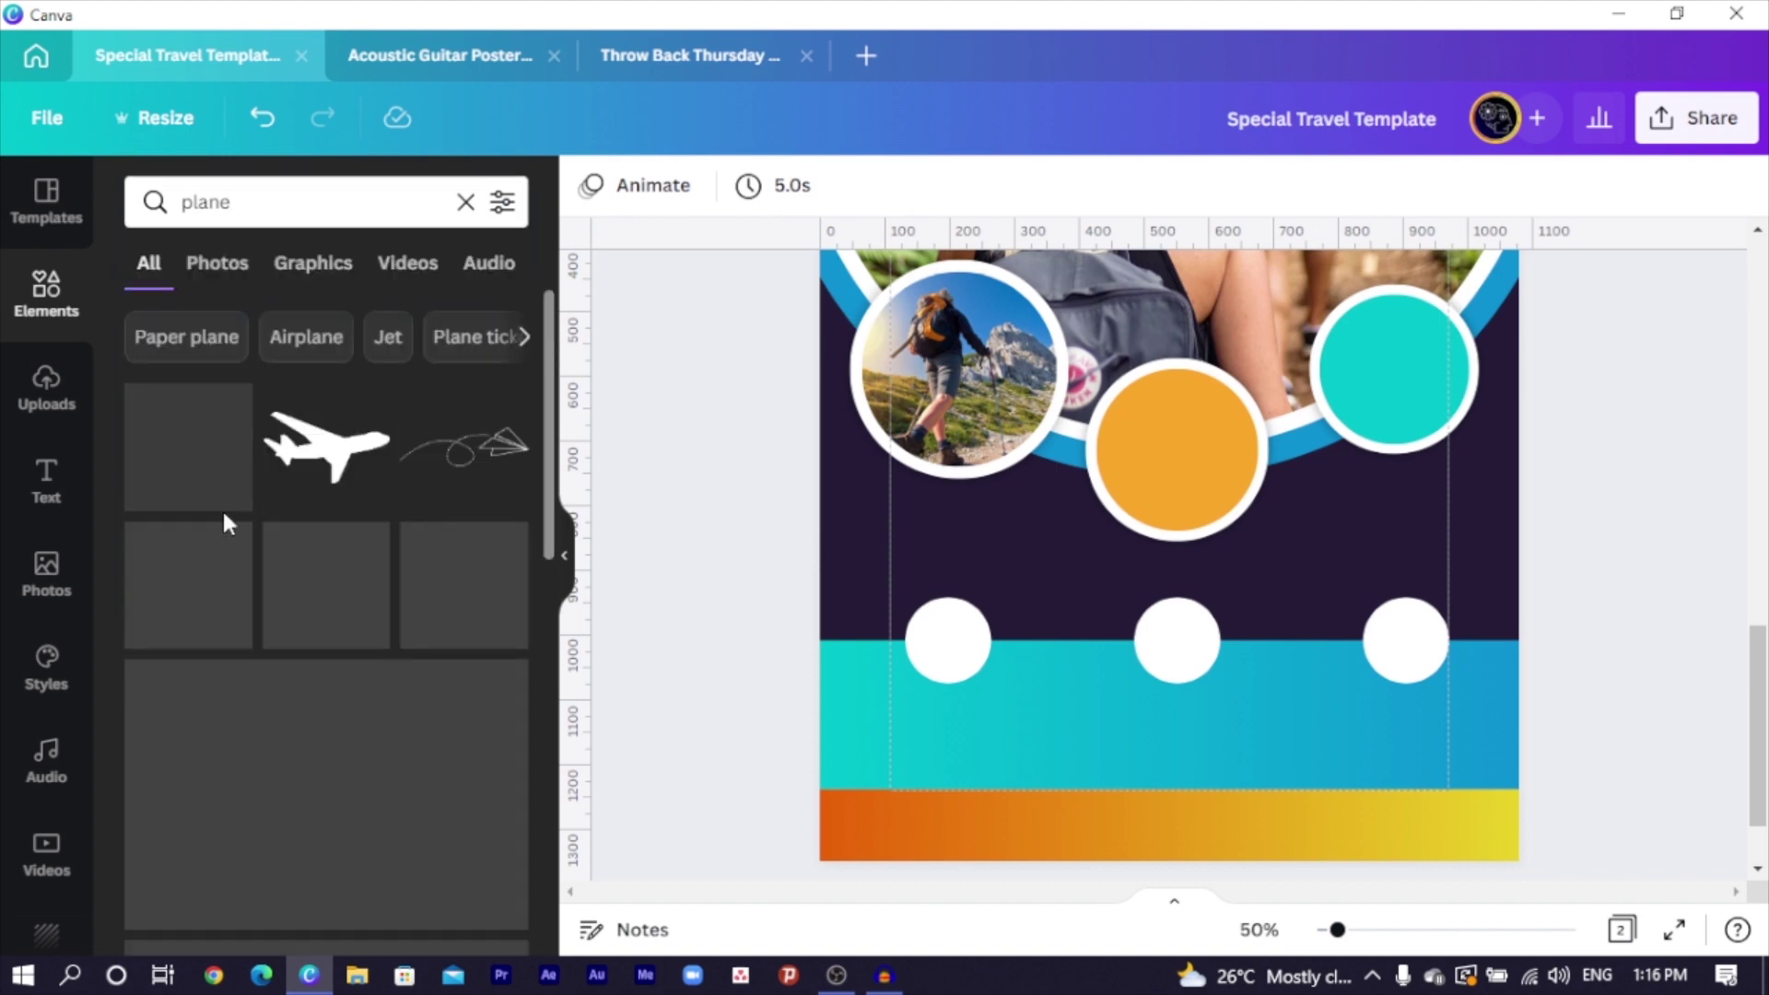
Add the solid upward-pointing airplane graphic, shrink it to about 75 px, and centre it in blue inside the left white circle
{"action": "left_click", "coordinate": [187, 458]}
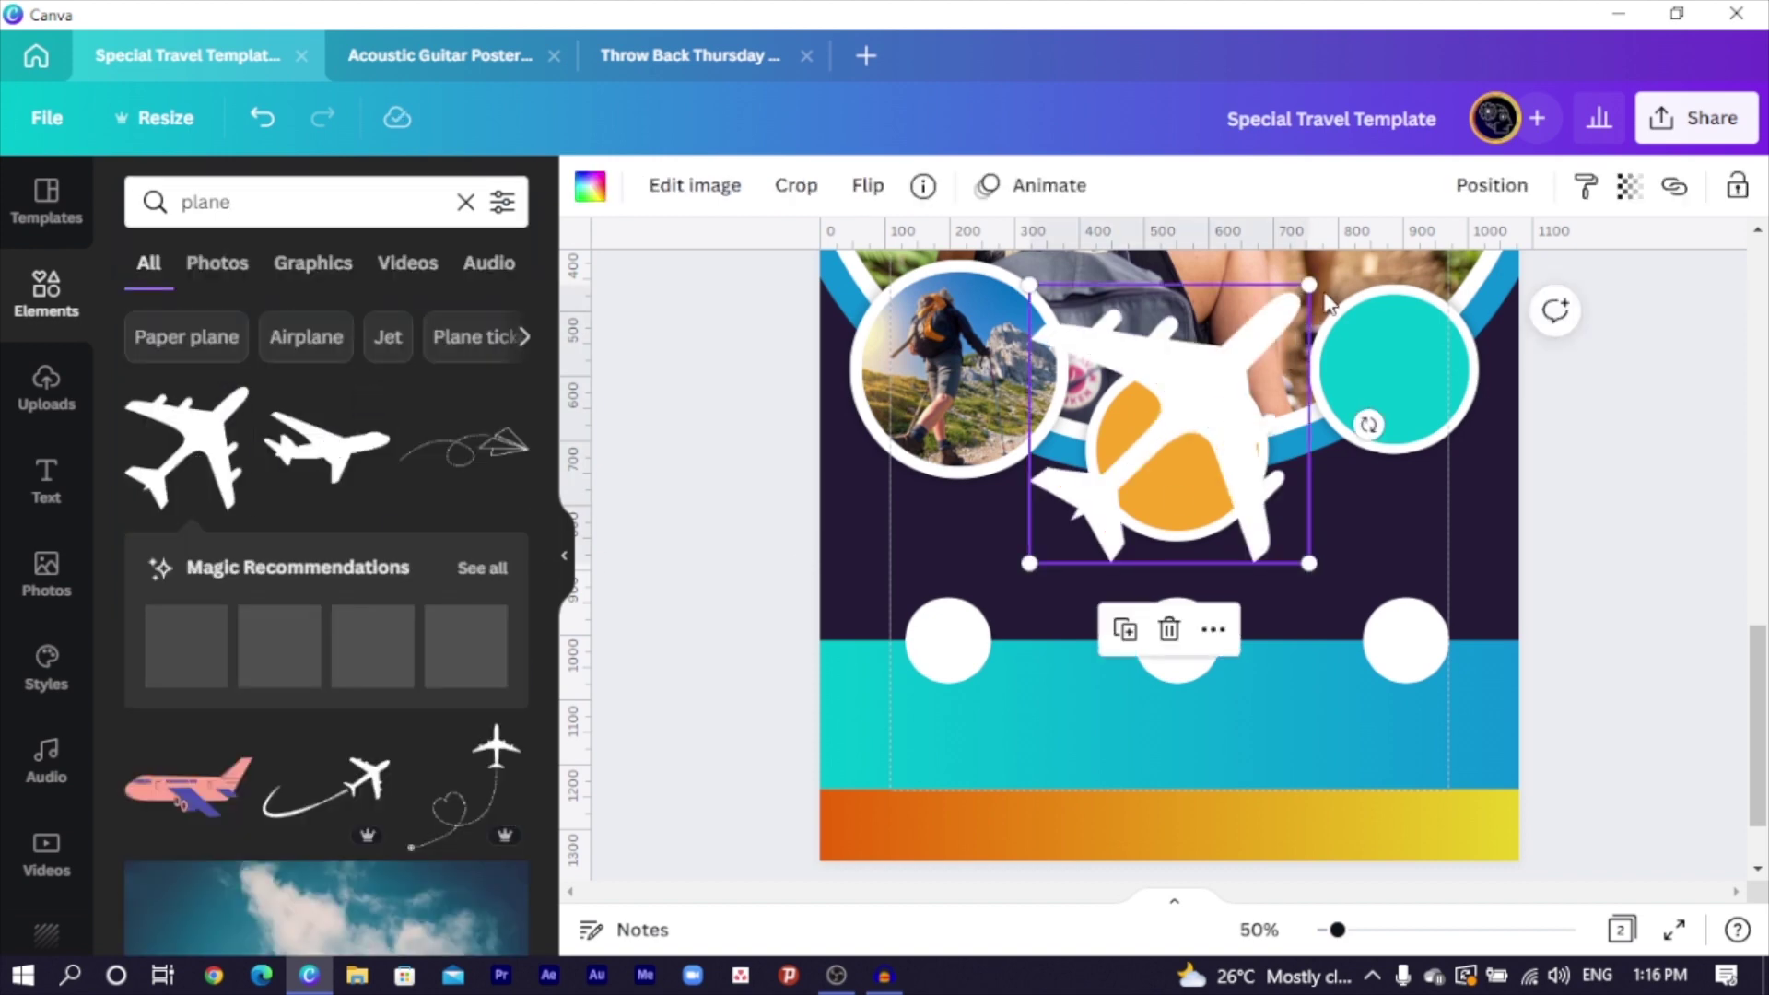
{"action": "left_click", "coordinate": [1311, 278]}
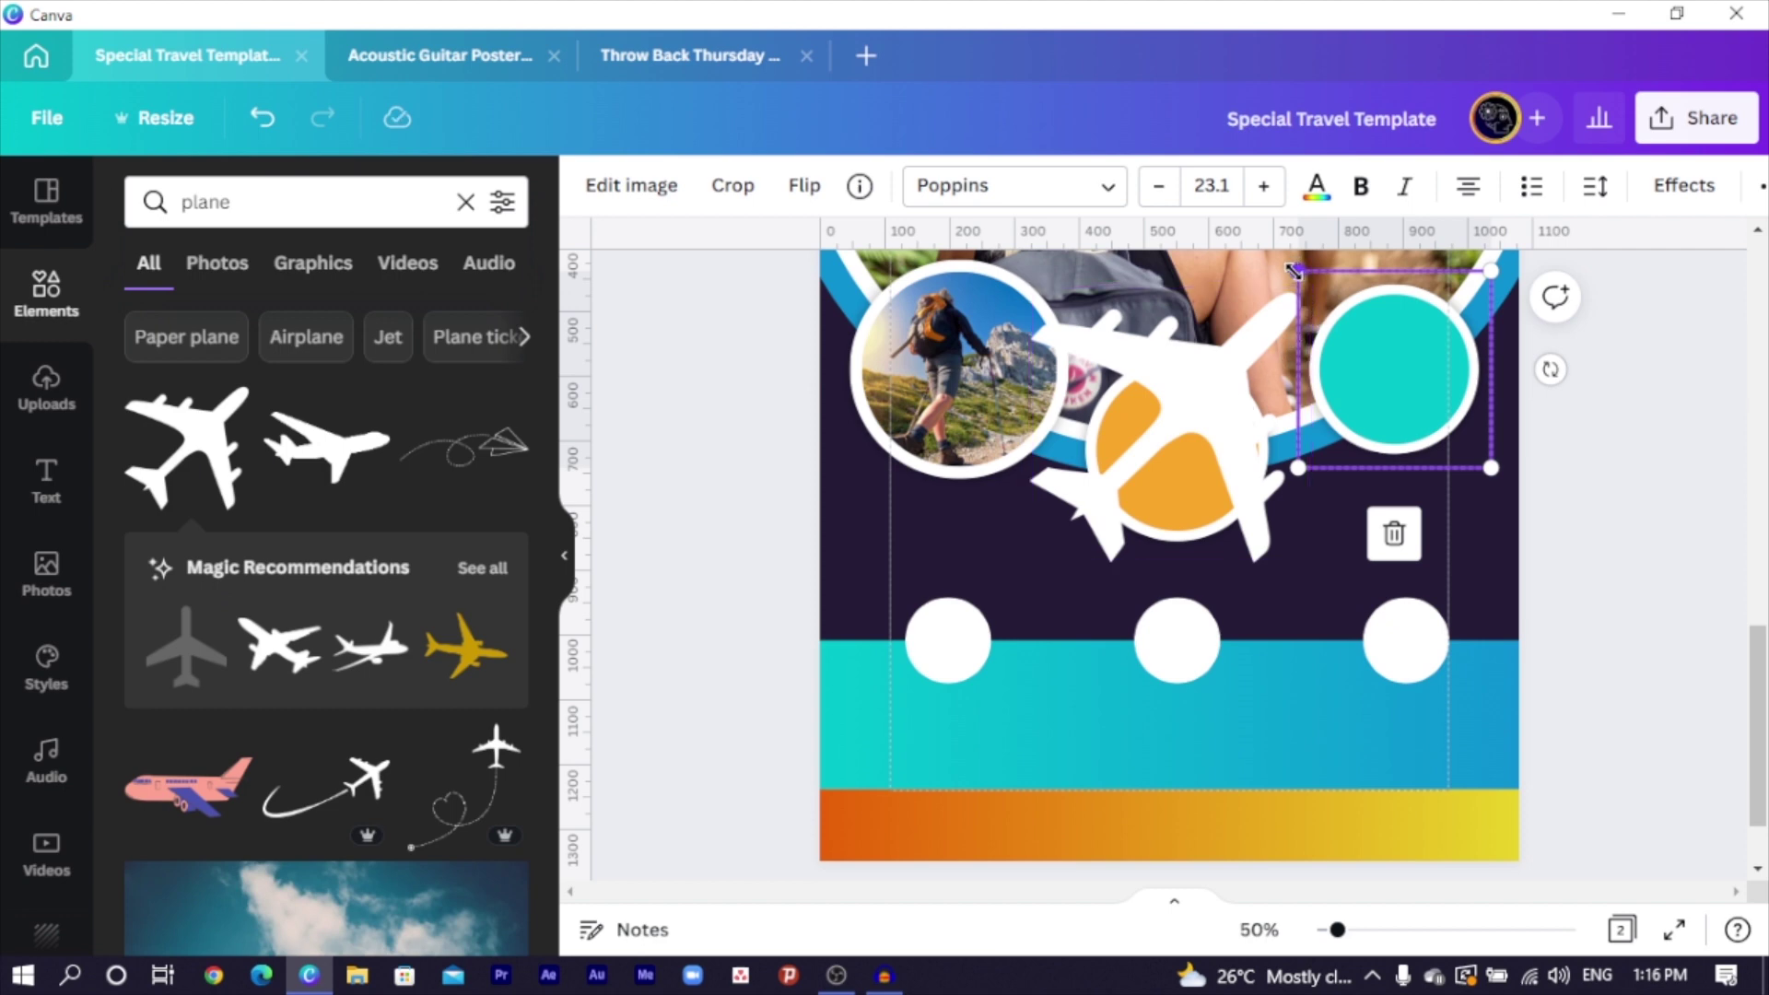
{"action": "left_click_drag", "start_coordinate": [1216, 368], "coordinate": [1148, 462]}
{"action": "left_click_drag", "start_coordinate": [1260, 379], "coordinate": [1026, 611]}
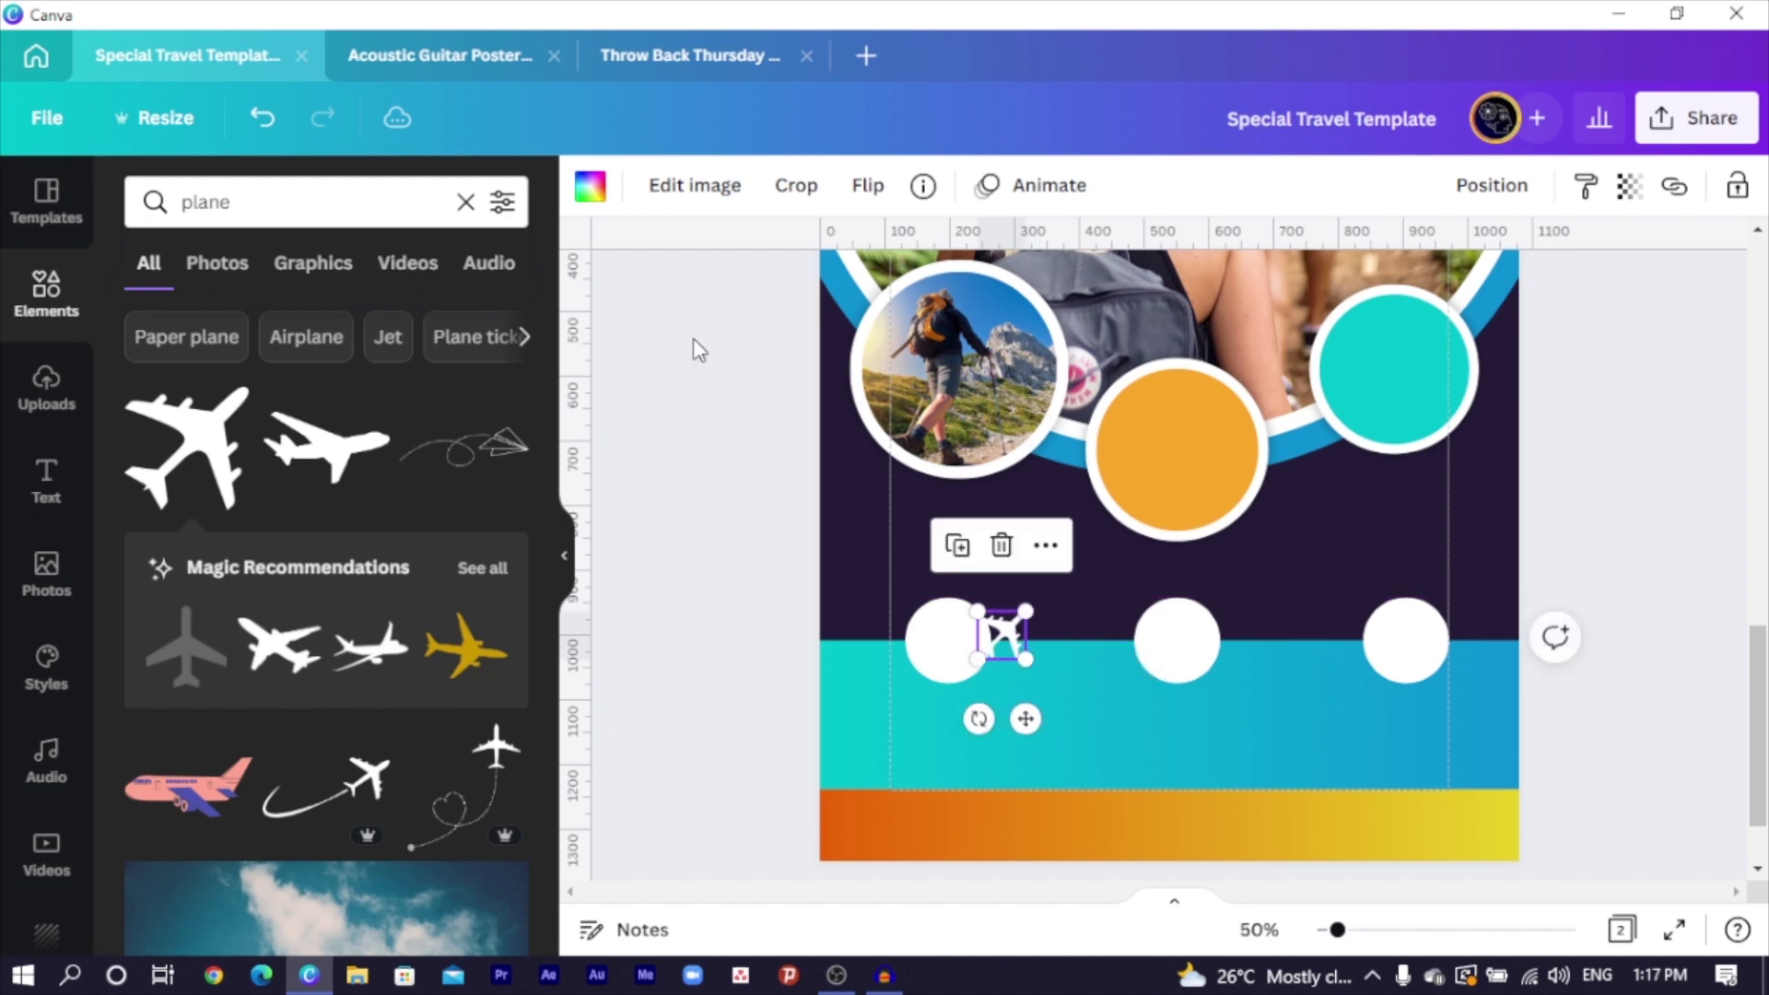
{"action": "left_click", "coordinate": [590, 185]}
{"action": "left_click", "coordinate": [360, 321]}
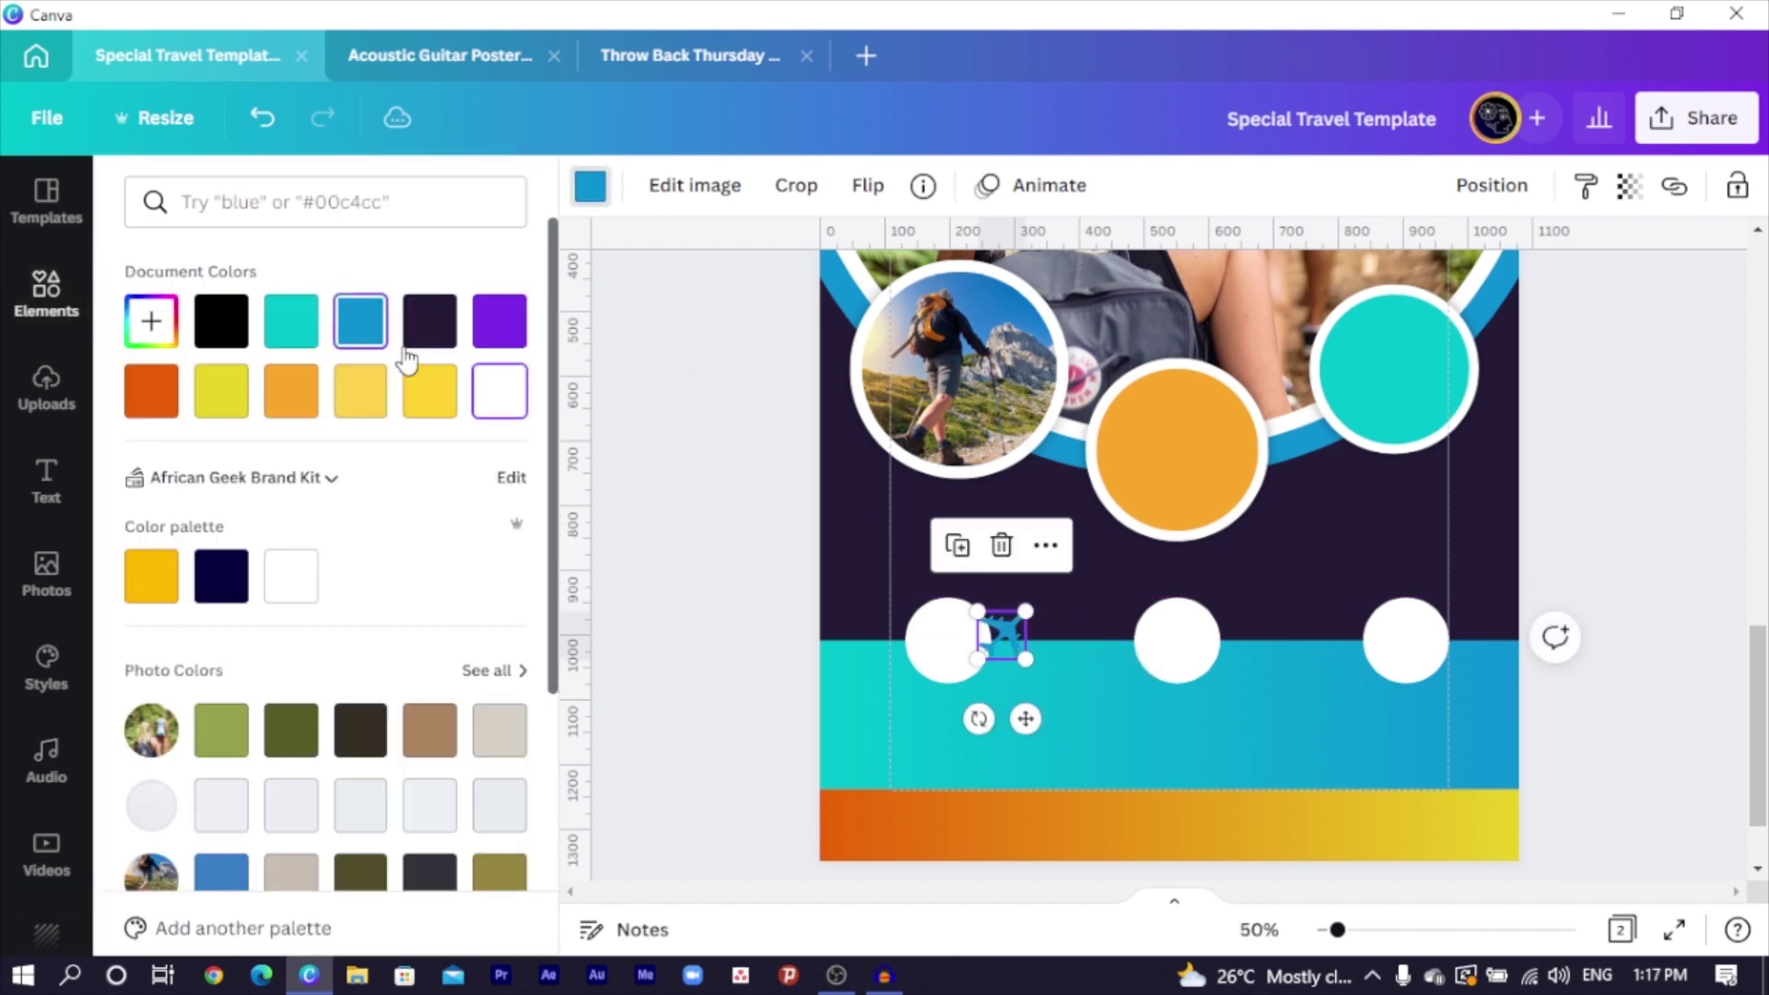
{"action": "left_click_drag", "start_coordinate": [999, 638], "coordinate": [964, 637]}
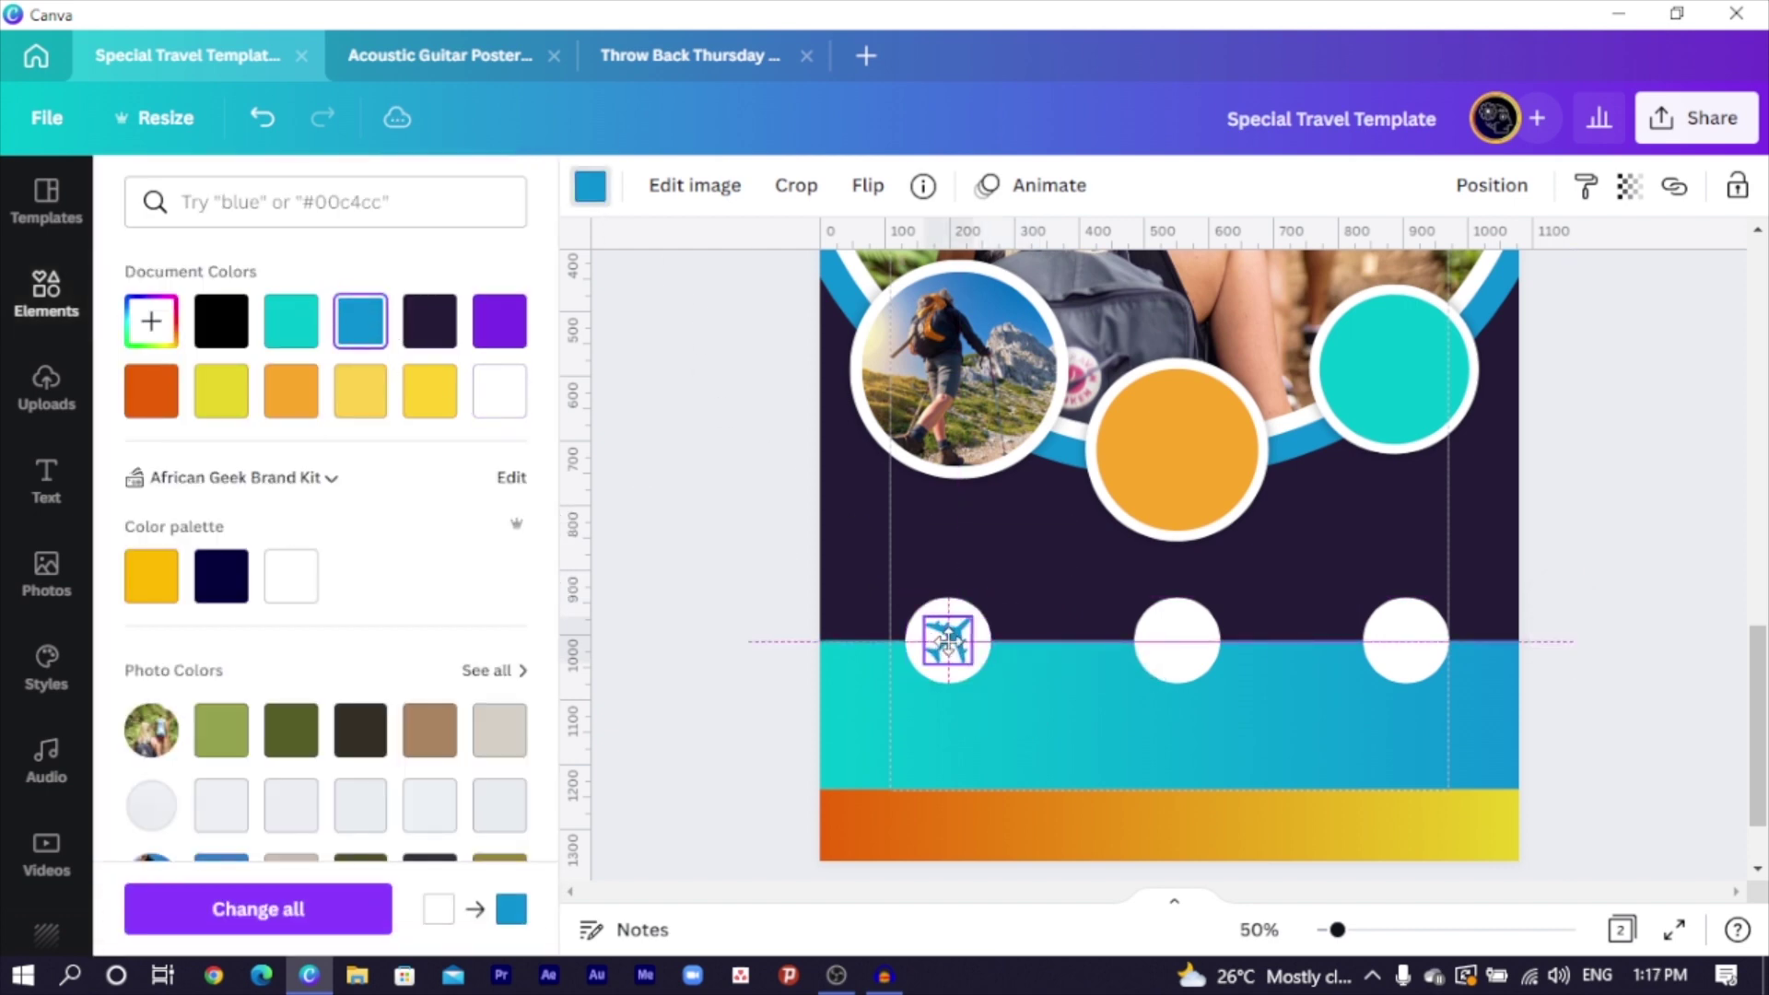
Check the icons used on page 1 and search the elements library for "location"
{"action": "left_click", "coordinate": [46, 293]}
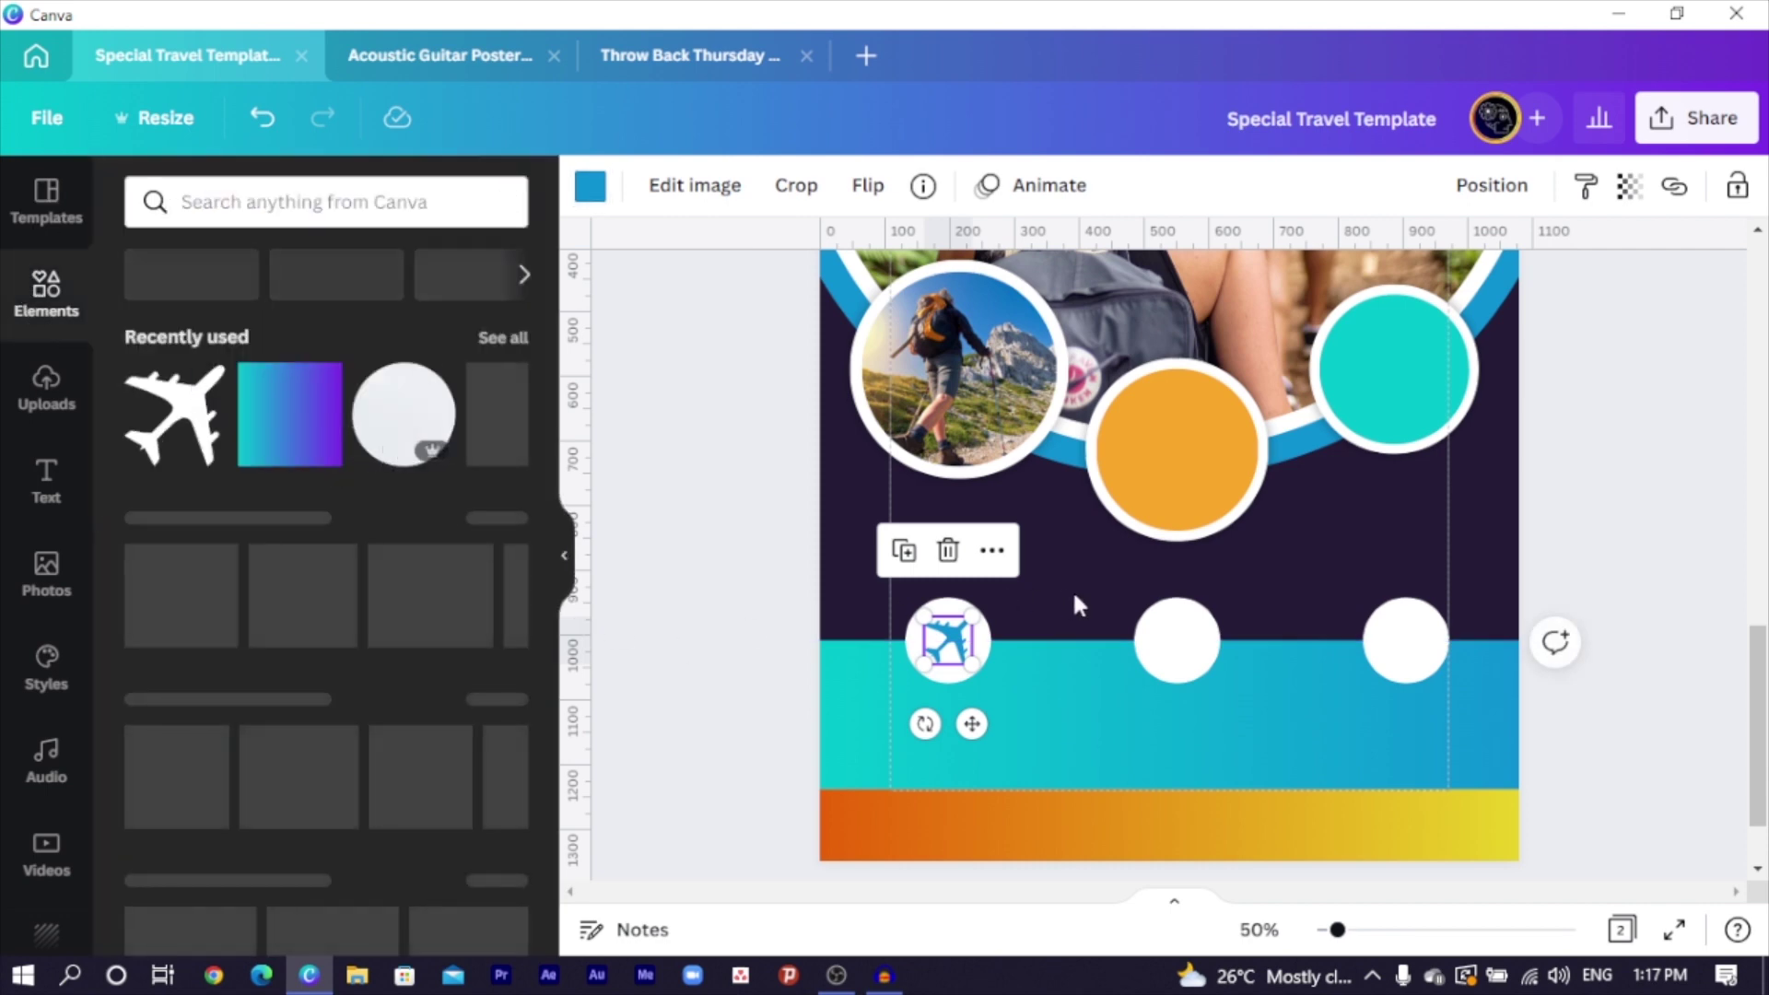
{"action": "left_click_drag", "start_coordinate": [1757, 706], "coordinate": [1758, 476]}
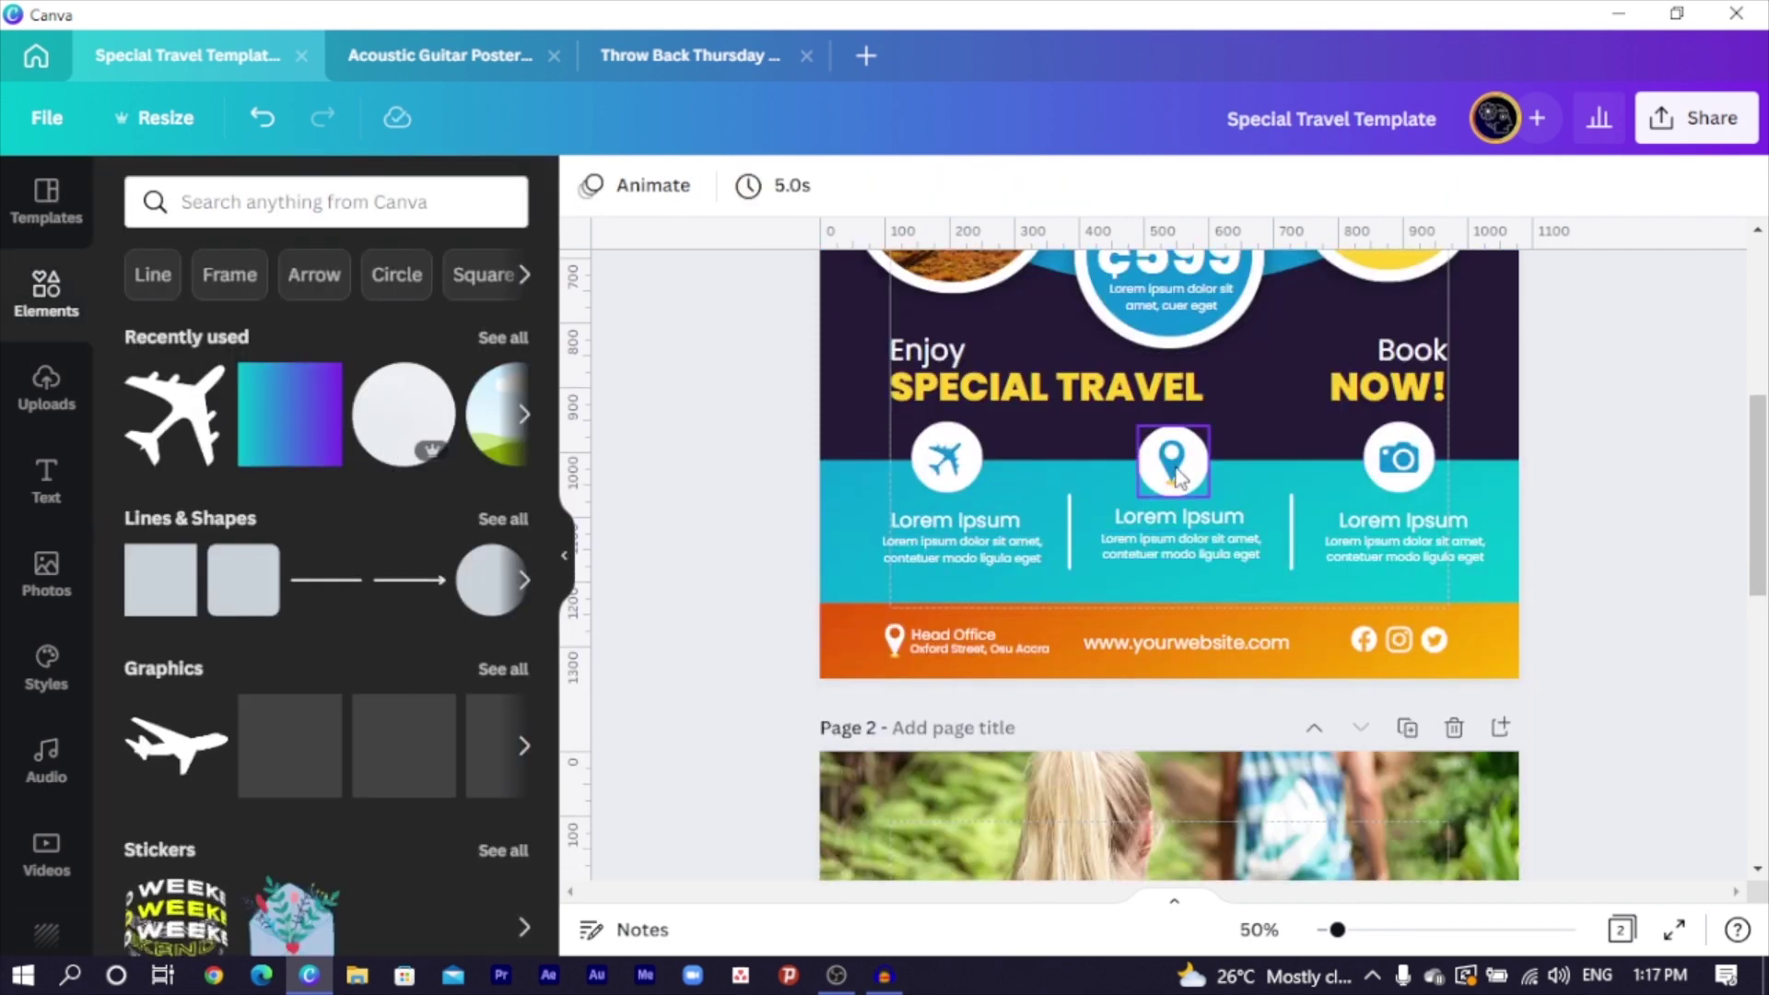
{"action": "scroll", "coordinate": [1362, 468], "scroll_direction": "down", "scroll_amount": 8}
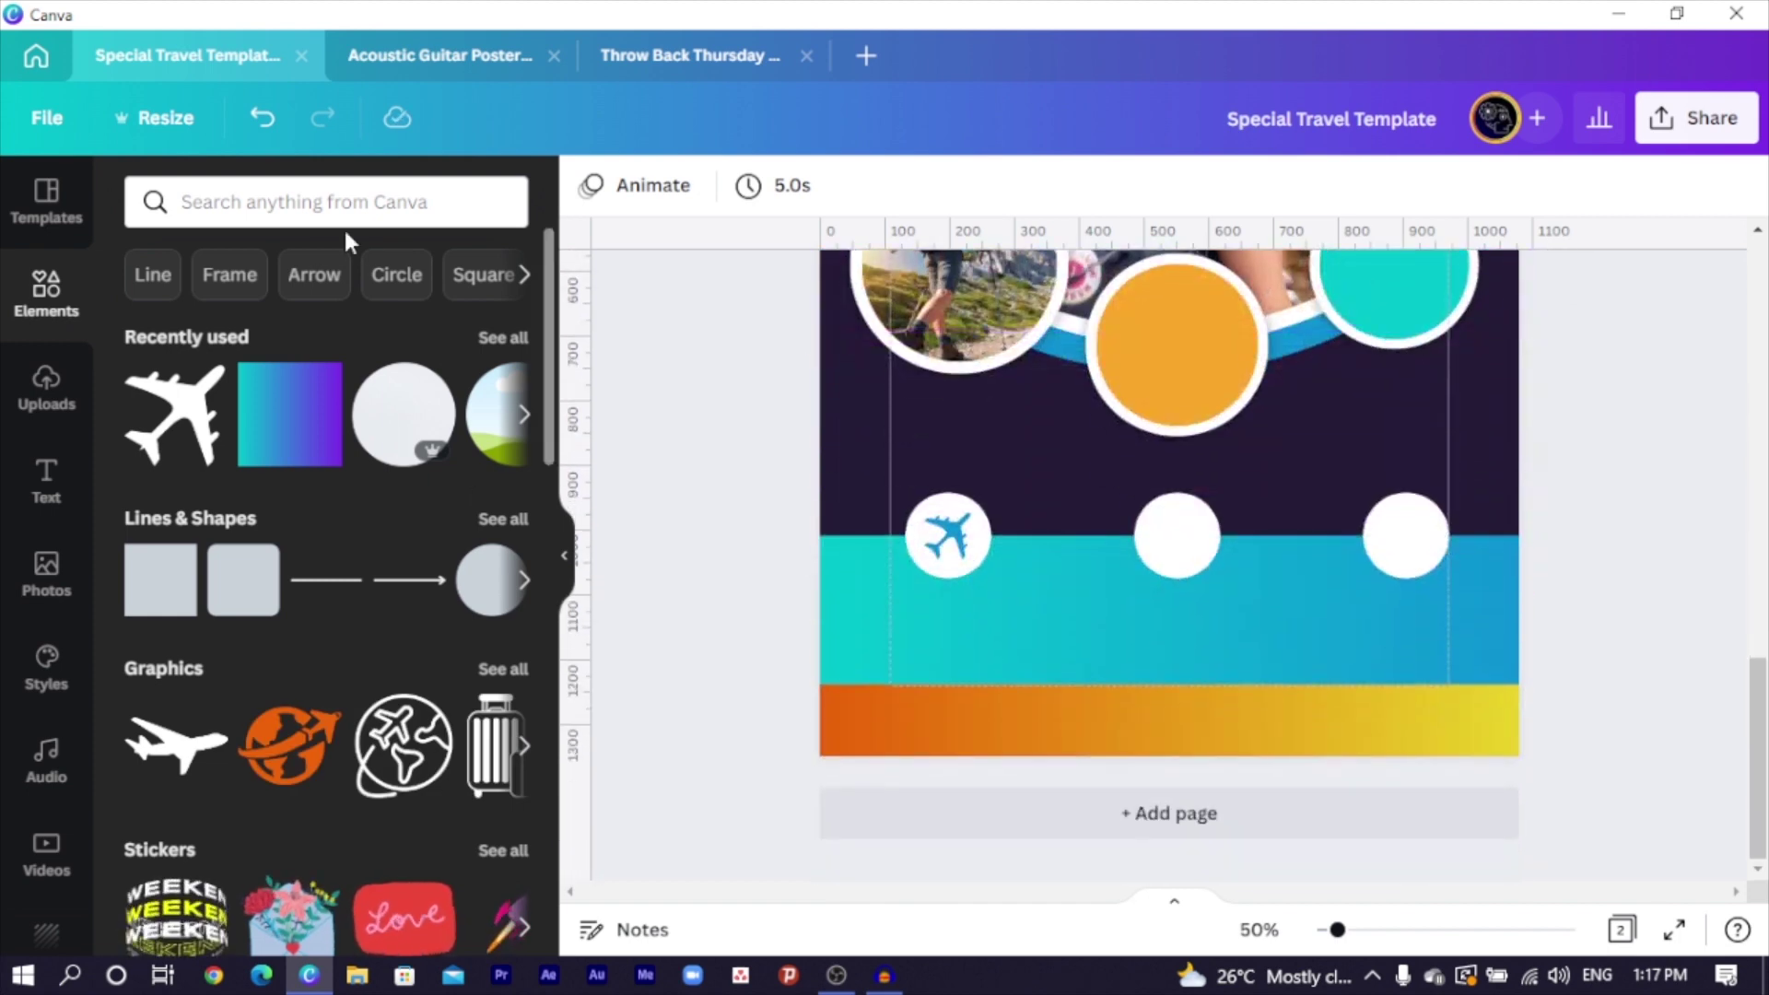
{"action": "left_click", "coordinate": [379, 201]}
{"action": "type", "text": "location"}
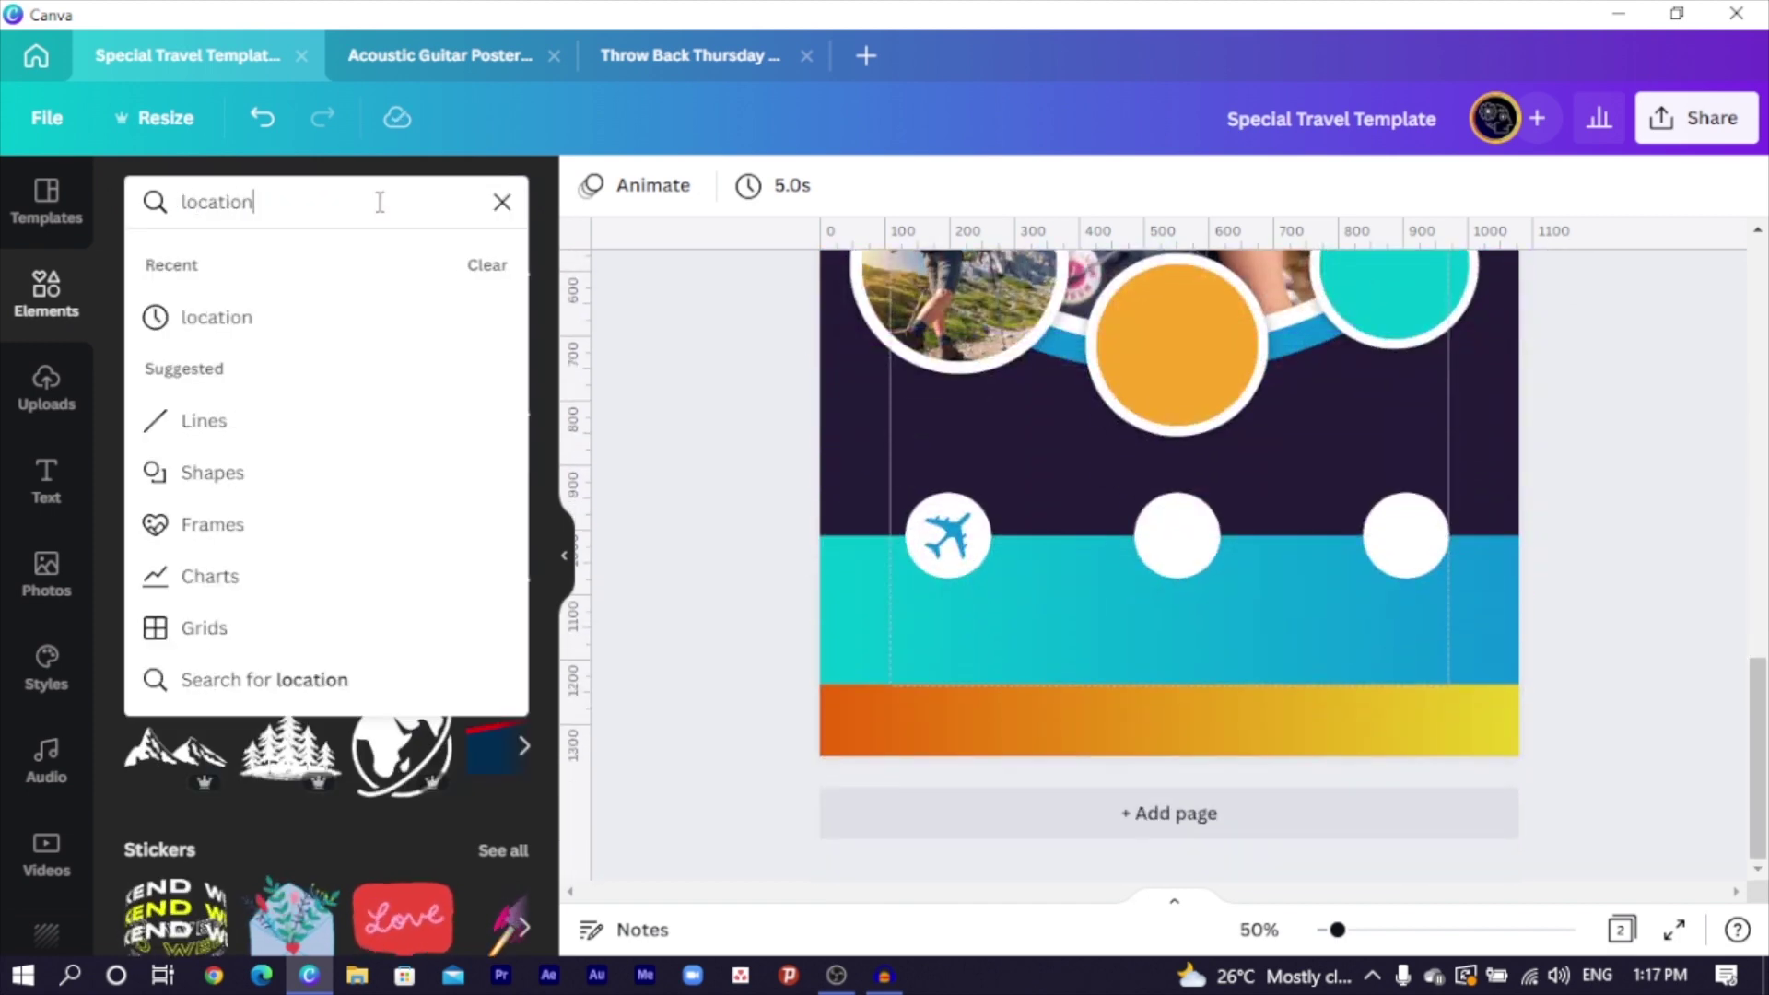
{"action": "key", "text": "Return"}
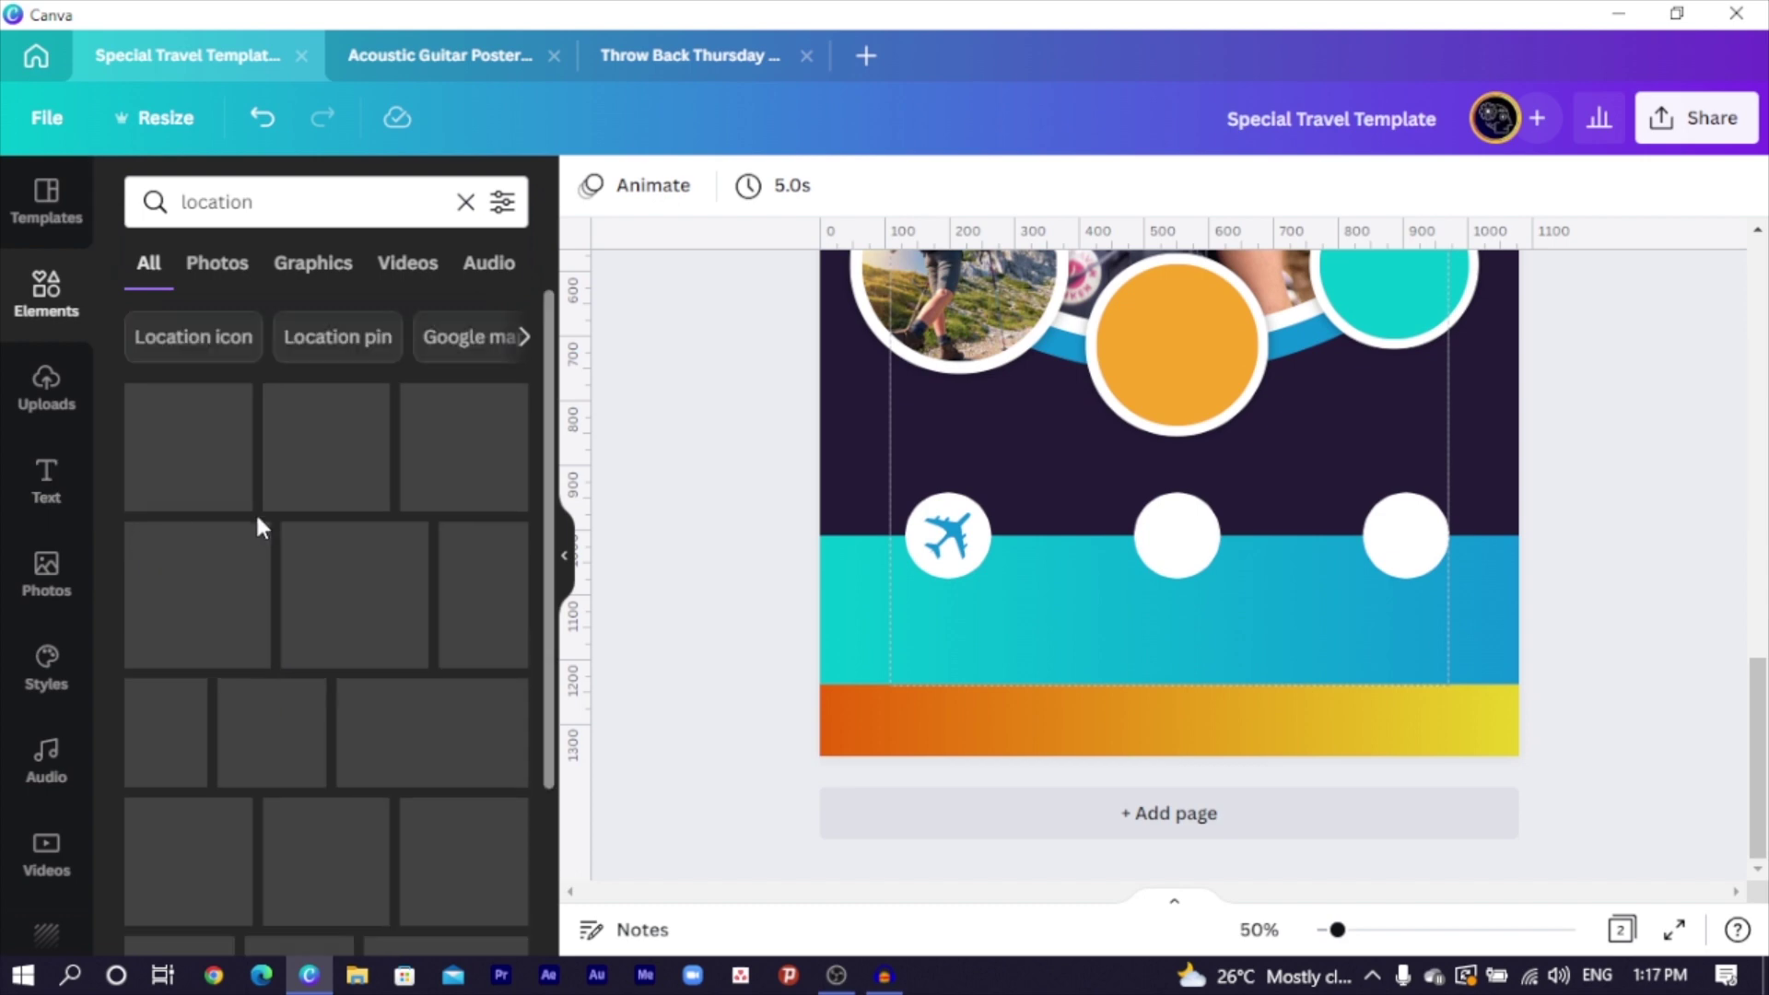
Add the solid location pin, shrunk to fit the middle white circle, and recolour it blue
{"action": "left_click", "coordinate": [212, 459]}
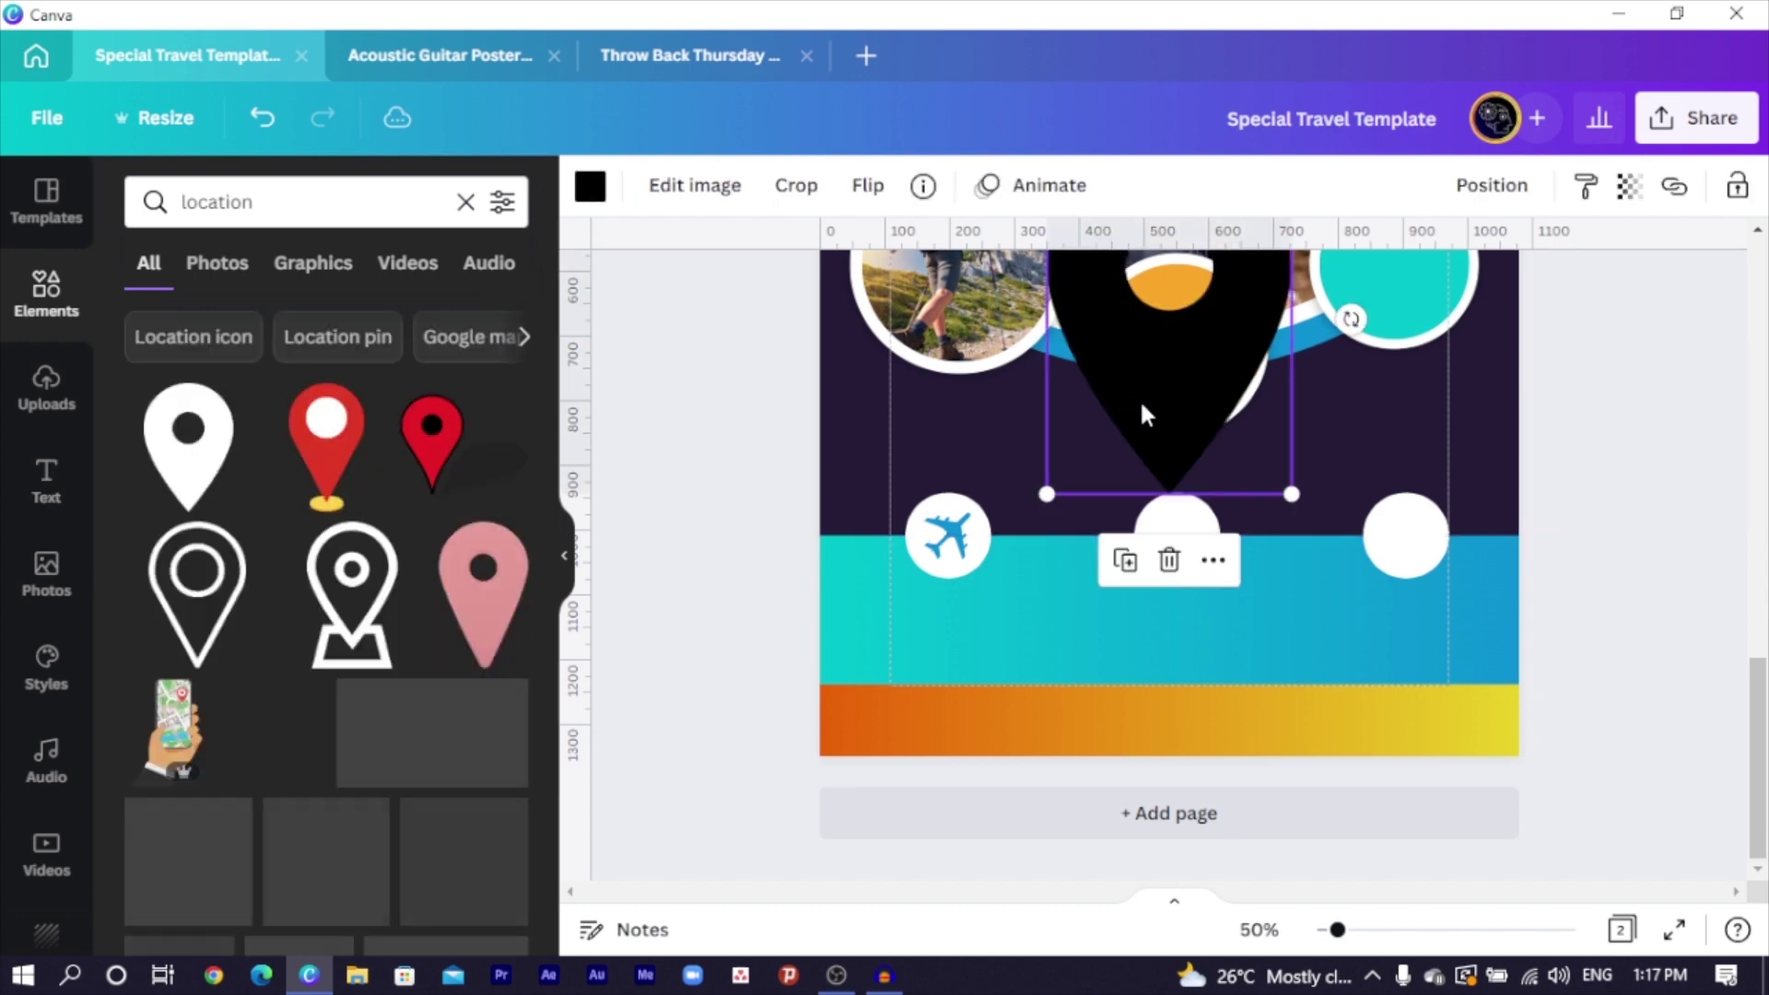
{"action": "left_click_drag", "start_coordinate": [1165, 394], "coordinate": [1192, 463]}
{"action": "left_click_drag", "start_coordinate": [1134, 360], "coordinate": [1098, 488]}
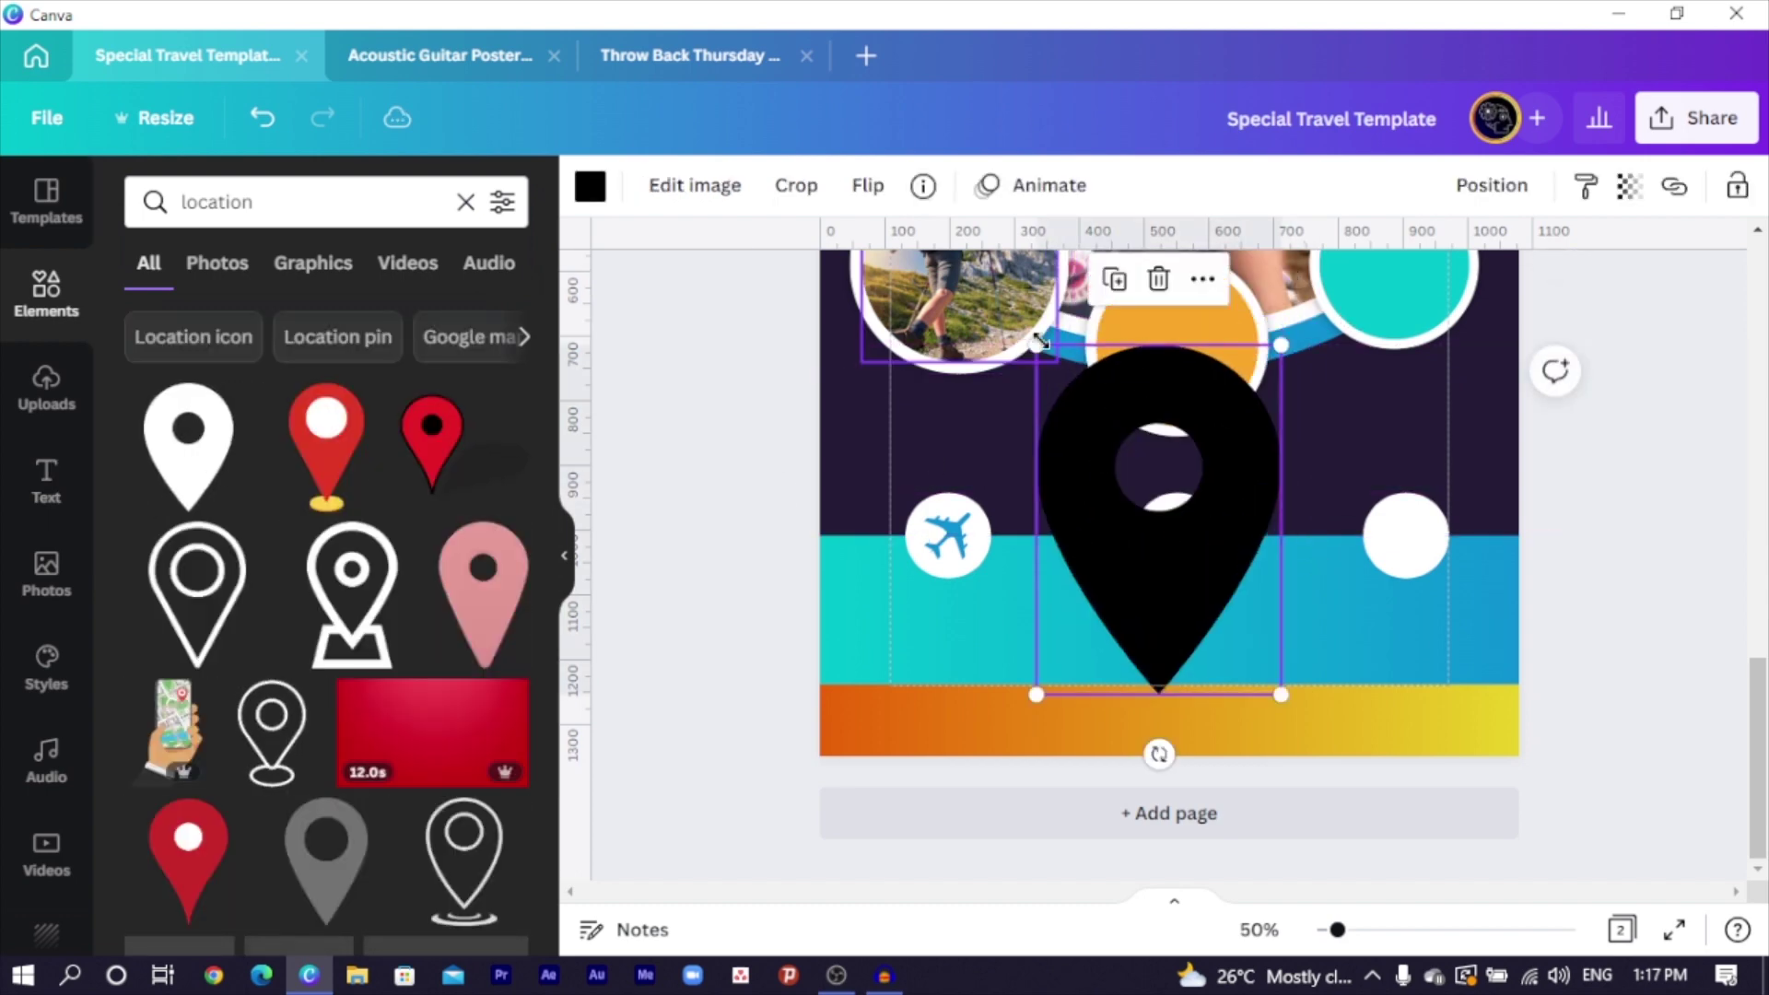
{"action": "left_click_drag", "start_coordinate": [1037, 347], "coordinate": [1176, 543]}
{"action": "left_click", "coordinate": [591, 187]}
{"action": "left_click", "coordinate": [342, 349]}
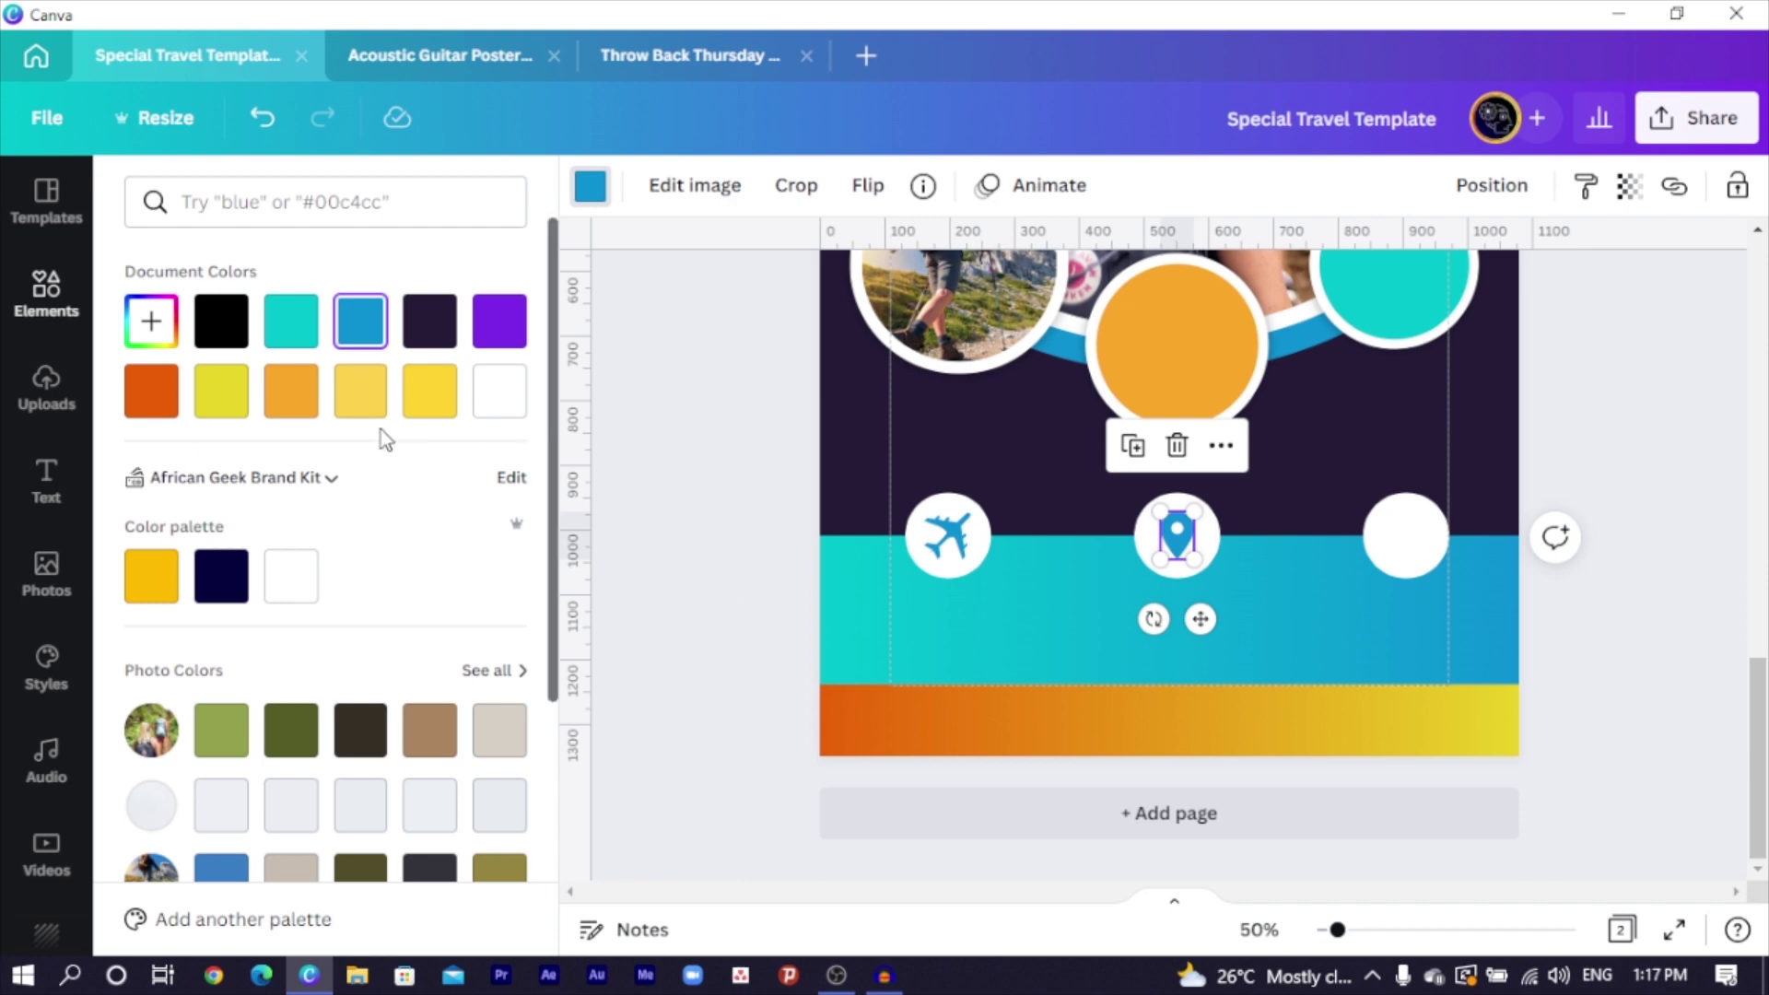
Search the elements library for "camera"
{"action": "left_click", "coordinate": [33, 304]}
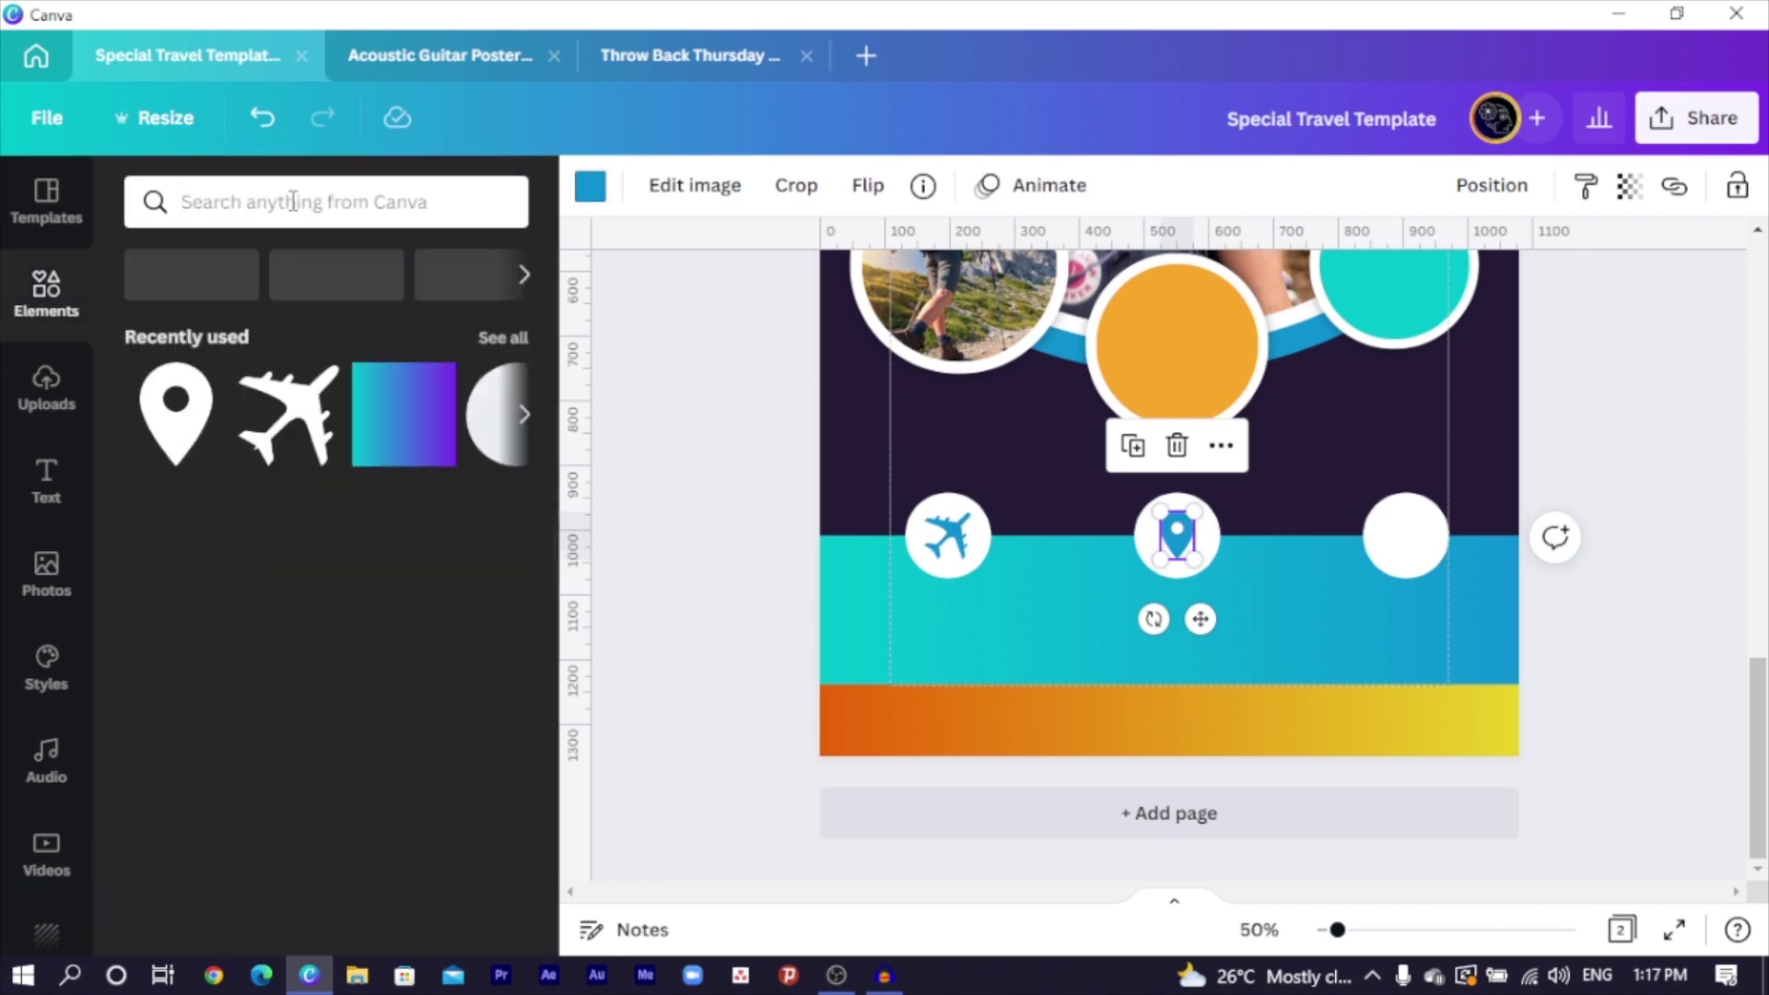
{"action": "left_click", "coordinate": [292, 199]}
{"action": "type", "text": "d"}
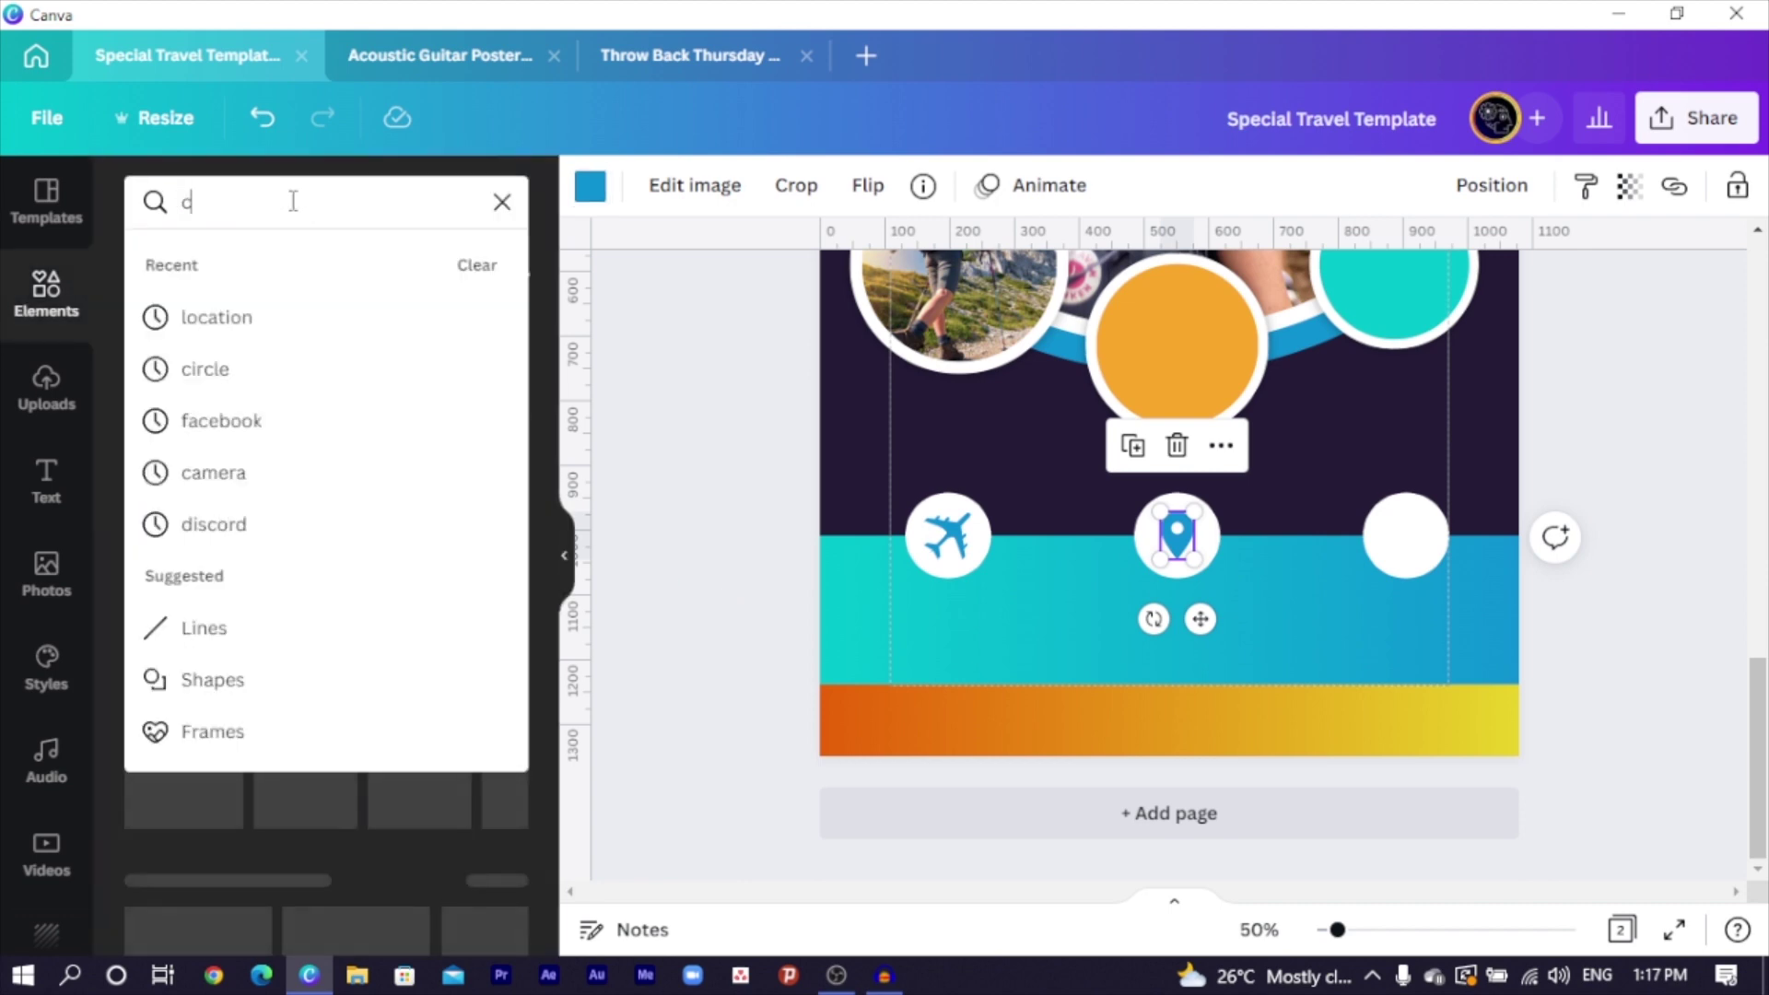
{"action": "type", "text": "amera"}
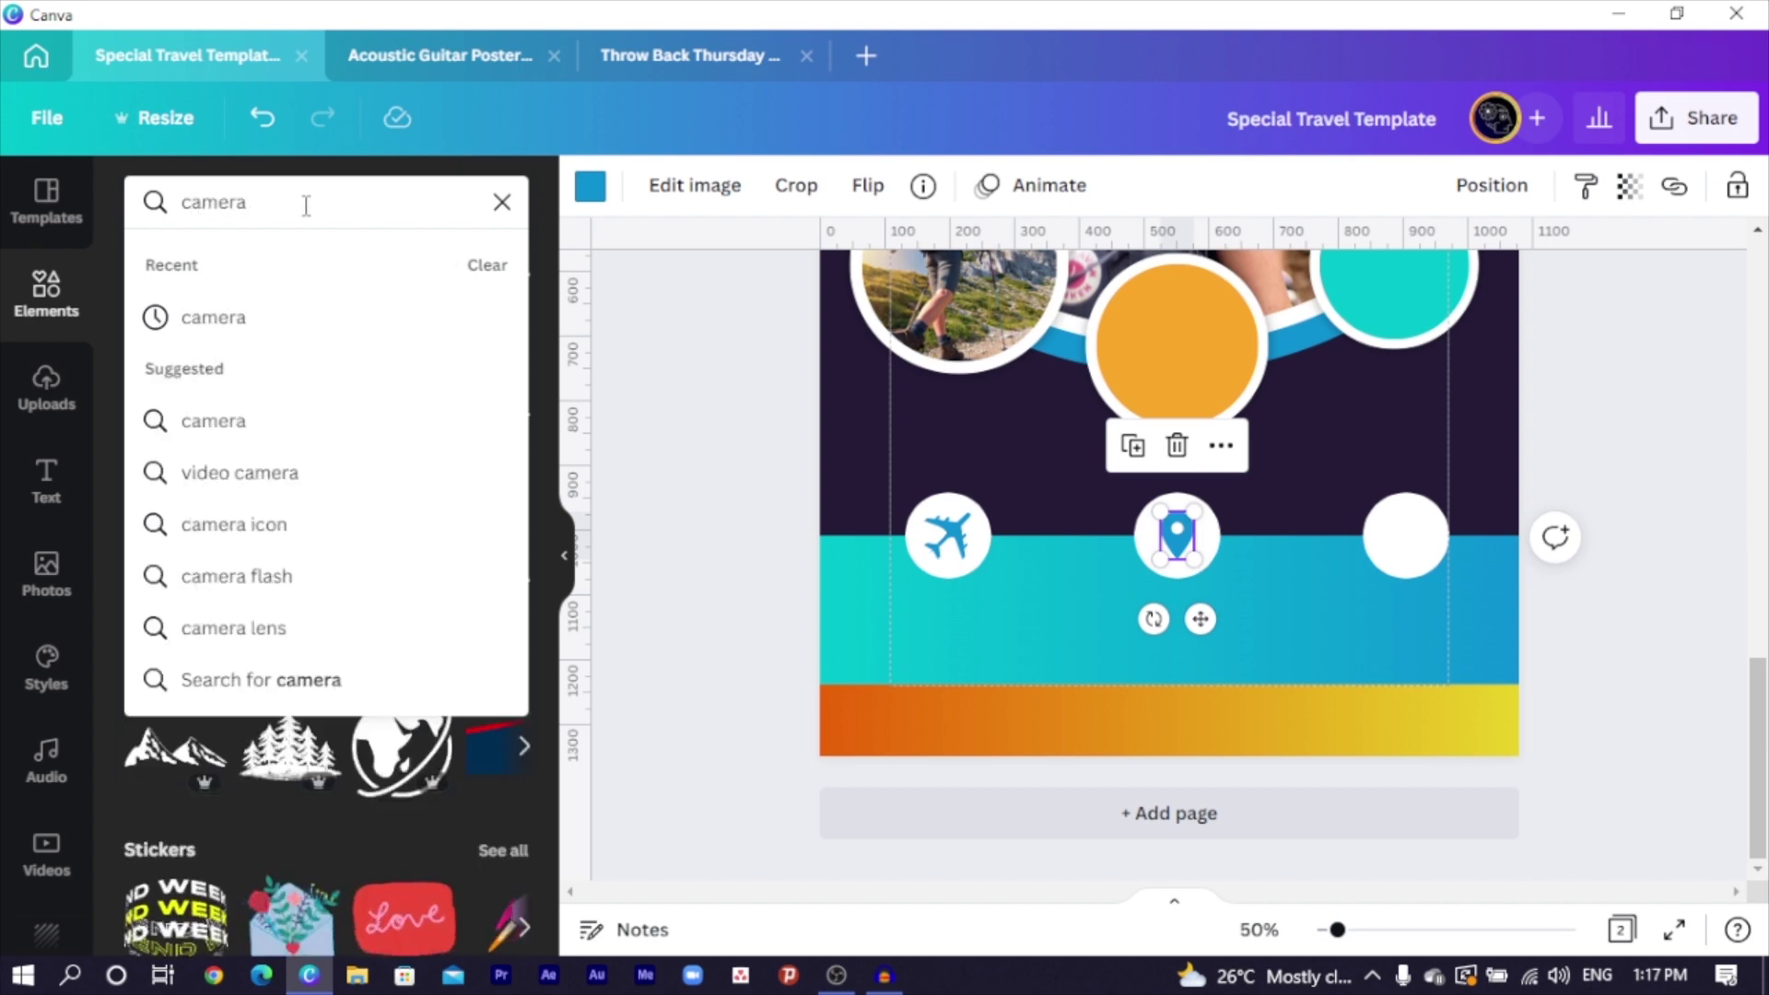
{"action": "key", "text": "Return"}
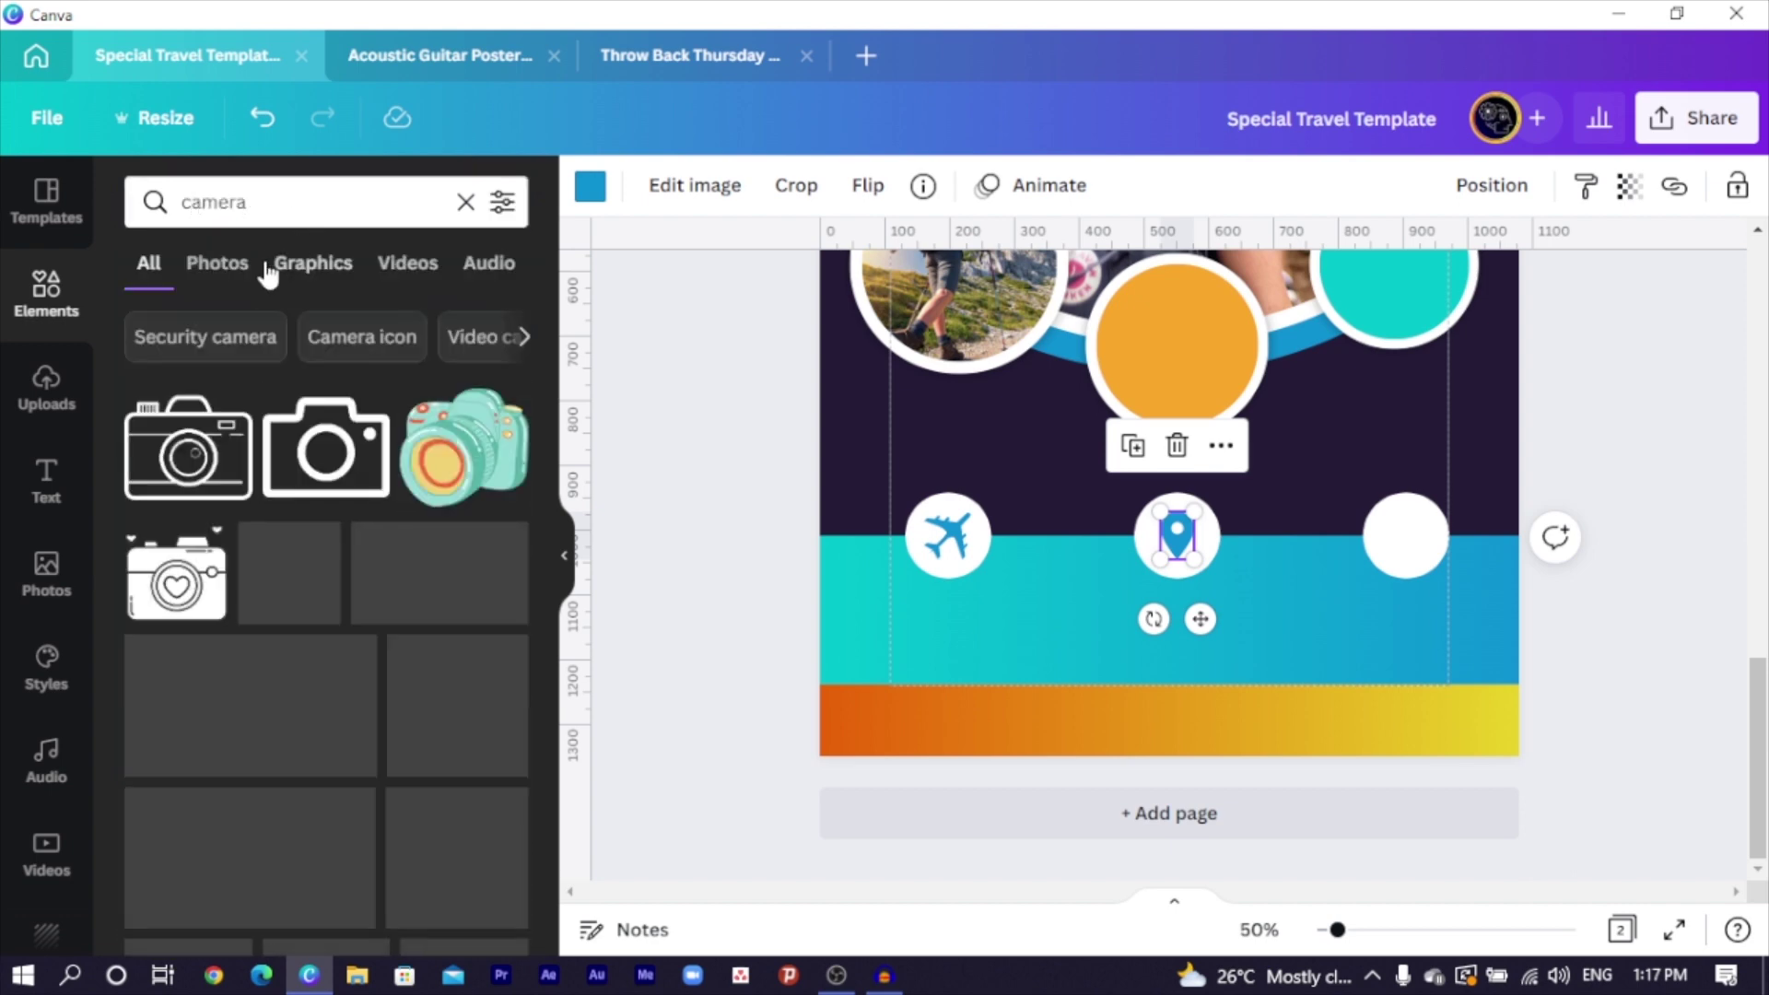
Add the solid camera icon, shrunk to fit the right white circle, and recolour it blue
{"action": "left_click", "coordinate": [292, 603]}
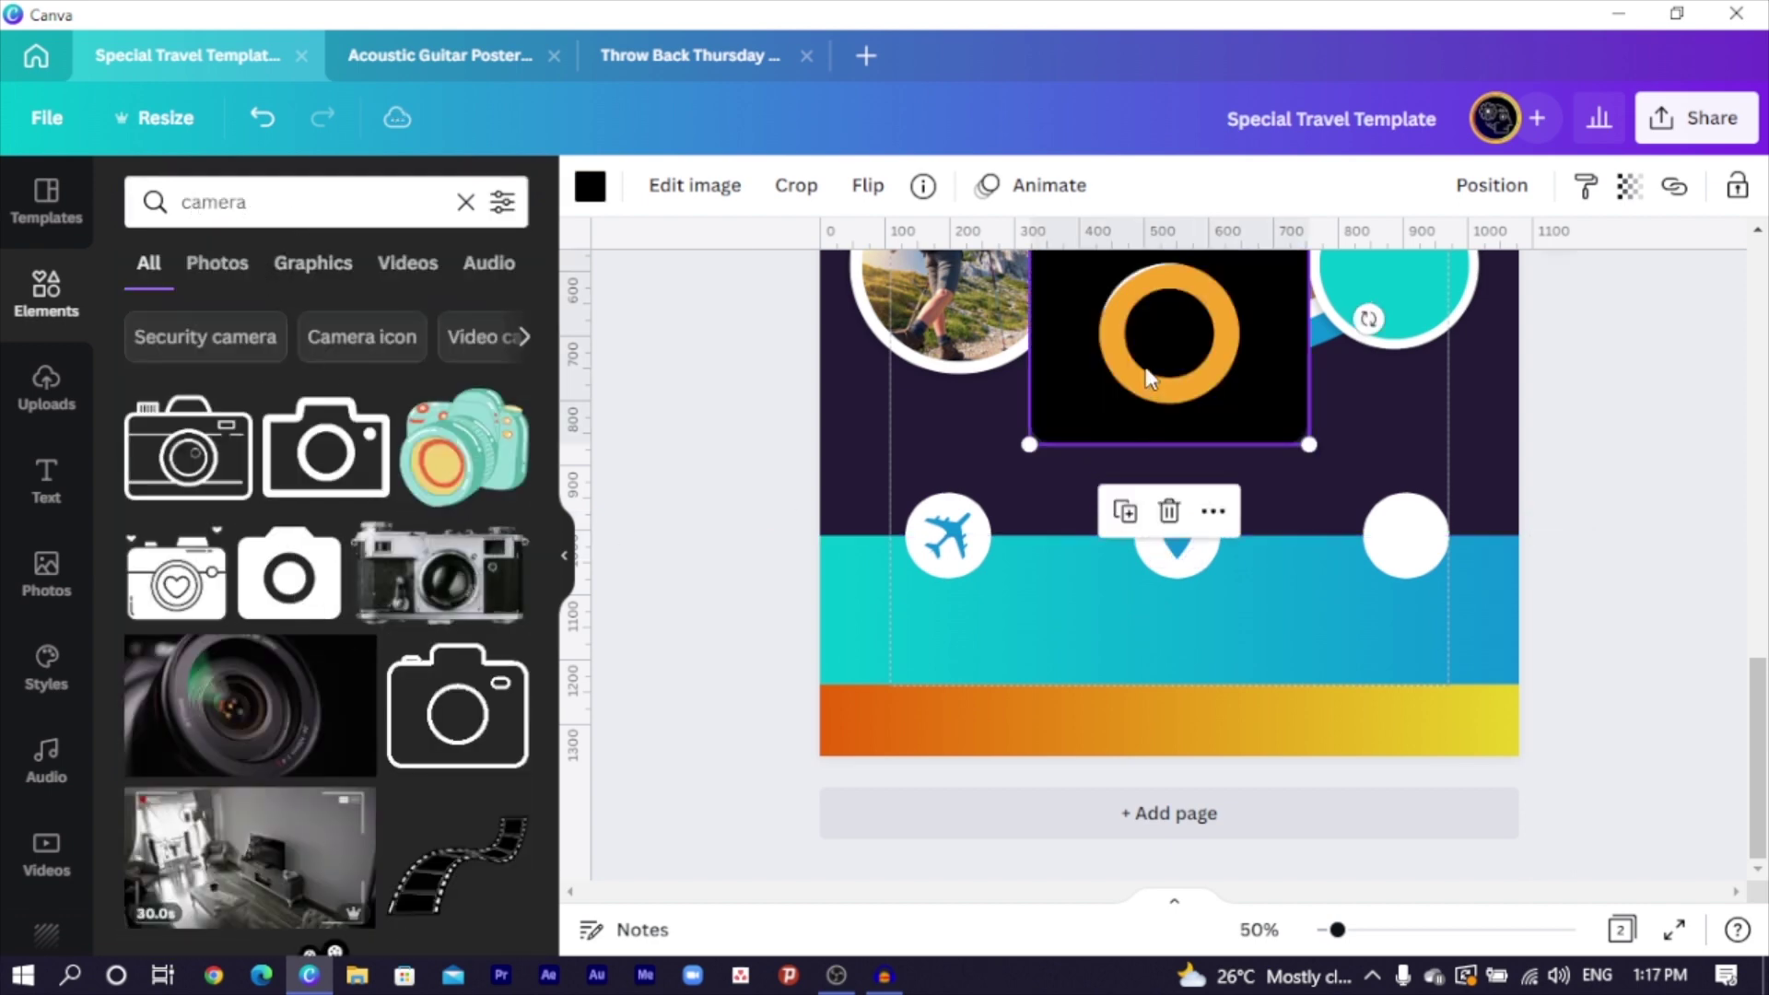
{"action": "left_click_drag", "start_coordinate": [1147, 408], "coordinate": [1255, 517]}
{"action": "left_click_drag", "start_coordinate": [1142, 346], "coordinate": [1411, 546]}
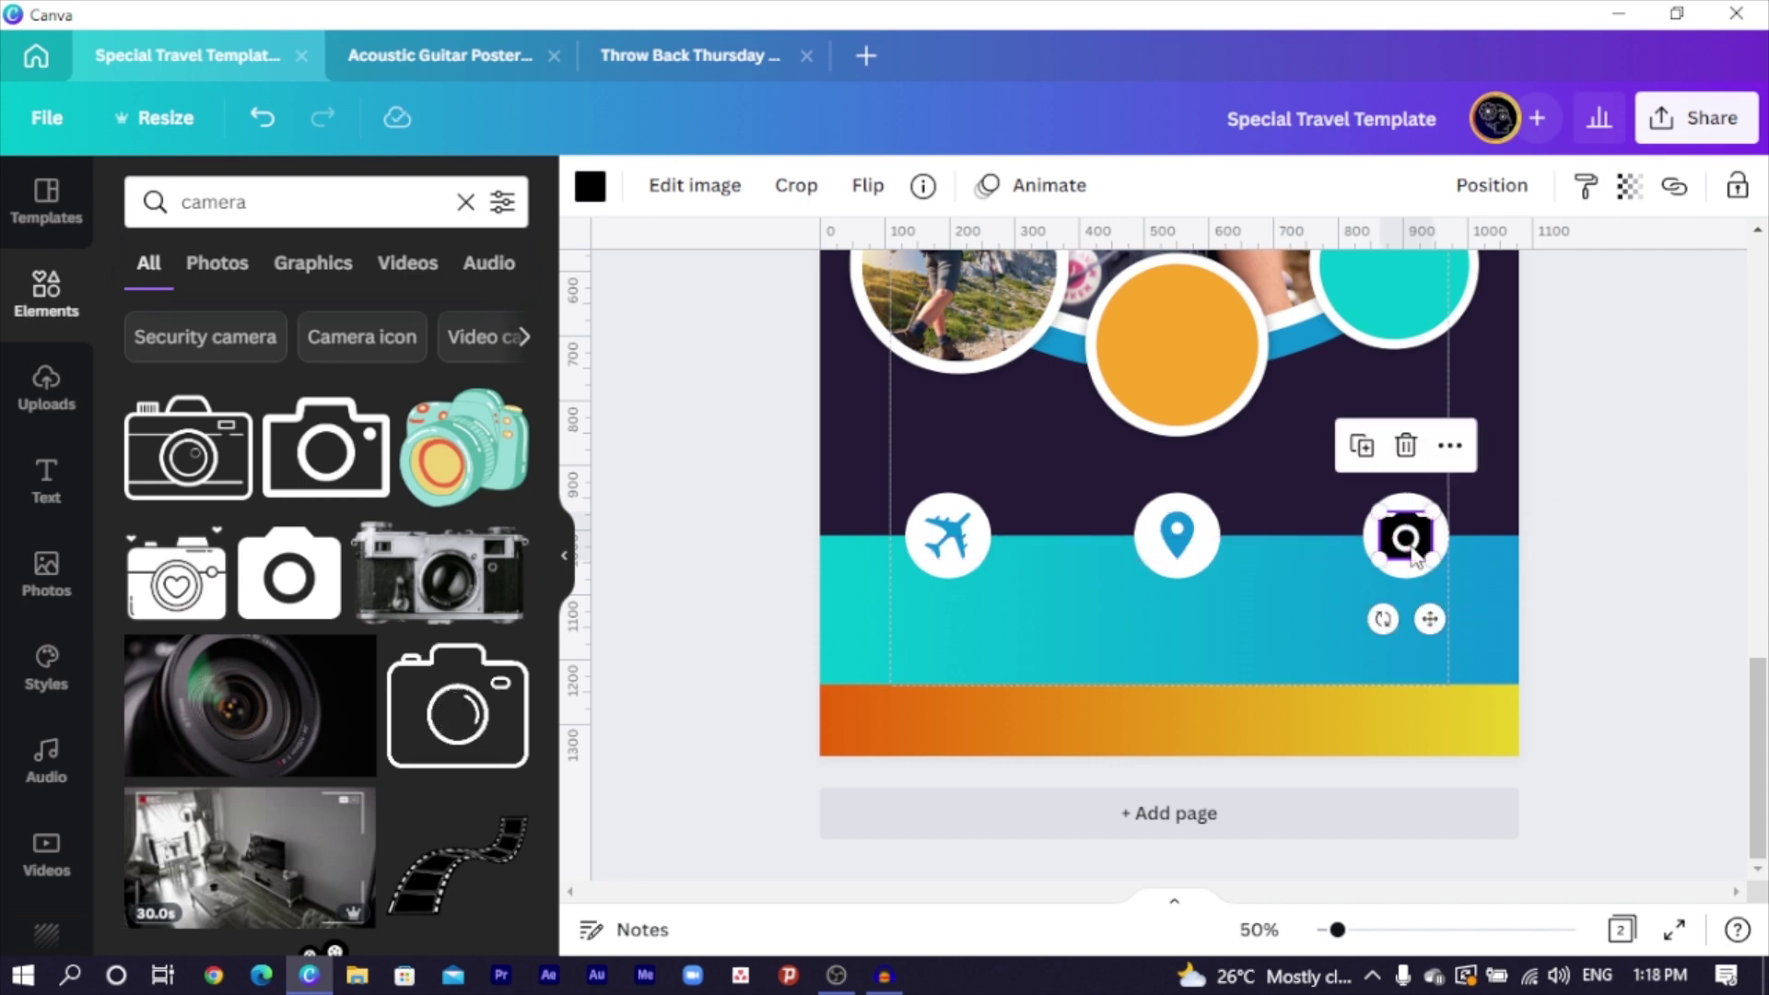
{"action": "left_click", "coordinate": [591, 187]}
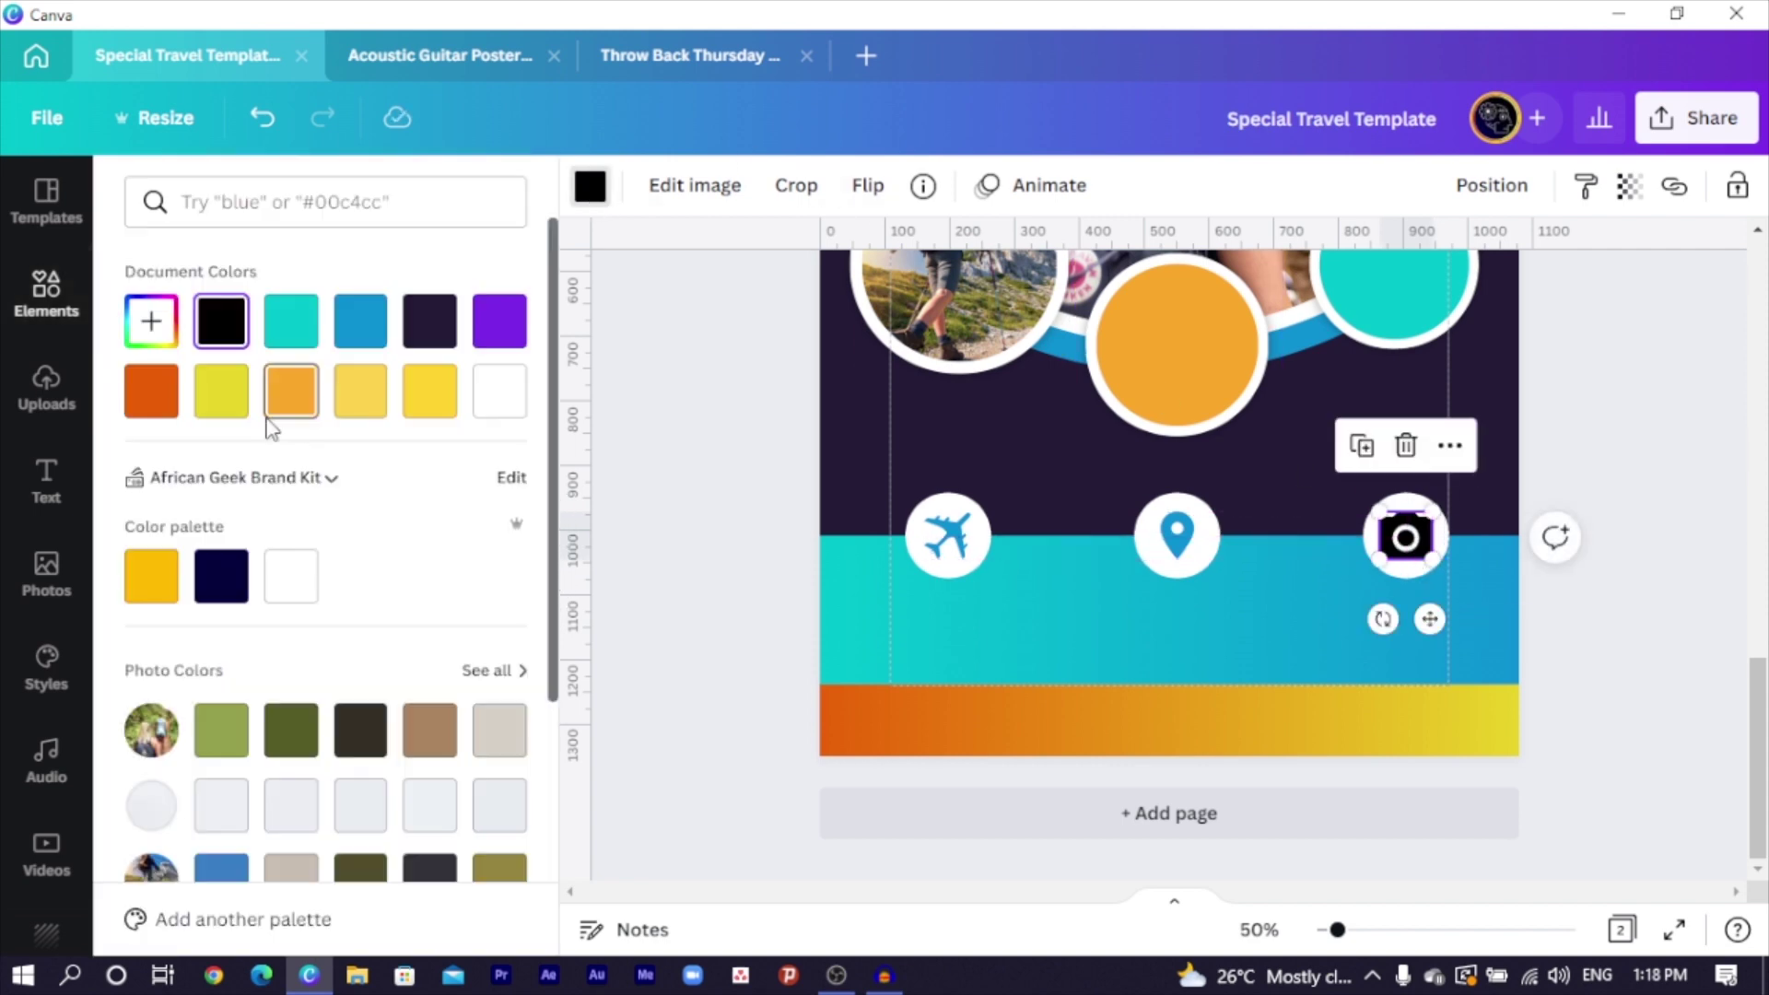
{"action": "left_click", "coordinate": [374, 324]}
{"action": "left_click", "coordinate": [594, 574]}
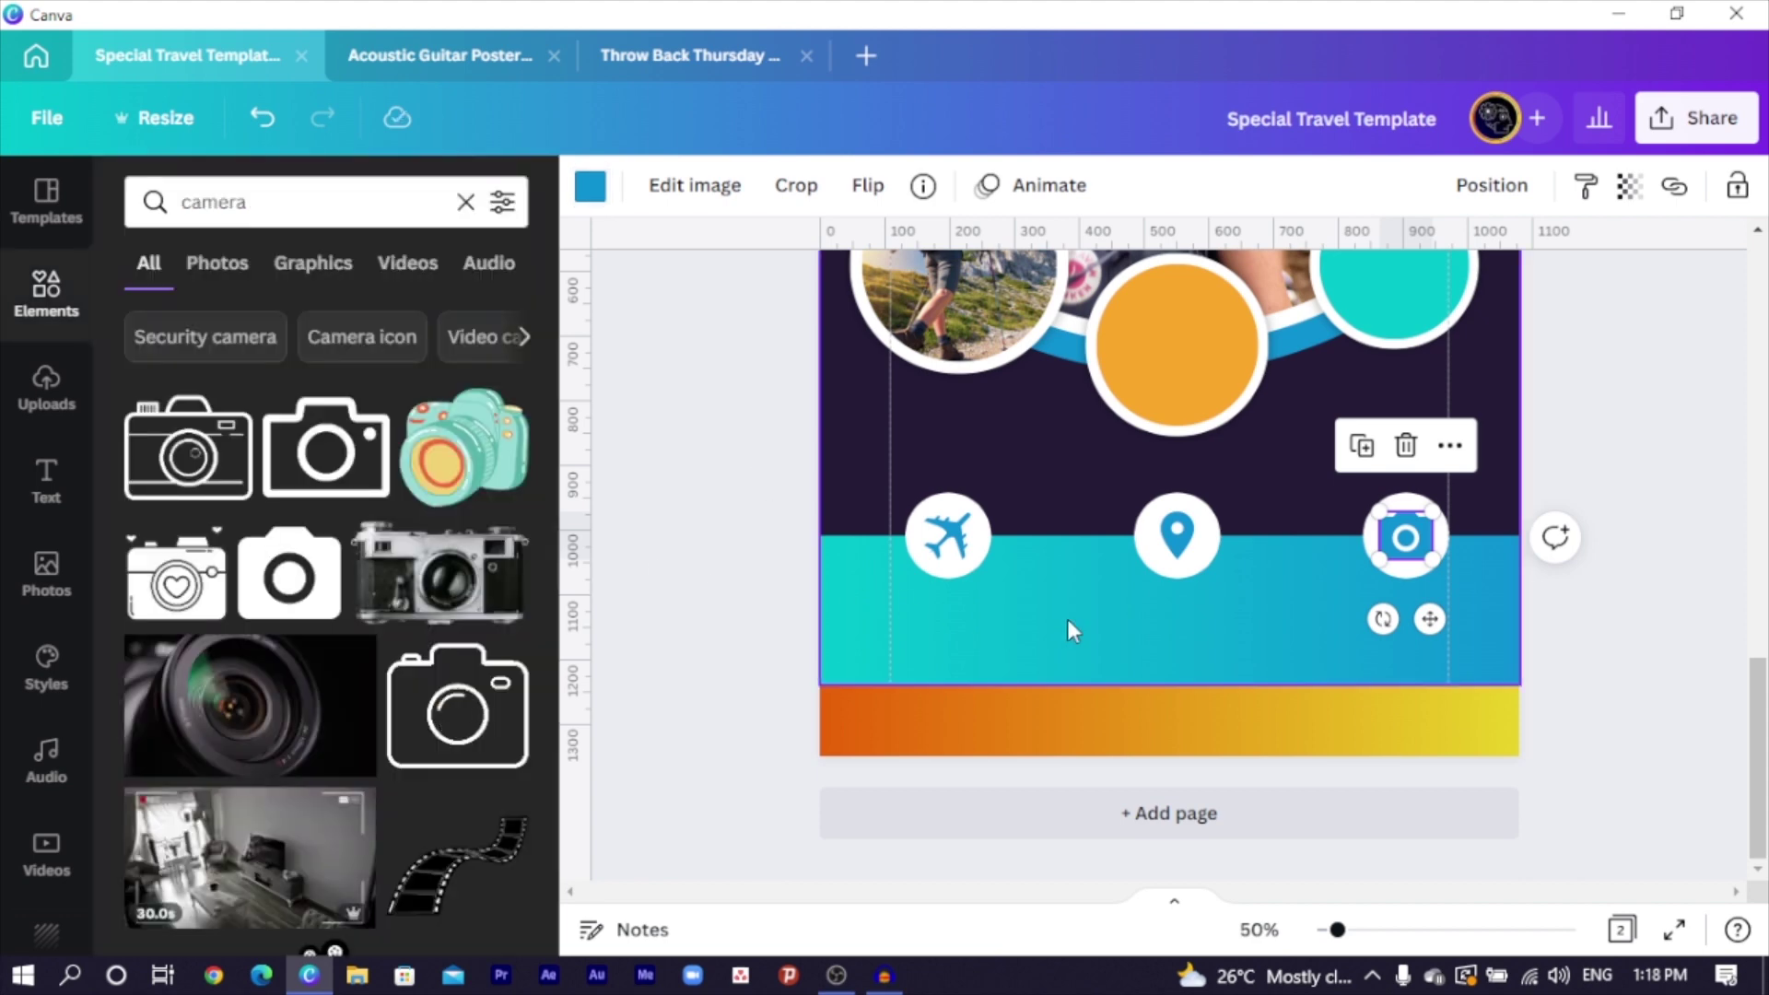
Copy the "MORE PLACES TO TRAVEL" headline from page 1 and paste it onto the page 2 photo
{"action": "scroll", "coordinate": [957, 598], "scroll_direction": "up", "scroll_amount": 1}
{"action": "scroll", "coordinate": [962, 603], "scroll_direction": "up", "scroll_amount": 4}
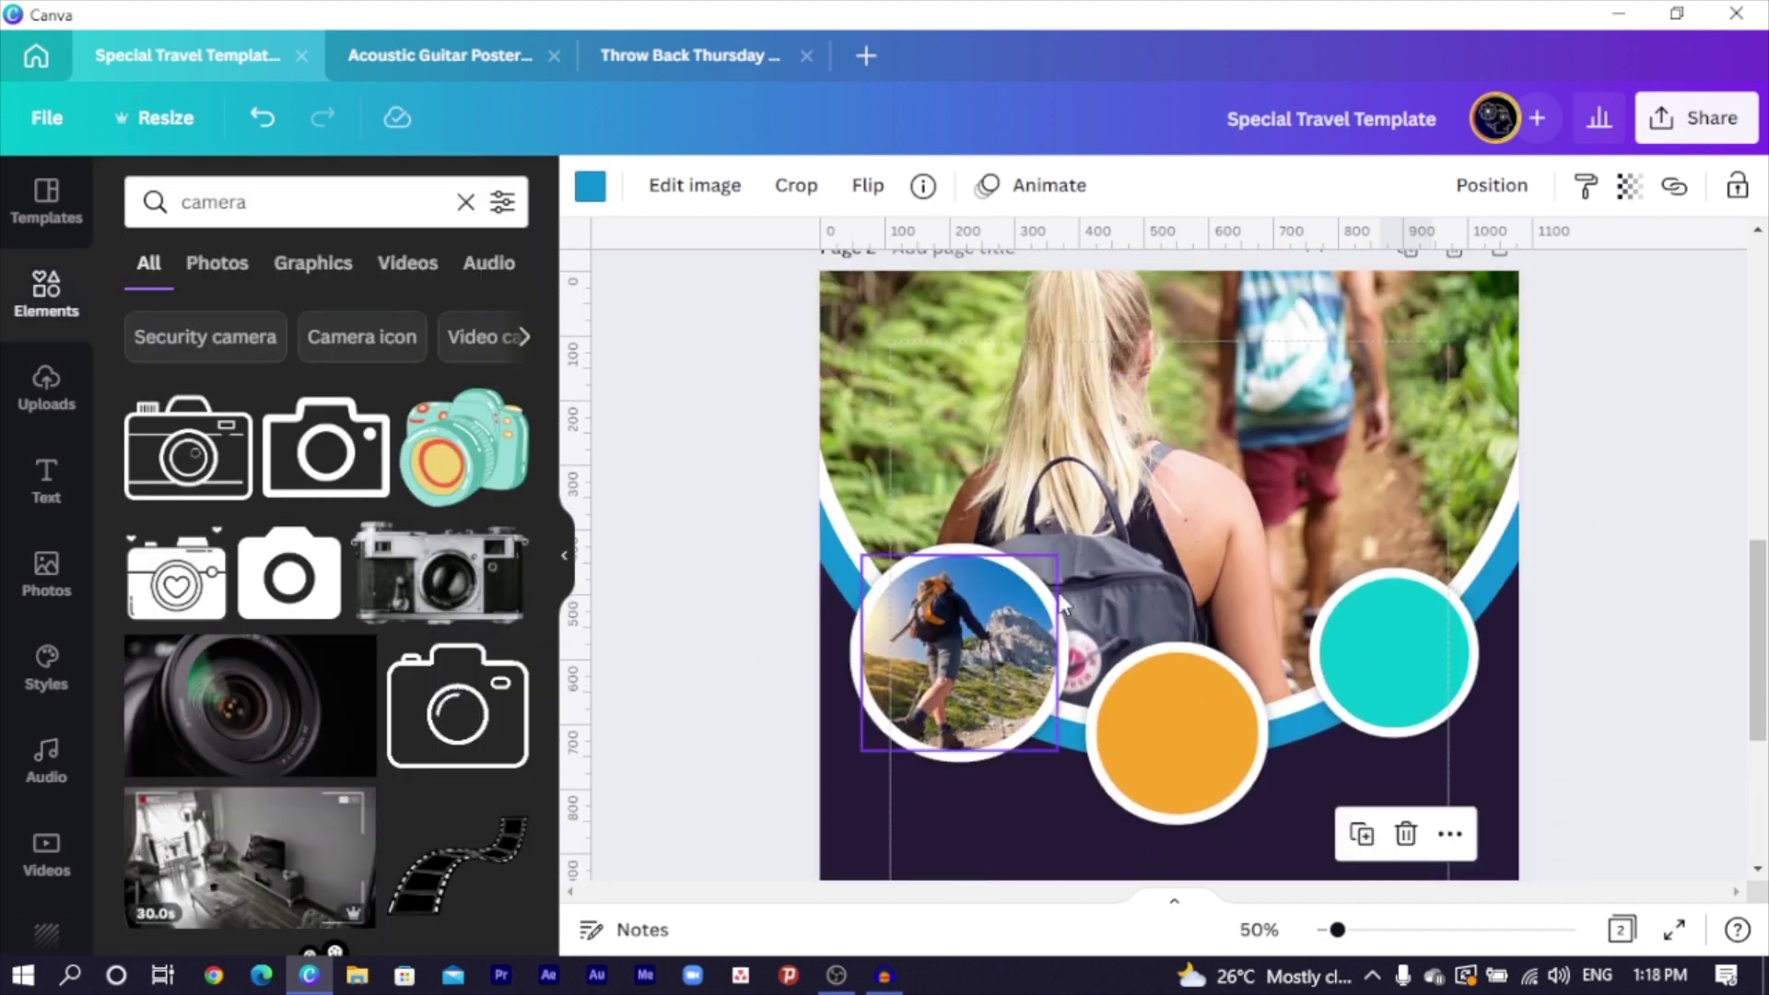
{"action": "scroll", "coordinate": [1021, 636], "scroll_direction": "down", "scroll_amount": 3}
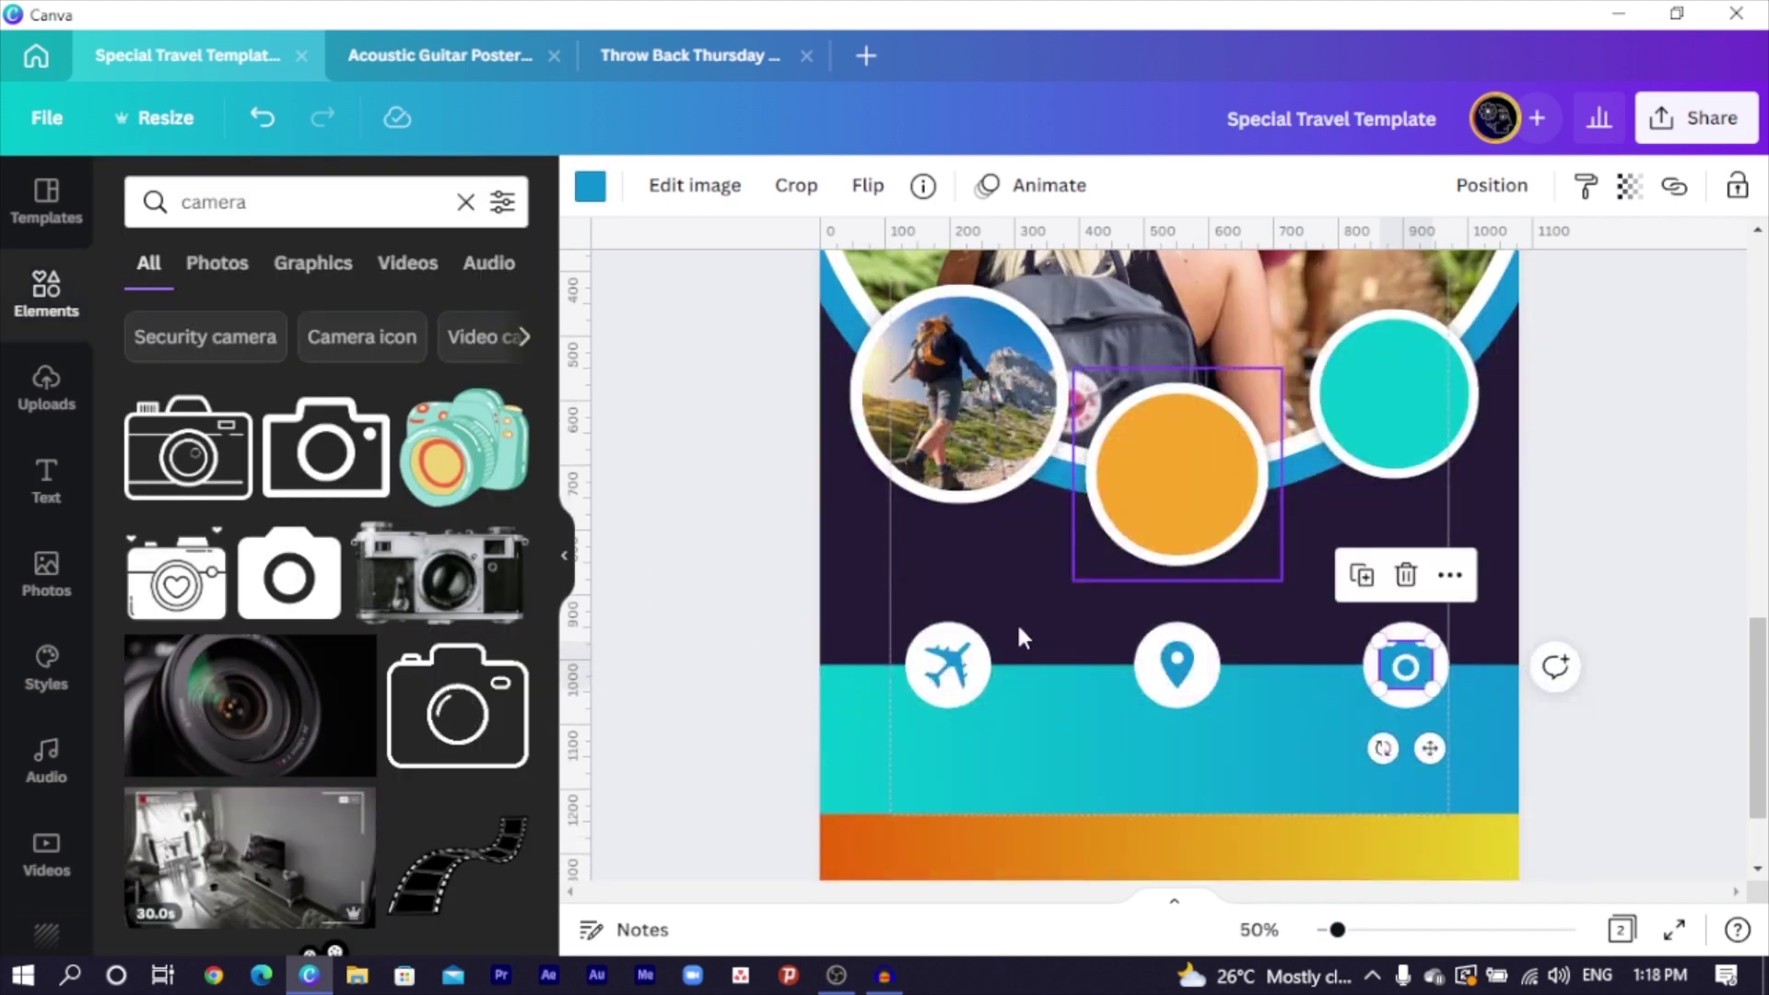
{"action": "scroll", "coordinate": [1340, 544], "scroll_direction": "up", "scroll_amount": 12}
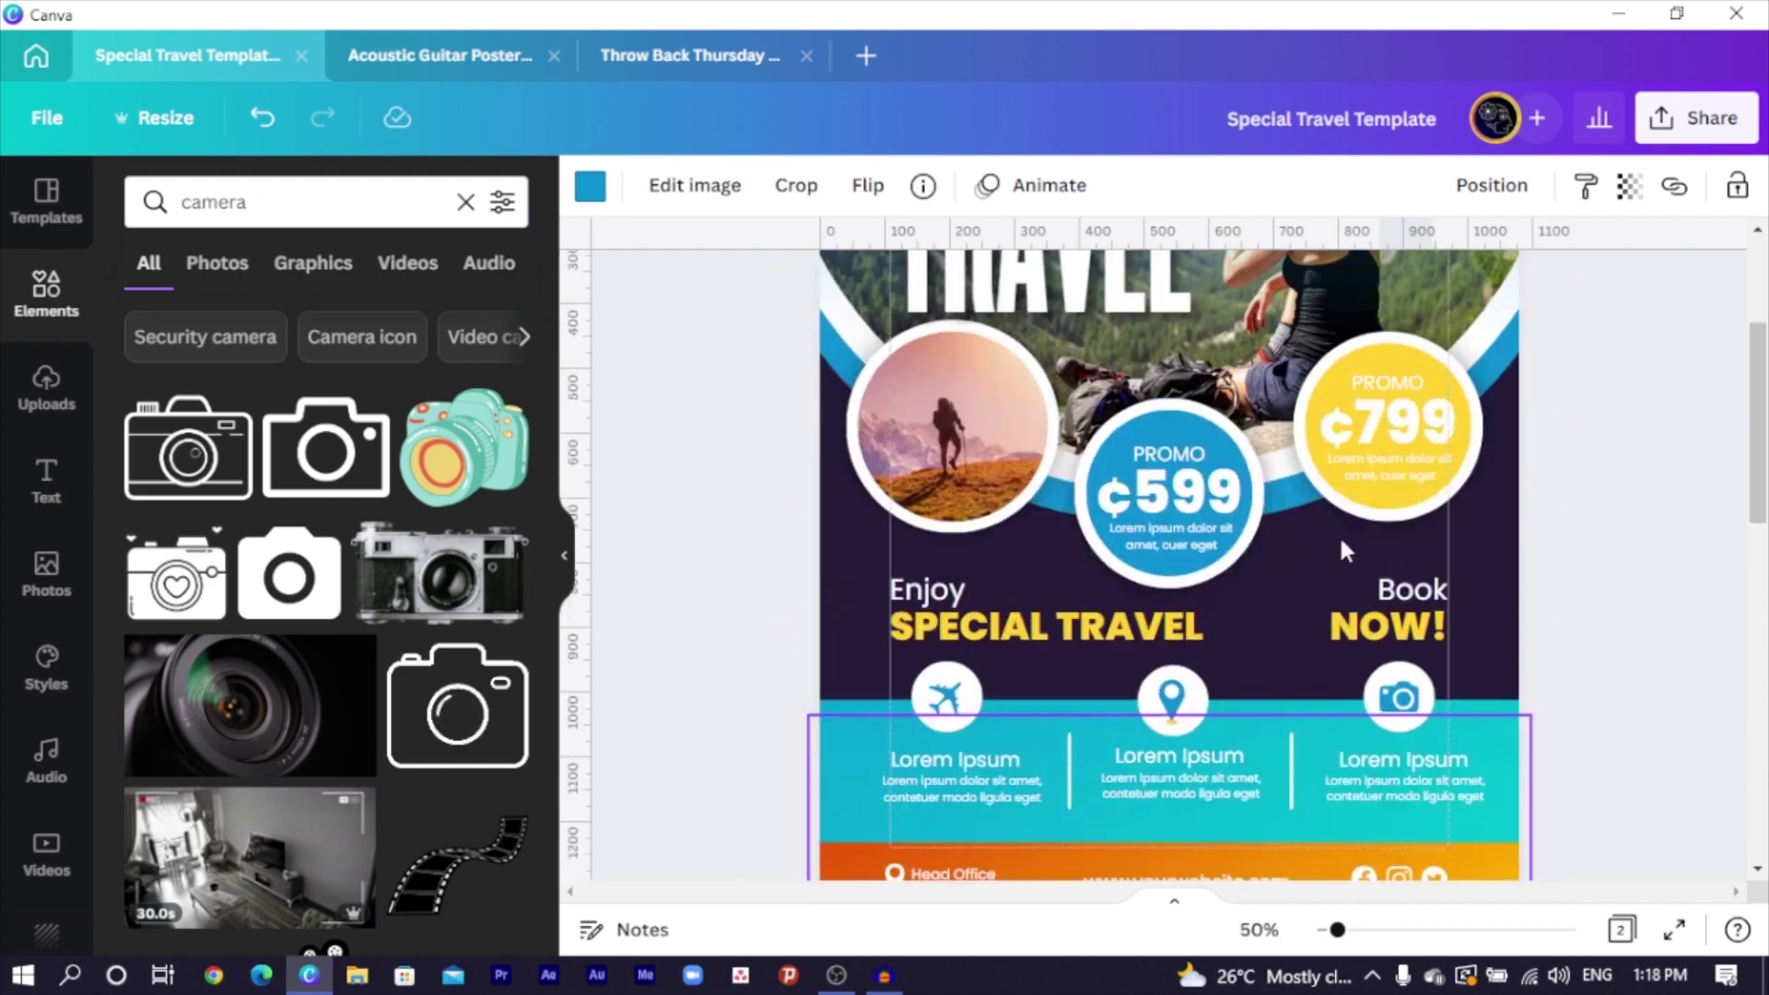
{"action": "left_click", "coordinate": [967, 415]}
{"action": "left_click", "coordinate": [965, 416]}
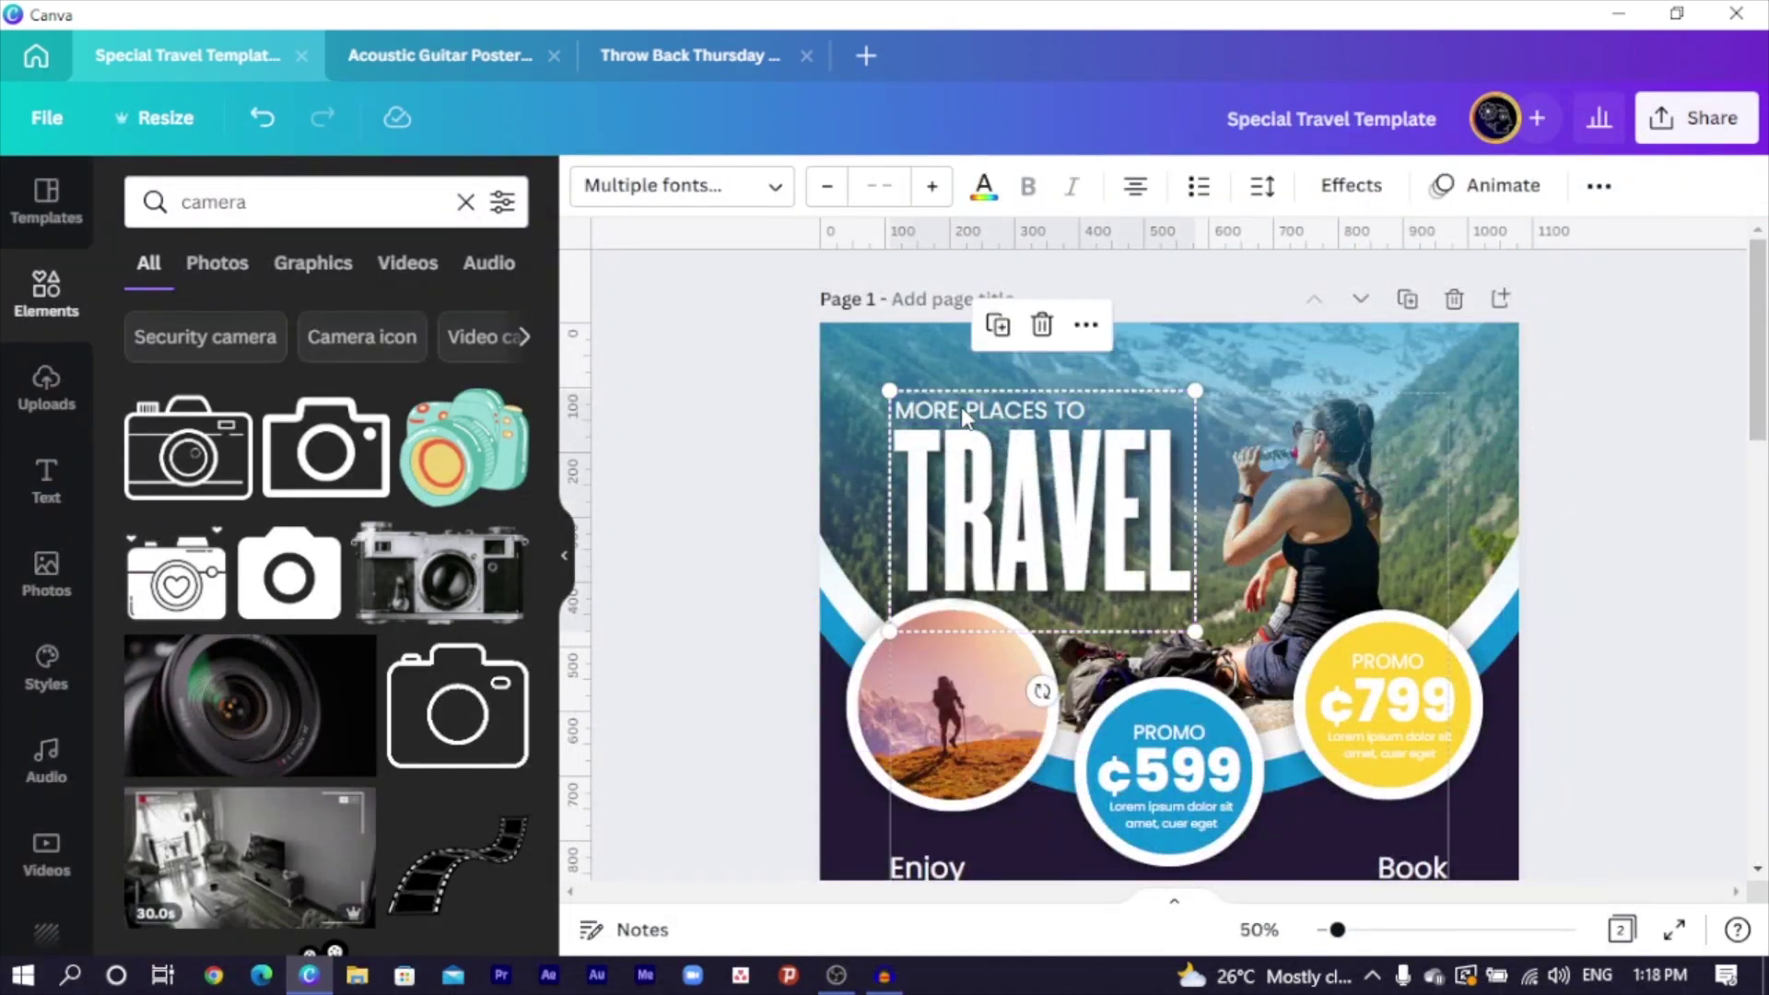
{"action": "scroll", "coordinate": [949, 460], "scroll_direction": "down", "scroll_amount": 10}
{"action": "left_click", "coordinate": [942, 495]}
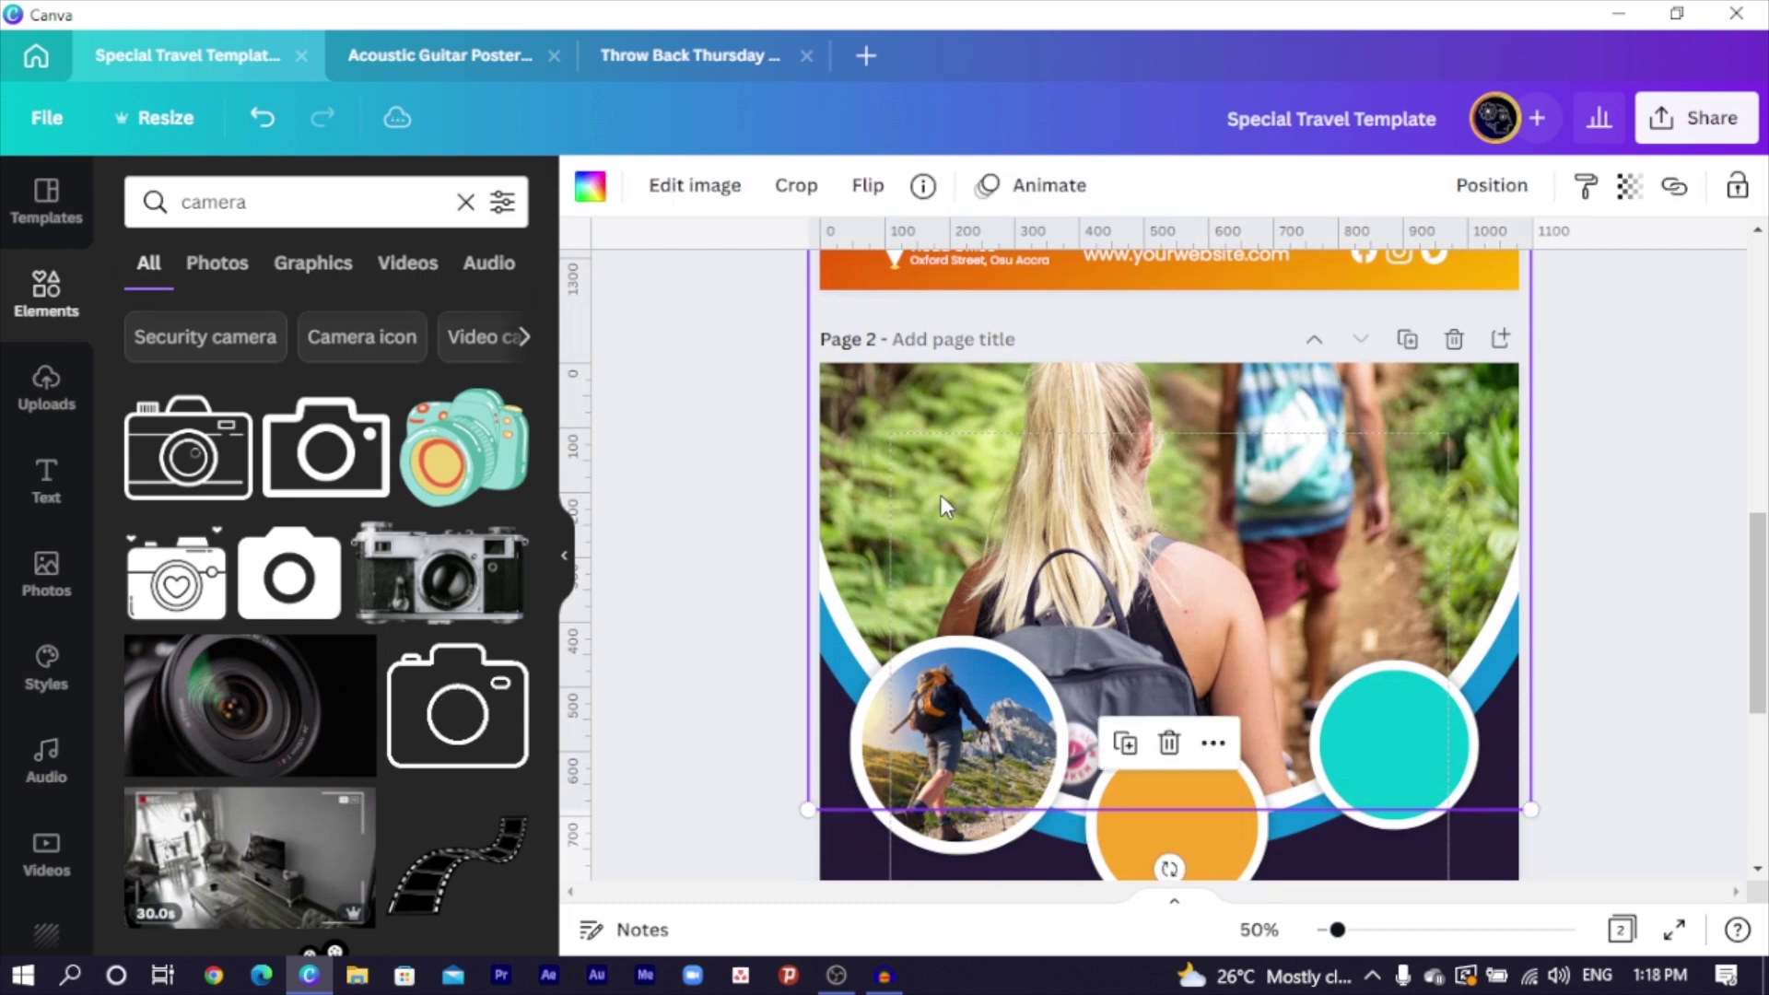
{"action": "key", "text": "ctrl+v"}
{"action": "left_click", "coordinate": [700, 551]}
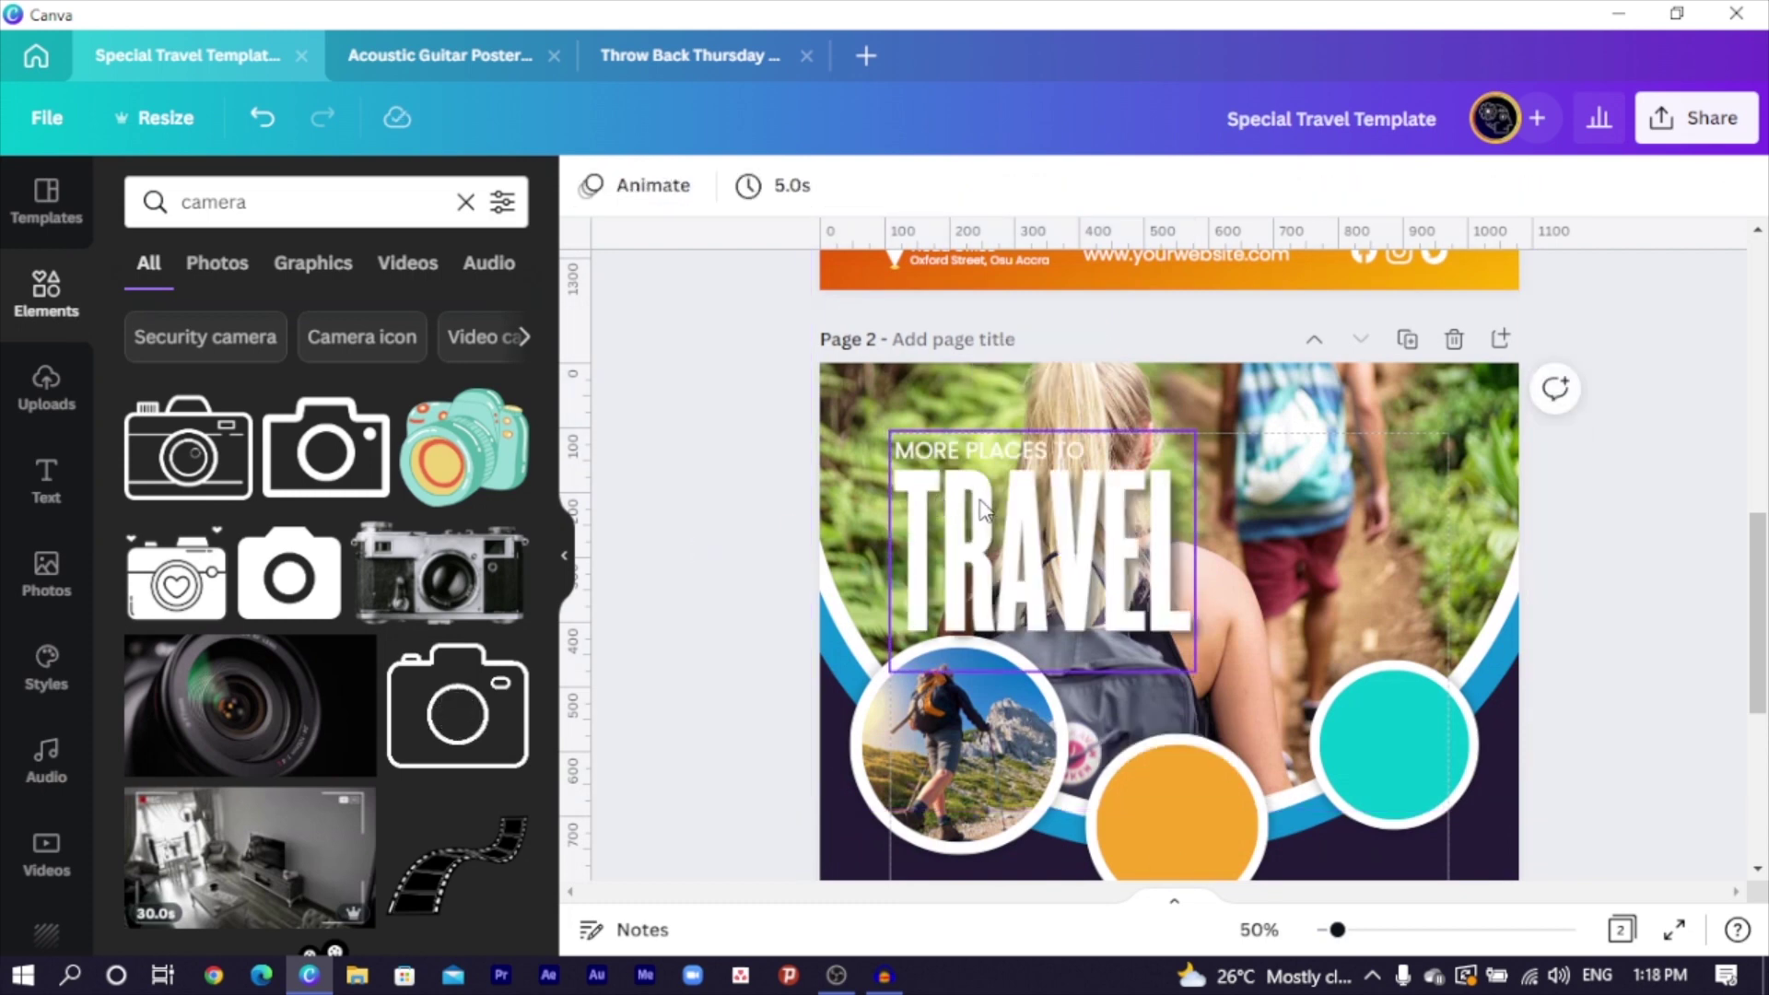
Move the page 2 headline to the right half of the photo and shift "MORE PLACES TO" to the right above "TRAVEL"
{"action": "left_click", "coordinate": [971, 461]}
{"action": "left_click", "coordinate": [1006, 567], "text": "shift"}
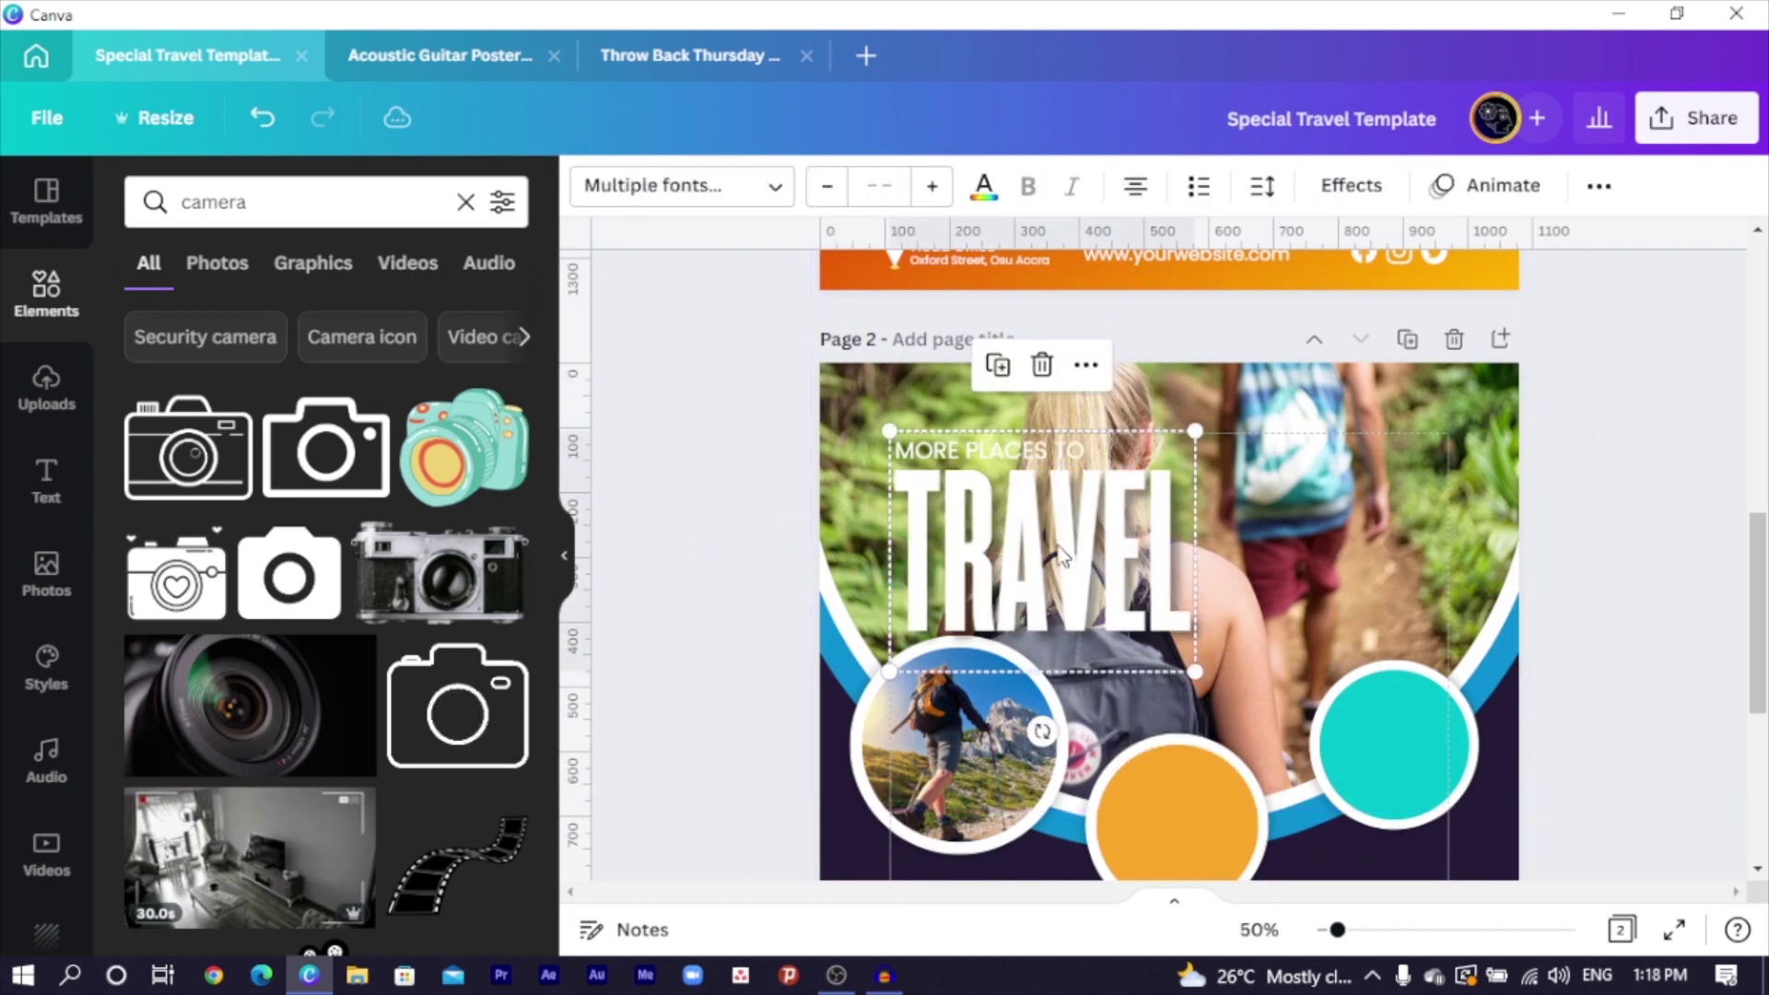
{"action": "left_click_drag", "start_coordinate": [1006, 566], "coordinate": [1277, 537]}
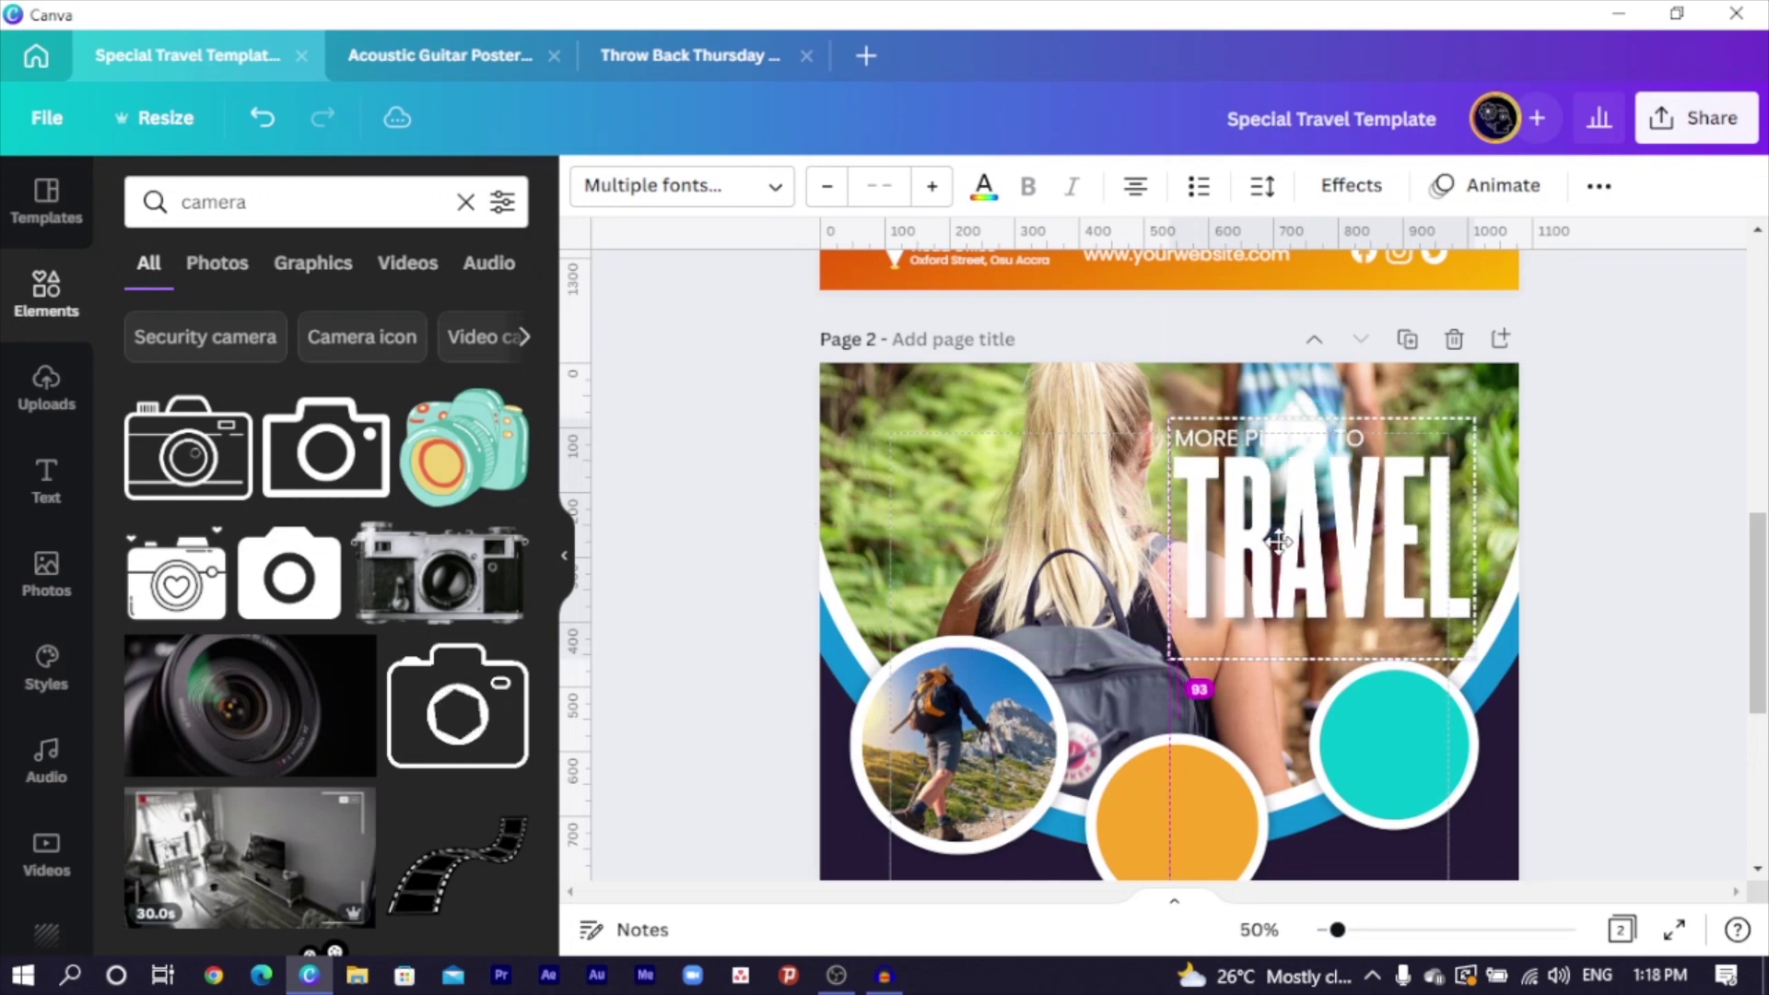
{"action": "left_click", "coordinate": [1606, 463]}
{"action": "left_click_drag", "start_coordinate": [1261, 446], "coordinate": [1347, 431]}
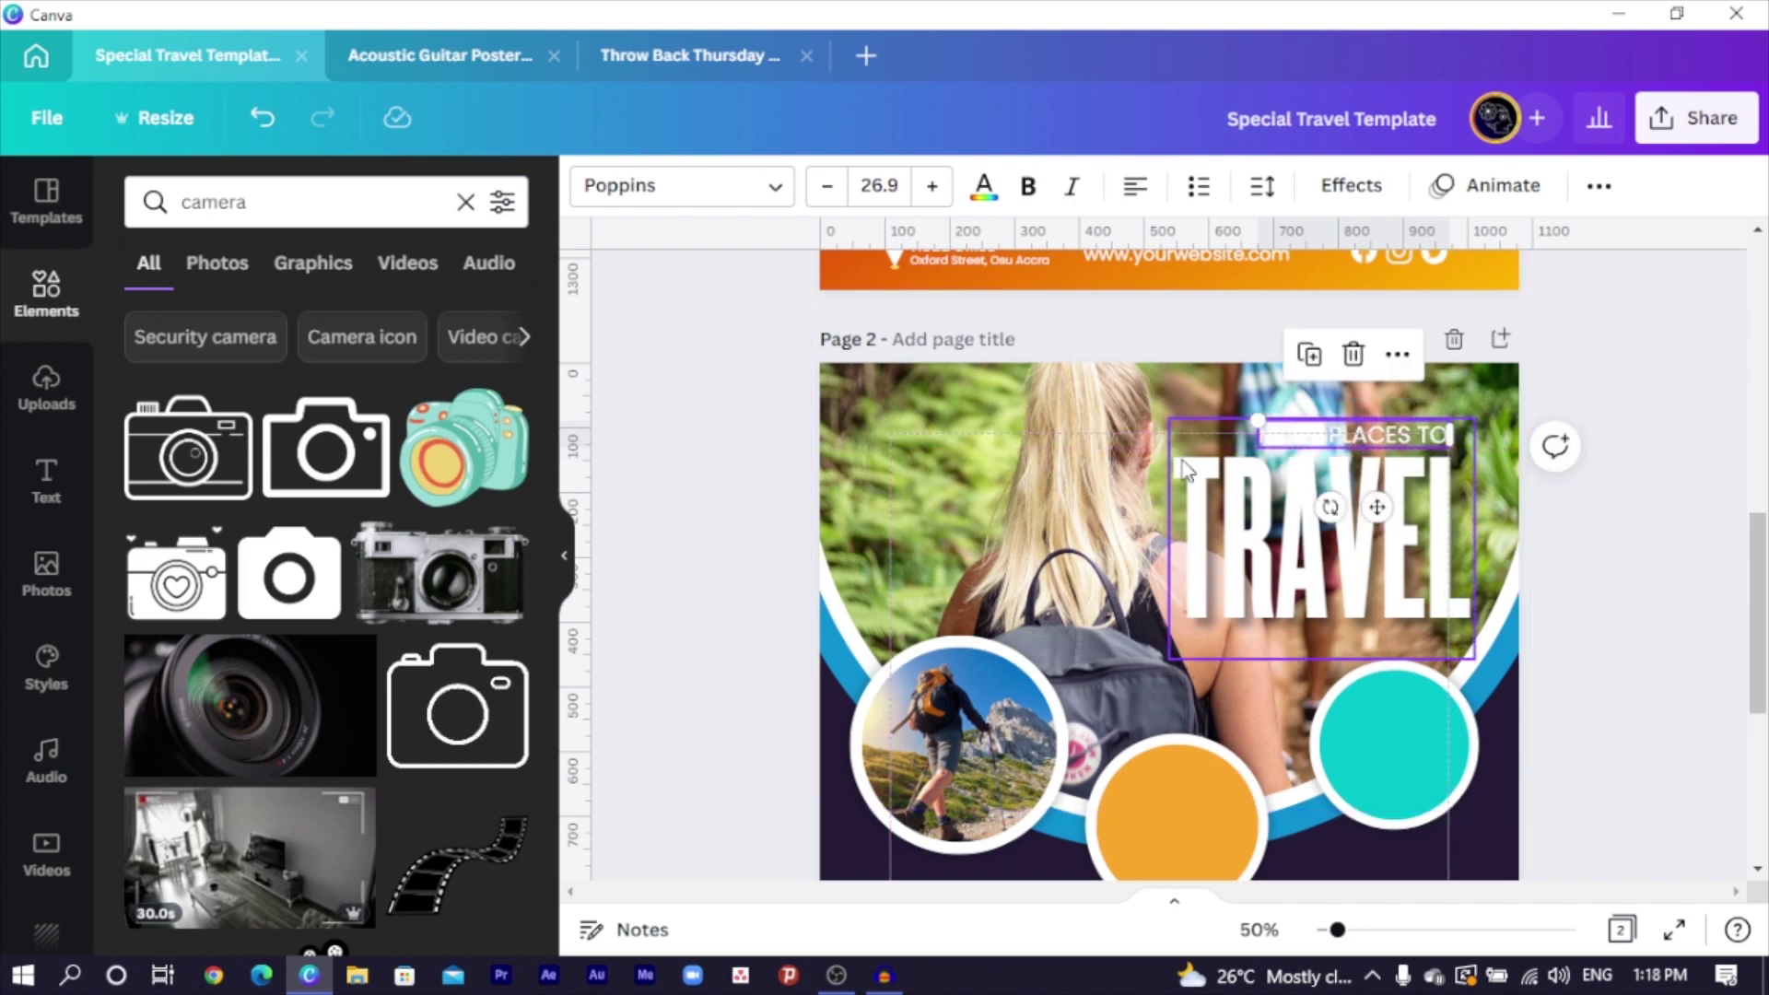
Copy the blue gradient overlay from the page 1 photo and paste it over the page 2 photo
{"action": "scroll", "coordinate": [1172, 460], "scroll_direction": "up", "scroll_amount": 5}
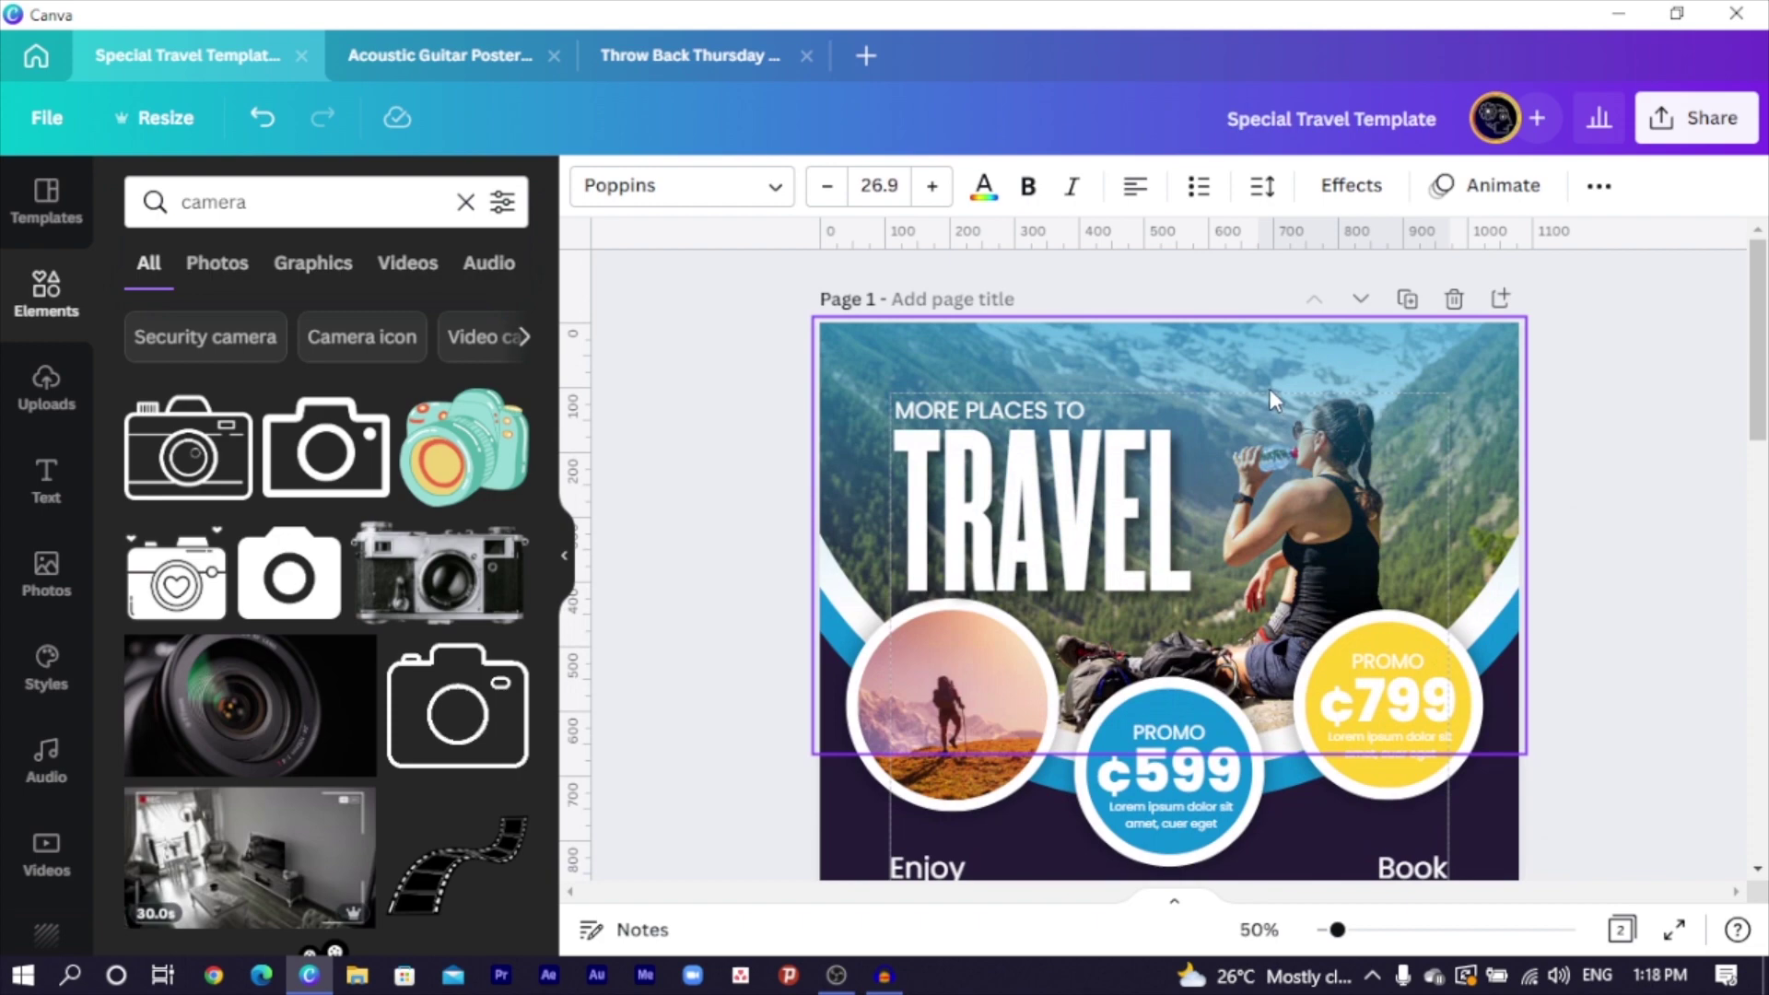
{"action": "left_click", "coordinate": [1269, 389]}
{"action": "scroll", "coordinate": [1269, 387], "scroll_direction": "down", "scroll_amount": 5}
{"action": "scroll", "coordinate": [1270, 388], "scroll_direction": "down", "scroll_amount": 3}
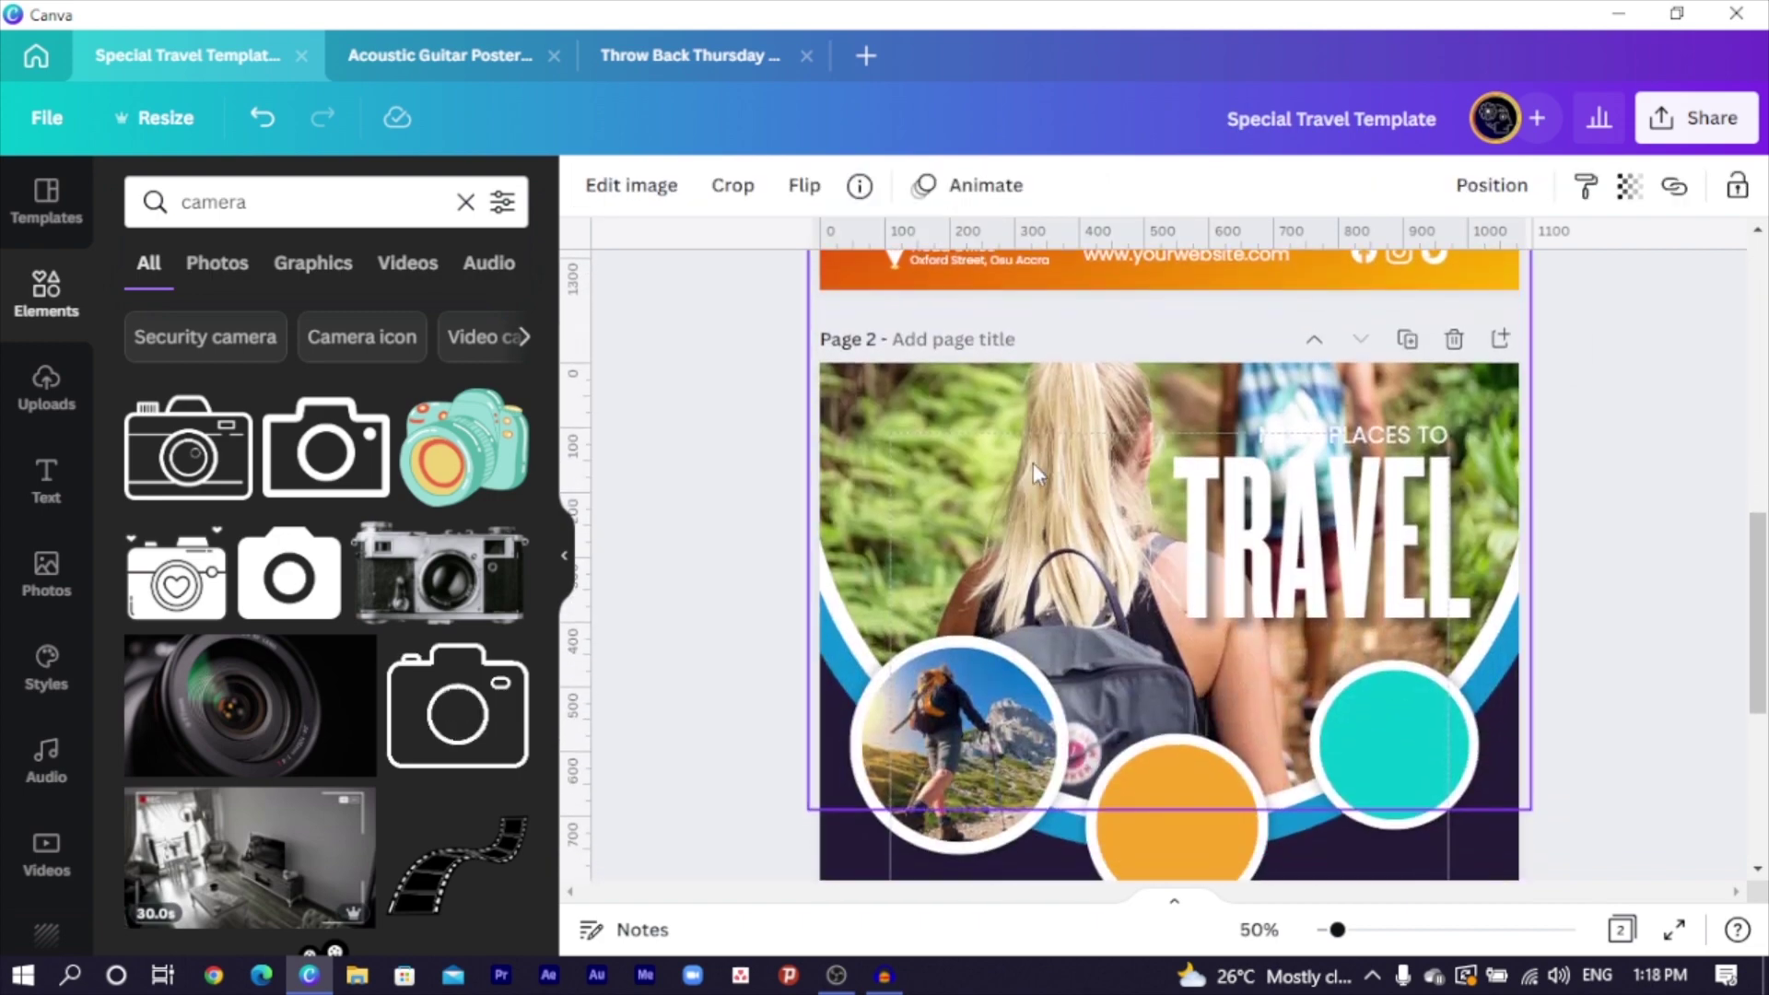
{"action": "left_click", "coordinate": [1032, 464]}
{"action": "key", "text": "ctrl+v"}
Send the page 2 gradient overlay behind the headline and circles, and enlarge it to span the page's full width
{"action": "left_click_drag", "start_coordinate": [1029, 491], "coordinate": [1017, 878]}
{"action": "key", "text": "shift+Up"}
{"action": "key", "text": "shift+Up"}
{"action": "key", "text": "shift+Up"}
{"action": "key", "text": "shift+Up"}
{"action": "key", "text": "shift+Up"}
{"action": "key", "text": "shift+Up"}
{"action": "key", "text": "shift+Up"}
{"action": "key", "text": "shift+Up"}
{"action": "key", "text": "shift+Up"}
{"action": "key", "text": "shift+Up"}
{"action": "key", "text": "shift+Up"}
{"action": "key", "text": "shift+Up"}
{"action": "key", "text": "shift+Up"}
{"action": "key", "text": "shift+Up"}
{"action": "key", "text": "shift+Up"}
{"action": "key", "text": "shift+Up"}
{"action": "key", "text": "shift+Up"}
{"action": "key", "text": "shift+Up"}
{"action": "key", "text": "shift+Up"}
{"action": "key", "text": "shift+Up"}
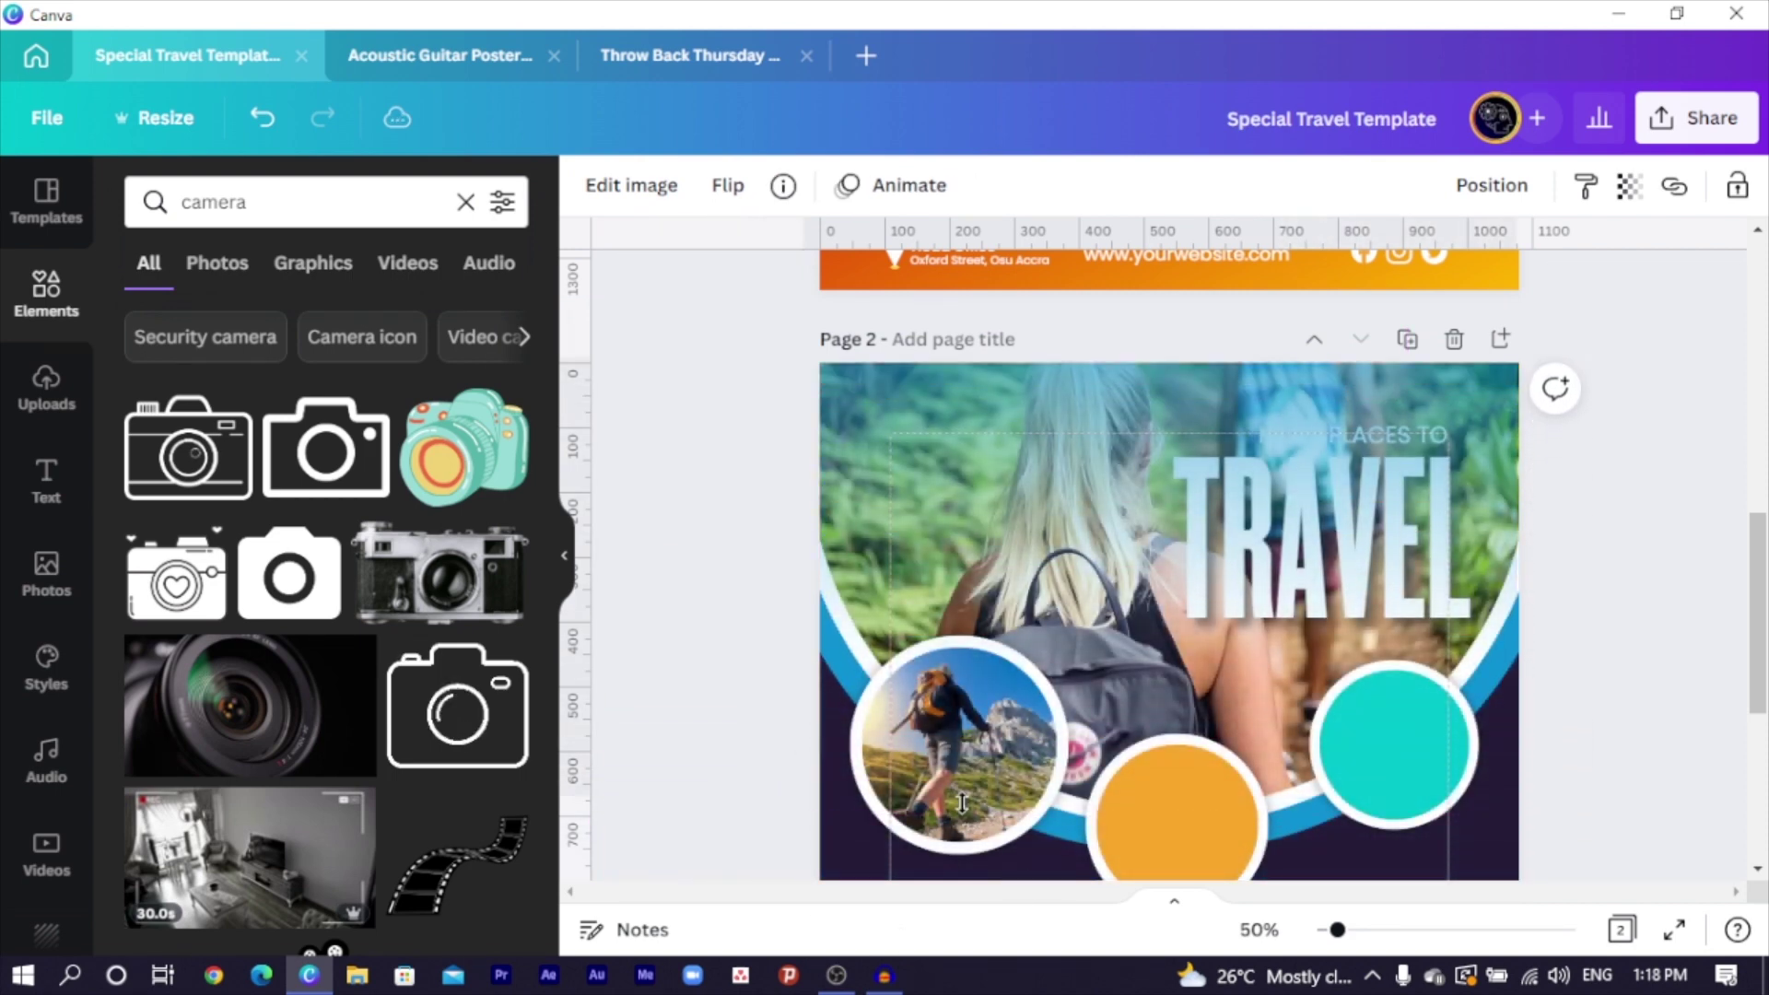
{"action": "left_click", "coordinate": [1027, 652]}
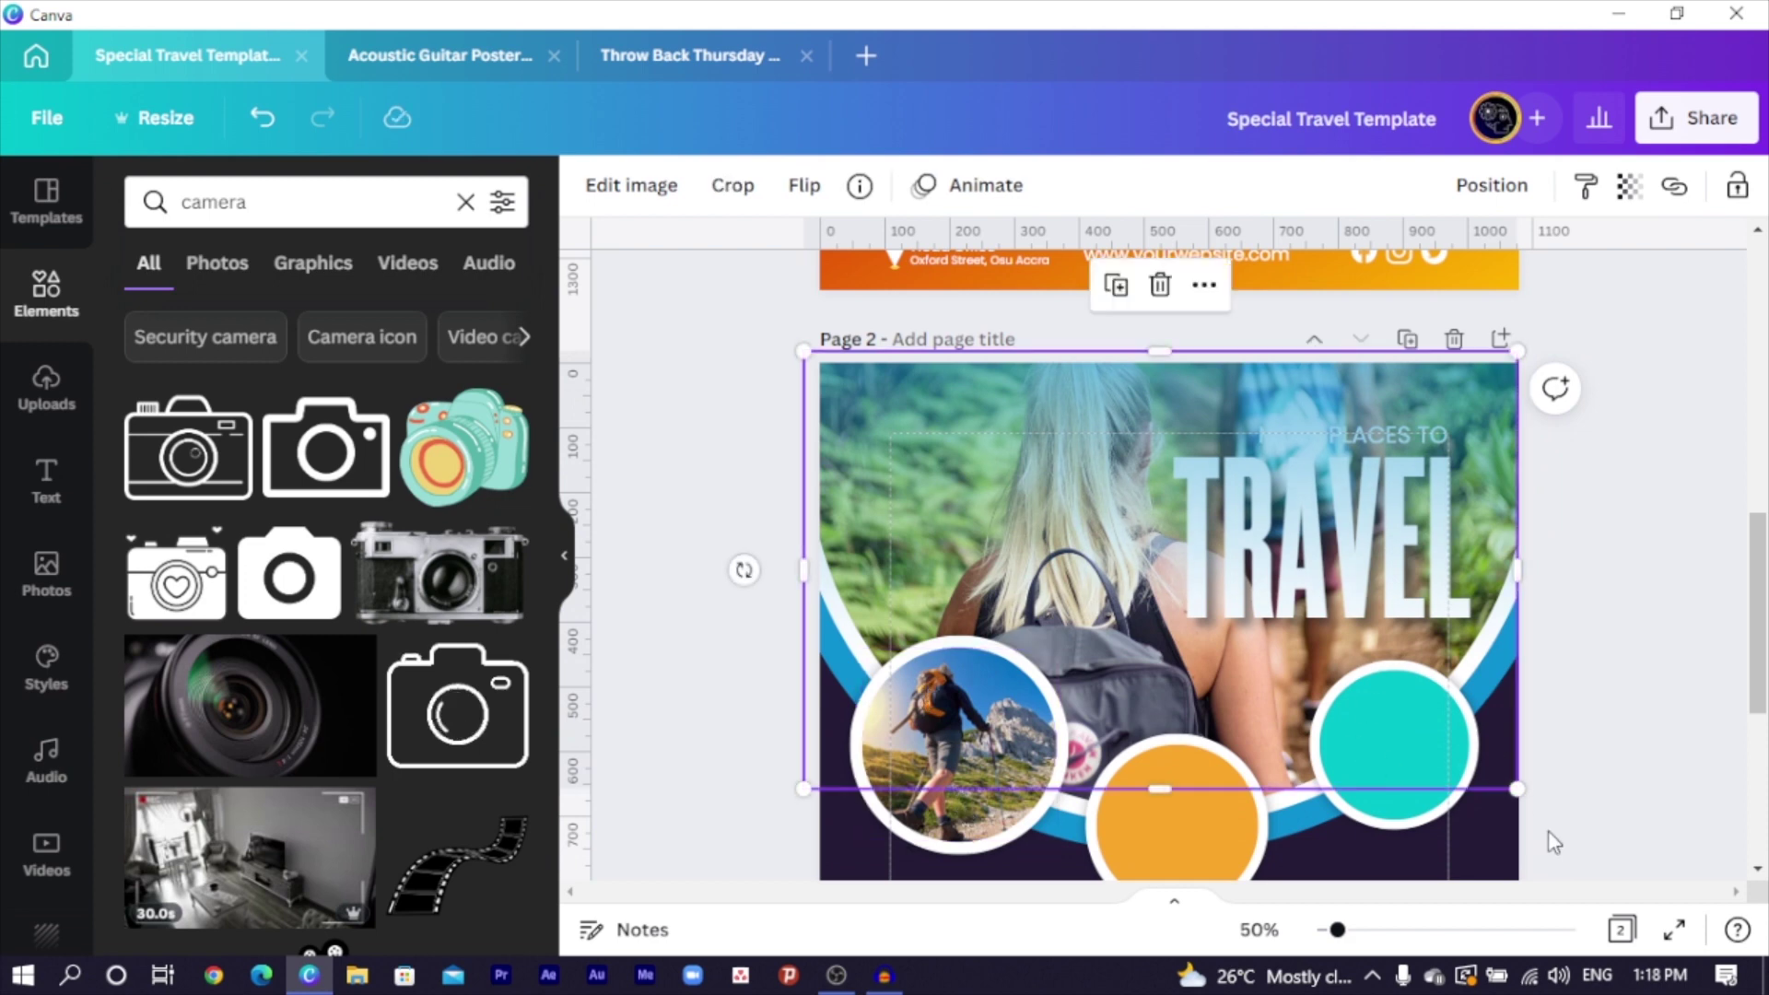
{"action": "left_click_drag", "start_coordinate": [1514, 789], "coordinate": [1530, 796]}
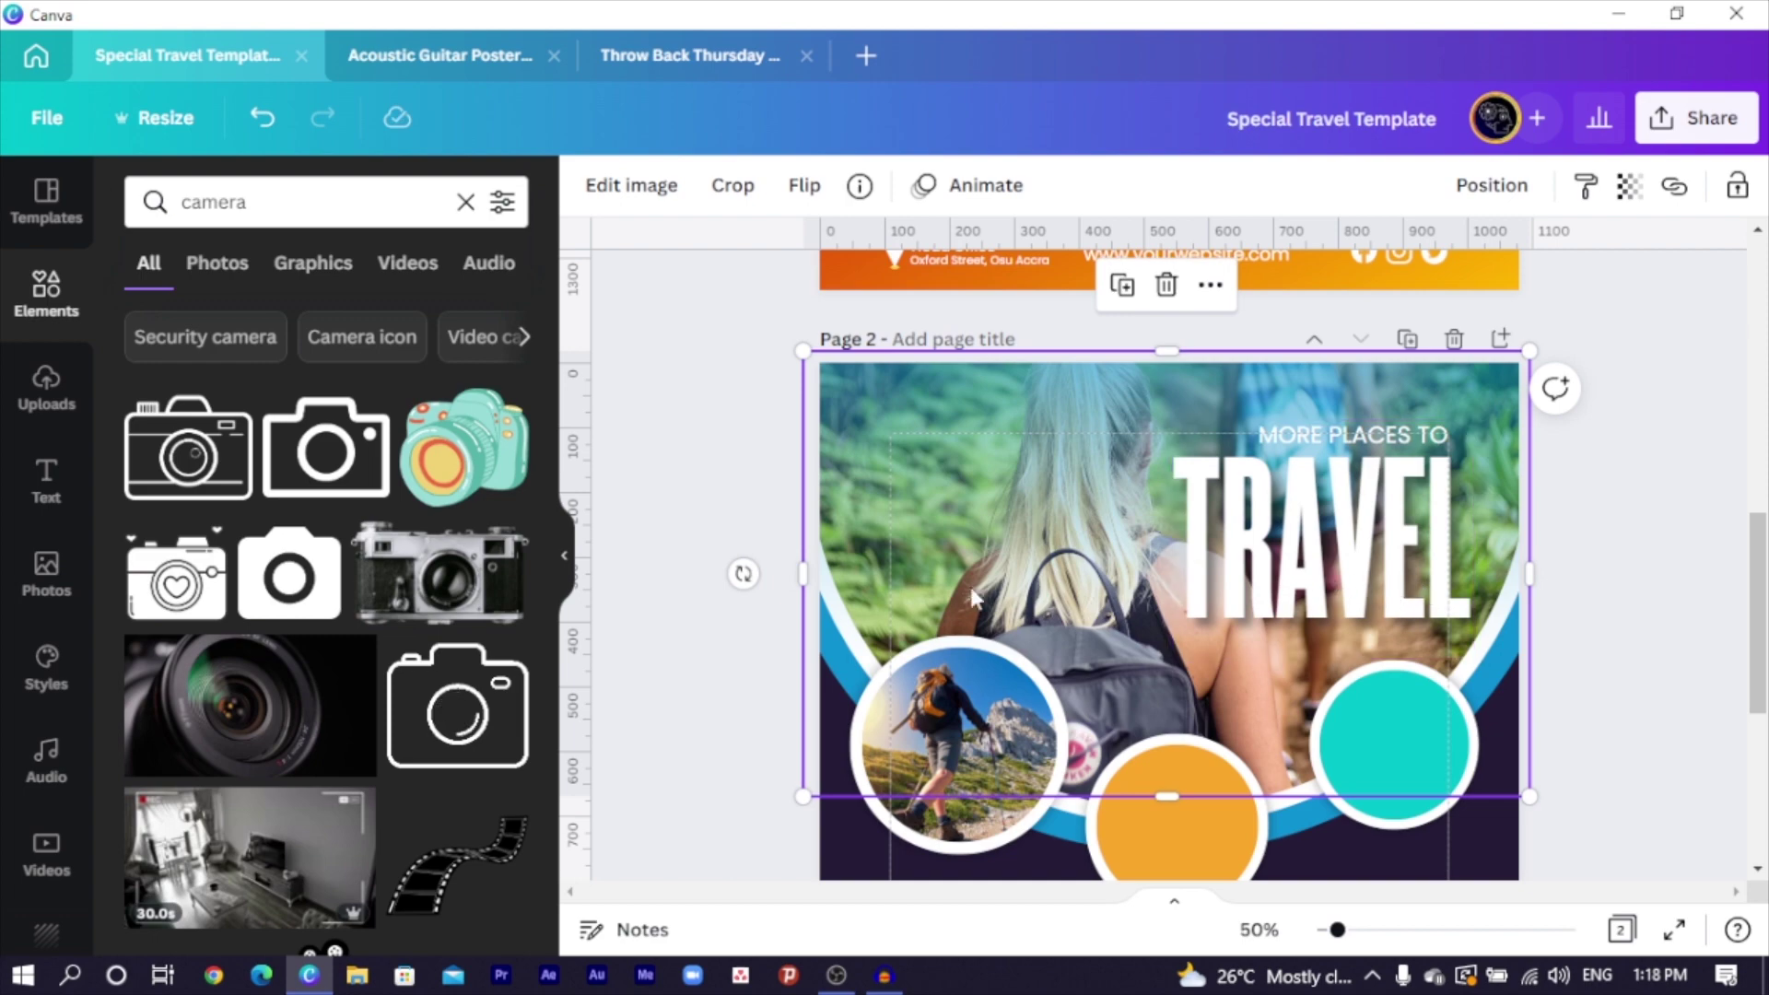
{"action": "left_click", "coordinate": [717, 502]}
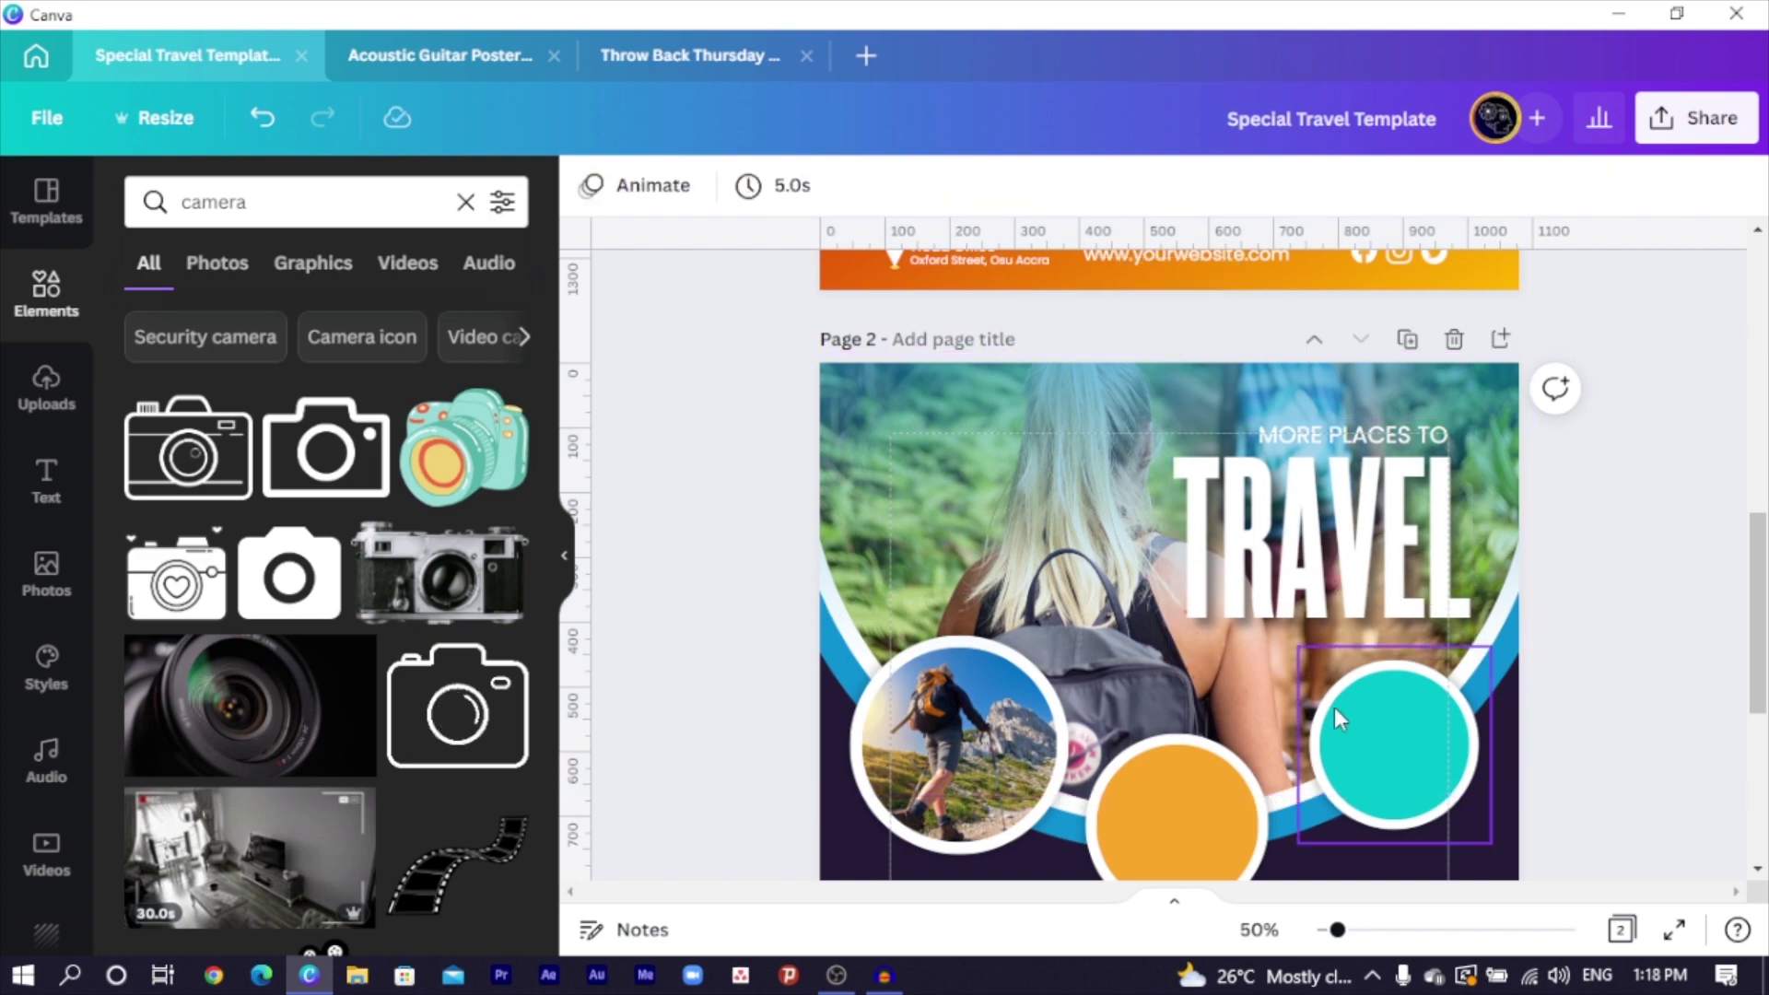
Copy the ¢599 and ¢799 promo texts from page 1 and place them over the orange and turquoise circles on page 2
{"action": "scroll", "coordinate": [1247, 648], "scroll_direction": "up", "scroll_amount": 5}
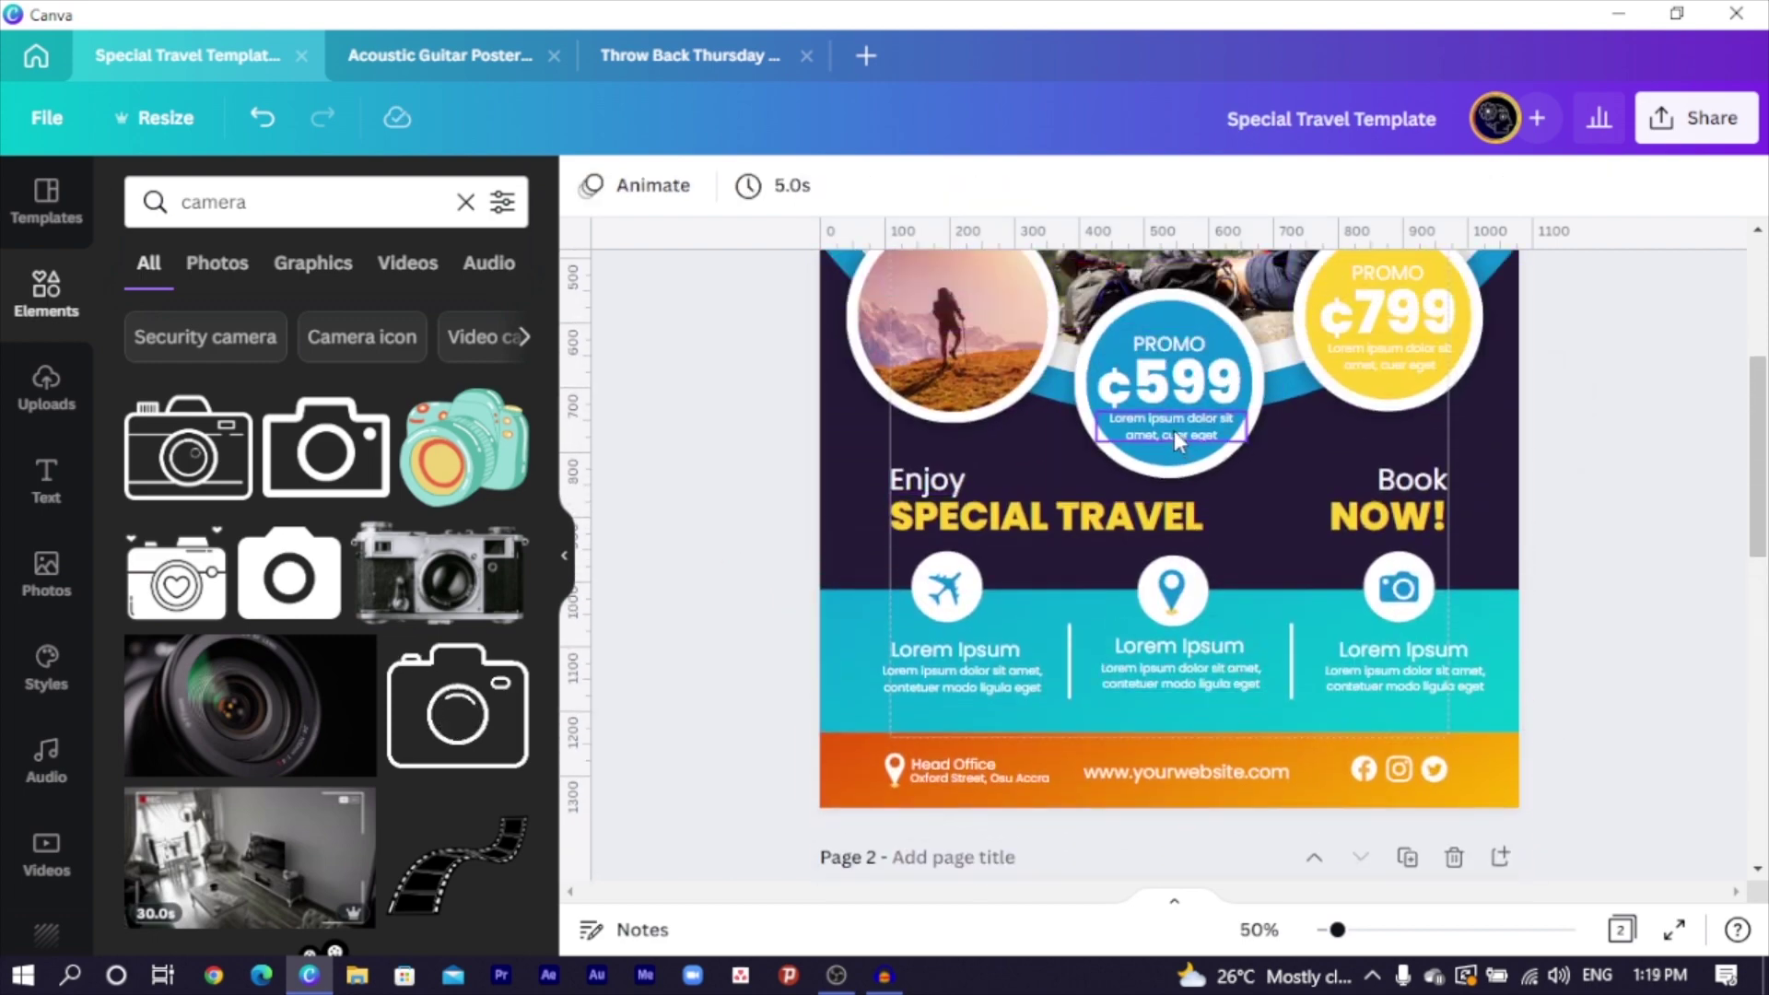
{"action": "left_click", "coordinate": [1117, 402]}
{"action": "left_click", "coordinate": [1174, 381], "text": "shift"}
{"action": "left_click", "coordinate": [1178, 381], "text": "shift"}
{"action": "left_click", "coordinate": [1202, 343], "text": "shift"}
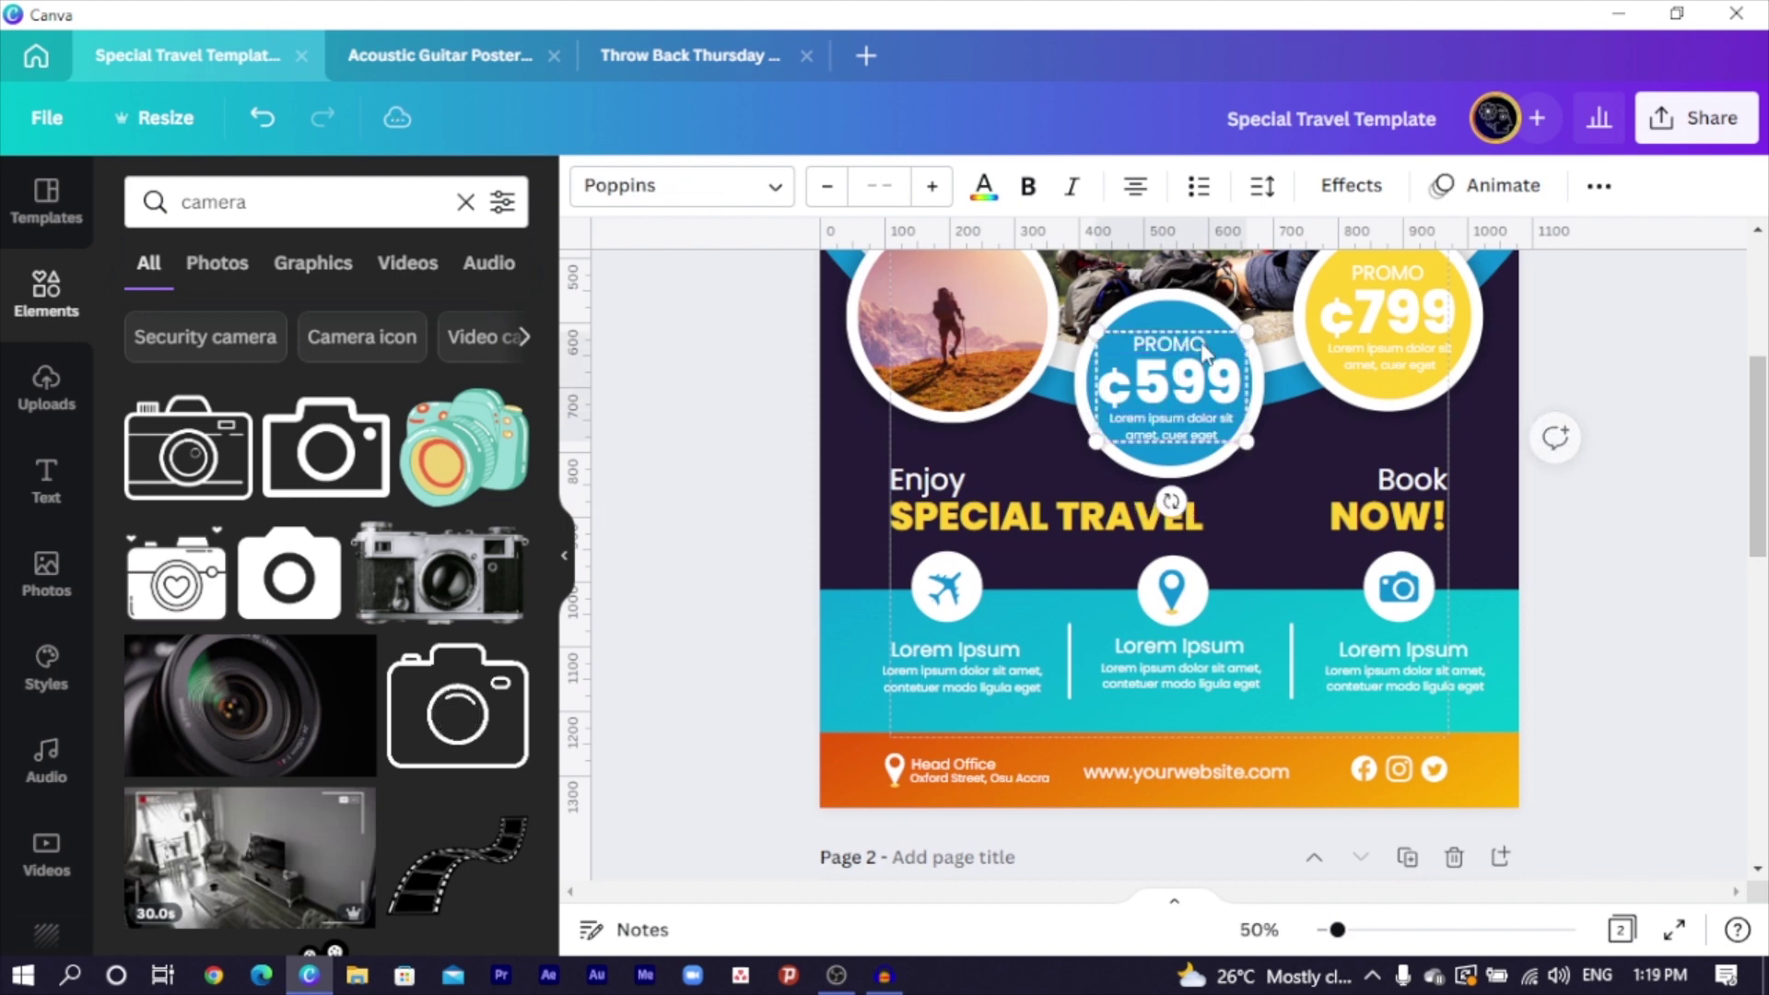
{"action": "left_click", "coordinate": [1401, 328], "text": "shift"}
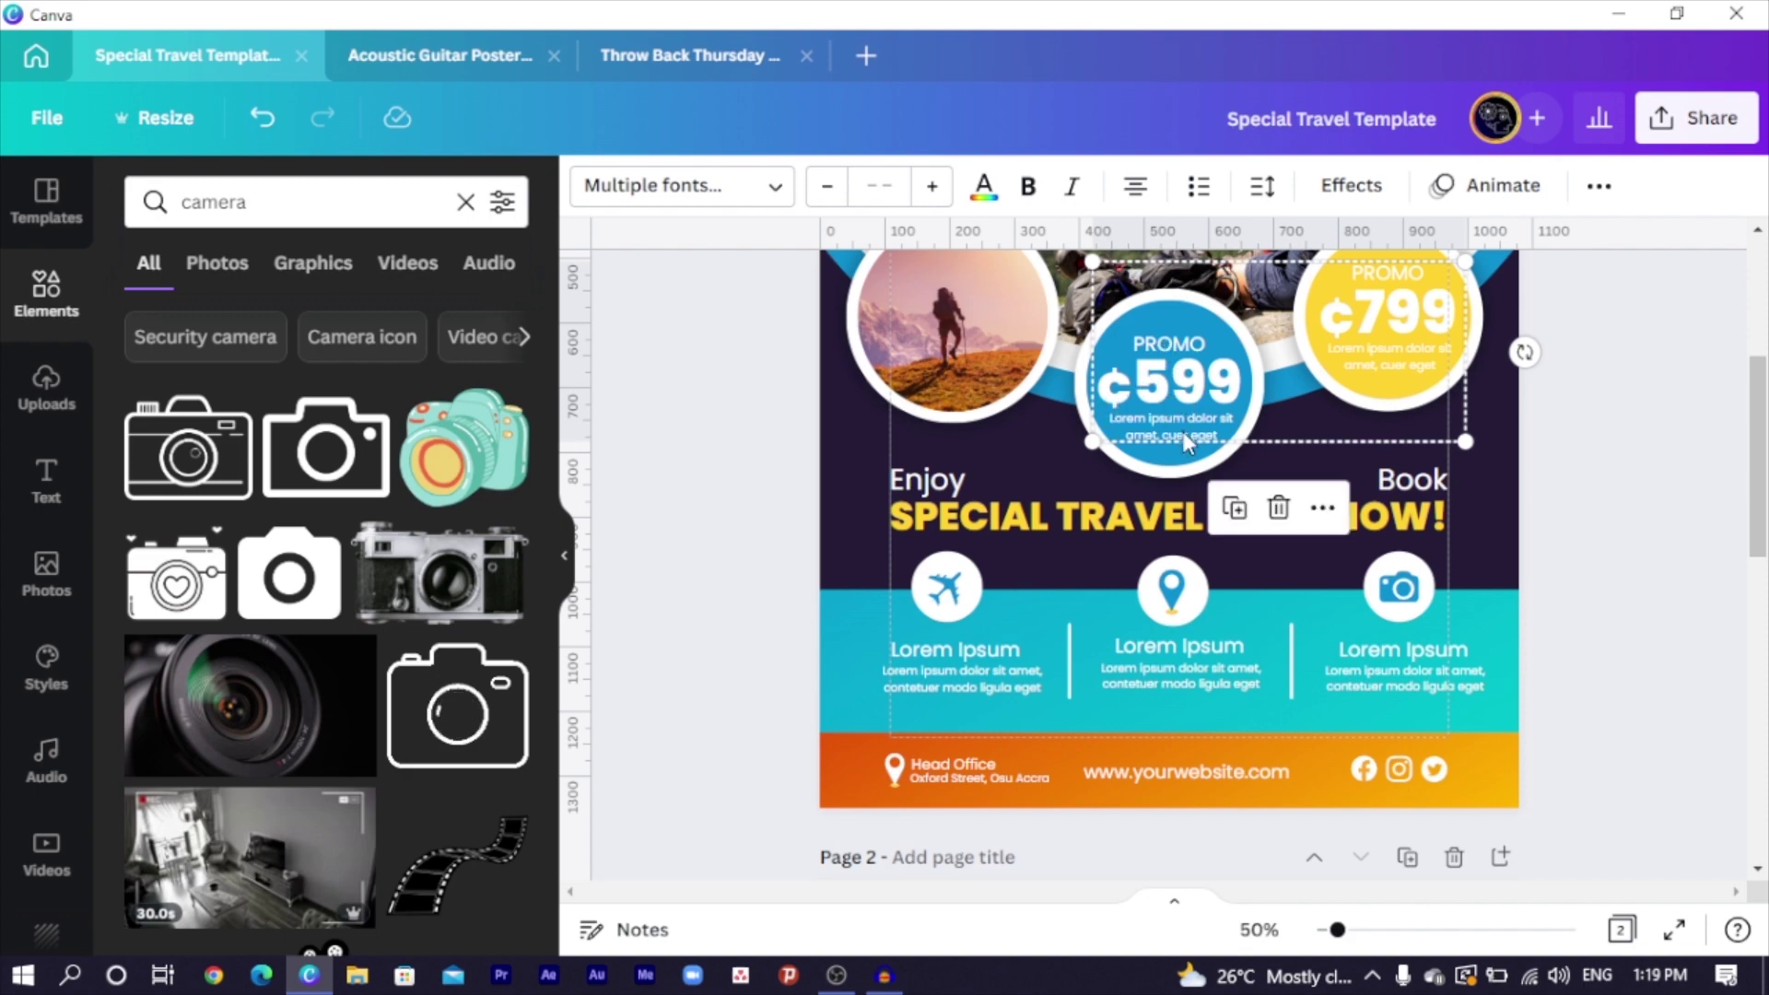
{"action": "key", "text": "ctrl+z"}
{"action": "scroll", "coordinate": [1183, 433], "scroll_direction": "down", "scroll_amount": 6}
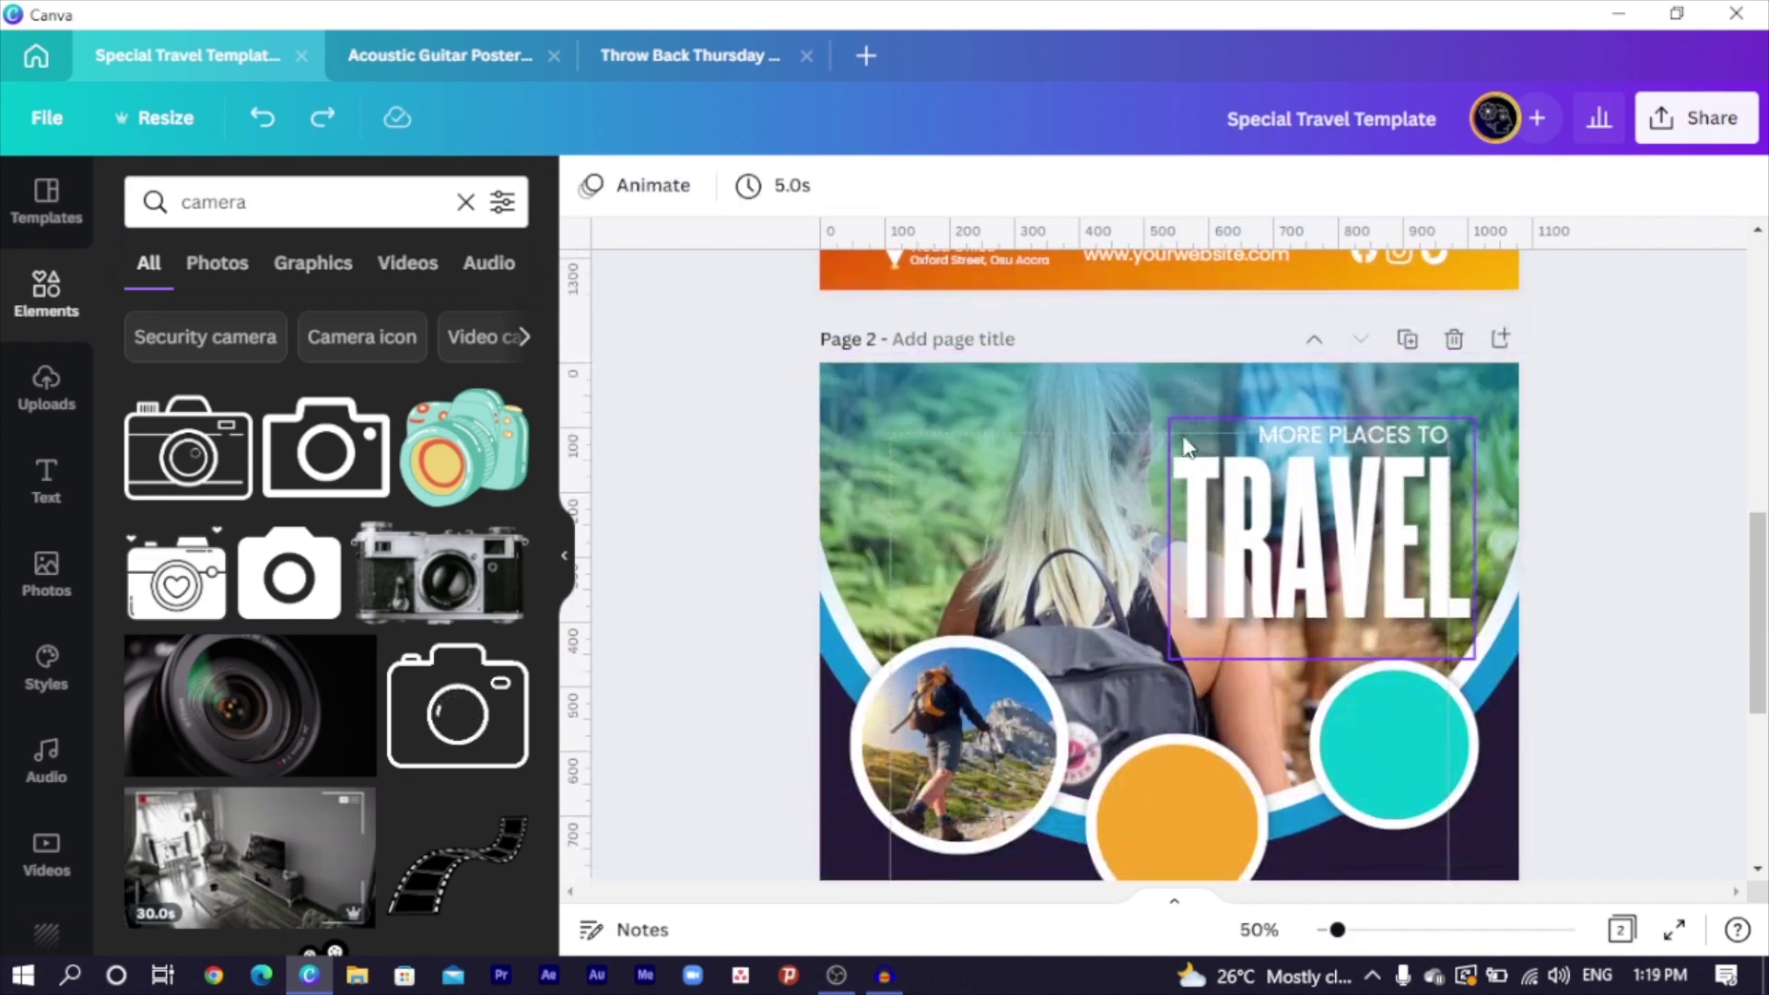
{"action": "key", "text": "ctrl+v"}
{"action": "left_click_drag", "start_coordinate": [1190, 564], "coordinate": [1192, 581]}
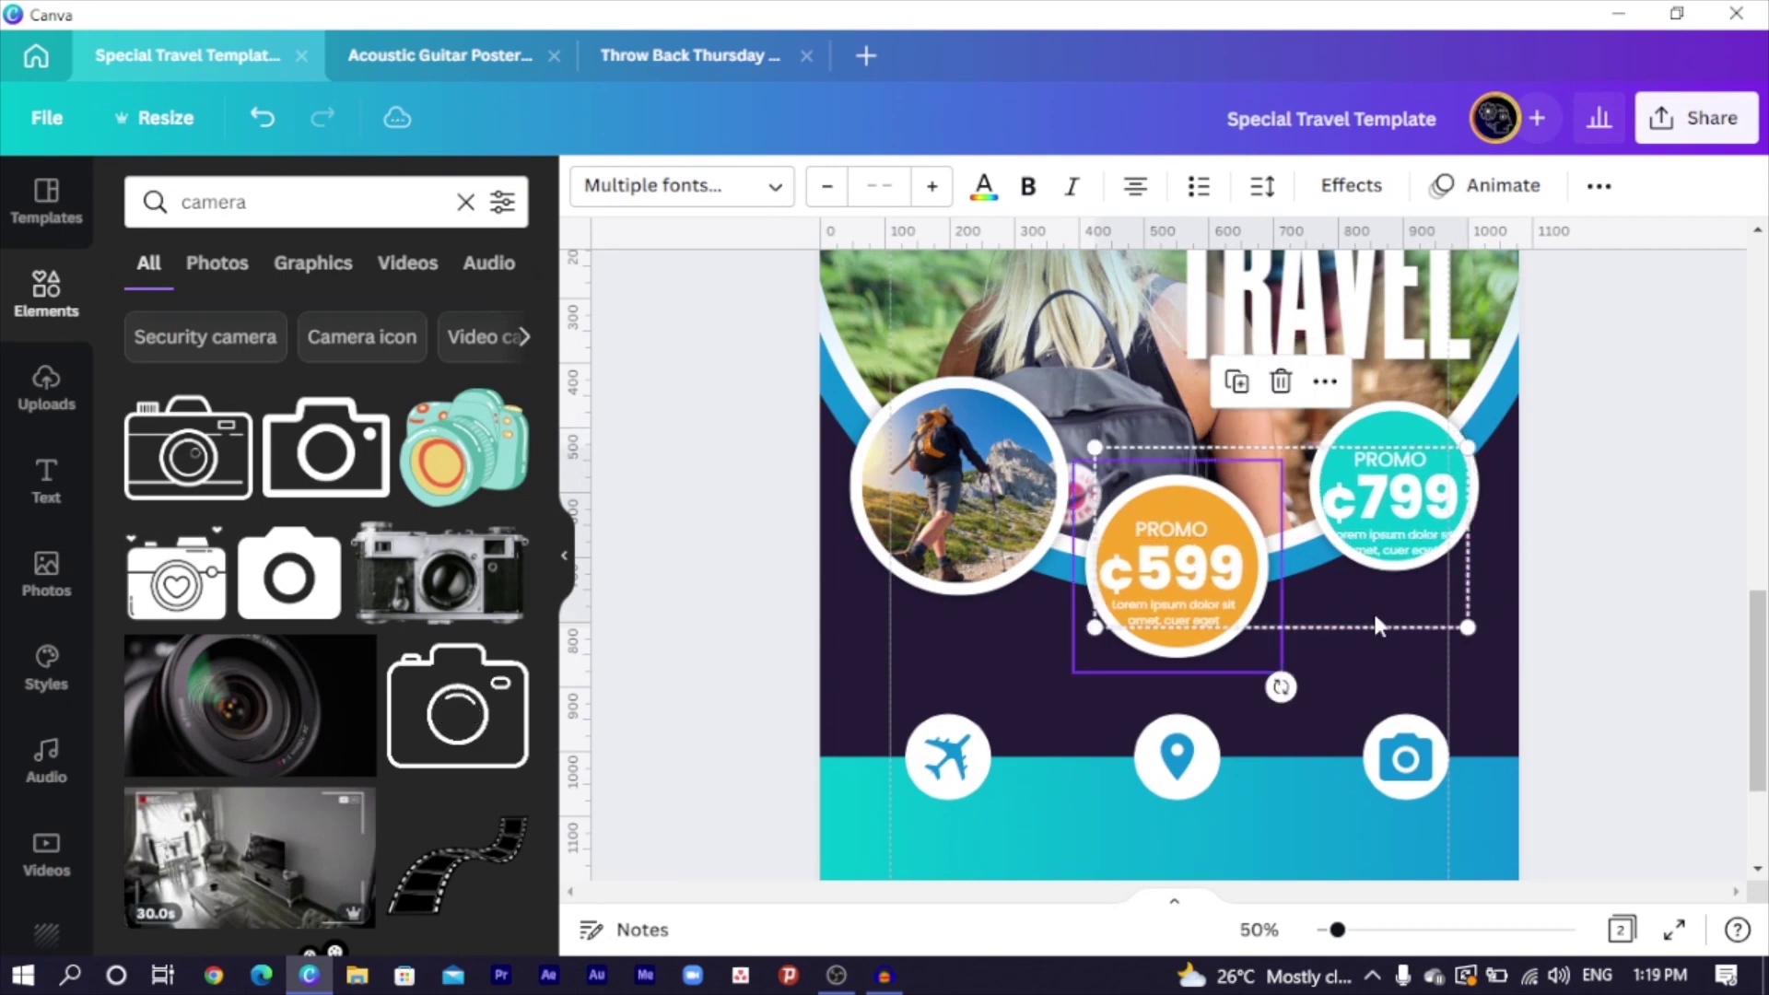
Shrink the ¢799 promo text and centre it inside the turquoise circle
{"action": "left_click", "coordinate": [1614, 610]}
{"action": "left_click", "coordinate": [1396, 550]}
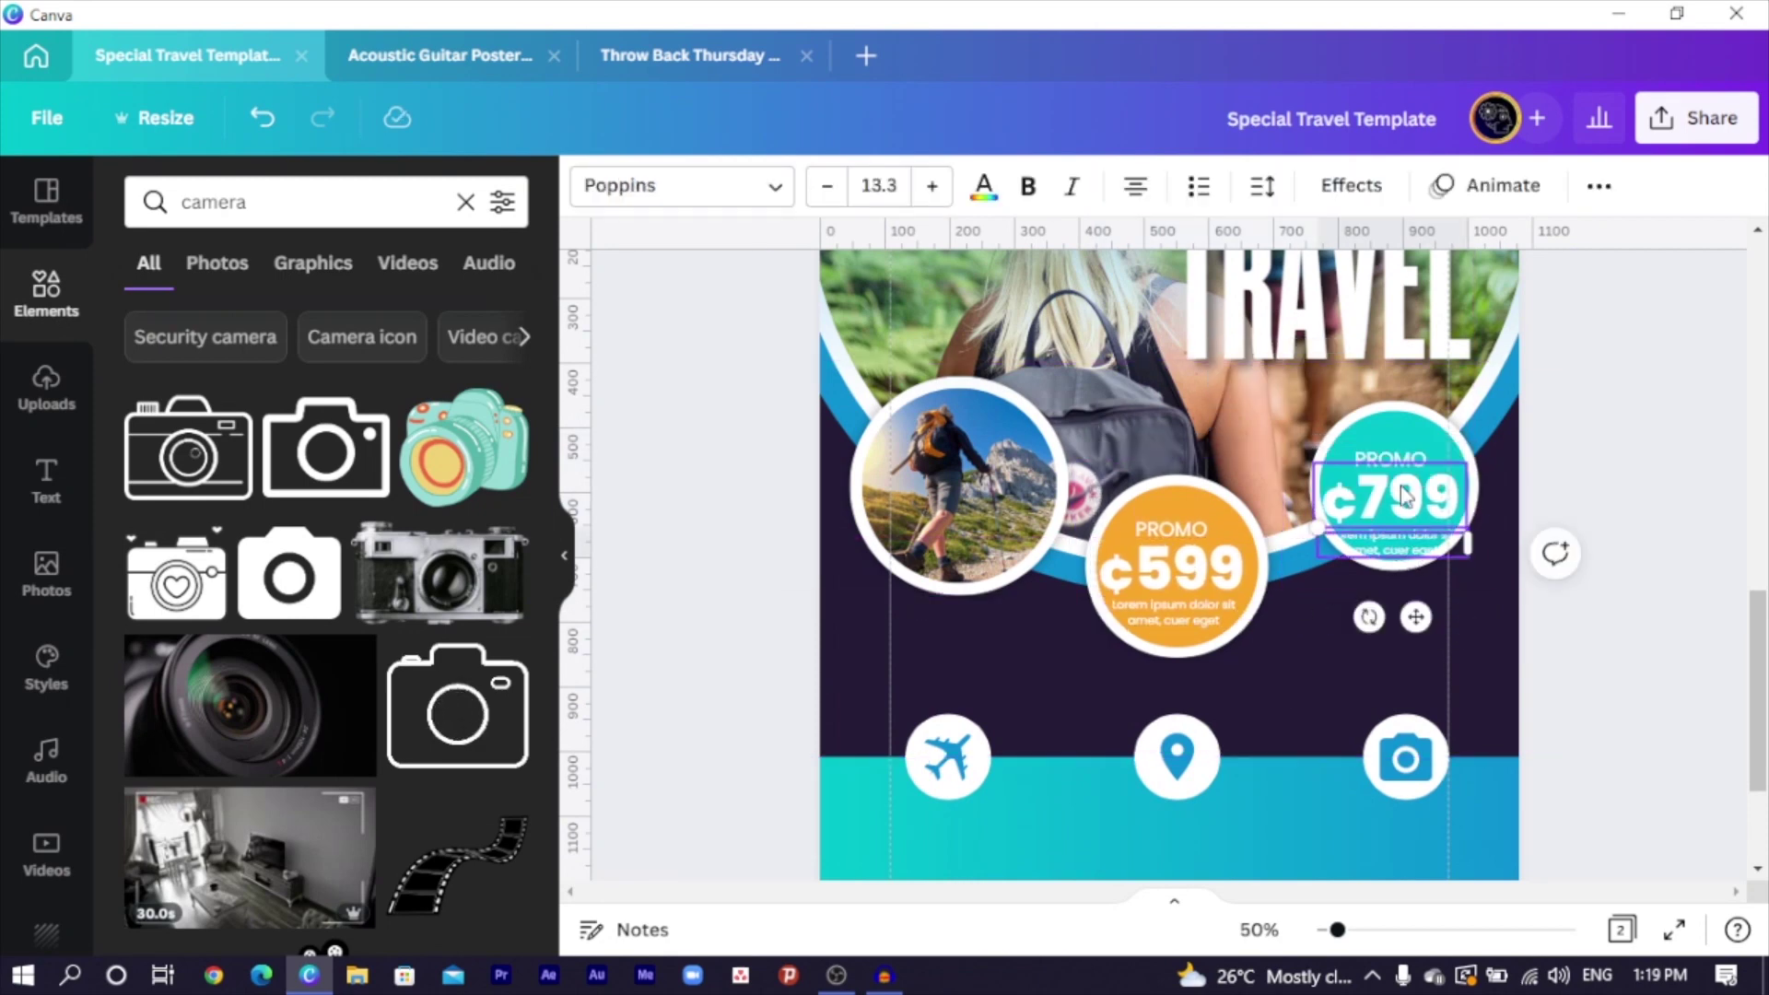
{"action": "left_click", "coordinate": [1397, 505], "text": "shift"}
{"action": "left_click", "coordinate": [1400, 465], "text": "shift"}
{"action": "mouse_move", "coordinate": [1398, 495]}
{"action": "left_mouse_down"}
{"action": "mouse_move", "coordinate": [1402, 480]}
{"action": "mouse_move", "coordinate": [1397, 508]}
{"action": "left_mouse_up"}
Shrink the ¢599 promo text slightly to fit inside the orange circle
{"action": "left_click", "coordinate": [1190, 616]}
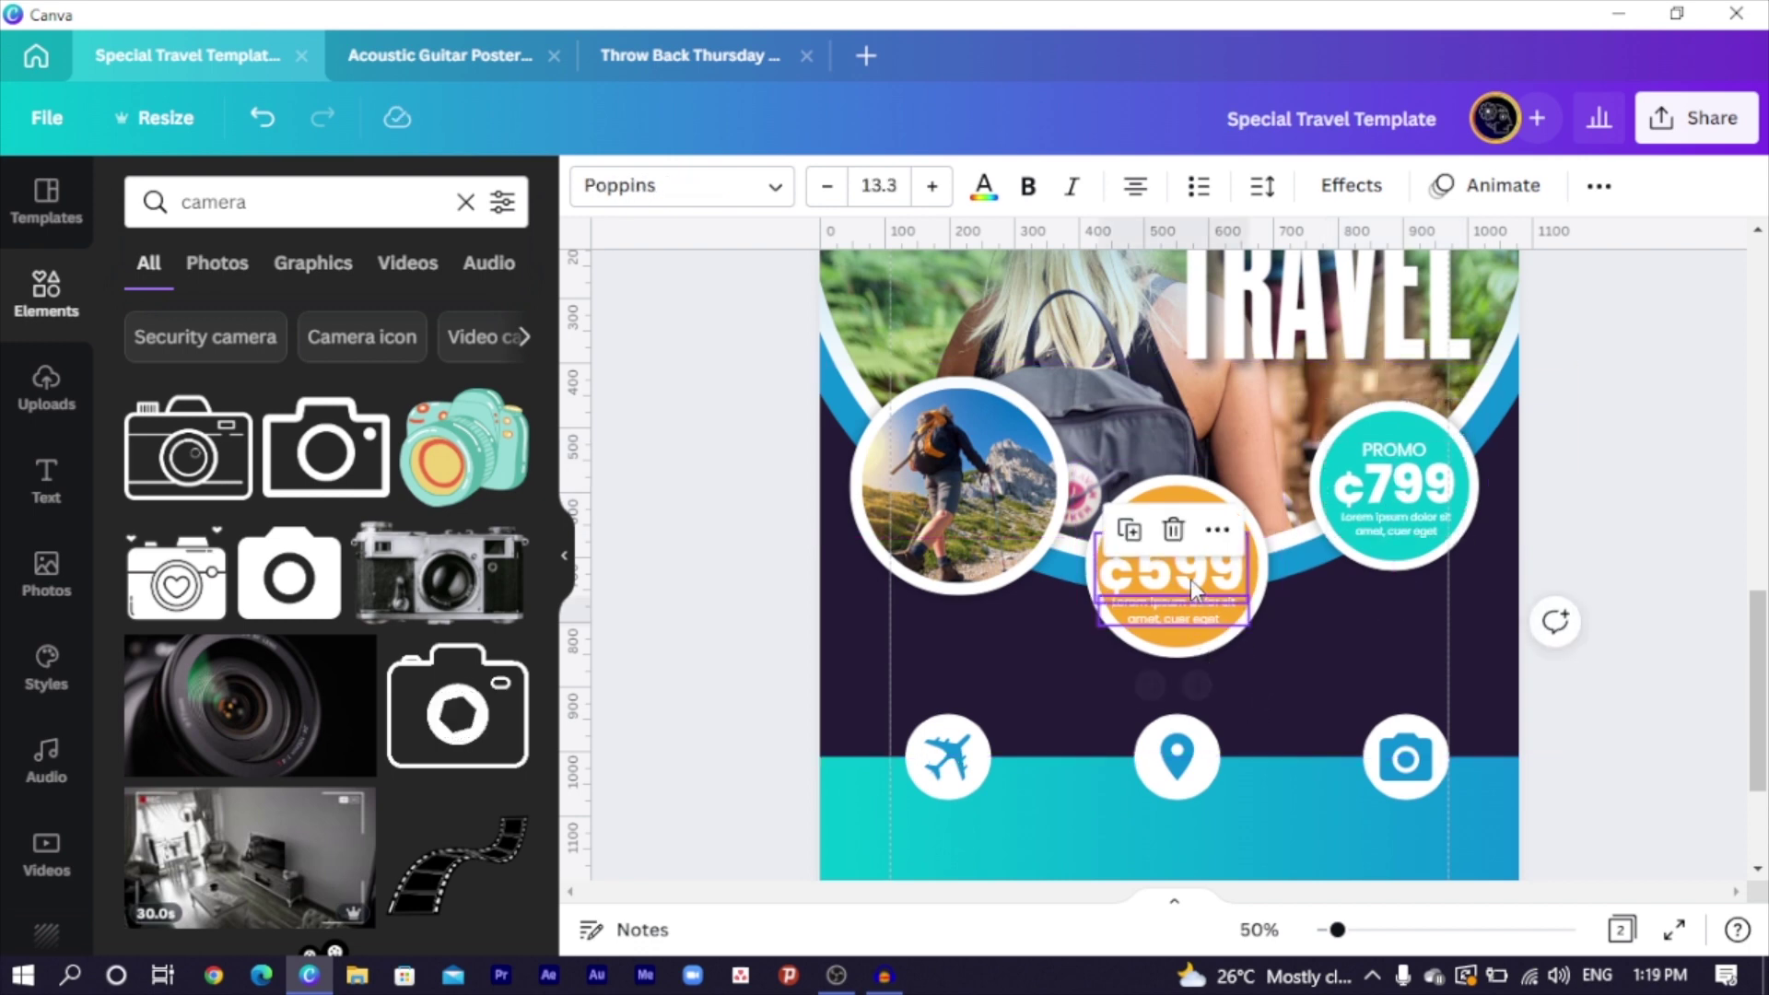
{"action": "left_click", "coordinate": [1190, 579]}
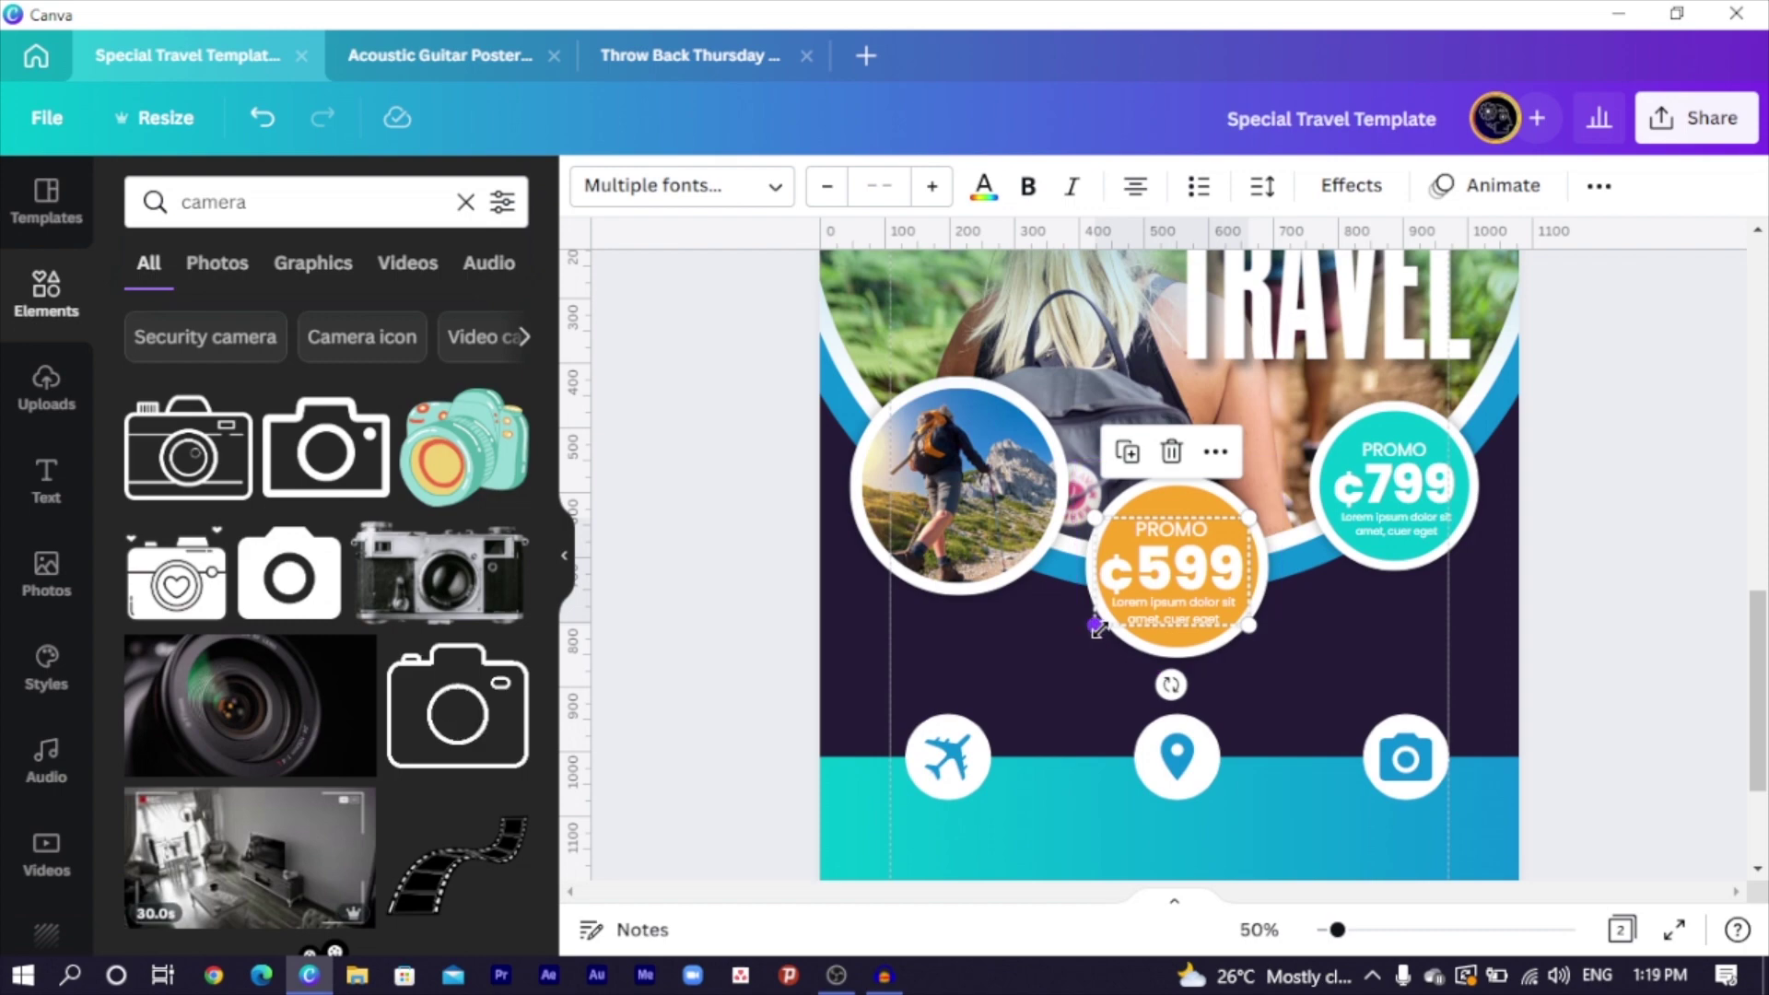
{"action": "left_click_drag", "start_coordinate": [1098, 628], "coordinate": [1105, 625]}
{"action": "left_click", "coordinate": [749, 680]}
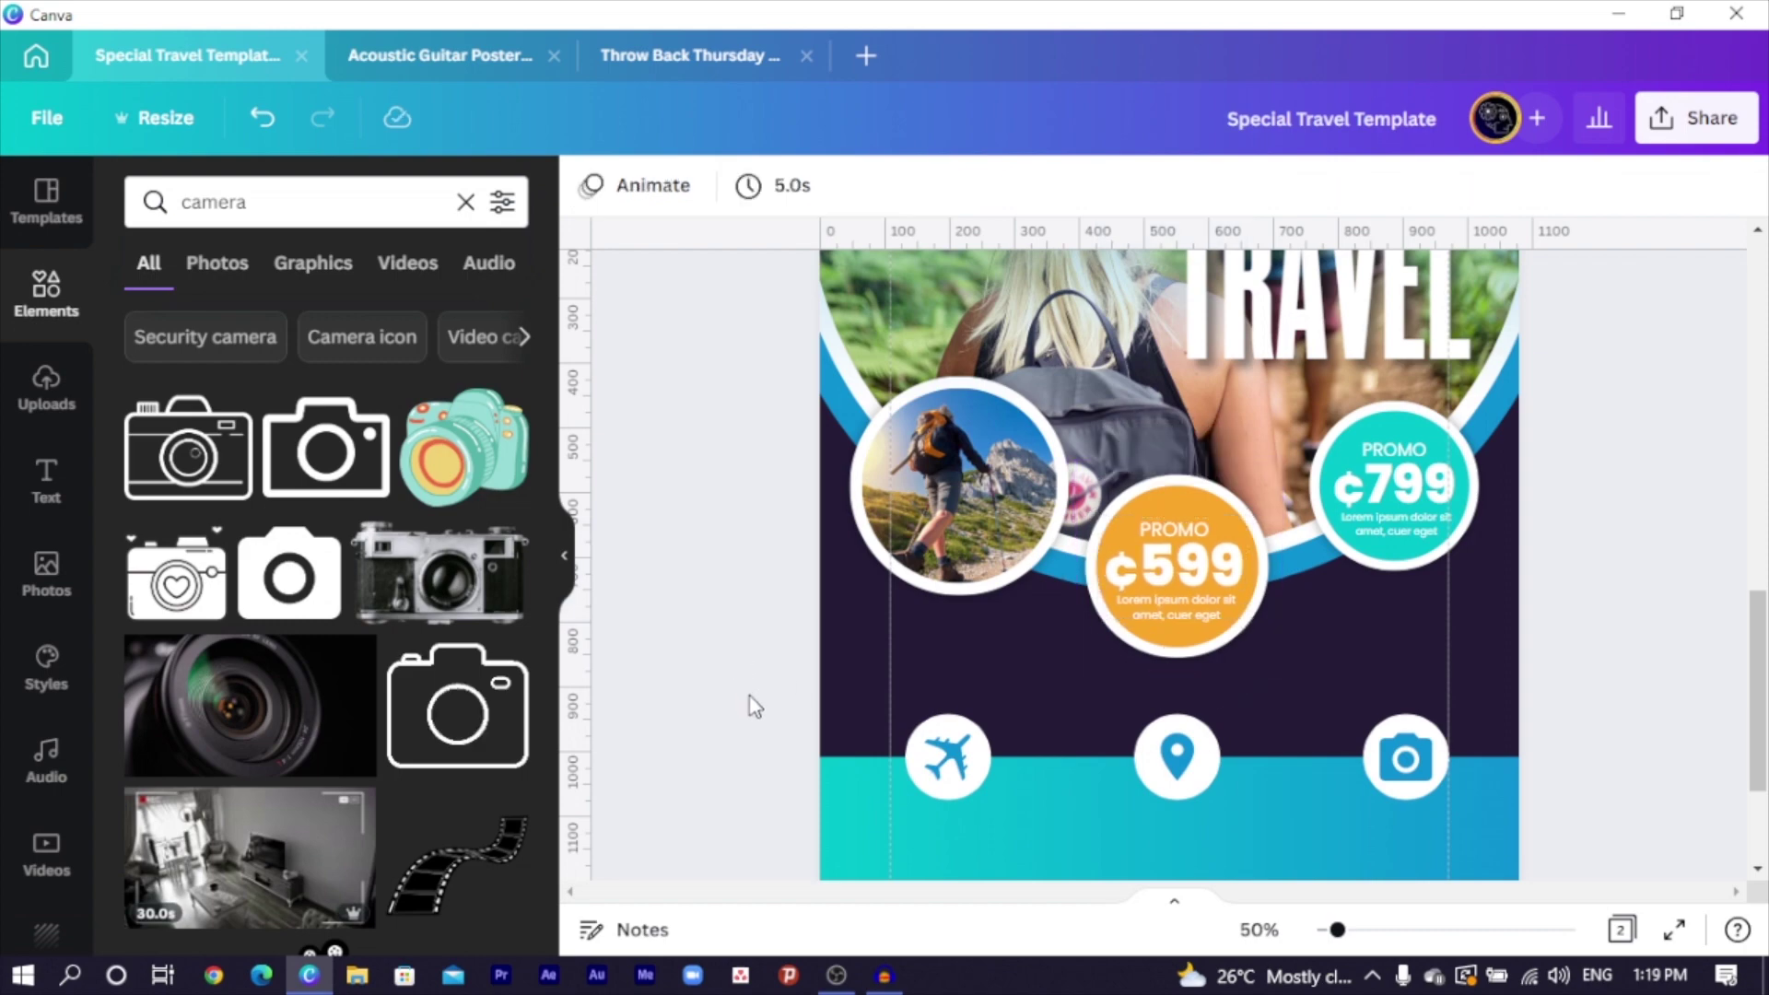
Copy the "Enjoy SPECIAL TRAVEL" and "Book NOW!" texts from page 1 and paste them above the icons on page 2
{"action": "scroll", "coordinate": [756, 707], "scroll_direction": "down", "scroll_amount": 10}
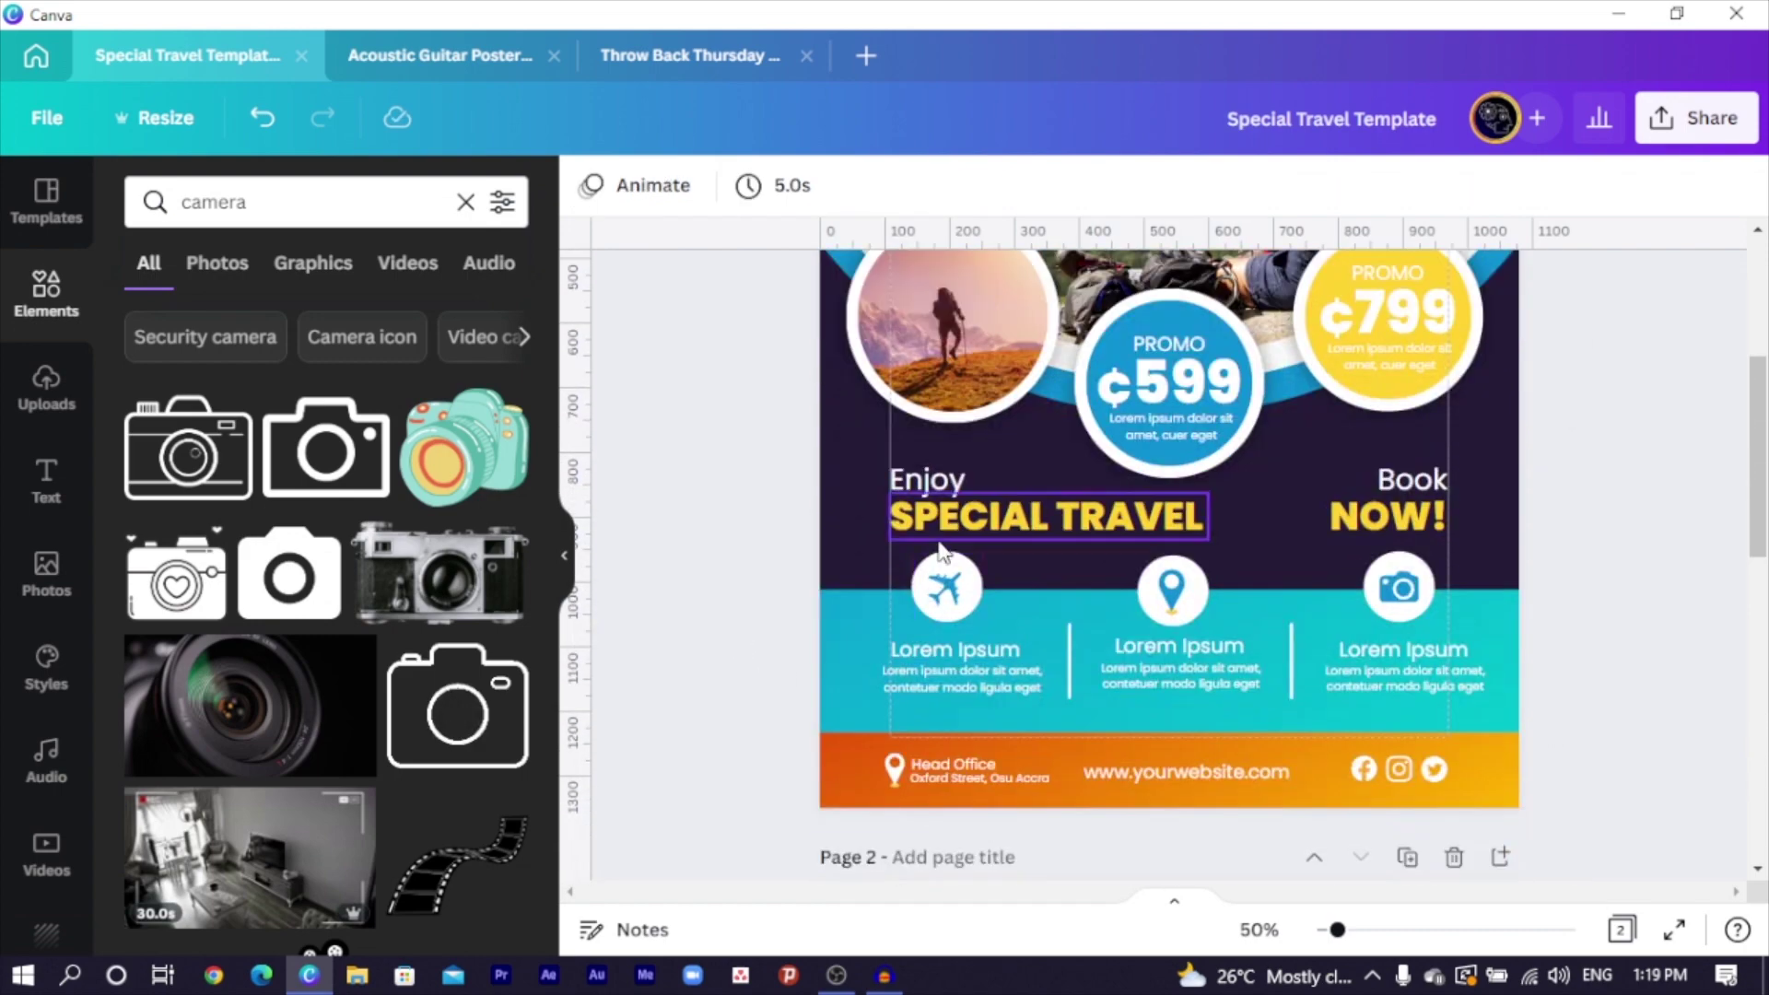
{"action": "left_click", "coordinate": [944, 521]}
{"action": "left_click", "coordinate": [926, 479], "text": "shift"}
{"action": "left_click", "coordinate": [1339, 523], "text": "shift"}
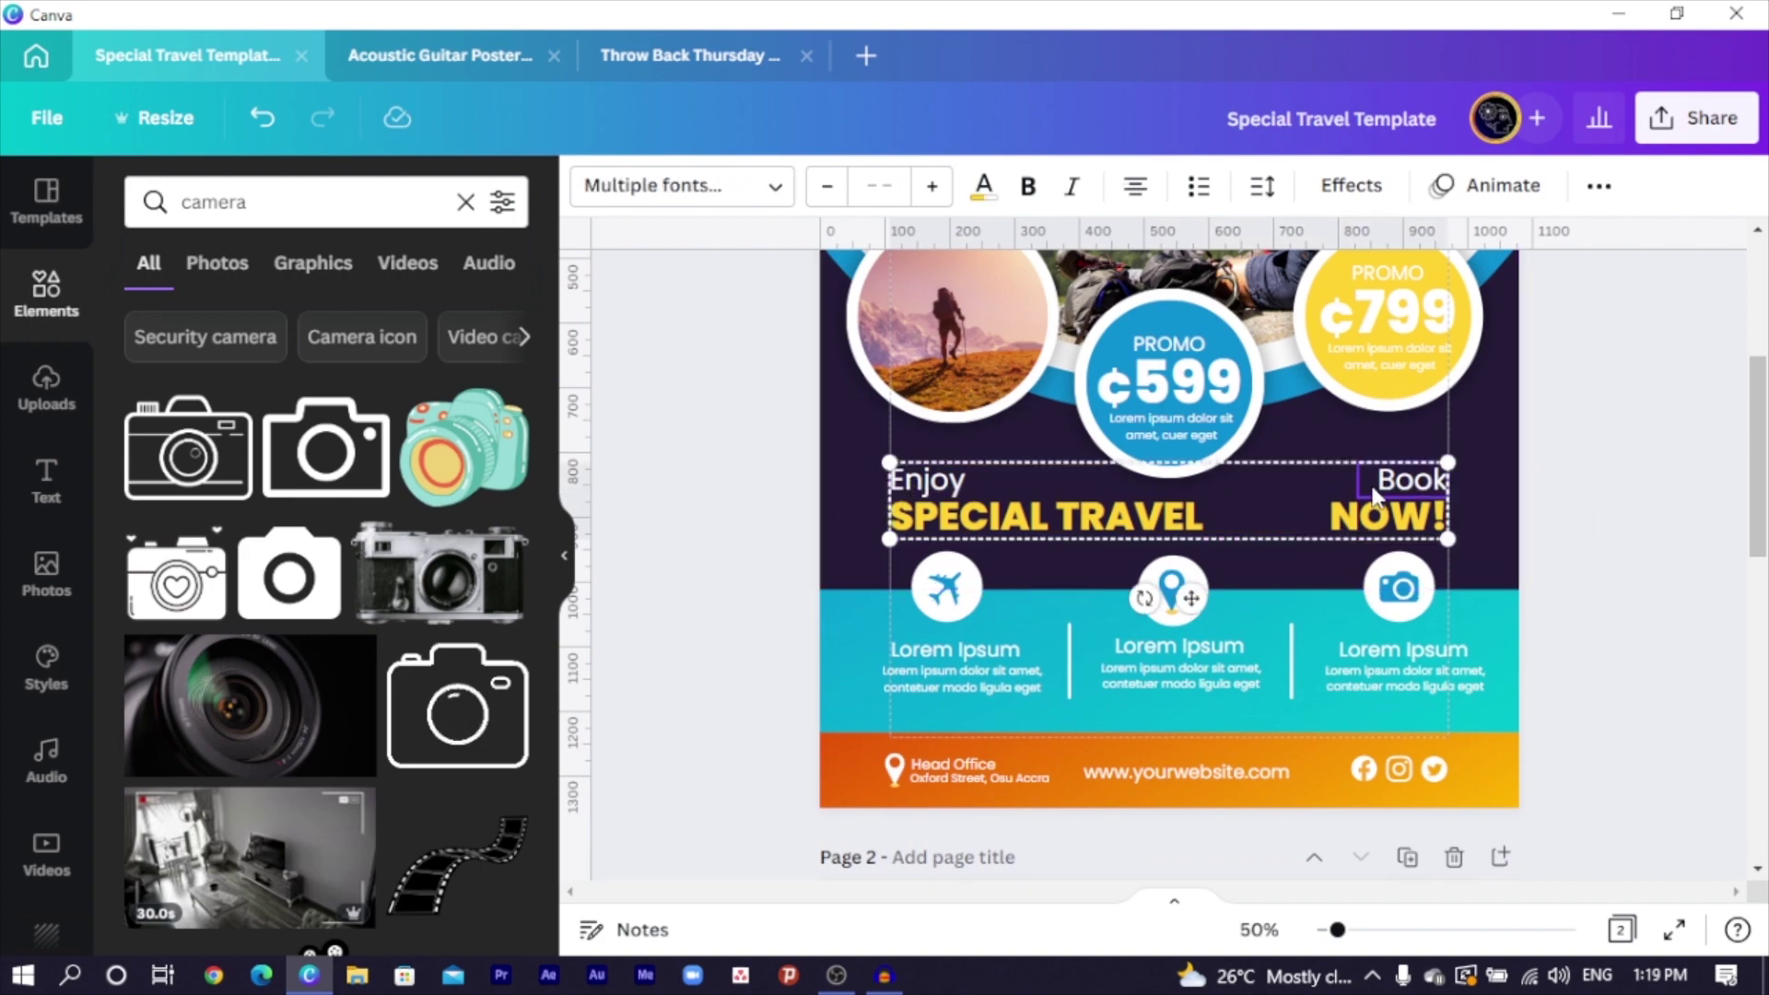
{"action": "left_click", "coordinate": [1372, 497], "text": "shift"}
{"action": "scroll", "coordinate": [1374, 502], "scroll_direction": "down", "scroll_amount": 10}
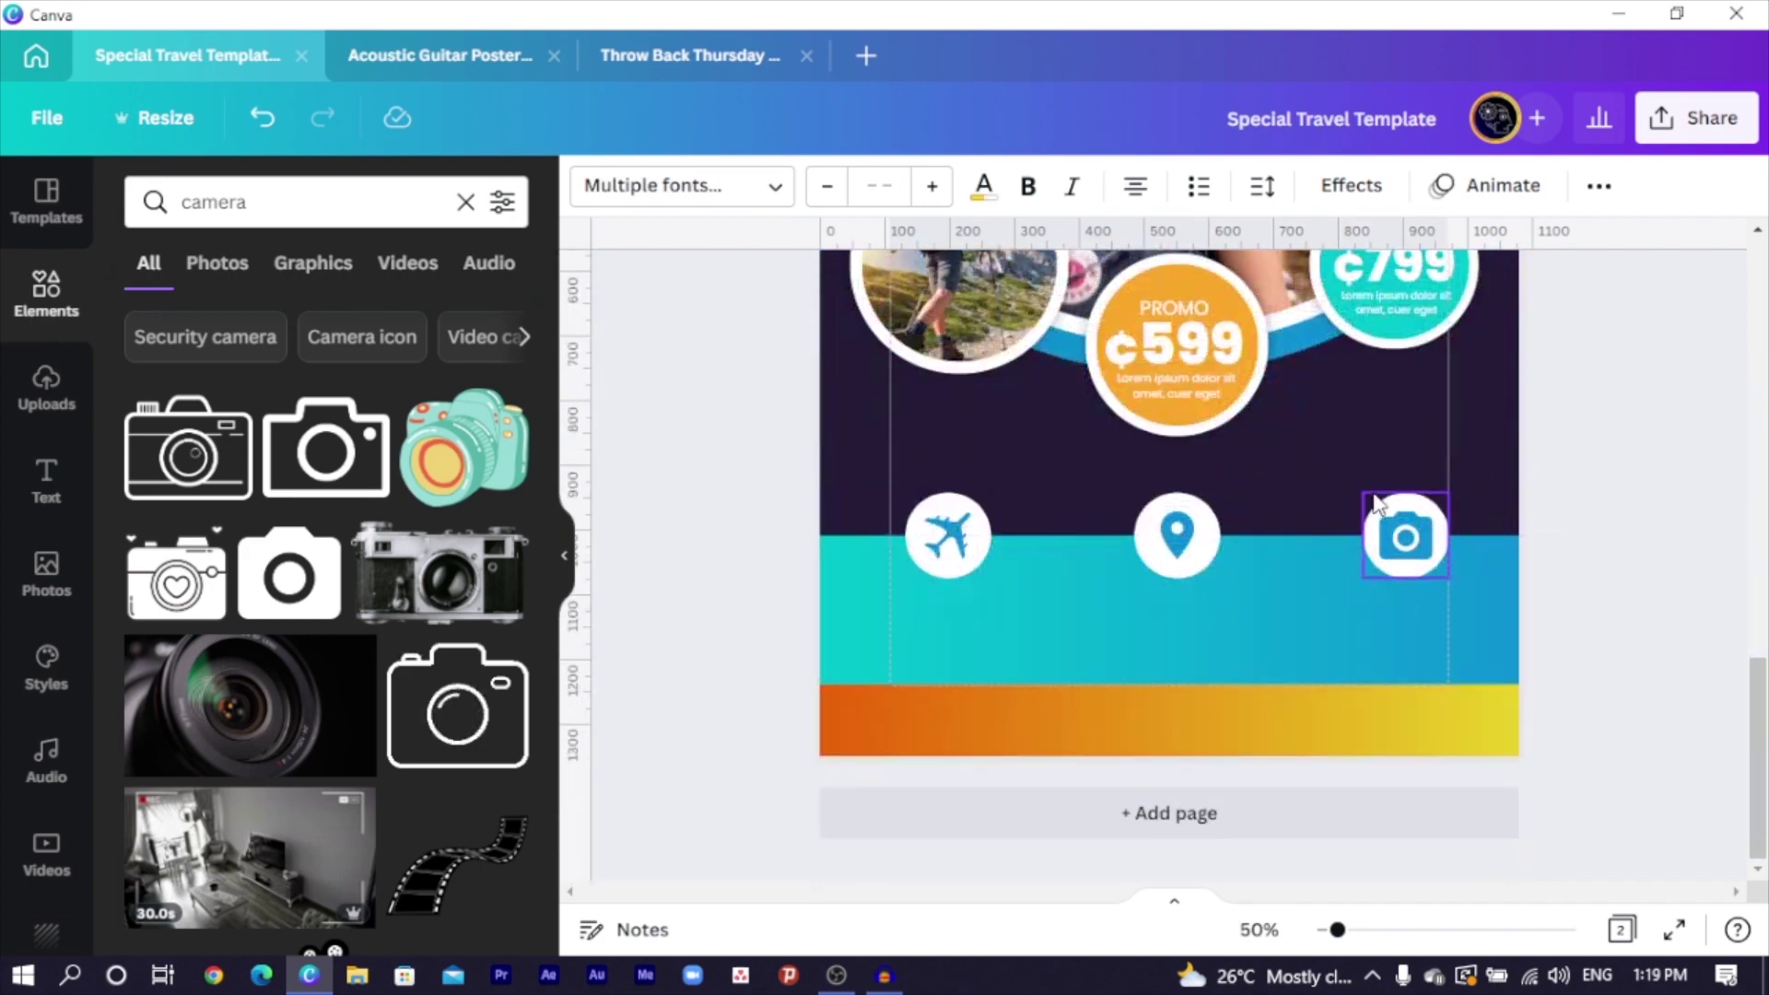
{"action": "key", "text": "ctrl+v"}
{"action": "left_click", "coordinate": [786, 592]}
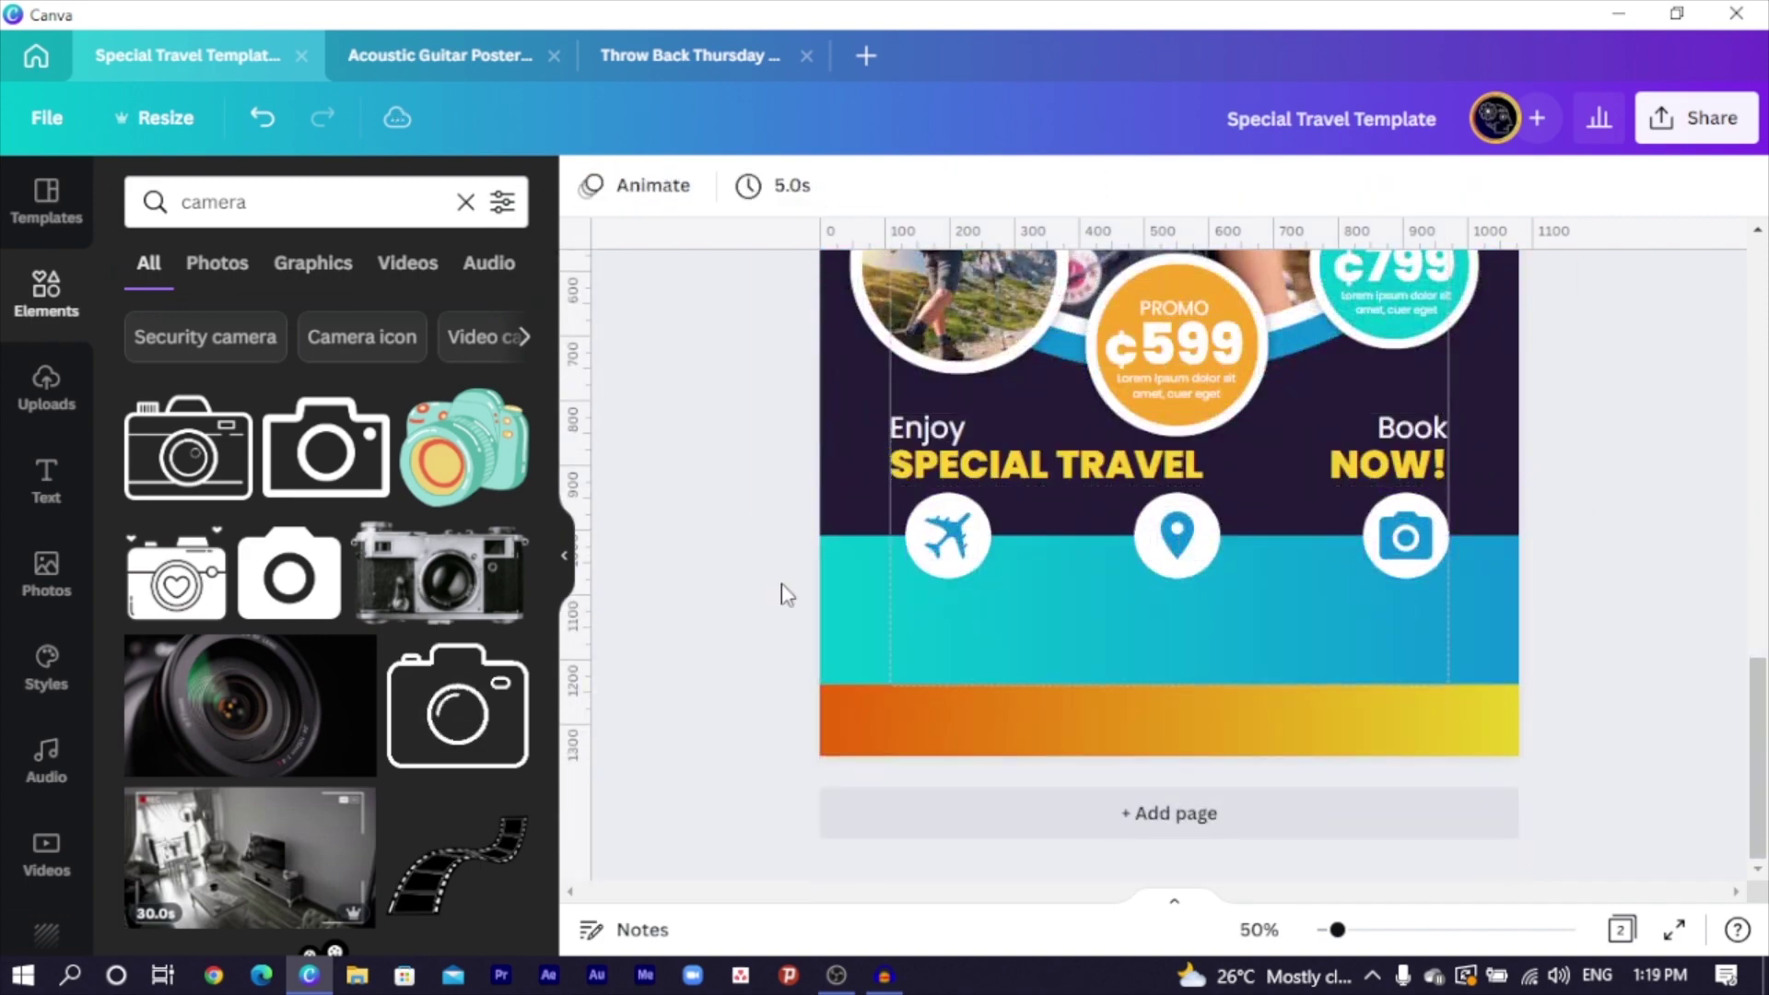
Copy the three "Lorem Ipsum" text blocks and a divider line from page 1 and position them beneath the page 2 icons
{"action": "scroll", "coordinate": [1013, 584], "scroll_direction": "down", "scroll_amount": 5}
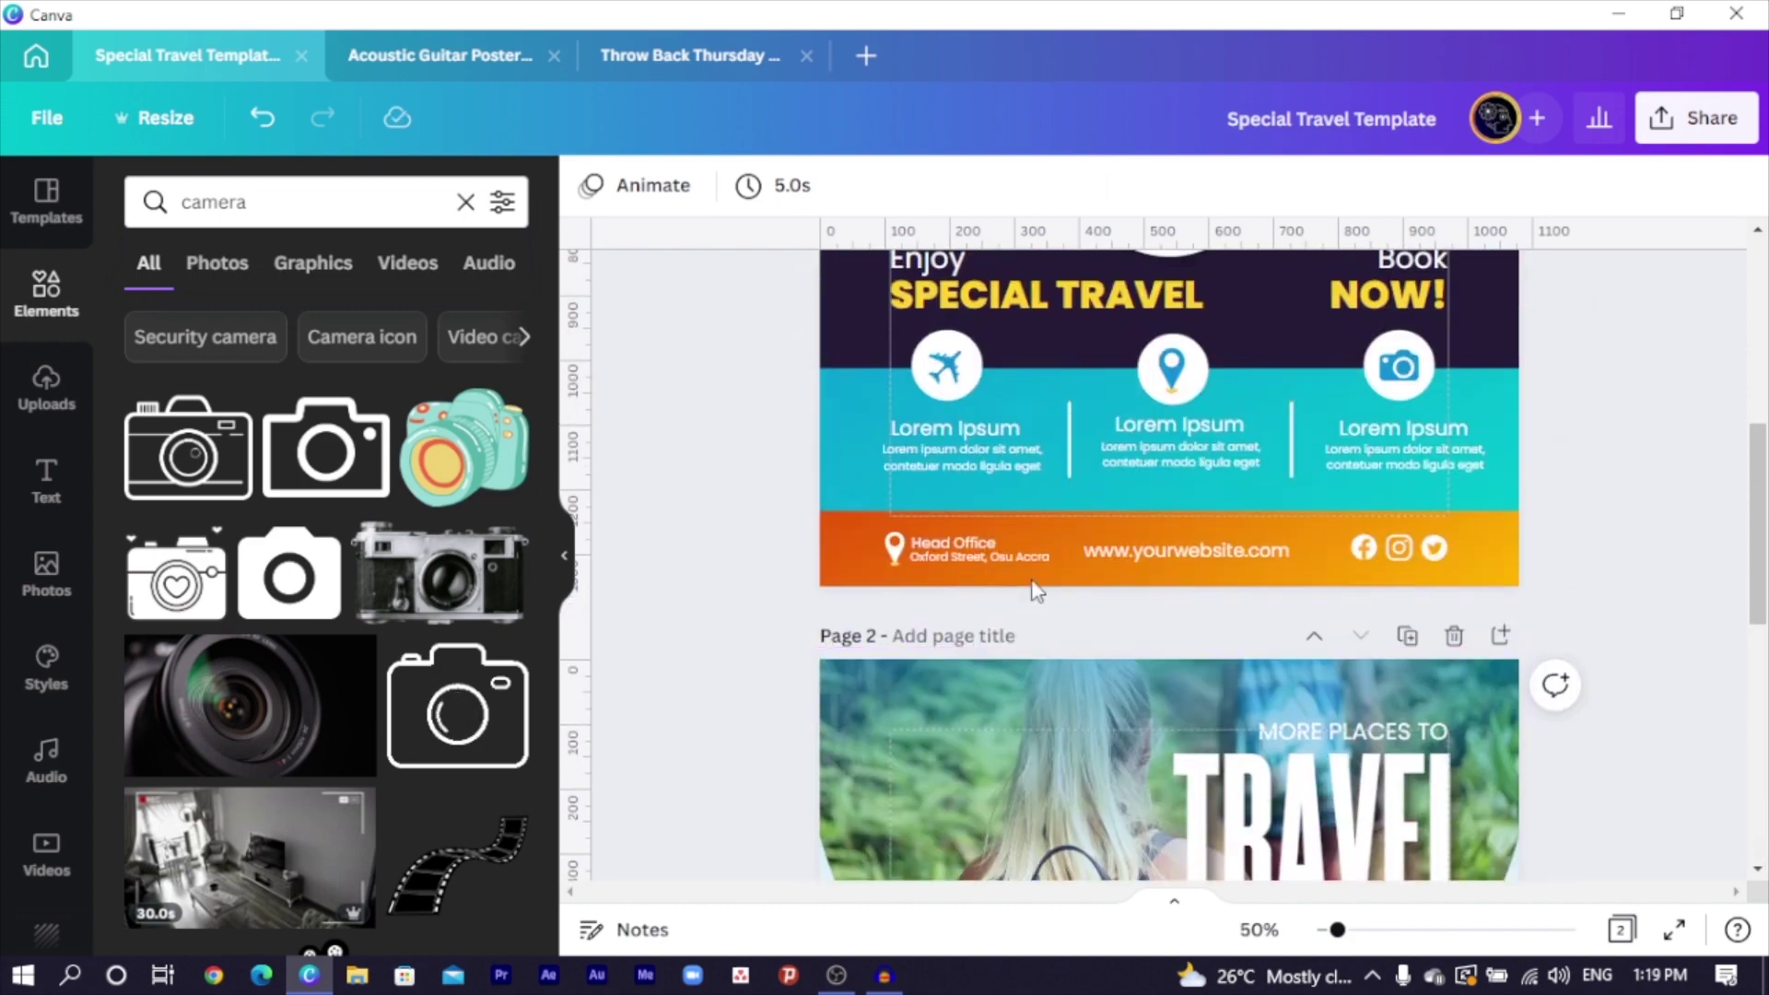
{"action": "left_click", "coordinate": [938, 428]}
{"action": "left_click", "coordinate": [966, 461], "text": "shift"}
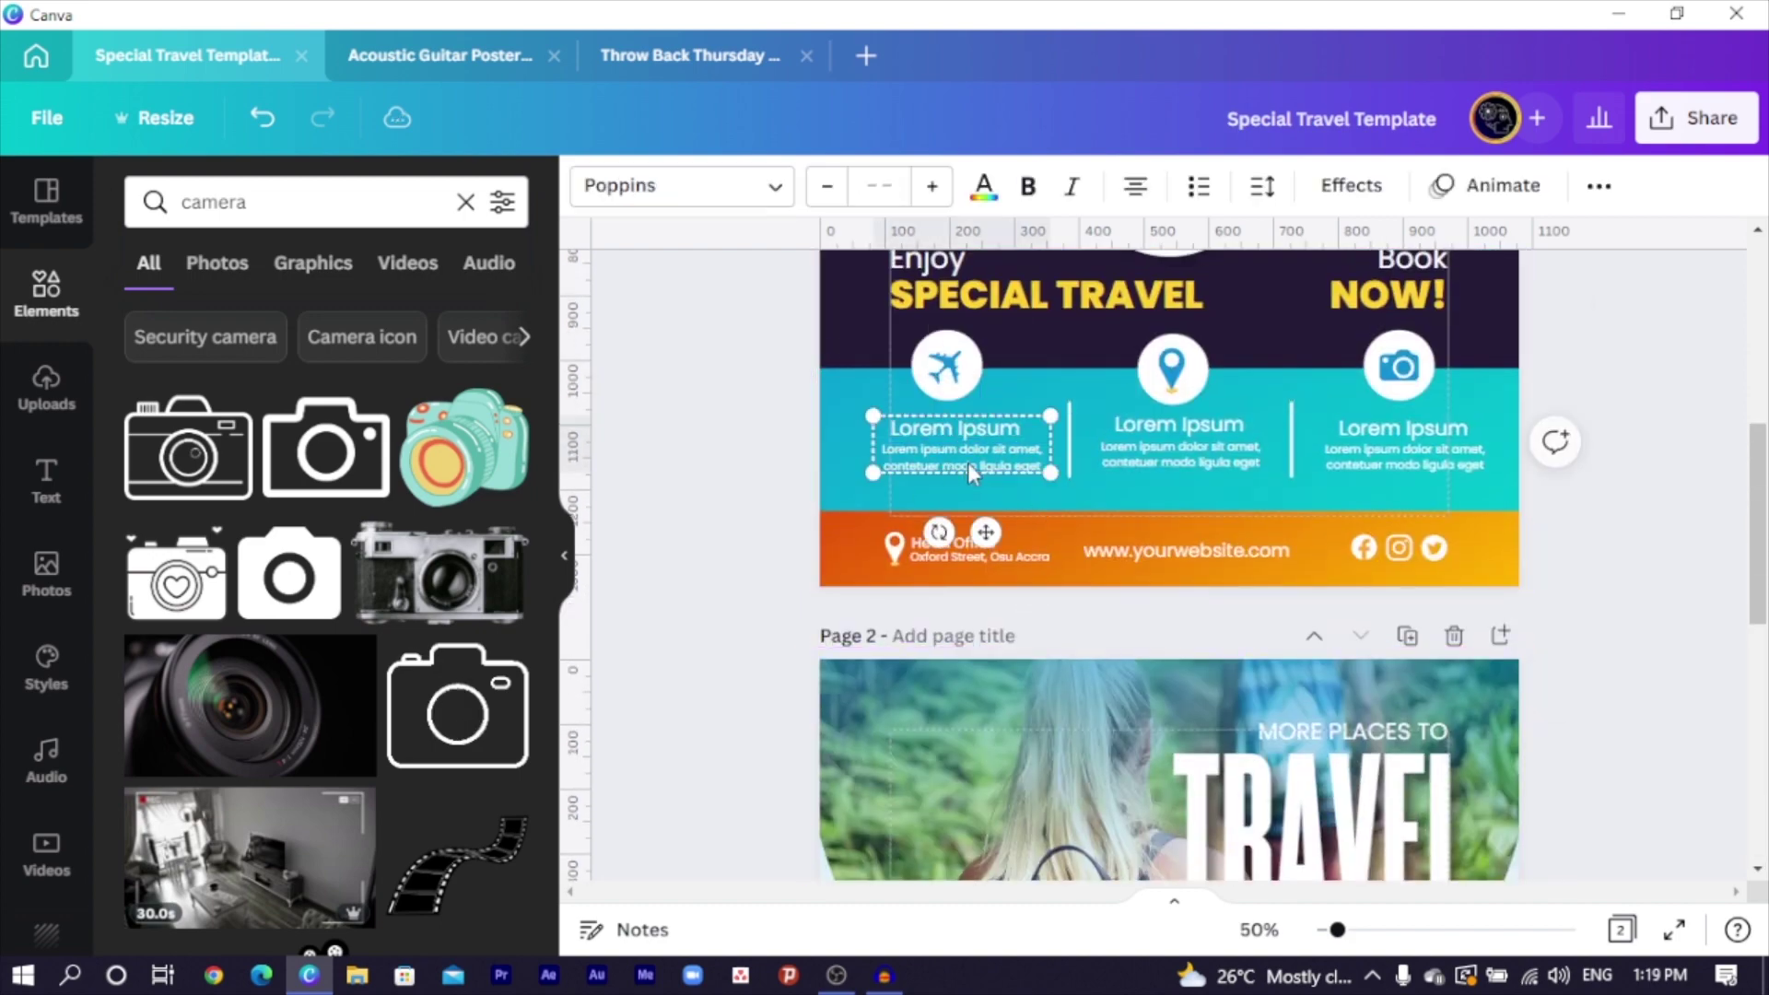
{"action": "left_click", "coordinate": [1069, 447], "text": "shift"}
{"action": "left_click", "coordinate": [1140, 425], "text": "shift"}
{"action": "left_click", "coordinate": [1339, 450], "text": "shift"}
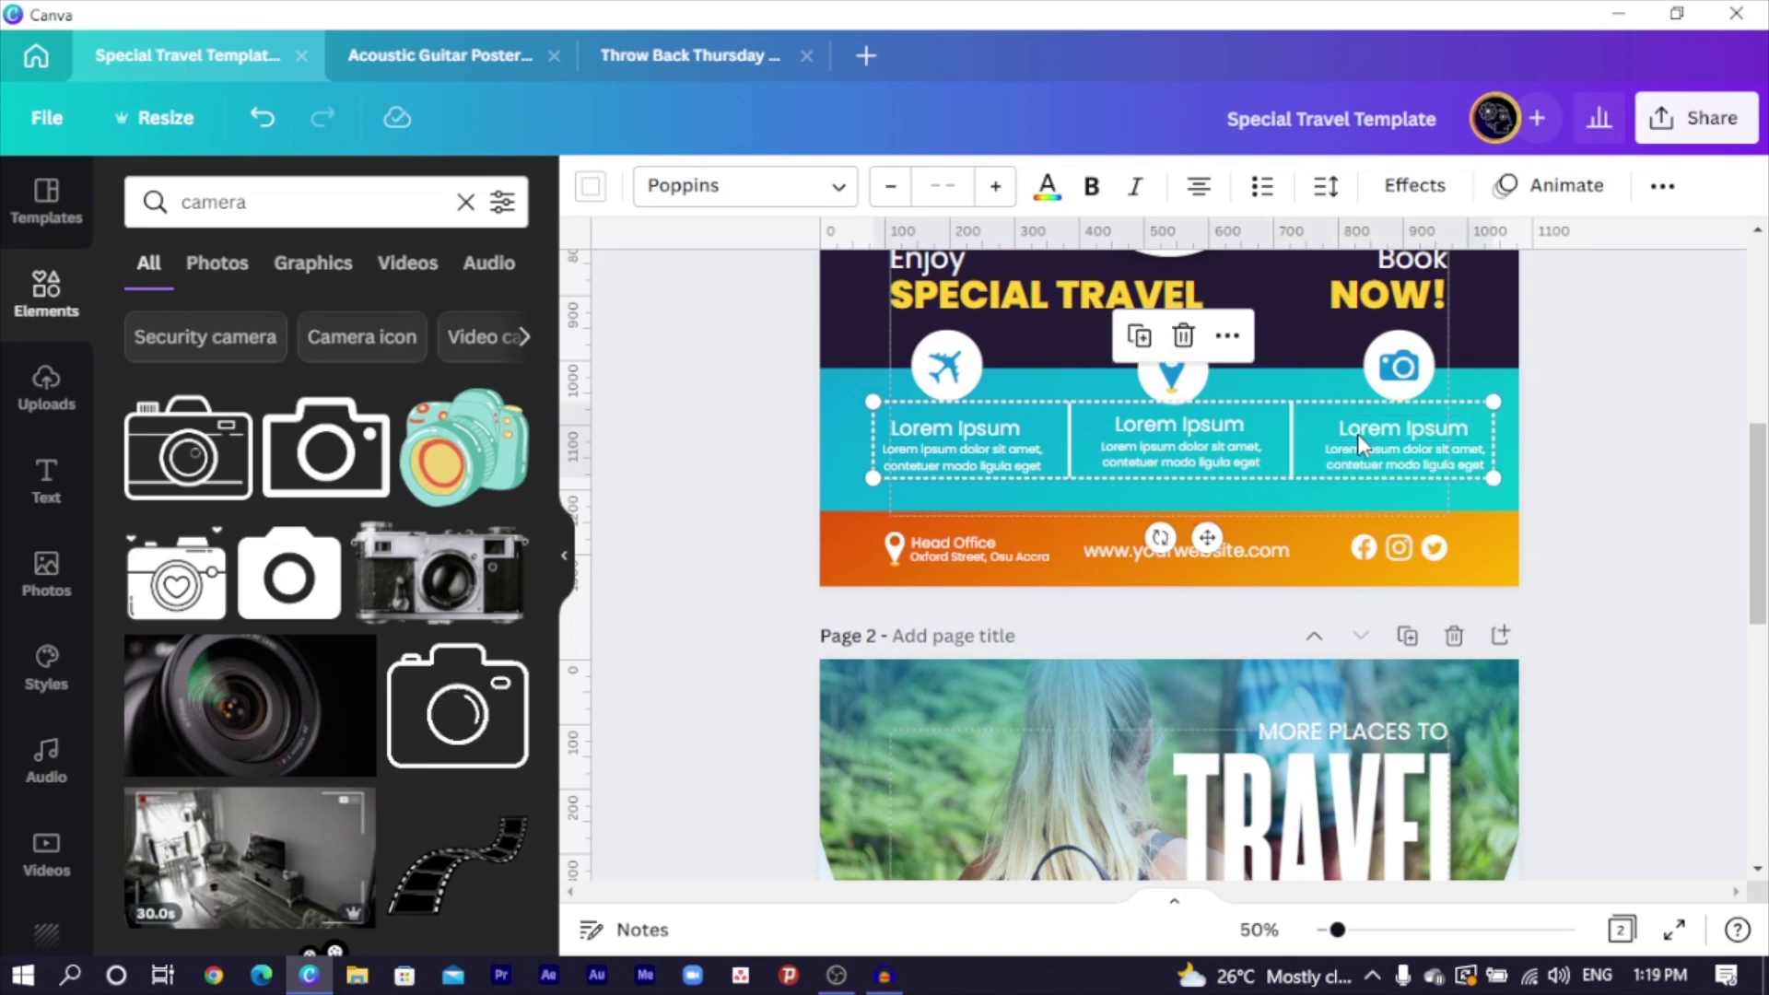
{"action": "scroll", "coordinate": [1357, 434], "scroll_direction": "down", "scroll_amount": 8}
{"action": "left_click", "coordinate": [1076, 649]}
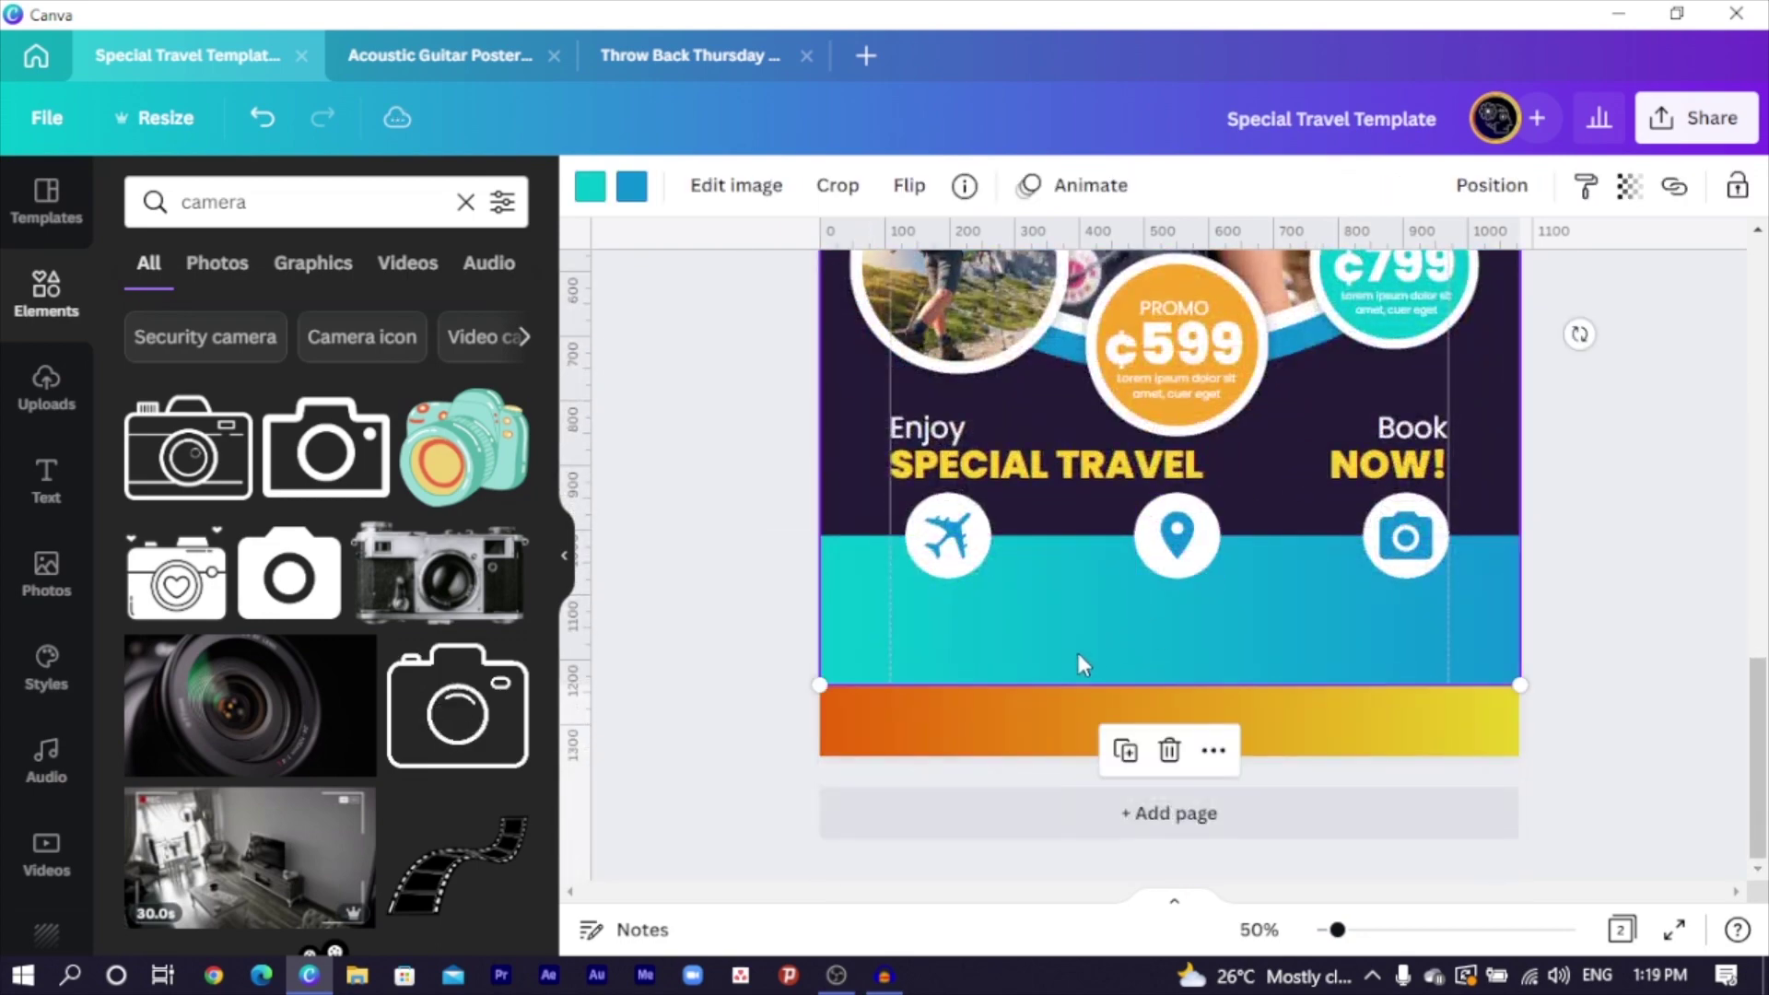
{"action": "key", "text": "ctrl+v"}
{"action": "left_click_drag", "start_coordinate": [1151, 627], "coordinate": [1152, 637]}
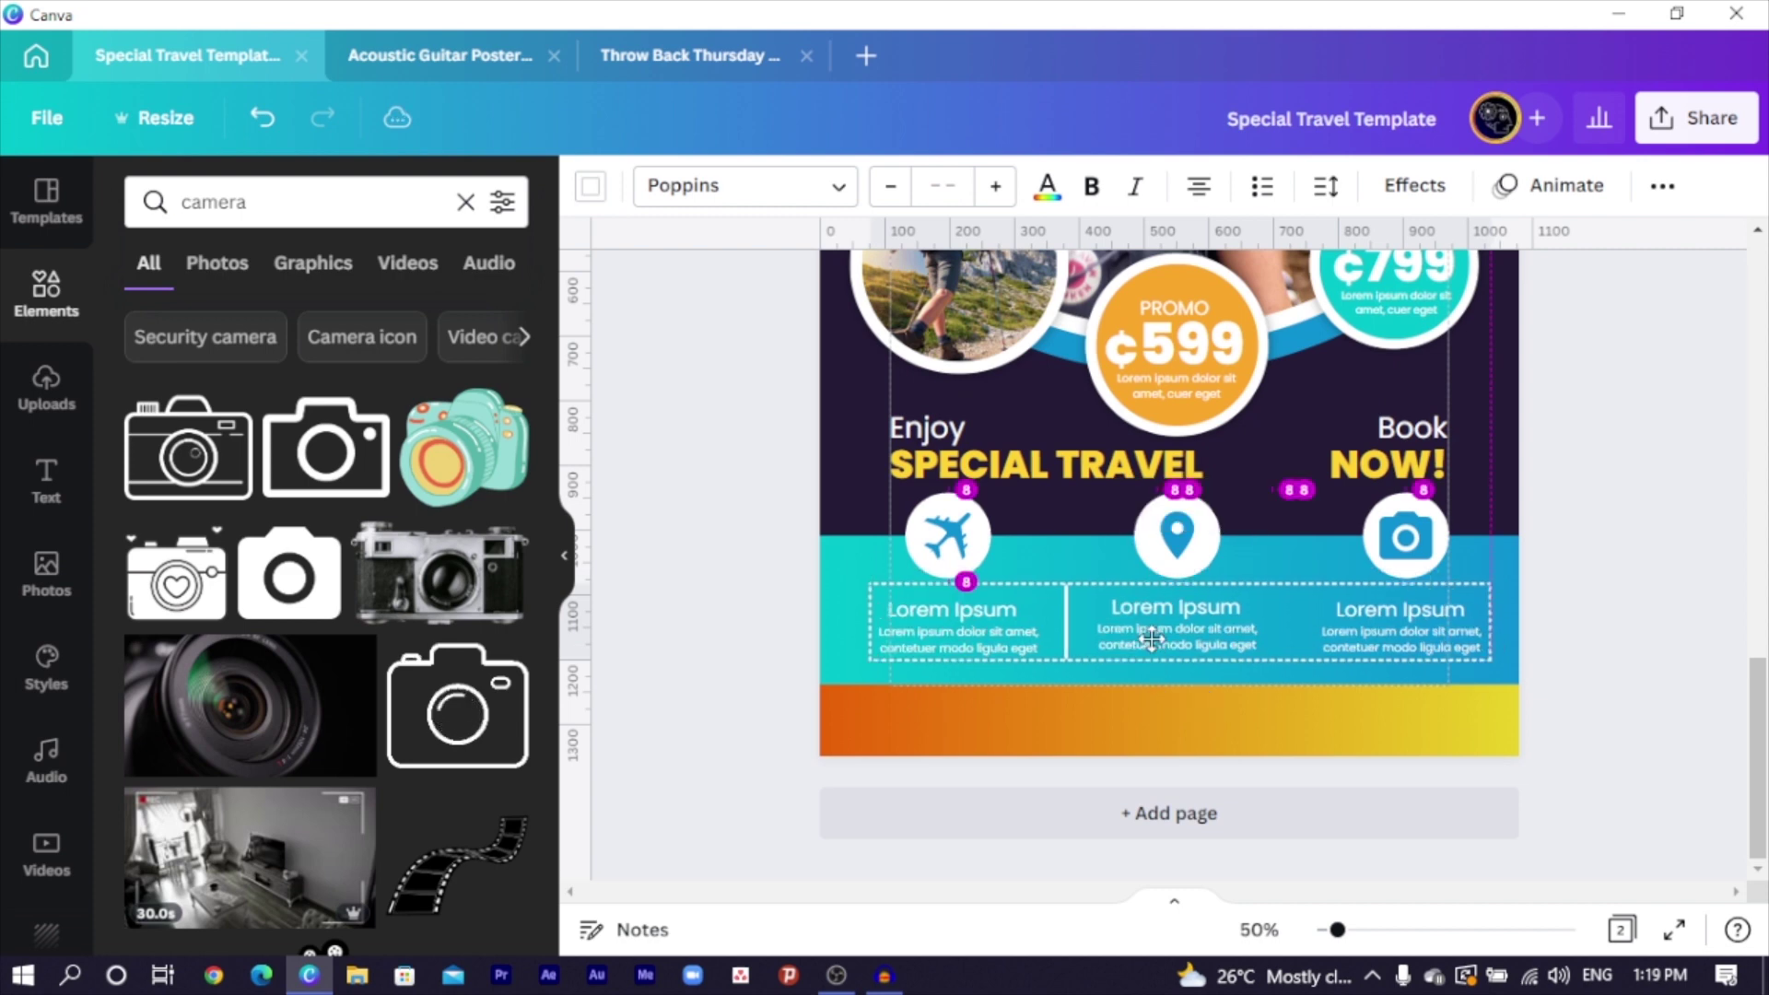
{"action": "left_click", "coordinate": [777, 659]}
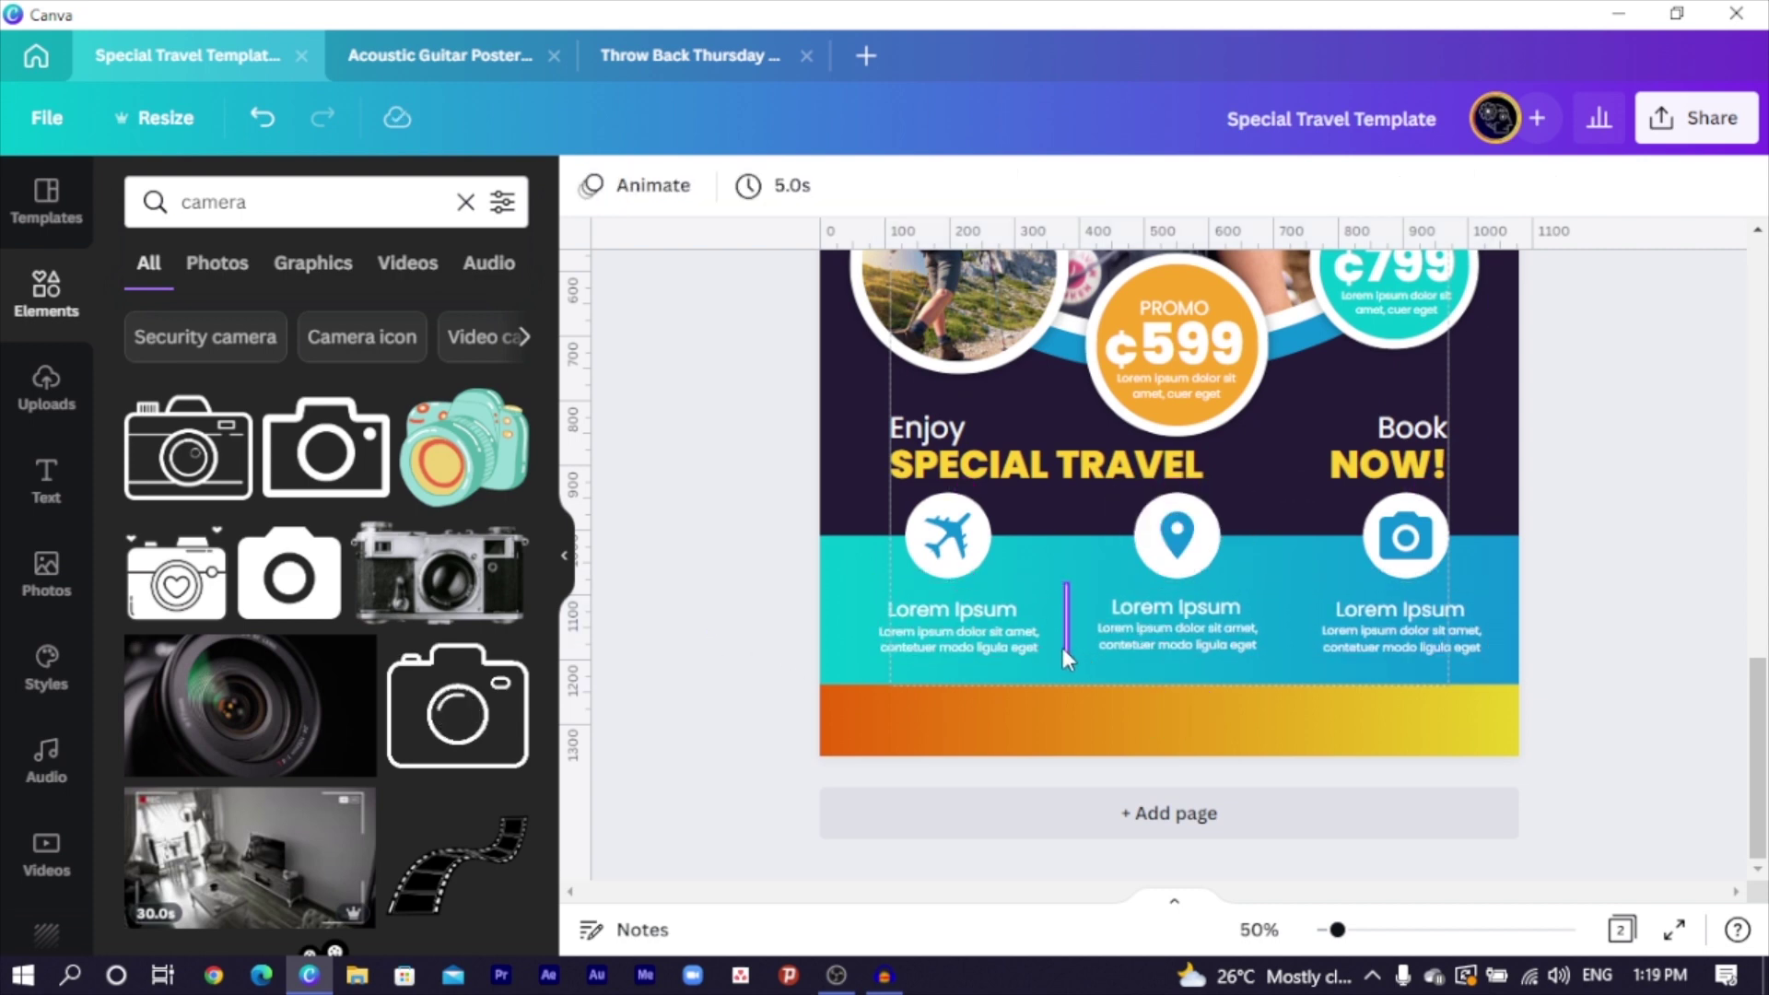
Duplicate the white divider line and place the copy between the second and third text blocks
{"action": "left_click", "coordinate": [1063, 648]}
{"action": "key", "text": "ctrl+d"}
{"action": "left_click_drag", "start_coordinate": [1138, 612], "coordinate": [1300, 599]}
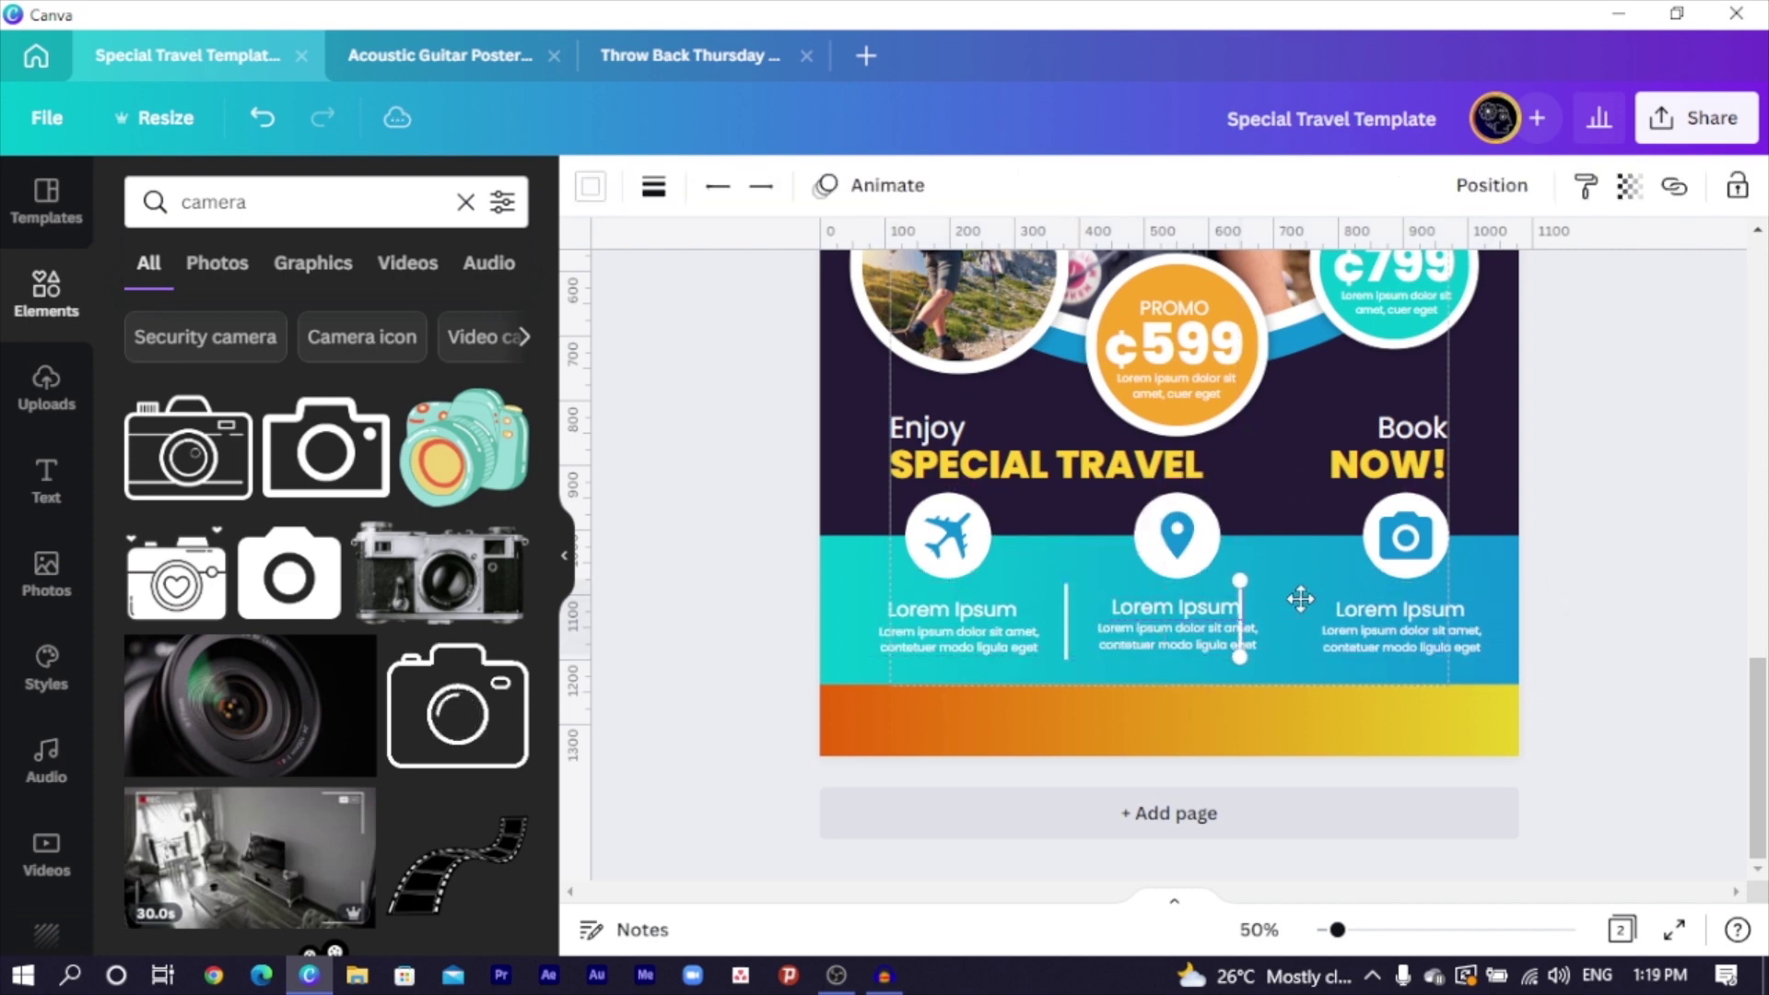
{"action": "left_click", "coordinate": [697, 639]}
Copy the head office, website and social media footer items from page 1 and paste them onto page 2's orange band
{"action": "scroll", "coordinate": [1336, 723], "scroll_direction": "up", "scroll_amount": 6}
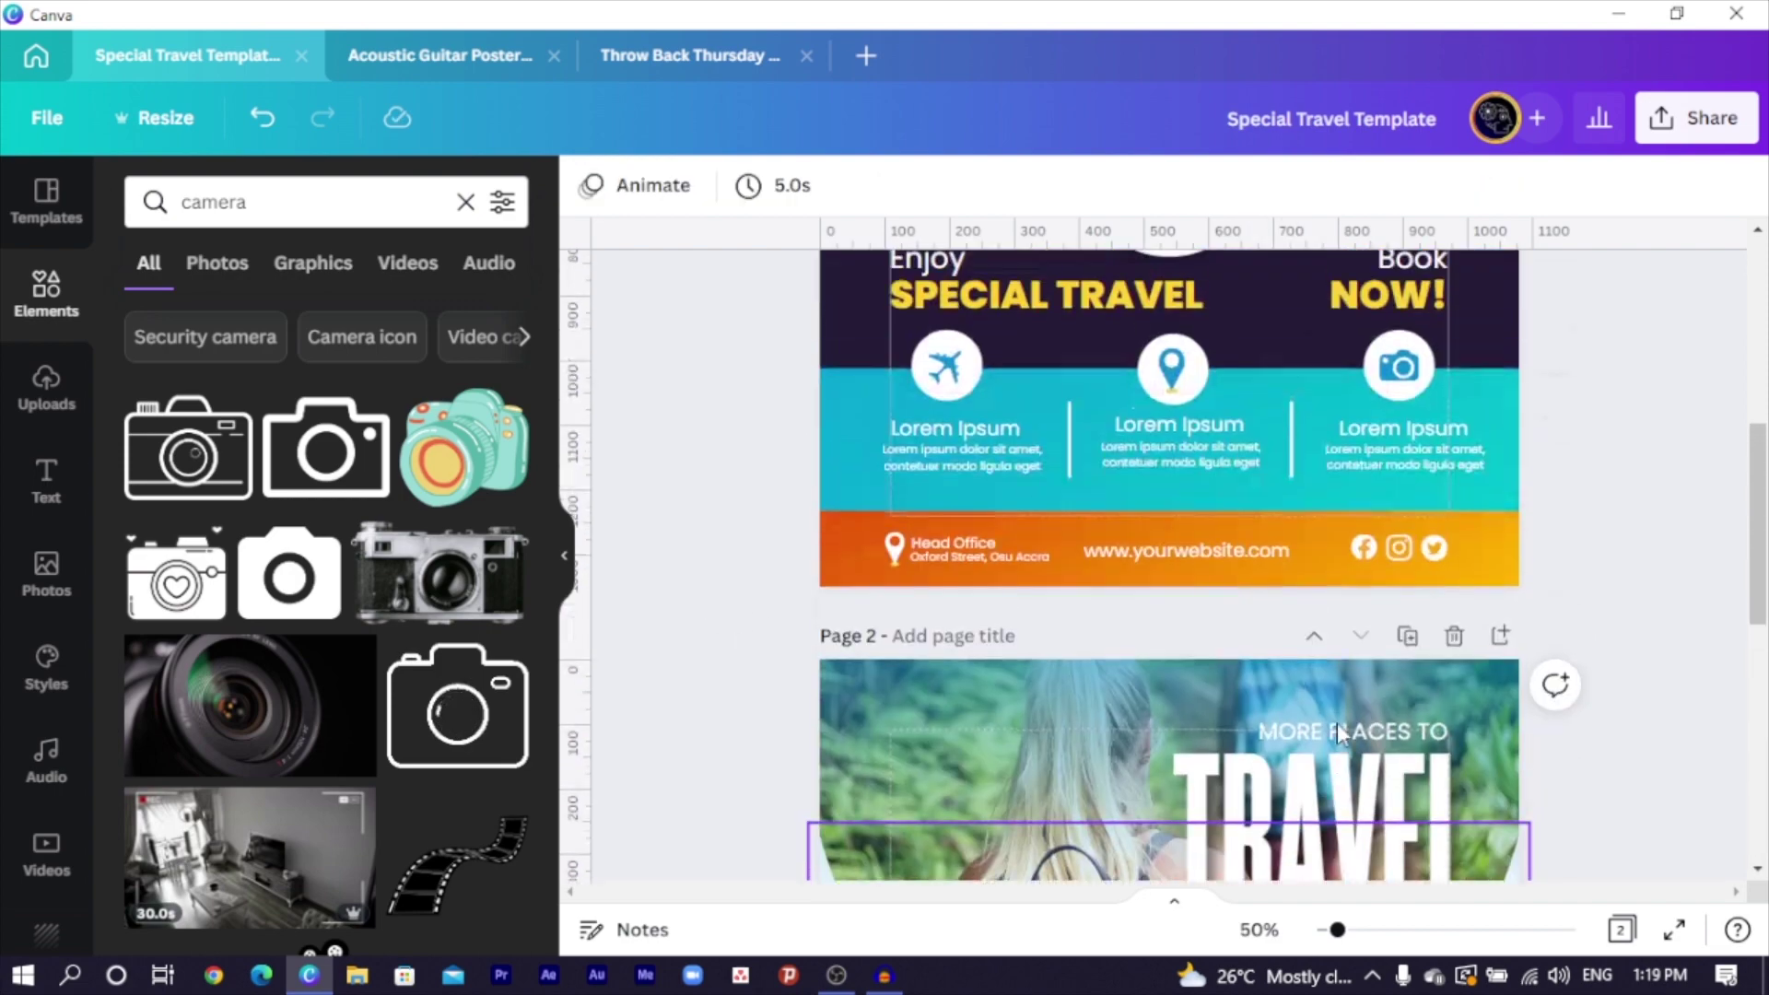
{"action": "left_click", "coordinate": [1170, 555], "text": "shift"}
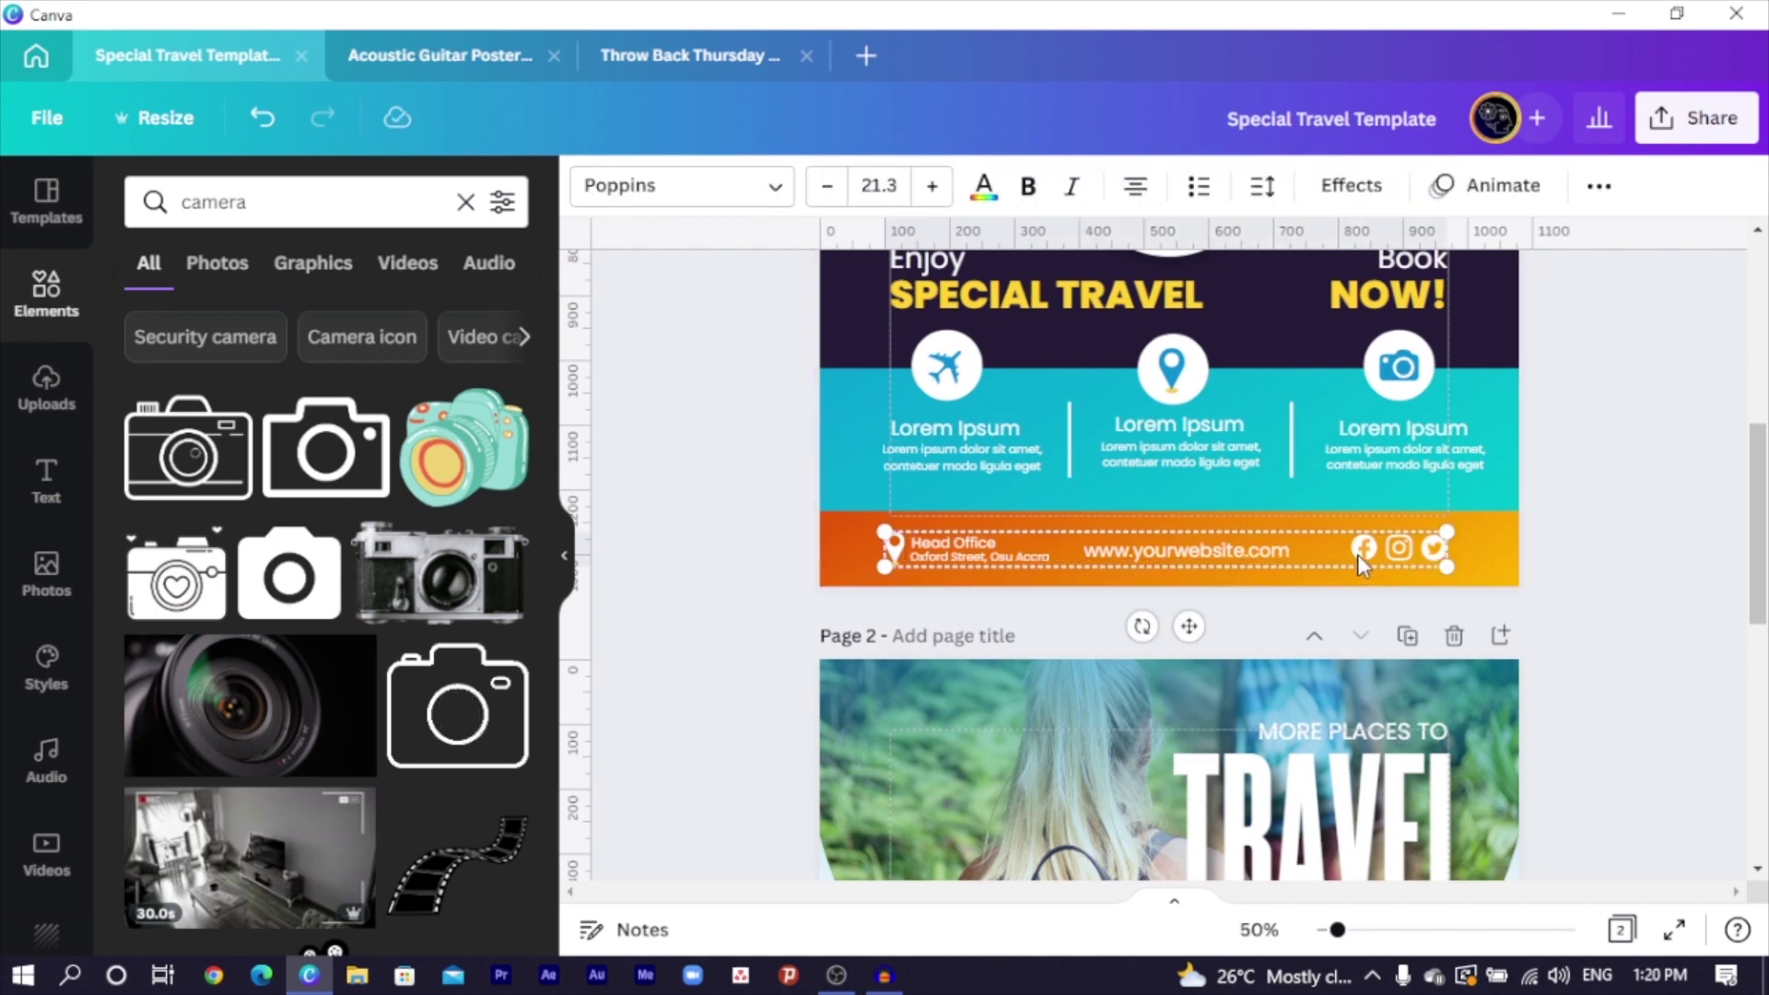
{"action": "scroll", "coordinate": [1349, 562], "scroll_direction": "down", "scroll_amount": 8}
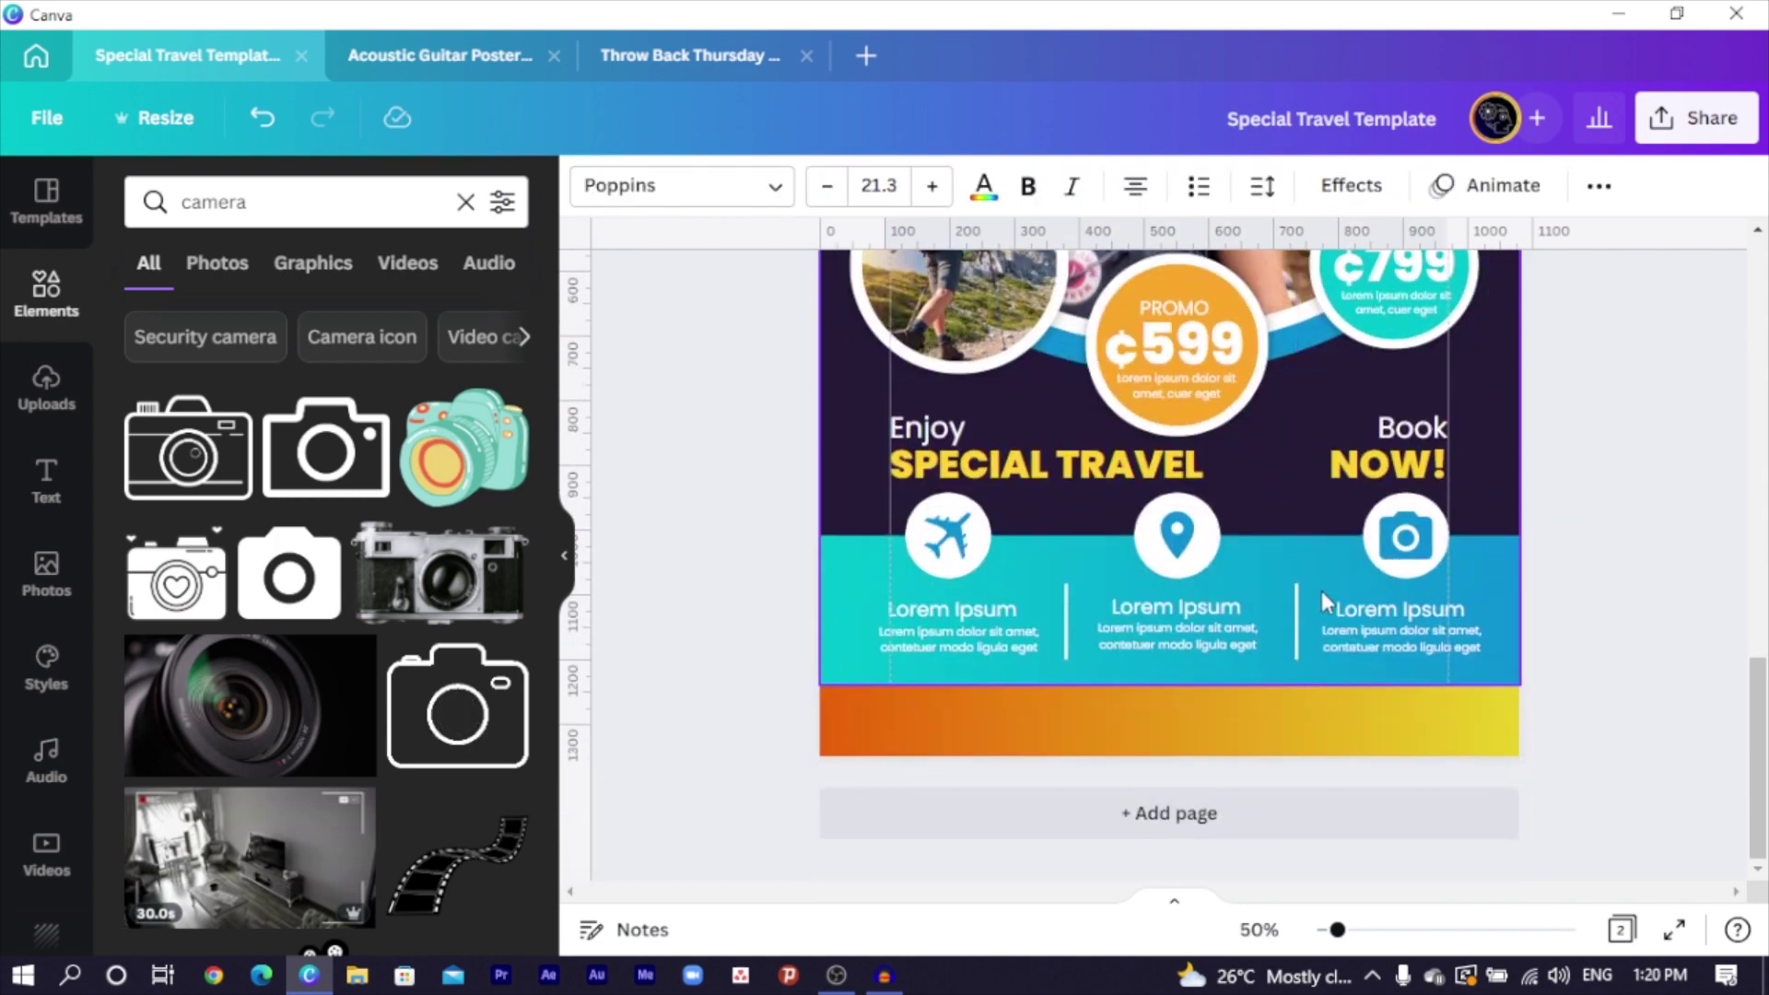
{"action": "left_click", "coordinate": [684, 765]}
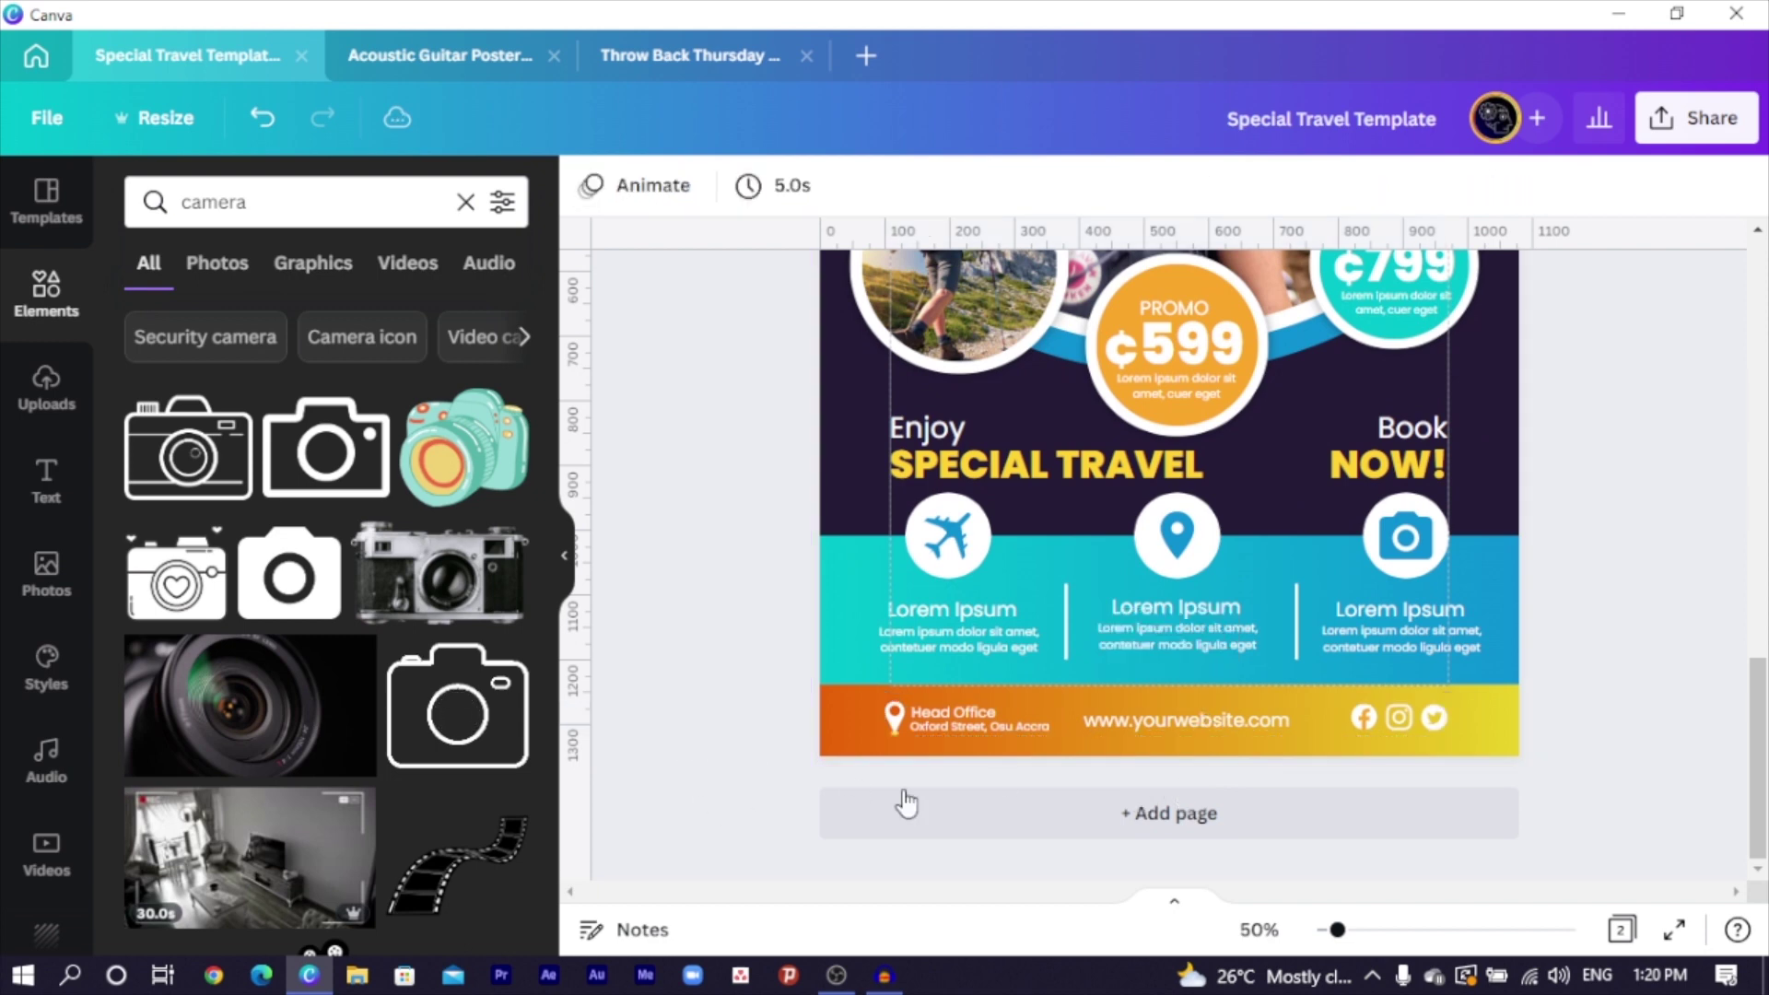
{"action": "scroll", "coordinate": [1087, 783], "scroll_direction": "up", "scroll_amount": 4}
{"action": "key", "text": "ctrl+minus"}
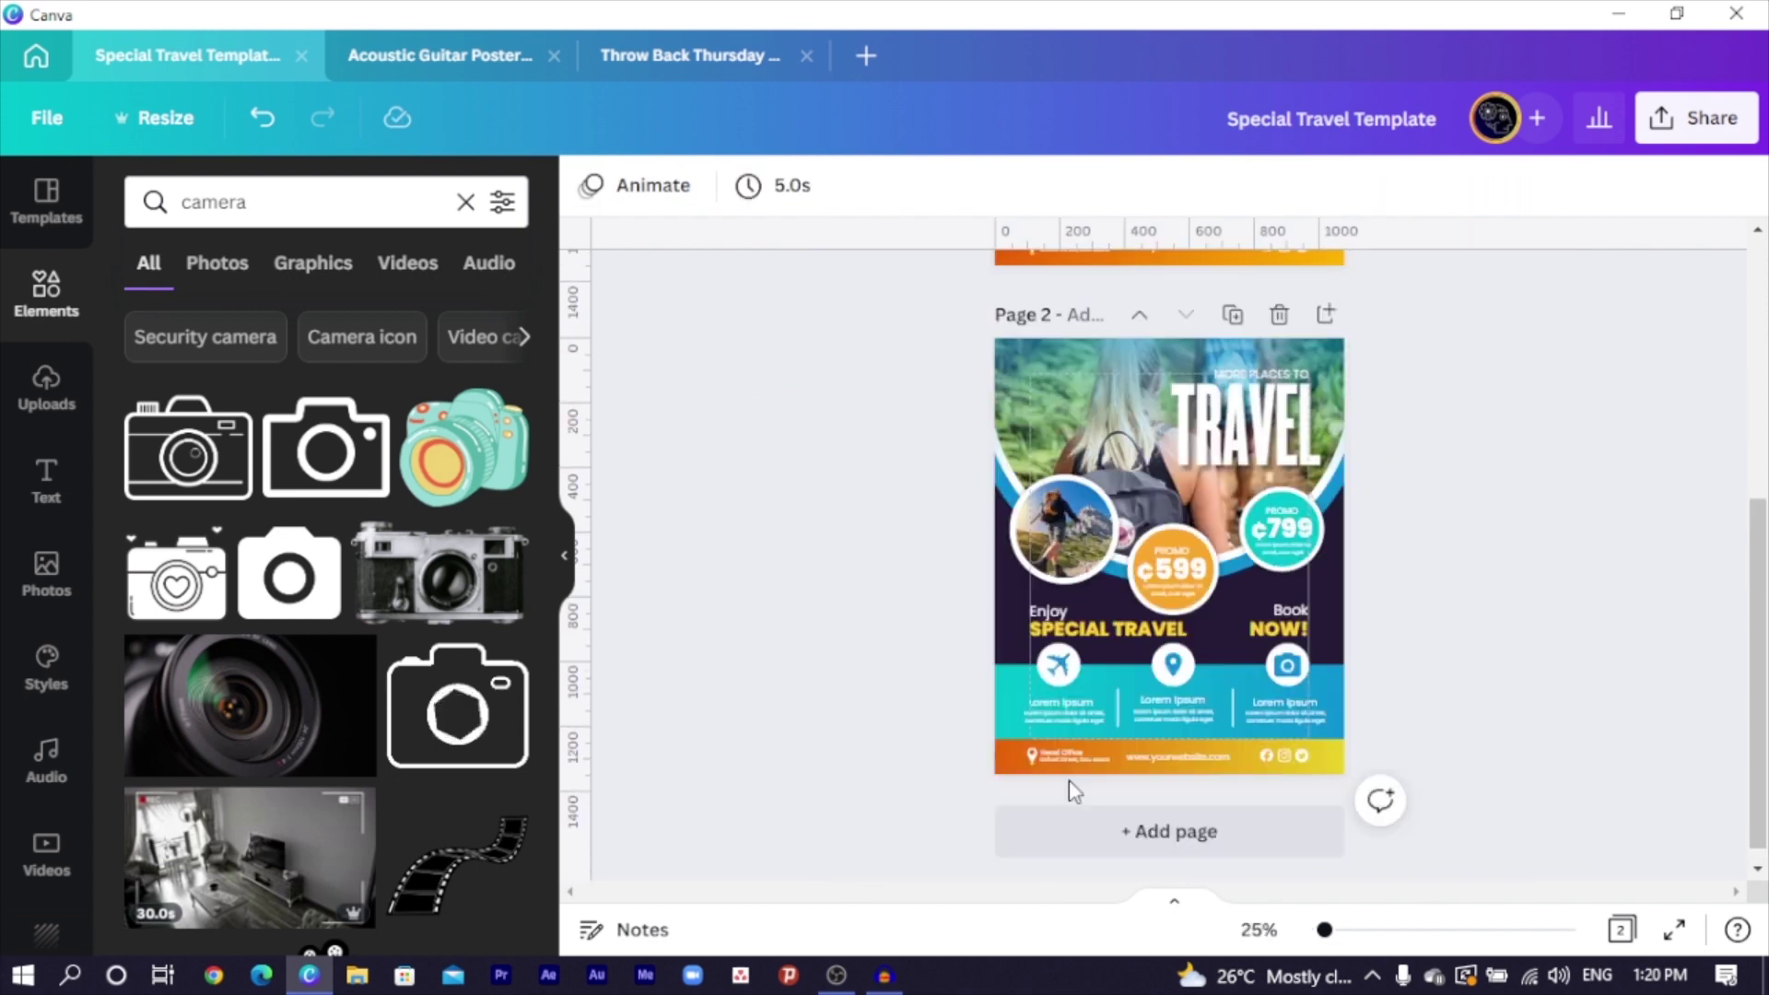